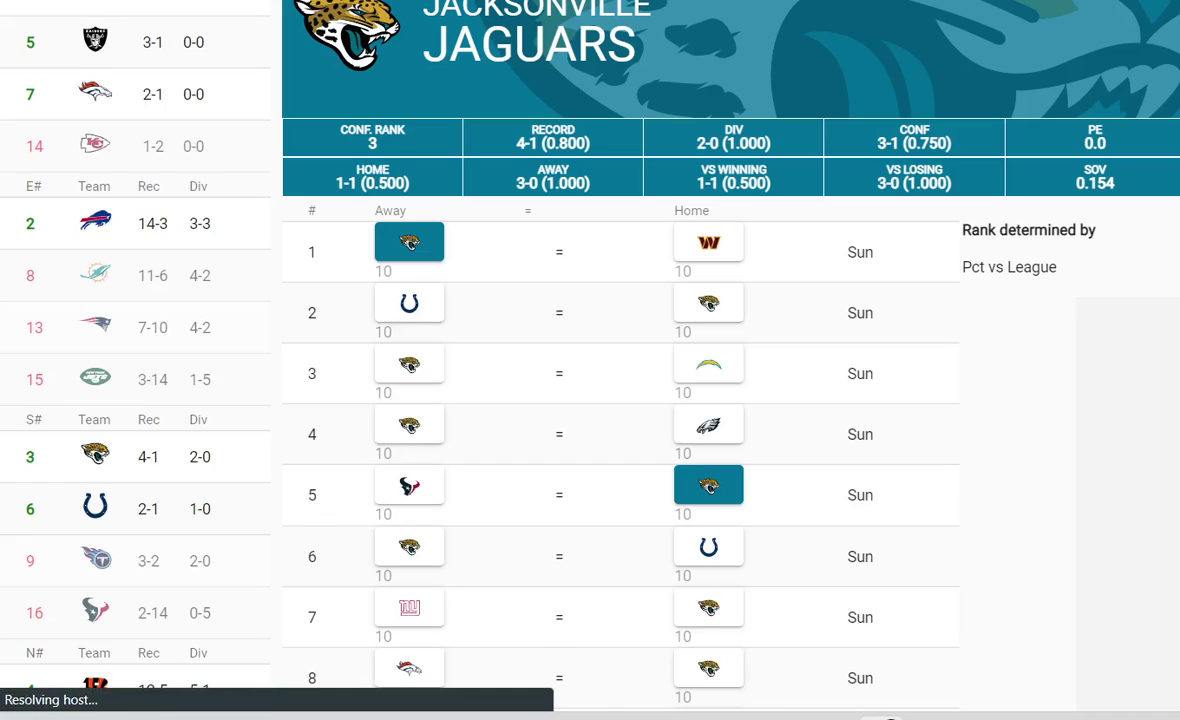
# Search the web for when the Colts last beat the Jaguars and read the related answer about games in Jacksonville
pyautogui.hotkey('ctrl', 't')
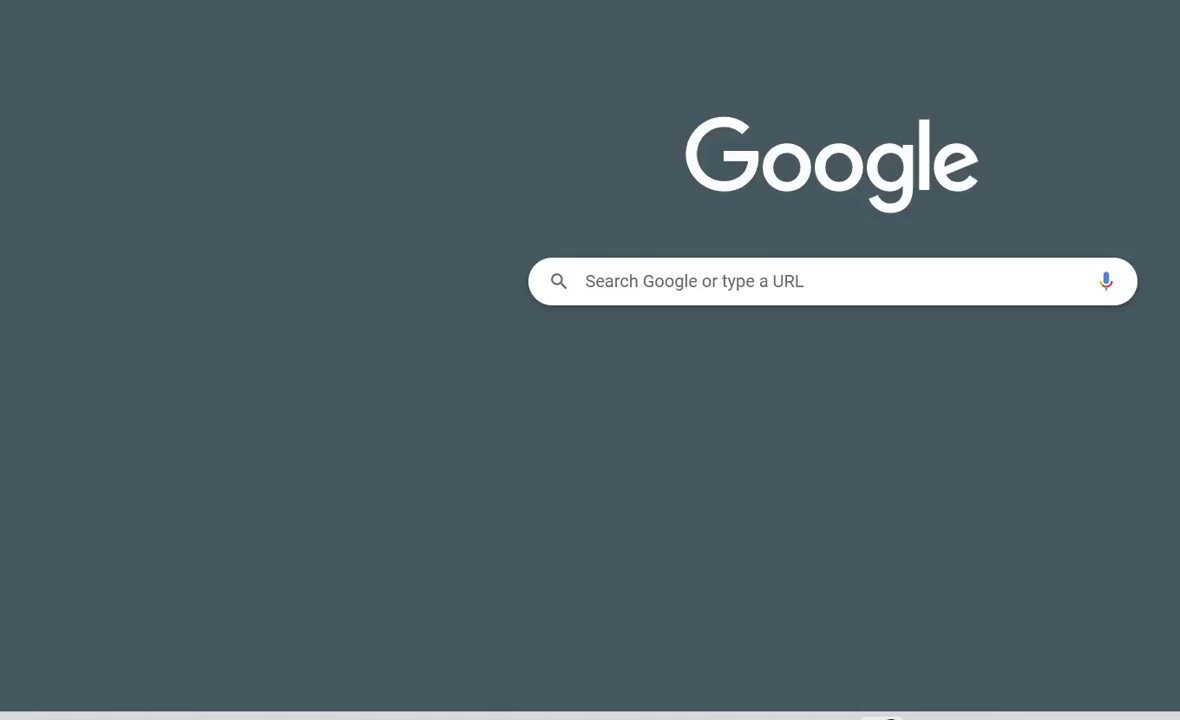
pyautogui.write('when')
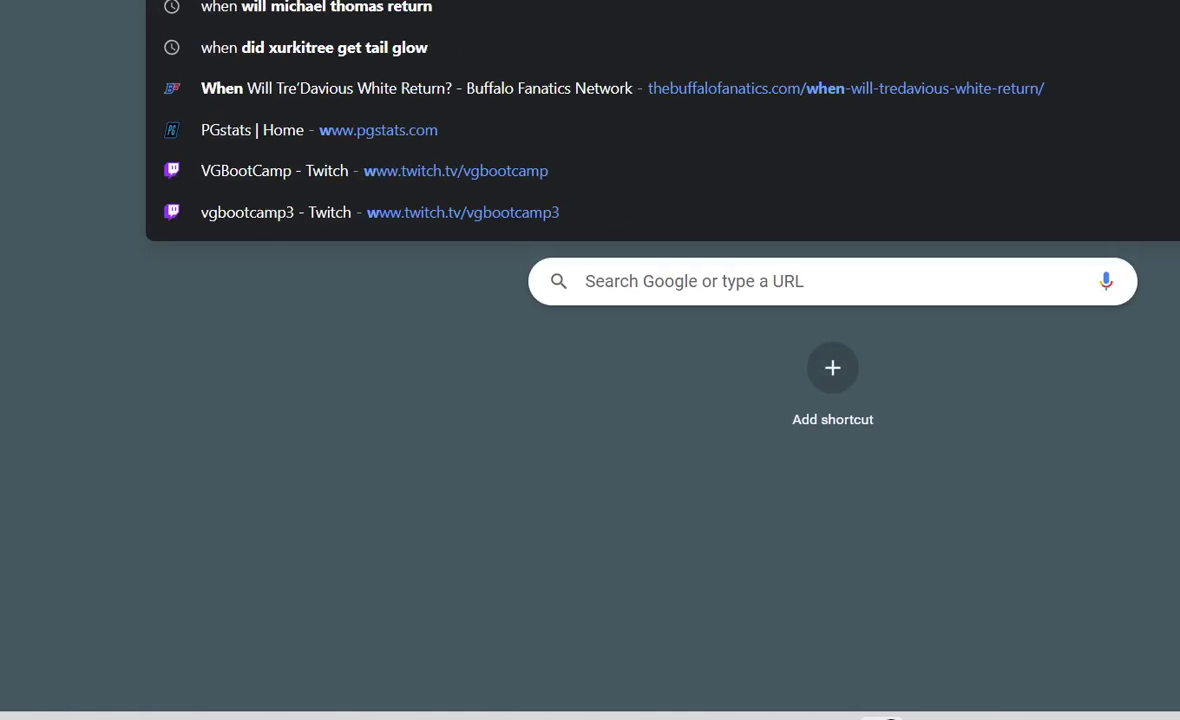
pyautogui.write(' was the last time the colts beat the')
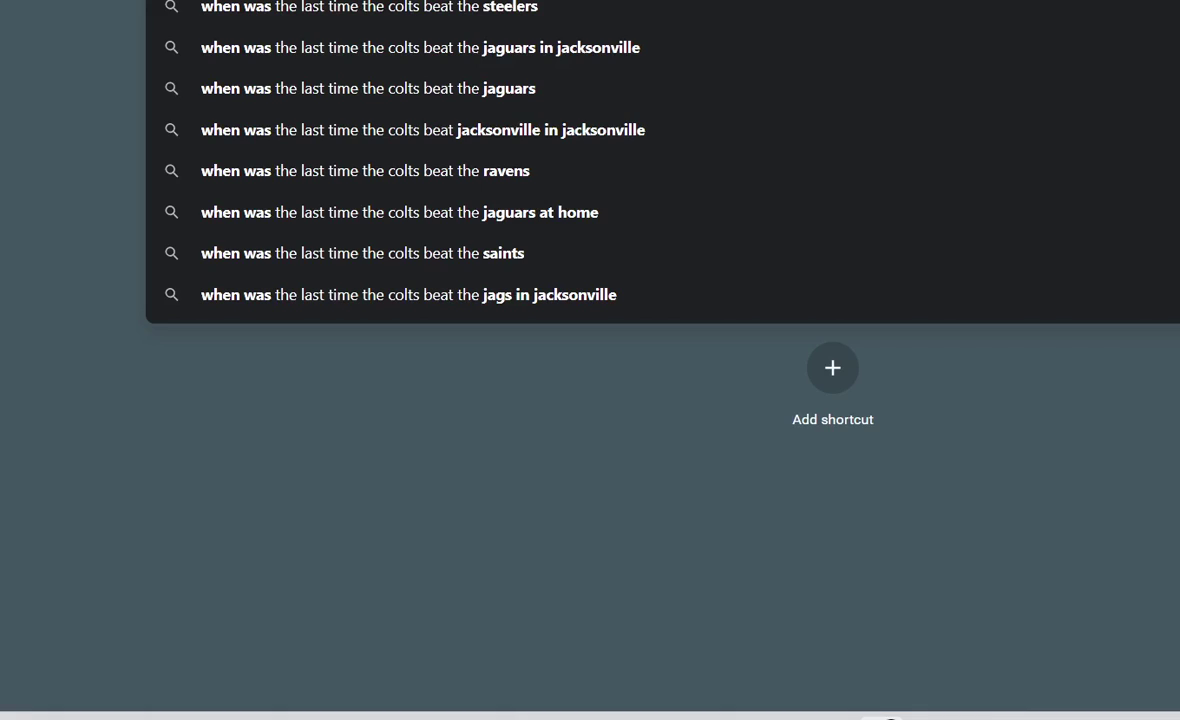
pyautogui.press('Down')
pyautogui.press('Down')
pyautogui.press('Return')
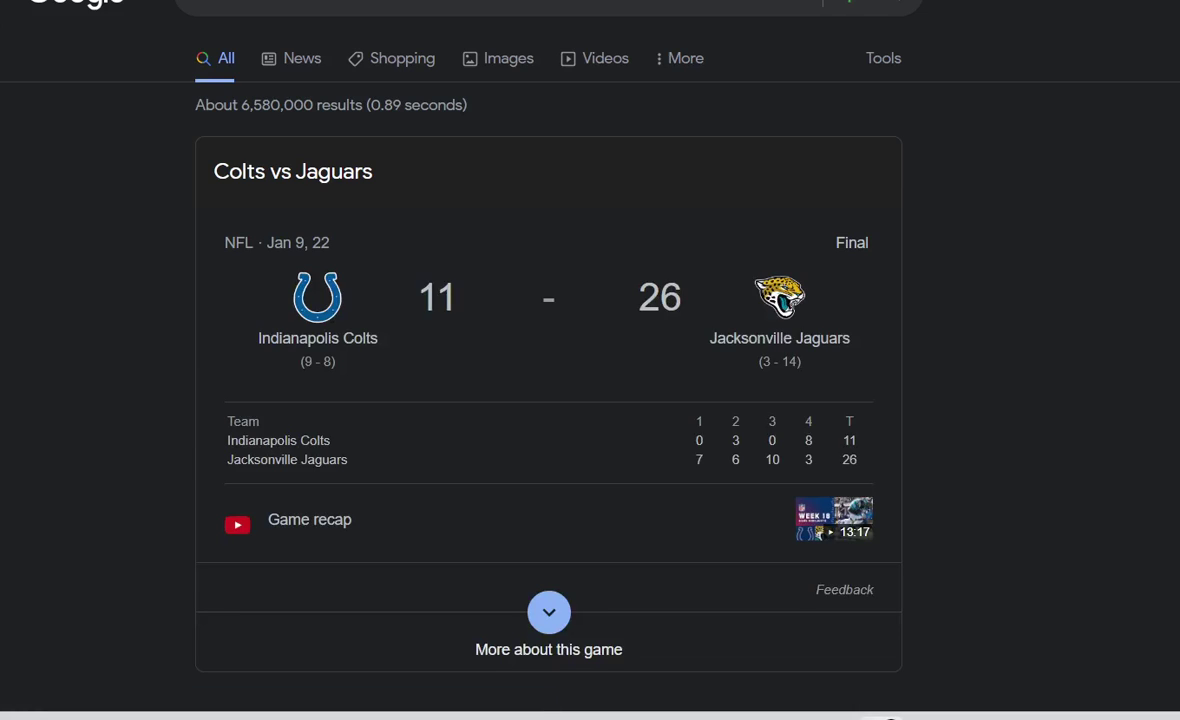
pyautogui.scroll(-5, 548, 400)
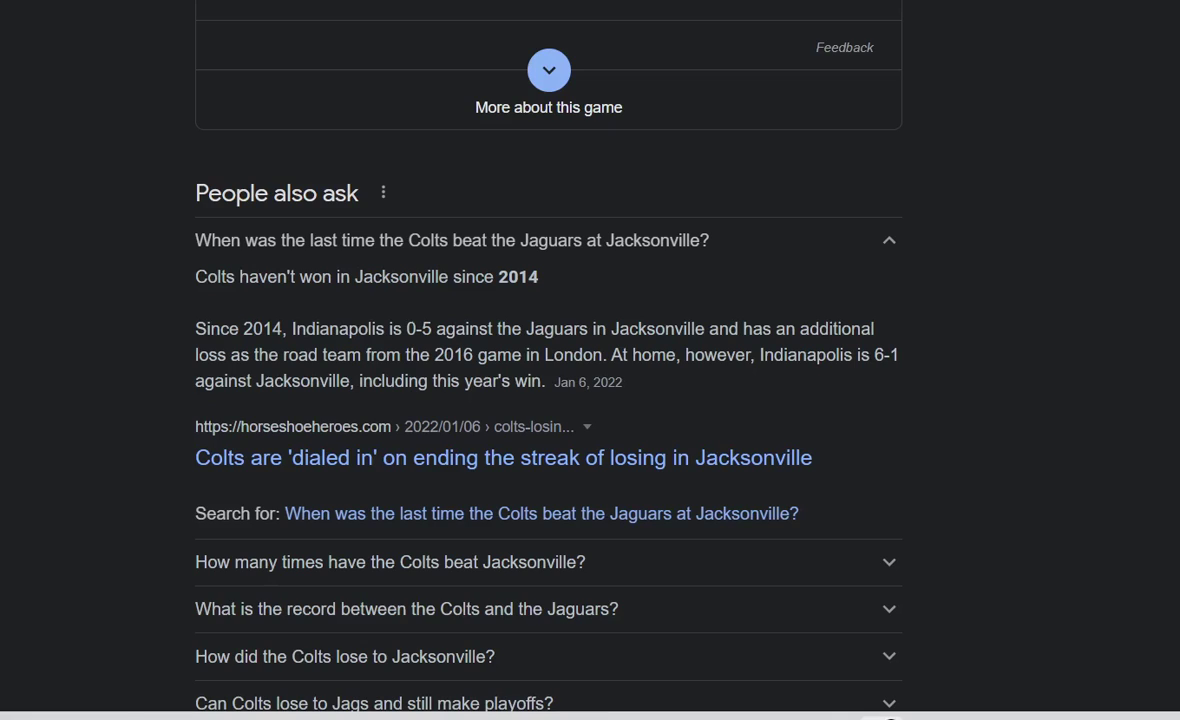
pyautogui.press('Return')
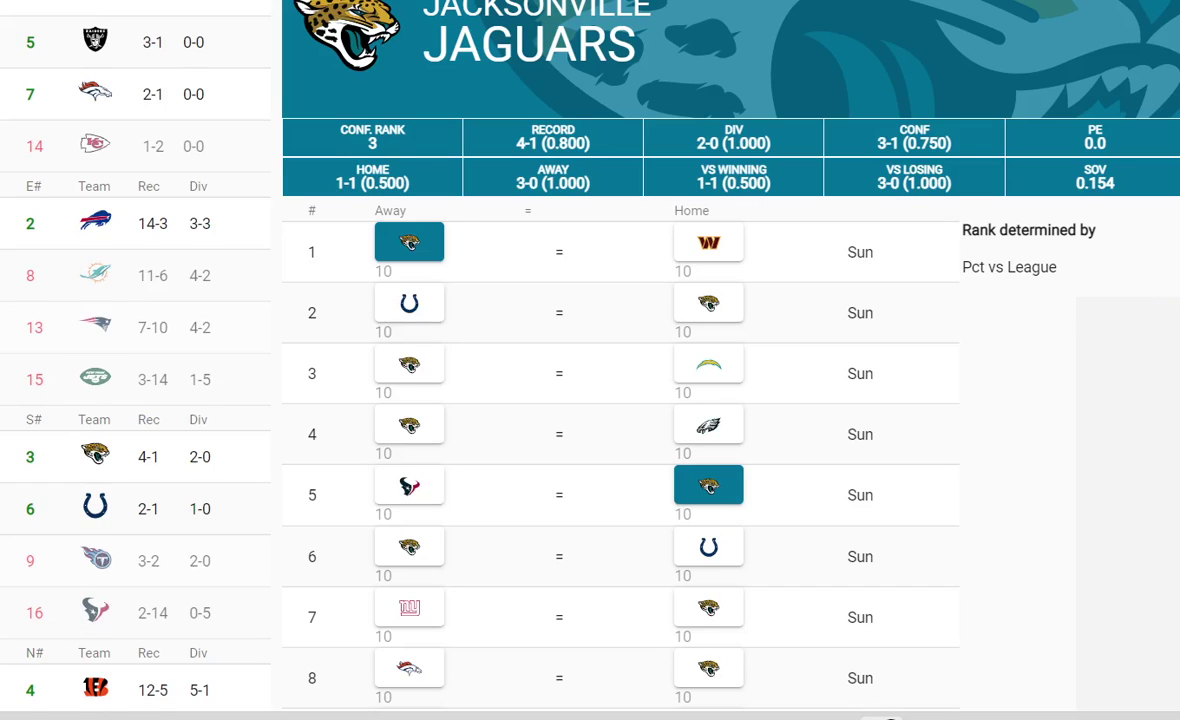
# Search the web for "colts qbs since luck"
pyautogui.scroll(-2, 590, 400)
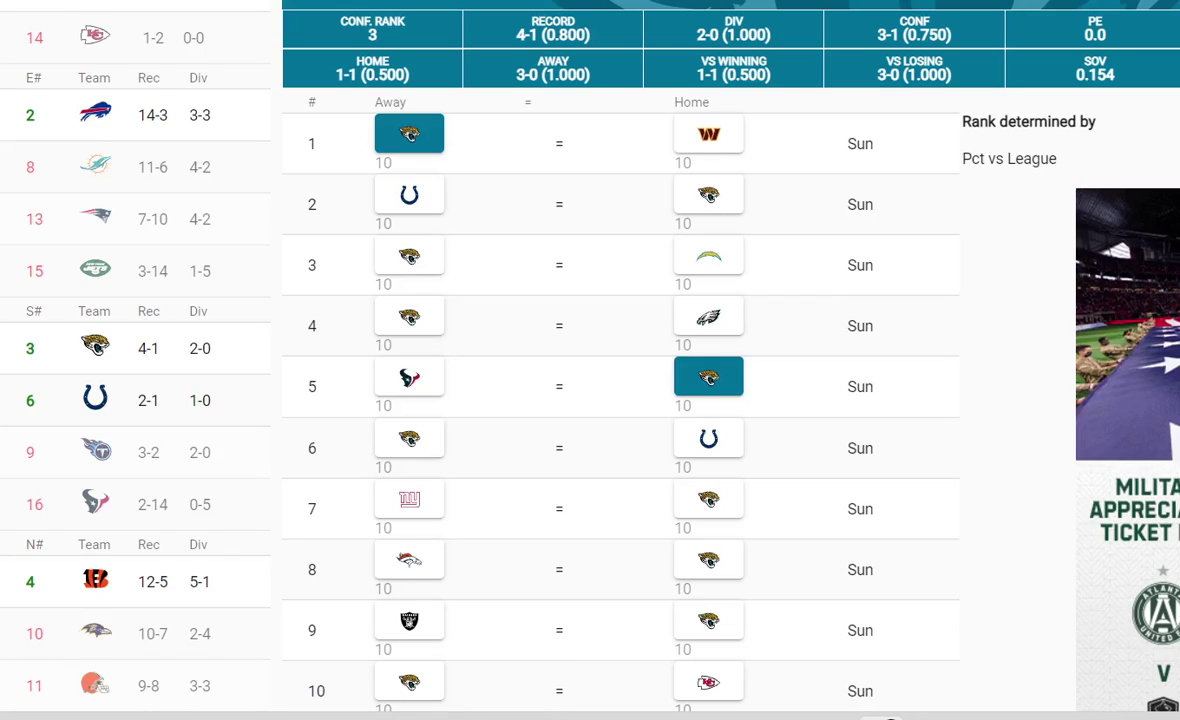
pyautogui.hotkey('ctrl', 't')
pyautogui.write('colts qbs')
pyautogui.press('Return')
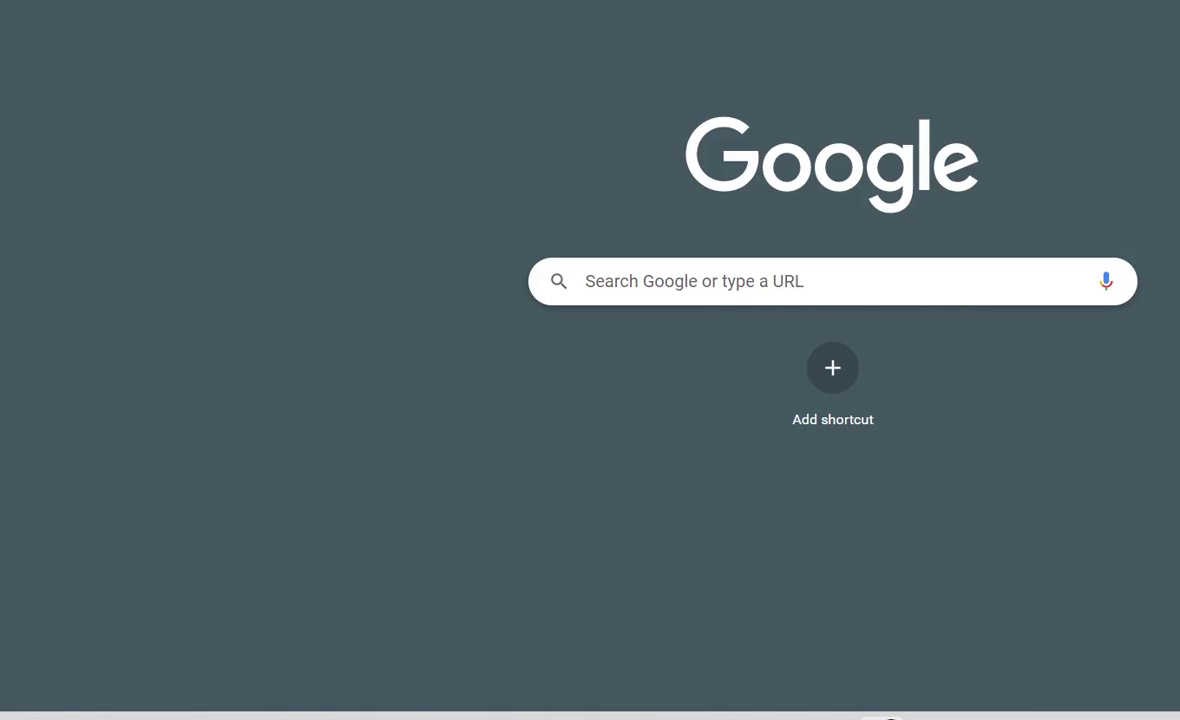
pyautogui.write('since luck')
pyautogui.press('Return')
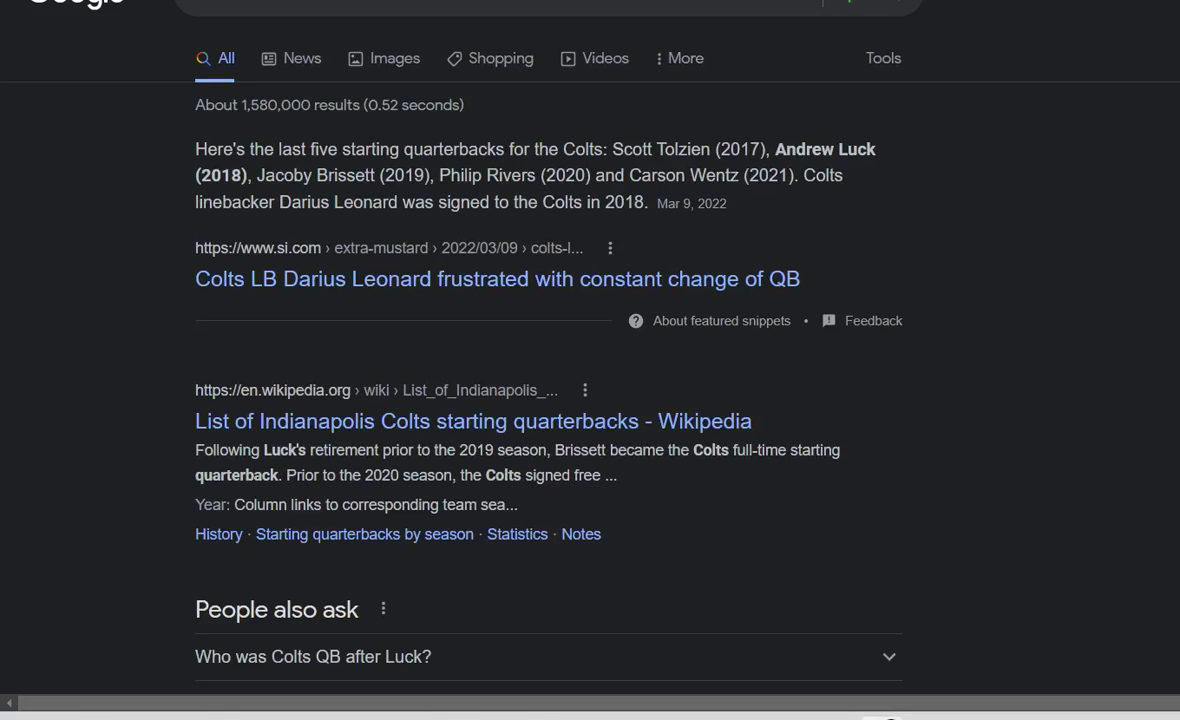
# Review the Colts' starting quarterbacks in the featured snippet, highlighting Jacoby Brissett (2019) through Carson Wentz (2021)
pyautogui.moveTo(262, 175); pyautogui.dragTo(313, 175)
pyautogui.click(313, 175)
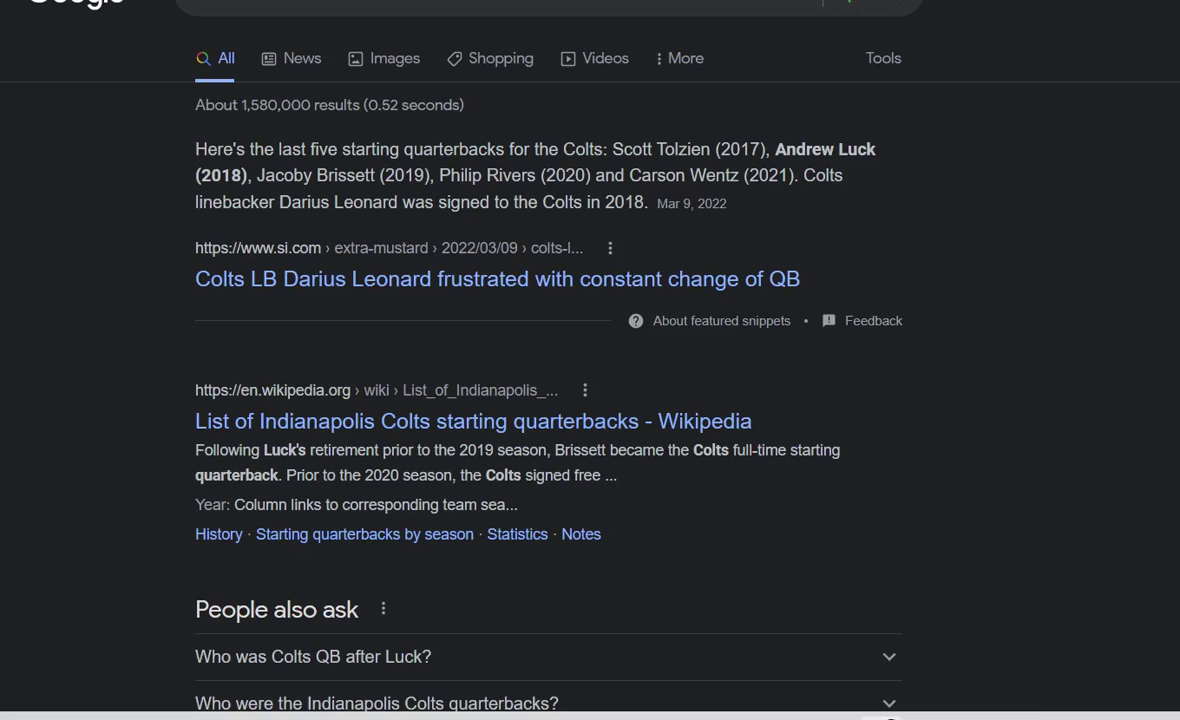
pyautogui.moveTo(614, 150); pyautogui.dragTo(688, 150)
pyautogui.click(686, 150)
pyautogui.moveTo(257, 175); pyautogui.dragTo(795, 175)
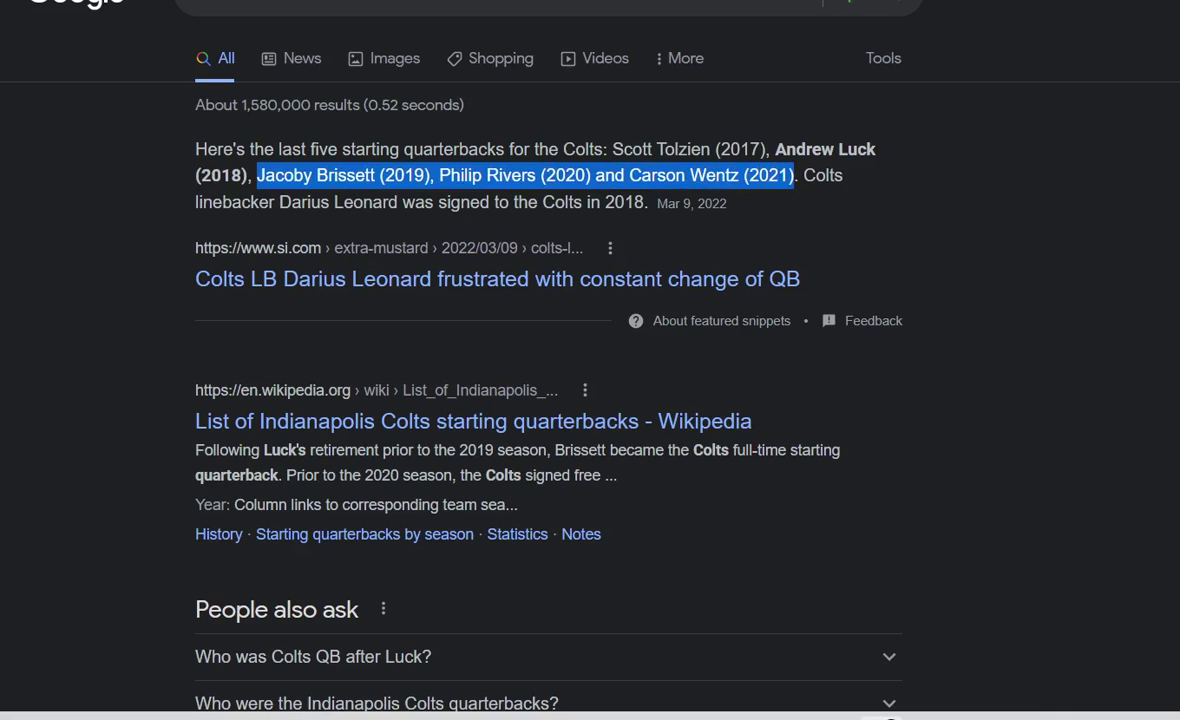
pyautogui.click(795, 175)
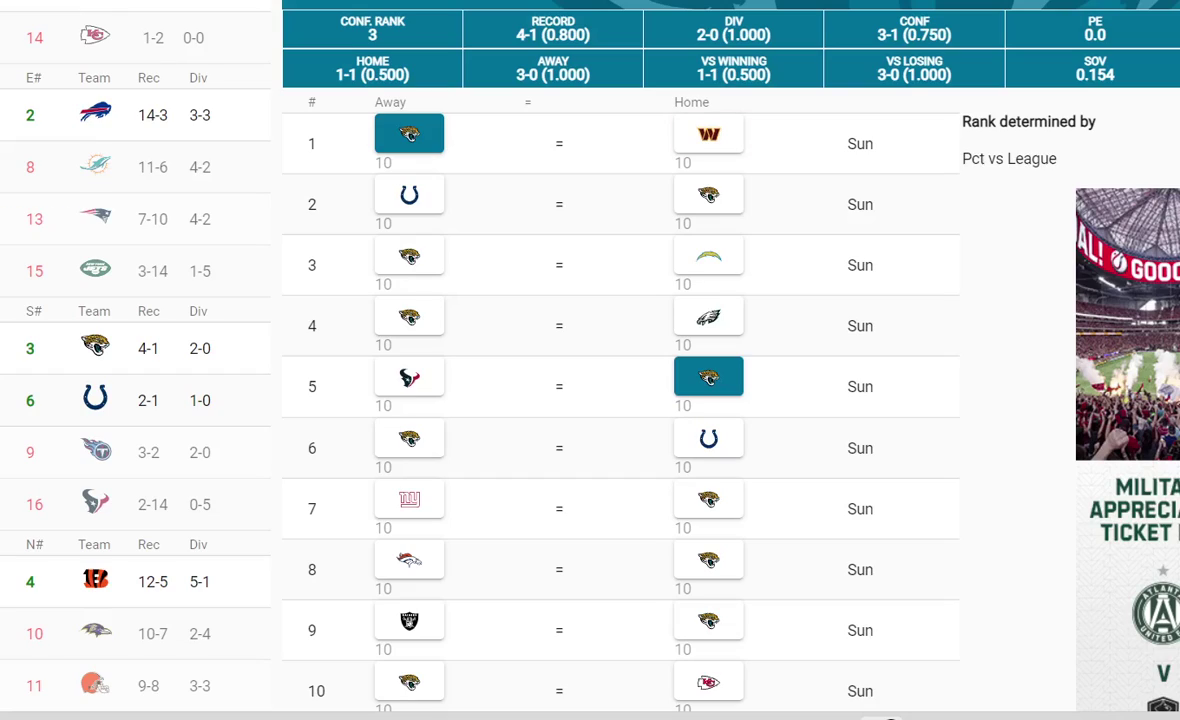
# In the Jaguars' schedule, pick the Jaguars to win week 2, the Chargers week 3 and the Eagles week 4
pyautogui.click(409, 196)
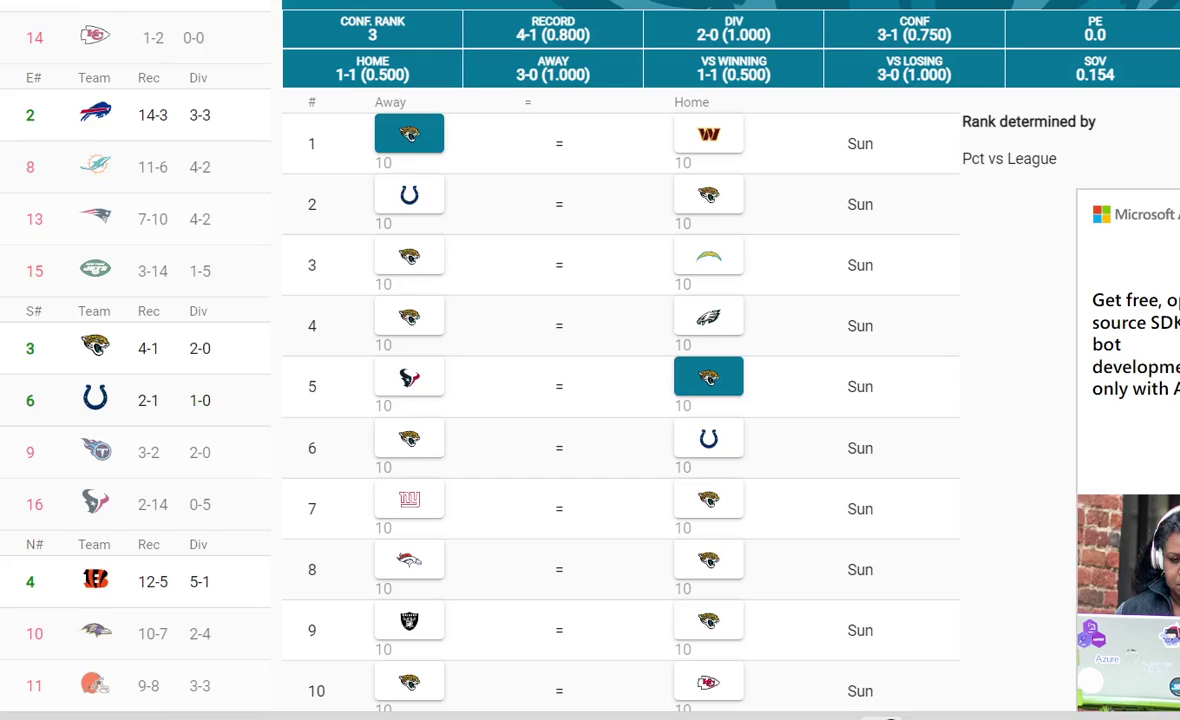
pyautogui.click(708, 195)
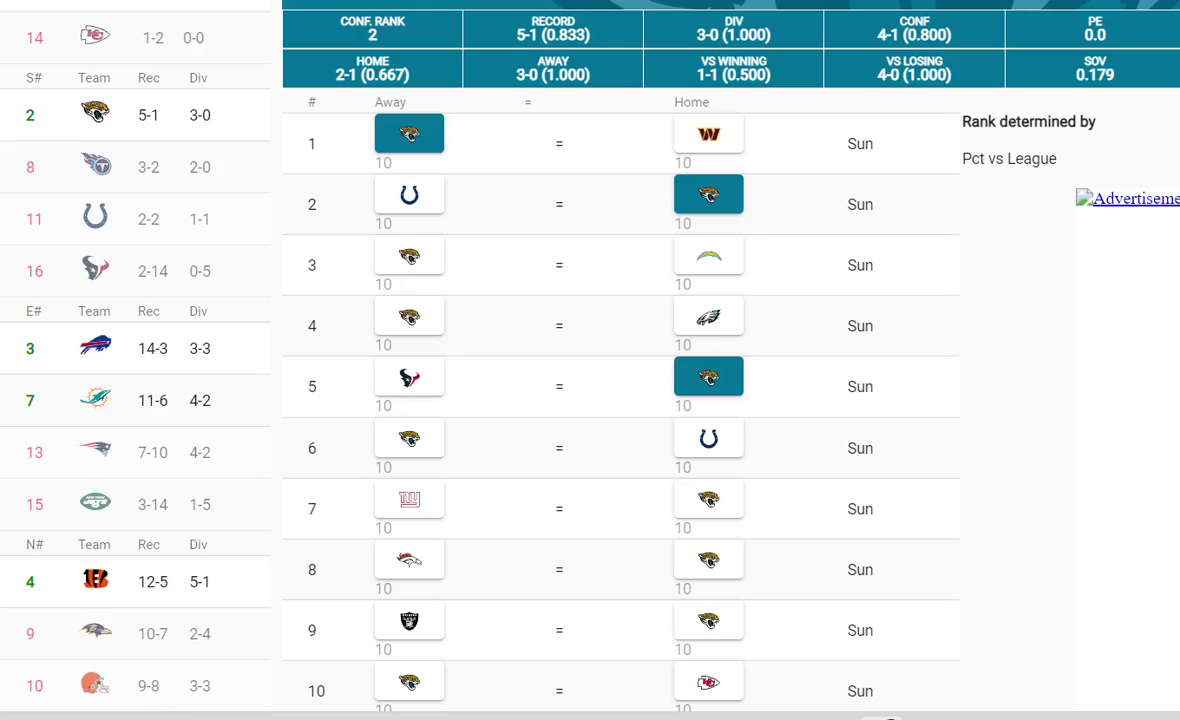
pyautogui.click(709, 257)
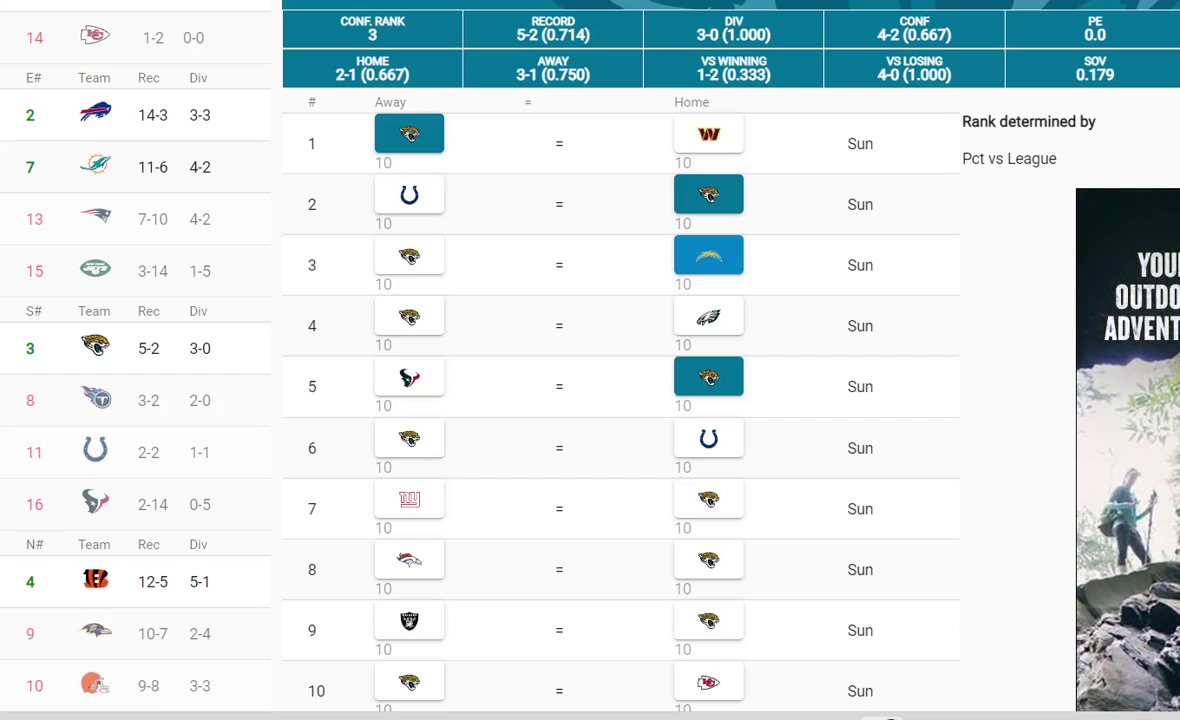
pyautogui.click(708, 316)
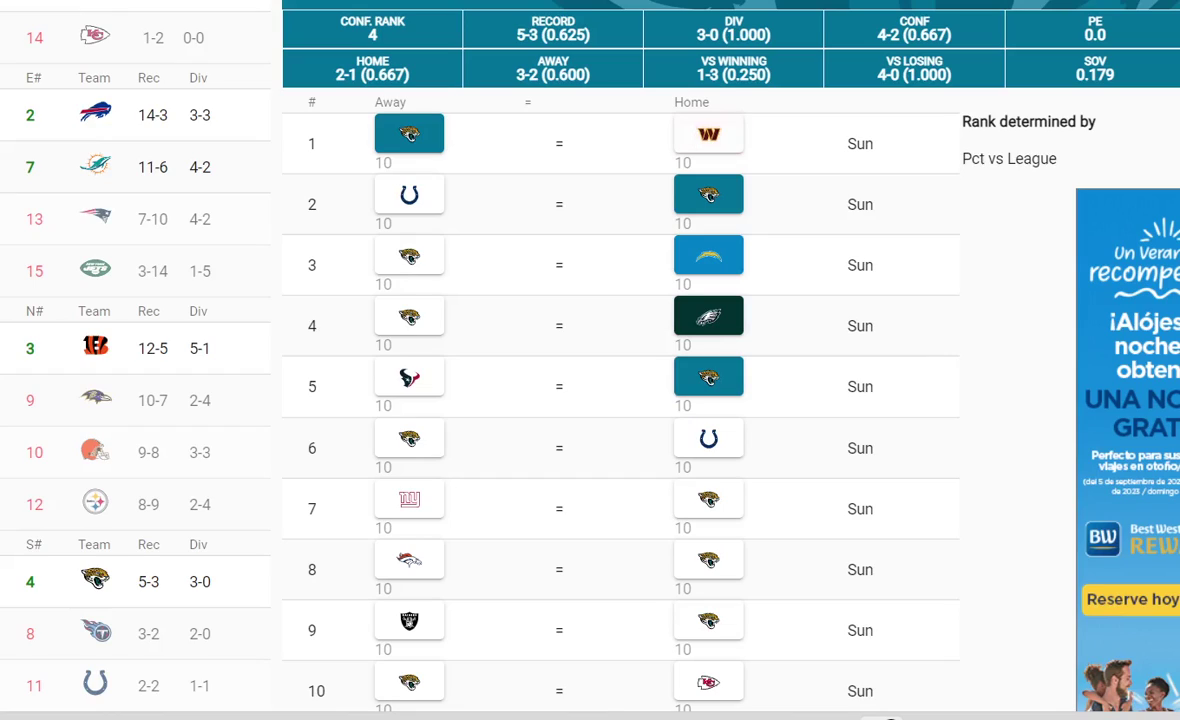
# Search the web for "titans vs jaguars" and examine the Titans' player statistics from the Dec 12, 2021 game
pyautogui.hotkey('ctrl', 't')
pyautogui.write('tita')
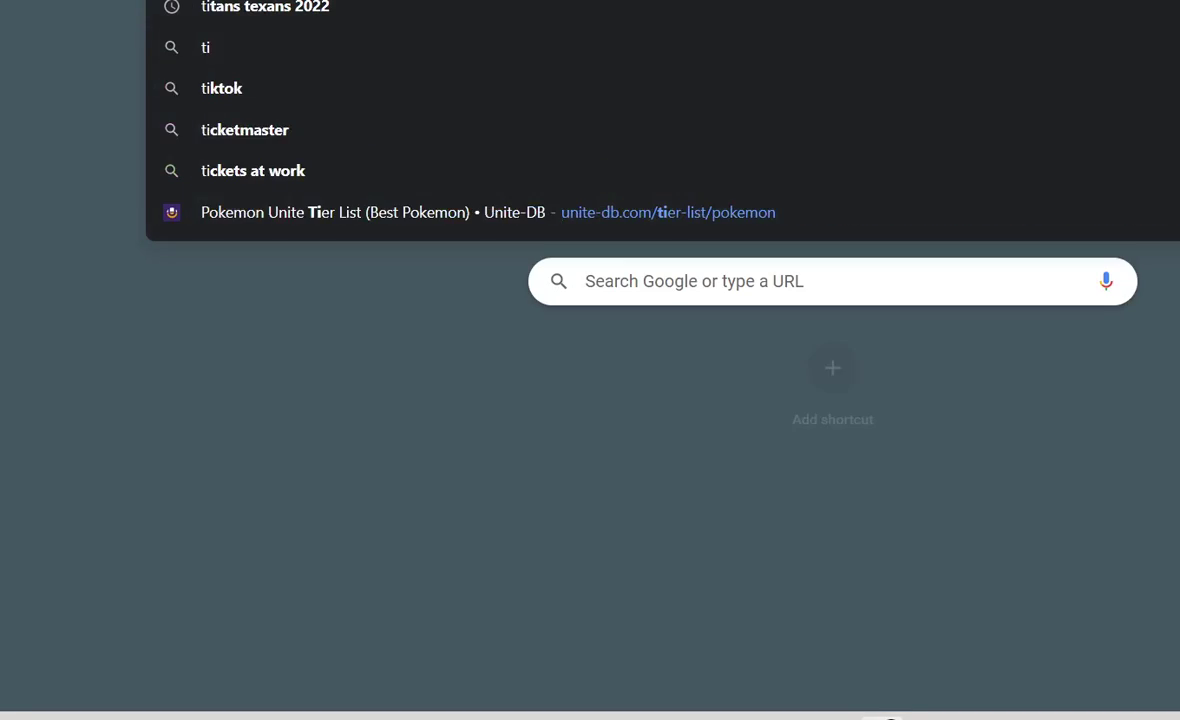
pyautogui.write('ns vs')
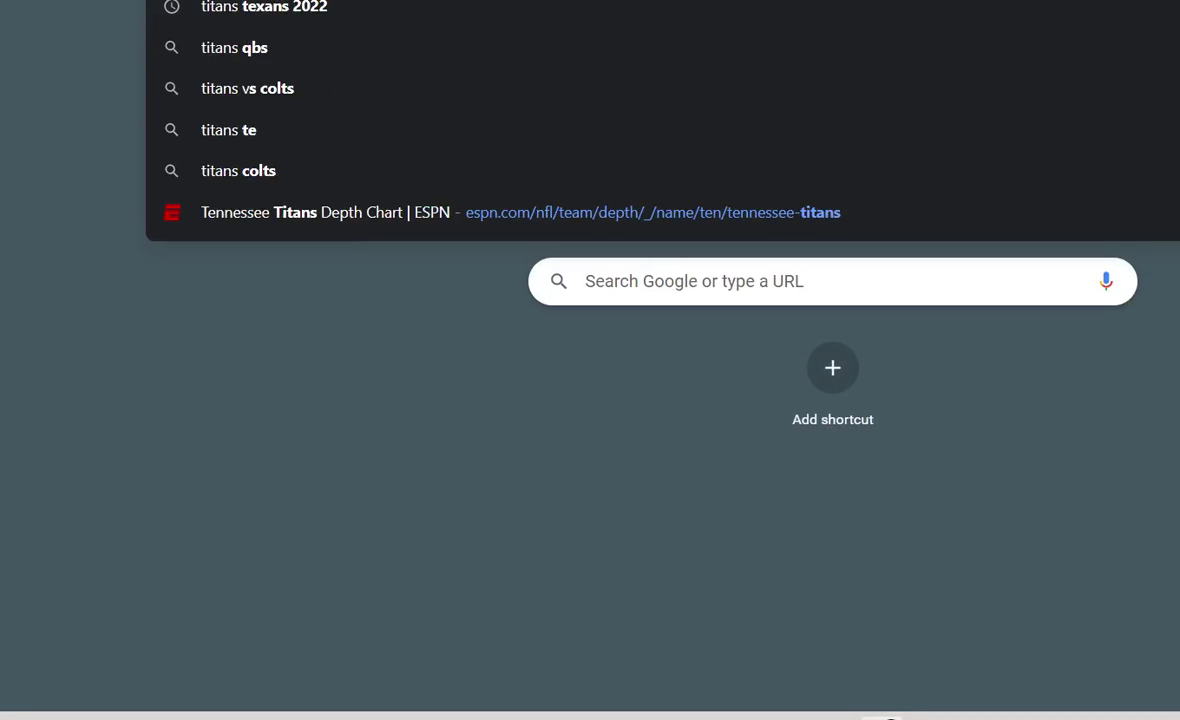
pyautogui.write(' jaguars')
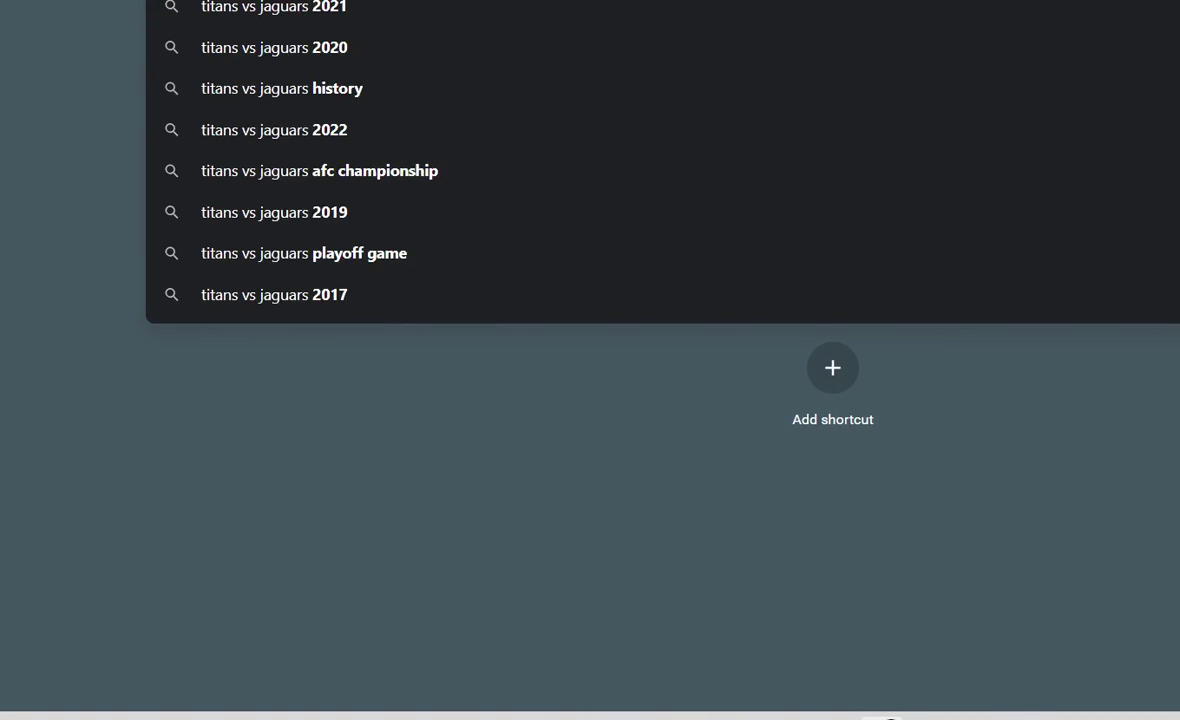
pyautogui.press('Return')
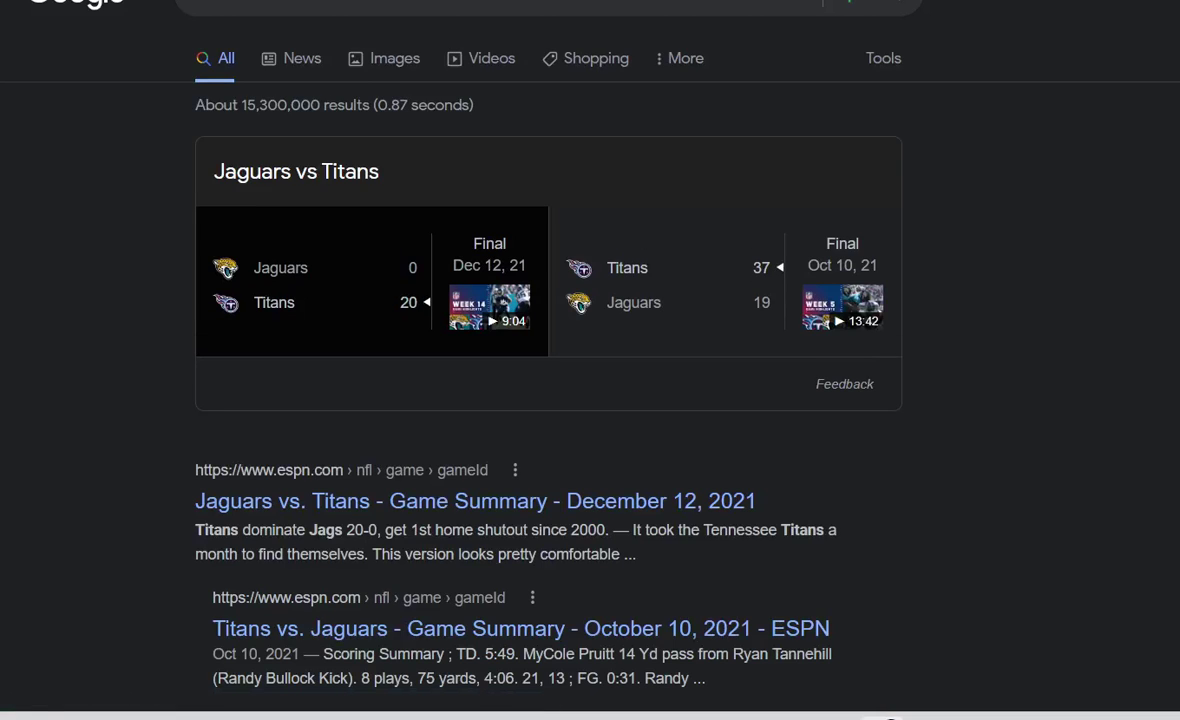
pyautogui.click(370, 285)
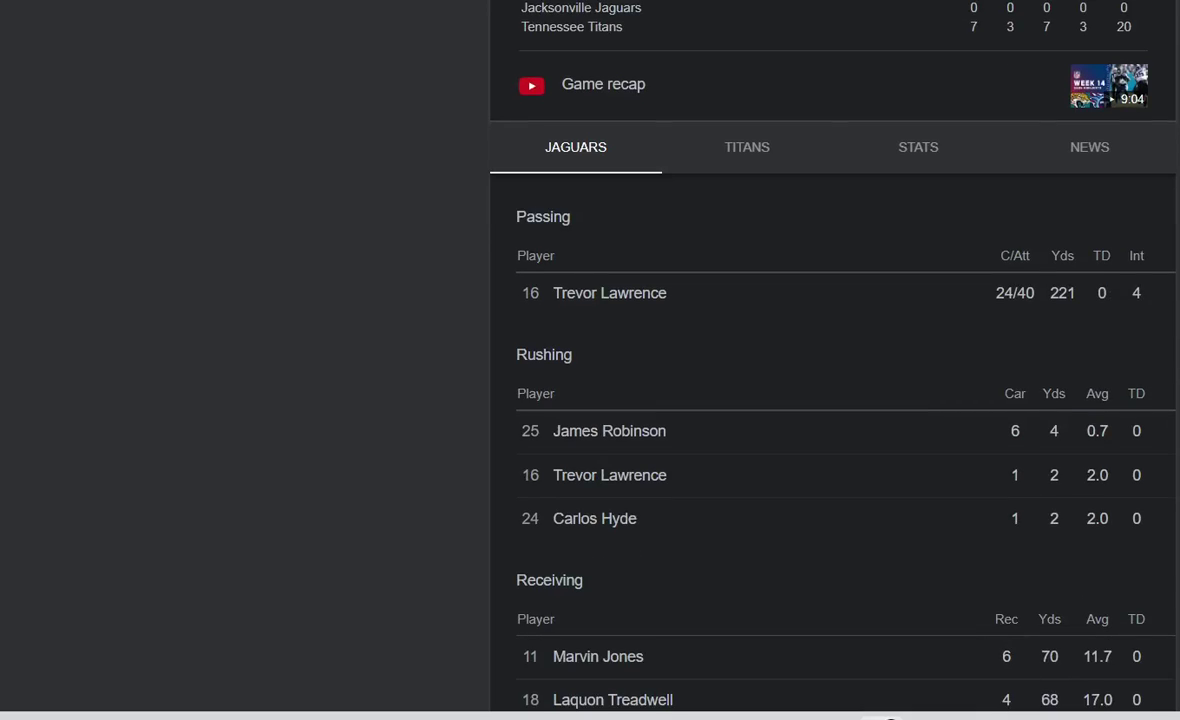
pyautogui.click(747, 147)
pyautogui.scroll(-1, 747, 147)
pyautogui.scroll(-5, 833, 360)
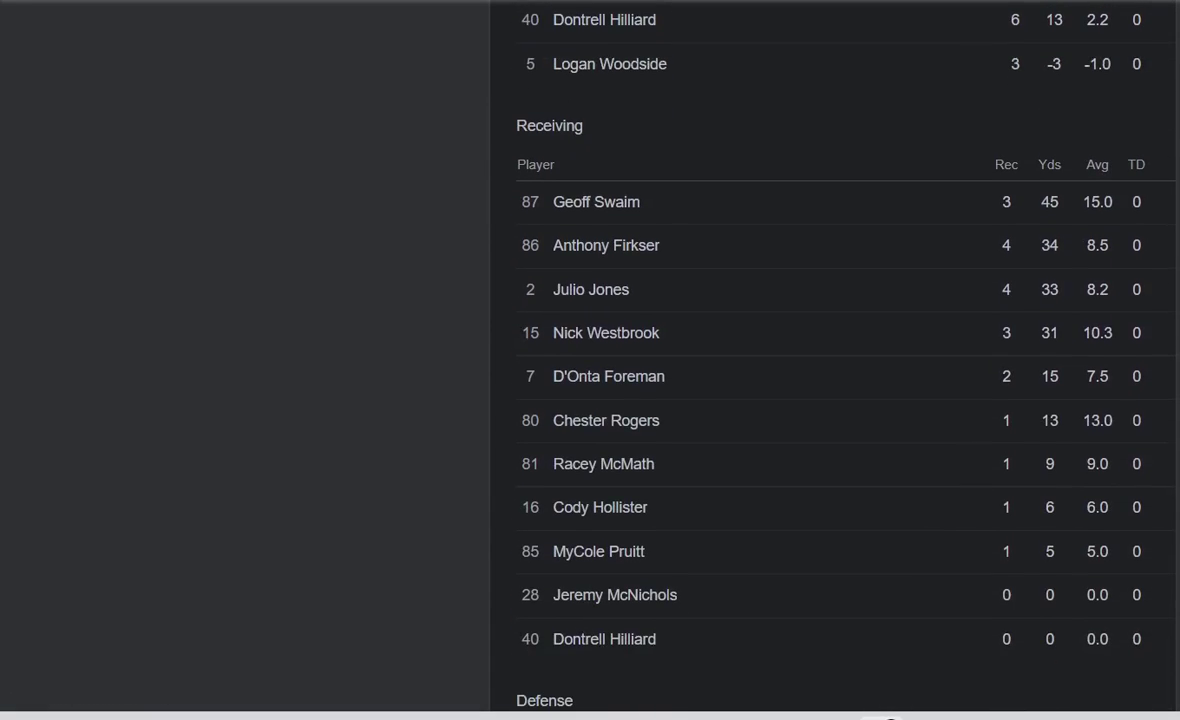
pyautogui.scroll(8, 833, 360)
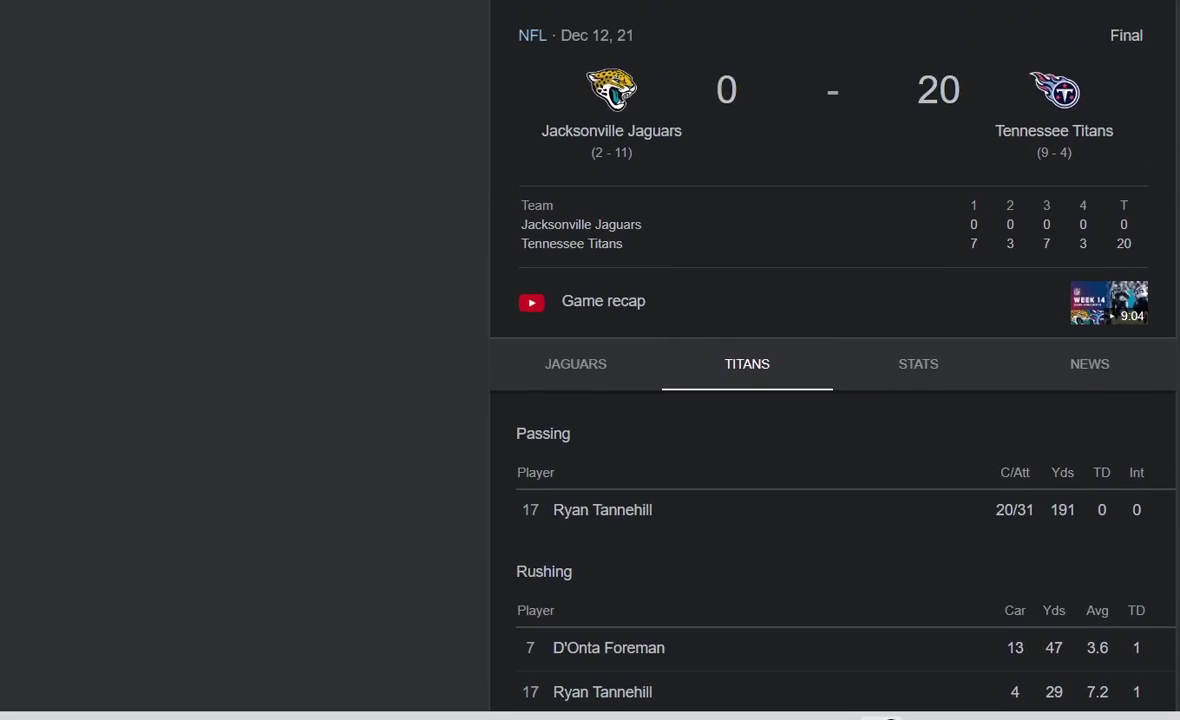
# Examine the Titans' player statistics from the Oct 10, 2021 game against the Jaguars
pyautogui.hotkey('alt', 'Left')
pyautogui.click(700, 290)
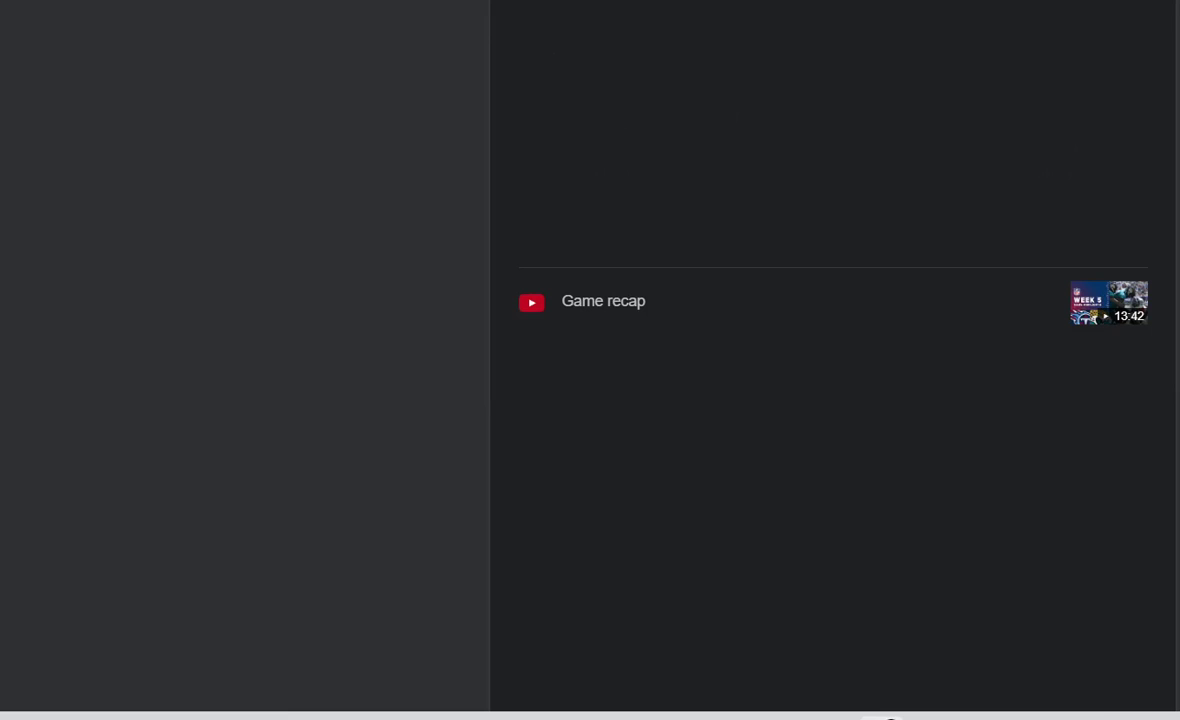
pyautogui.scroll(-5, 833, 400)
pyautogui.scroll(3, 833, 400)
pyautogui.scroll(-3, 833, 400)
pyautogui.scroll(-2, 833, 400)
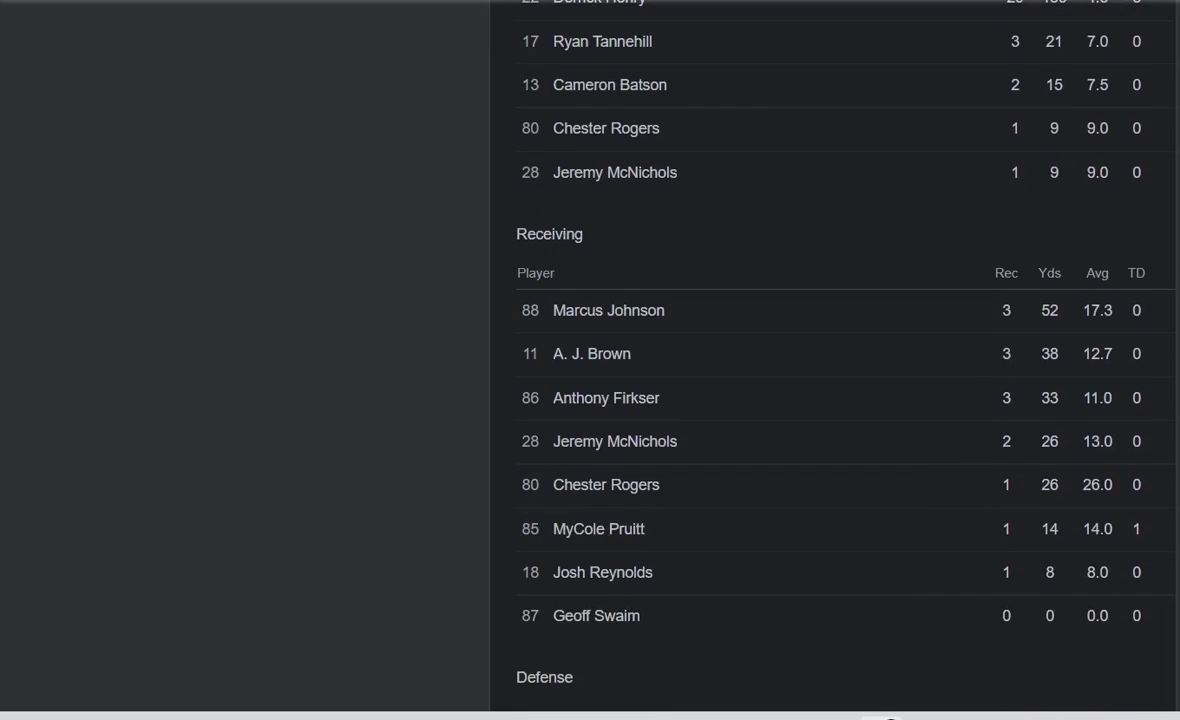
pyautogui.scroll(5, 833, 400)
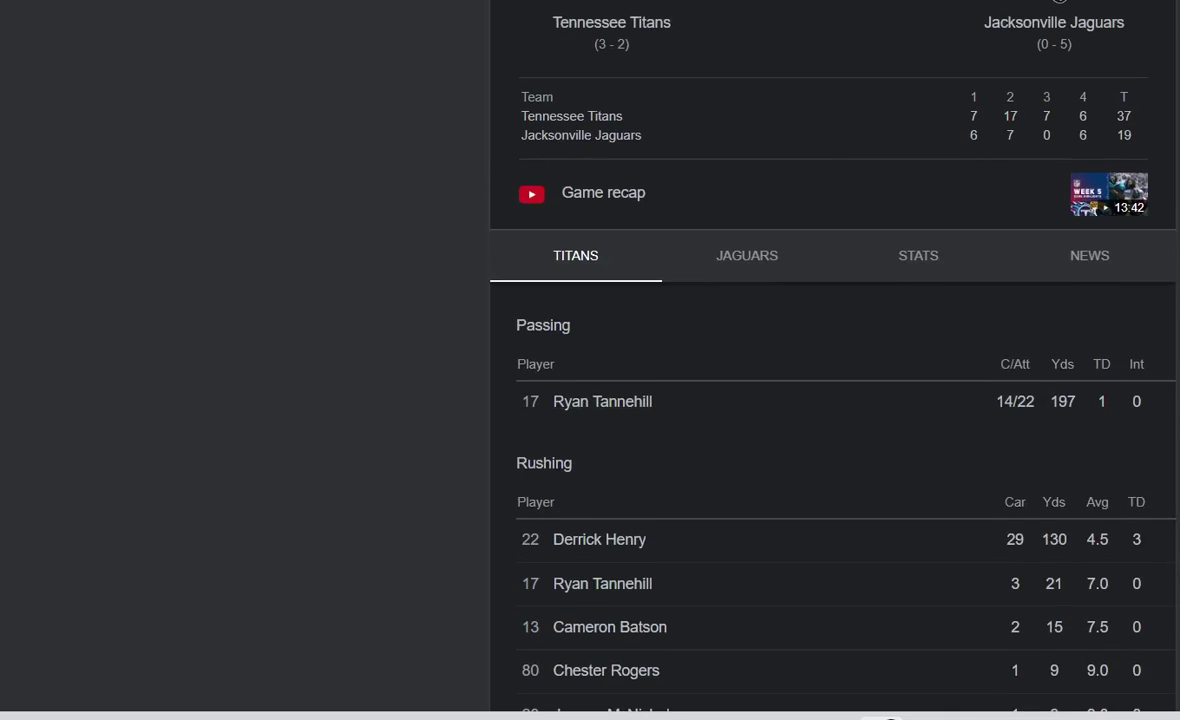
pyautogui.hotkey('alt', 'Left')
pyautogui.scroll(-1, 548, 360)
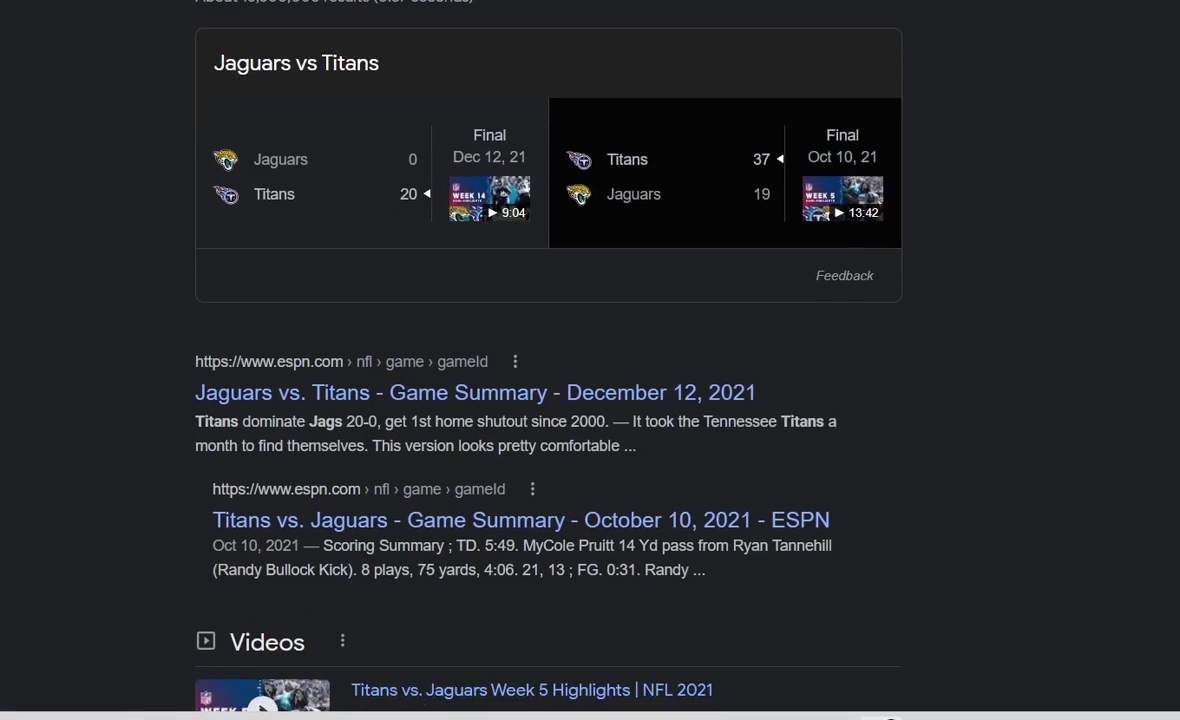
pyautogui.scroll(1, 548, 360)
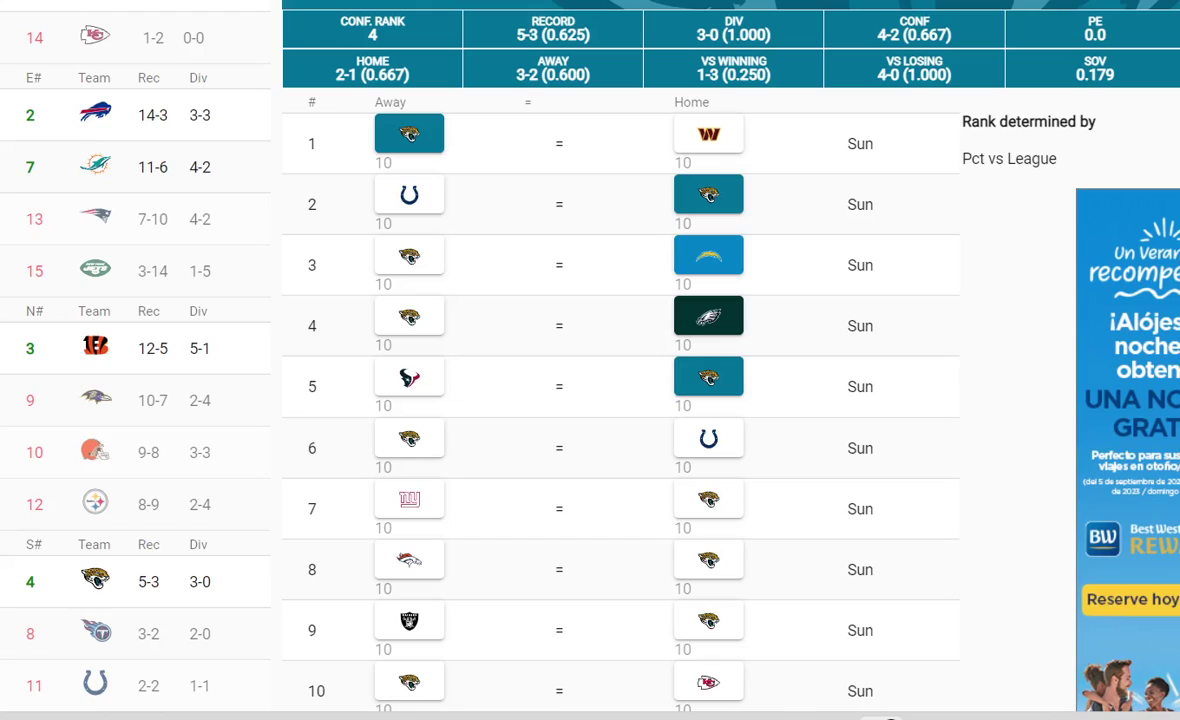
pyautogui.scroll(-1, 620, 400)
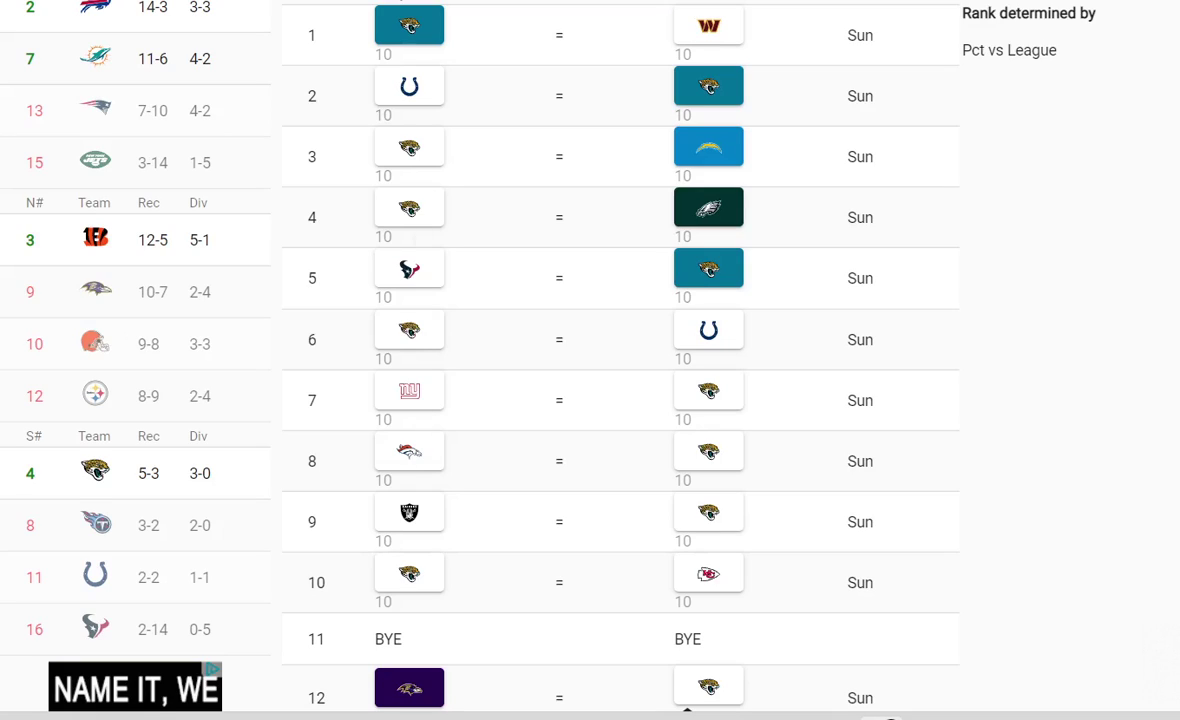
pyautogui.click(709, 330)
pyautogui.click(409, 268)
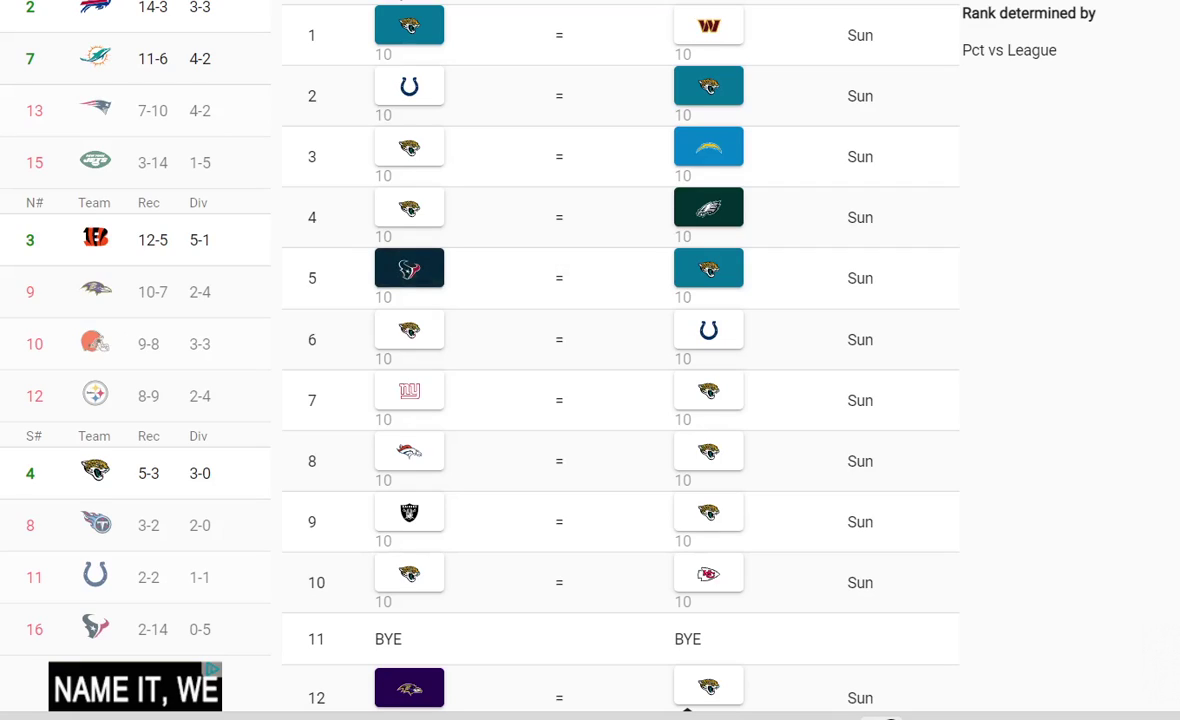
pyautogui.click(409, 268)
pyautogui.click(409, 268)
pyautogui.click(409, 268)
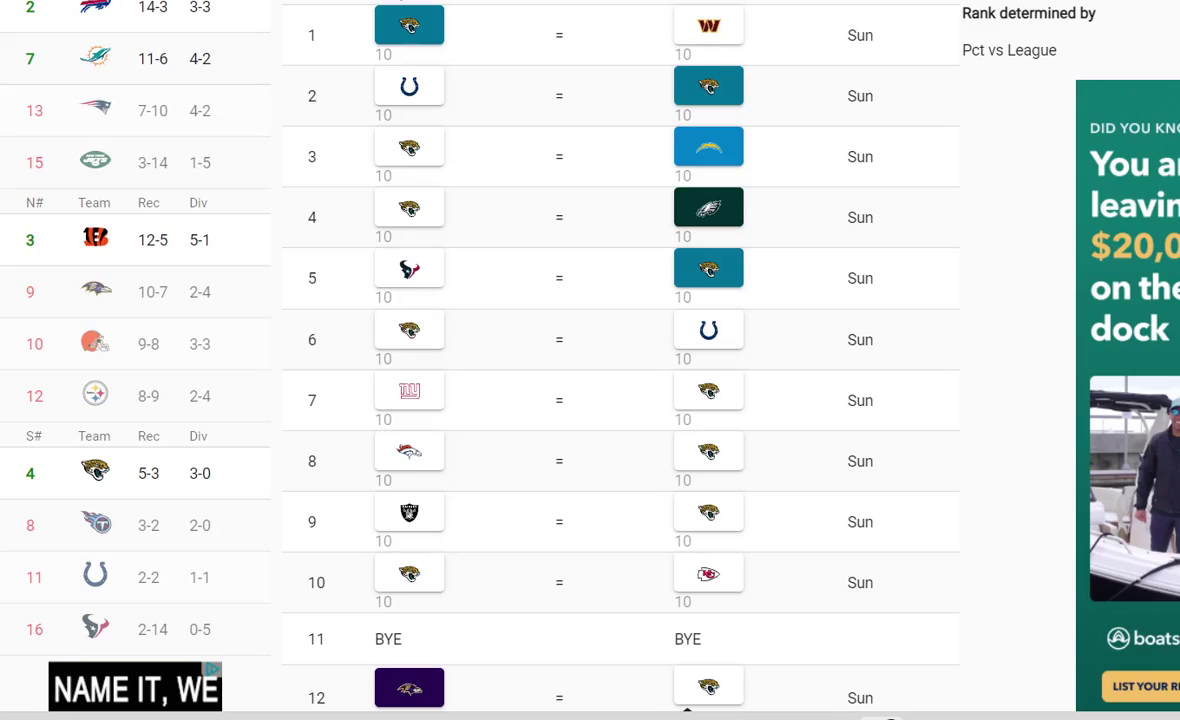
# Pick the Colts to win the week 6 game and the Jaguars to win week 7 against the Giants
pyautogui.click(708, 329)
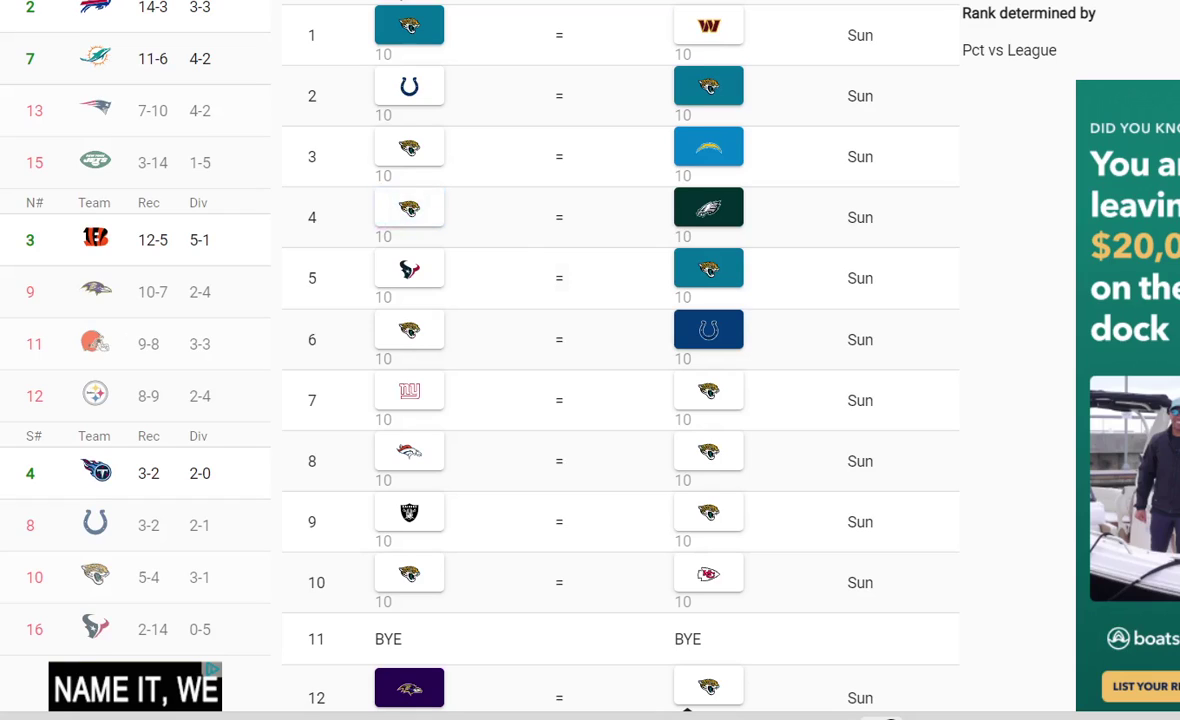
pyautogui.scroll(-3, 544, 360)
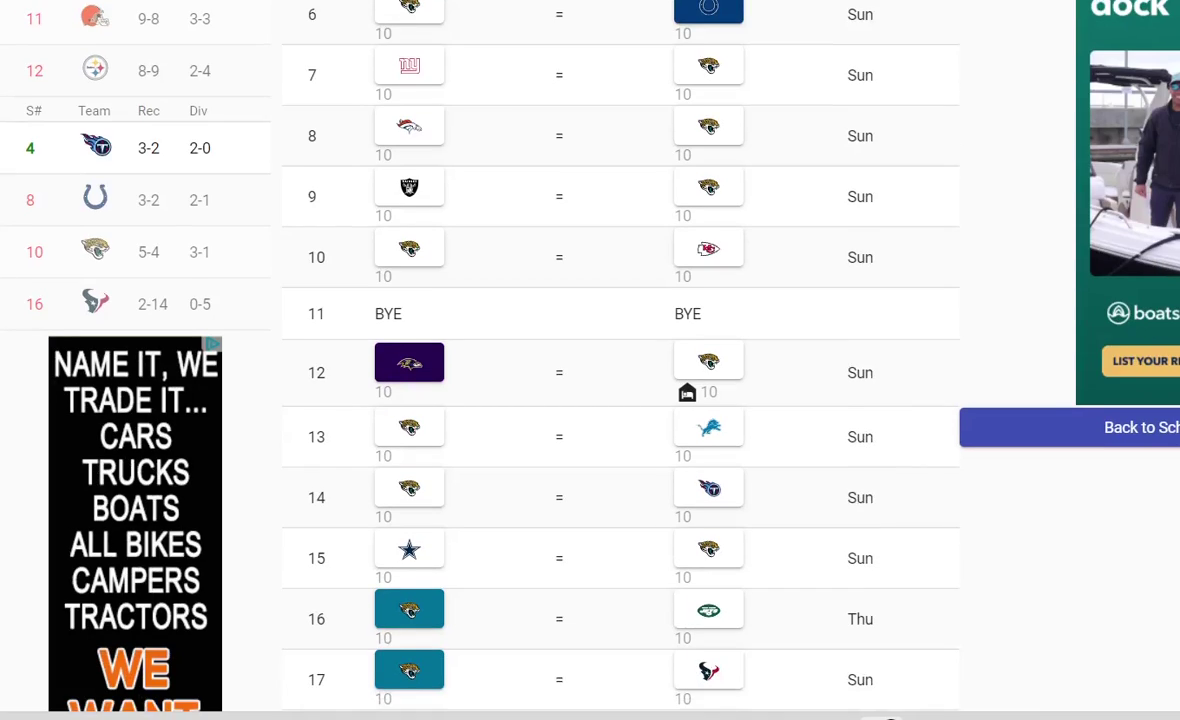
pyautogui.scroll(2, 544, 360)
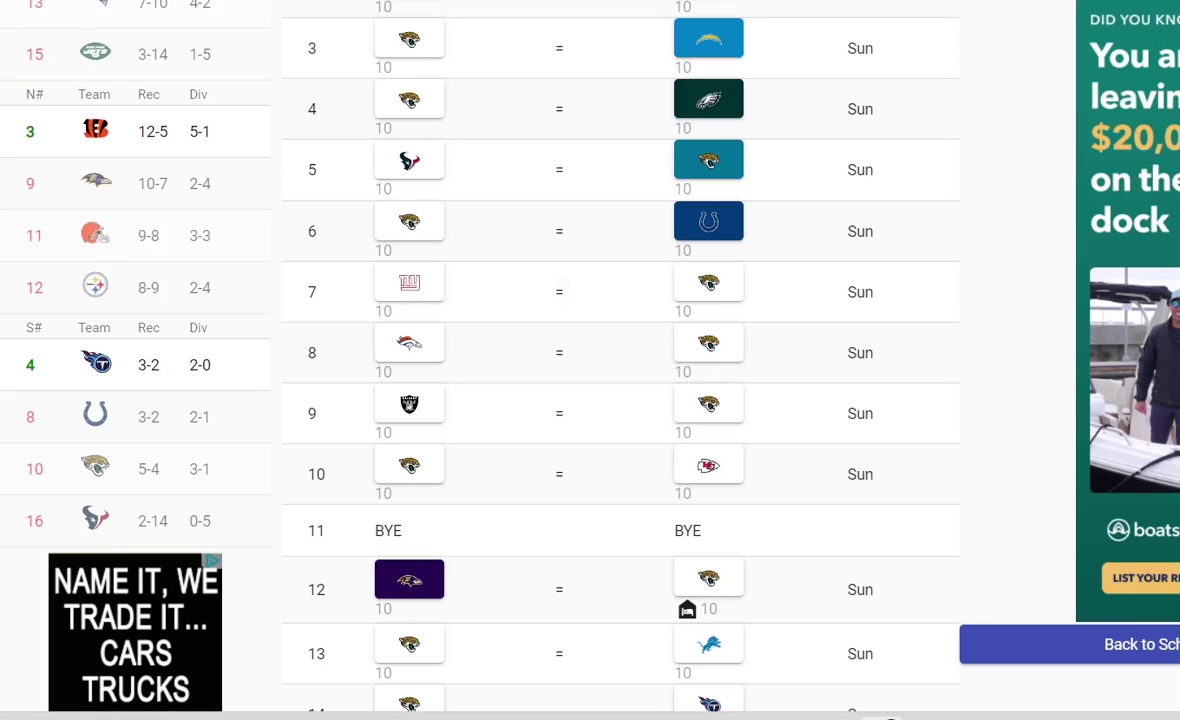
pyautogui.click(708, 282)
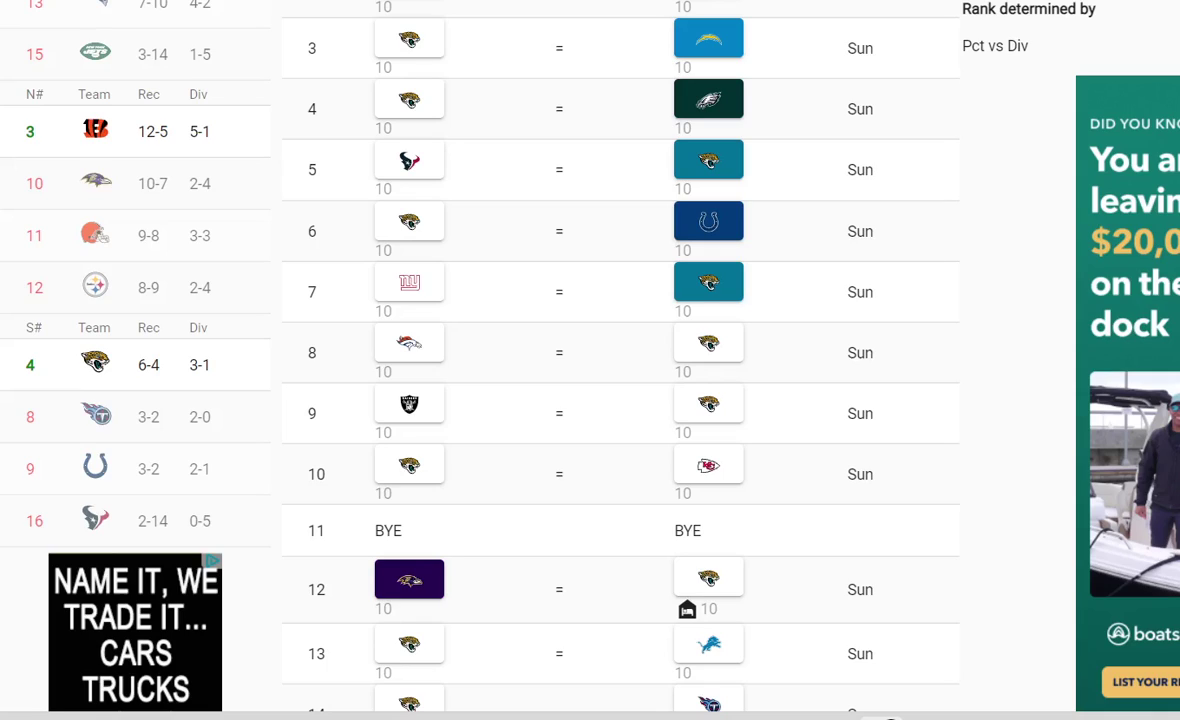
# Search the web for the Giants' depth chart and open ESPN's New York Giants depth chart
pyautogui.hotkey('ctrl', 't')
pyautogui.write('giants')
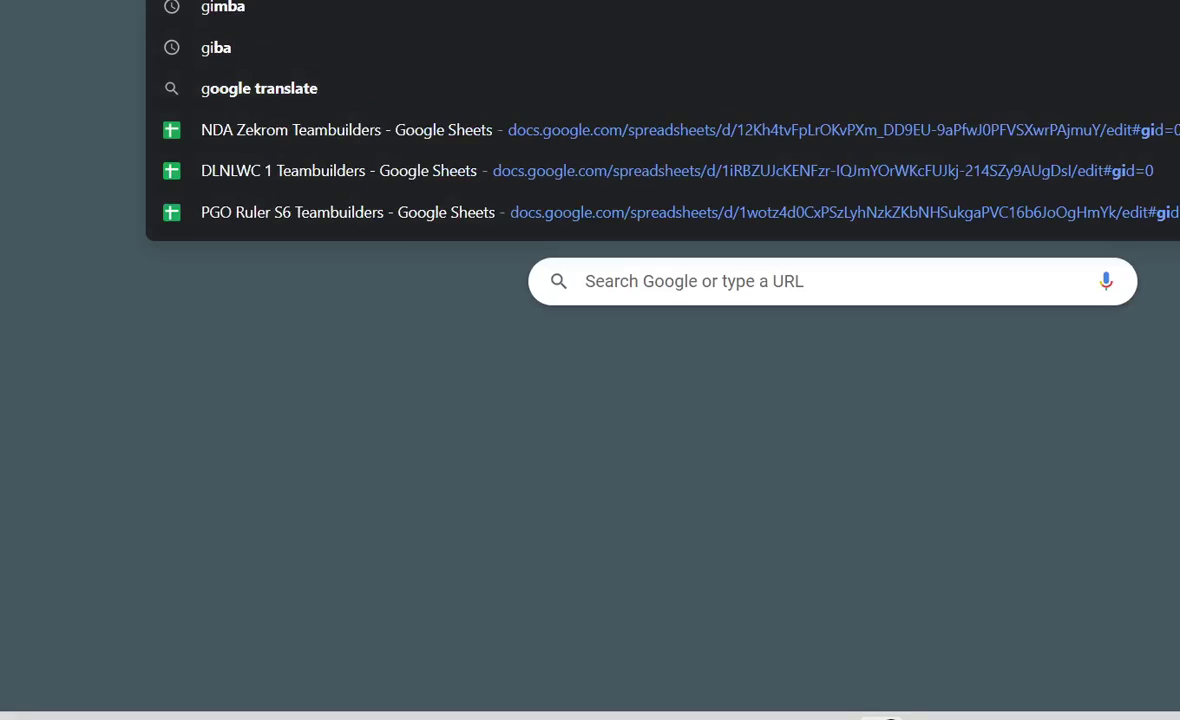
pyautogui.write(' depth cha')
pyautogui.press('Return')
pyautogui.click(300, 167)
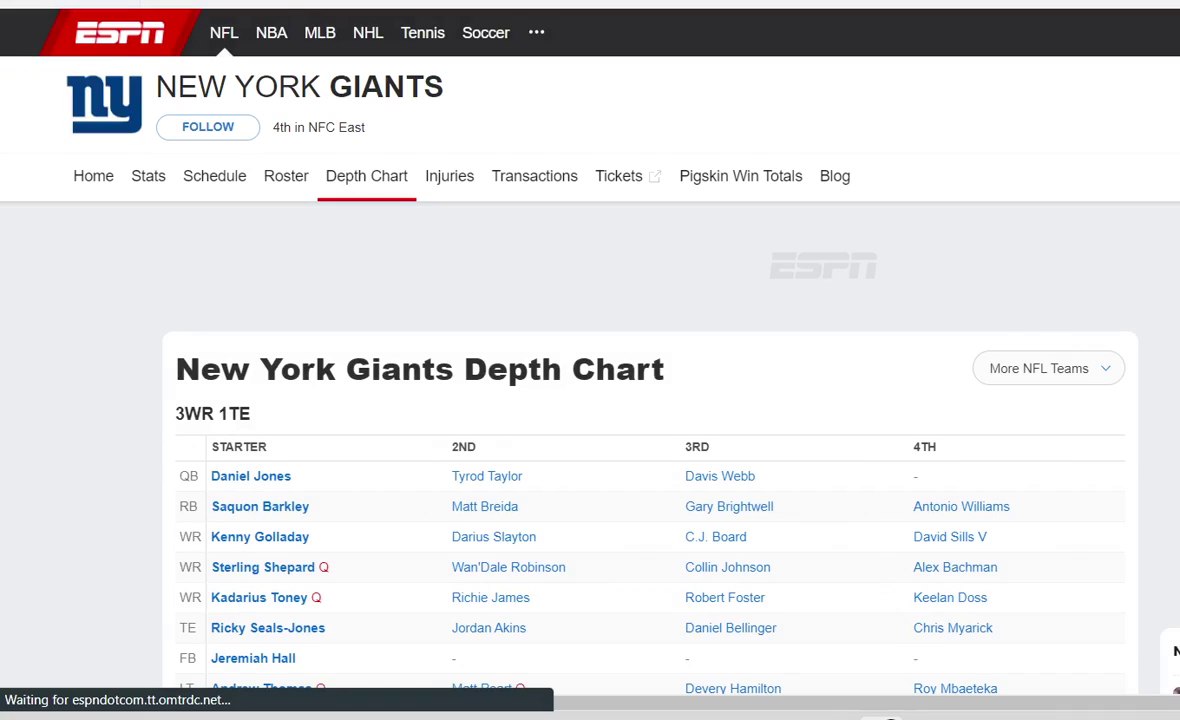
# Examine the starters on the Giants' offense and Base 3-4 defense in the depth chart
pyautogui.scroll(-2, 590, 400)
pyautogui.scroll(-2, 590, 400)
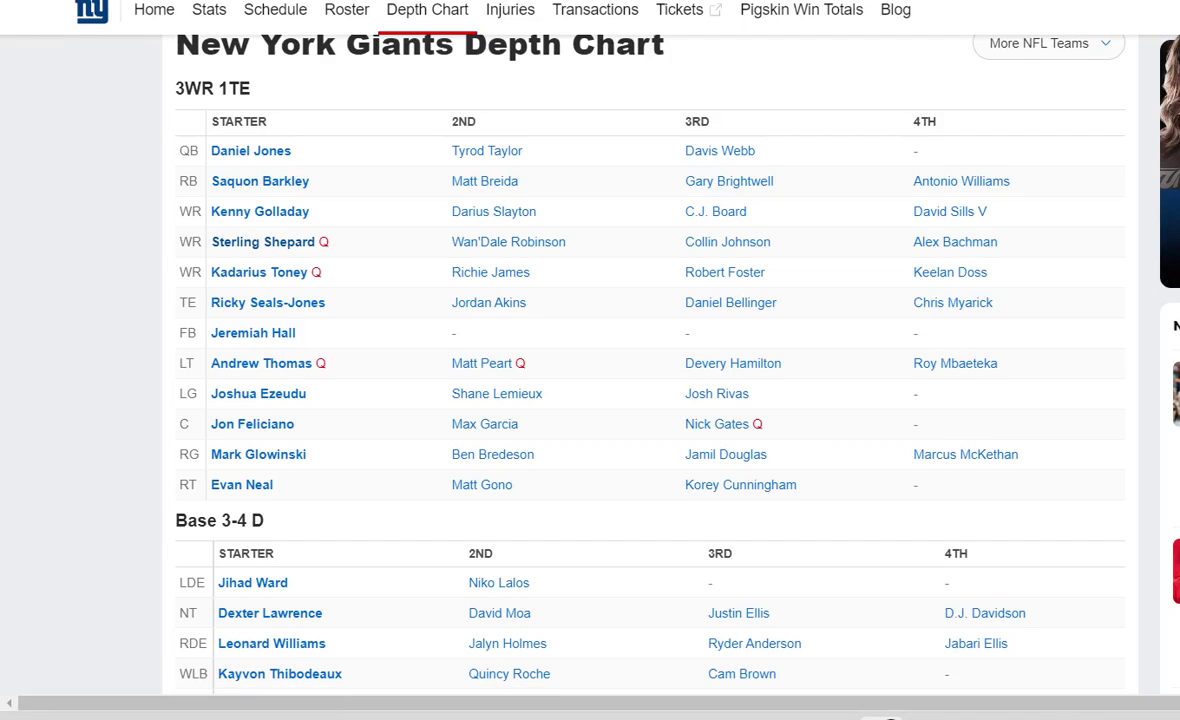
pyautogui.click(263, 241)
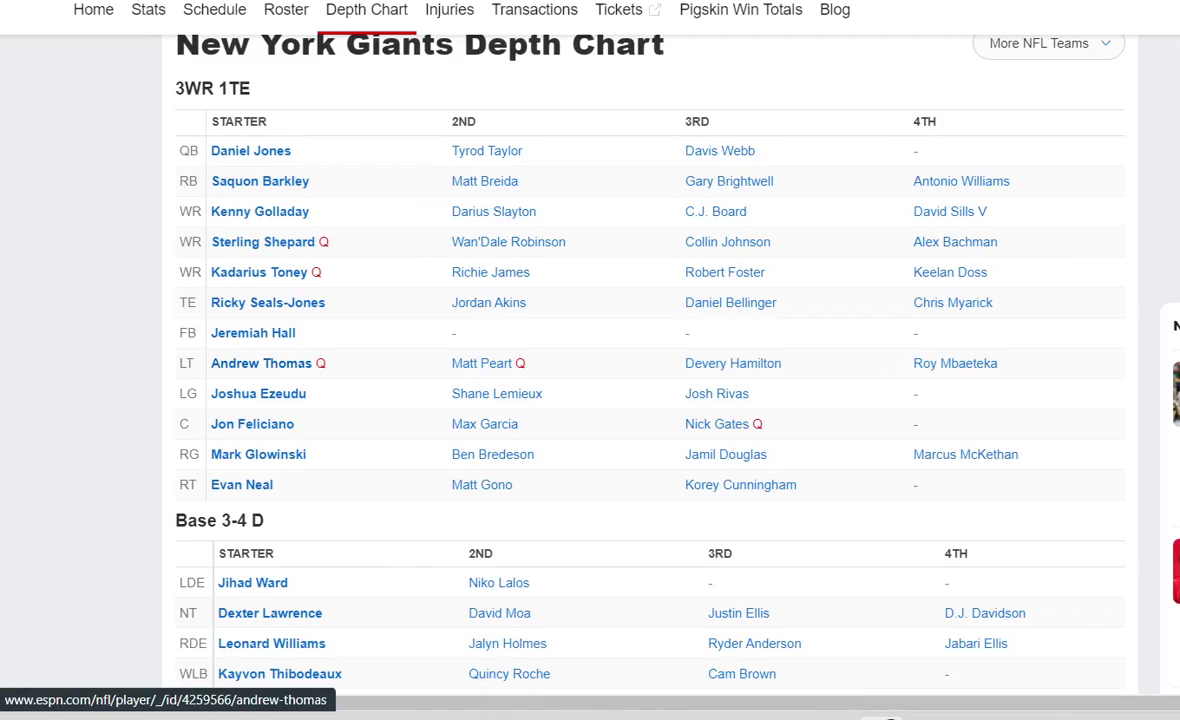
pyautogui.scroll(-3, 253, 332)
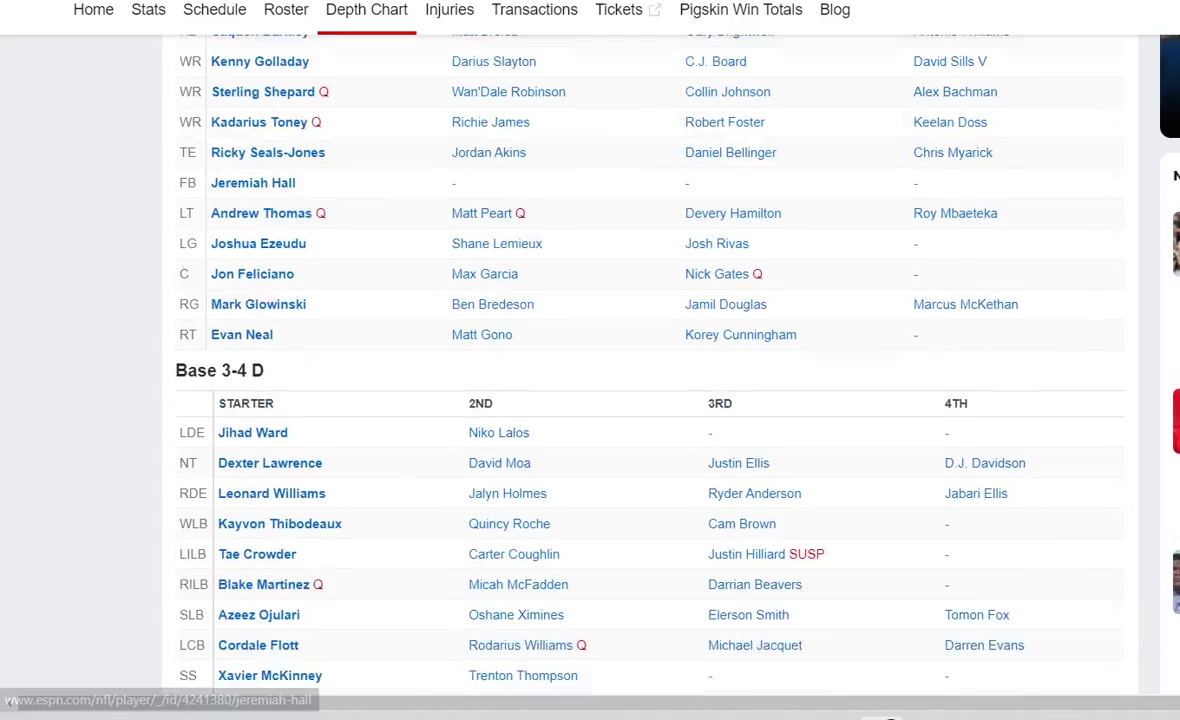
pyautogui.scroll(-3, 253, 182)
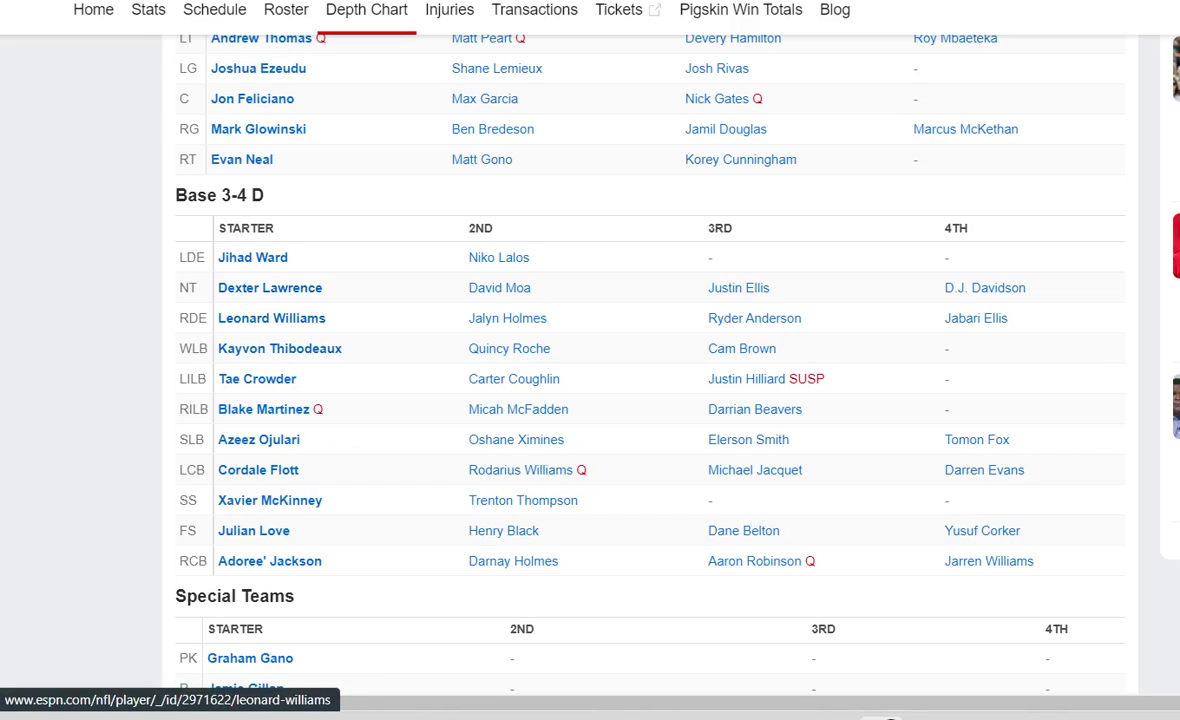
pyautogui.click(271, 318)
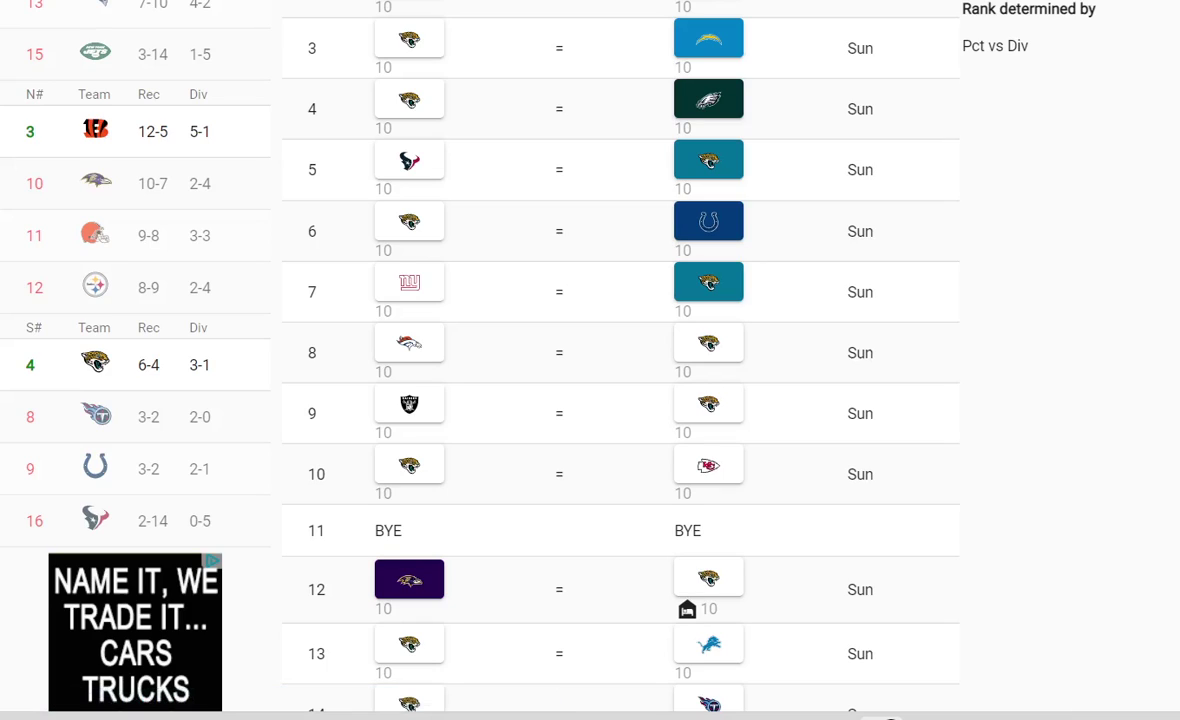
# Pick the Broncos to win the Jaguars' week 8 game and review the Jaguars' season record summary
pyautogui.scroll(2, 620, 400)
pyautogui.scroll(-2, 620, 400)
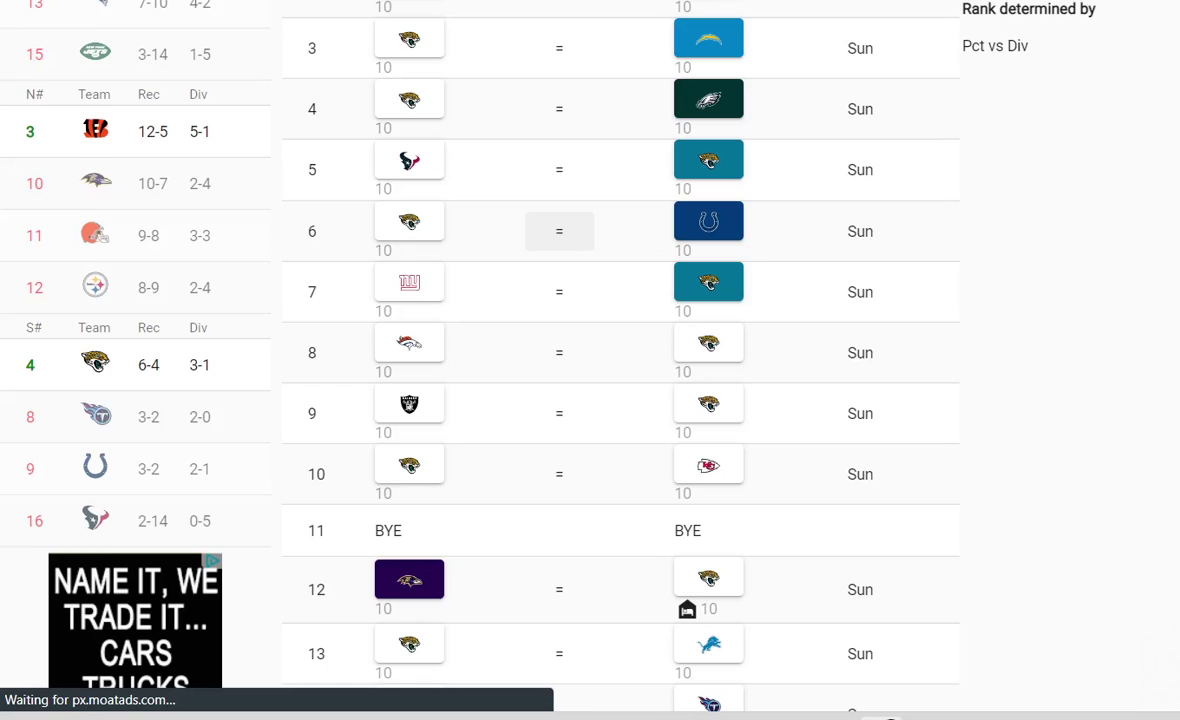
pyautogui.click(409, 343)
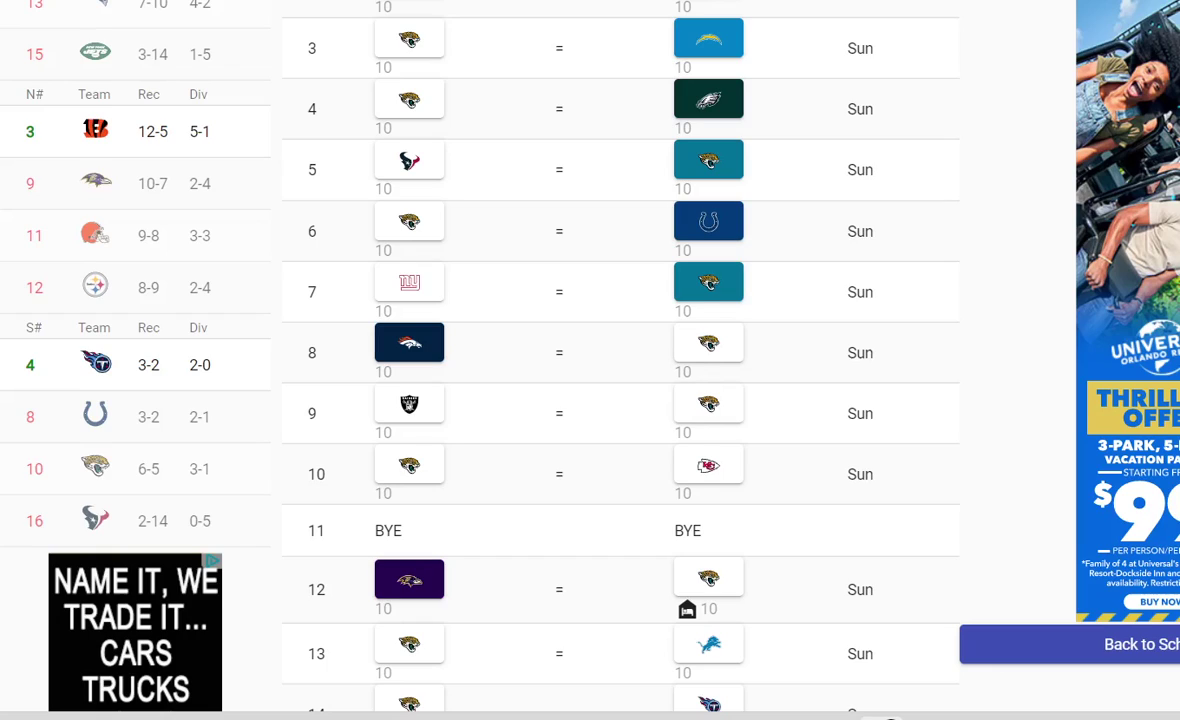
pyautogui.scroll(3, 620, 360)
pyautogui.scroll(2, 544, 360)
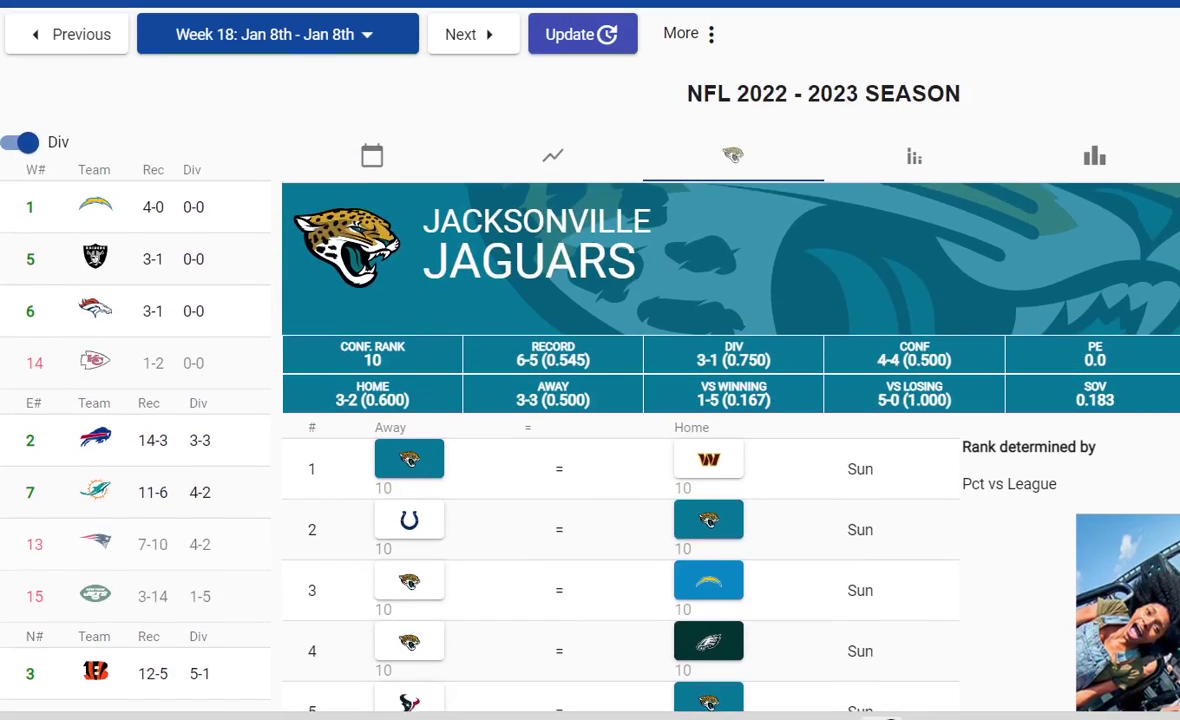
pyautogui.scroll(-4, 544, 360)
pyautogui.scroll(-2, 544, 360)
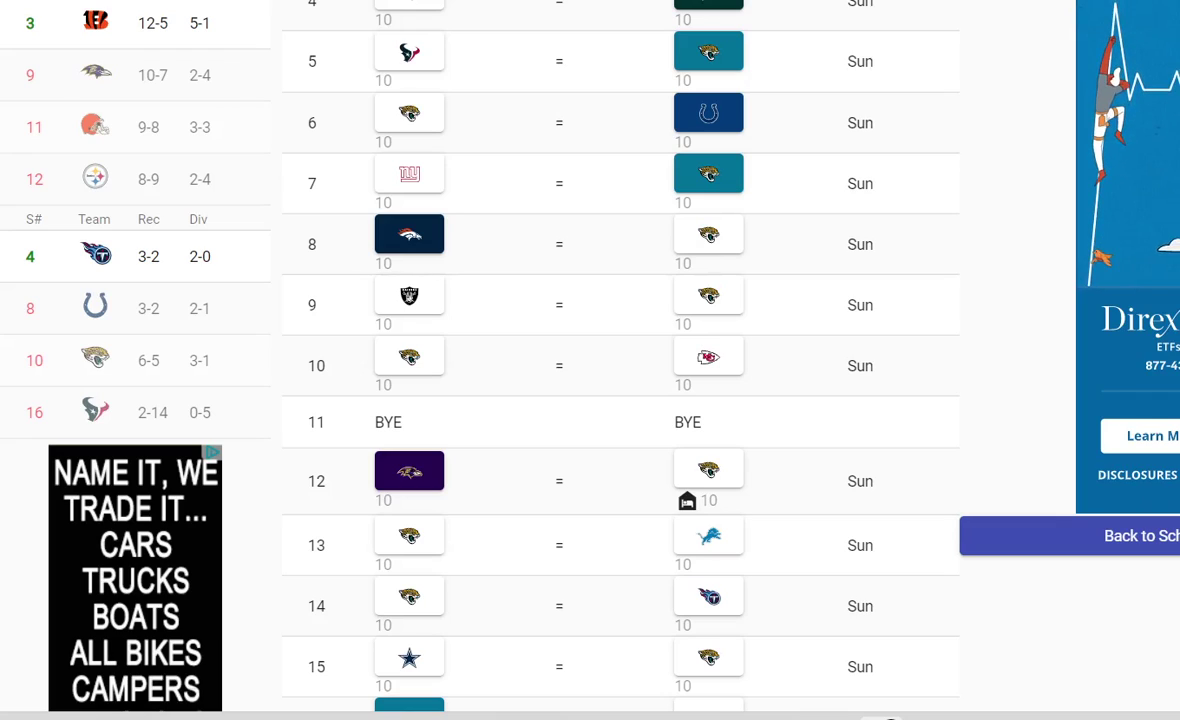
# Search the web for the Broncos' depth chart and look through its ESPN page
pyautogui.hotkey('ctrl', 't')
pyautogui.write('broncos')
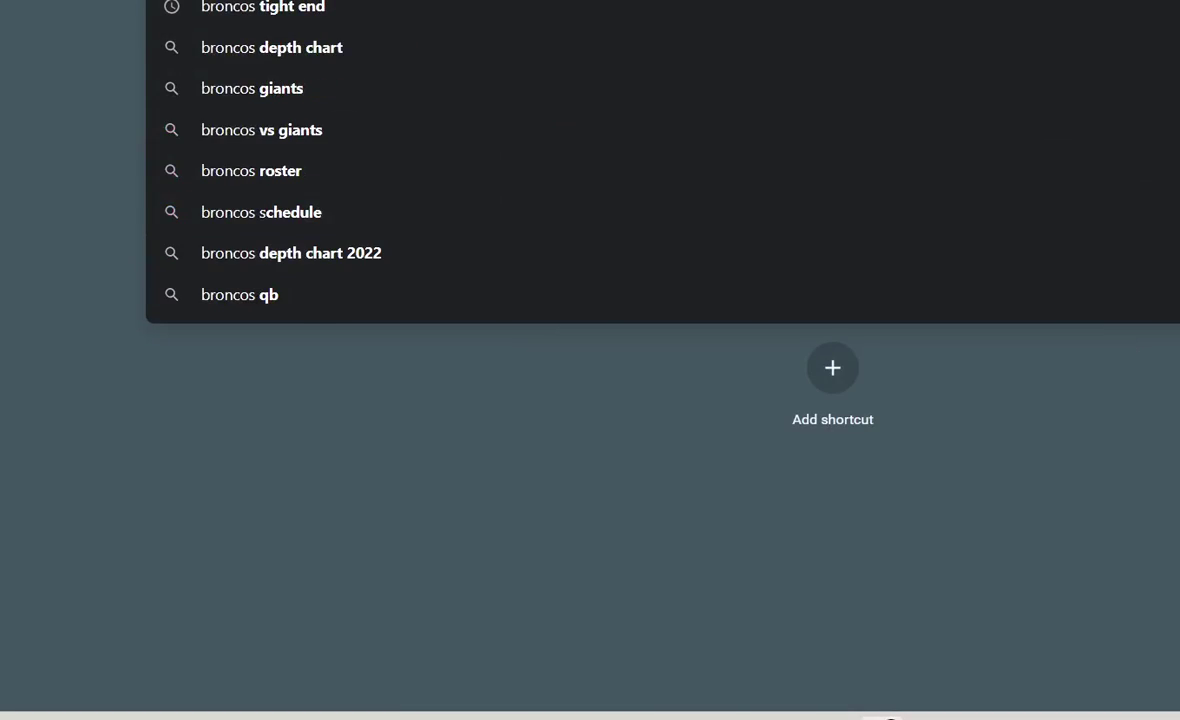
pyautogui.press('BackSpace')
pyautogui.write('depth')
pyautogui.press('Return')
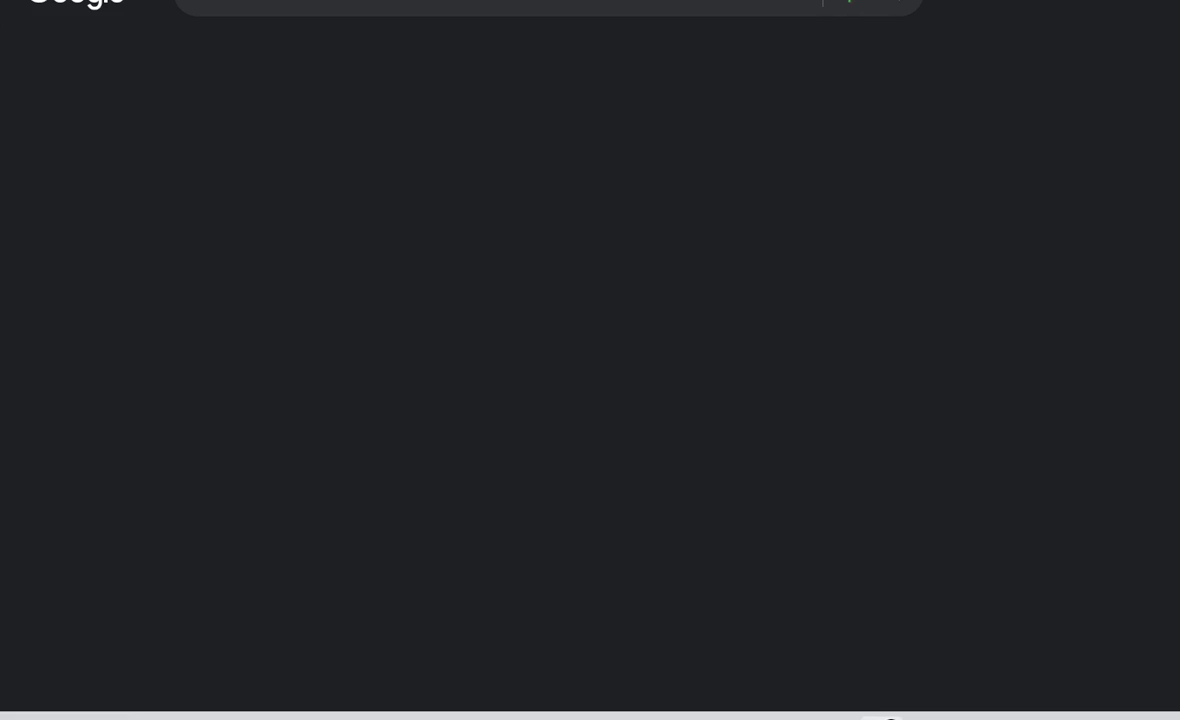
pyautogui.click(373, 178)
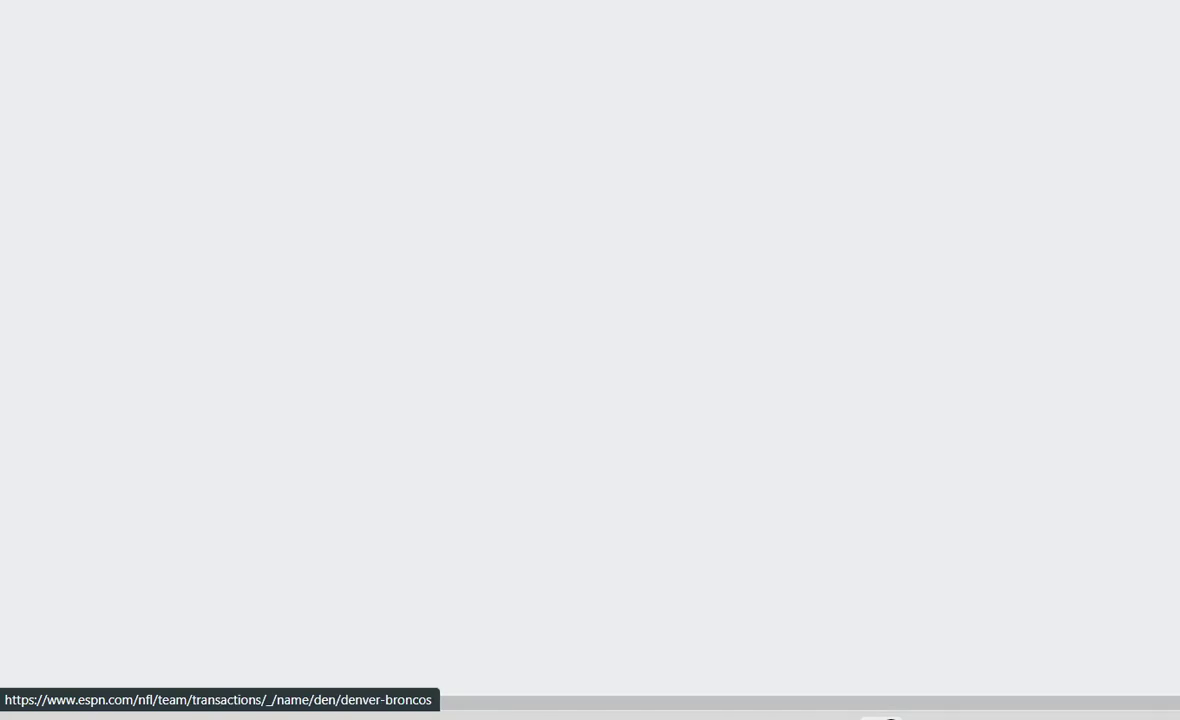
pyautogui.scroll(-8, 590, 360)
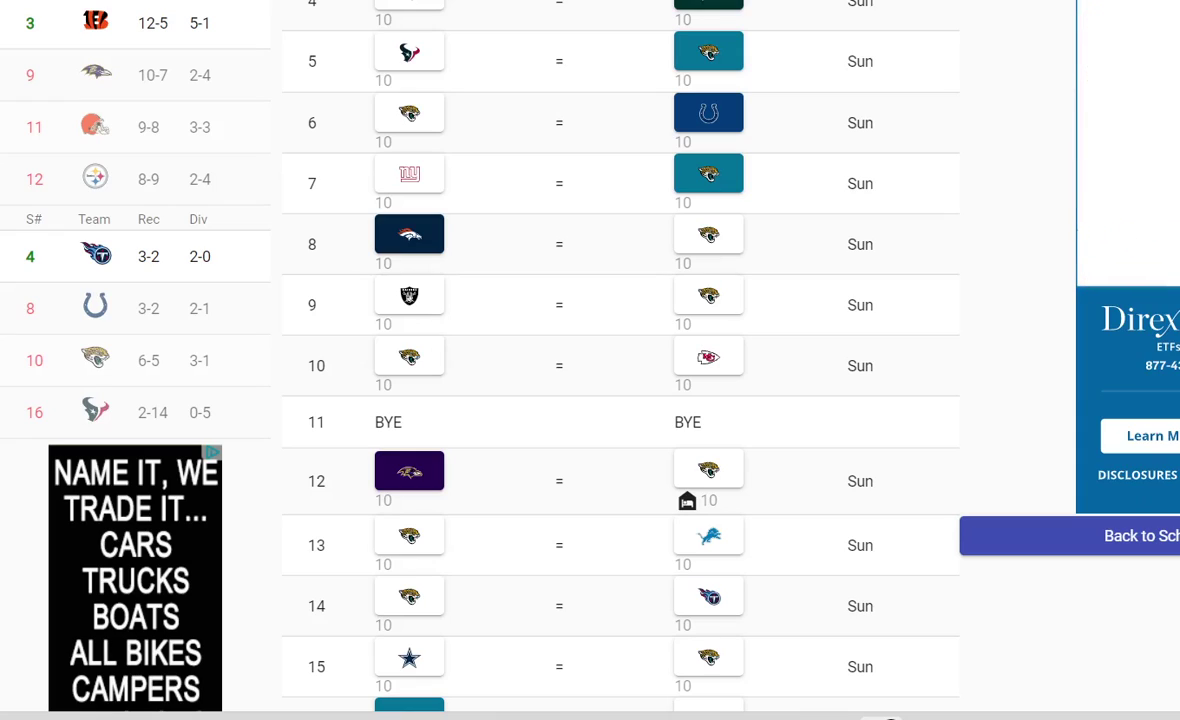
# Pick the Raiders to win the week 9 game and the Chiefs to win week 10
pyautogui.click(409, 295)
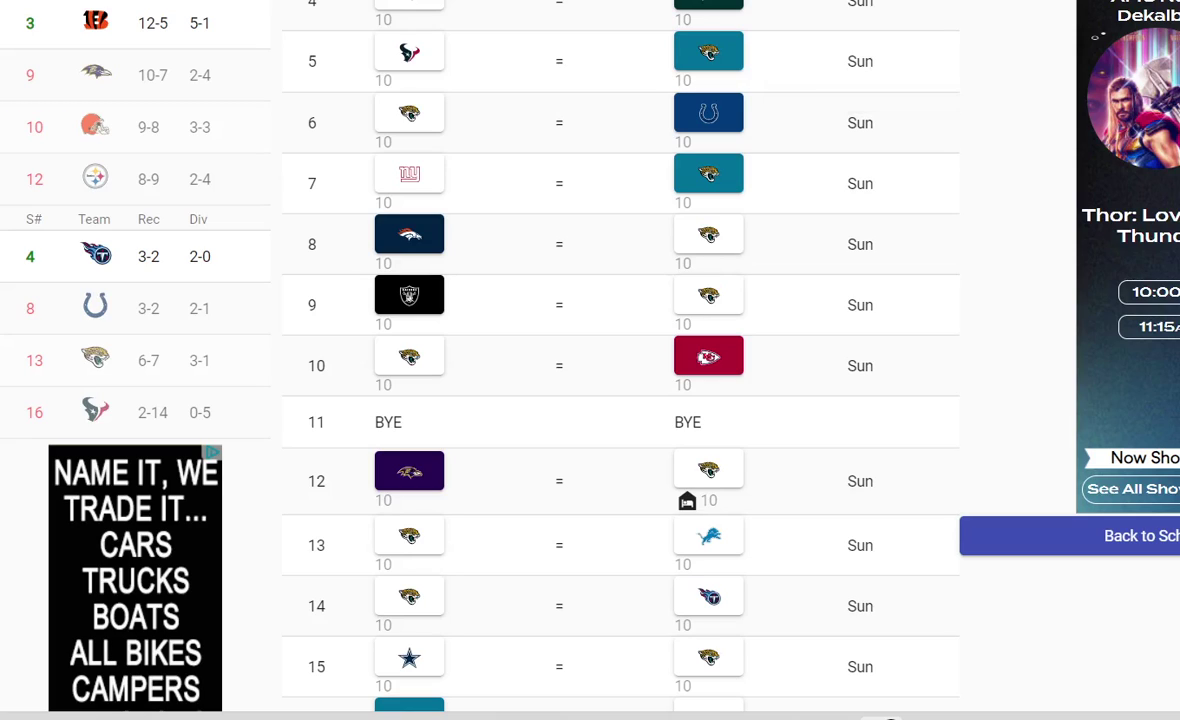
pyautogui.scroll(-2, 544, 360)
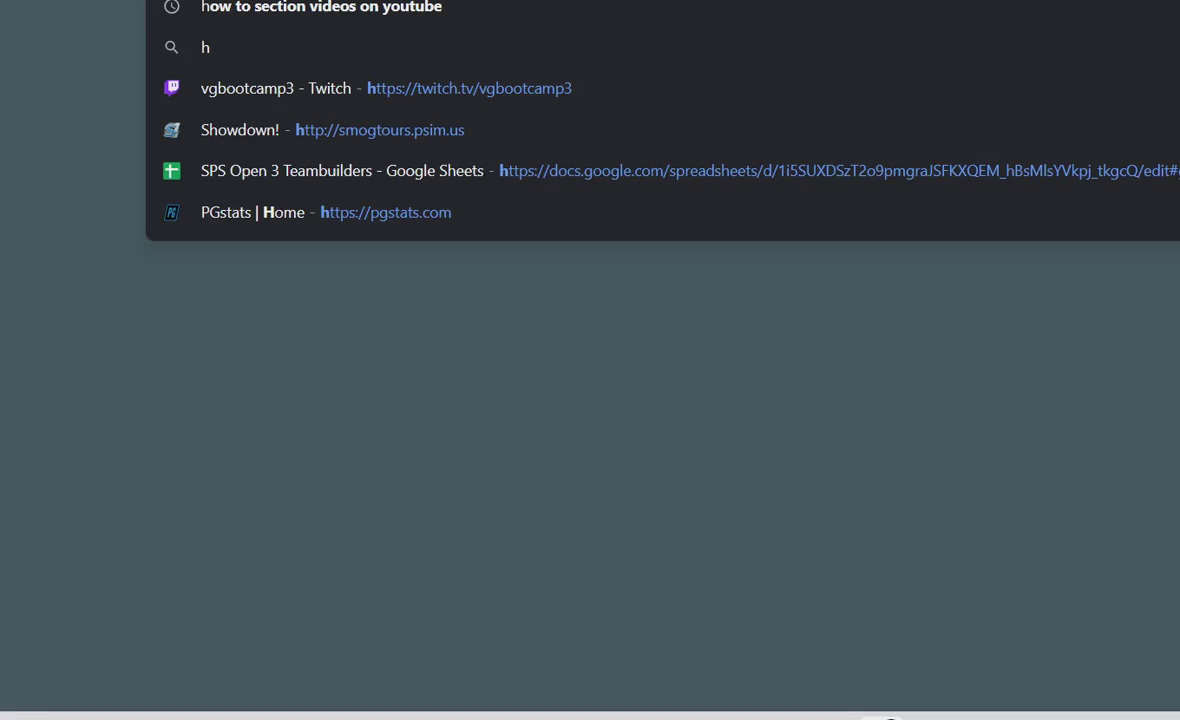
# Search the web for "chiefs" and look through a page from the results
pyautogui.write('chiefs')
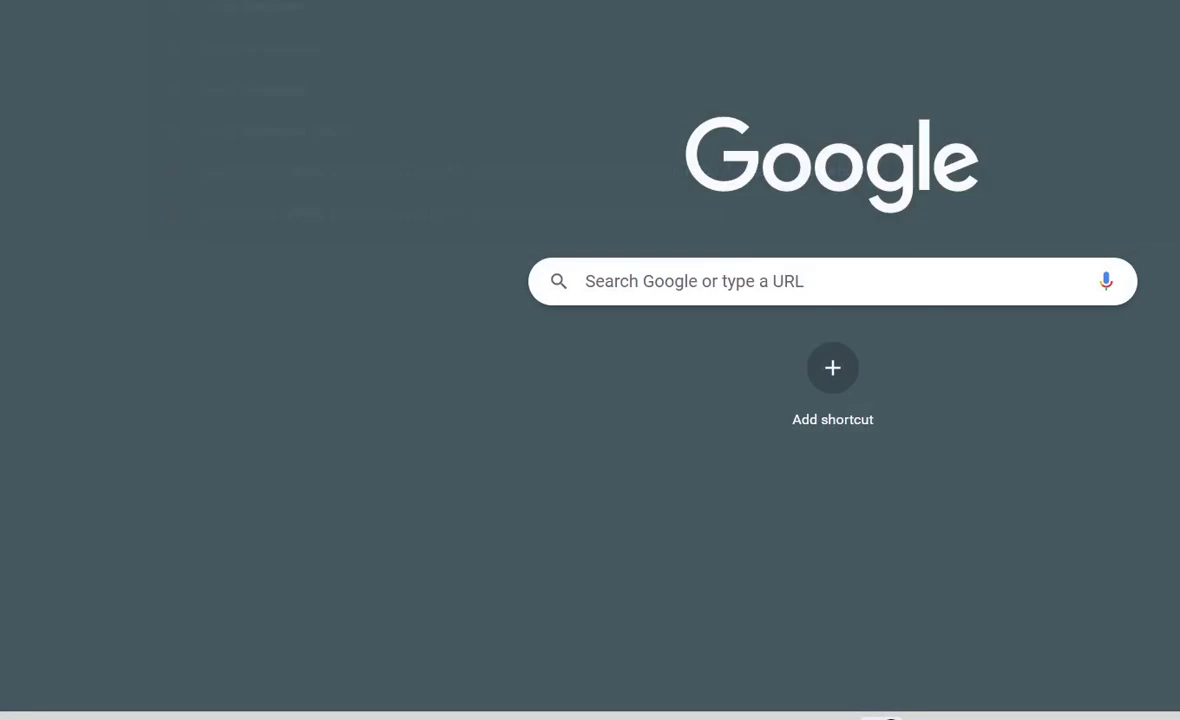
pyautogui.press('Return')
pyautogui.click(360, 176)
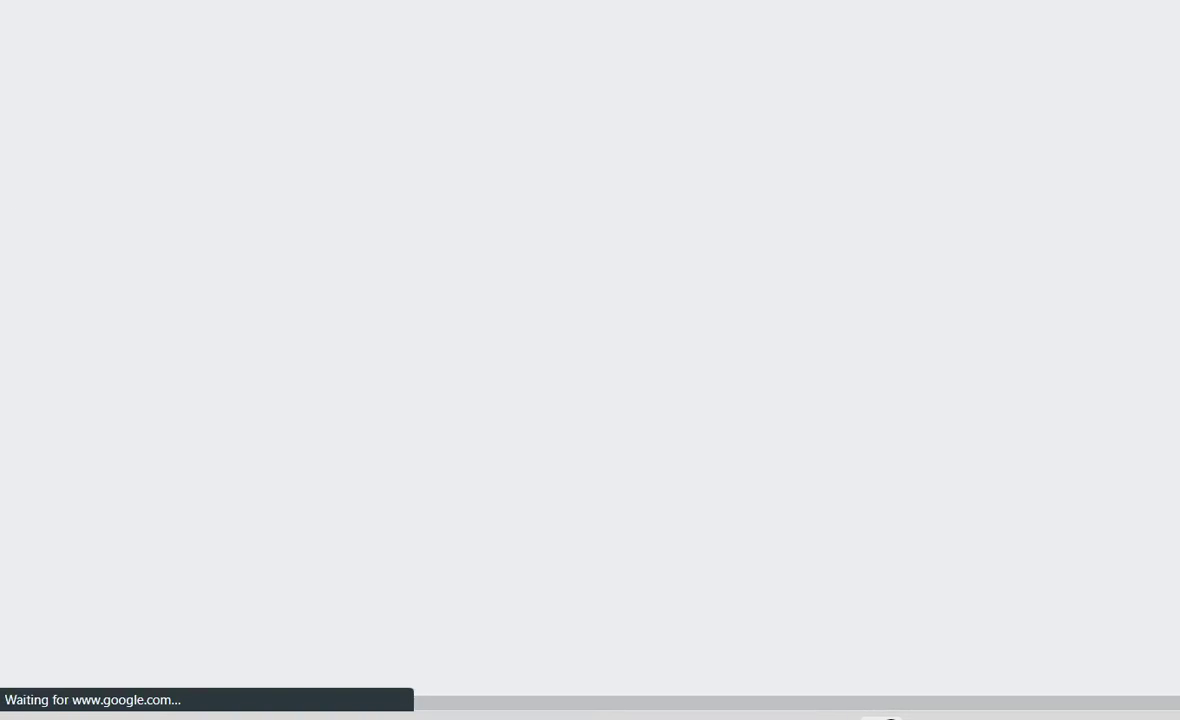
pyautogui.scroll(-2, 640, 360)
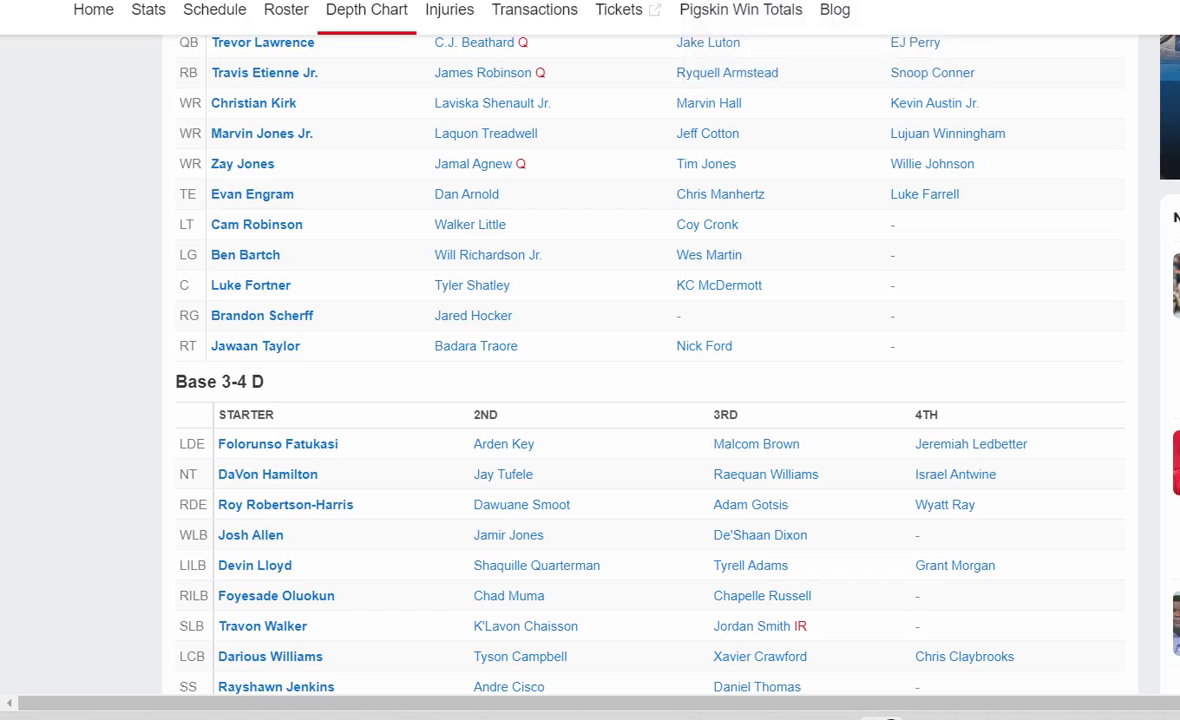
# Examine the Jaguars' offensive and Base 3-4 defensive starters in their ESPN depth chart
pyautogui.scroll(-2, 640, 360)
pyautogui.scroll(1, 640, 360)
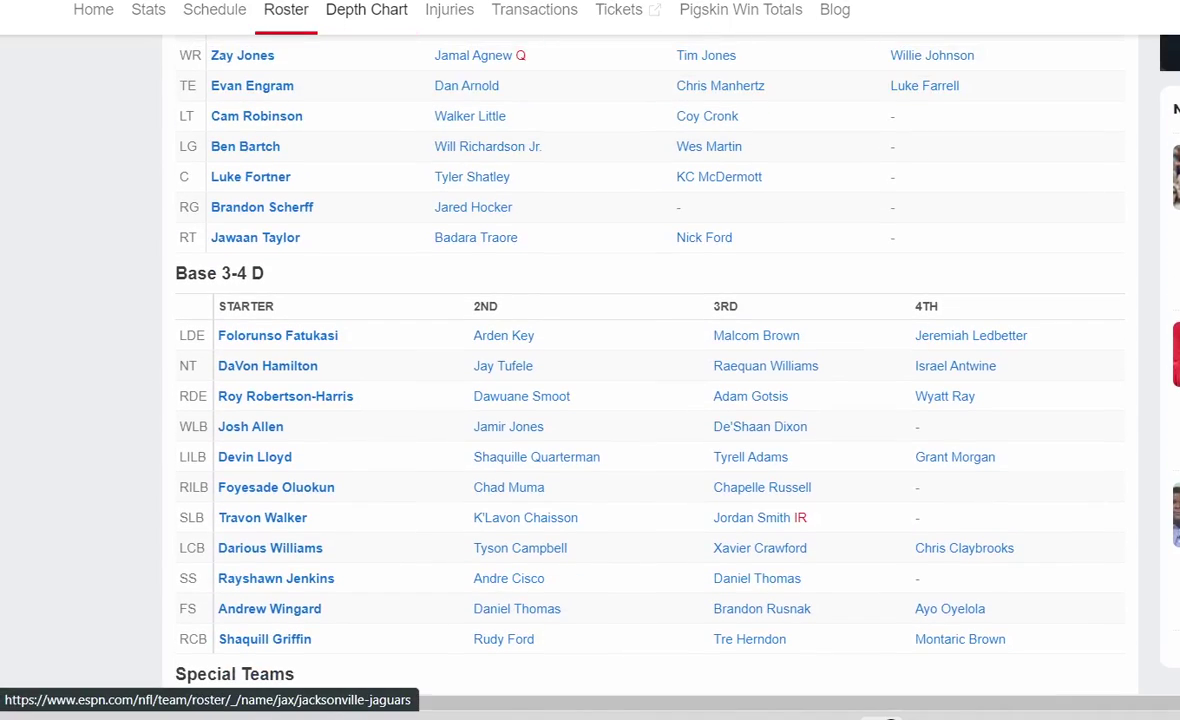
pyautogui.click(214, 9)
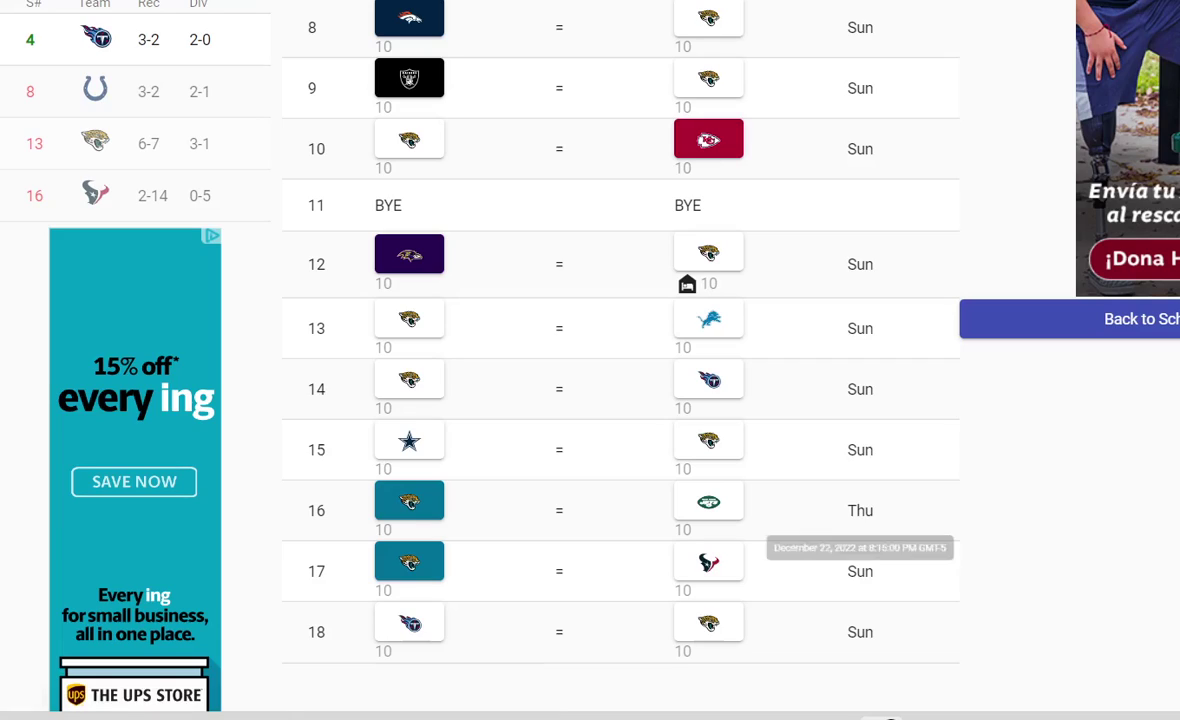
# Pick the Lions to win the week 13 game against the Jaguars
pyautogui.click(409, 318)
pyautogui.click(709, 318)
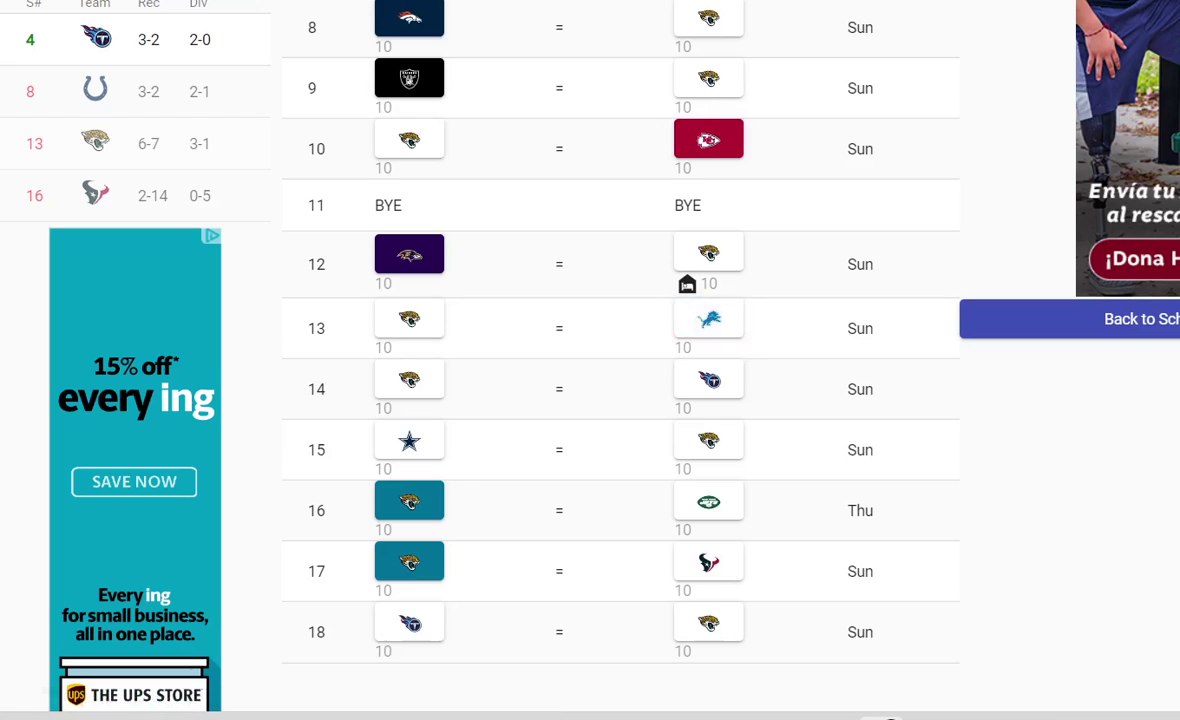
pyautogui.scroll(1, 620, 360)
pyautogui.scroll(-1, 620, 360)
pyautogui.click(709, 318)
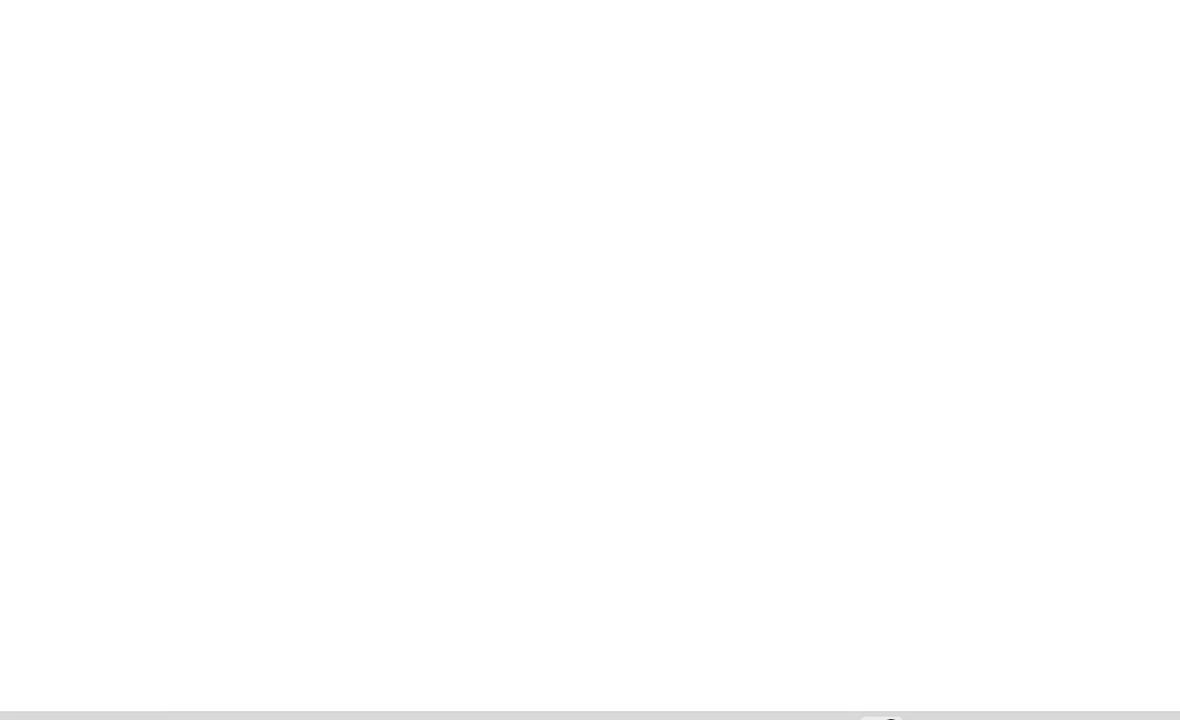
# Open the 2021 Team Defense table on Pro Football Reference and examine where the Jaguars and Lions rank
pyautogui.click(300, 256)
pyautogui.scroll(-2, 590, 360)
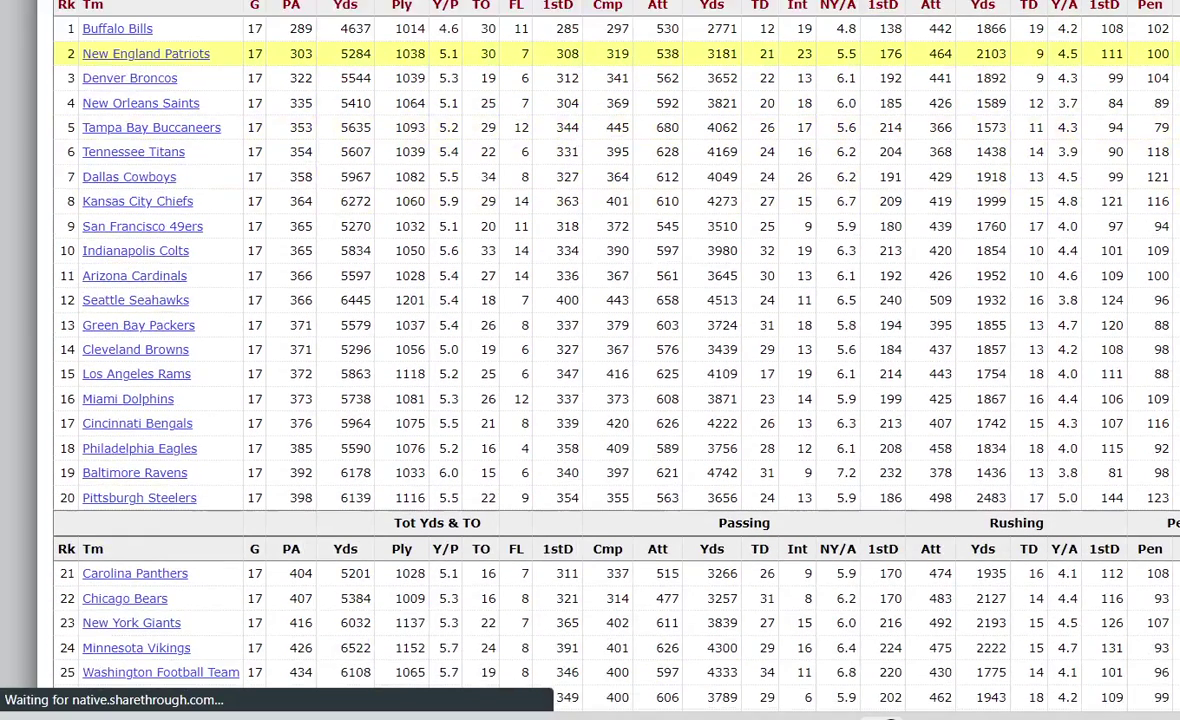
pyautogui.scroll(1, 590, 360)
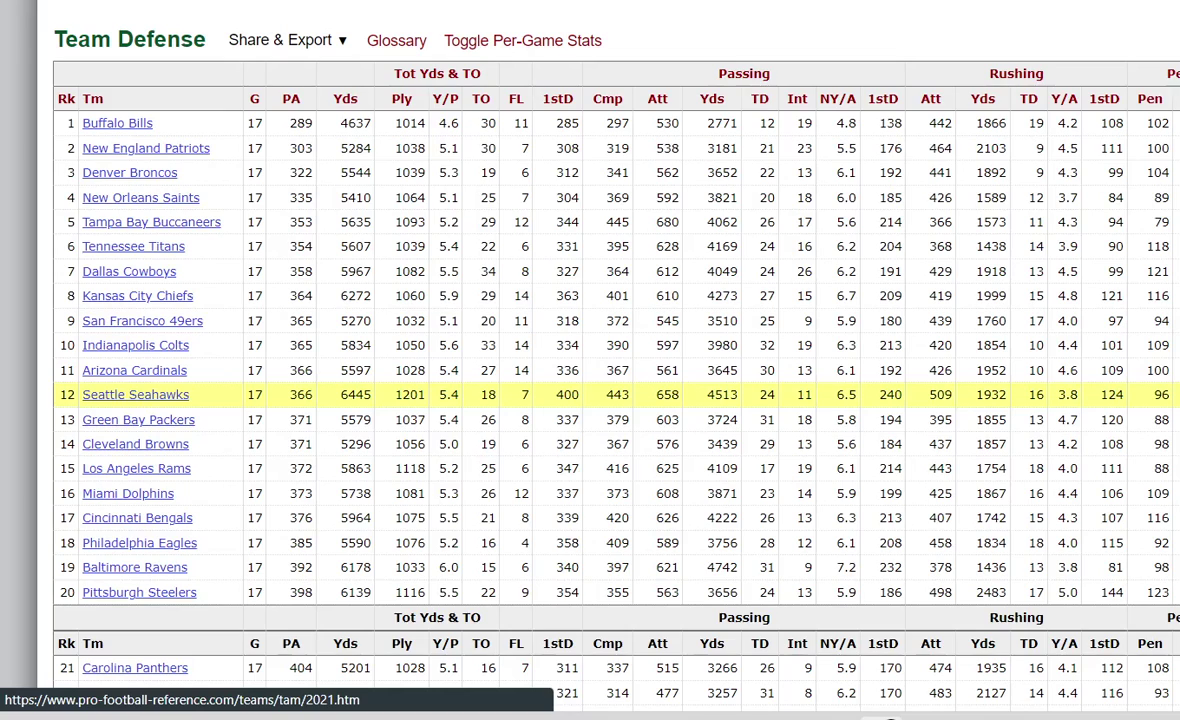
pyautogui.scroll(-2, 590, 360)
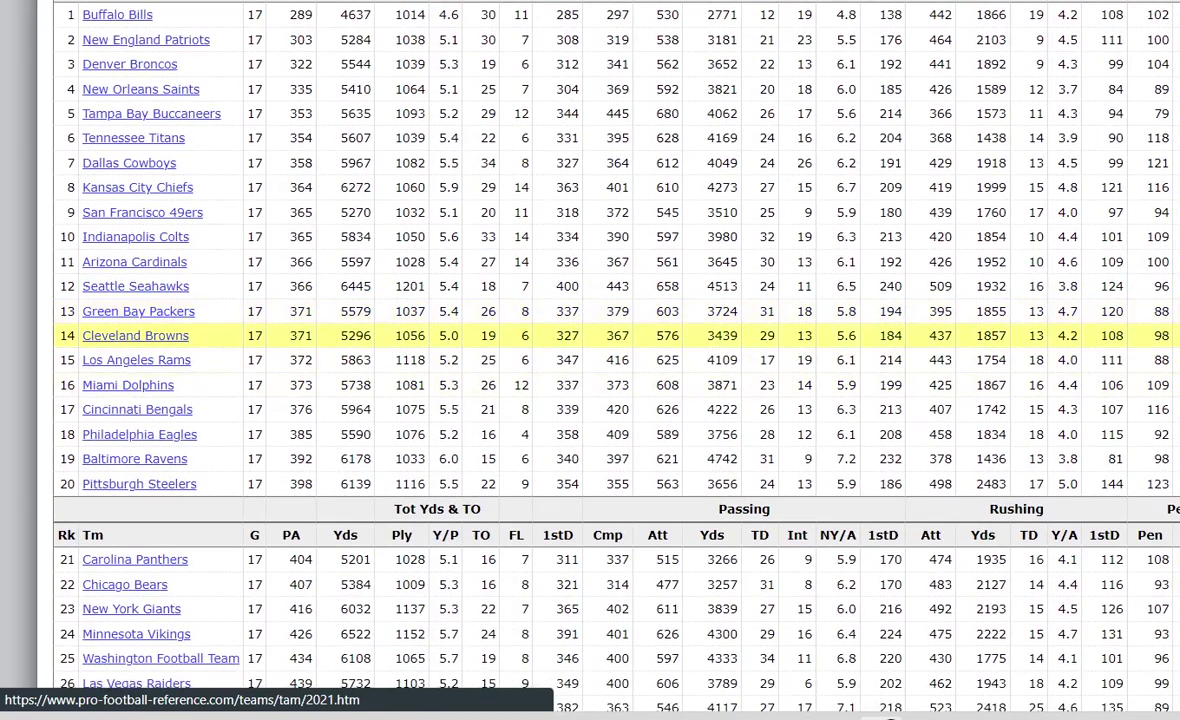
pyautogui.scroll(-5, 590, 330)
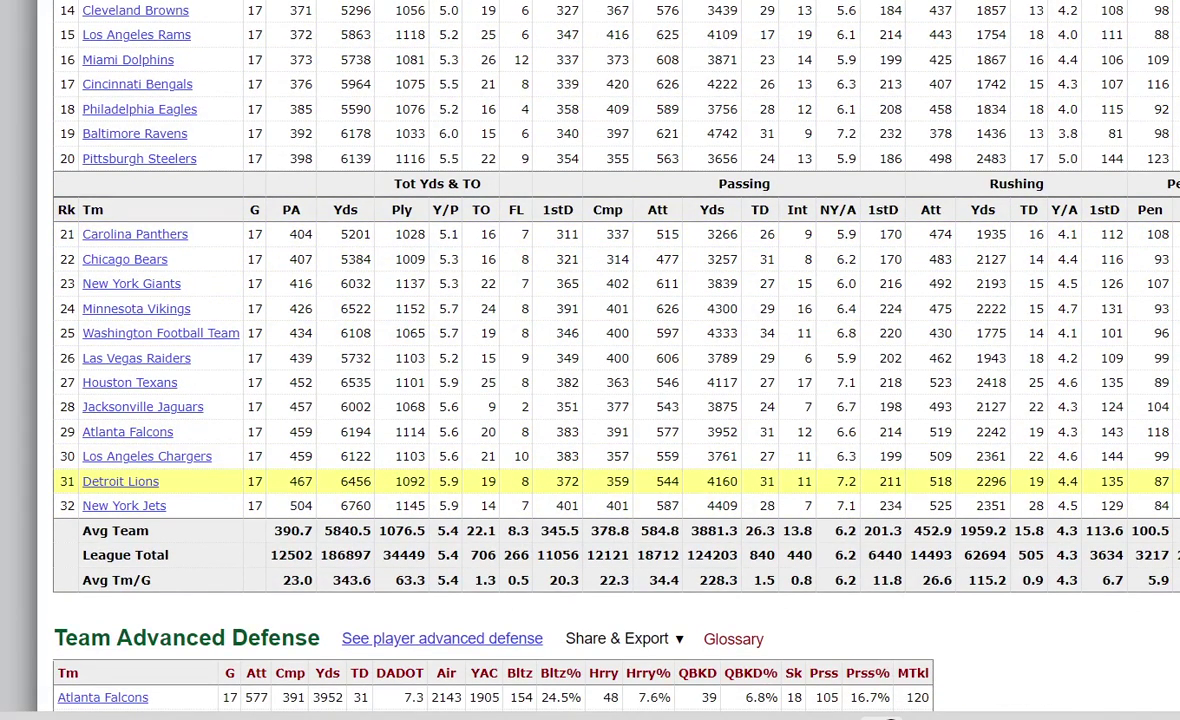
pyautogui.scroll(10, 590, 365)
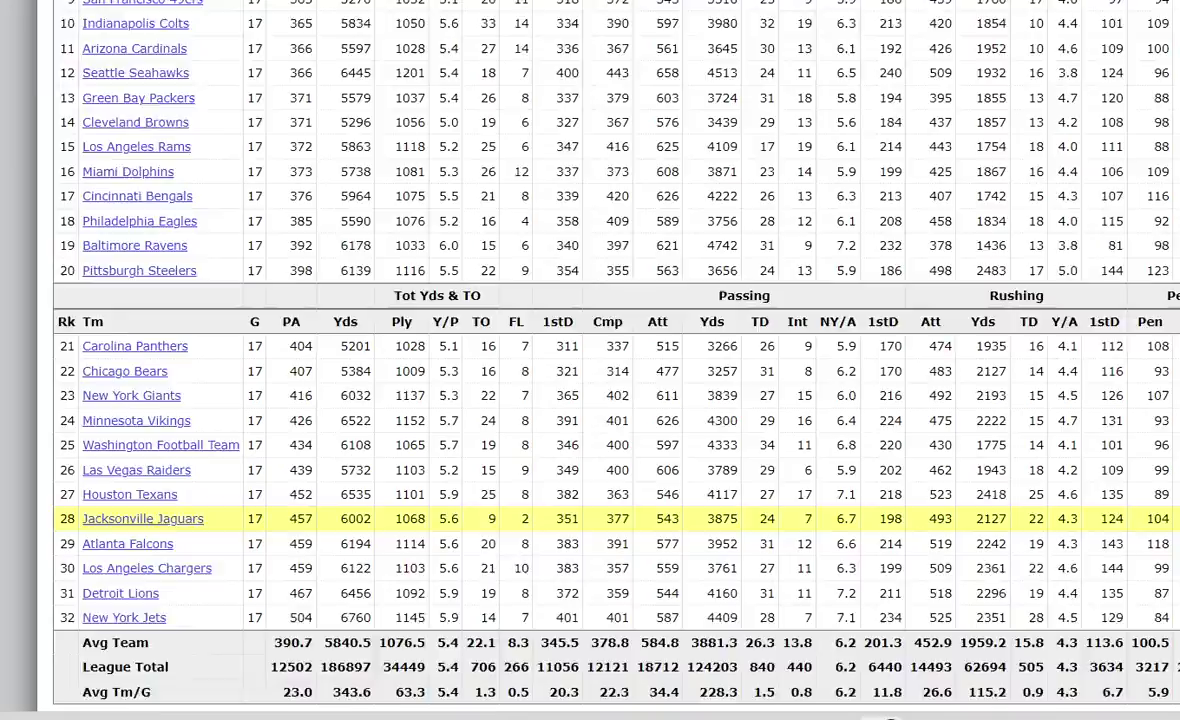
pyautogui.scroll(-10, 590, 365)
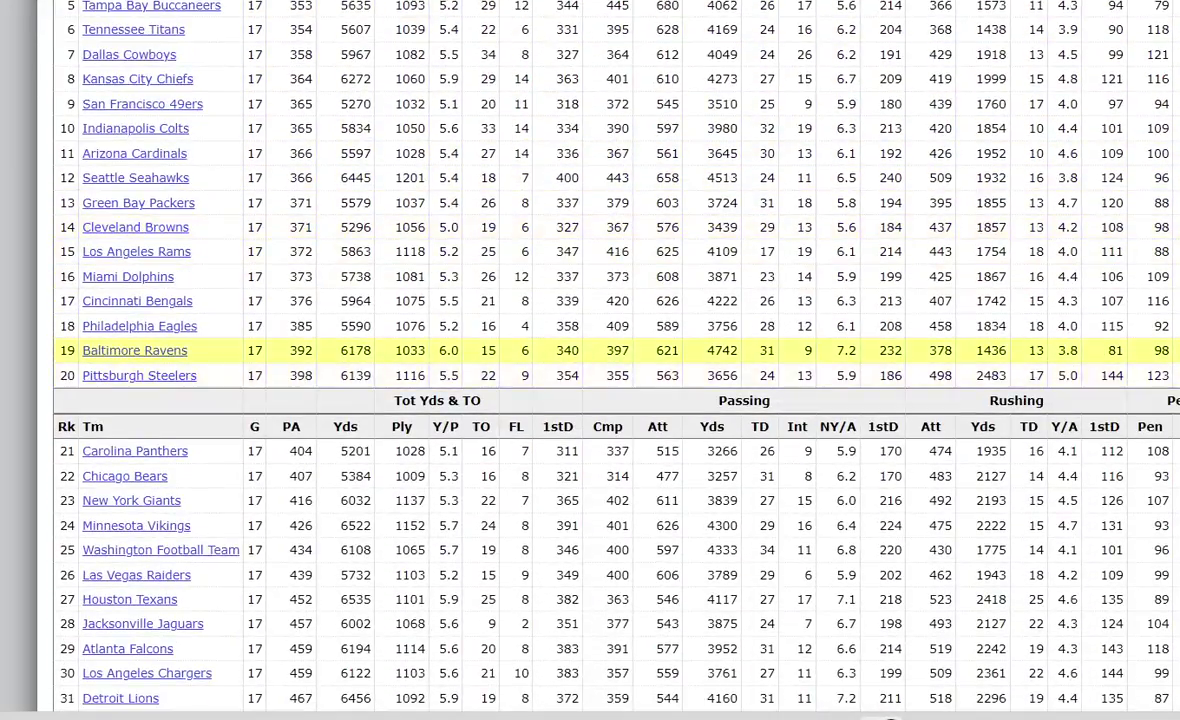
# Search the web for the Lions' depth chart and examine the starters on ESPN's Detroit Lions page
pyautogui.hotkey('ctrl', 't')
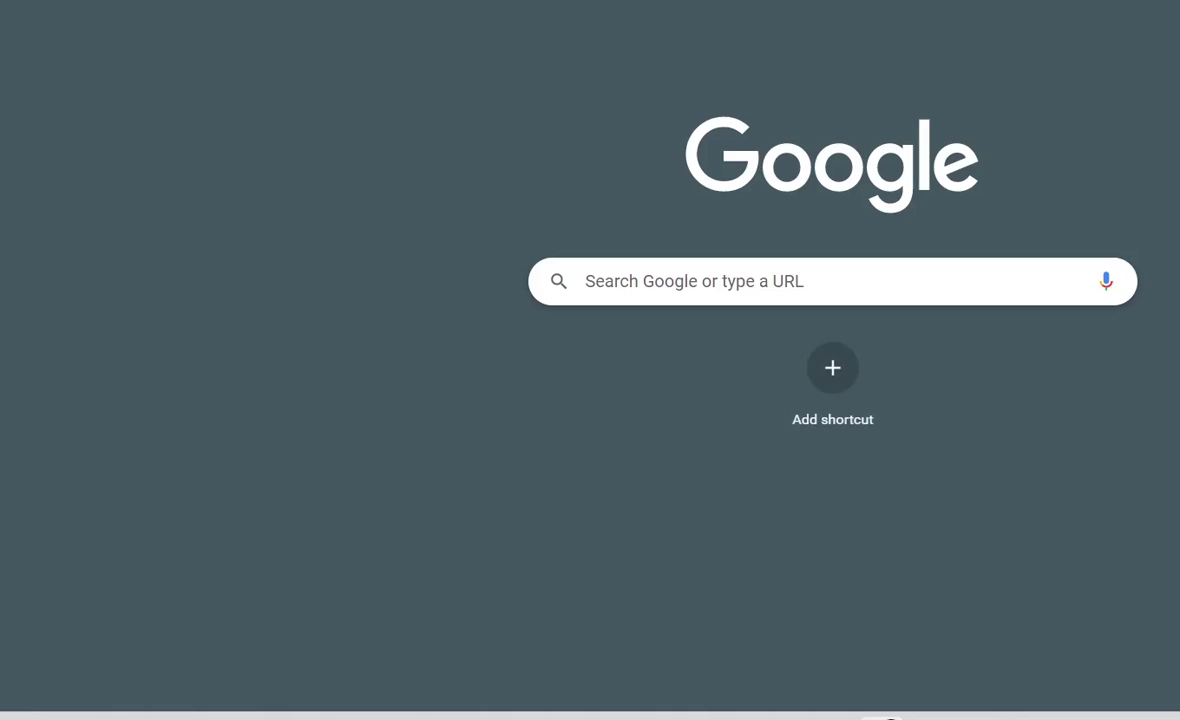
pyautogui.write('lions dep')
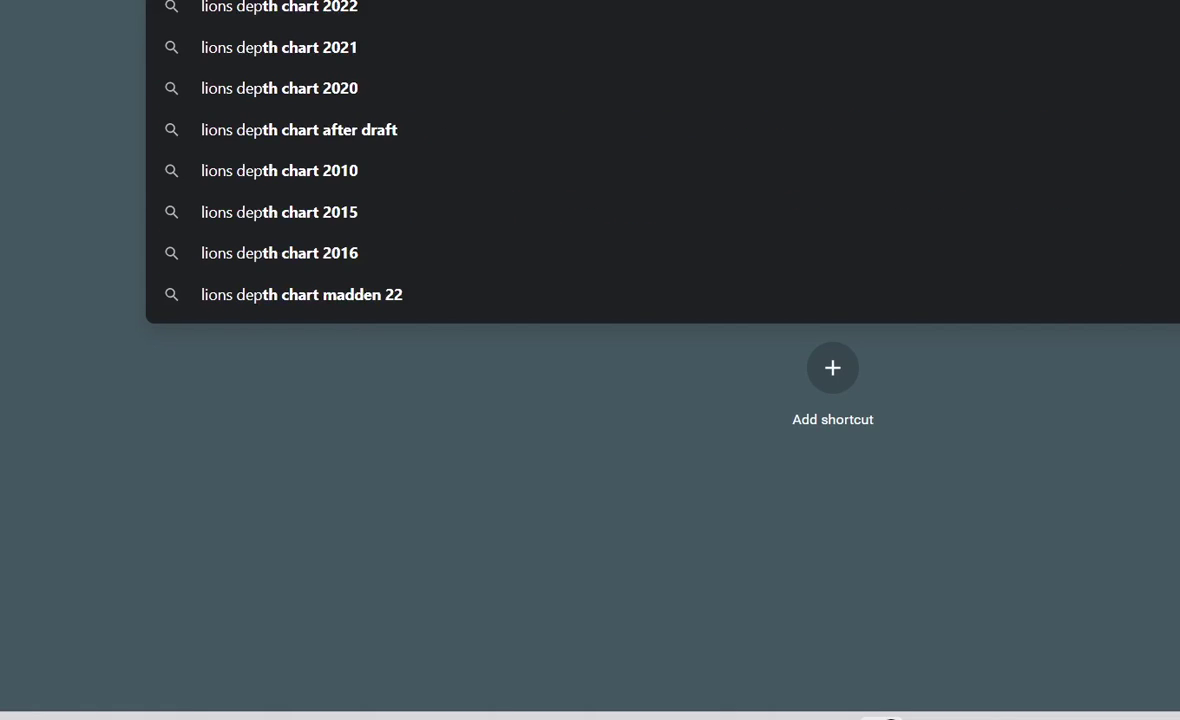
pyautogui.press('Return')
pyautogui.click(355, 178)
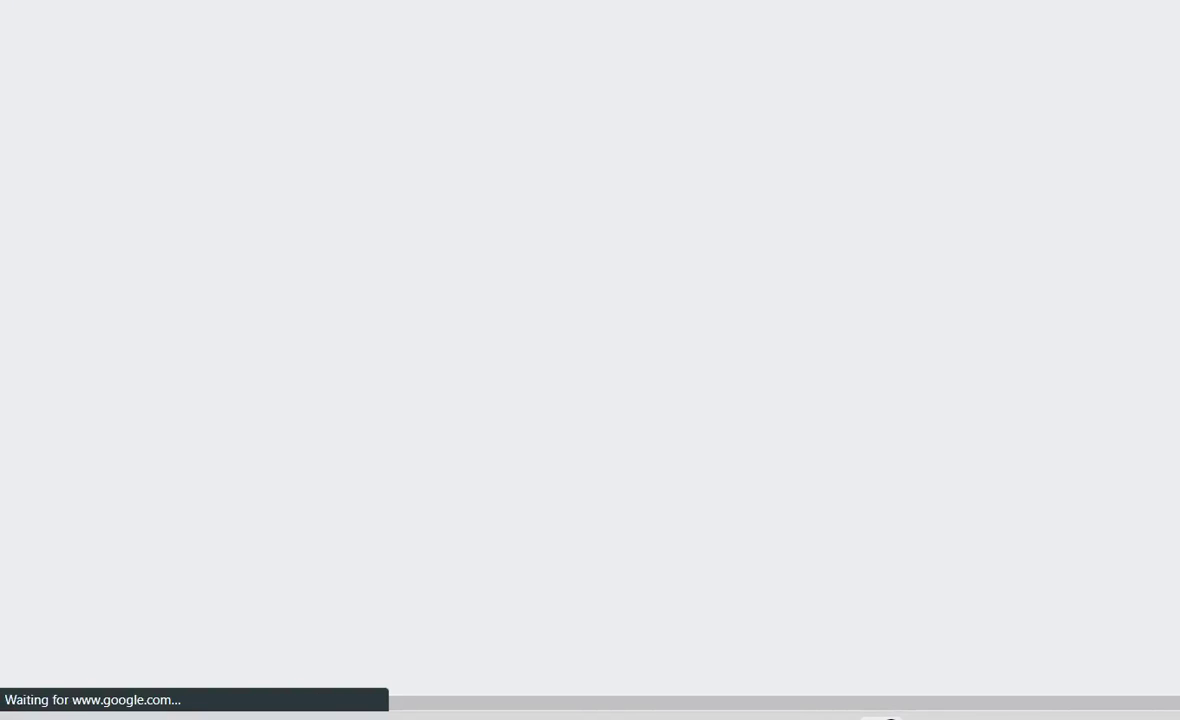
pyautogui.scroll(-3, 255, 240)
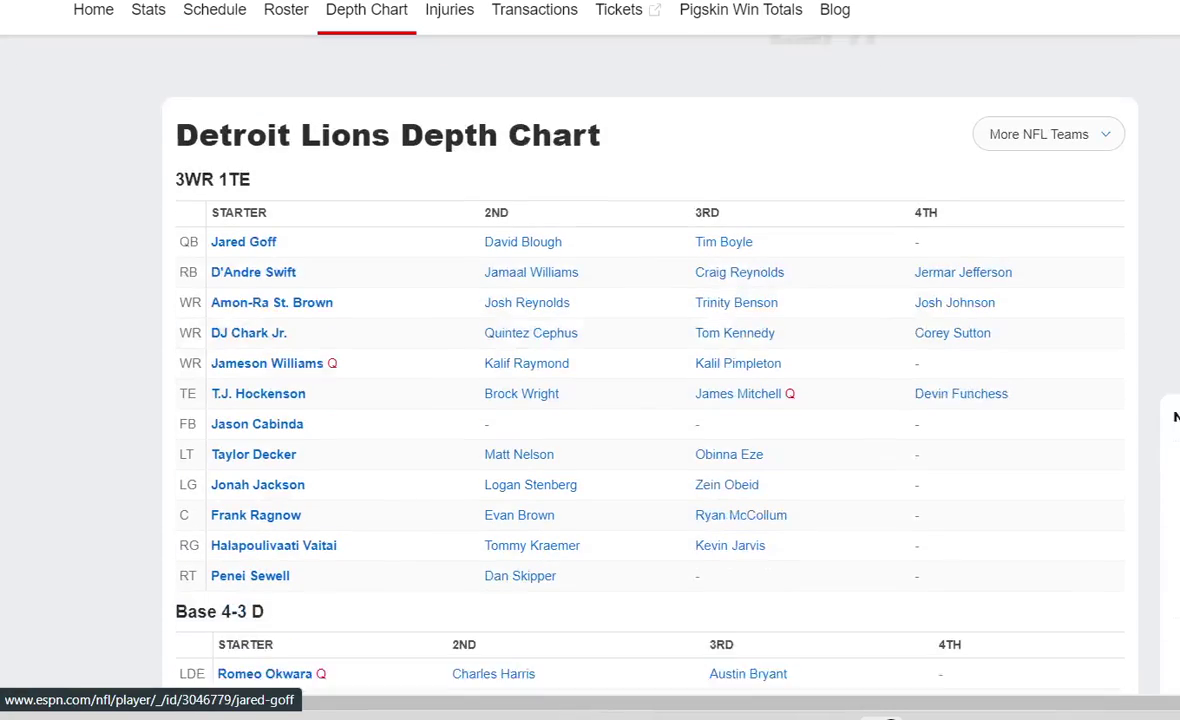
pyautogui.scroll(-3, 256, 260)
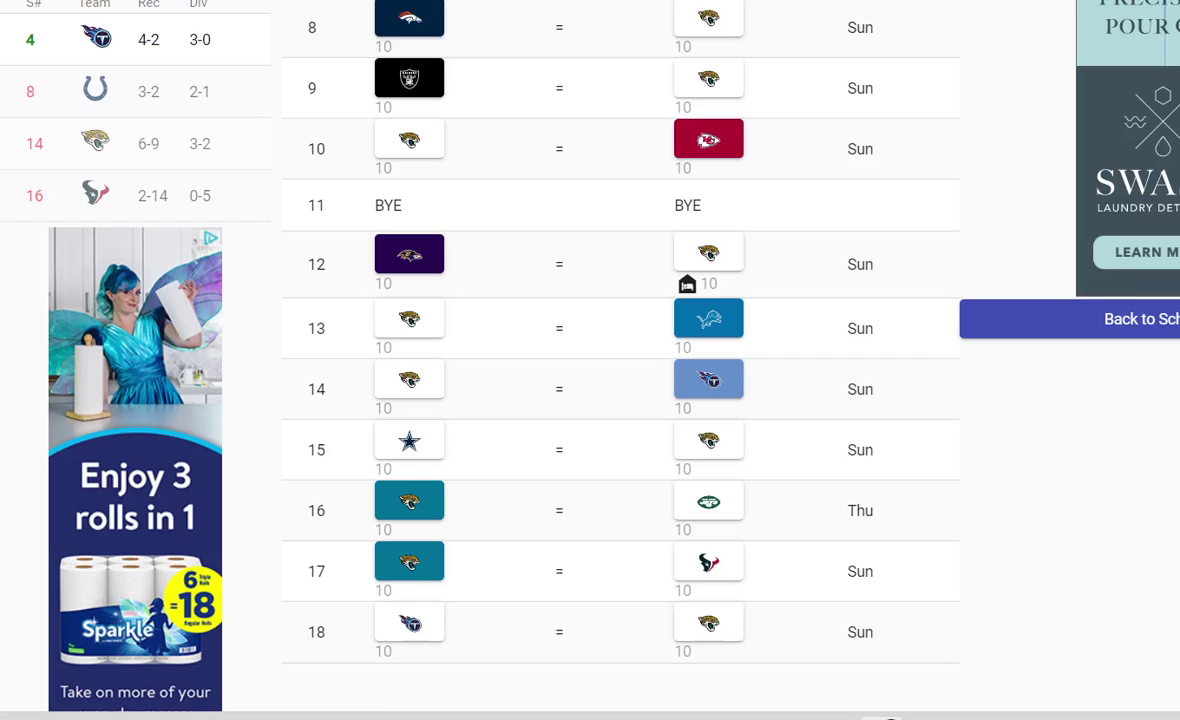
# Pick the Titans to win week 14 against the Jaguars and search the web for "jaguars titans 2021"
pyautogui.click(709, 379)
pyautogui.hotkey('ctrl', 't')
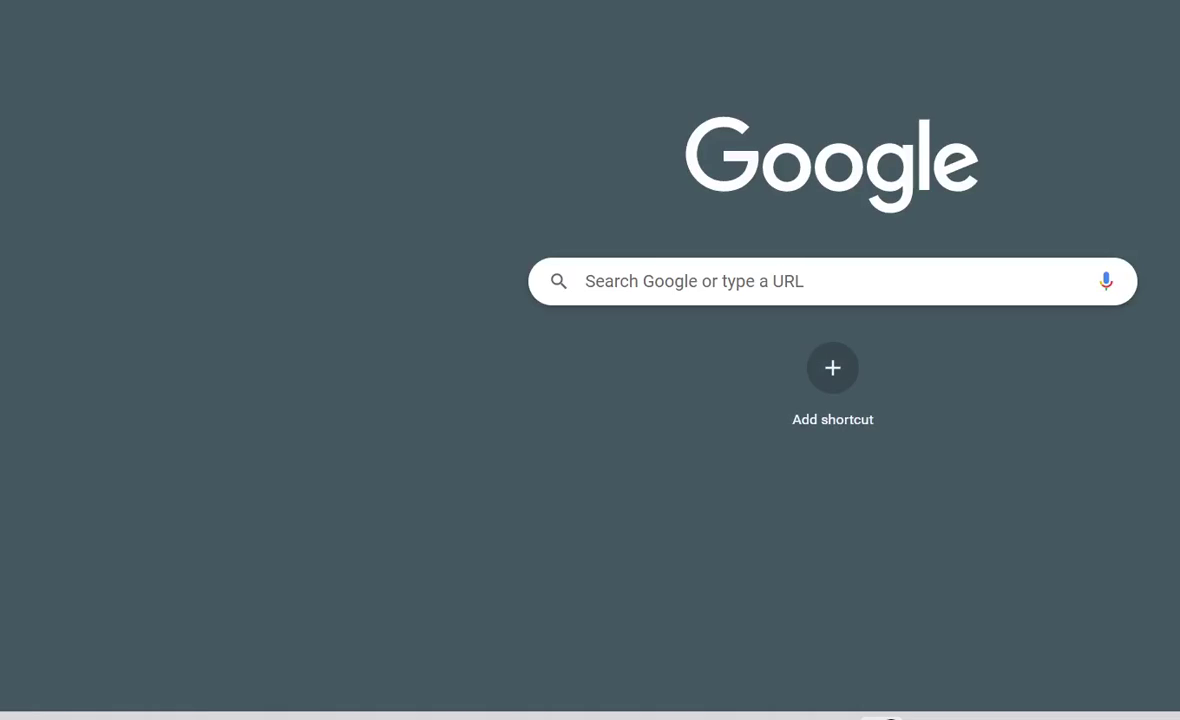
pyautogui.write('jaguars')
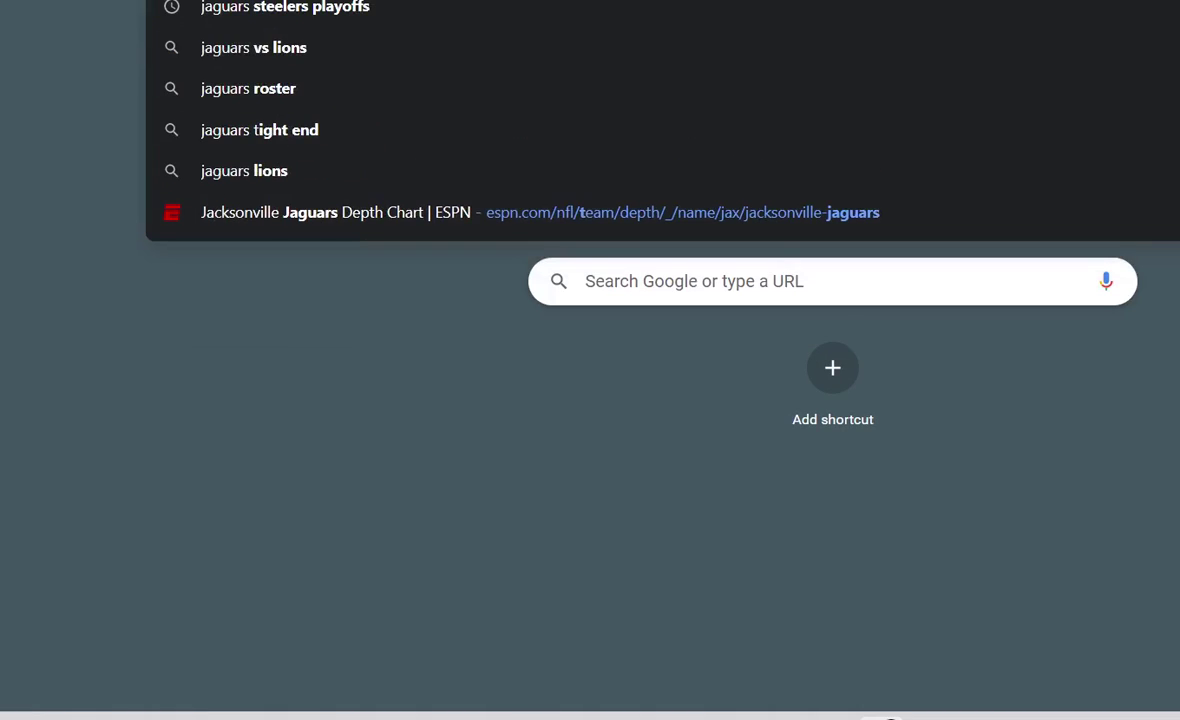
pyautogui.press('Return')
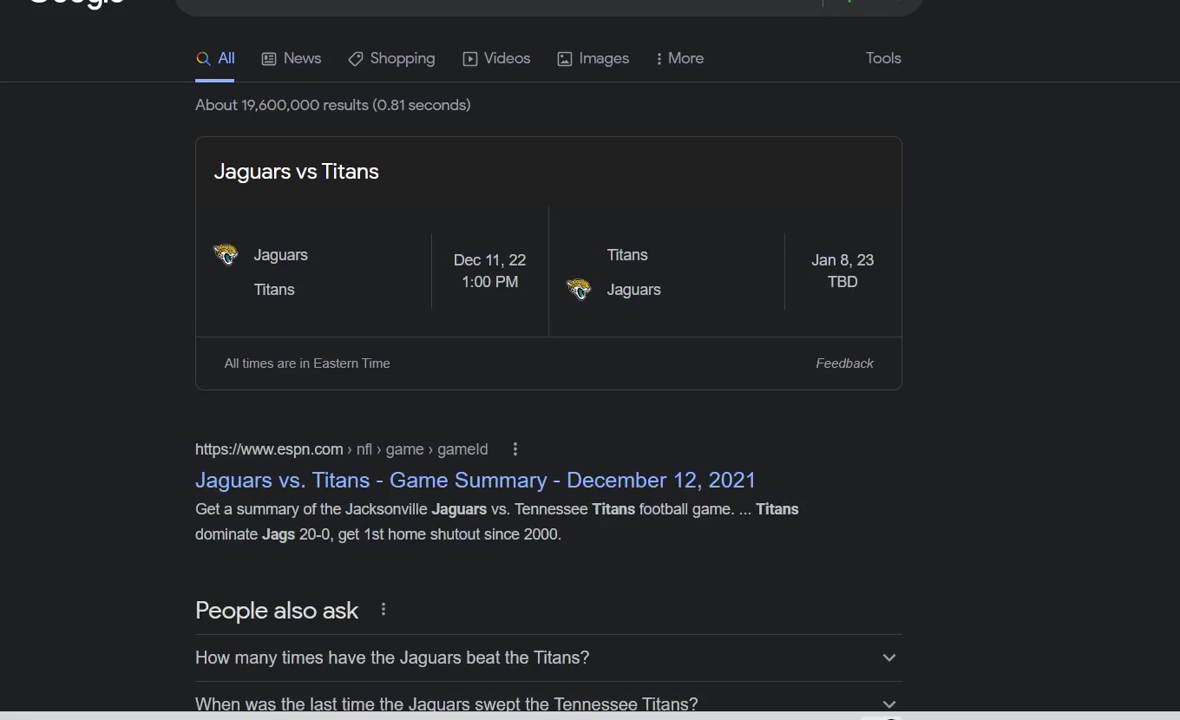
pyautogui.write('2021')
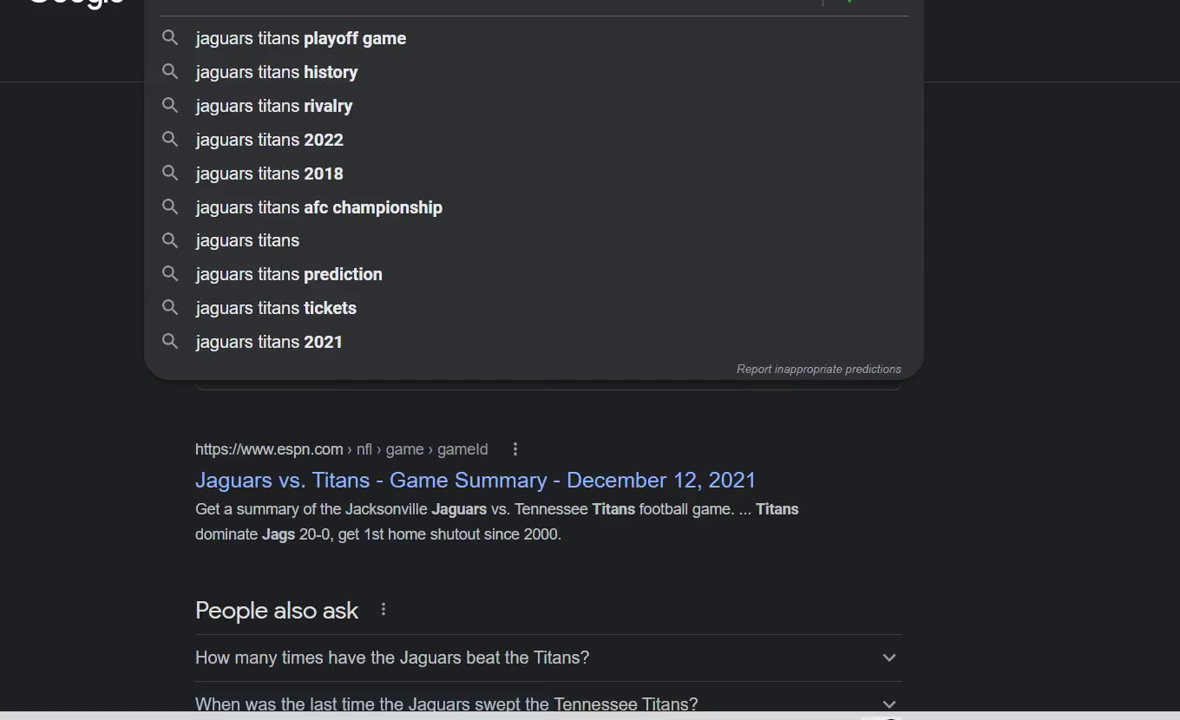
pyautogui.press('Return')
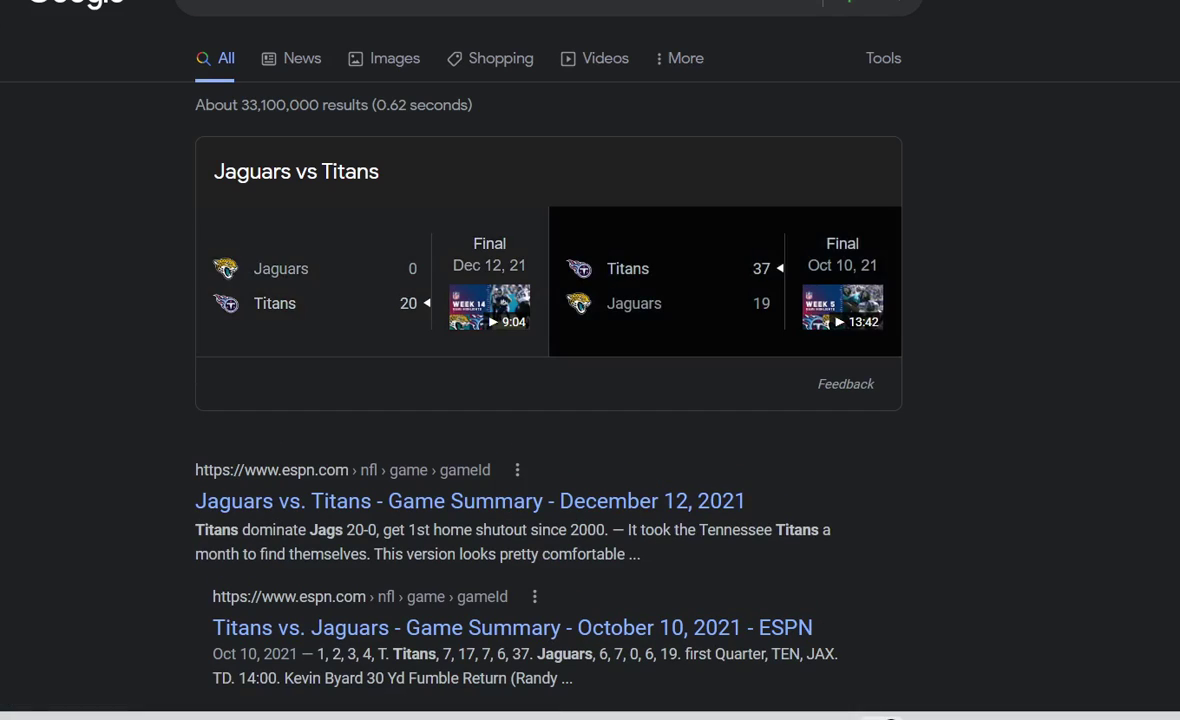
# Open the October 10 and December 12, 2021 Jaguars–Titans games and examine both teams' player statistics for the December game
pyautogui.click(670, 285)
pyautogui.scroll(-2, 833, 360)
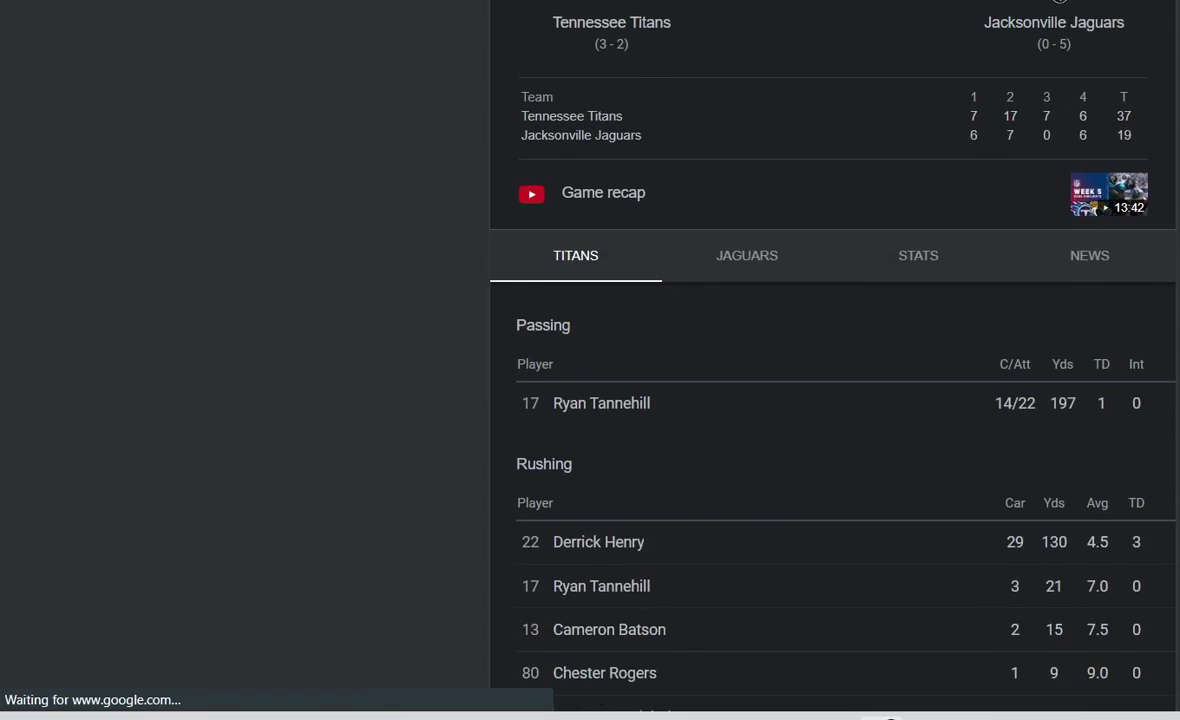
pyautogui.hotkey('alt', 'Left')
pyautogui.click(380, 277)
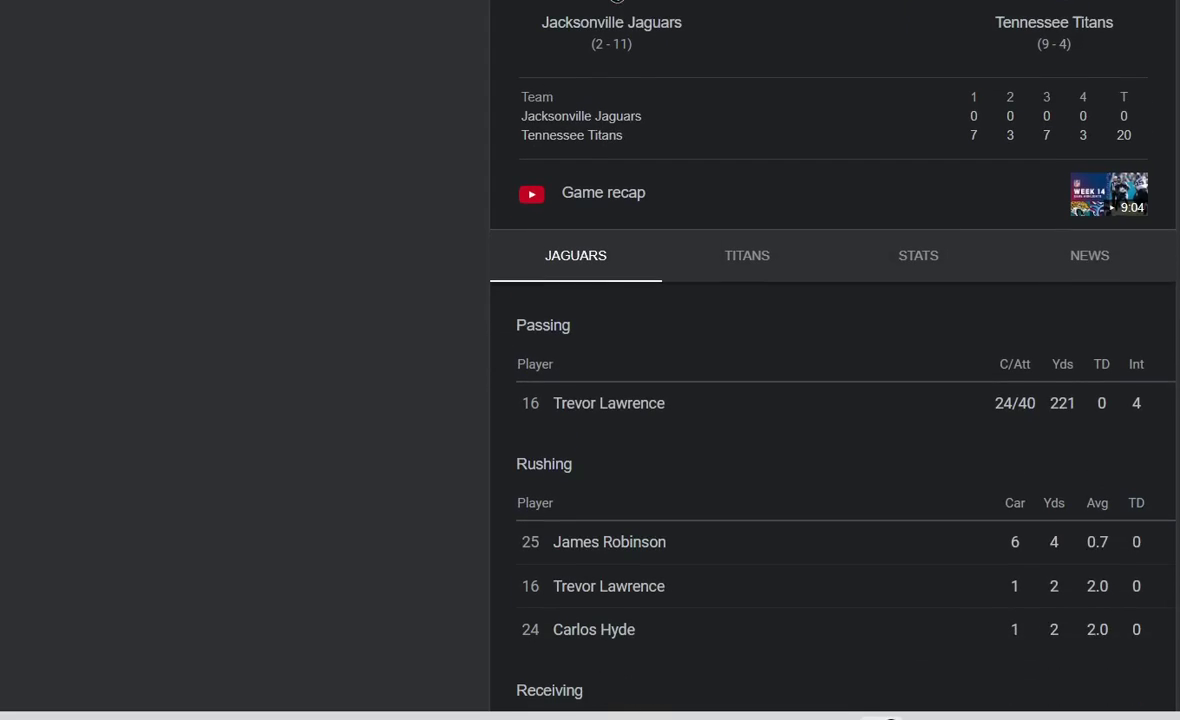
pyautogui.scroll(-2, 747, 147)
pyautogui.click(747, 147)
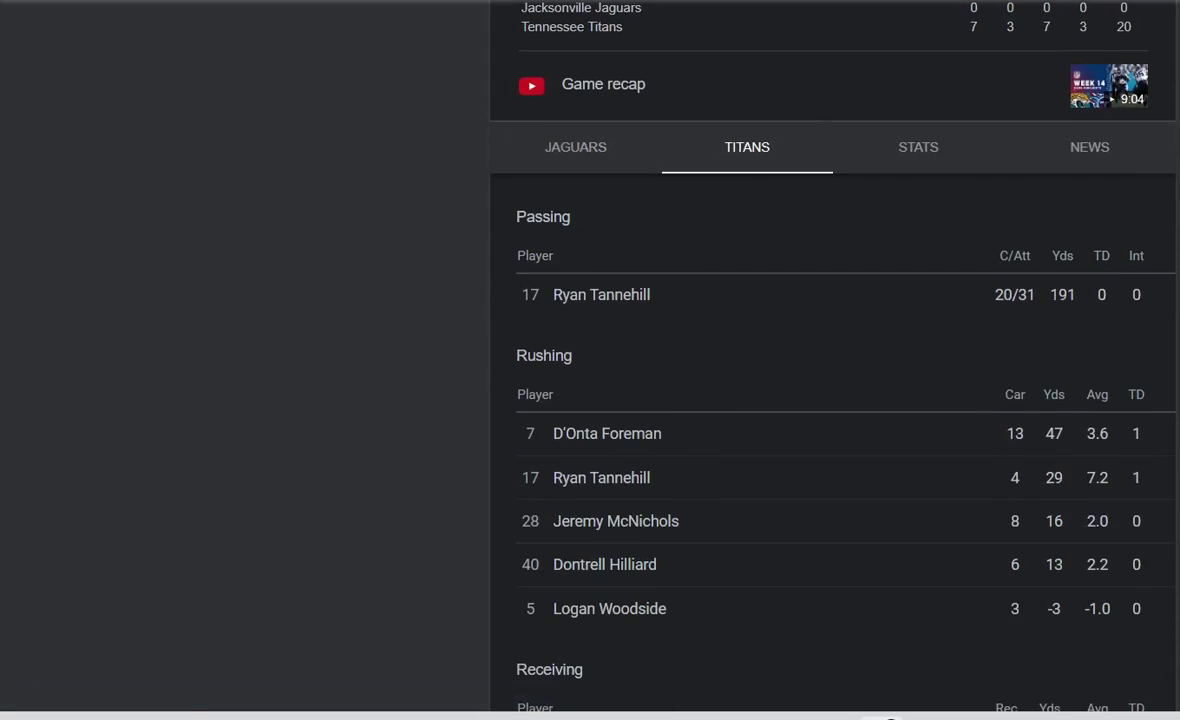
pyautogui.scroll(2, 833, 360)
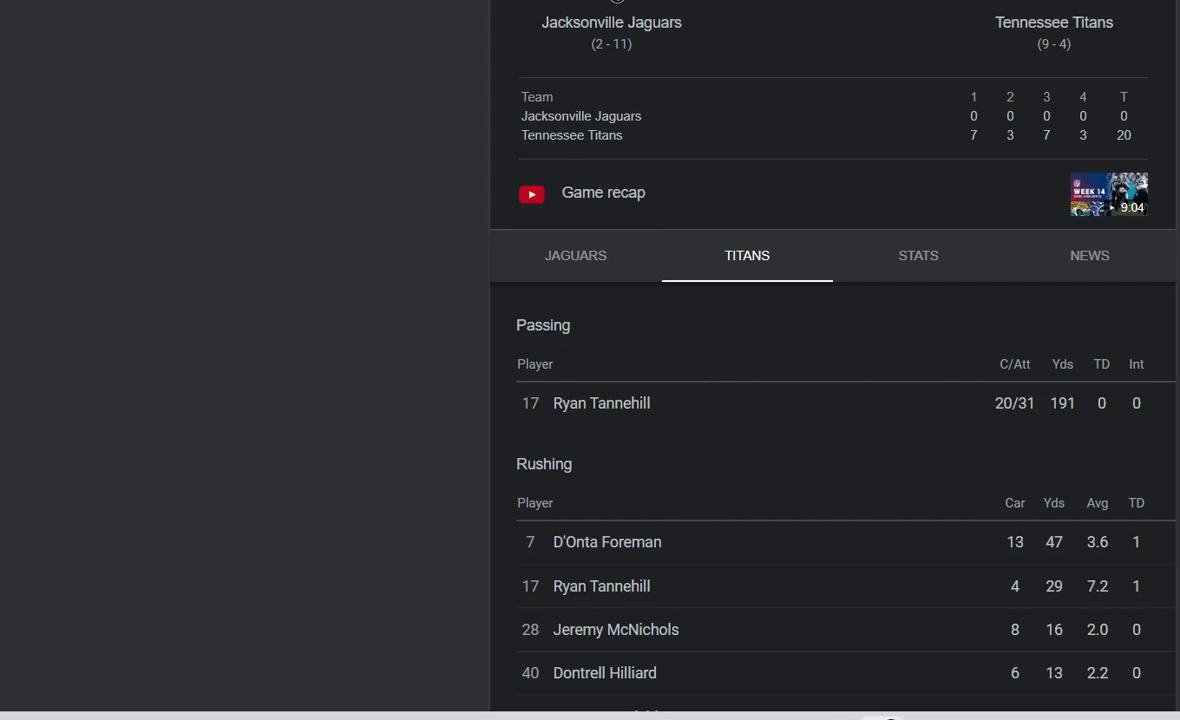
pyautogui.scroll(-9, 830, 192)
pyautogui.scroll(9, 833, 360)
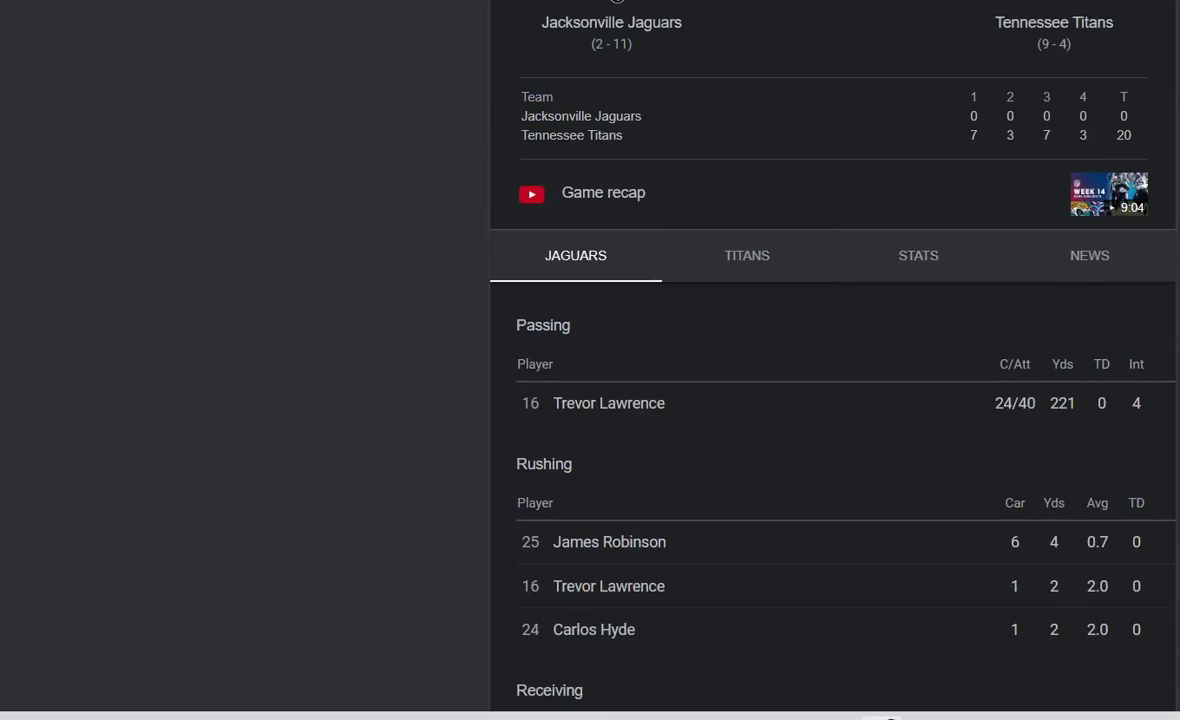
# Examine the Jaguars' and Titans' passing, rushing and receiving statistics from the October 10, 2021 game
pyautogui.press('Escape')
pyautogui.click(775, 275)
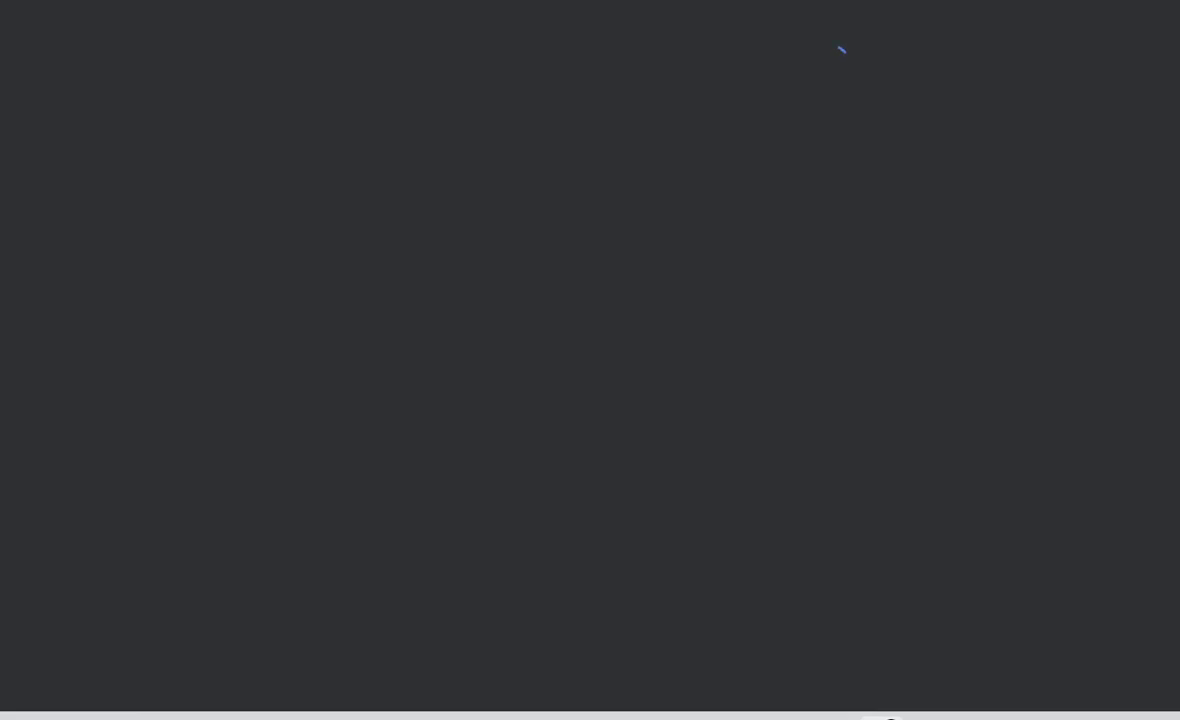
pyautogui.scroll(-4, 833, 360)
pyautogui.click(746, 157)
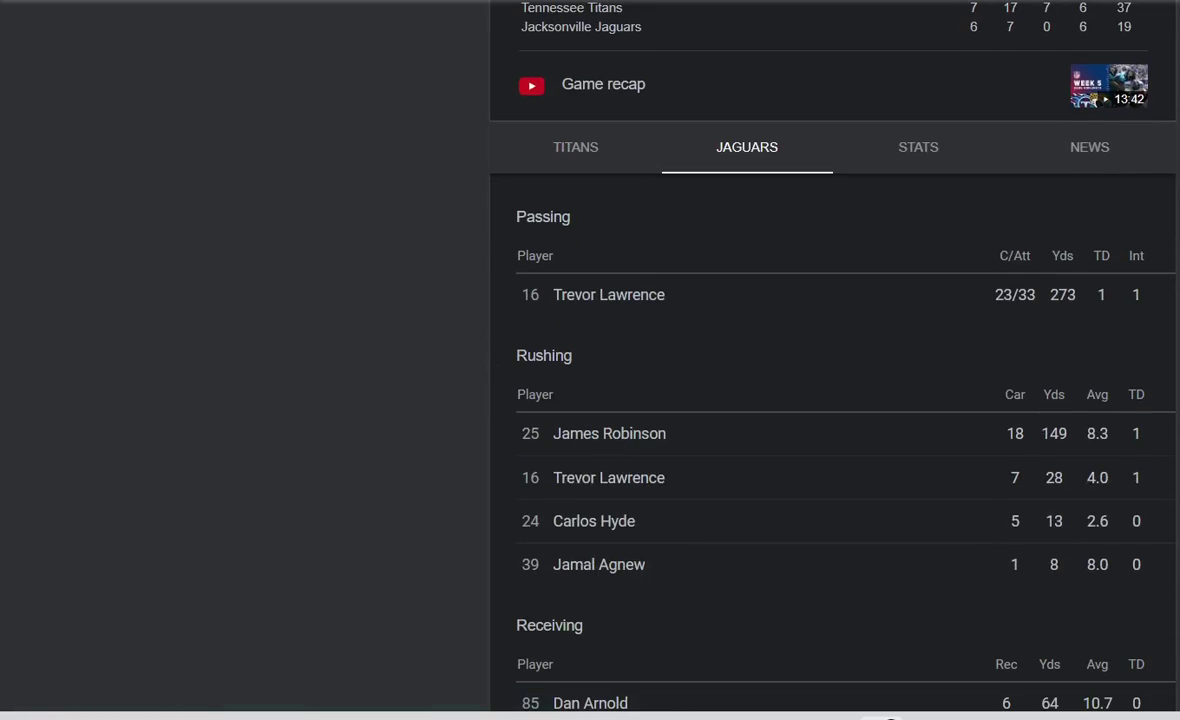
pyautogui.click(575, 147)
pyautogui.scroll(-3, 833, 360)
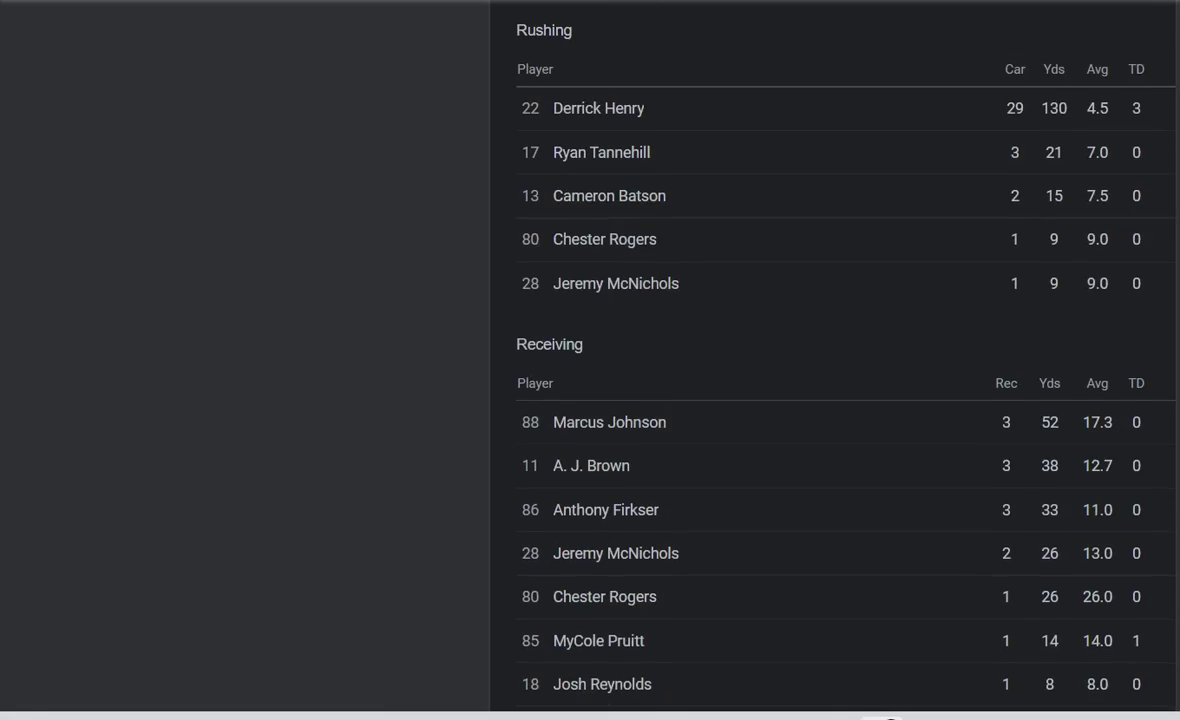
pyautogui.scroll(1, 833, 360)
pyautogui.scroll(2, 605, 347)
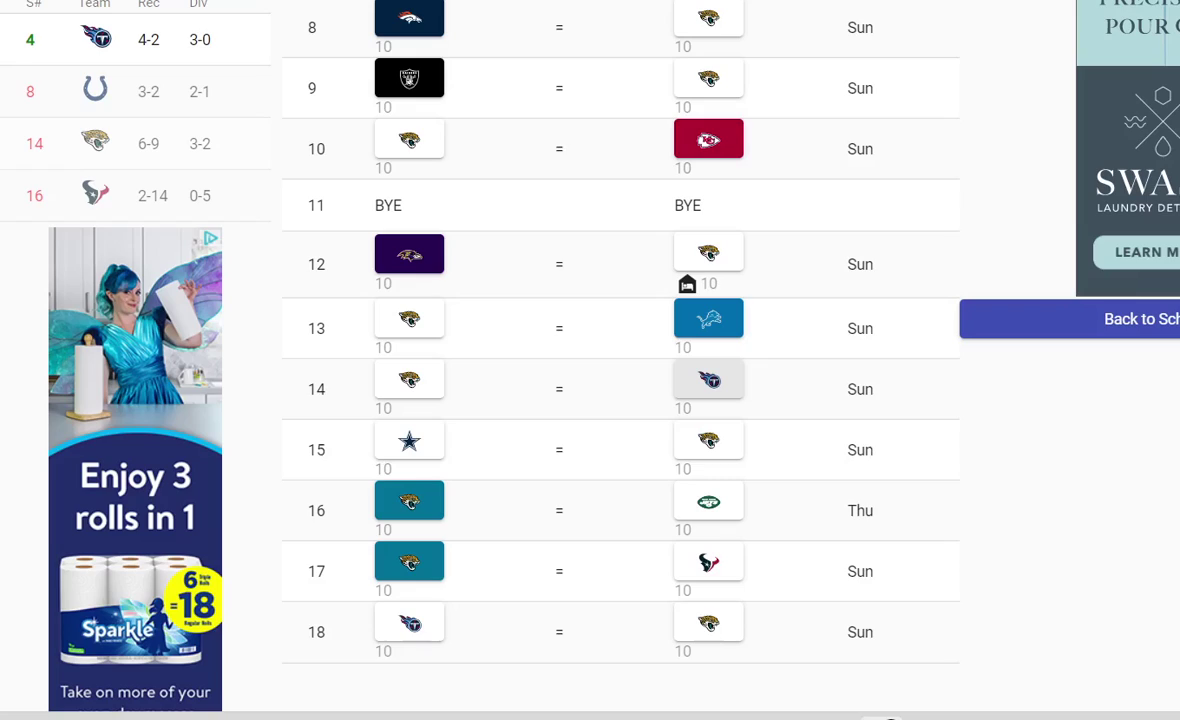
# Pick the Titans to win week 14 and the Cowboys to win week 15 against the Jaguars
pyautogui.click(708, 379)
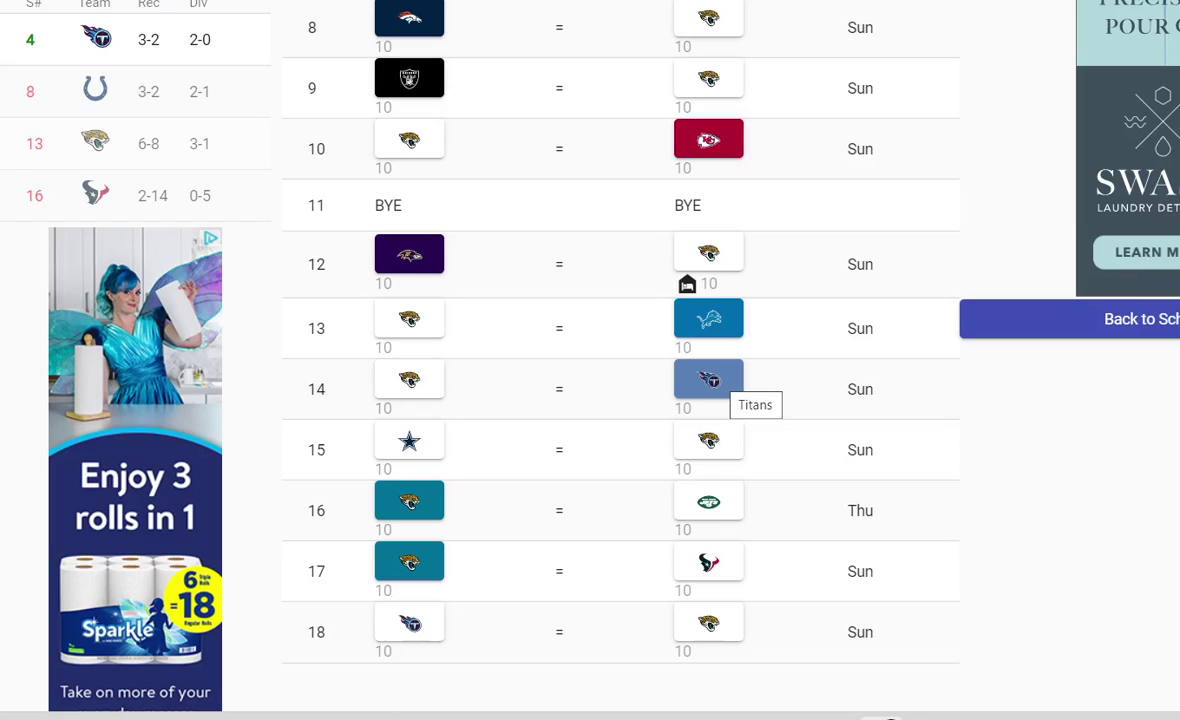
pyautogui.click(708, 379)
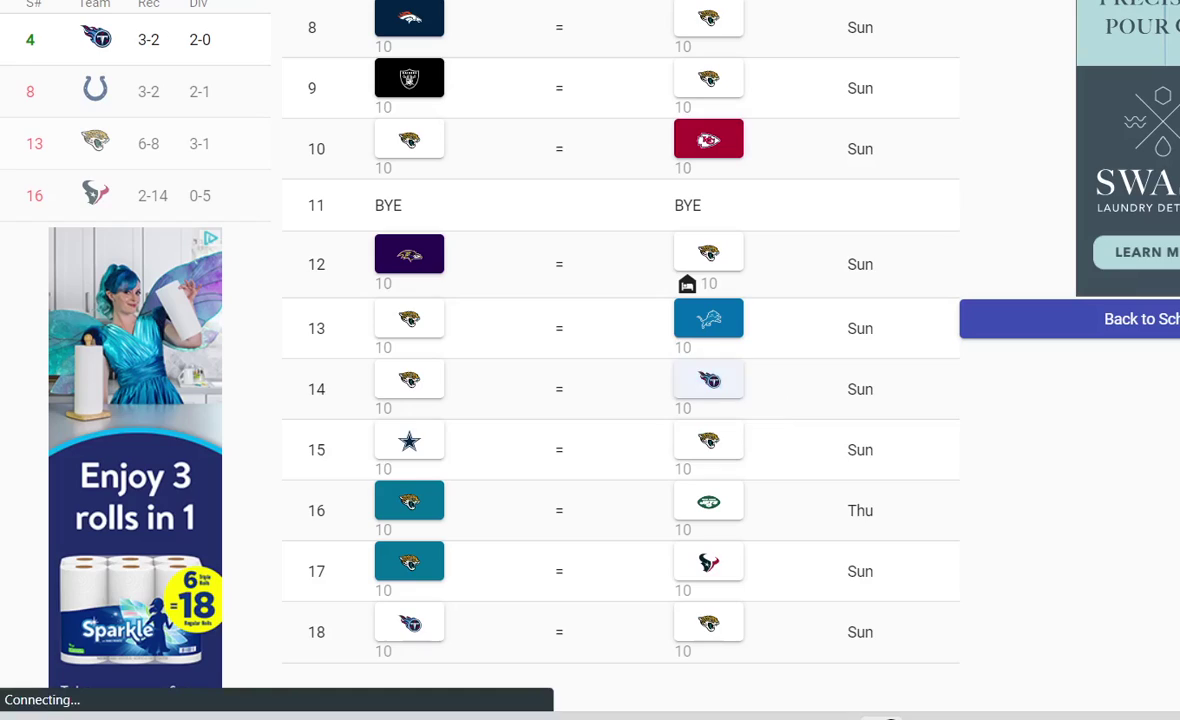
pyautogui.click(708, 379)
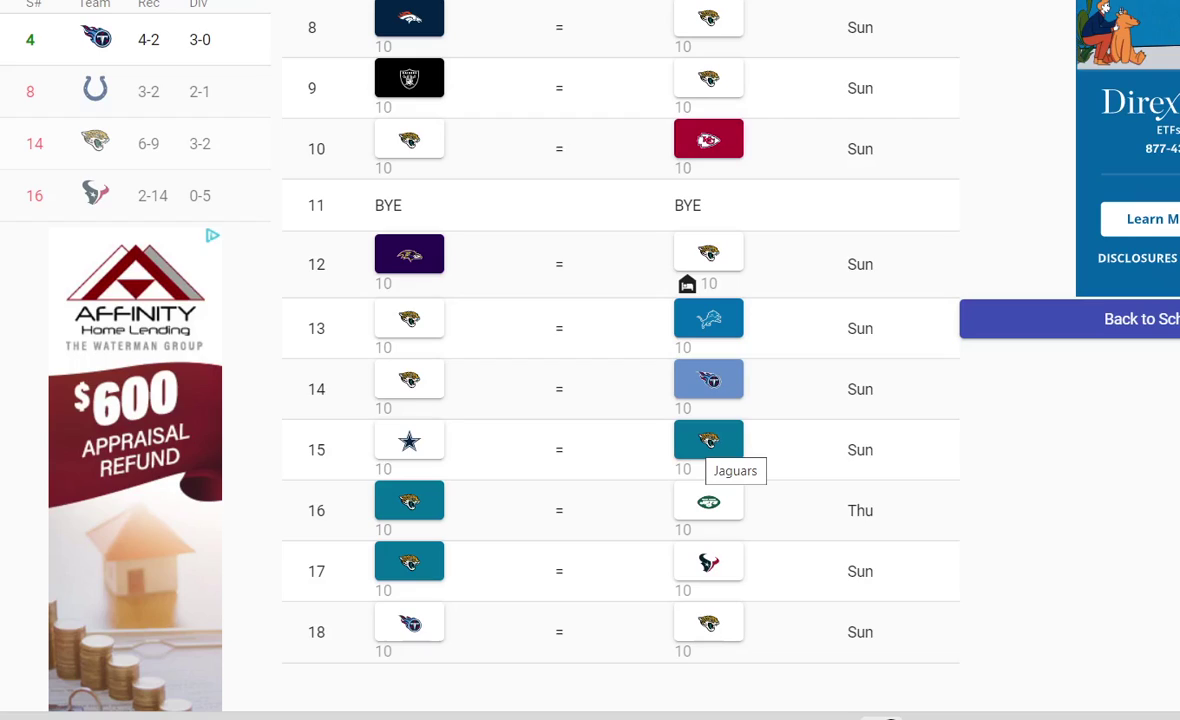
pyautogui.click(409, 440)
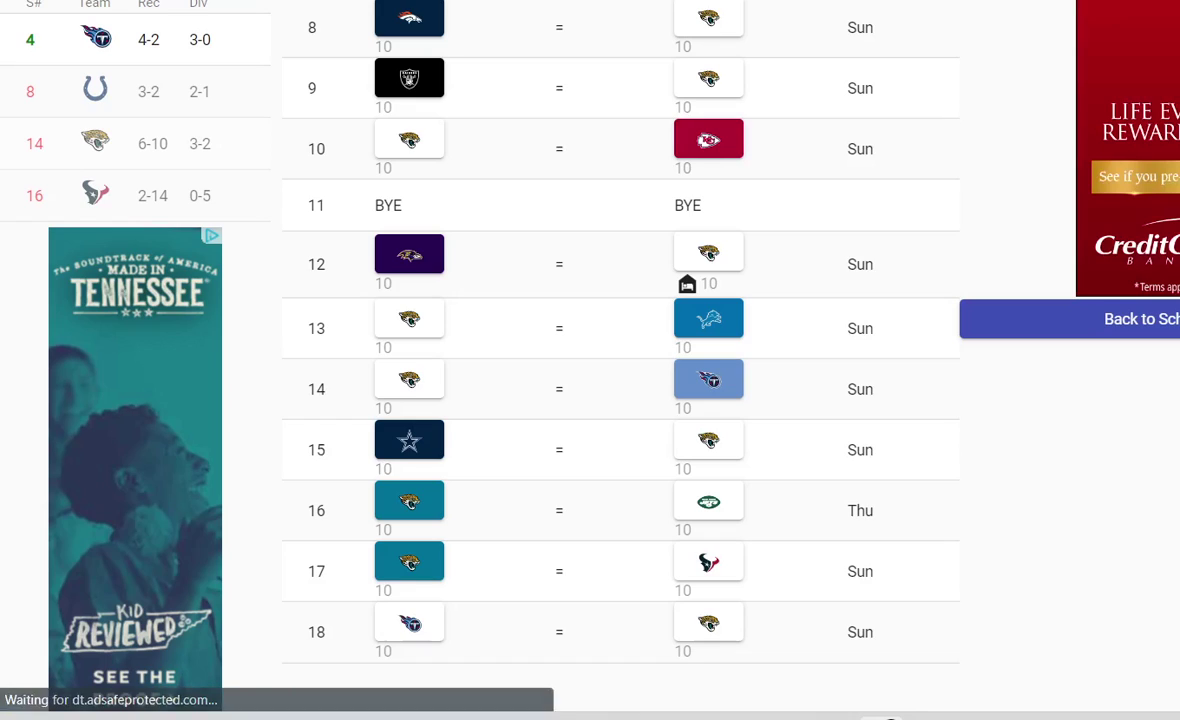
# Search the web for "3 jets f"
pyautogui.hotkey('ctrl', 't')
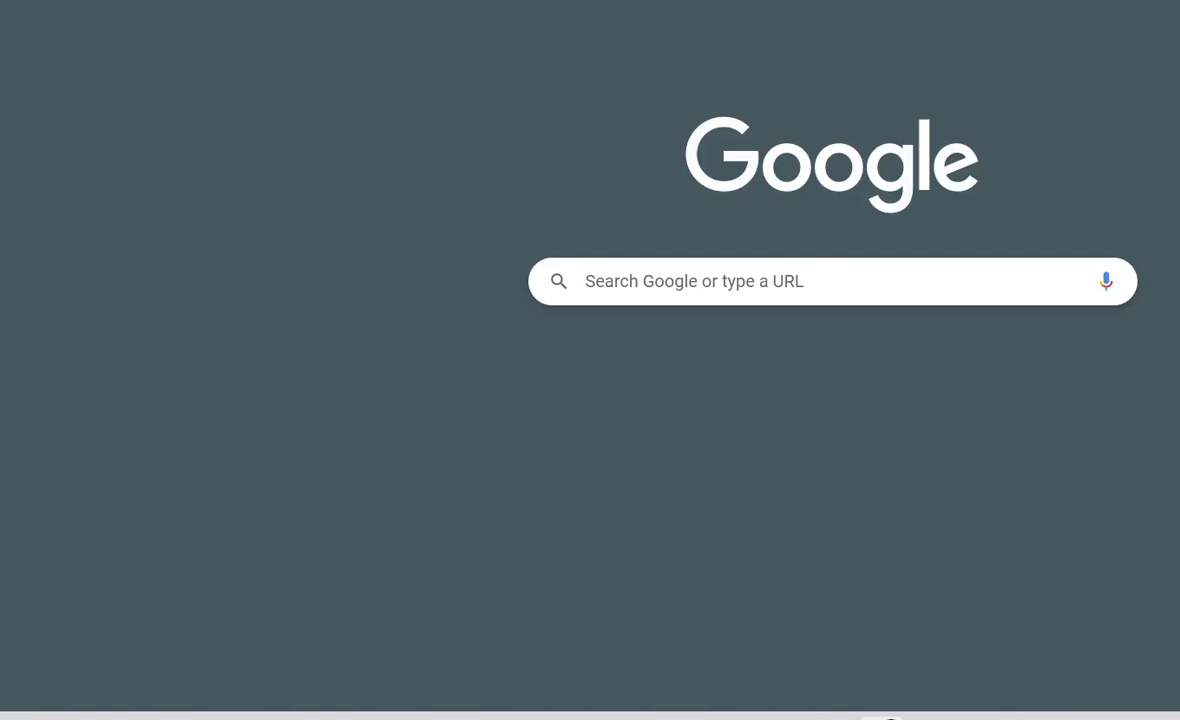
pyautogui.write('3 jets')
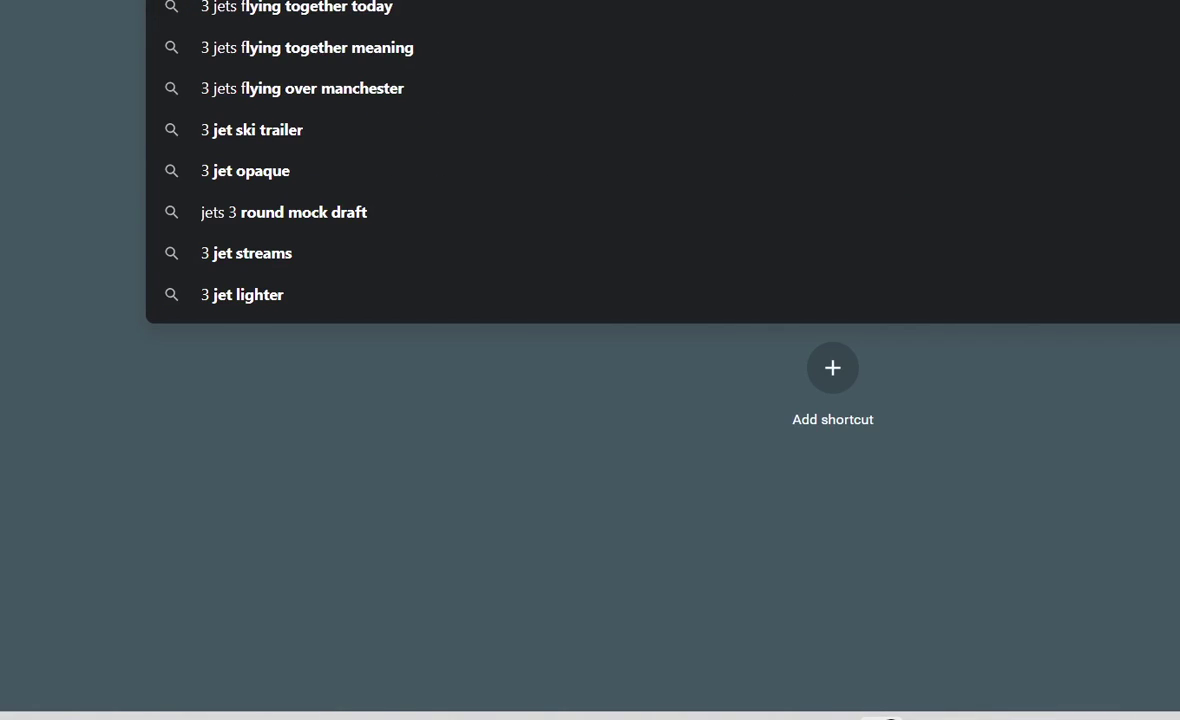
pyautogui.write(' f')
pyautogui.press('Return')
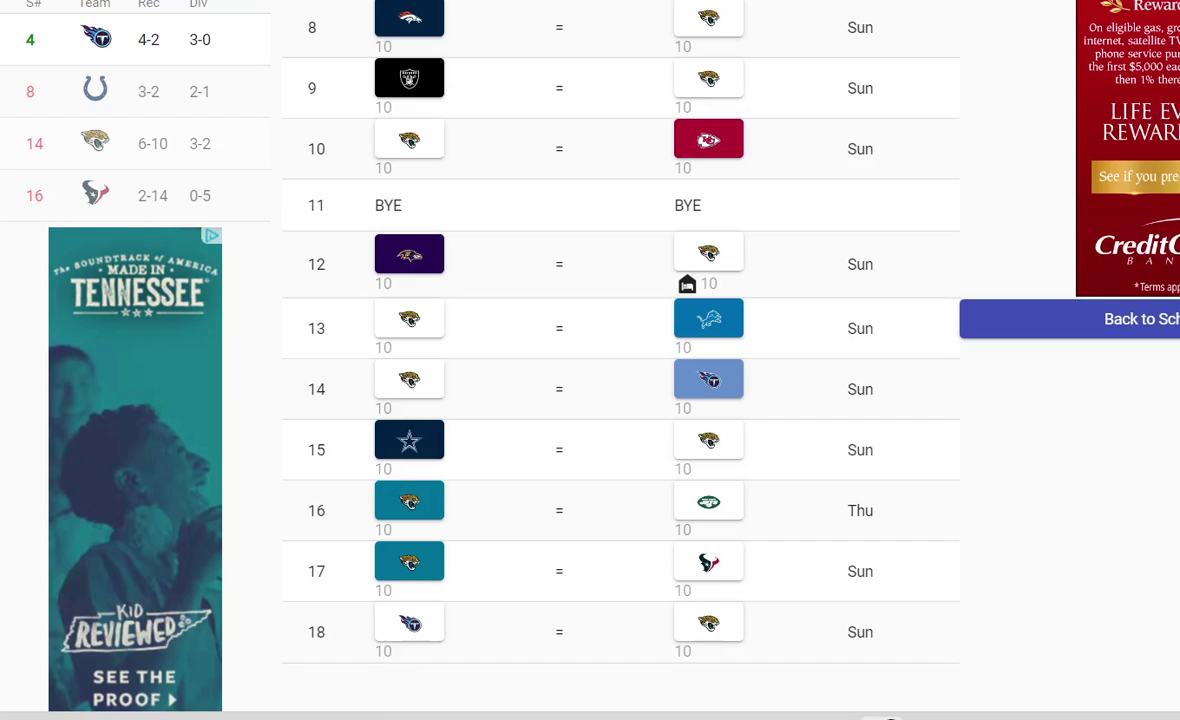
# Review the predicted winners in the Jaguars' weekly schedule alongside the division standings
pyautogui.scroll(-3, 590, 360)
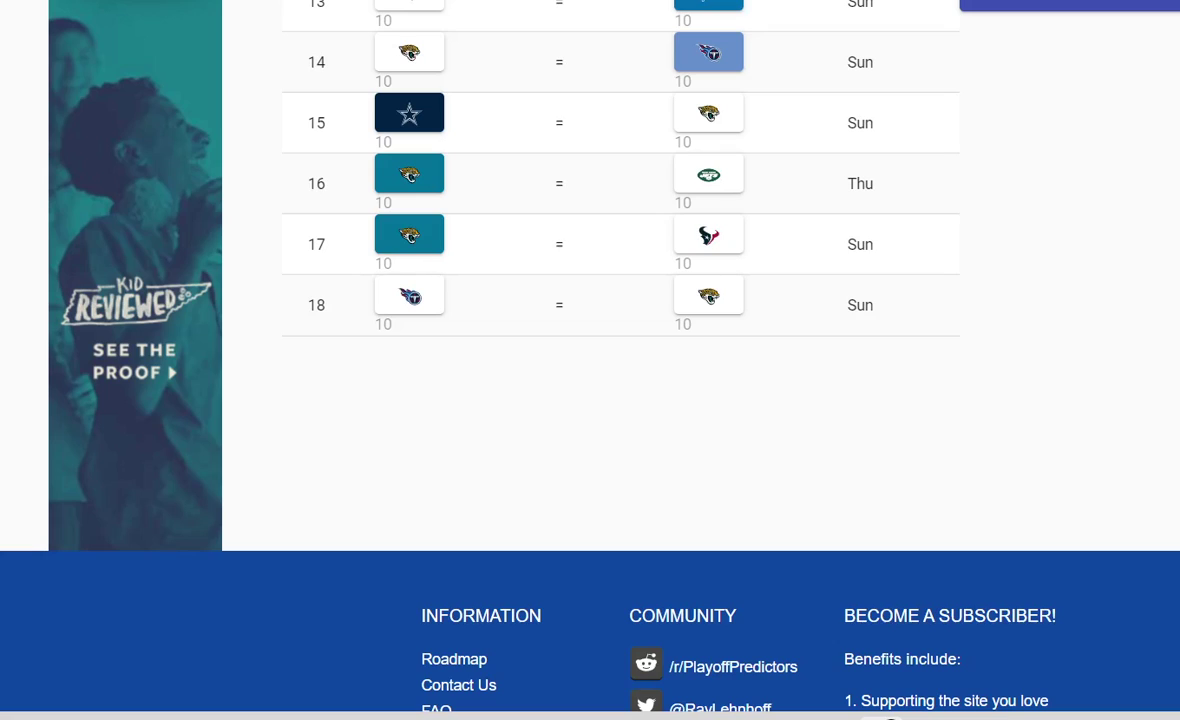
pyautogui.scroll(1, 590, 360)
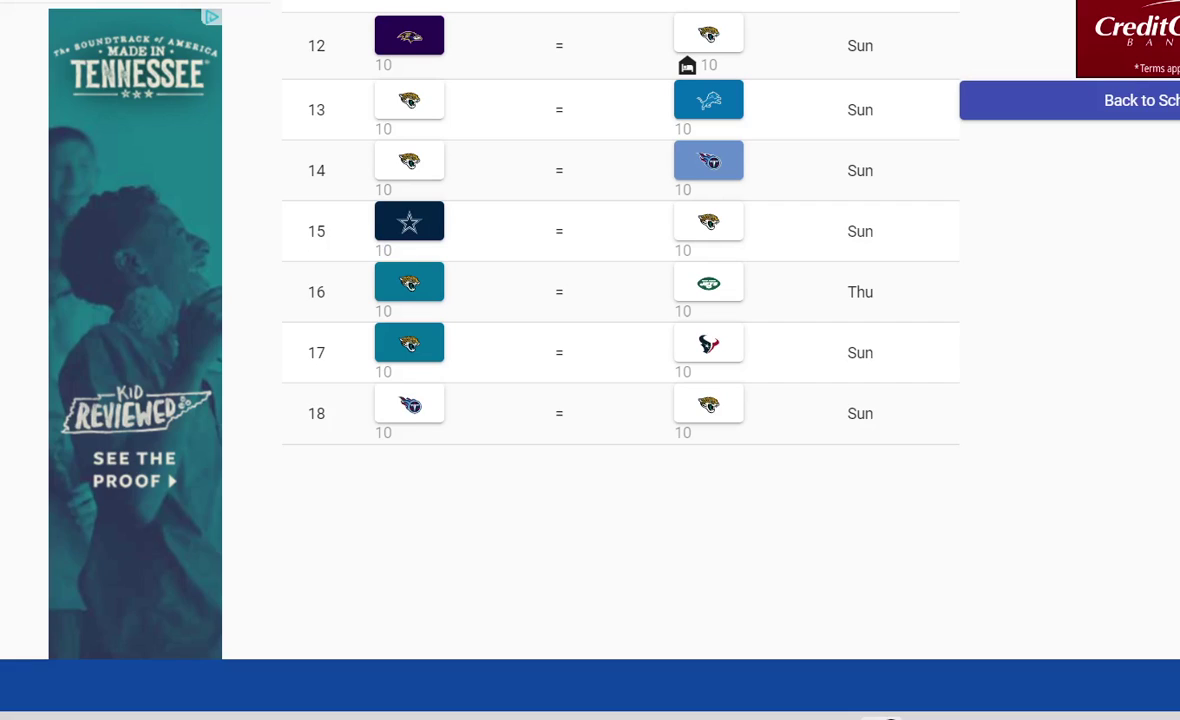
pyautogui.scroll(5, 590, 330)
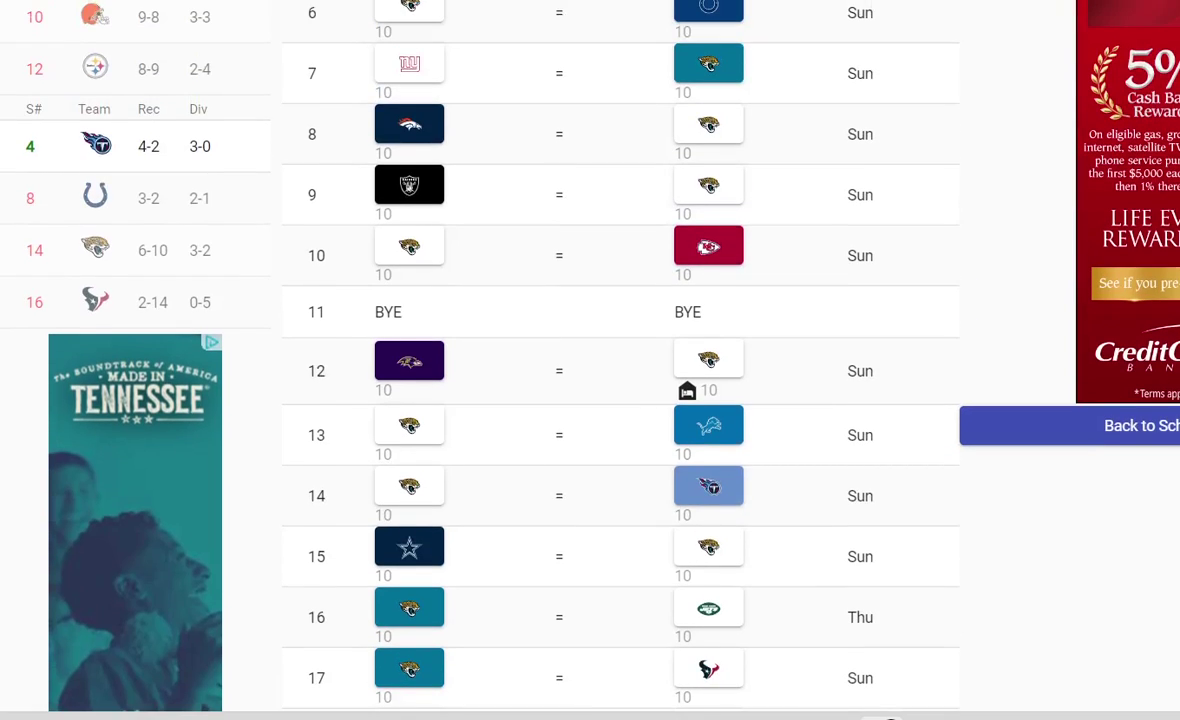
pyautogui.scroll(-7, 590, 360)
pyautogui.scroll(3, 590, 330)
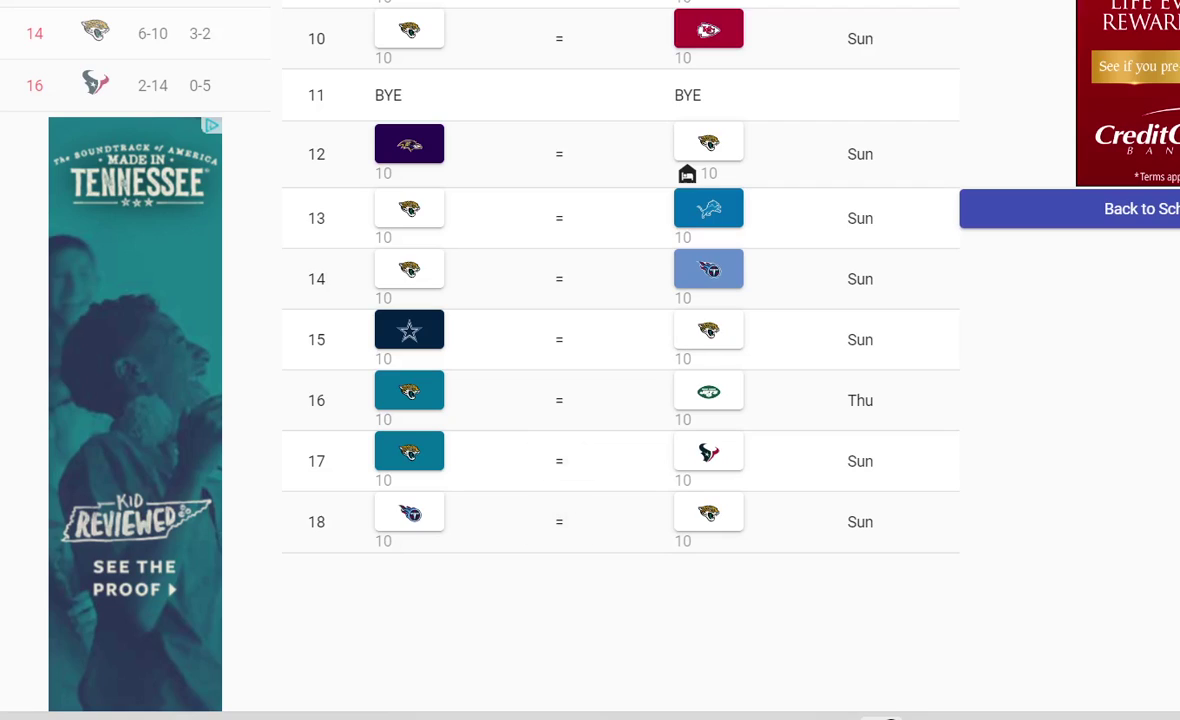
# Open the Titans' schedule and pick the Titans to win week 1 against the Giants and week 3 against the Raiders
pyautogui.scroll(3, 590, 360)
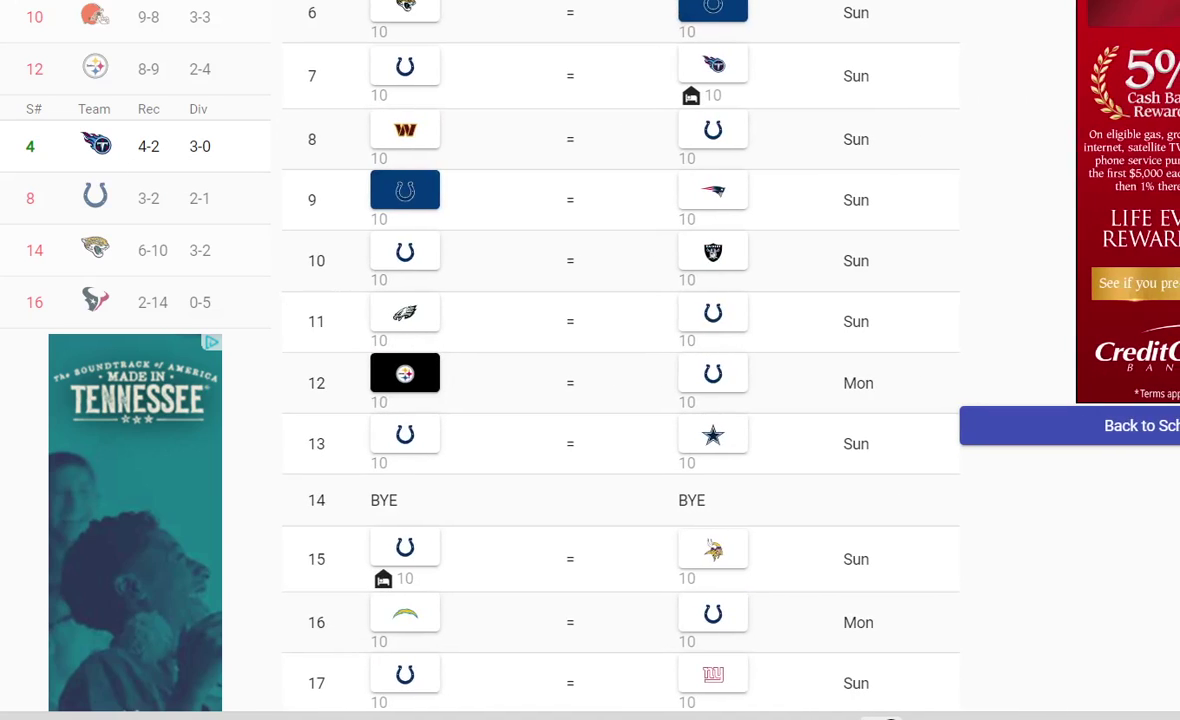
pyautogui.scroll(3, 890, 716)
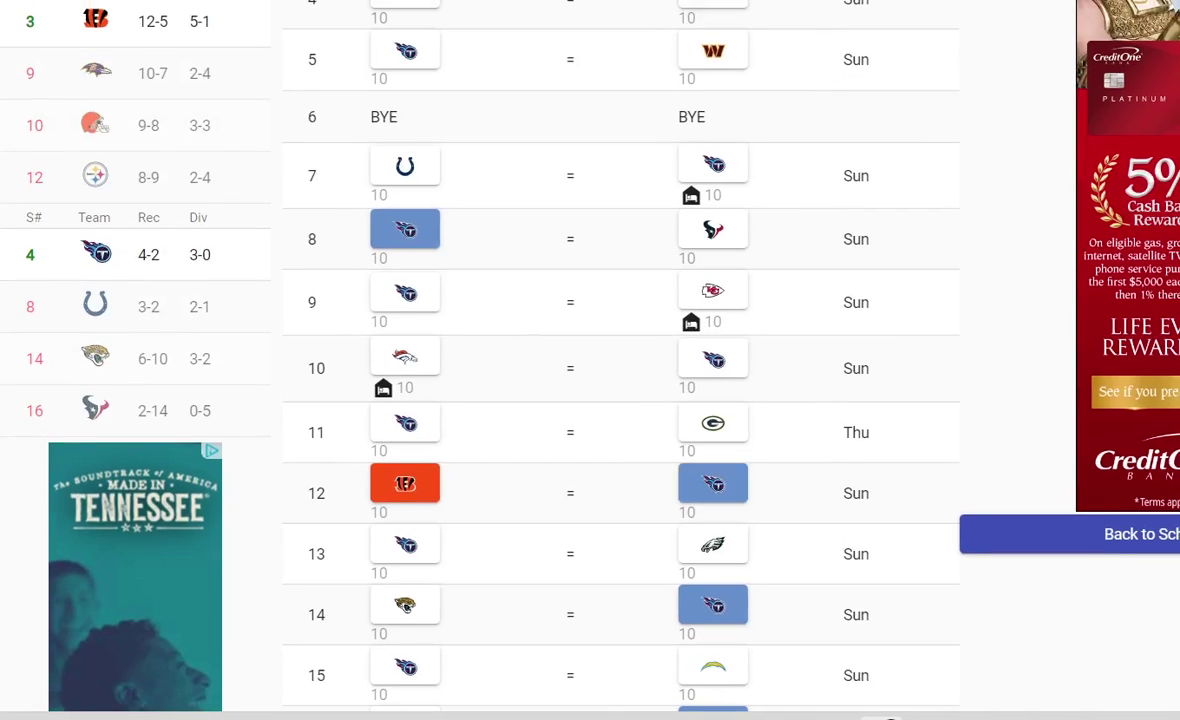
pyautogui.scroll(2, 890, 716)
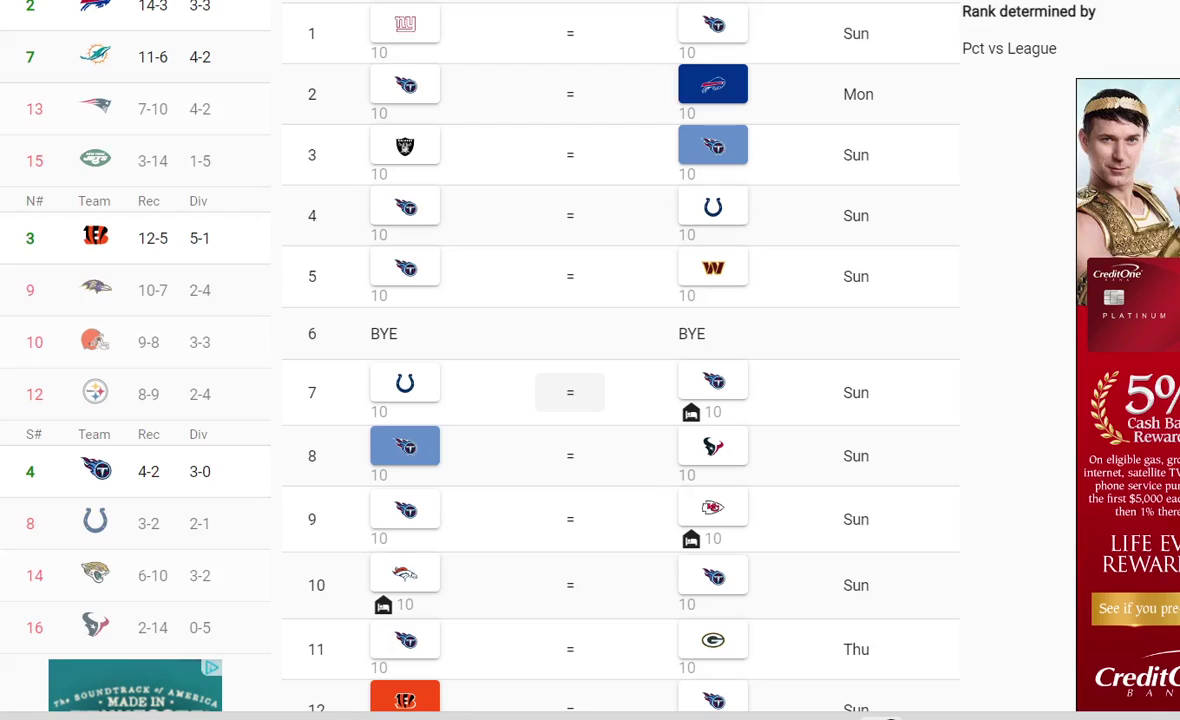
pyautogui.scroll(2, 890, 716)
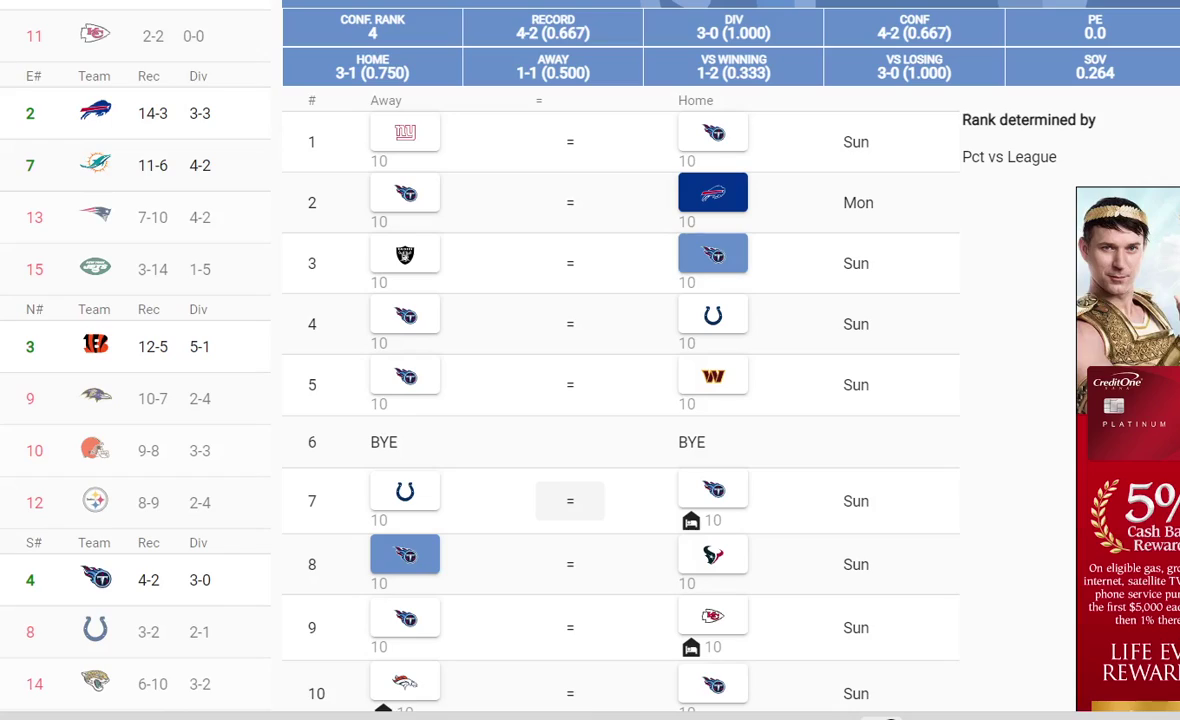
pyautogui.click(712, 135)
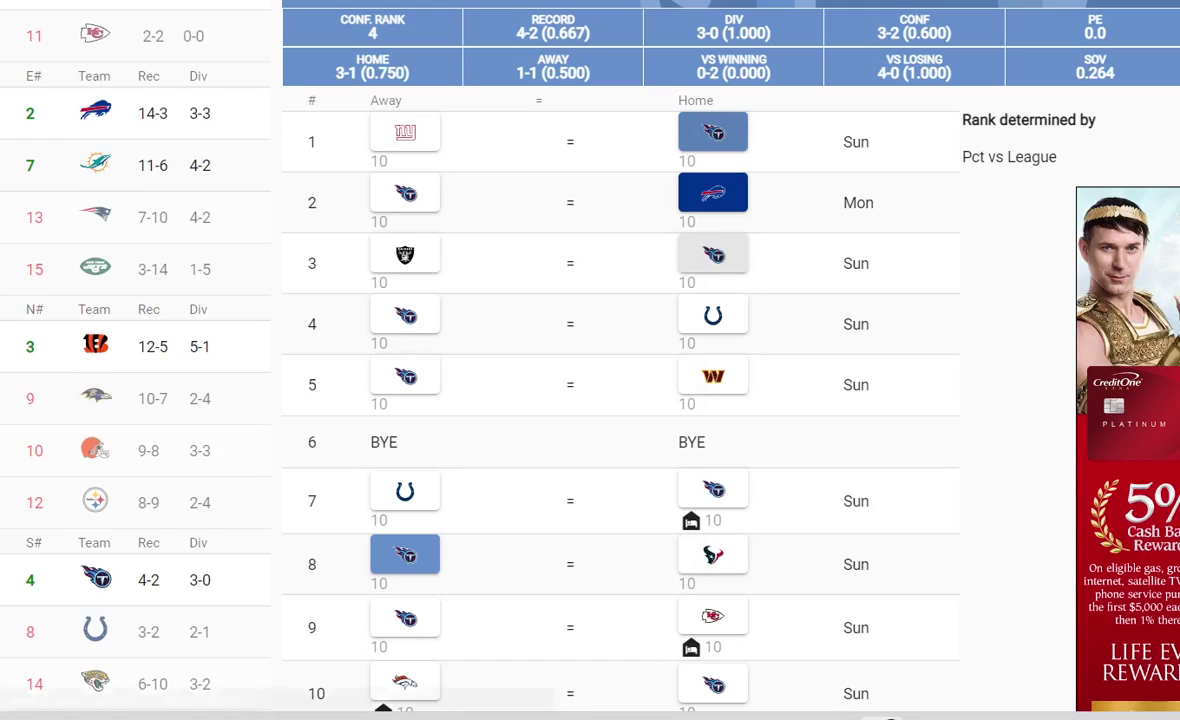
pyautogui.click(712, 255)
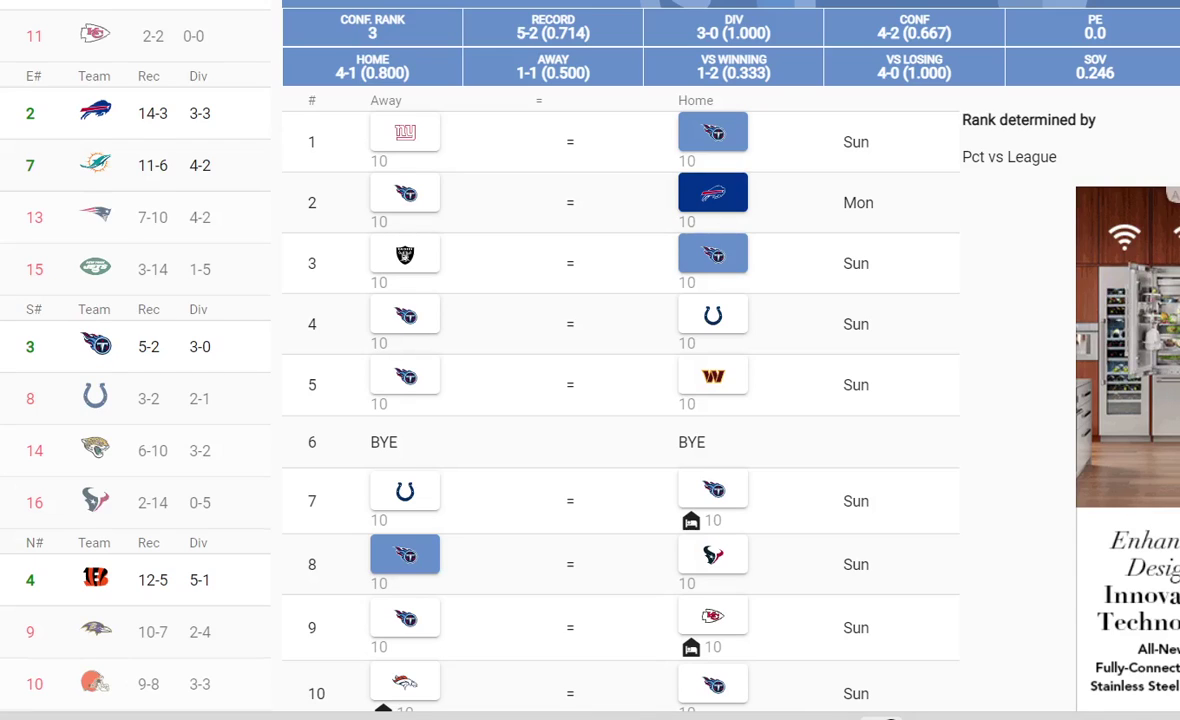
# Review the Titans' schedule and clear the week 3 pick in their game against the Raiders
pyautogui.scroll(1, 544, 360)
pyautogui.scroll(-4, 544, 360)
pyautogui.scroll(-3, 544, 360)
pyautogui.scroll(4, 544, 360)
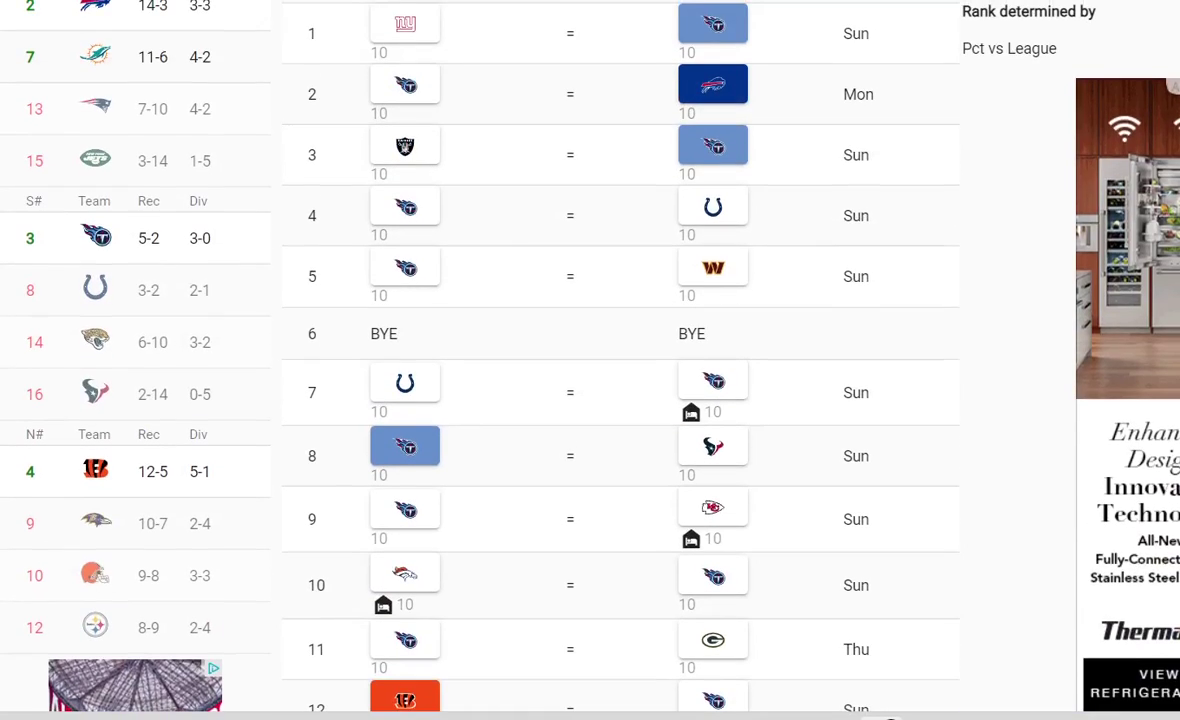
pyautogui.click(718, 158)
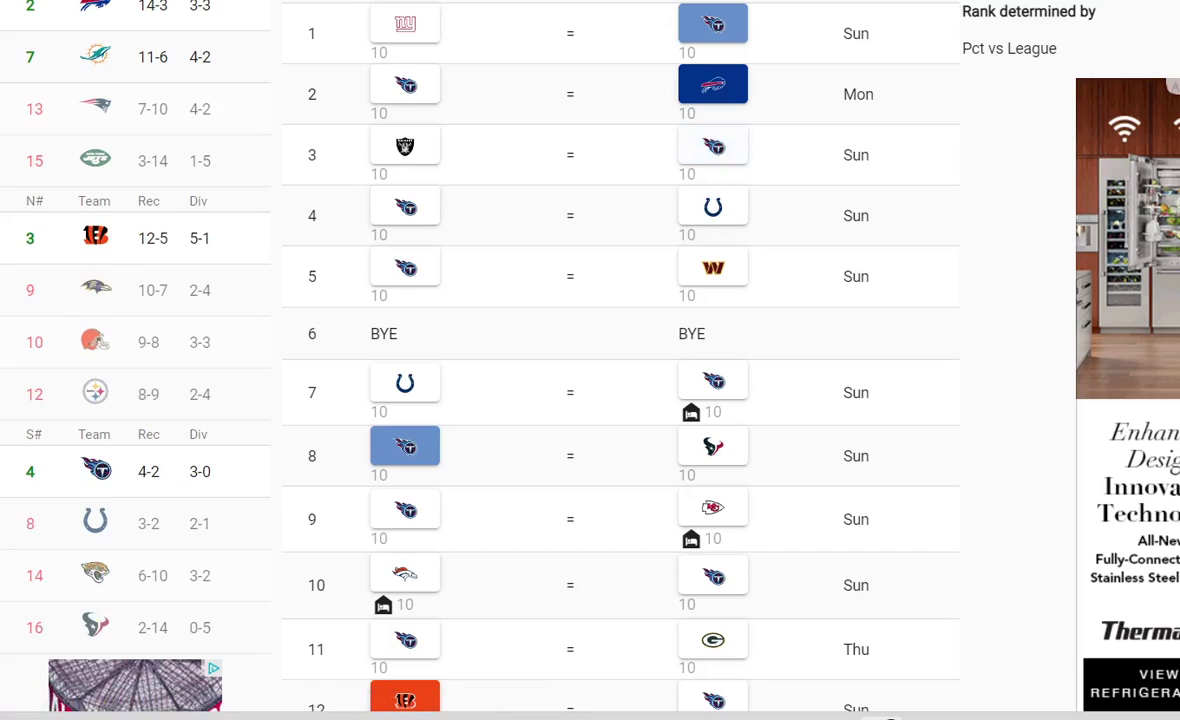
# Start a web search for "titans vs c" in a new browser tab to look up a past Titans matchup
pyautogui.scroll(1, 544, 360)
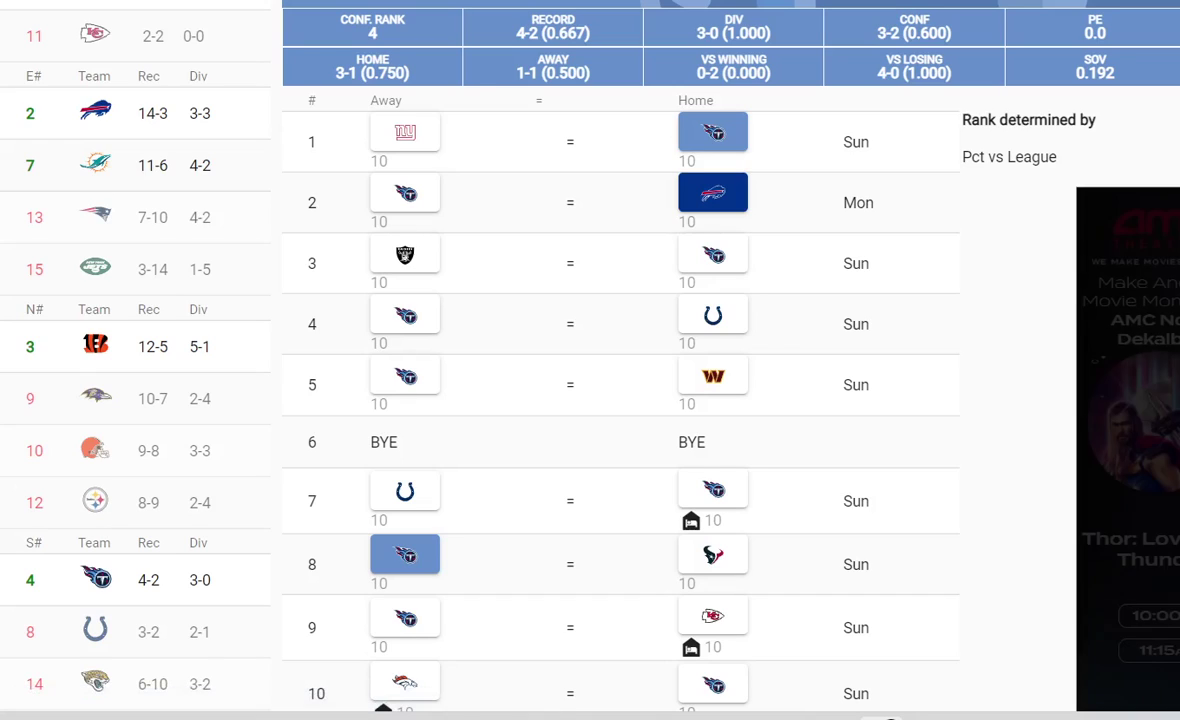
pyautogui.hotkey('ctrl', 't')
pyautogui.write('titans')
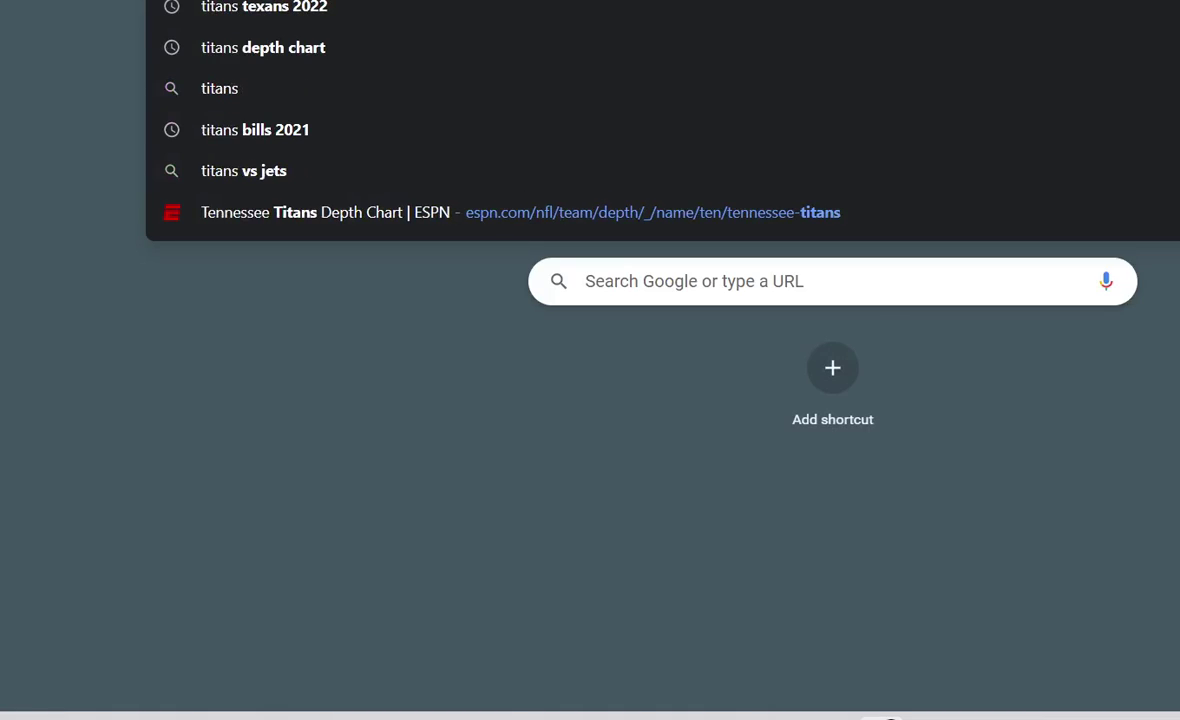
pyautogui.write(' vs c')
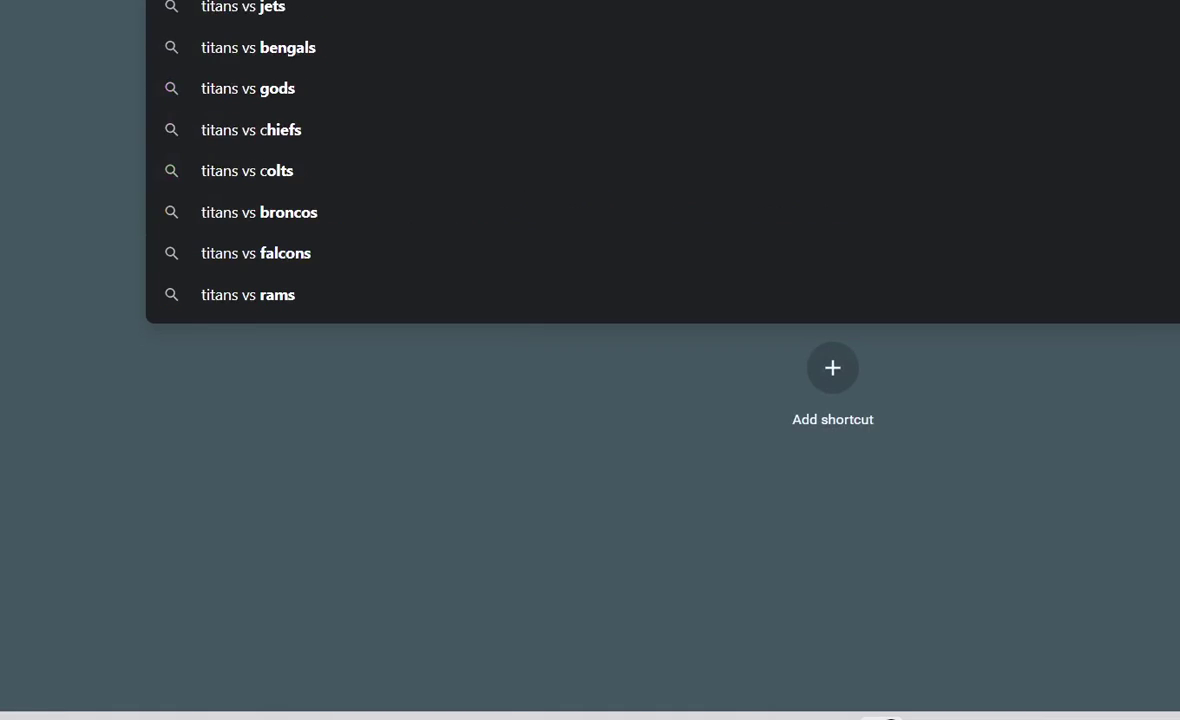
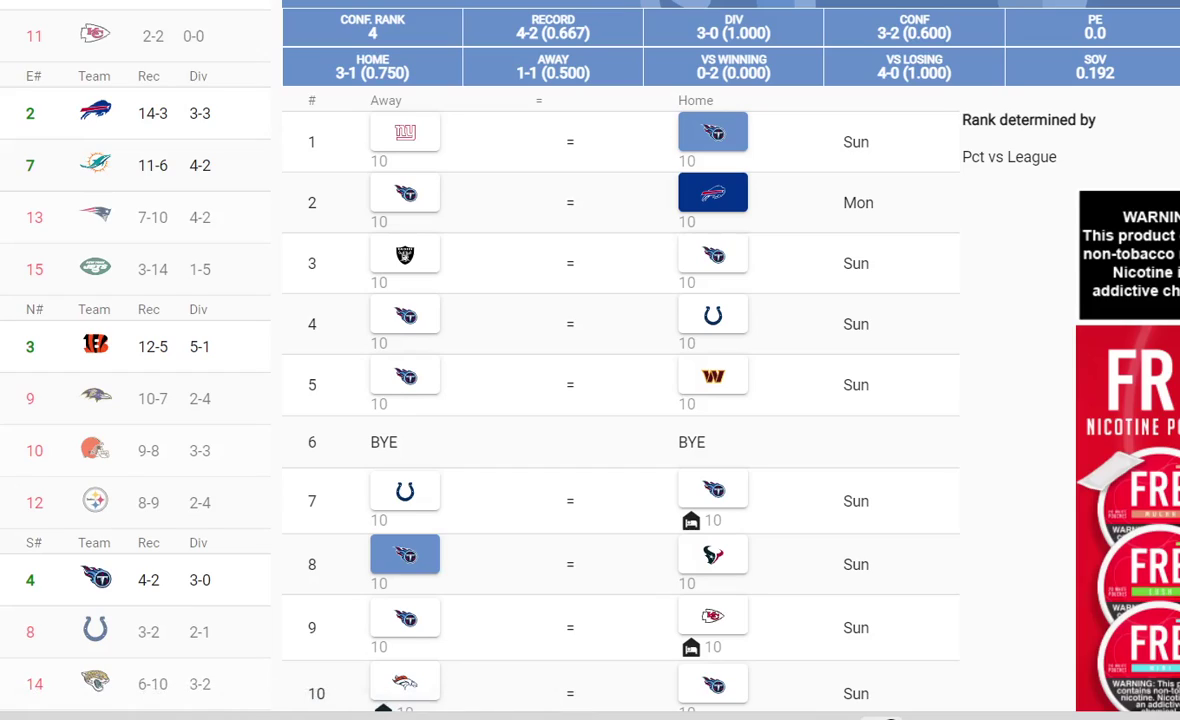
# Pick the Raiders to win the week 3 game against the Titans and review the updated standings
pyautogui.click(405, 254)
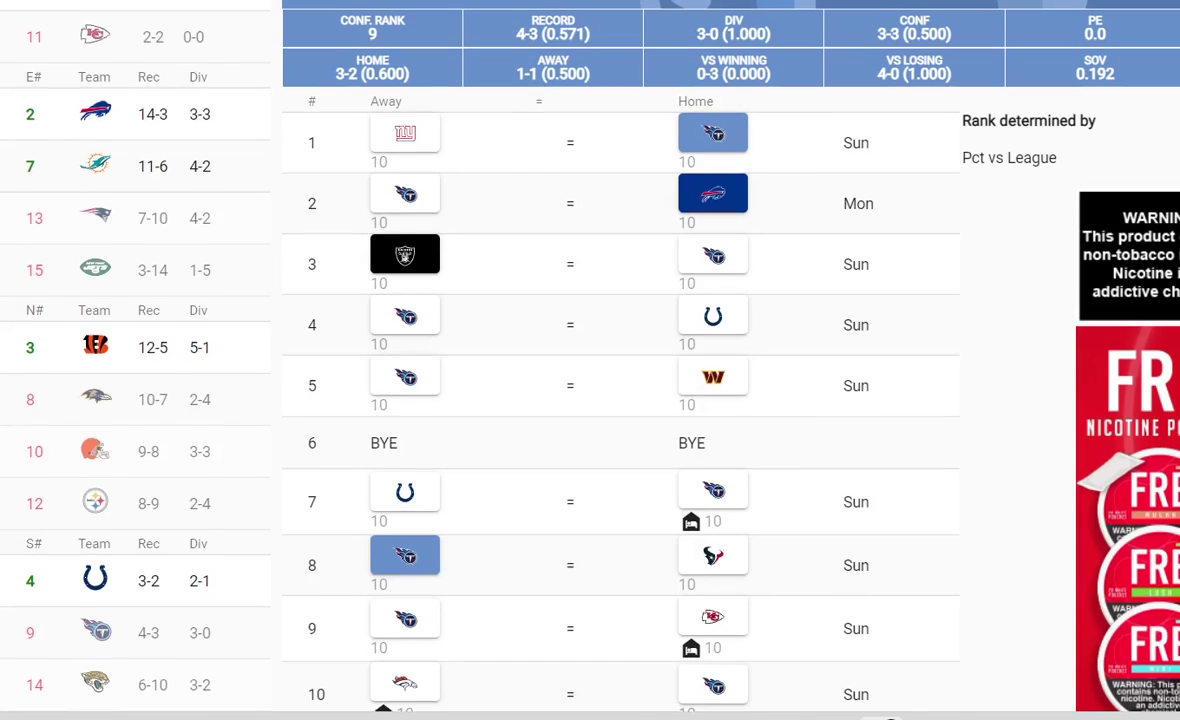
pyautogui.scroll(1, 590, 360)
pyautogui.scroll(-2, 590, 360)
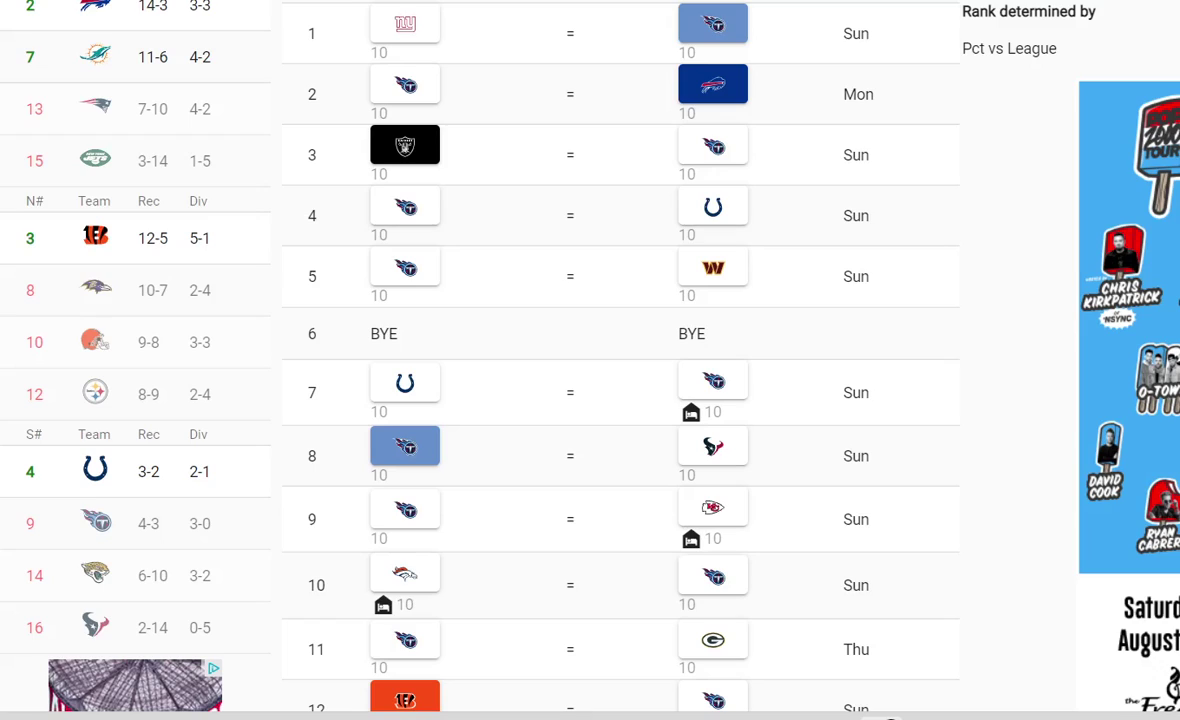
pyautogui.scroll(-1, 544, 330)
pyautogui.scroll(3, 544, 330)
pyautogui.scroll(-2, 544, 330)
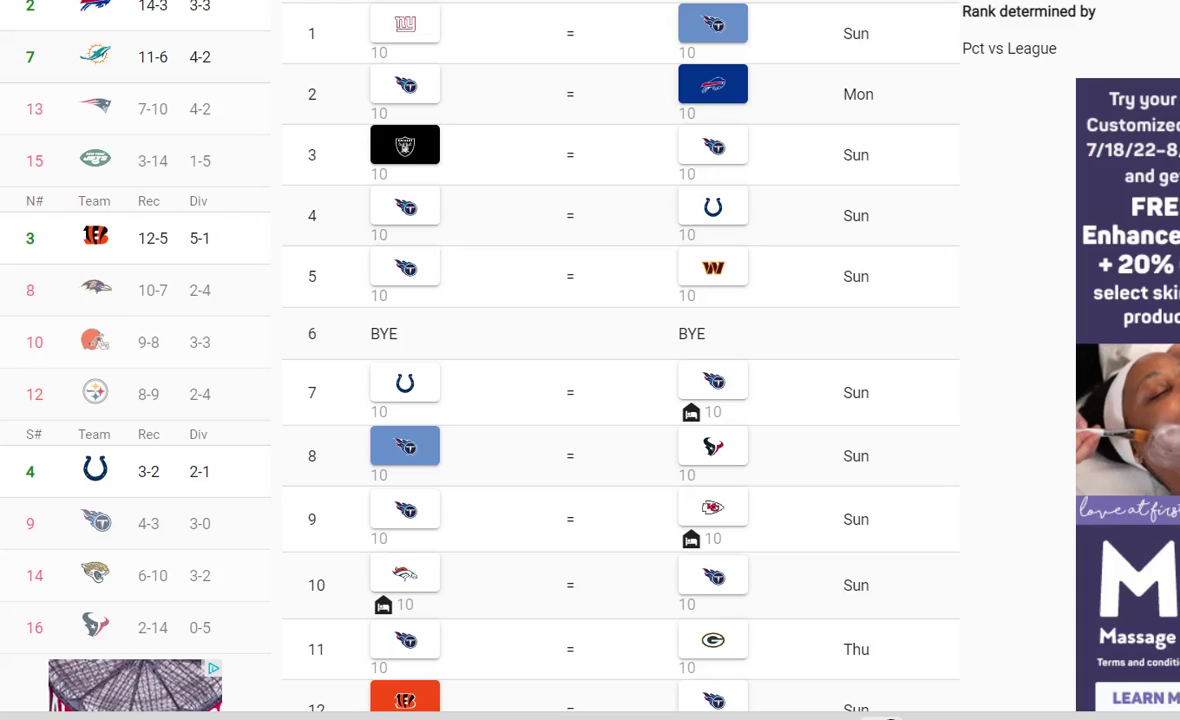
# Check the weekly schedules of the Colts and the Steelers and return to the Titans' schedule
pyautogui.click(95, 470)
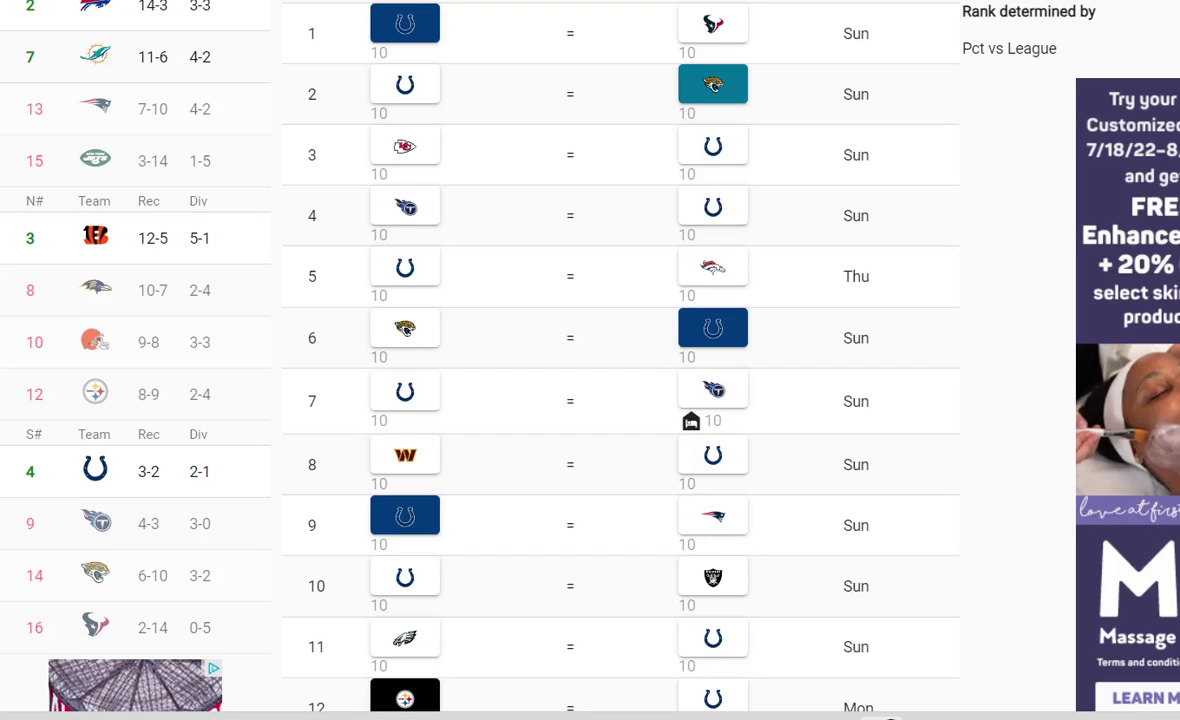
pyautogui.scroll(1, 540, 360)
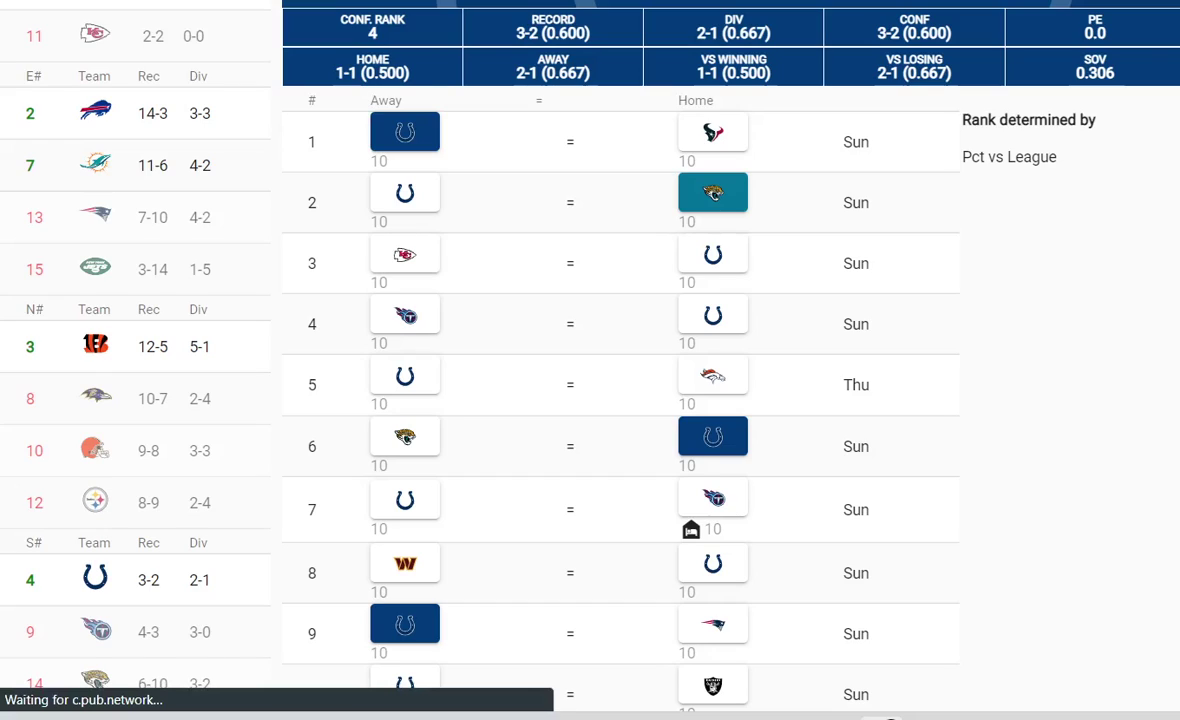
pyautogui.scroll(-1, 590, 360)
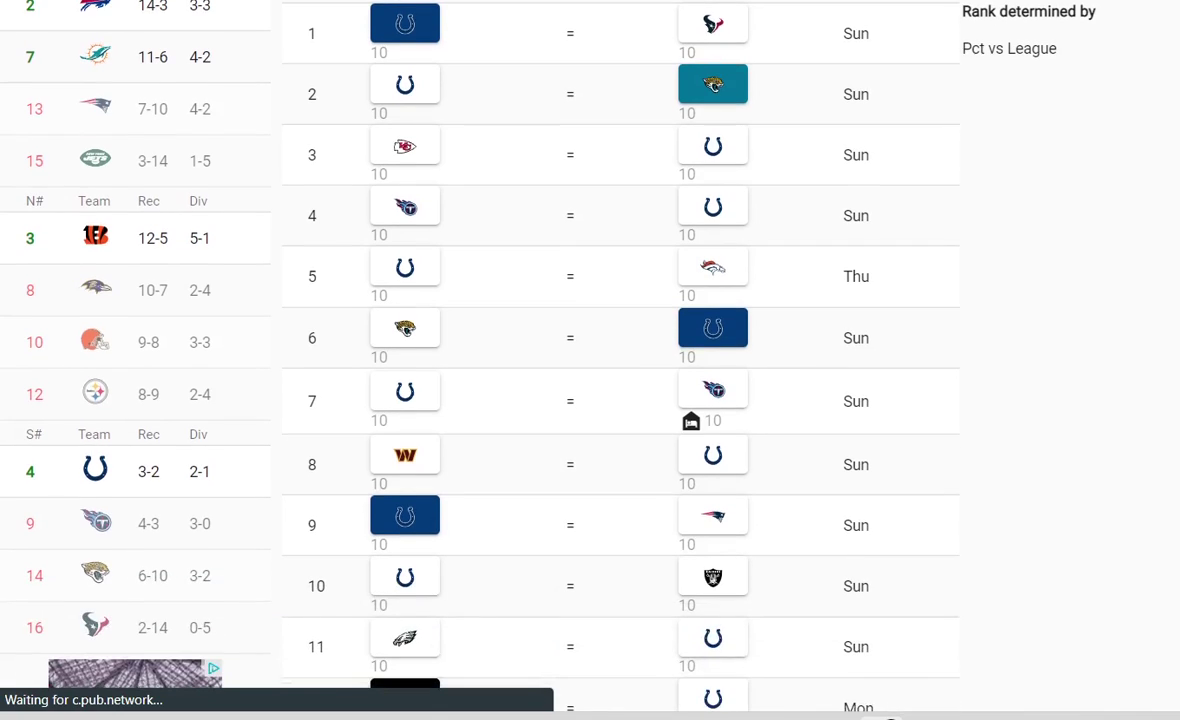
pyautogui.hscroll(5, 620, 360)
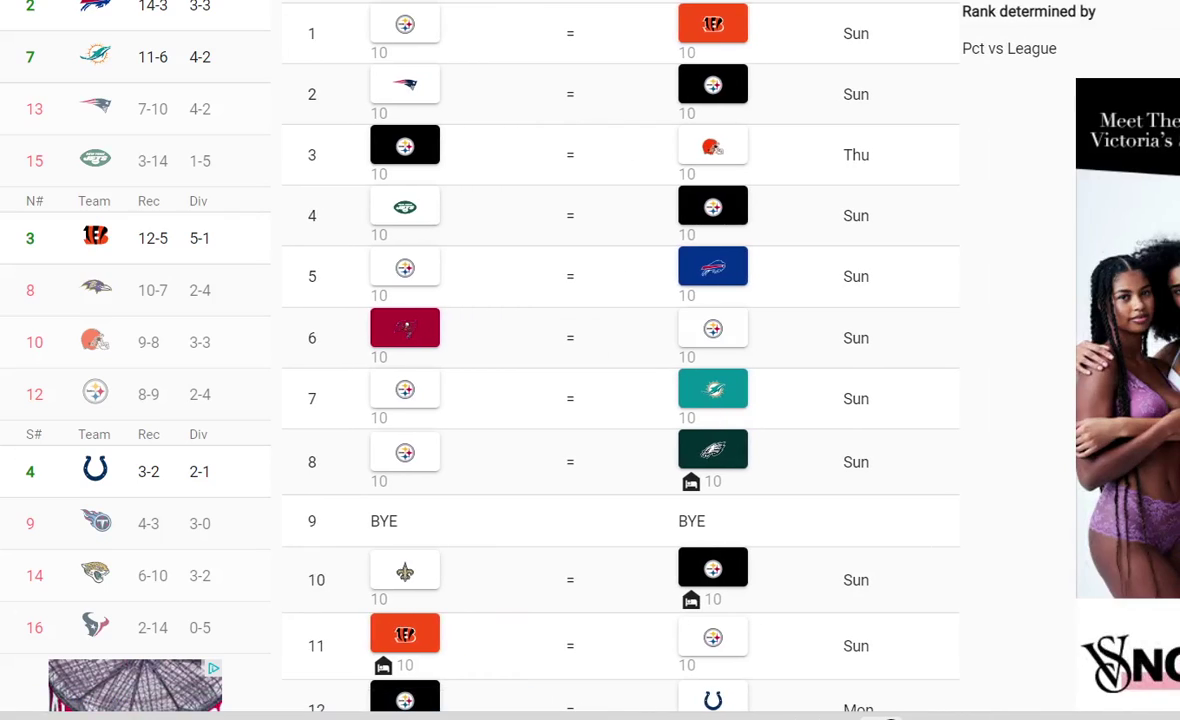
pyautogui.hscroll(2, 620, 360)
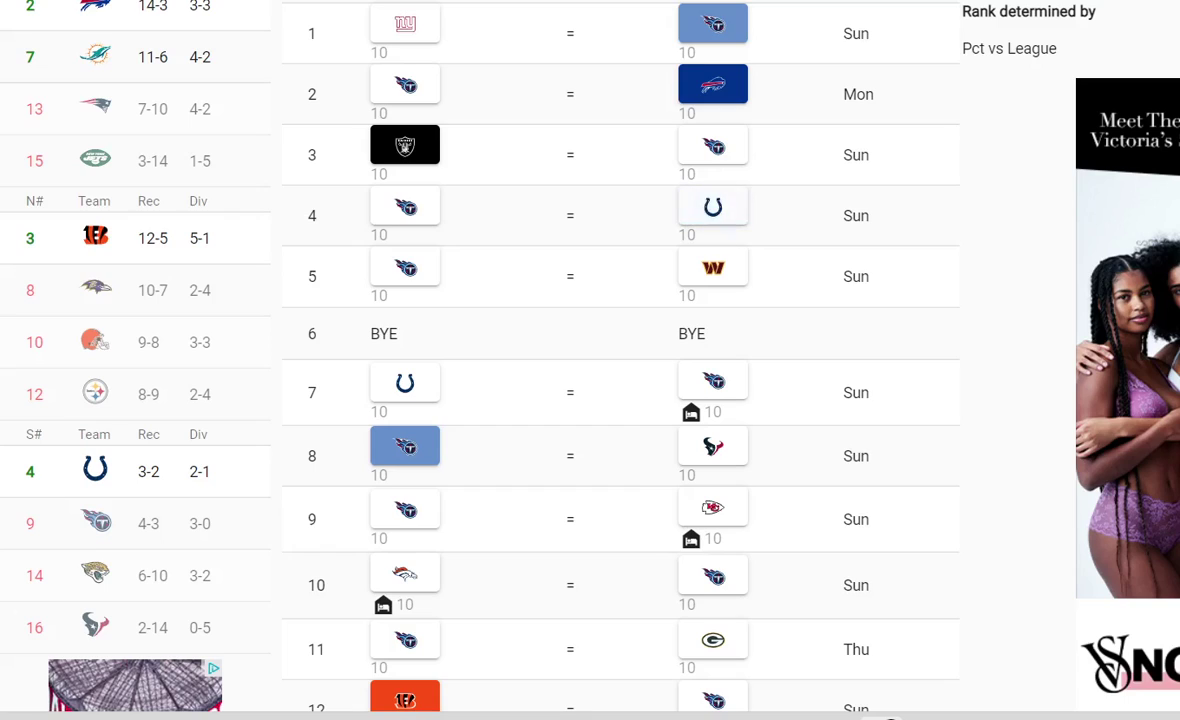
# Pick the Colts to win week 4 and the Titans to win week 7 in their two meetings
pyautogui.scroll(-3, 620, 360)
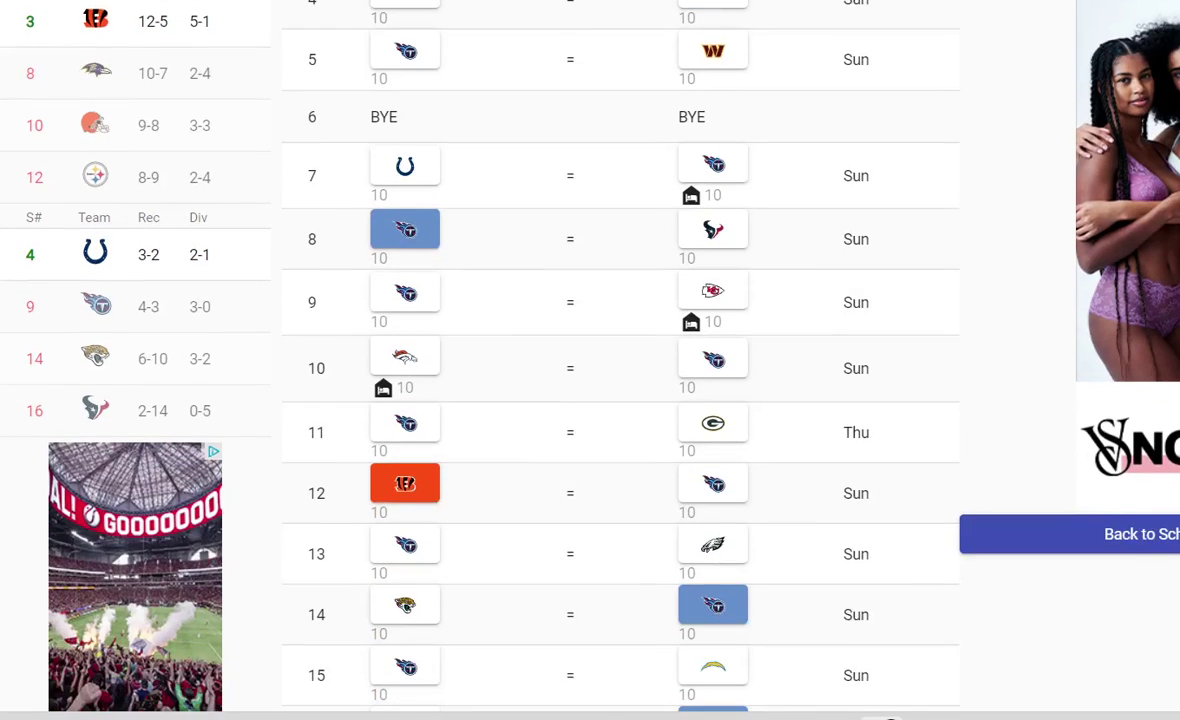
pyautogui.scroll(3, 620, 360)
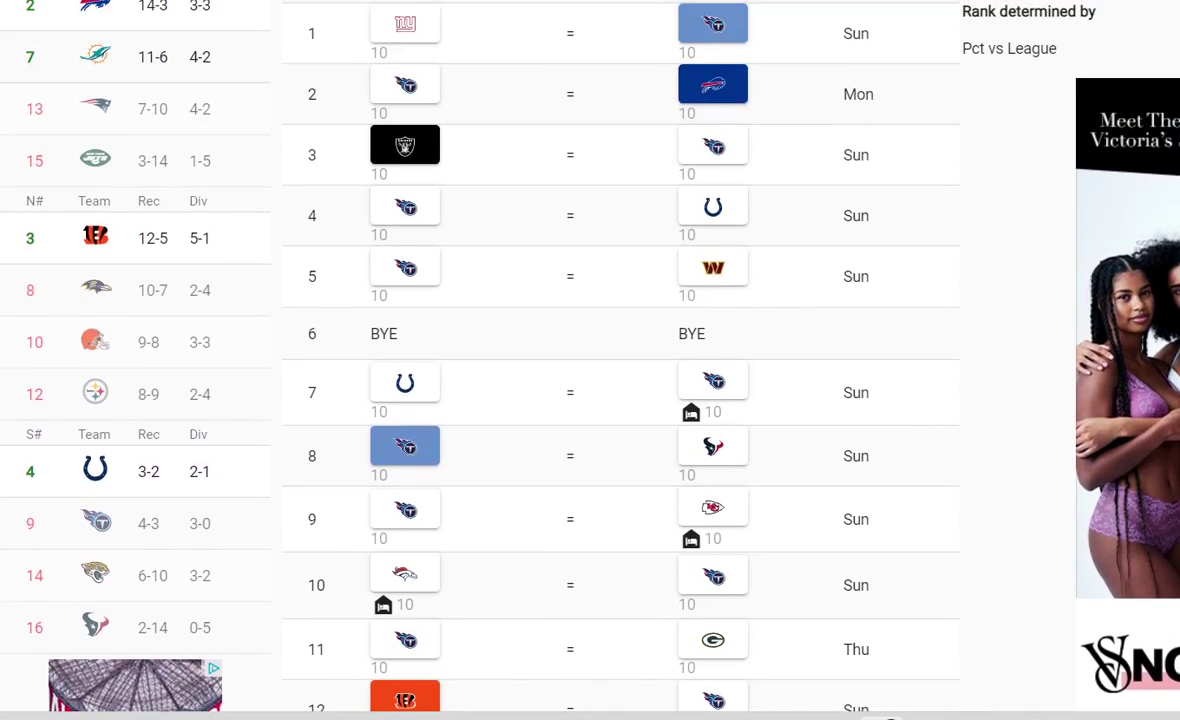
pyautogui.click(712, 207)
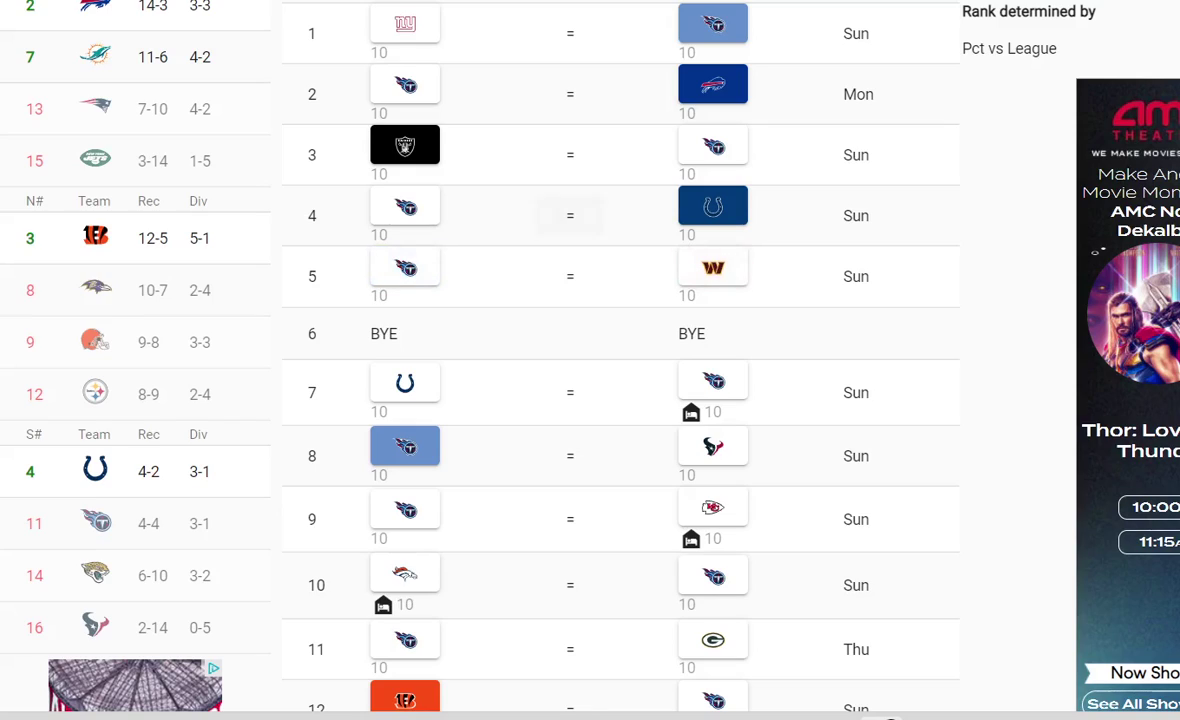
pyautogui.click(713, 381)
pyautogui.click(405, 382)
pyautogui.click(713, 381)
pyautogui.click(713, 381)
pyautogui.click(713, 381)
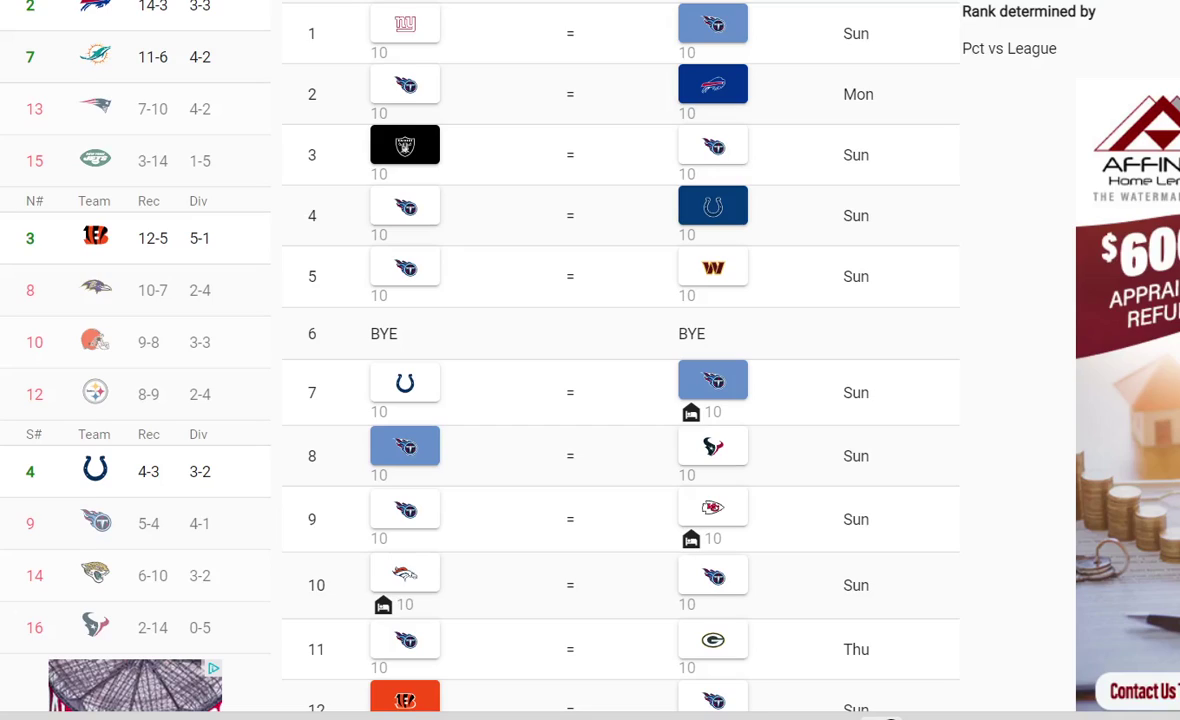
# Pick the Titans to win week 5 against Washington, keeping the Colts as the week 4 winner
pyautogui.click(405, 268)
pyautogui.click(405, 268)
pyautogui.click(405, 268)
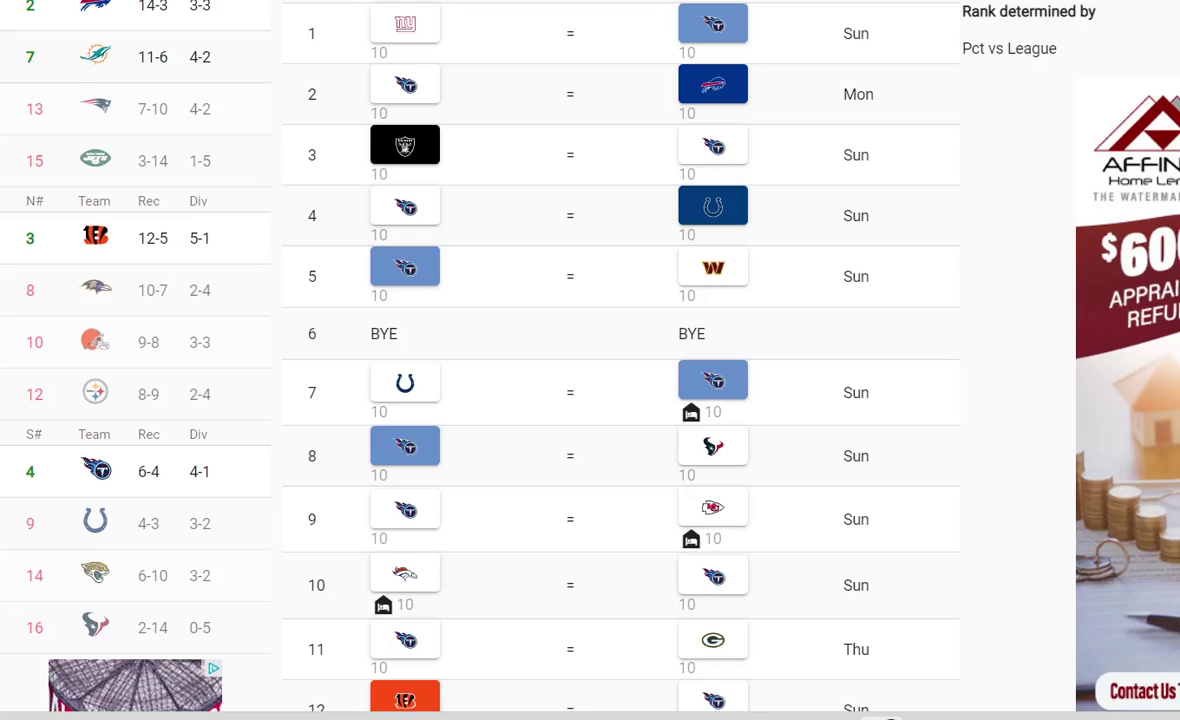
pyautogui.click(405, 207)
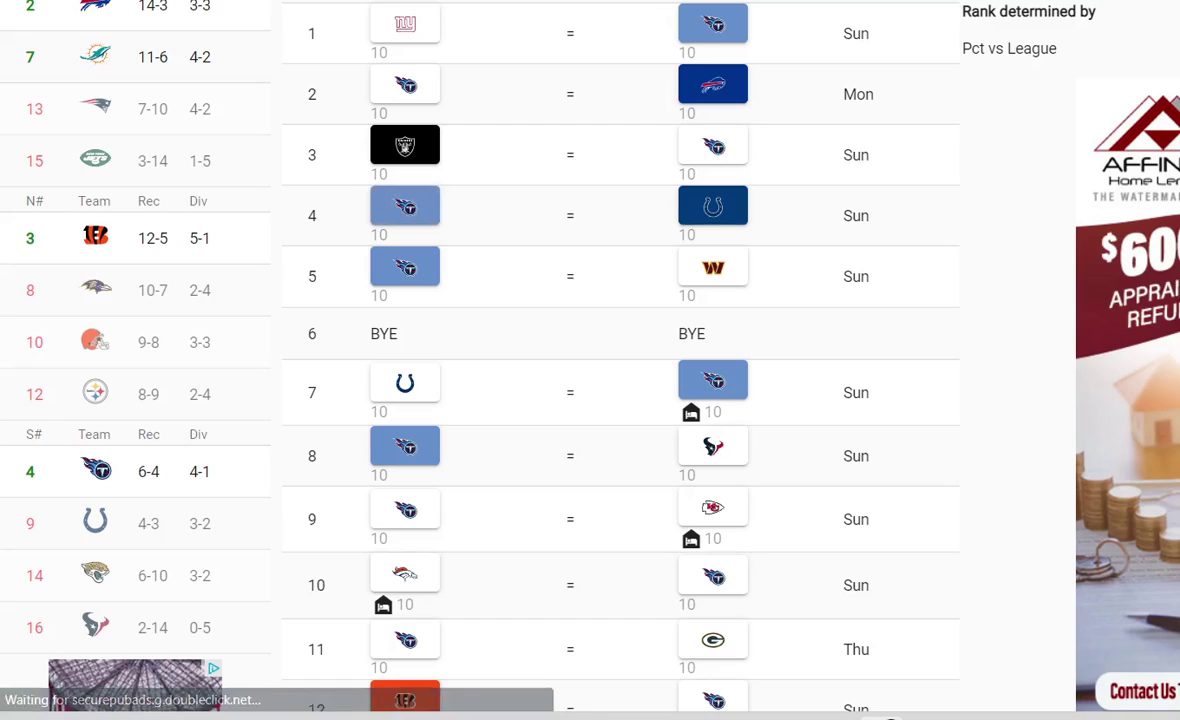
pyautogui.click(405, 207)
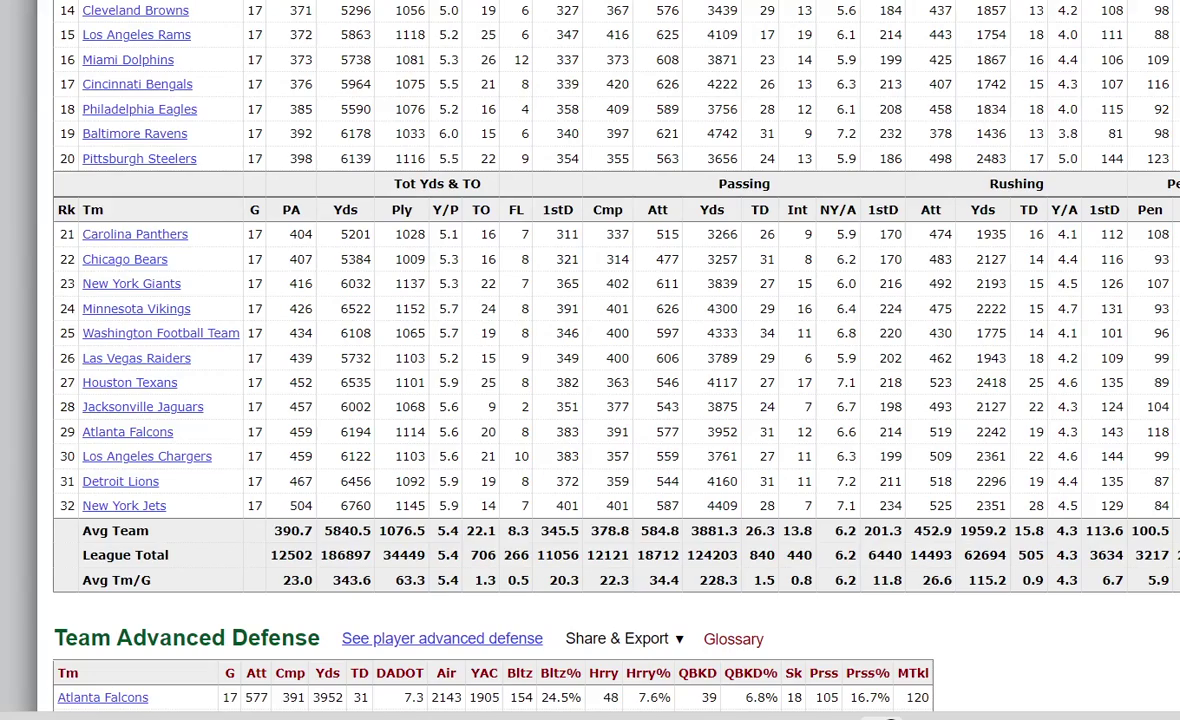
# Sort the Team Defense statistics table by passing yards allowed, lowest first, and read through the team rankings
pyautogui.scroll(10, 600, 256)
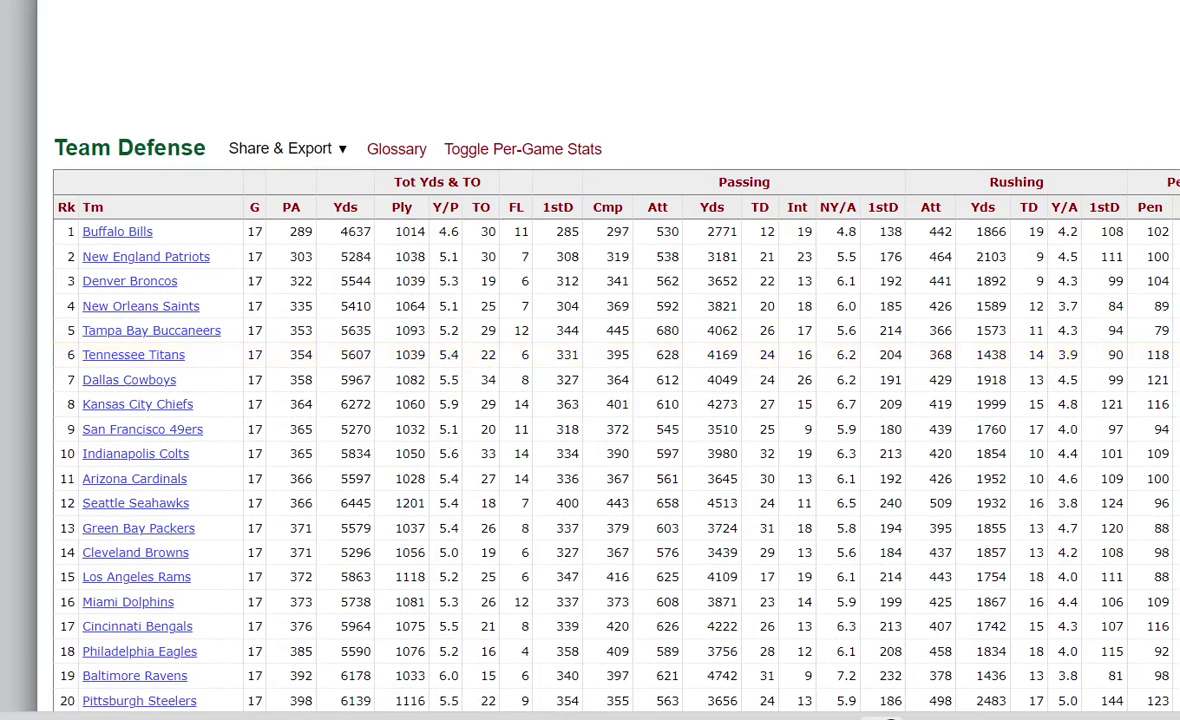
pyautogui.click(711, 207)
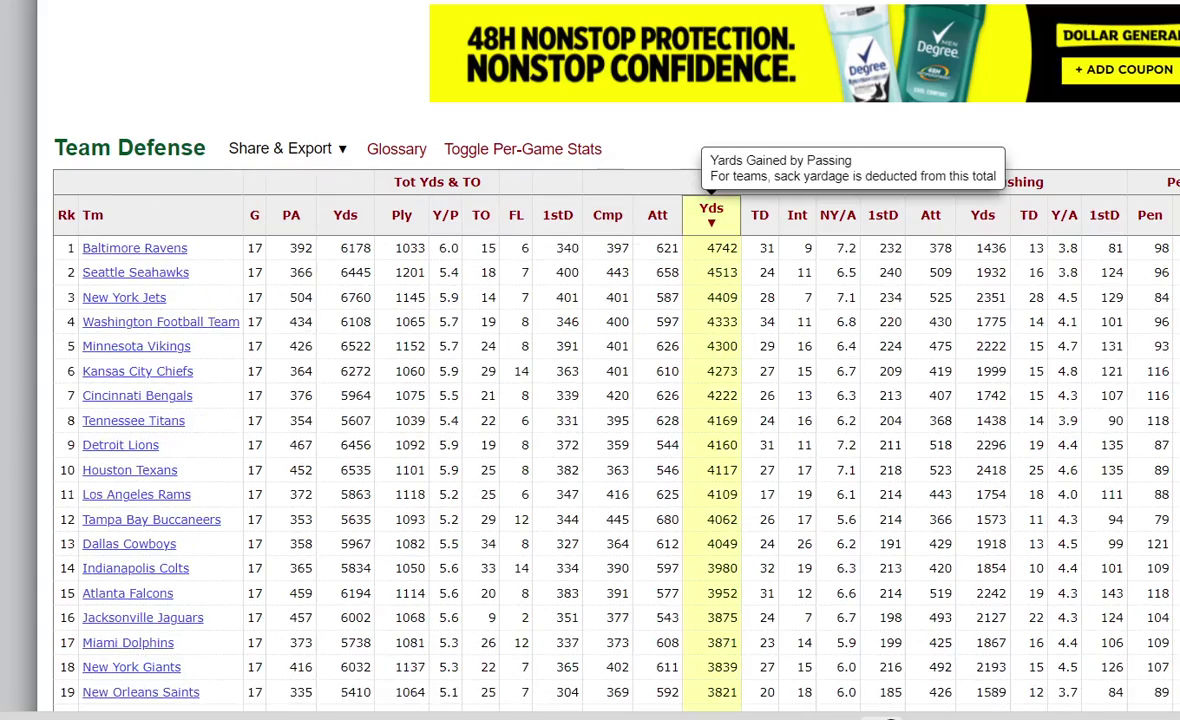
pyautogui.click(711, 207)
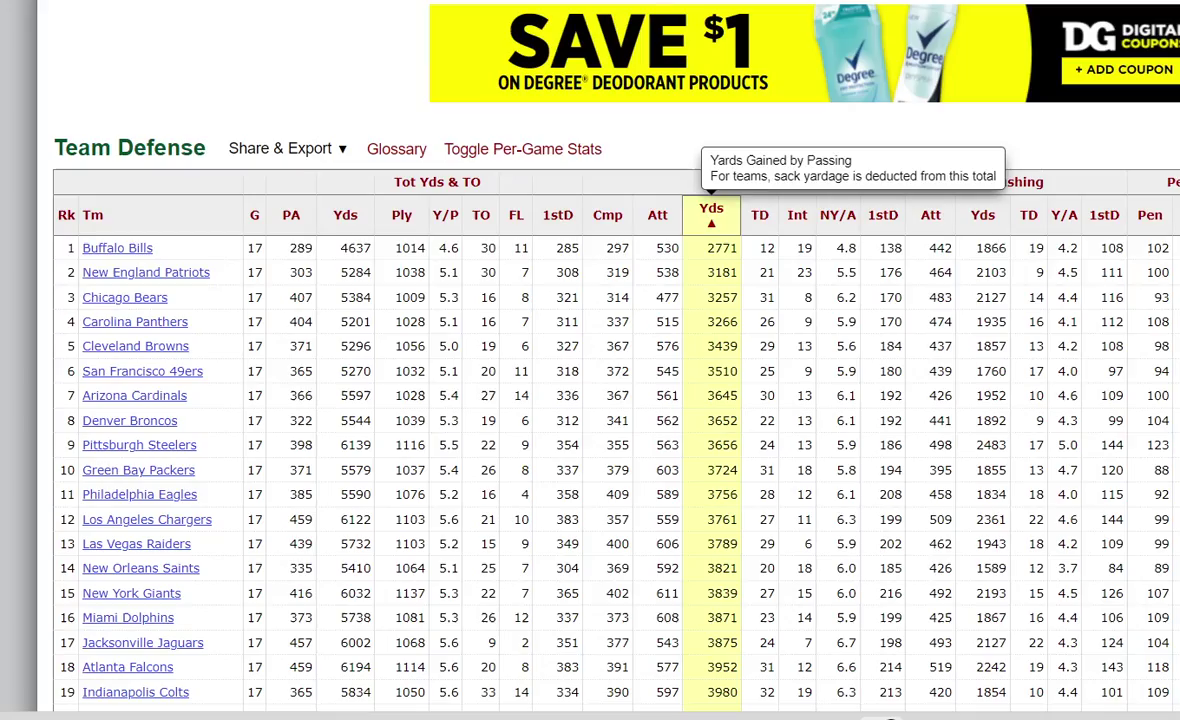
pyautogui.scroll(-5, 711, 207)
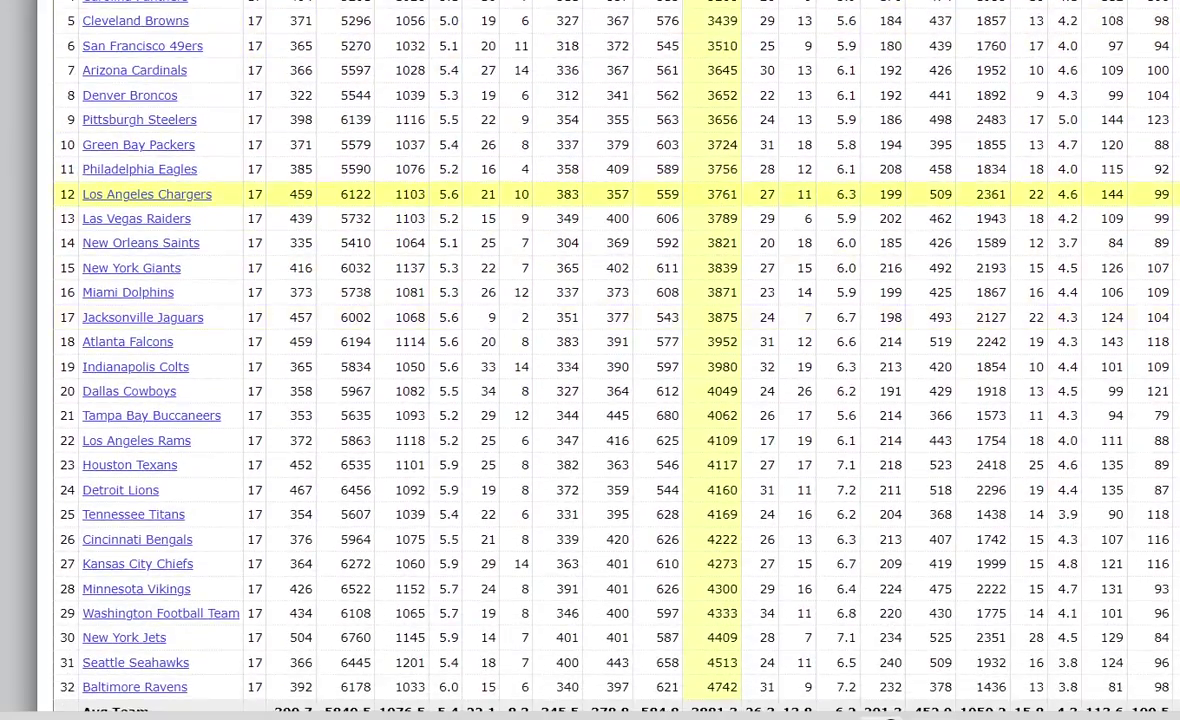
pyautogui.scroll(-2, 711, 200)
pyautogui.scroll(7, 711, 475)
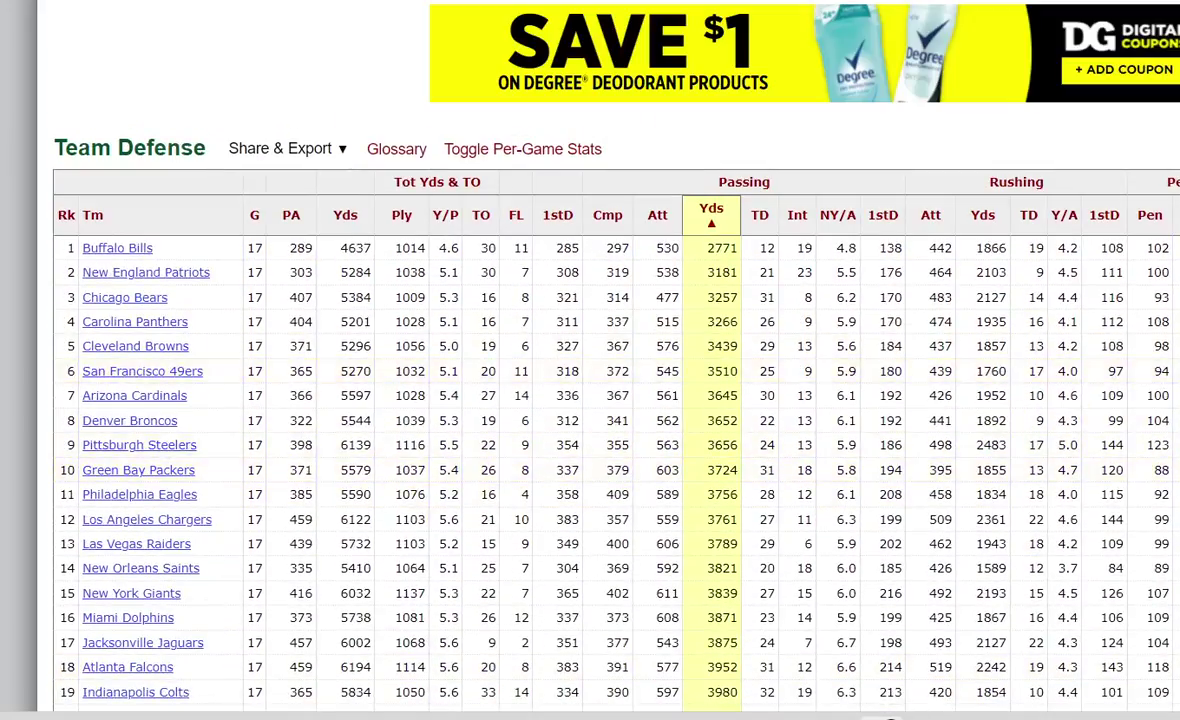
# Sort the Team Defense table by rushing yards allowed, lowest first, and check where the Titans rank
pyautogui.click(982, 214)
pyautogui.click(982, 214)
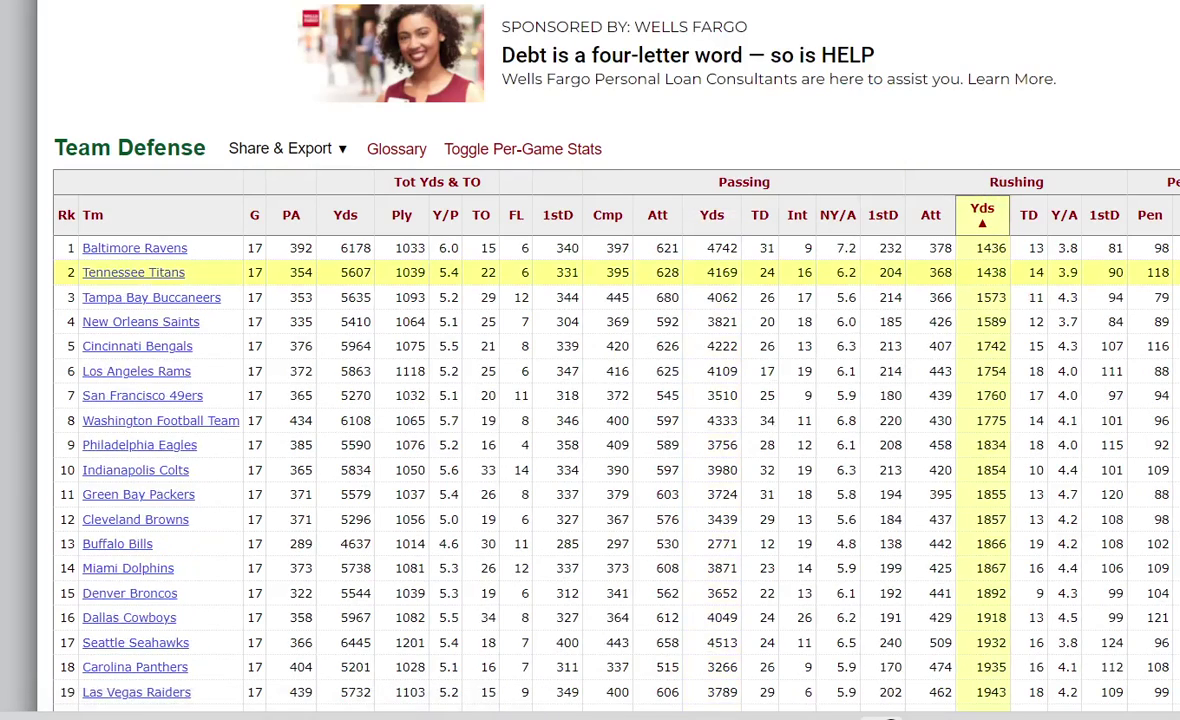
pyautogui.click(982, 214)
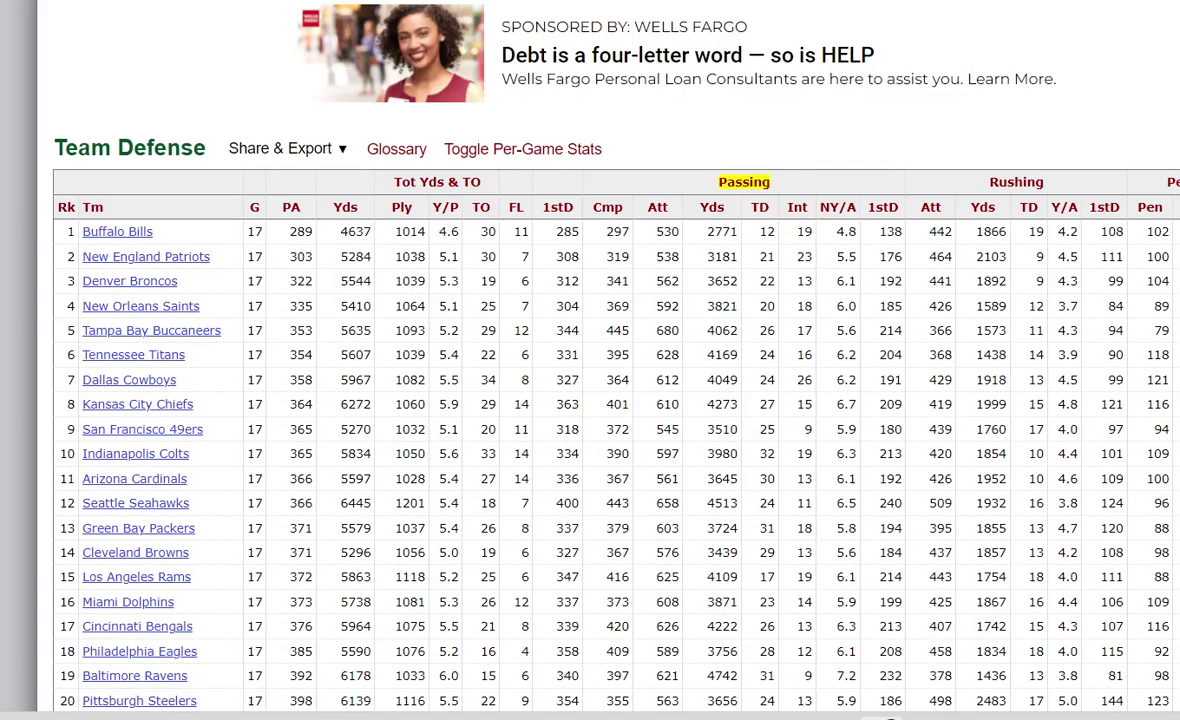
# Sort the Team Defense table by passing yards allowed again and find the Titans' rank among the lower teams
pyautogui.click(711, 207)
pyautogui.click(711, 207)
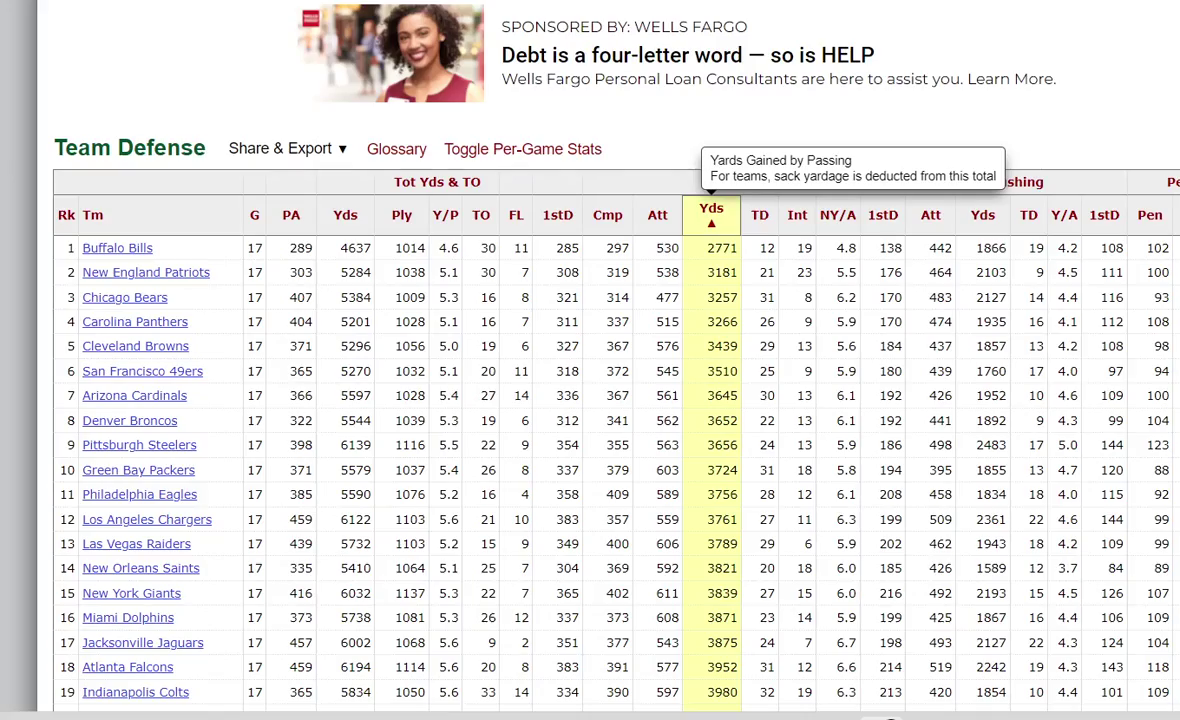
pyautogui.scroll(-6, 600, 360)
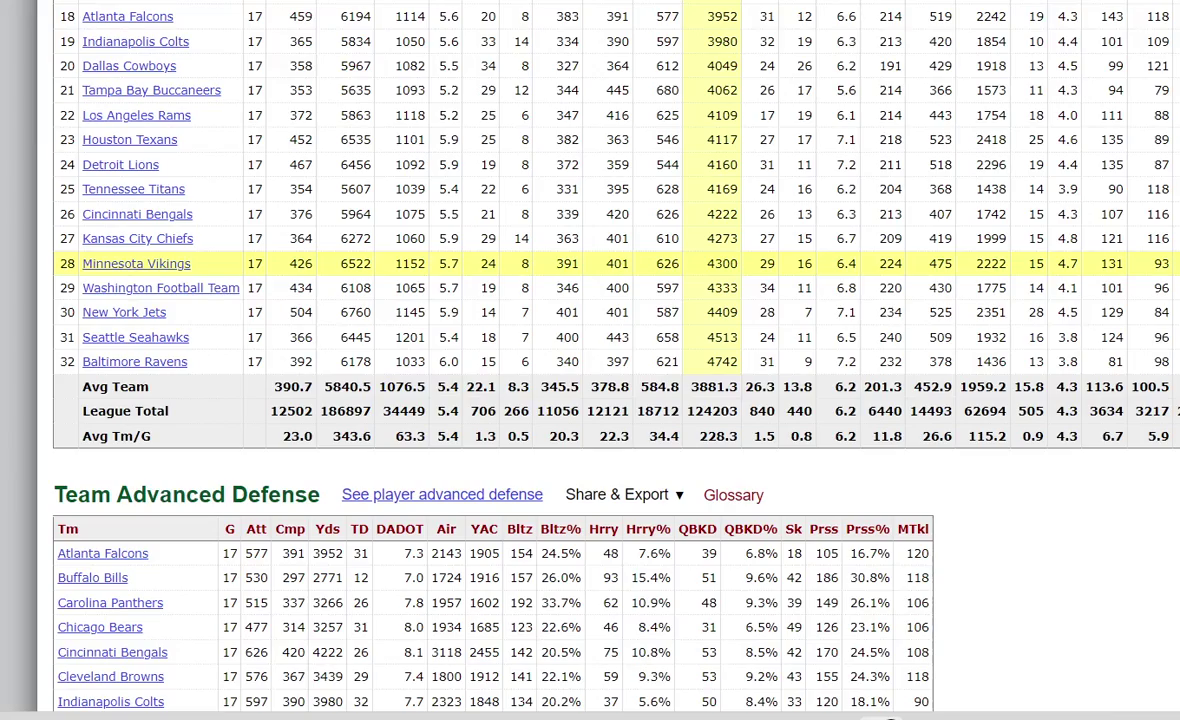
pyautogui.scroll(4, 600, 300)
pyautogui.scroll(3, 711, 340)
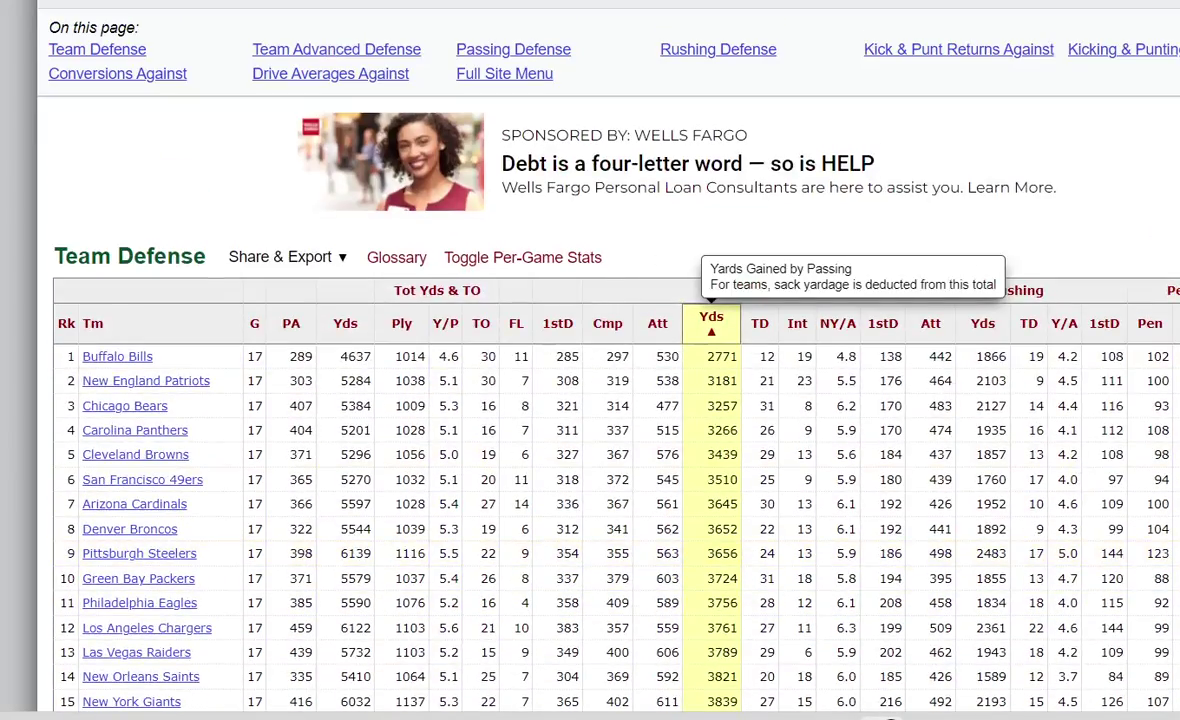
pyautogui.click(711, 318)
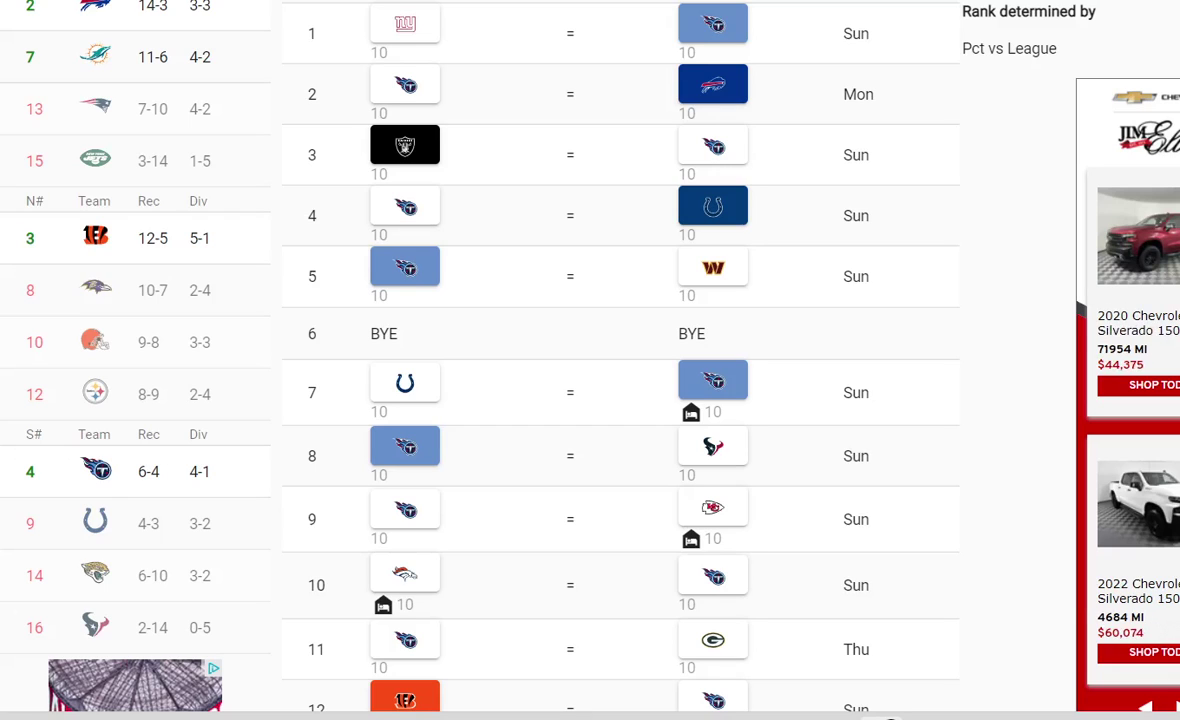
# Review the undecided games in the Titans' schedule from week 9 through week 18 in the season predictor
pyautogui.scroll(-3, 620, 360)
pyautogui.scroll(-2, 620, 360)
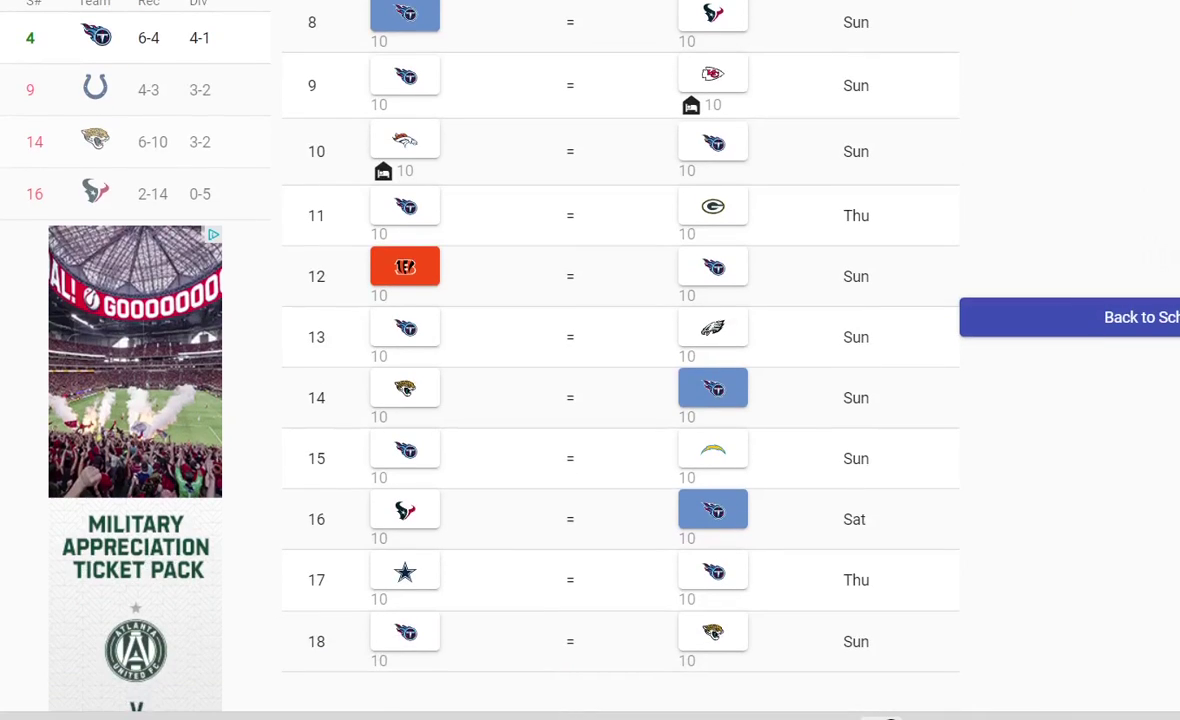
pyautogui.scroll(5, 620, 360)
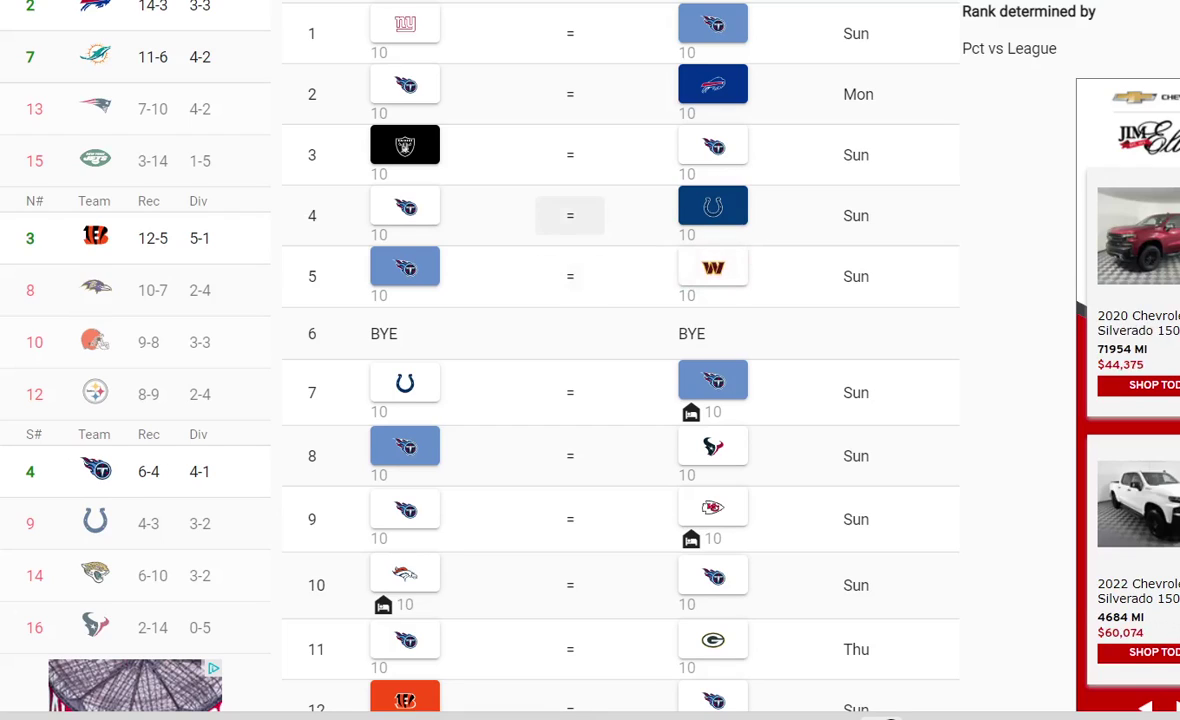
pyautogui.scroll(-1, 590, 360)
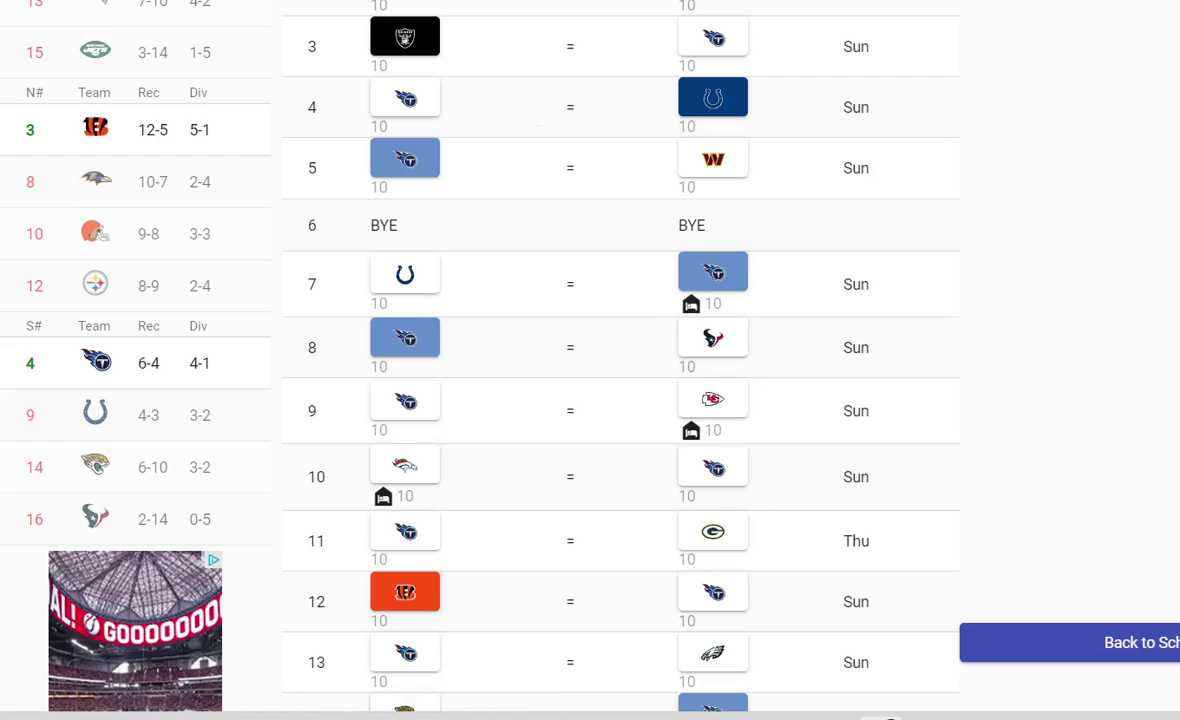
pyautogui.scroll(-1, 590, 360)
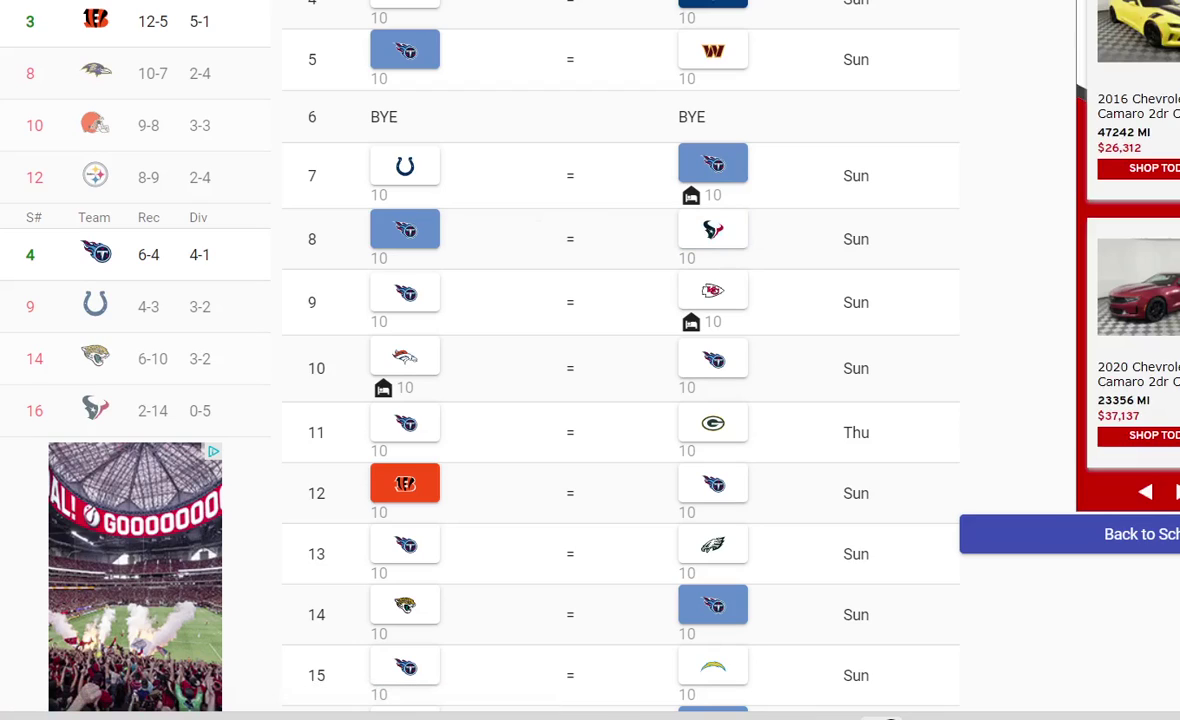
pyautogui.scroll(-1, 570, 239)
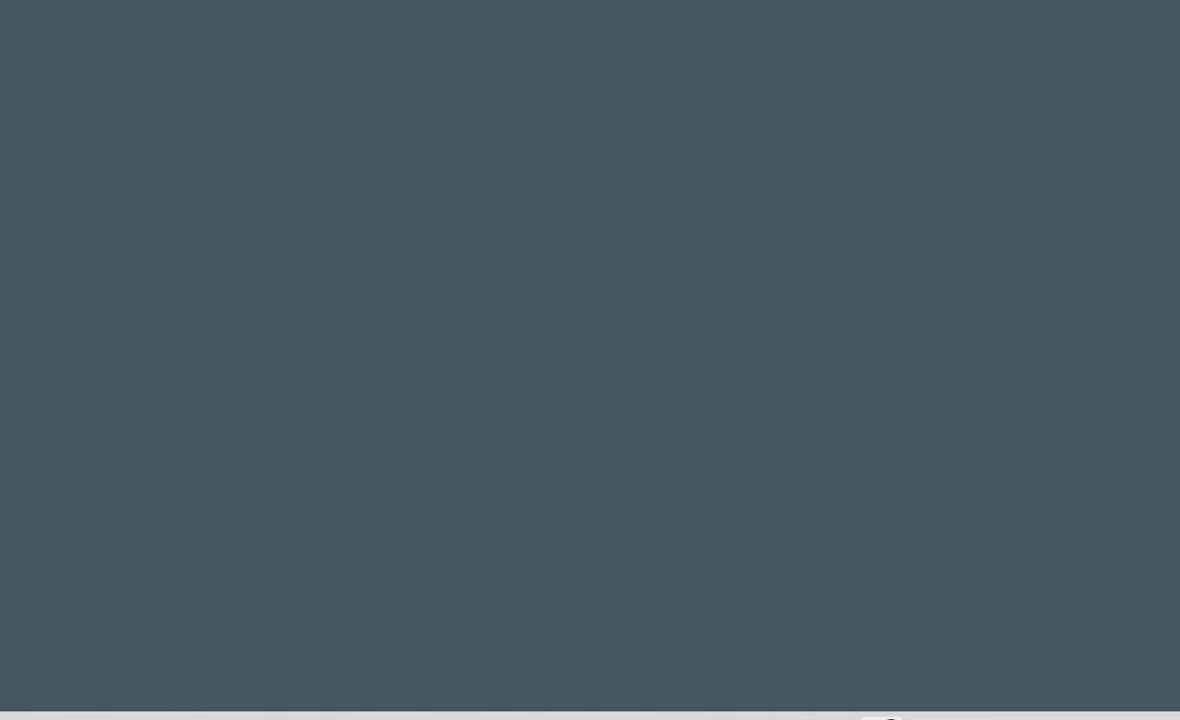
# Search the web for "titans chiefs", refine the search to "titans chiefs history" and open the head-to-head results page
pyautogui.write('titans chiefs')
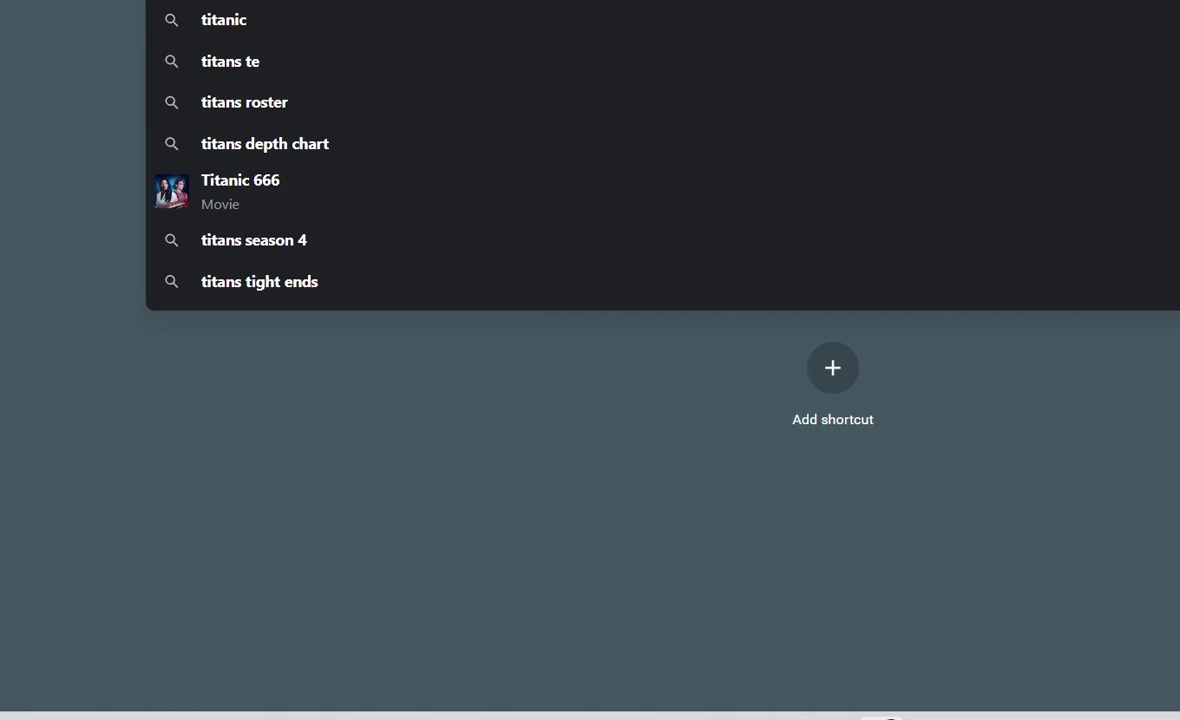
pyautogui.press('Return')
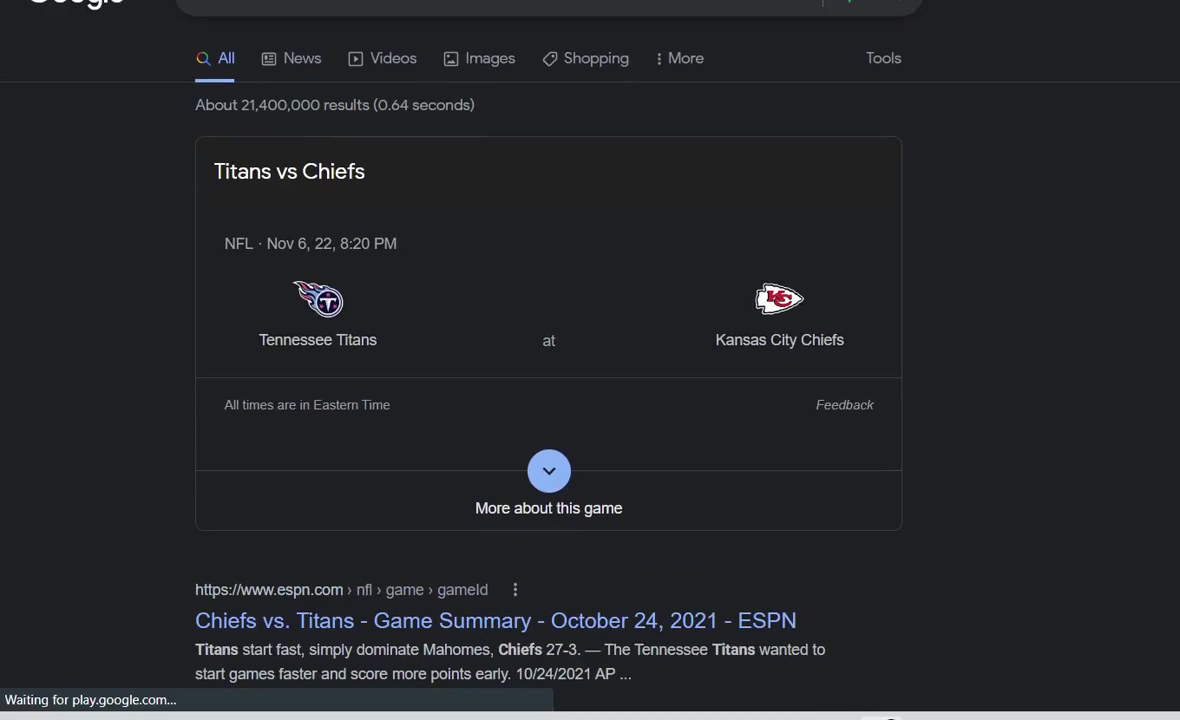
pyautogui.write('titans chiefs hist')
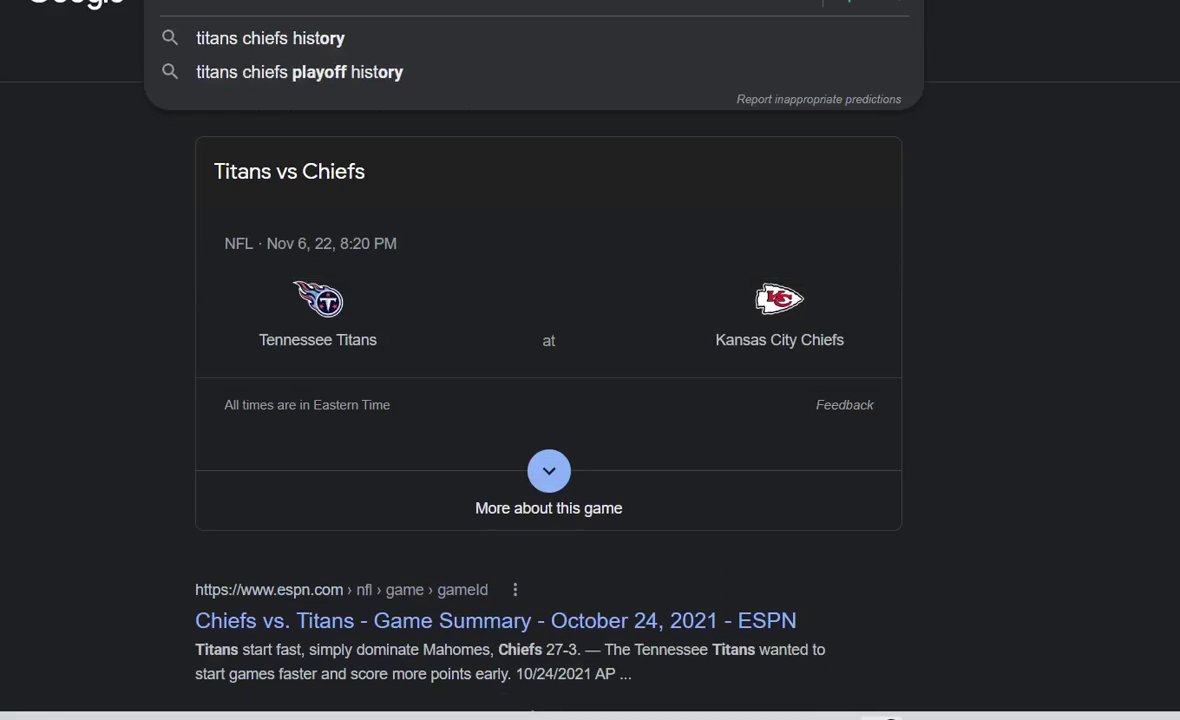
pyautogui.write('ory')
pyautogui.press('Return')
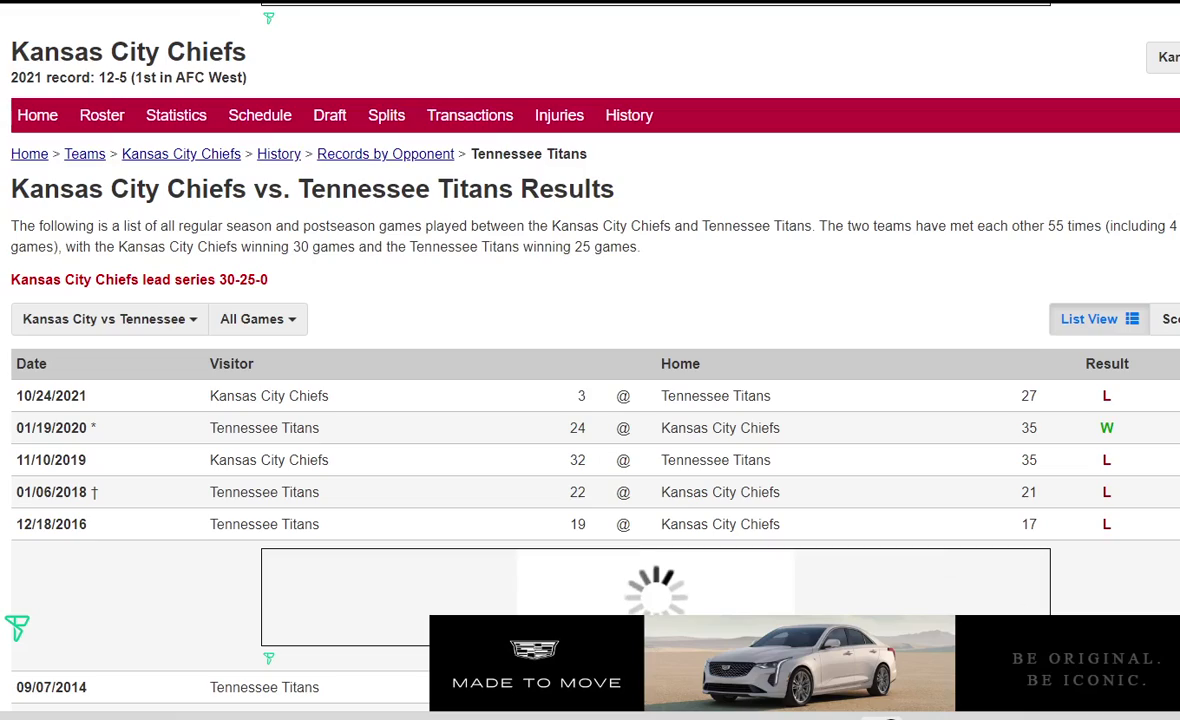
# Check the 01/19/2020 Titans at Chiefs game in the head-to-head results list
pyautogui.moveTo(210, 427); pyautogui.dragTo(780, 428)
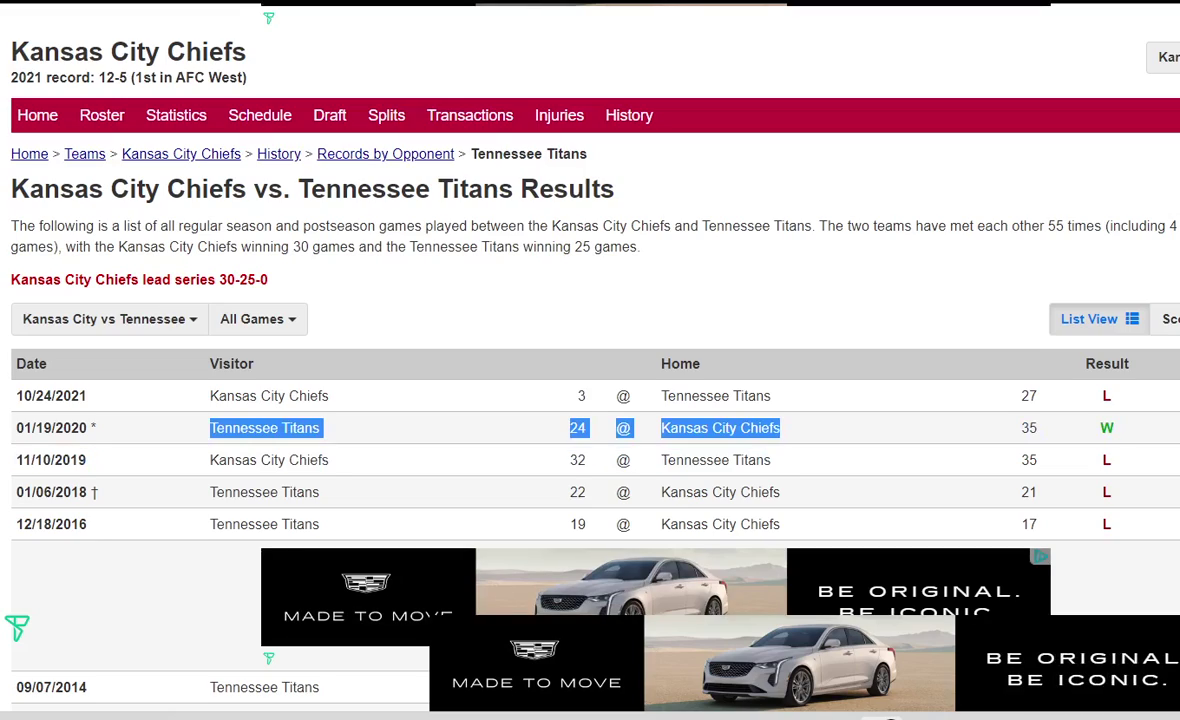
pyautogui.click(780, 428)
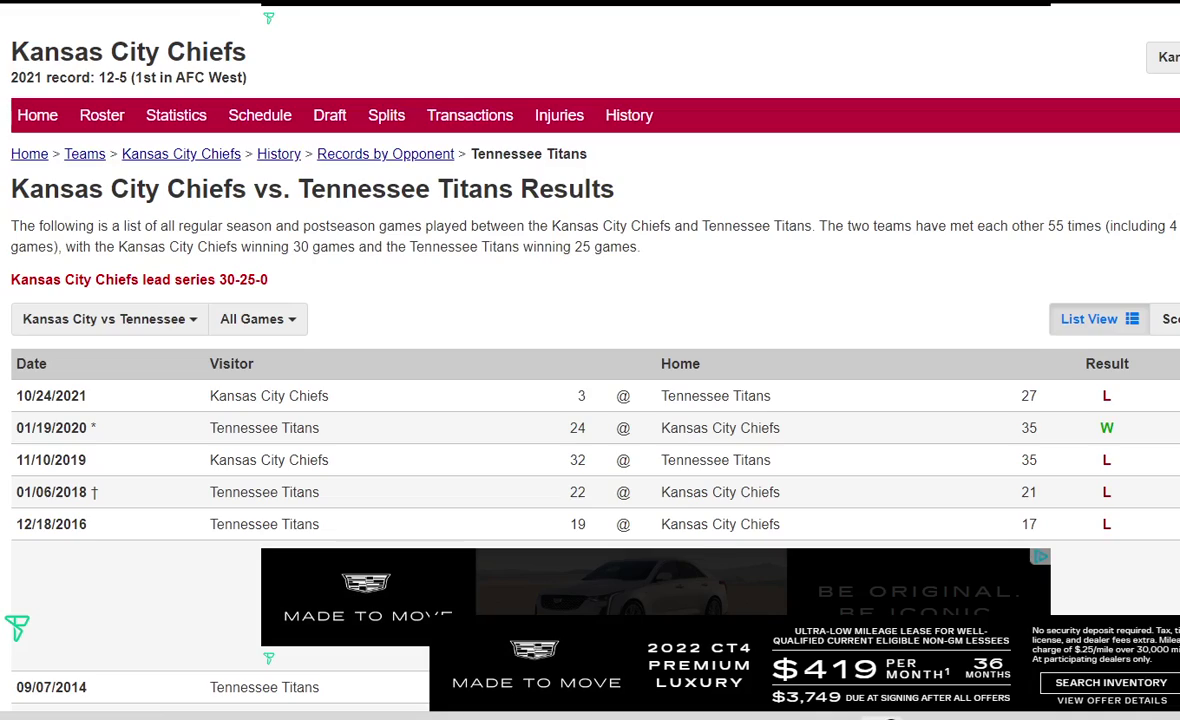
pyautogui.moveTo(100, 428); pyautogui.dragTo(43, 428)
pyautogui.click(43, 428)
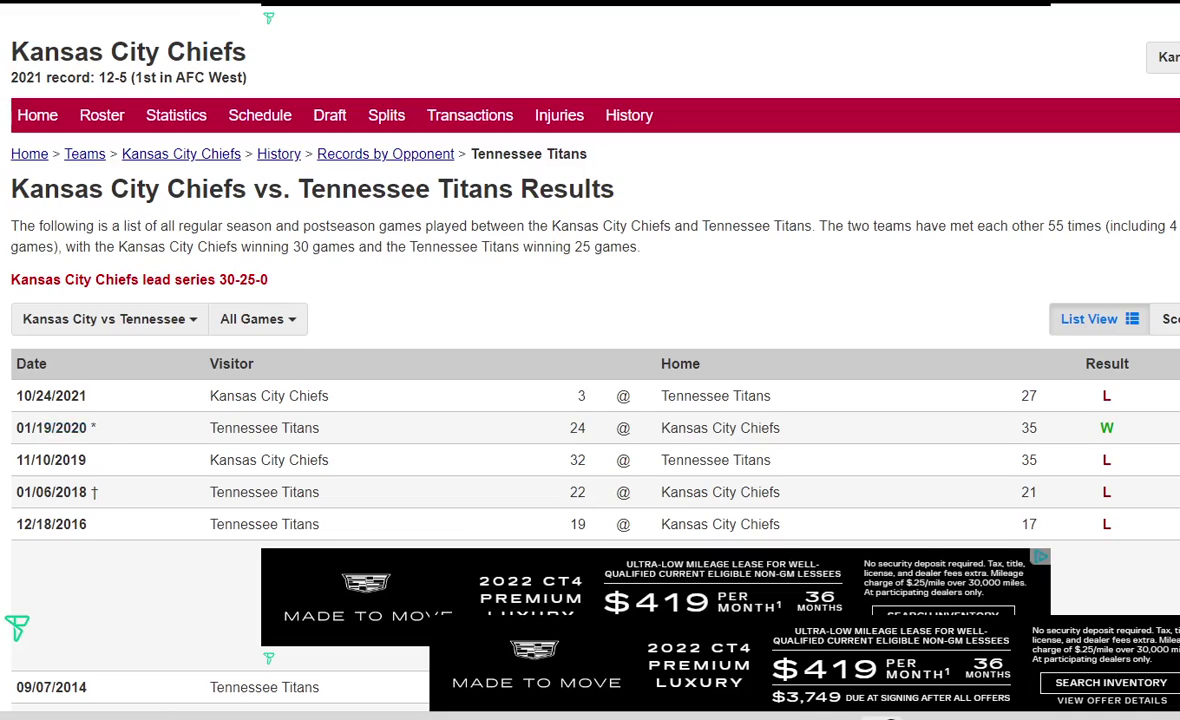
# Read through the complete Chiefs vs. Titans results list down to the 1960 games and return to the most recent matchups
pyautogui.scroll(-2, 17, 627)
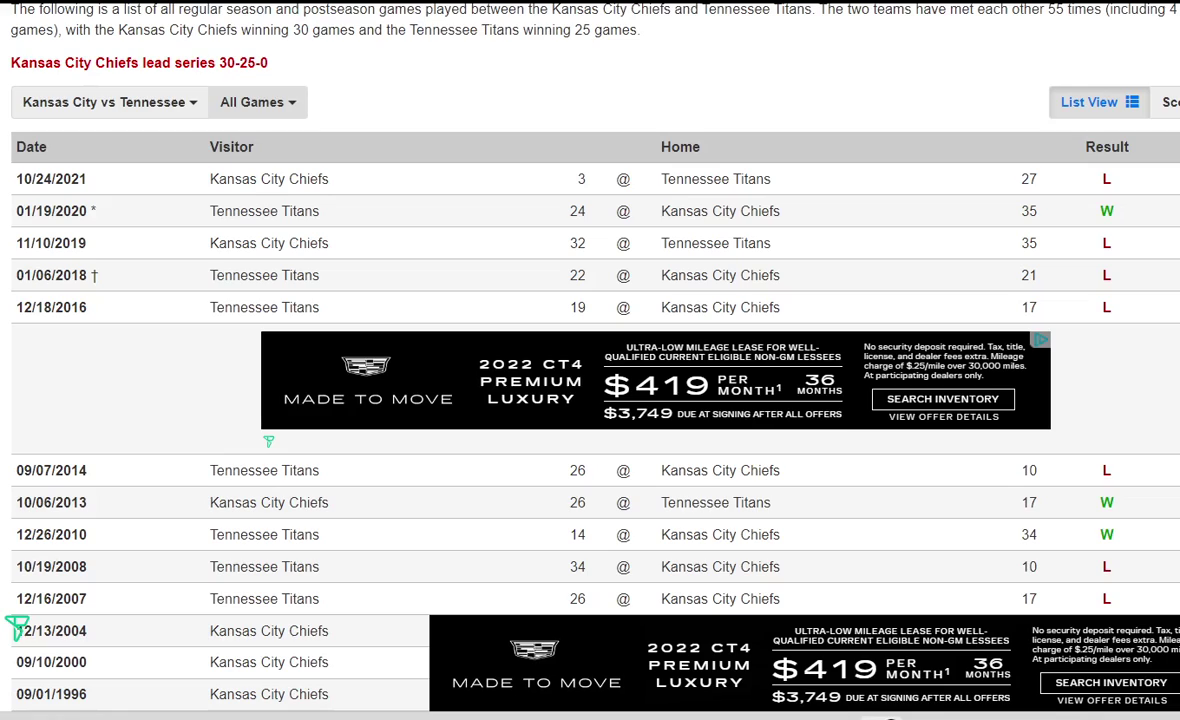
pyautogui.scroll(-8, 17, 627)
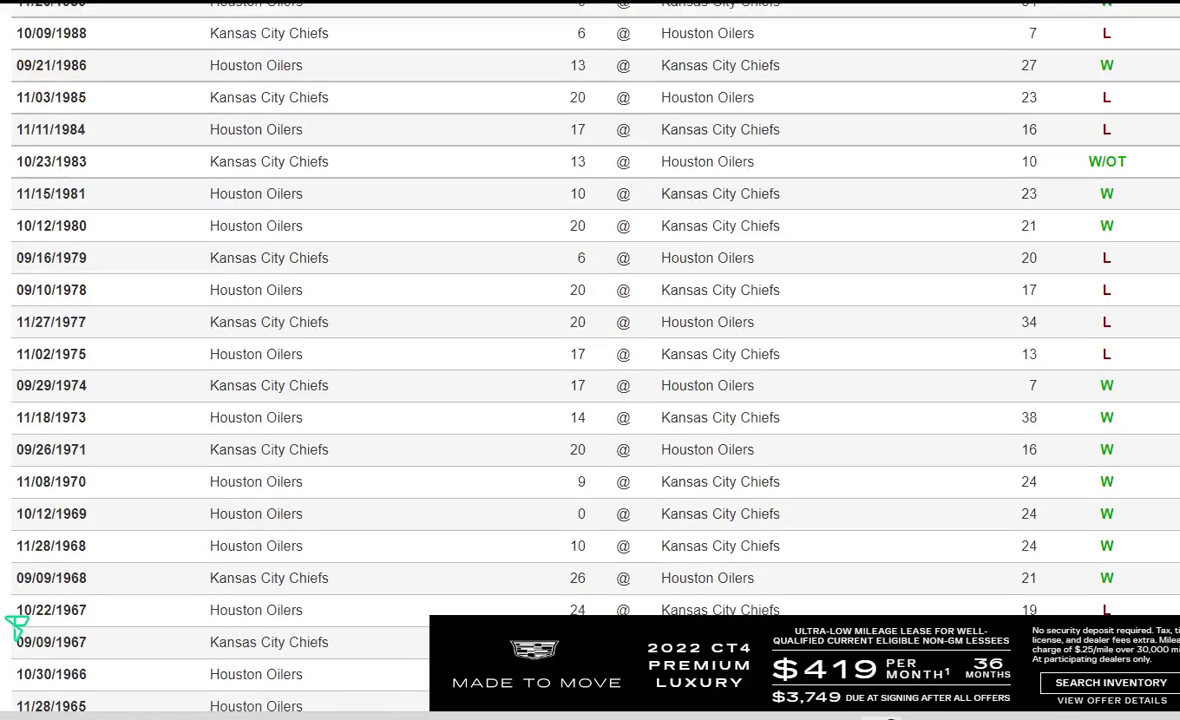
pyautogui.scroll(-8, 17, 627)
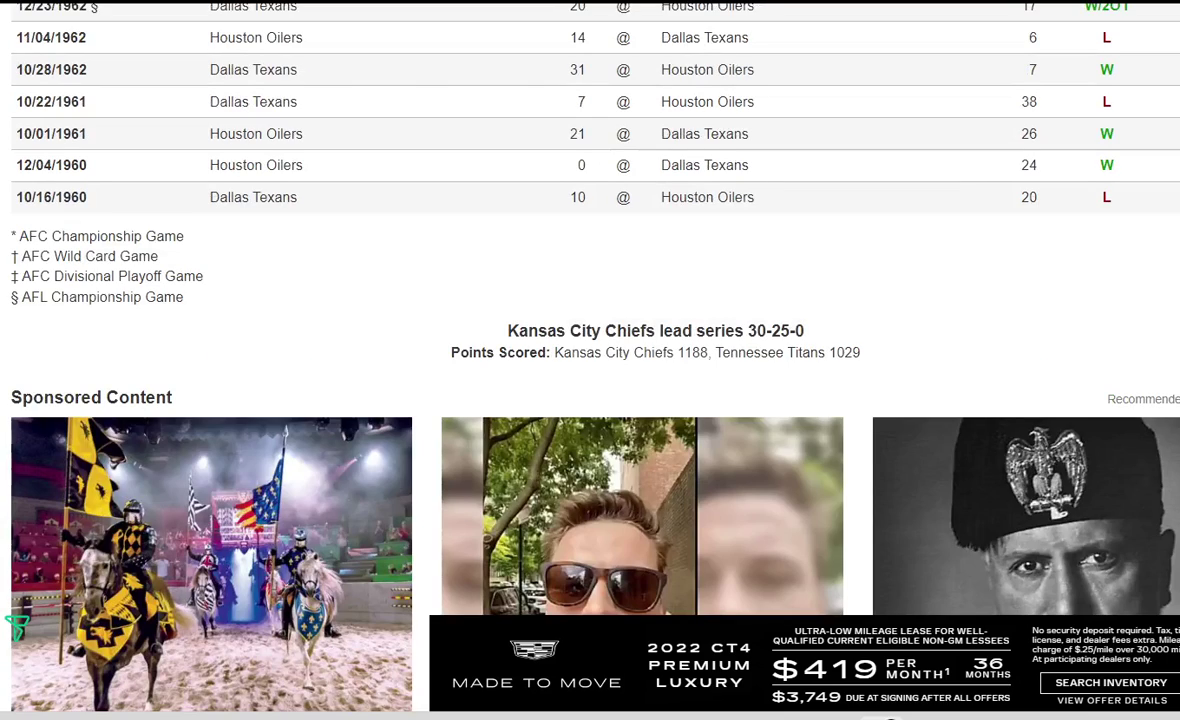
pyautogui.press('Home')
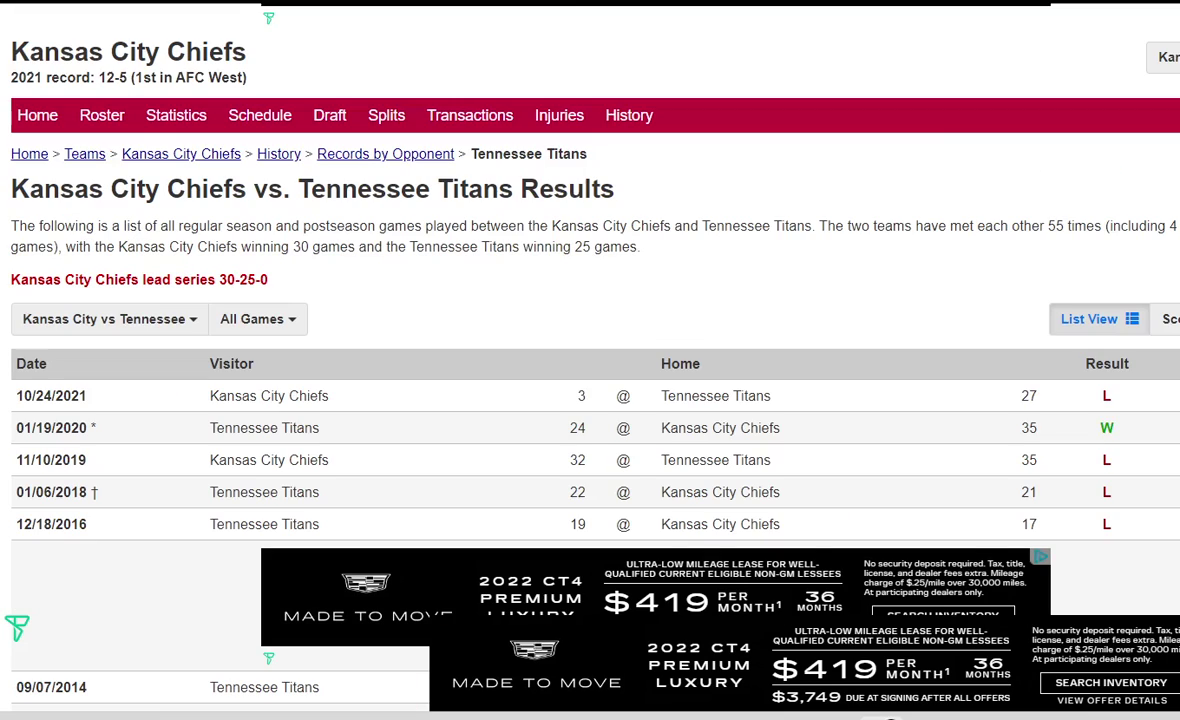
pyautogui.scroll(-20, 17, 627)
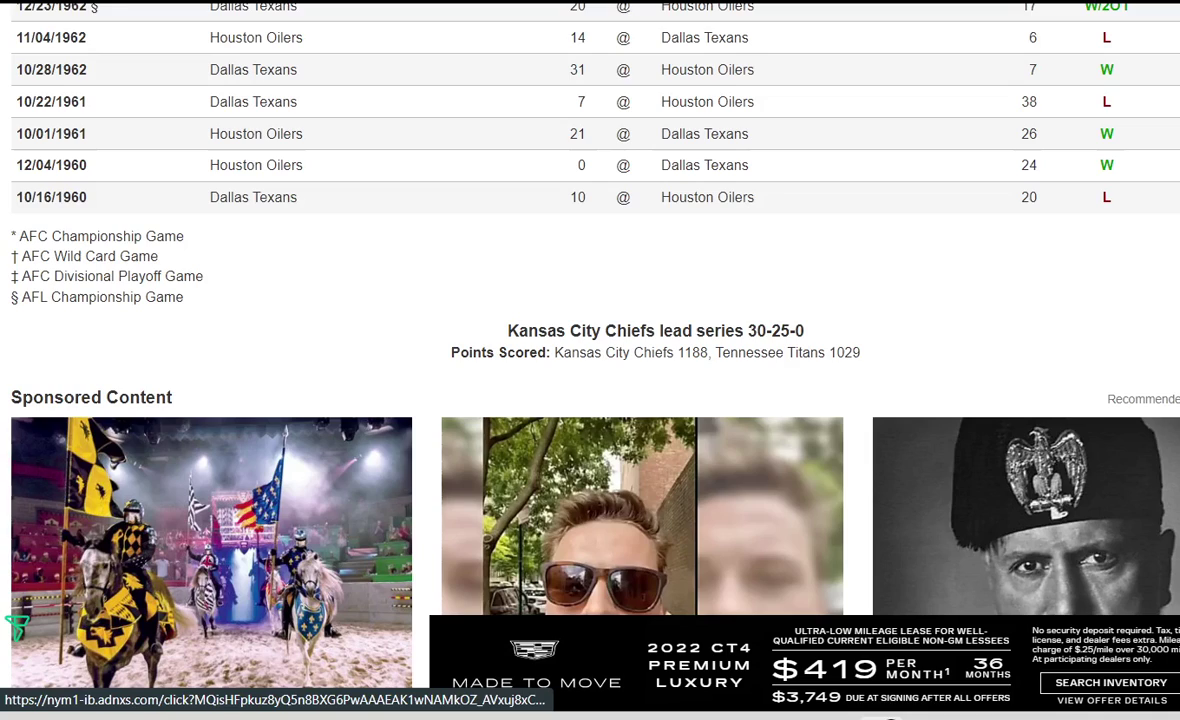
pyautogui.scroll(12, 17, 627)
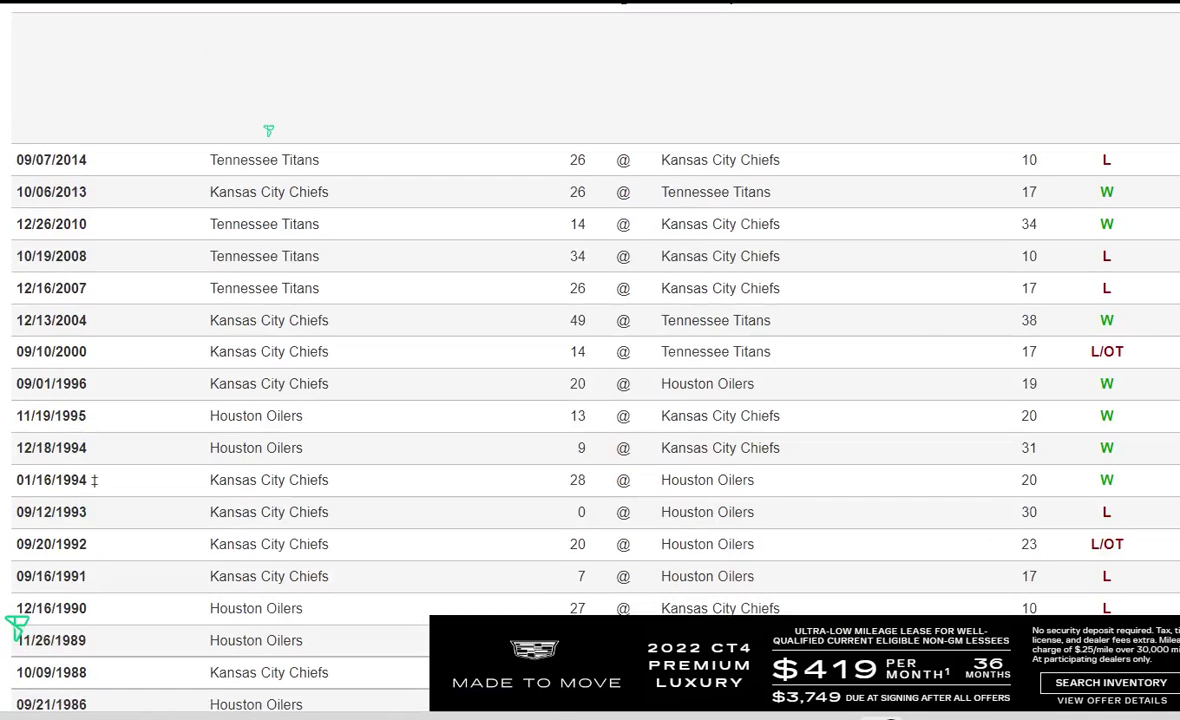
pyautogui.scroll(4, 17, 627)
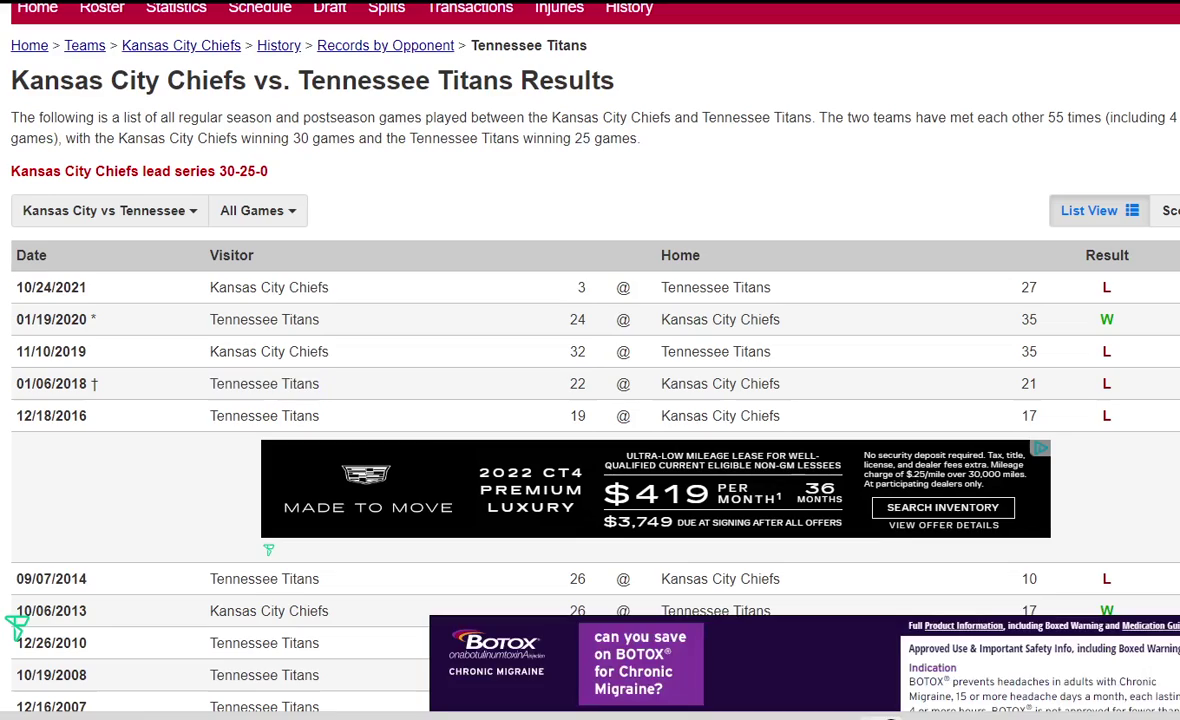
pyautogui.doubleClick(243, 319)
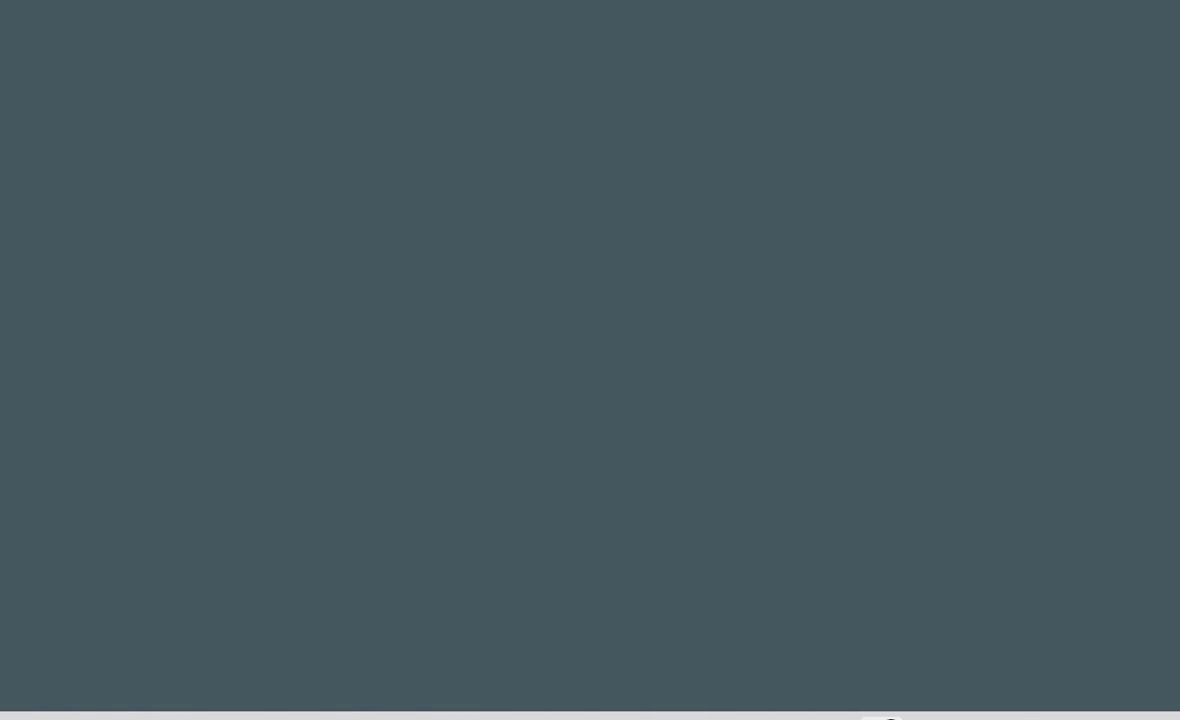
# Search the web for "chiefs titans 2021" and read the Chiefs' passing, rushing and receiving statistics for the October 24 game
pyautogui.write('chiefs tit')
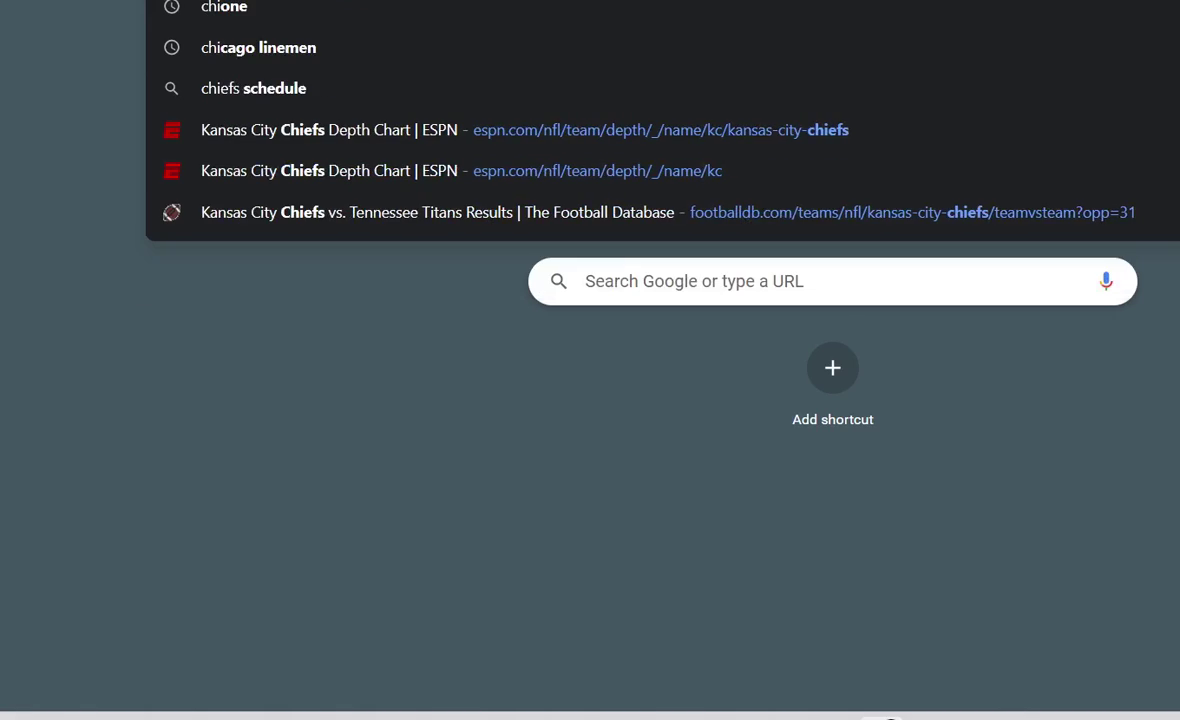
pyautogui.write('asn 2021')
pyautogui.press('Return')
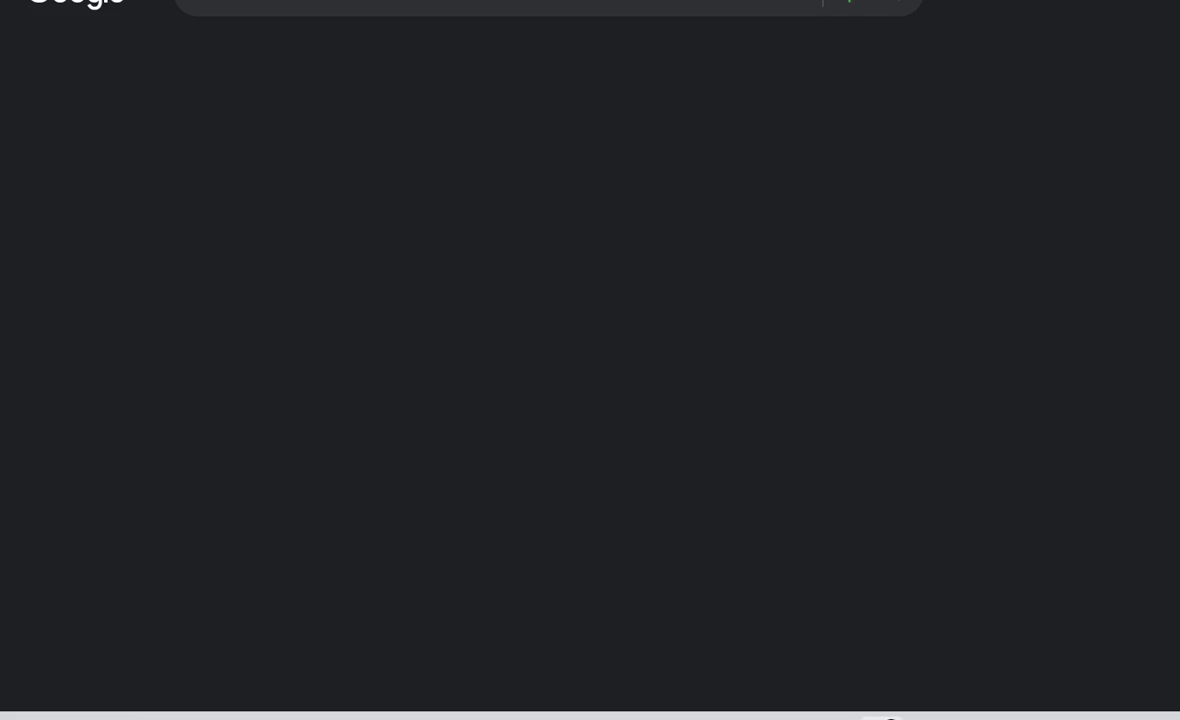
pyautogui.scroll(-6, 544, 360)
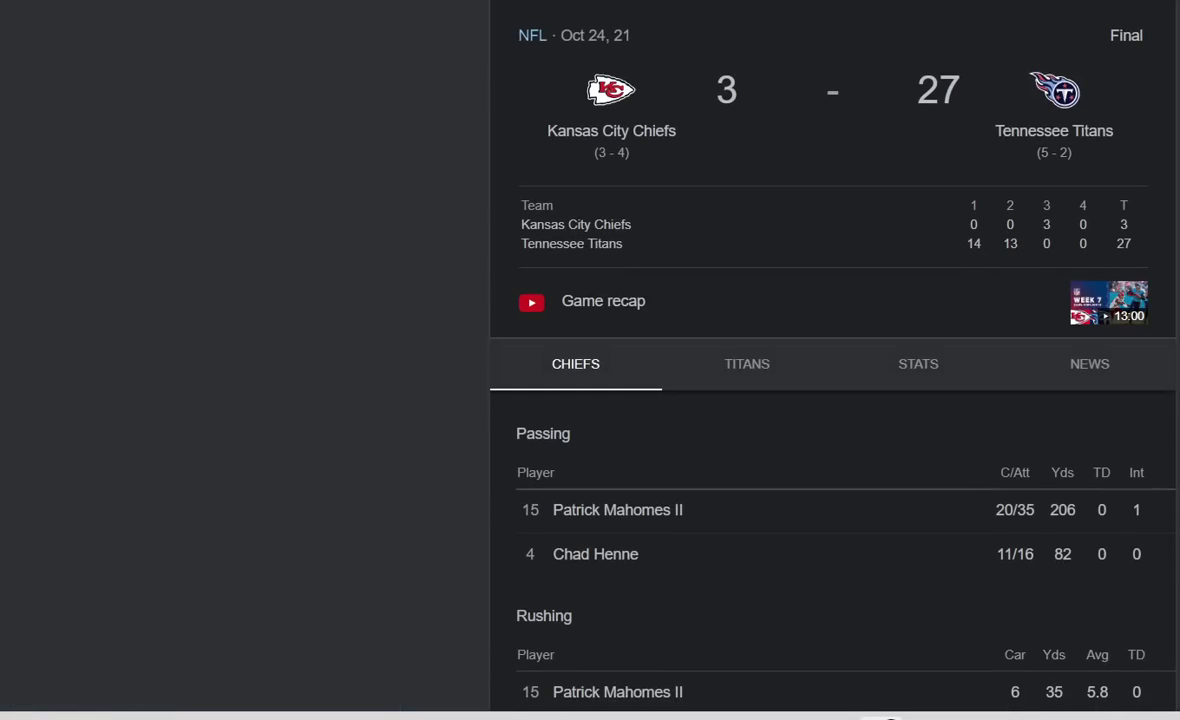
pyautogui.scroll(-1, 833, 360)
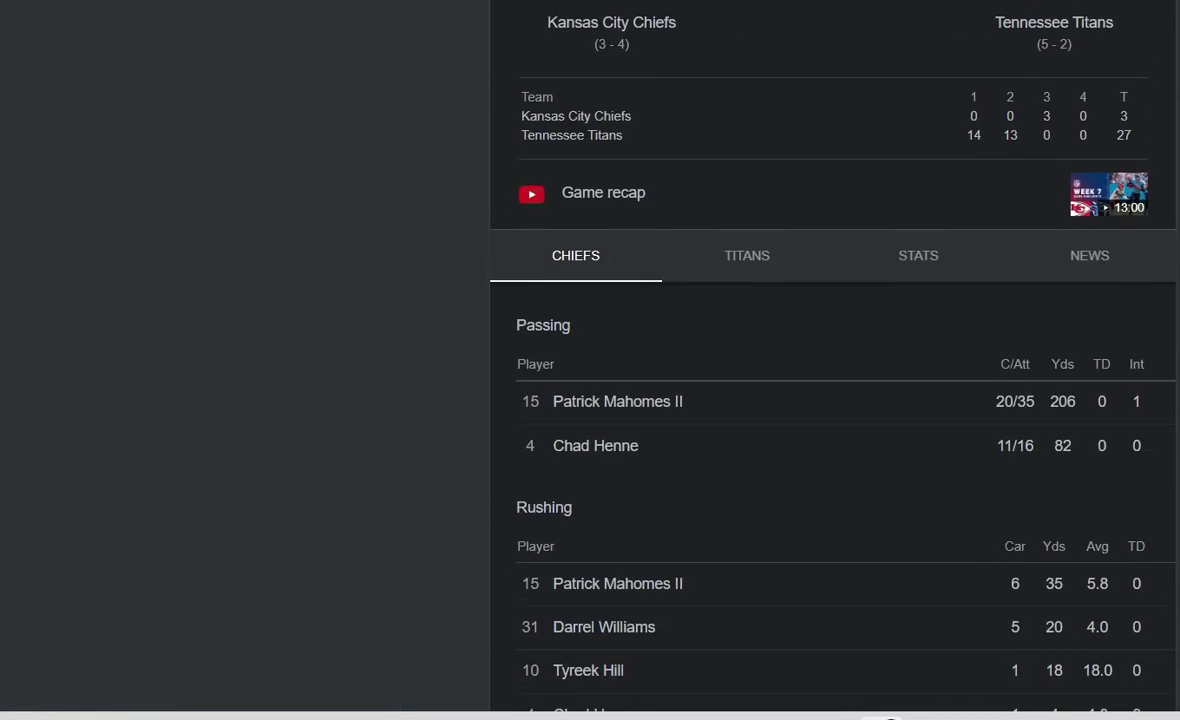
pyautogui.scroll(-1, 833, 360)
pyautogui.scroll(-2, 833, 360)
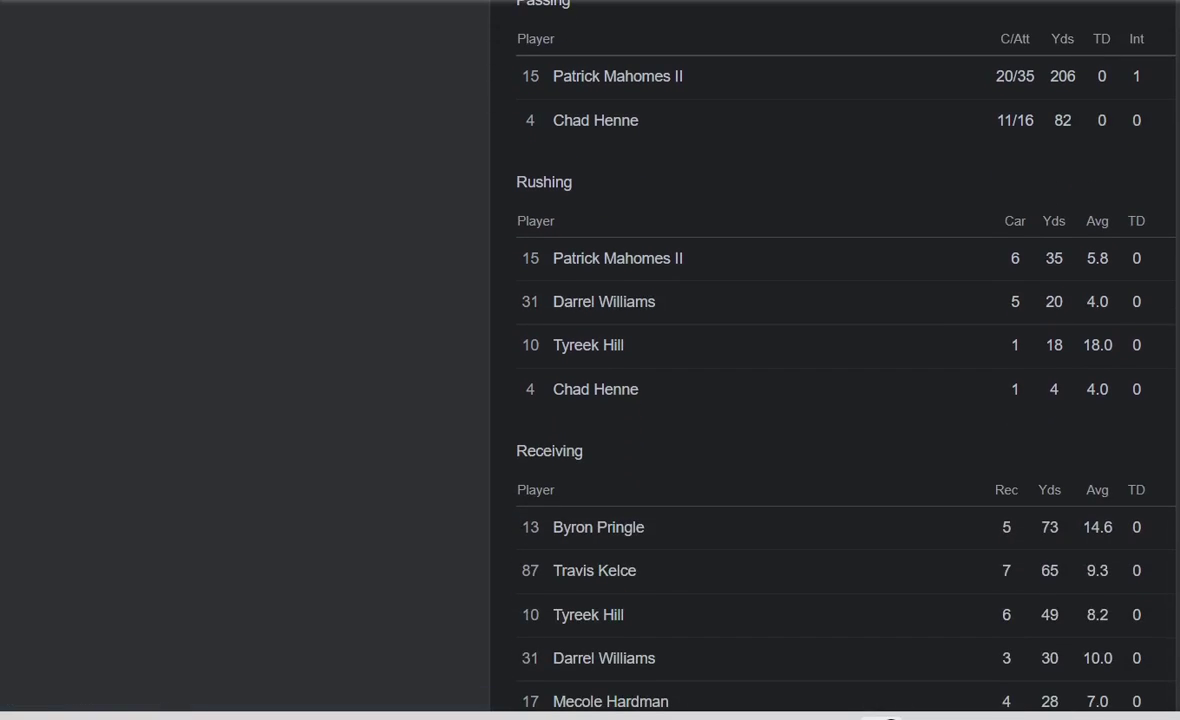
pyautogui.scroll(-3, 833, 360)
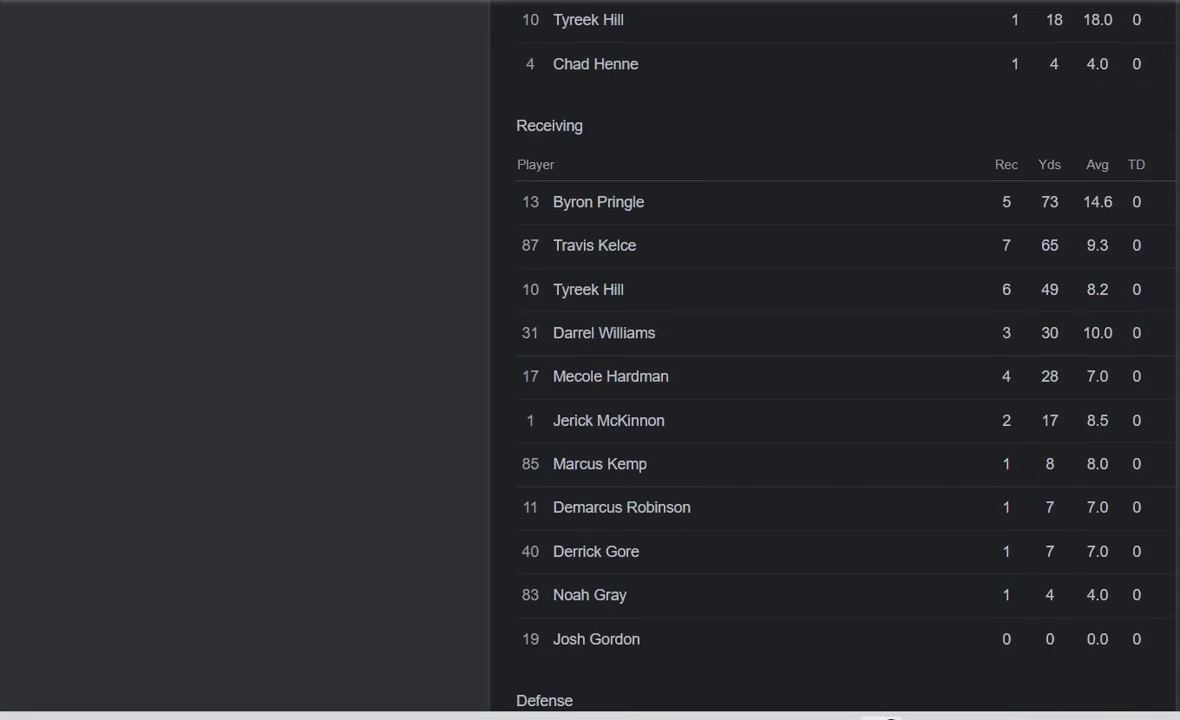
# Show the Titans' player statistics for the October 24, 2021 game and read the passing, rushing and receiving figures
pyautogui.scroll(7, 833, 360)
pyautogui.click(747, 364)
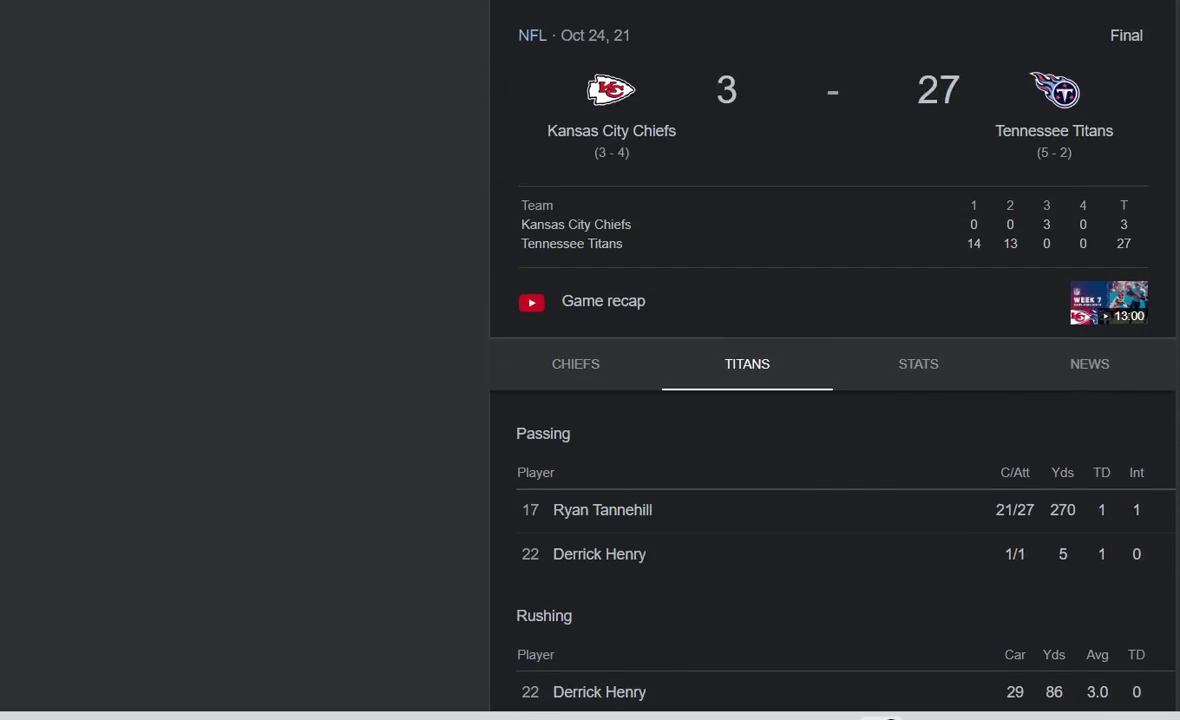
pyautogui.scroll(-2, 833, 360)
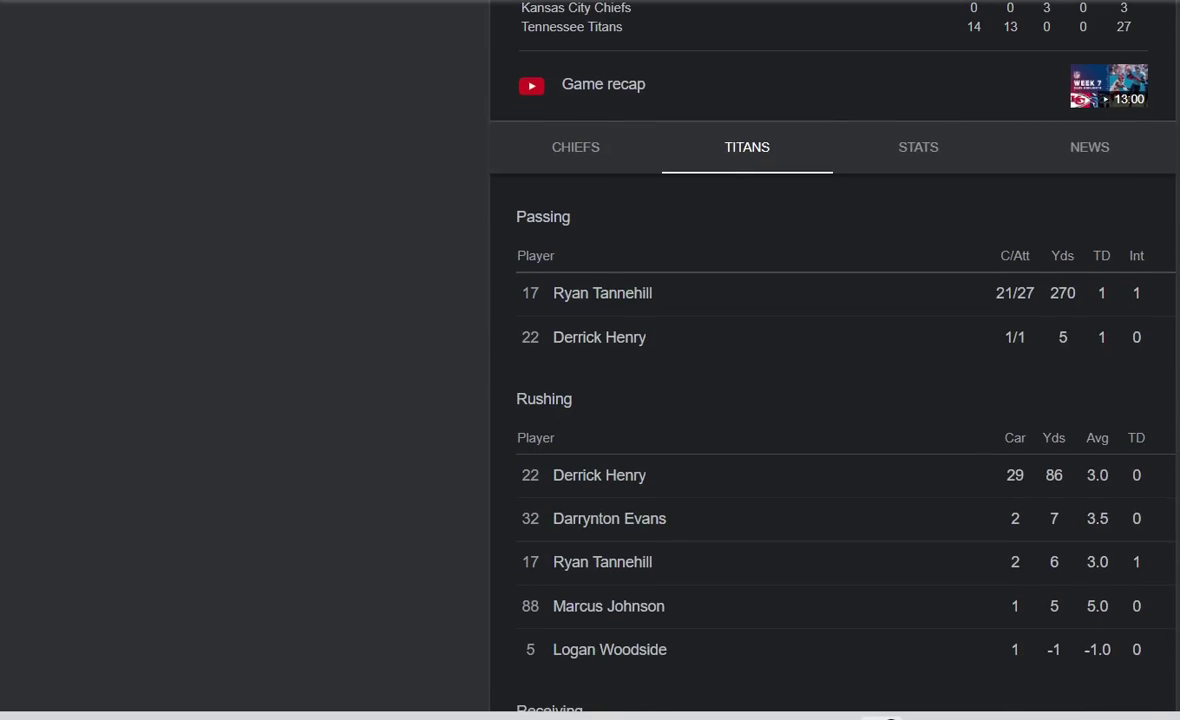
pyautogui.scroll(-2, 833, 360)
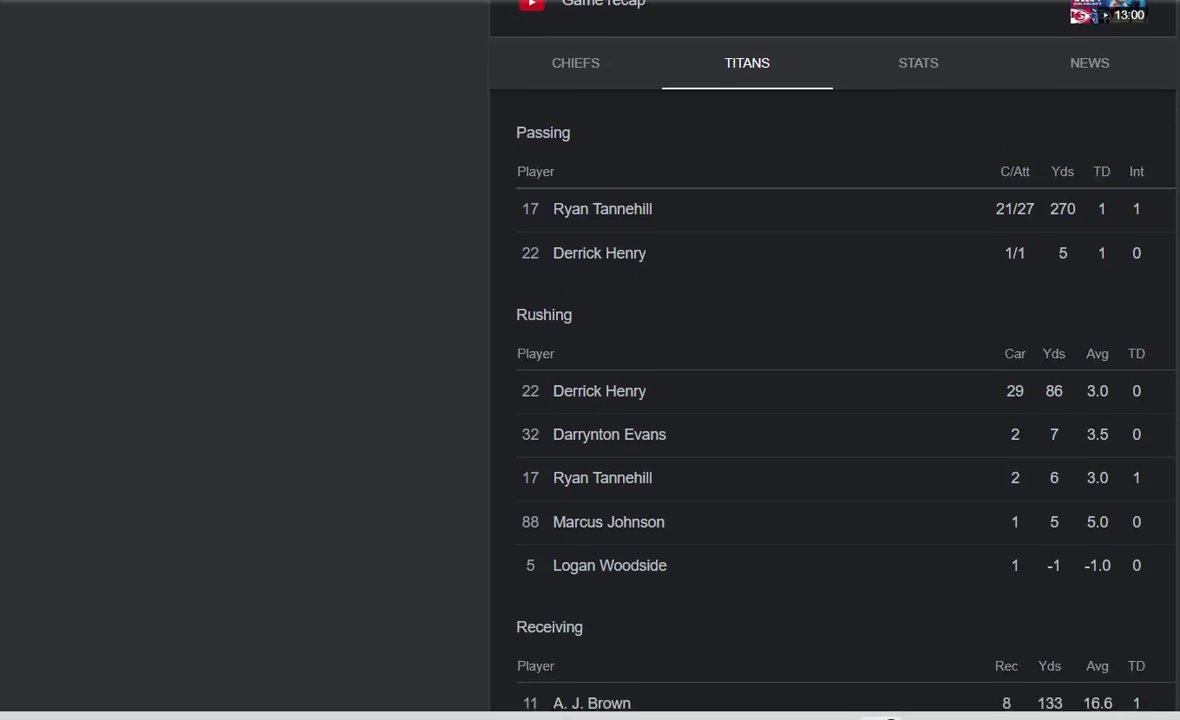
pyautogui.scroll(-3, 833, 360)
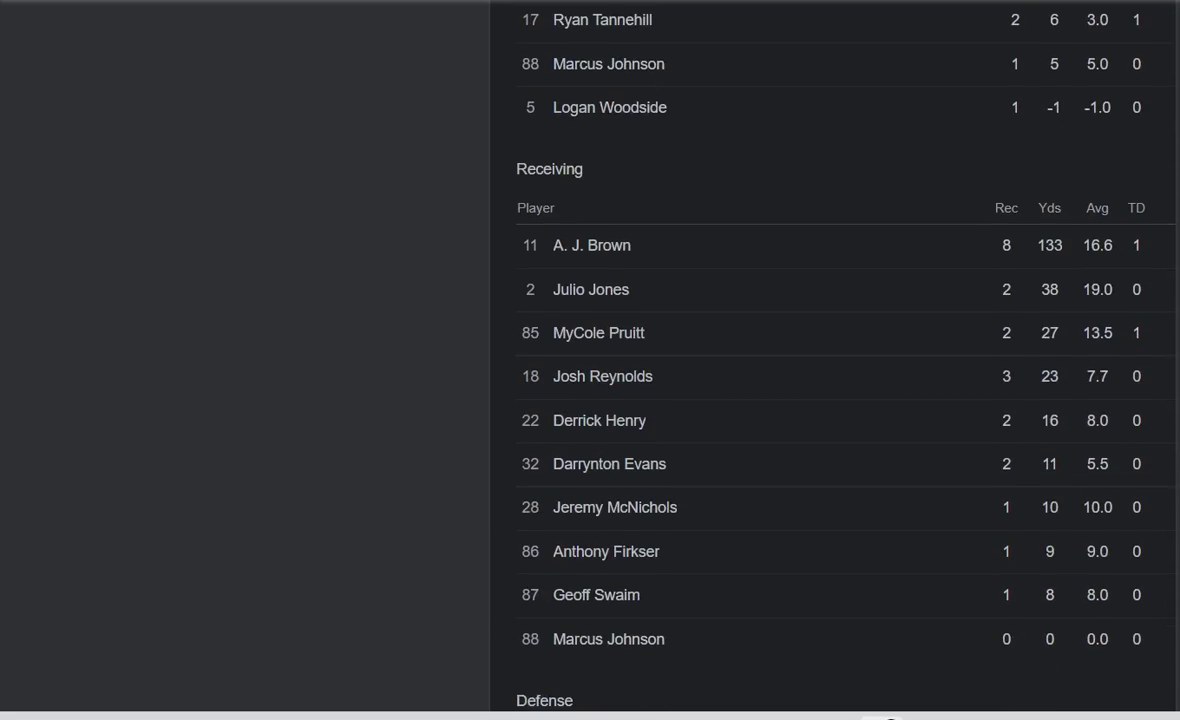
pyautogui.scroll(-4, 833, 360)
pyautogui.scroll(10, 833, 360)
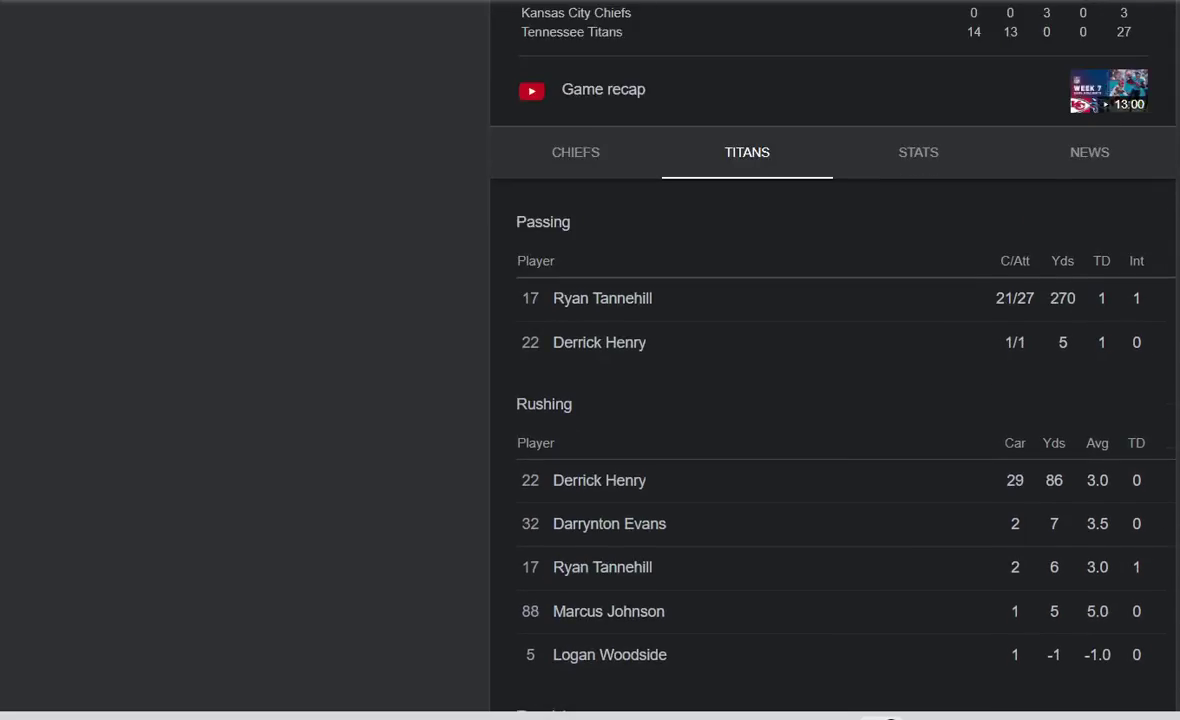
# Go back to the Chiefs' player statistics, look through receiving and defense, and compare them with the Titans' figures
pyautogui.click(576, 255)
pyautogui.scroll(-10, 833, 360)
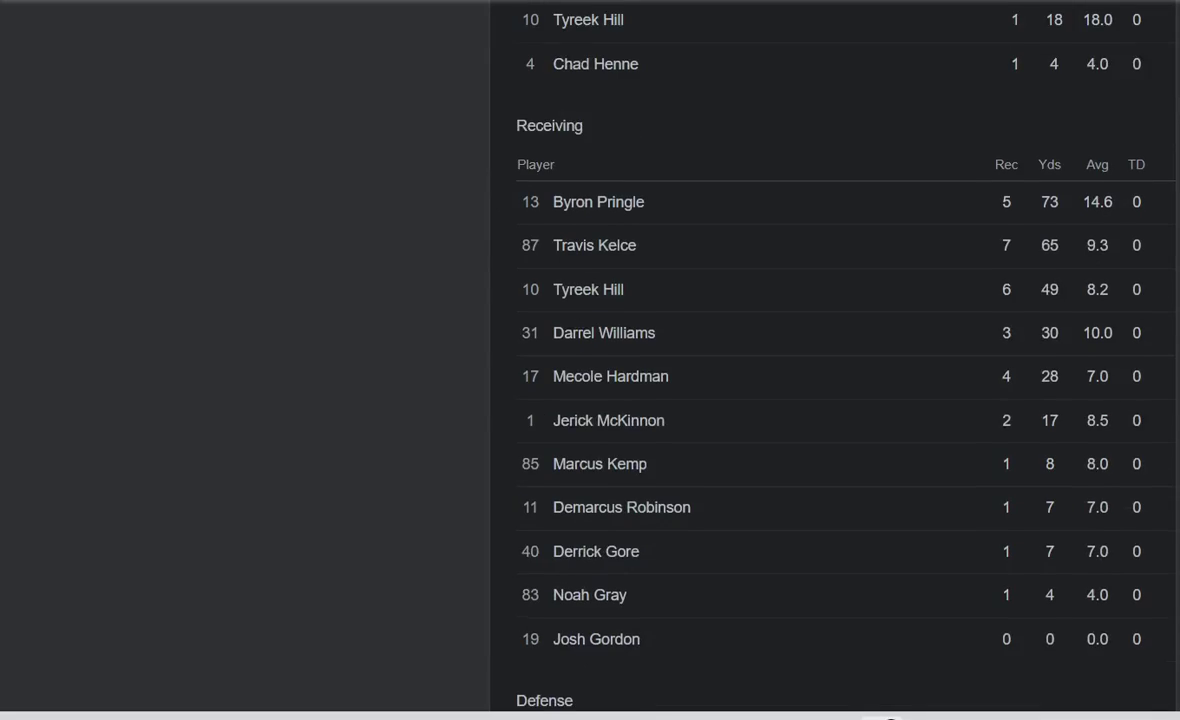
pyautogui.scroll(-6, 833, 360)
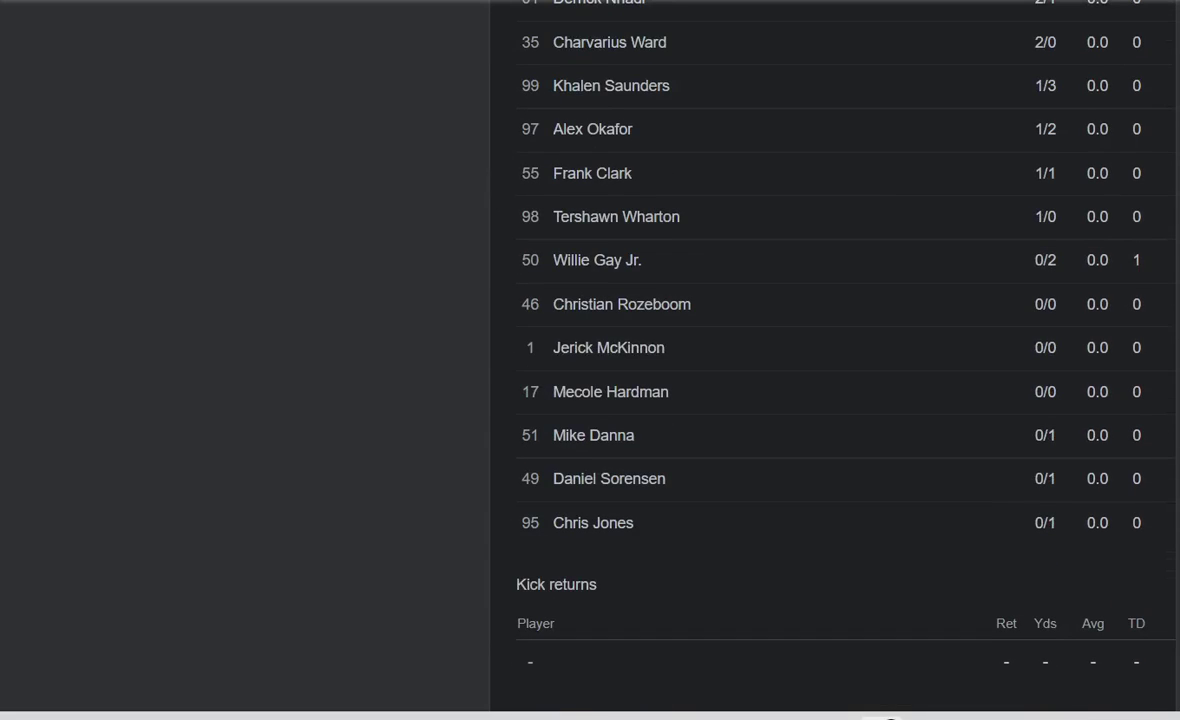
pyautogui.scroll(12, 833, 360)
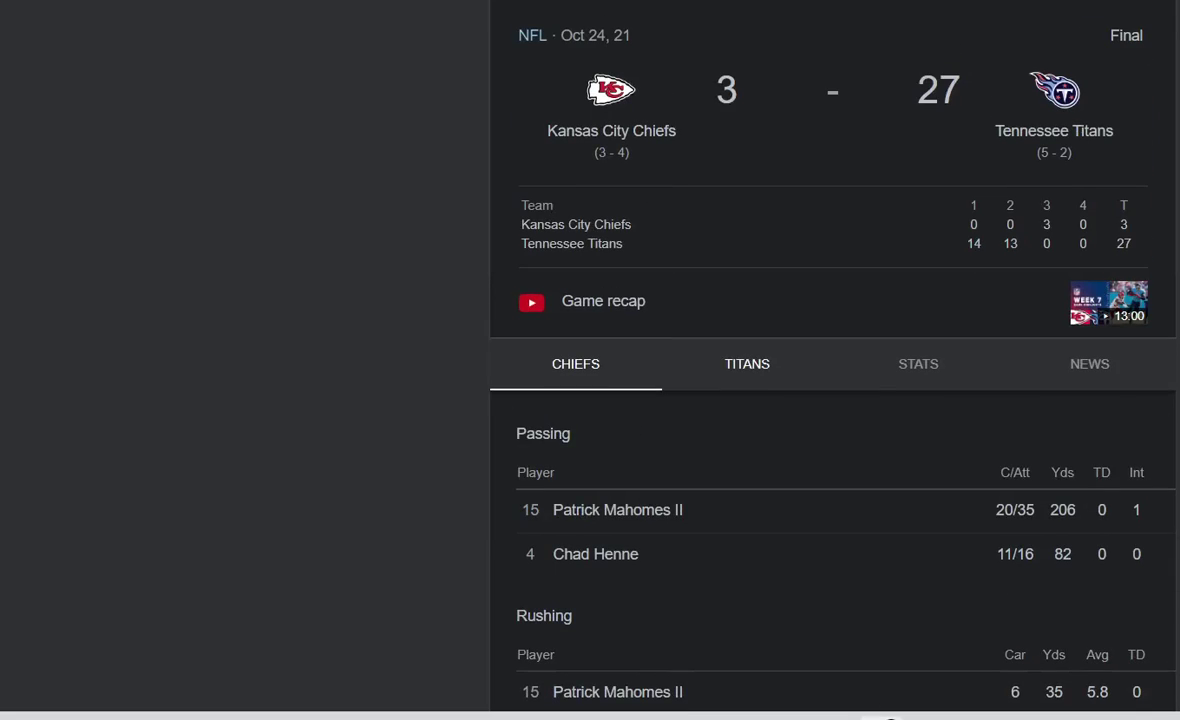
pyautogui.click(747, 364)
pyautogui.click(576, 364)
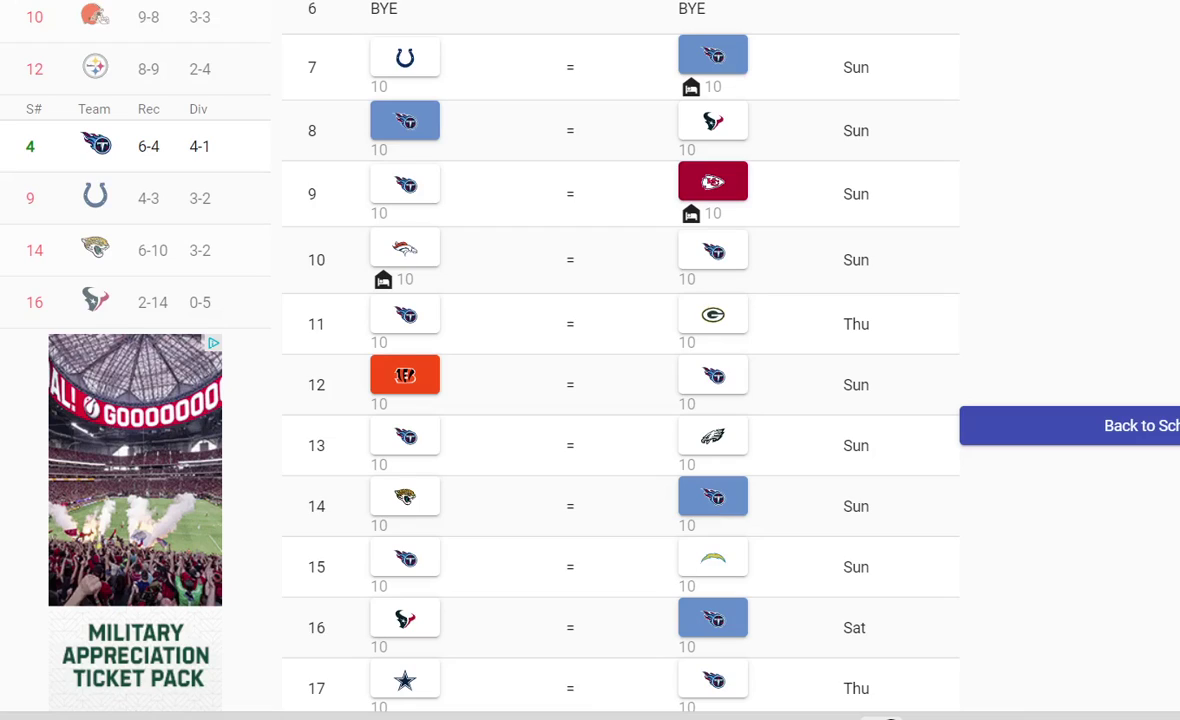
# Review the winners picked in the Titans' schedule from week 1 through week 17, including the week 9 Chiefs game
pyautogui.scroll(4, 544, 329)
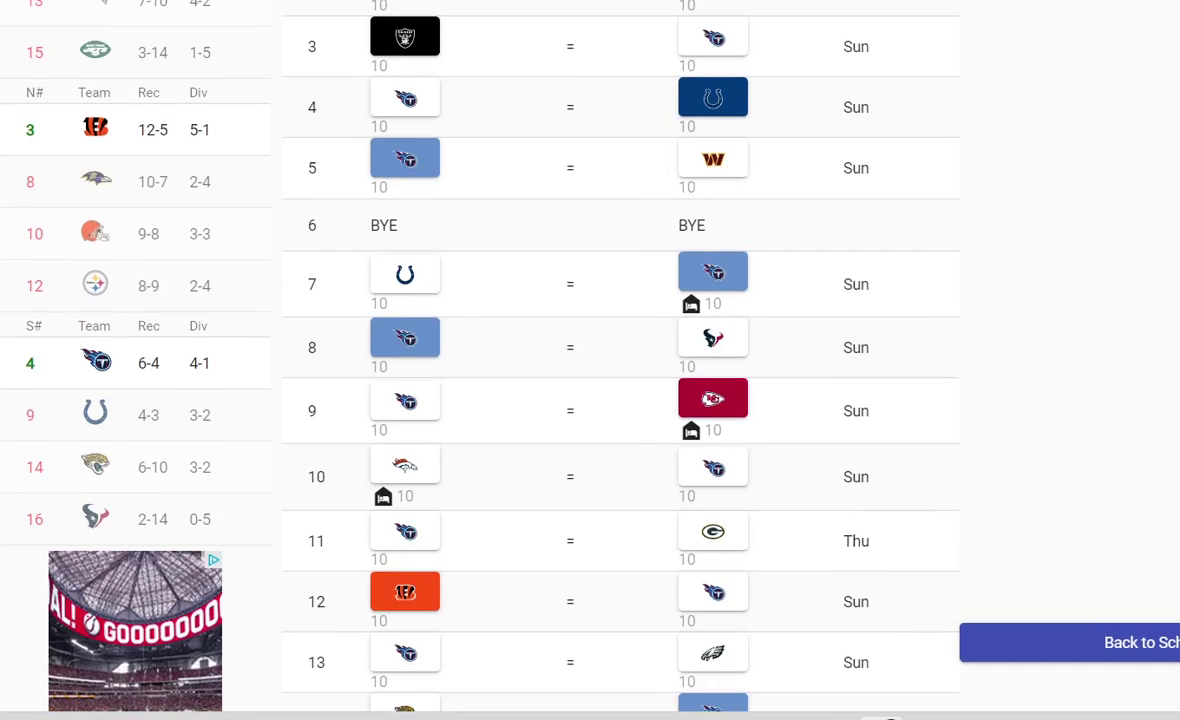
pyautogui.scroll(2, 544, 329)
pyautogui.scroll(-6, 544, 329)
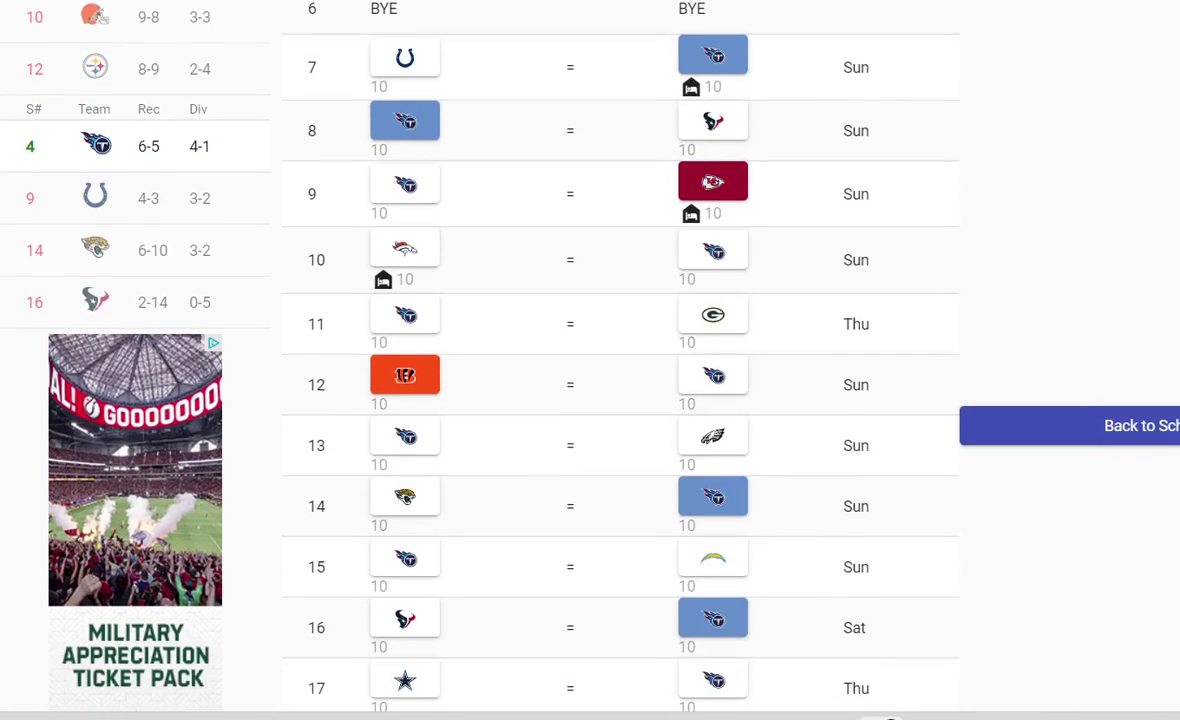
pyautogui.scroll(4, 544, 329)
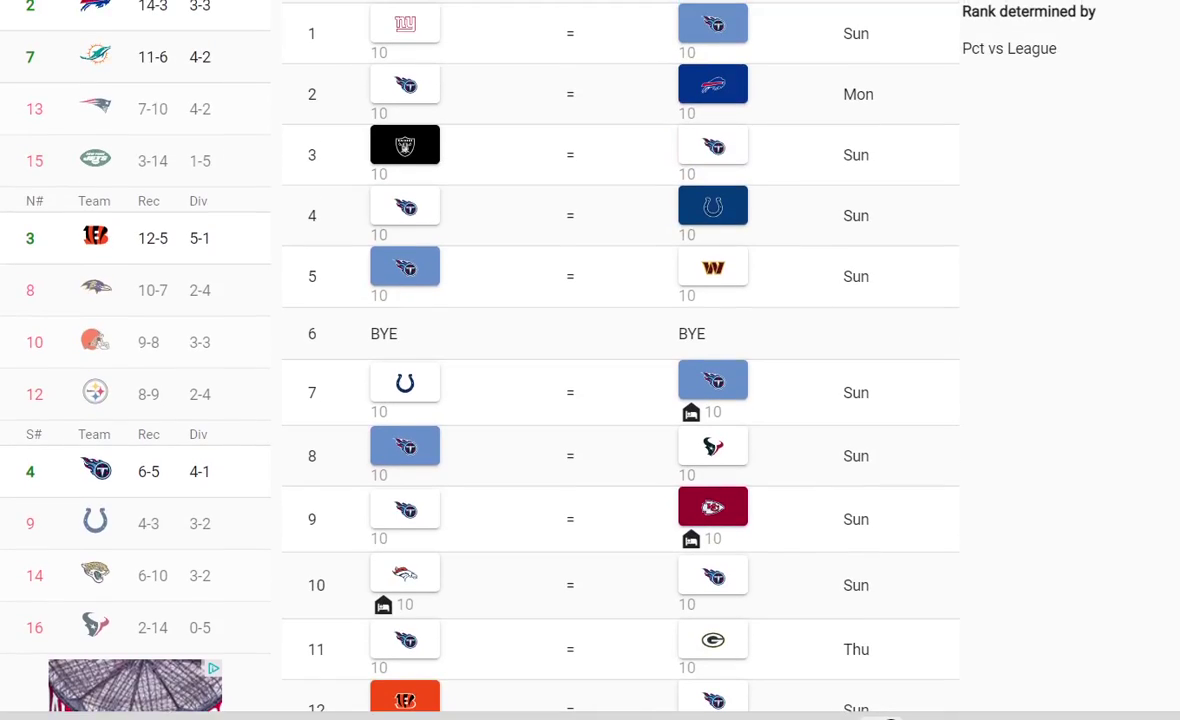
pyautogui.scroll(1, 544, 329)
pyautogui.scroll(-4, 544, 329)
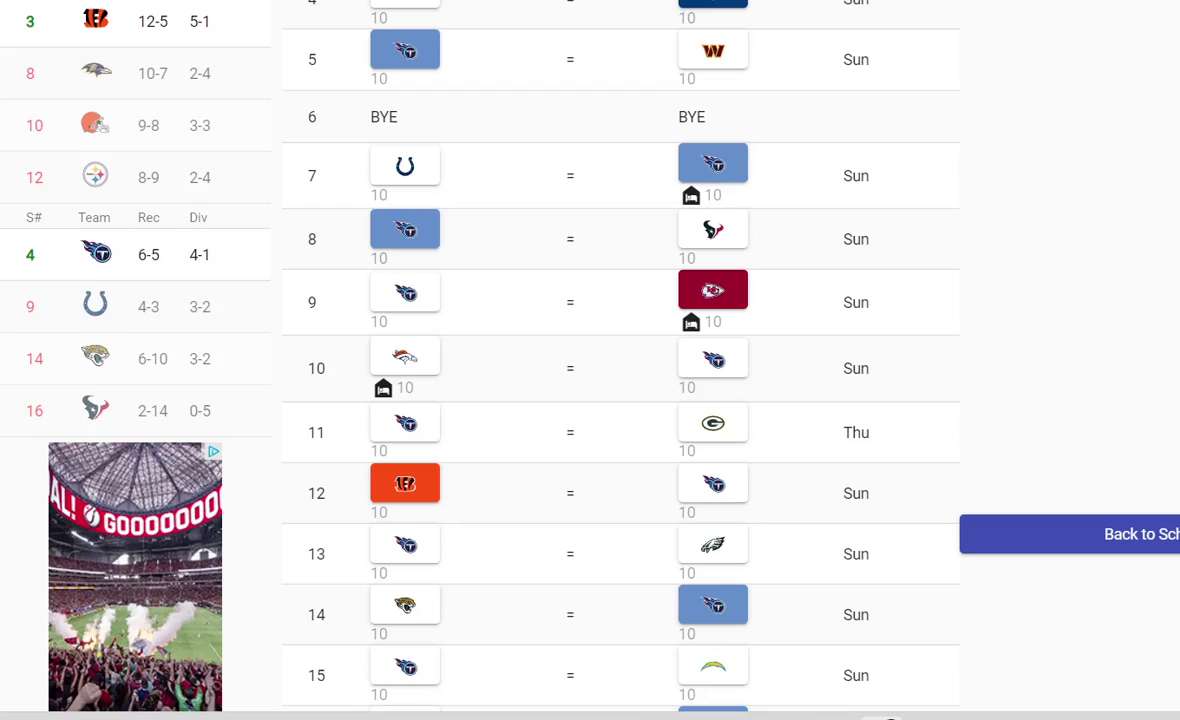
pyautogui.click(570, 302)
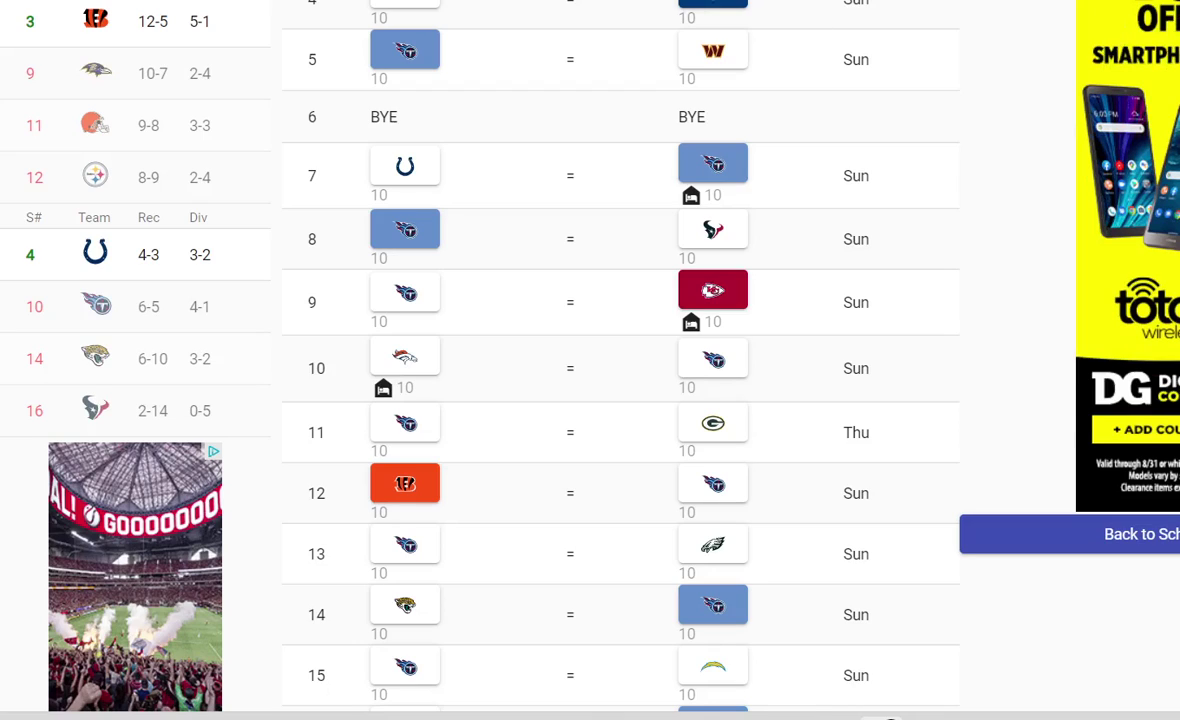
# Look over the Titans' schedule and pick the Denver Broncos to win the week 10 game against the Titans
pyautogui.scroll(-1, 590, 360)
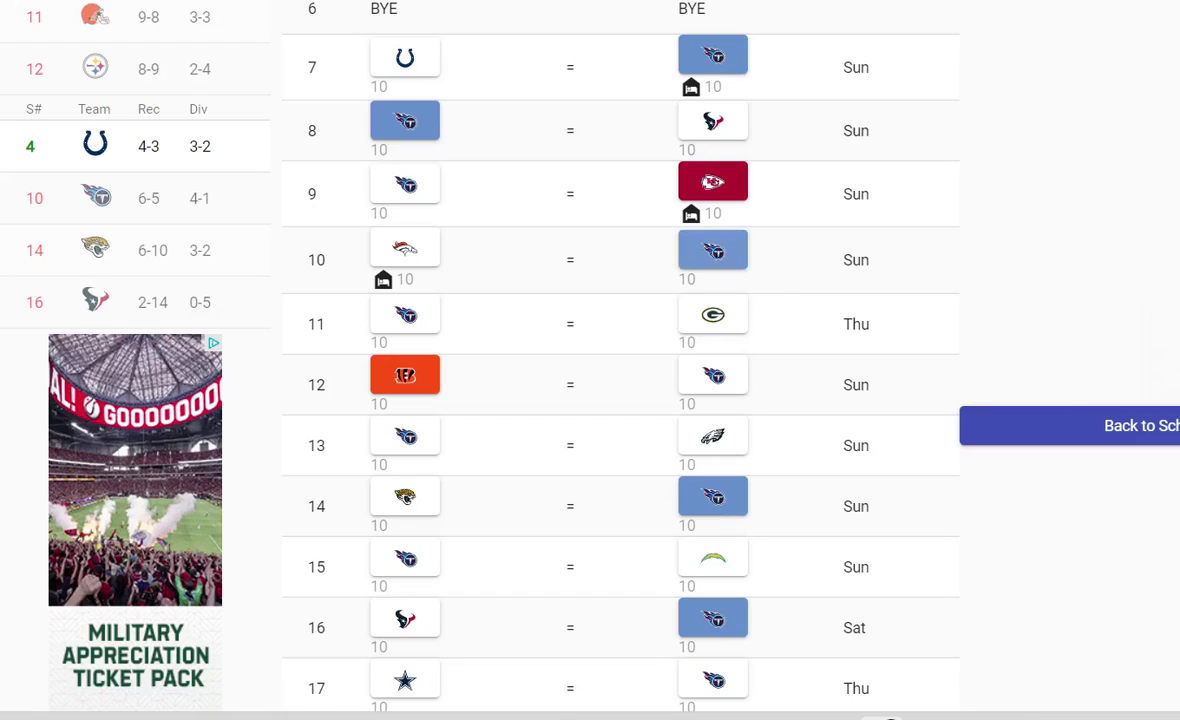
pyautogui.scroll(1, 716, 258)
pyautogui.scroll(2, 620, 360)
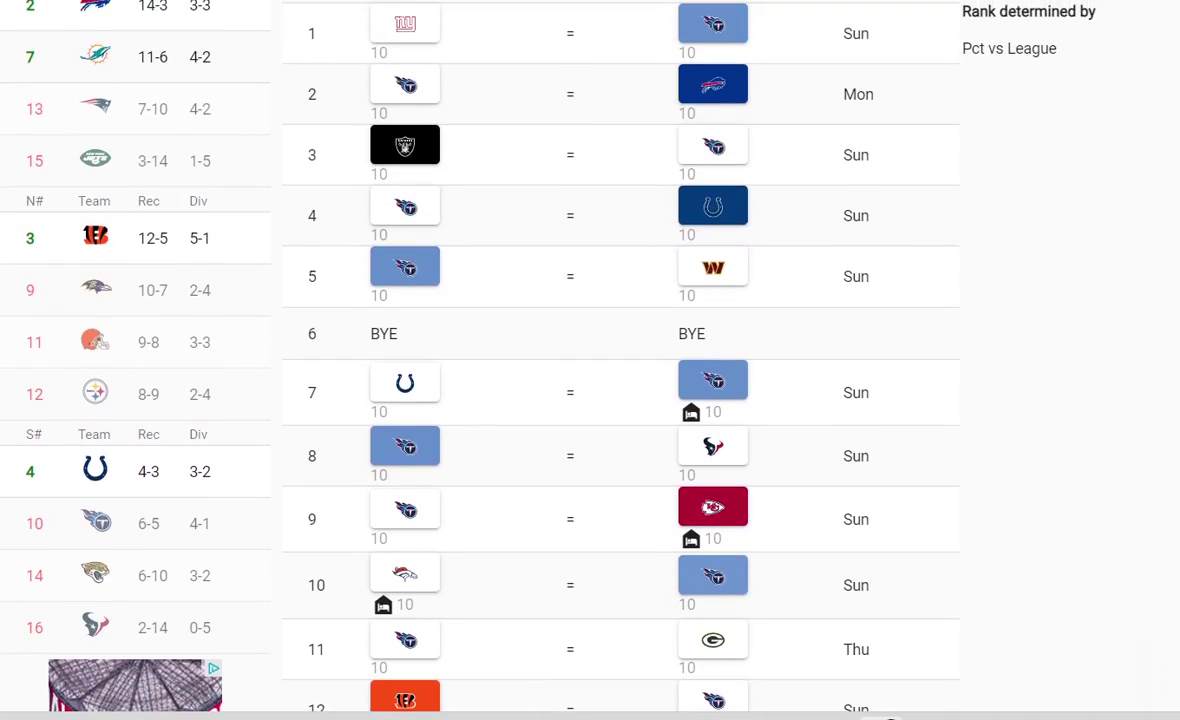
pyautogui.scroll(1, 620, 360)
pyautogui.scroll(-2, 620, 360)
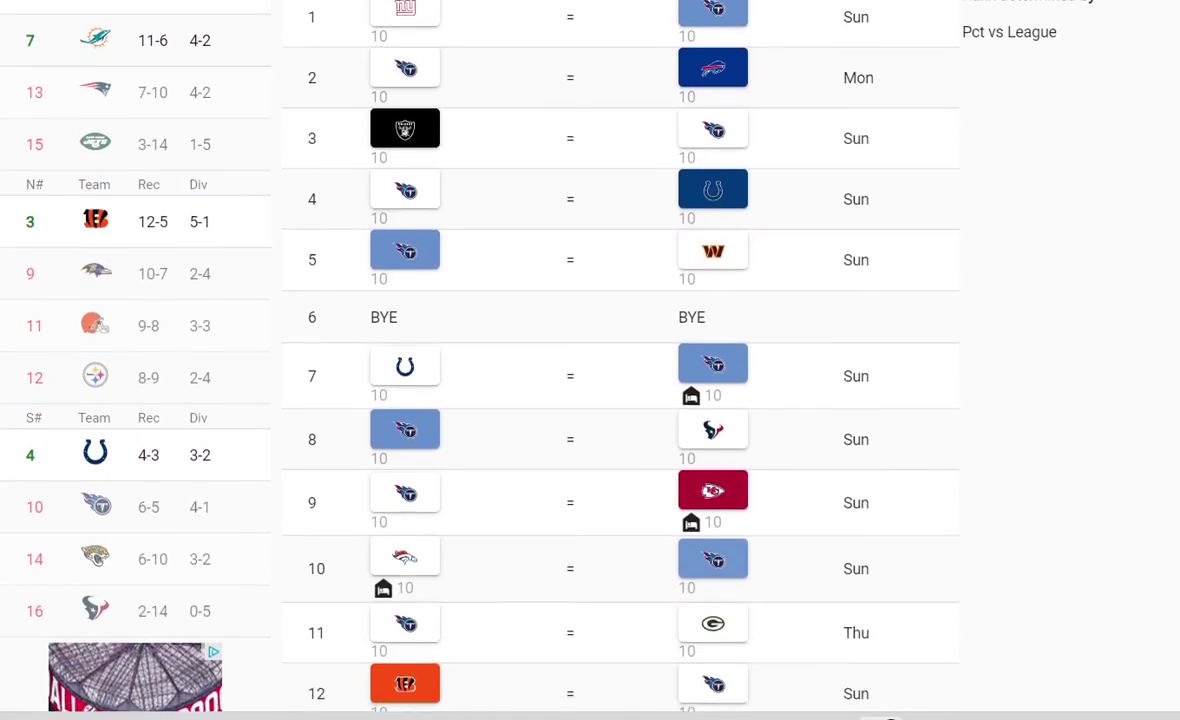
pyautogui.scroll(-1, 620, 360)
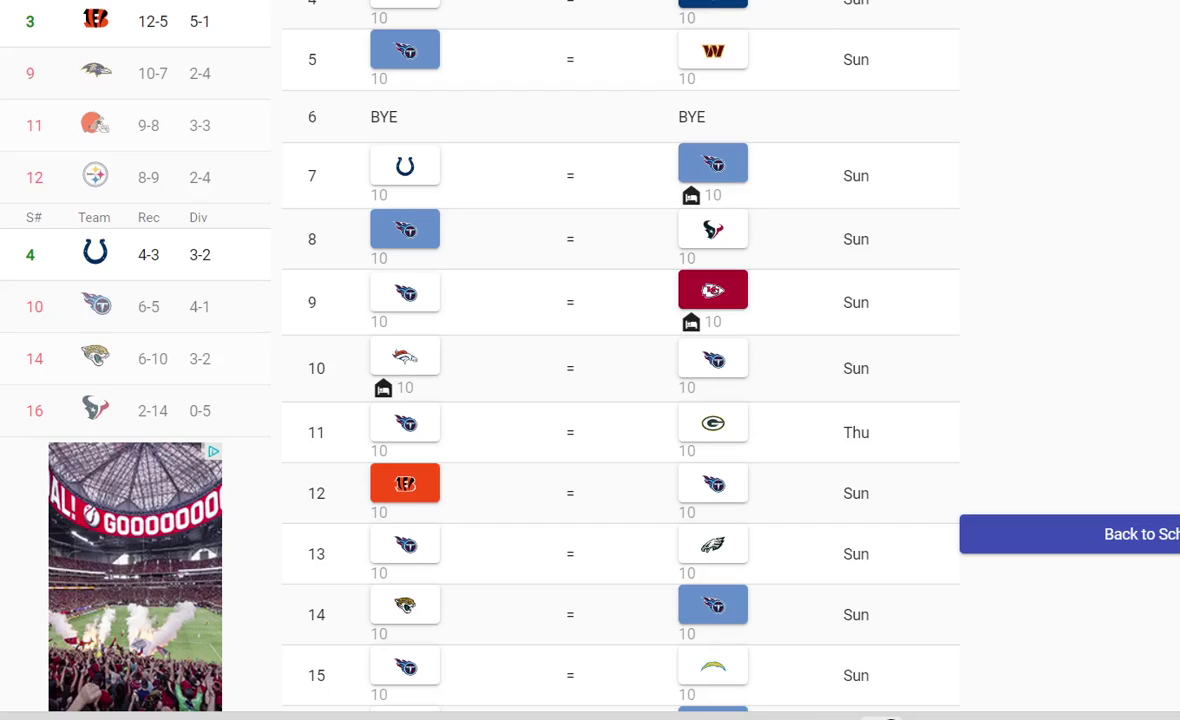
pyautogui.click(405, 357)
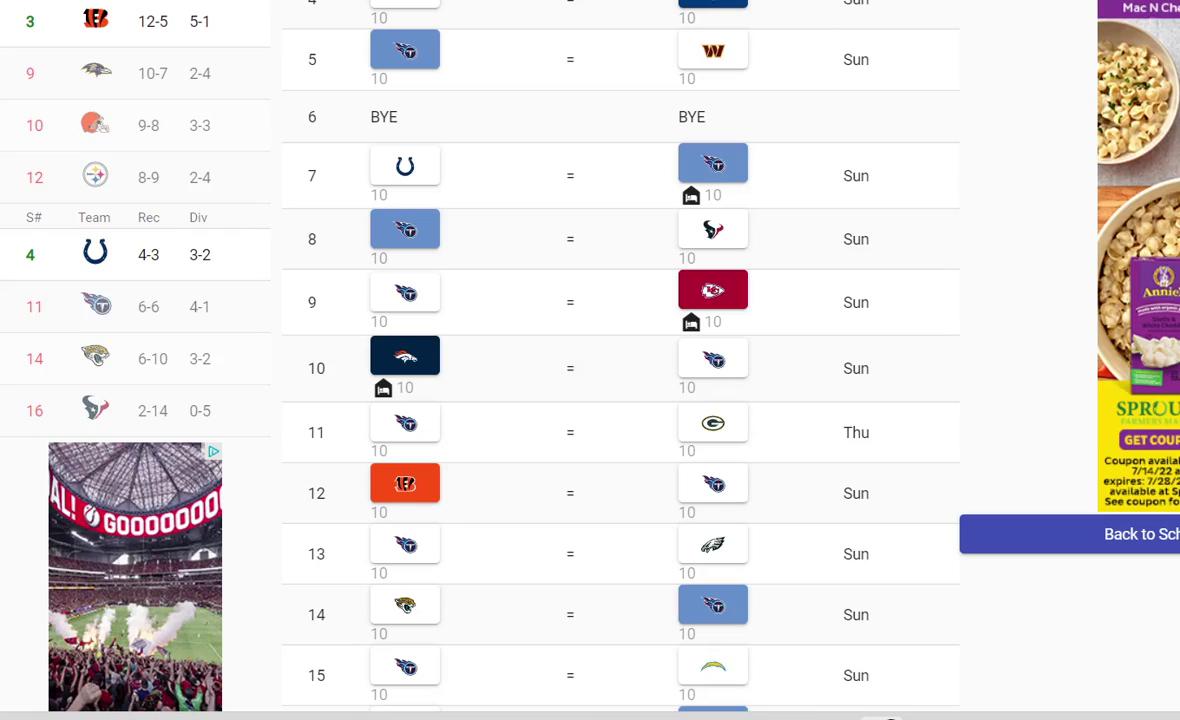
# Check the Titans' record and remaining games, and pick the Titans to win the week 11 game against the Green Bay Packers
pyautogui.scroll(-3, 544, 330)
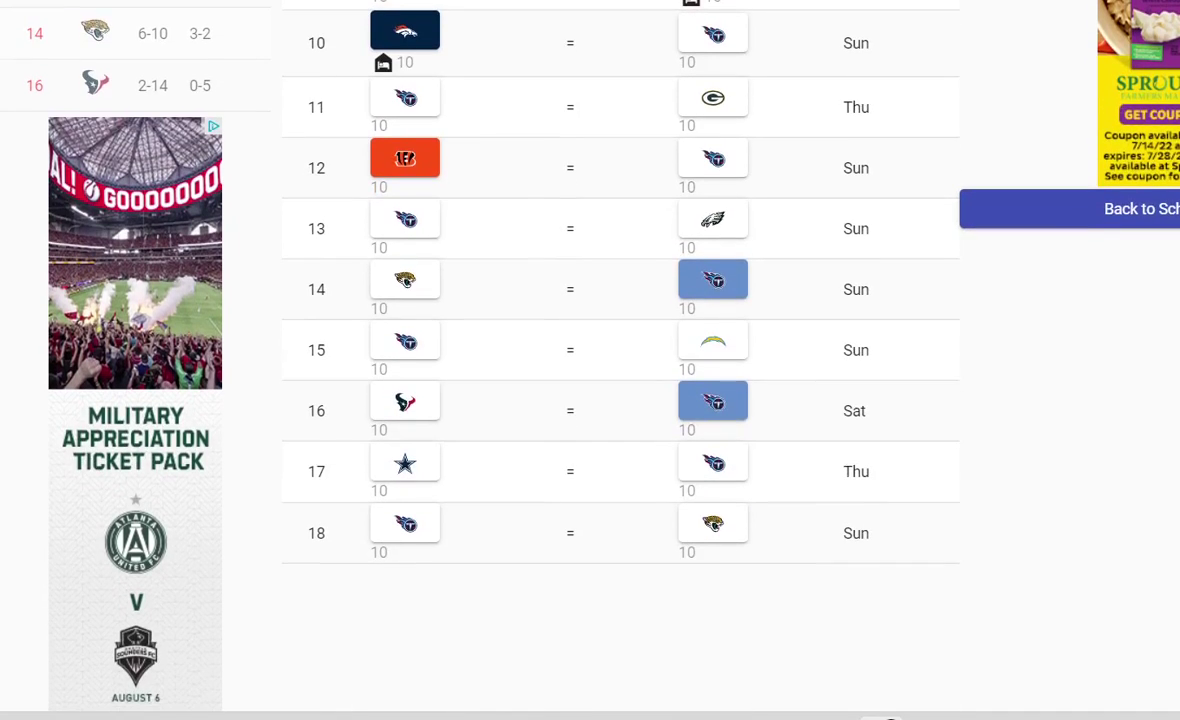
pyautogui.scroll(2, 544, 330)
pyautogui.scroll(3, 620, 340)
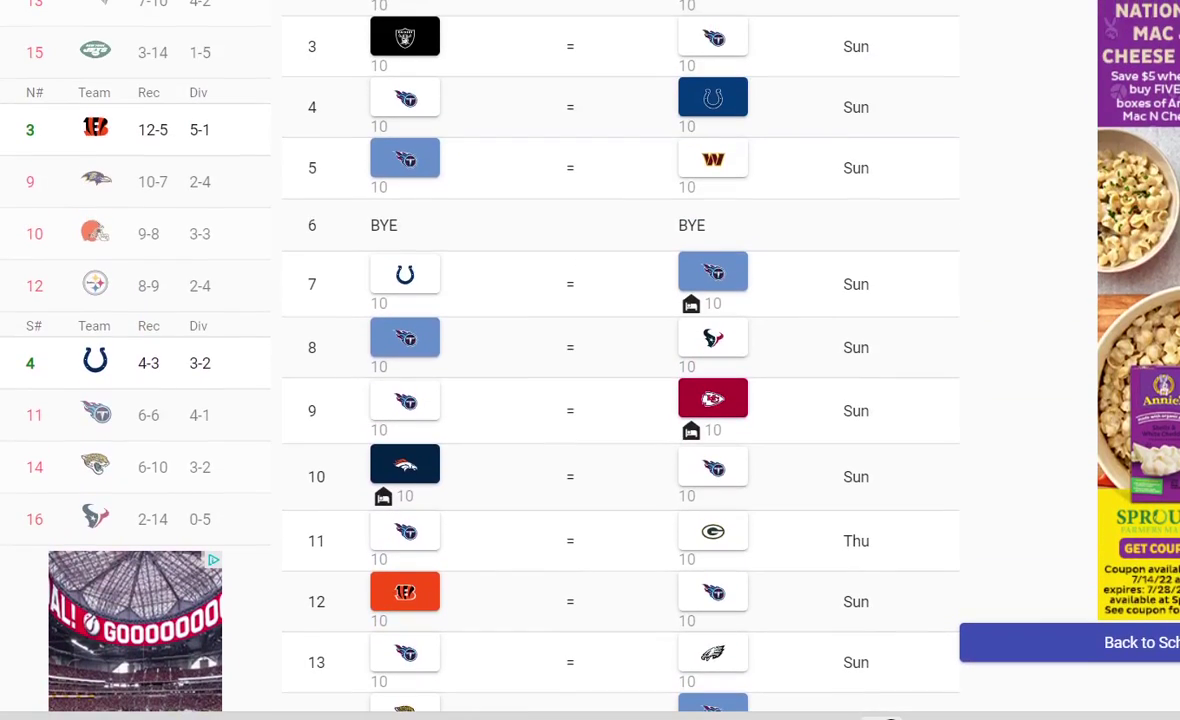
pyautogui.scroll(-2, 544, 330)
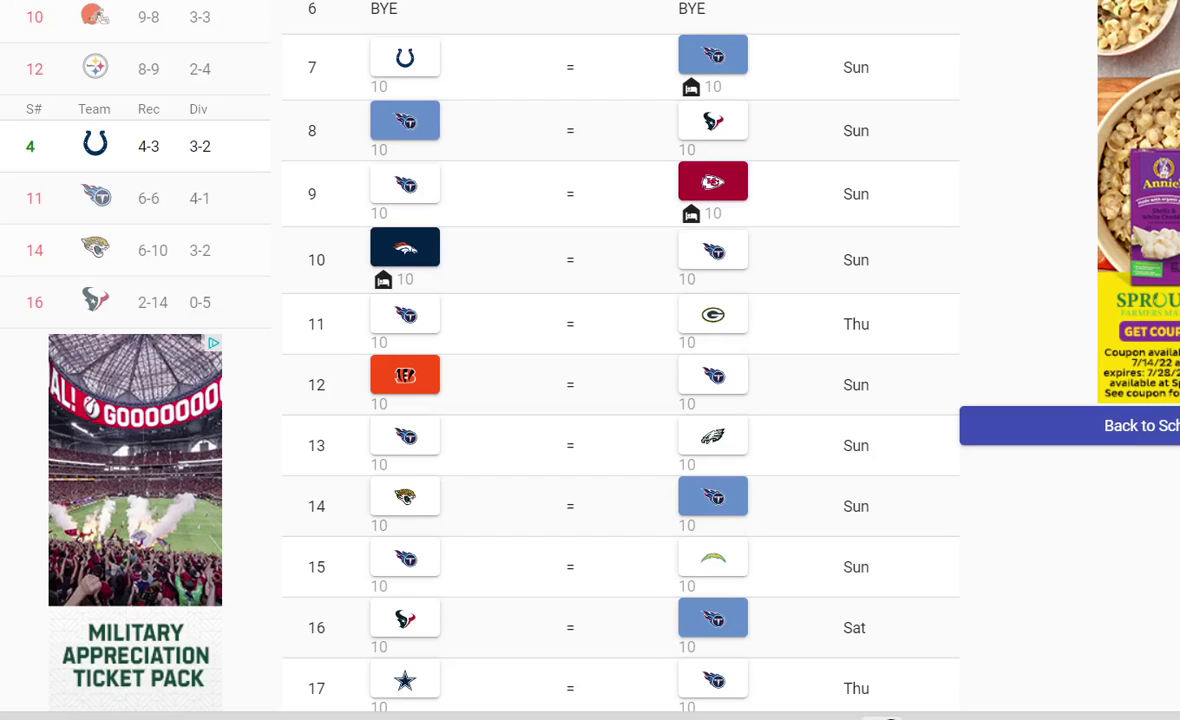
pyautogui.scroll(6, 544, 360)
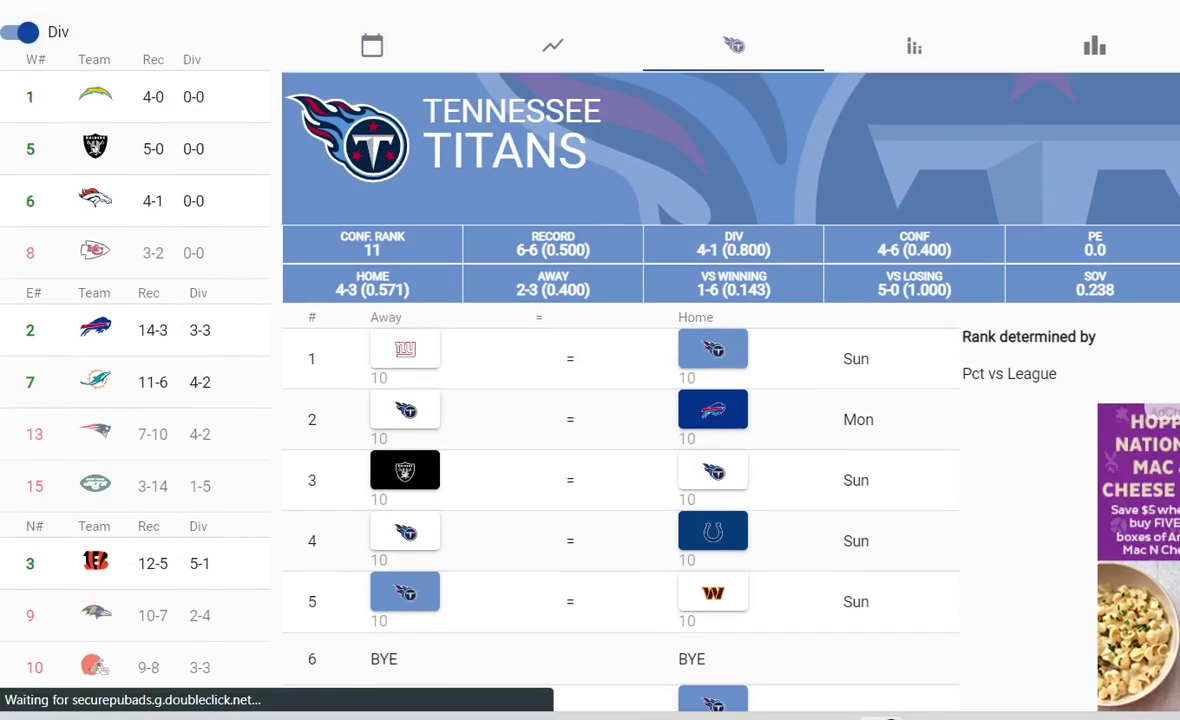
pyautogui.scroll(-6, 620, 360)
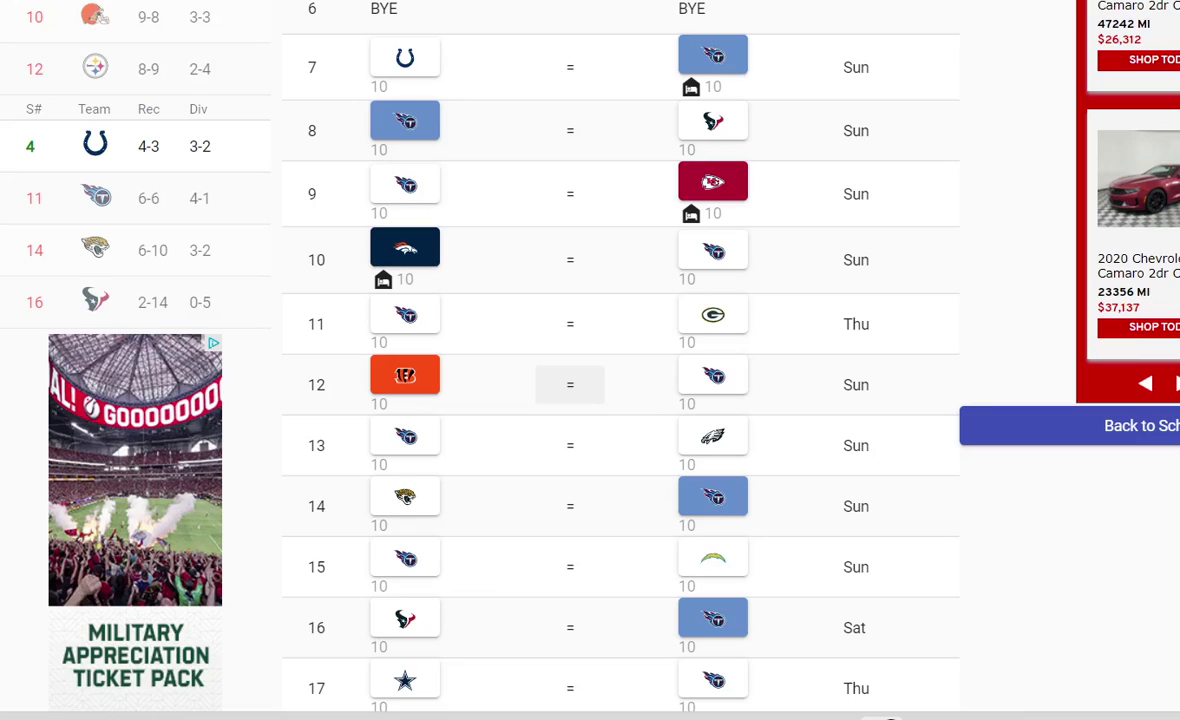
pyautogui.click(405, 314)
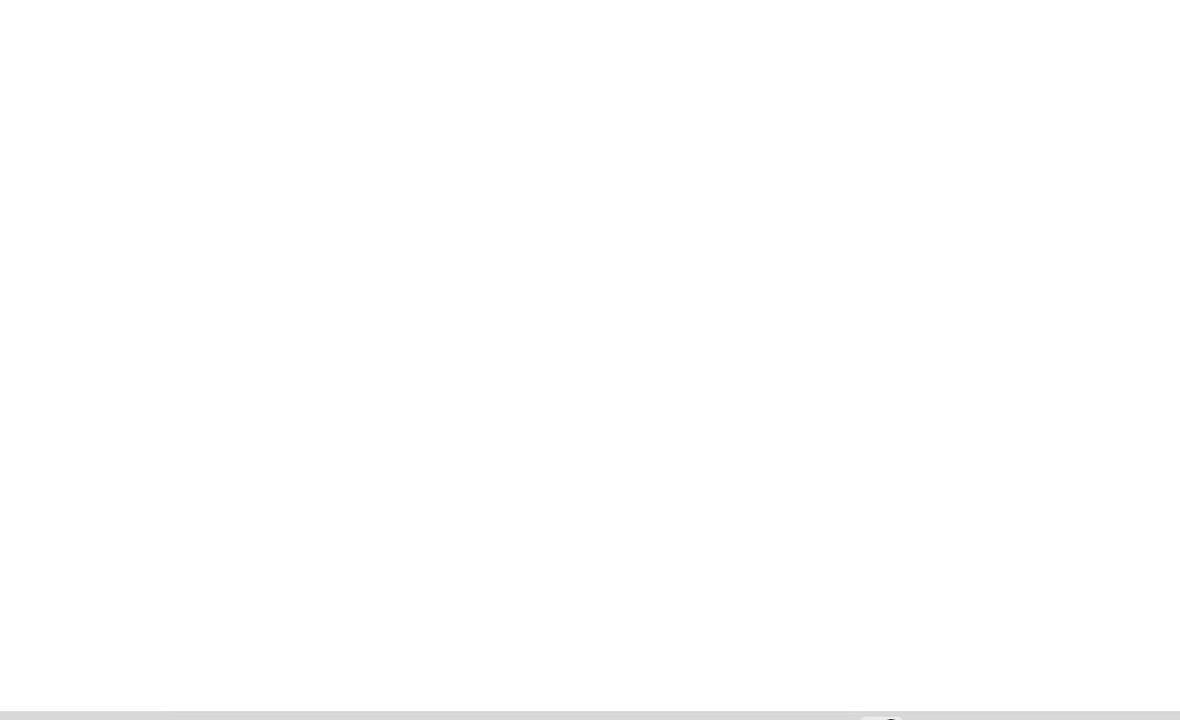
# Switch to the Pro-Football-Reference Team Defense table and sort it by rushing yards allowed, fewest first
pyautogui.scroll(-3, 140, 394)
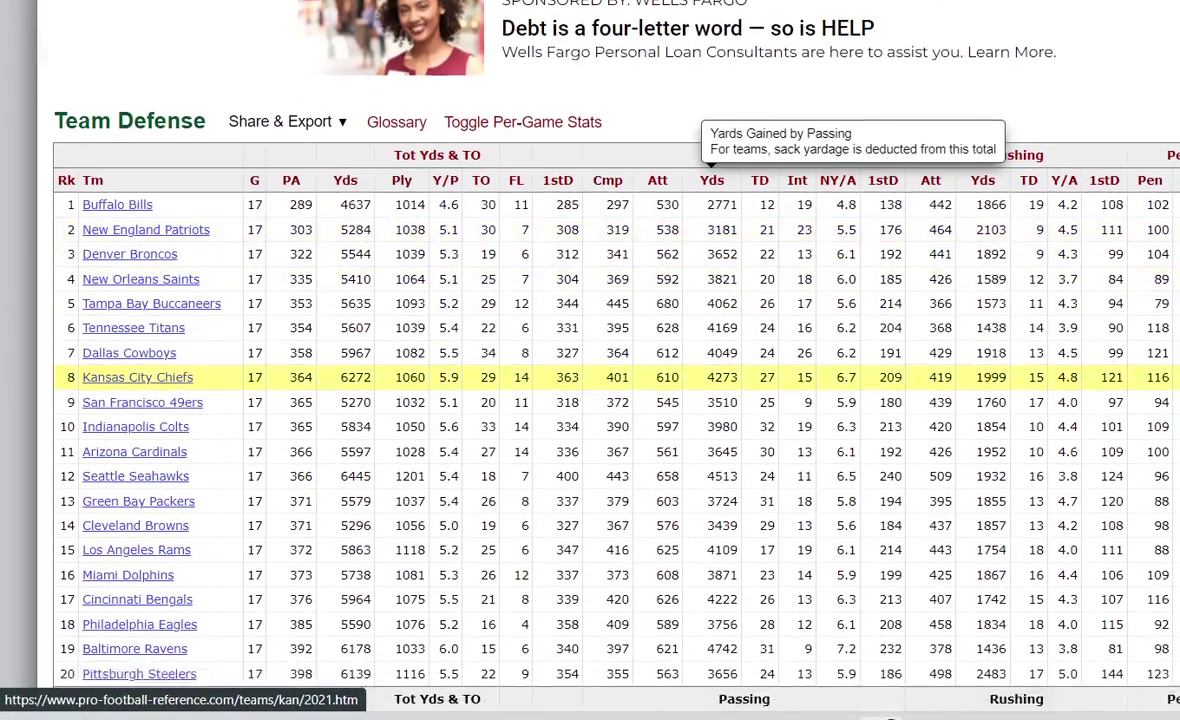
pyautogui.scroll(-1, 140, 300)
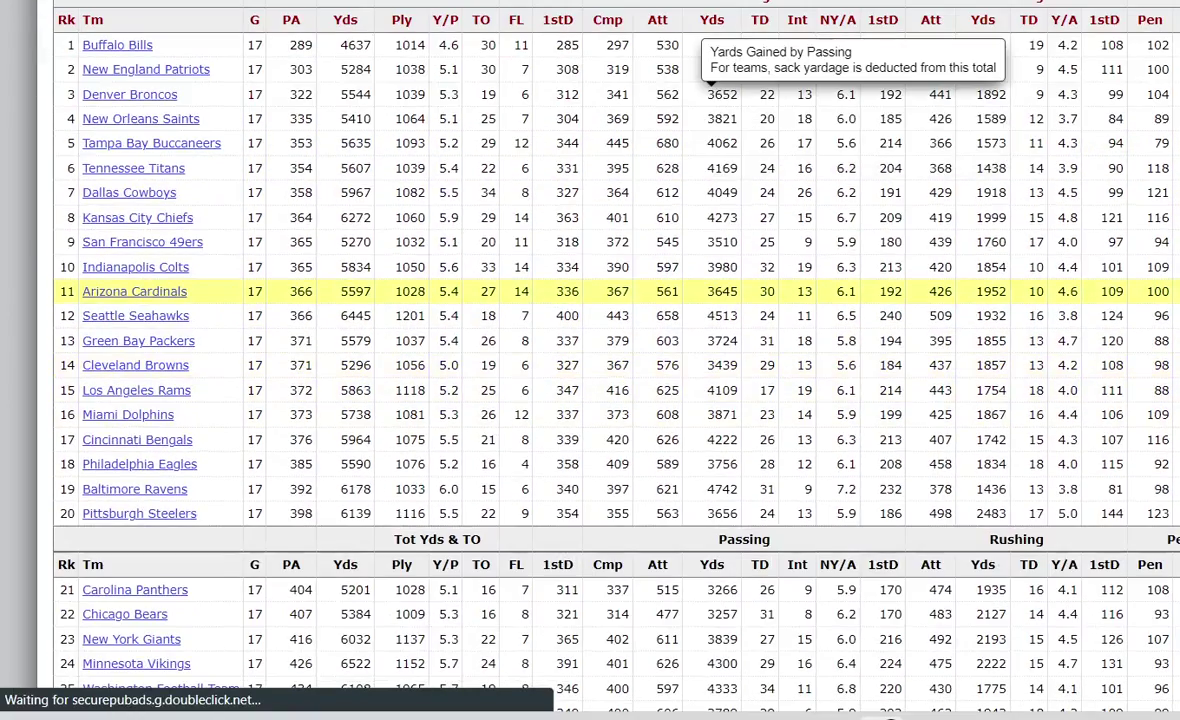
pyautogui.scroll(1, 140, 271)
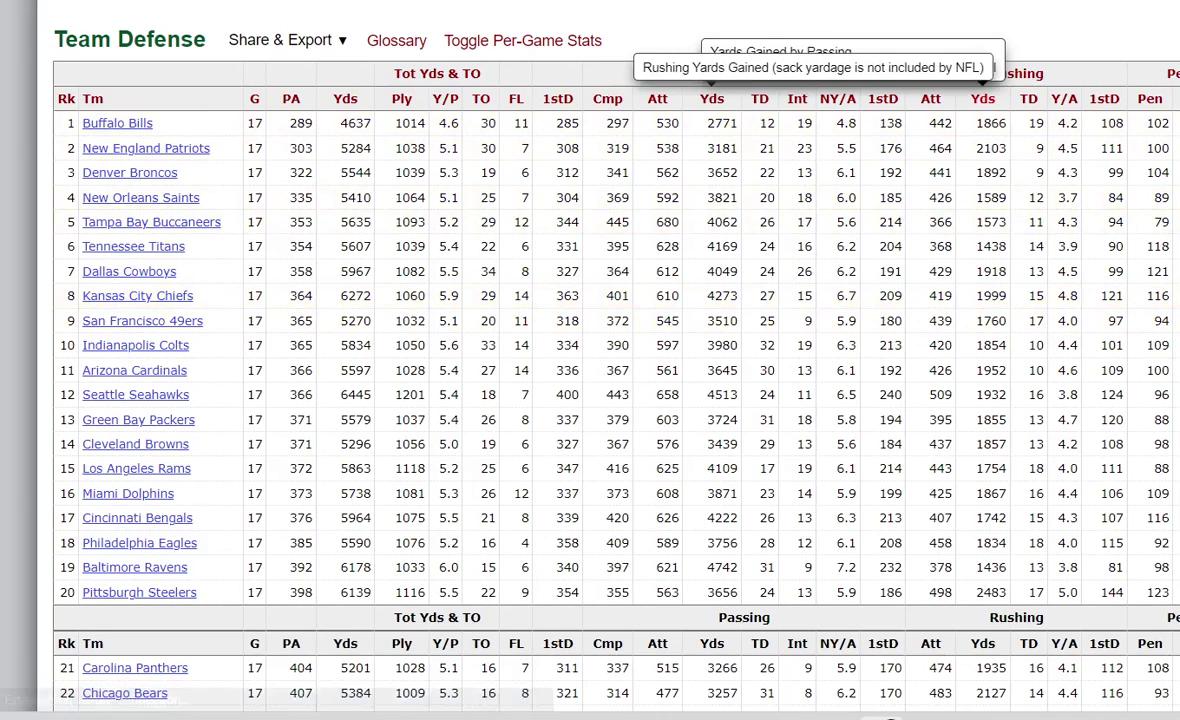
pyautogui.click(982, 100)
pyautogui.click(982, 100)
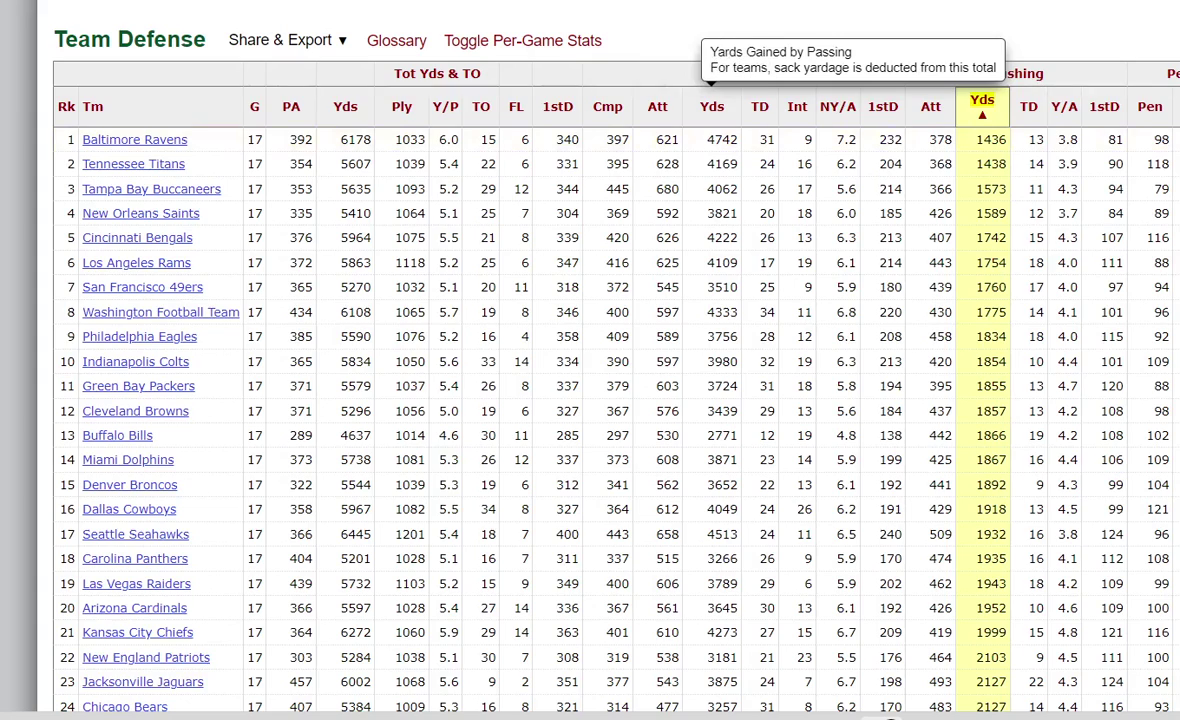
# Sort the Team Defense table by passing yards allowed, fewest first, read through all teams, and restore the original order
pyautogui.click(711, 106)
pyautogui.click(711, 106)
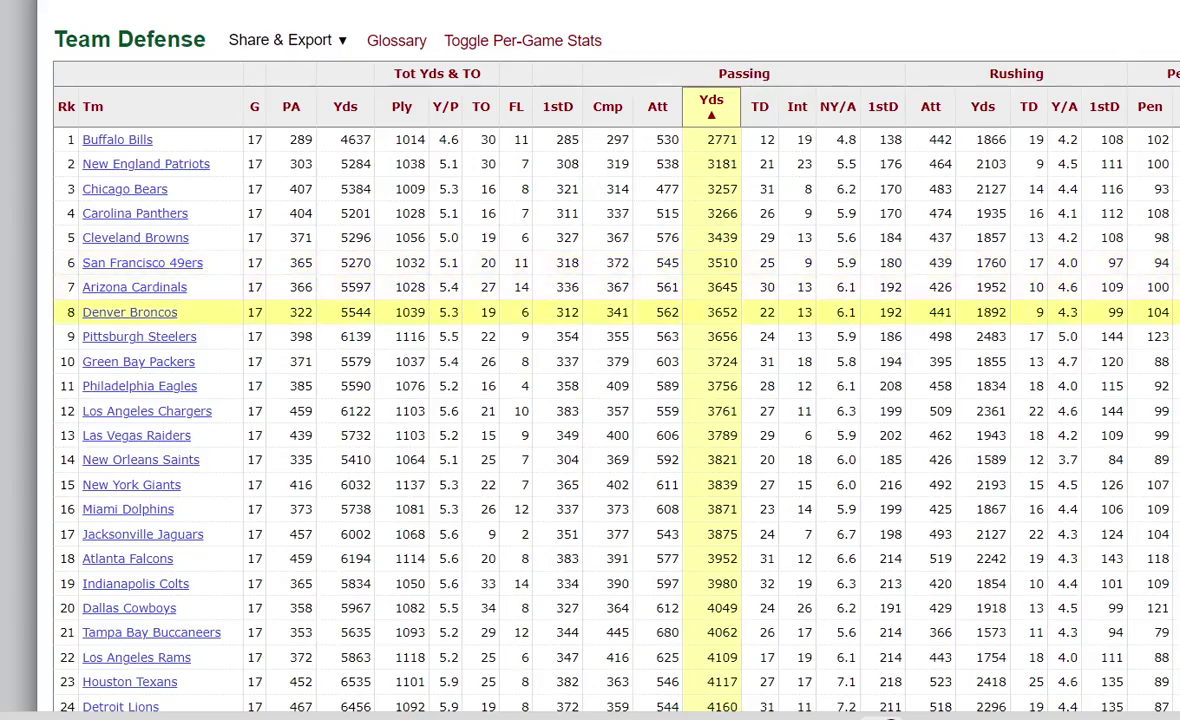
pyautogui.scroll(-5, 590, 360)
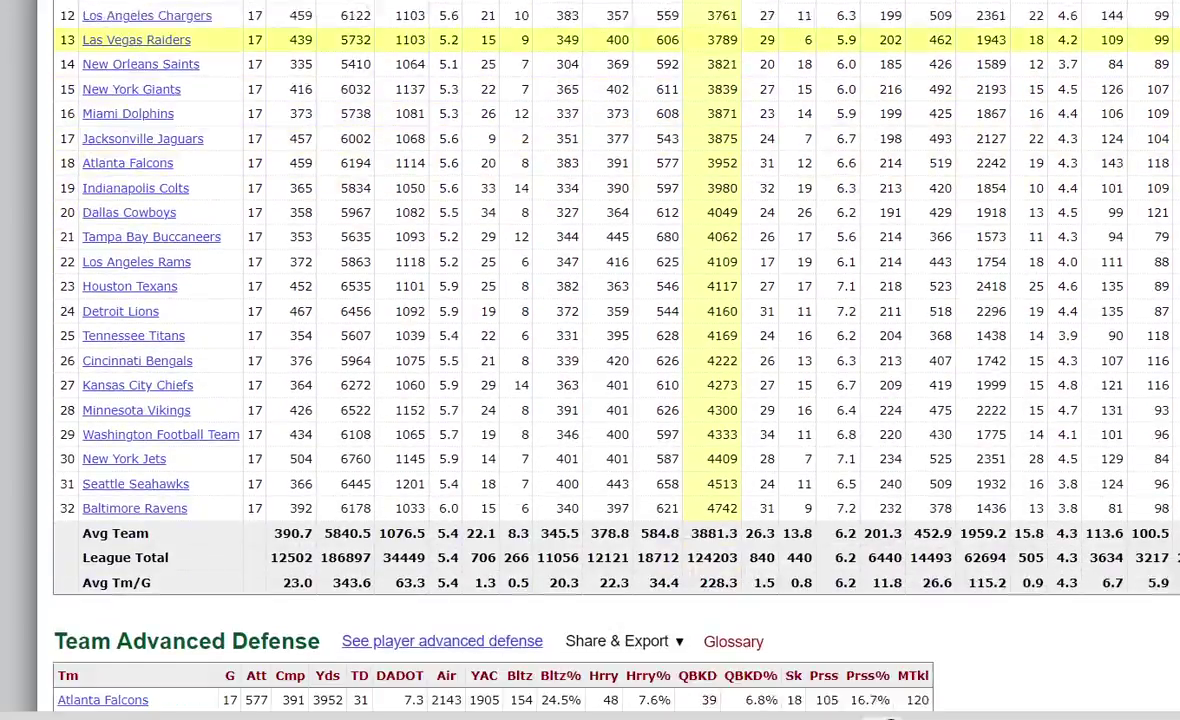
pyautogui.scroll(7, 590, 420)
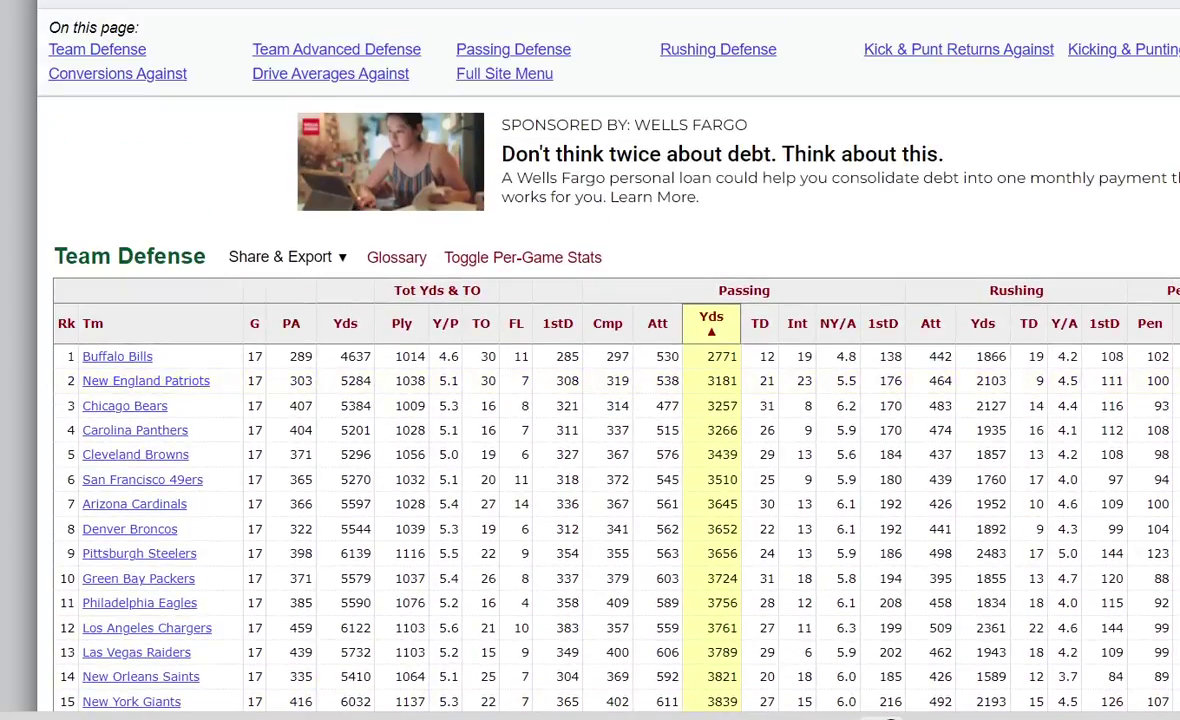
pyautogui.click(711, 320)
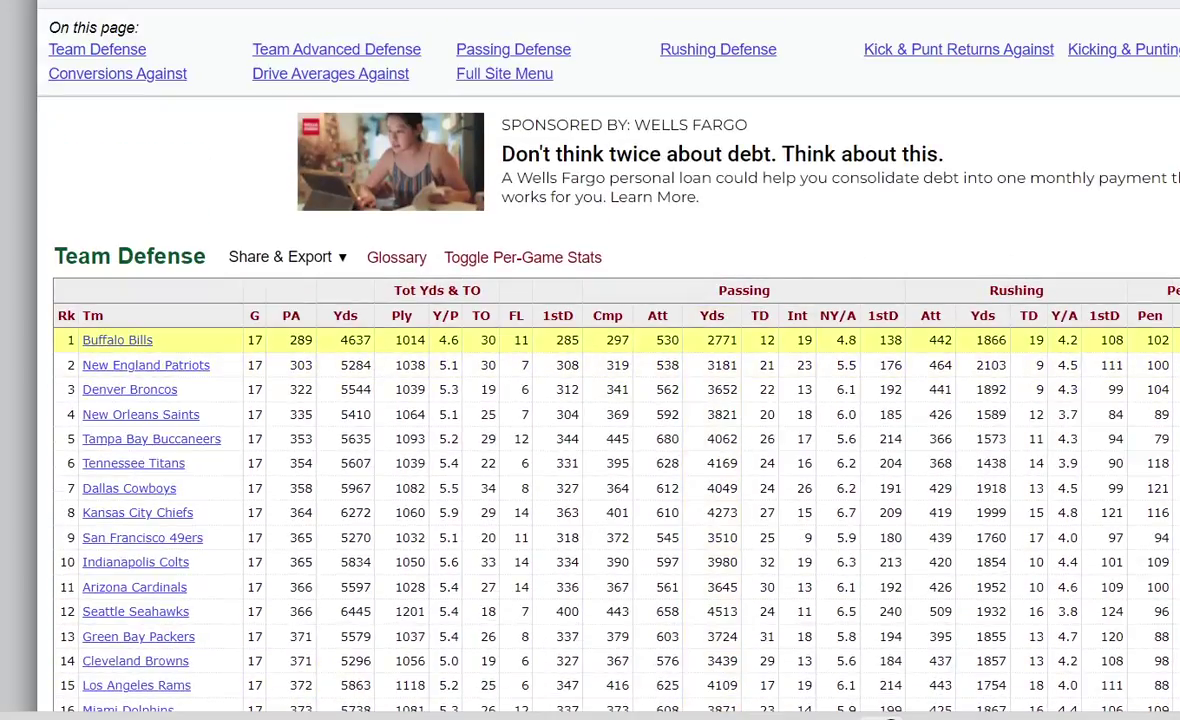
# Rank the teams by fewest rushing yards allowed again, compare them down the table, and restore the original order
pyautogui.click(982, 320)
pyautogui.click(982, 320)
pyautogui.scroll(-2, 590, 213)
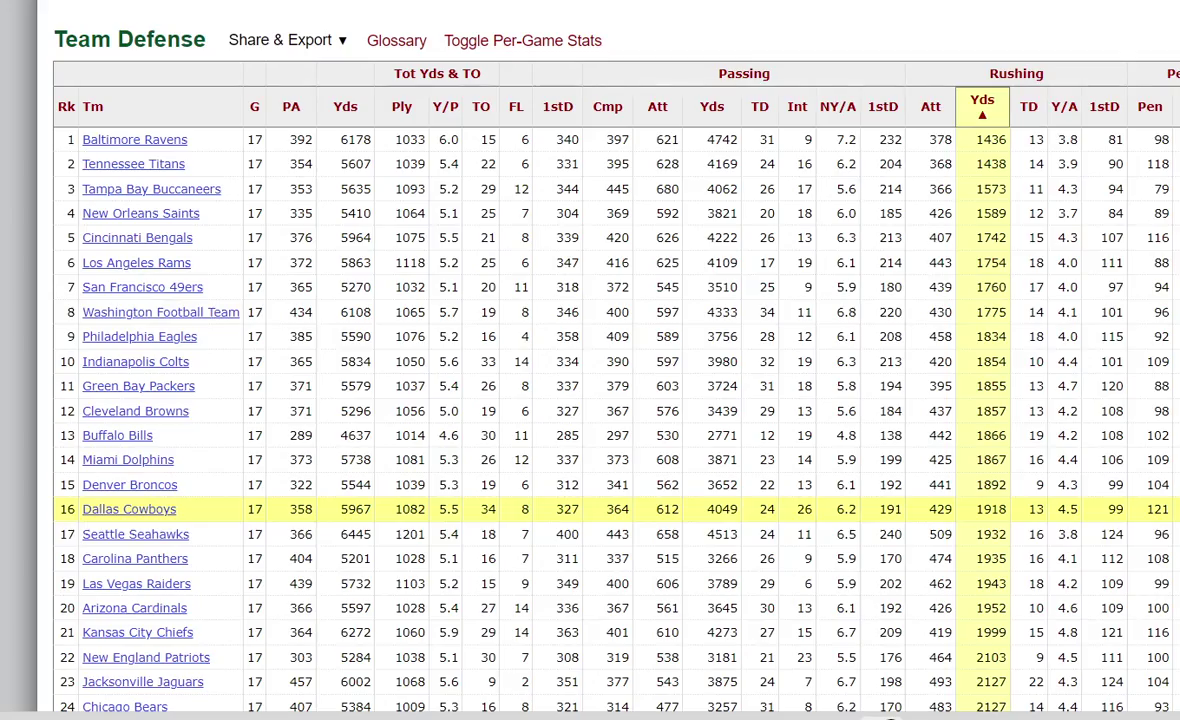
pyautogui.scroll(-1, 590, 500)
pyautogui.scroll(-1, 590, 499)
pyautogui.scroll(3, 590, 499)
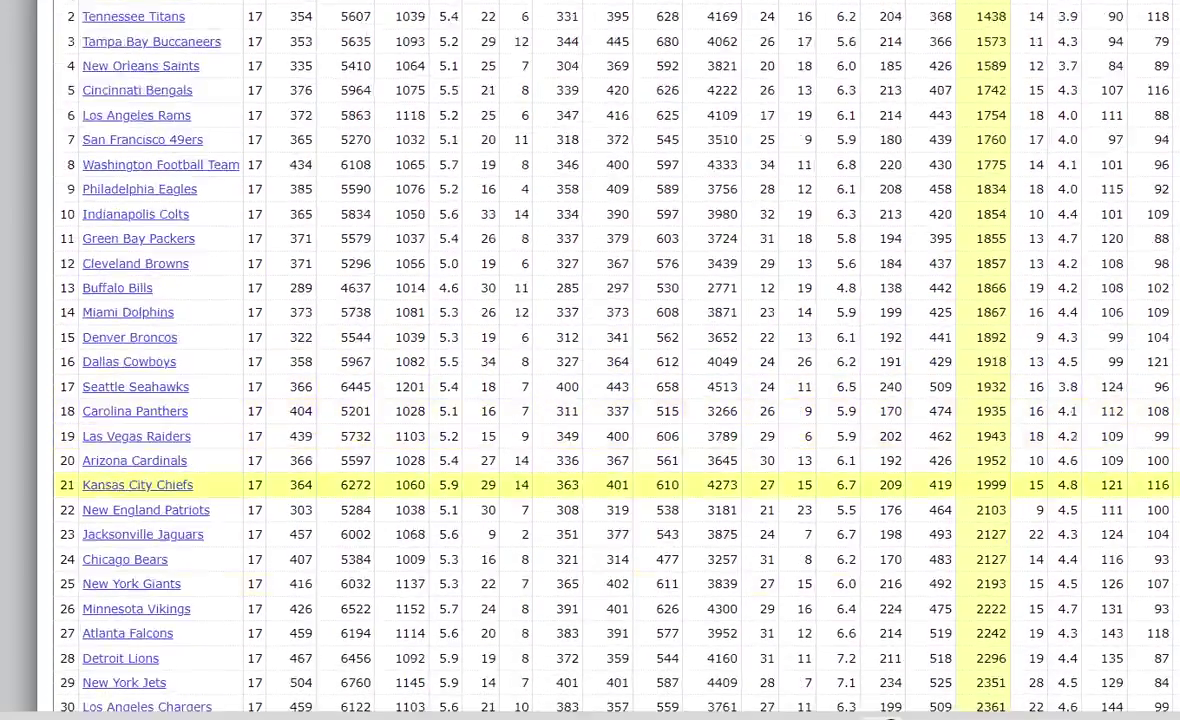
pyautogui.click(982, 212)
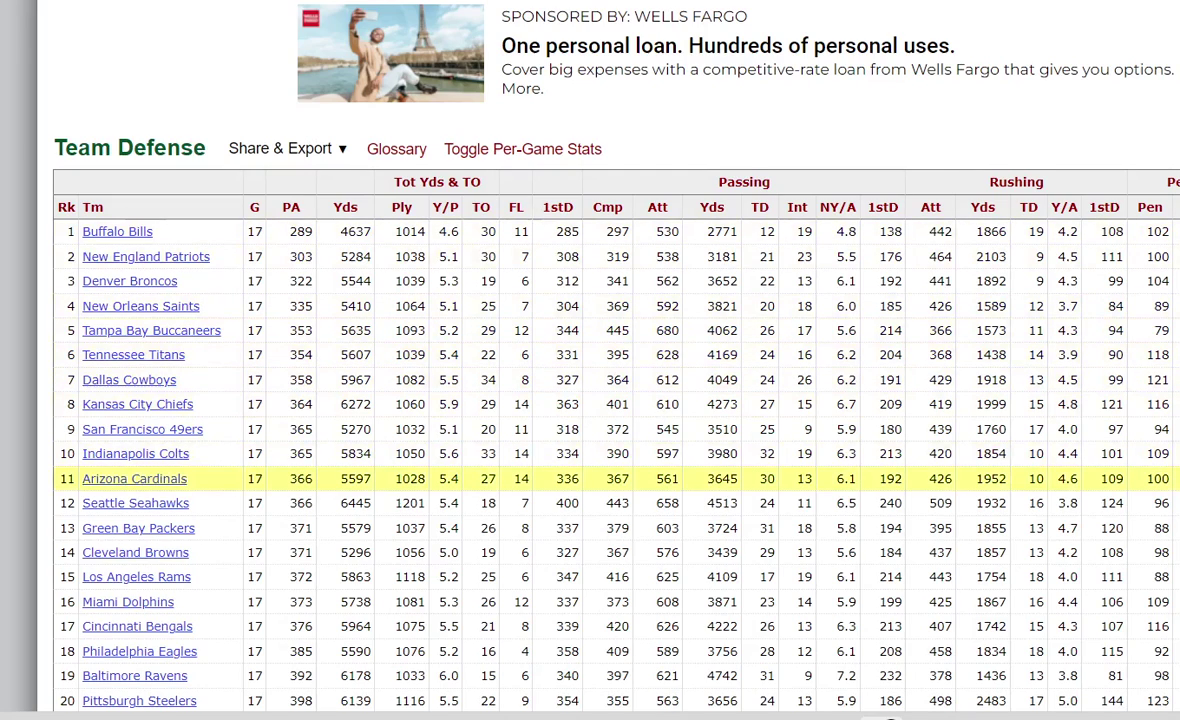
pyautogui.scroll(-1, 590, 400)
pyautogui.scroll(1, 590, 400)
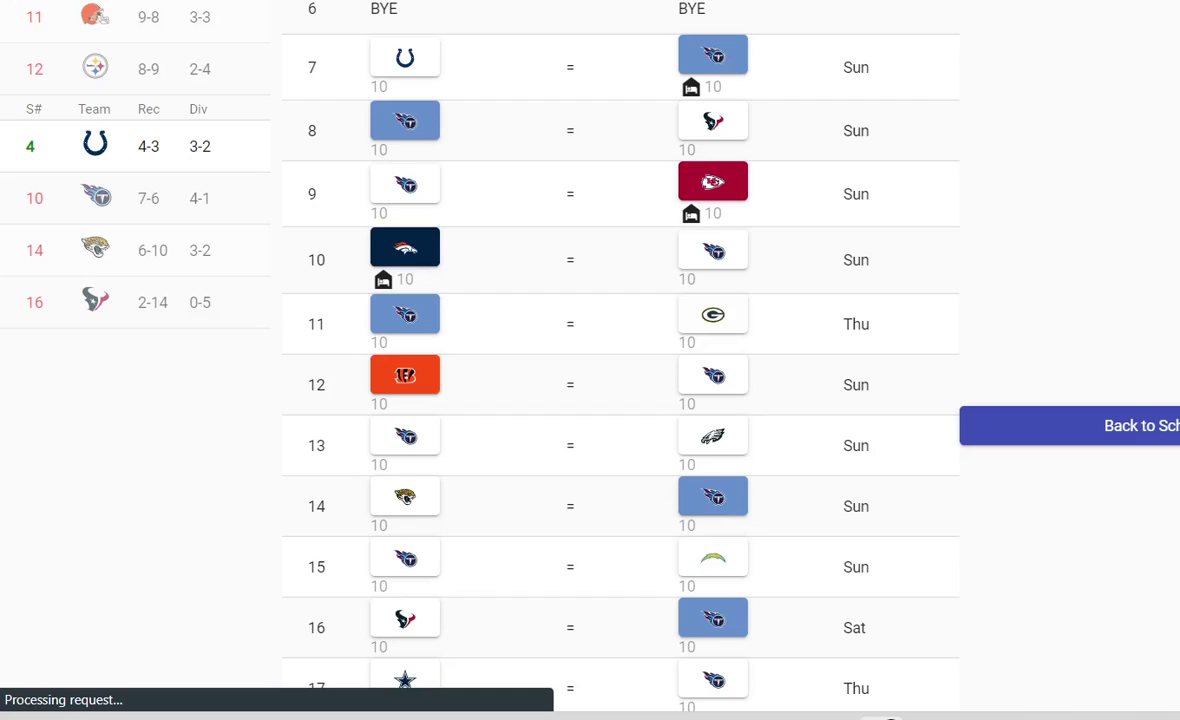
# Return to the season predictor, review the Titans' schedule, and pick the Titans to win the week 13 game against the Philadelphia Eagles
pyautogui.scroll(-1, 590, 360)
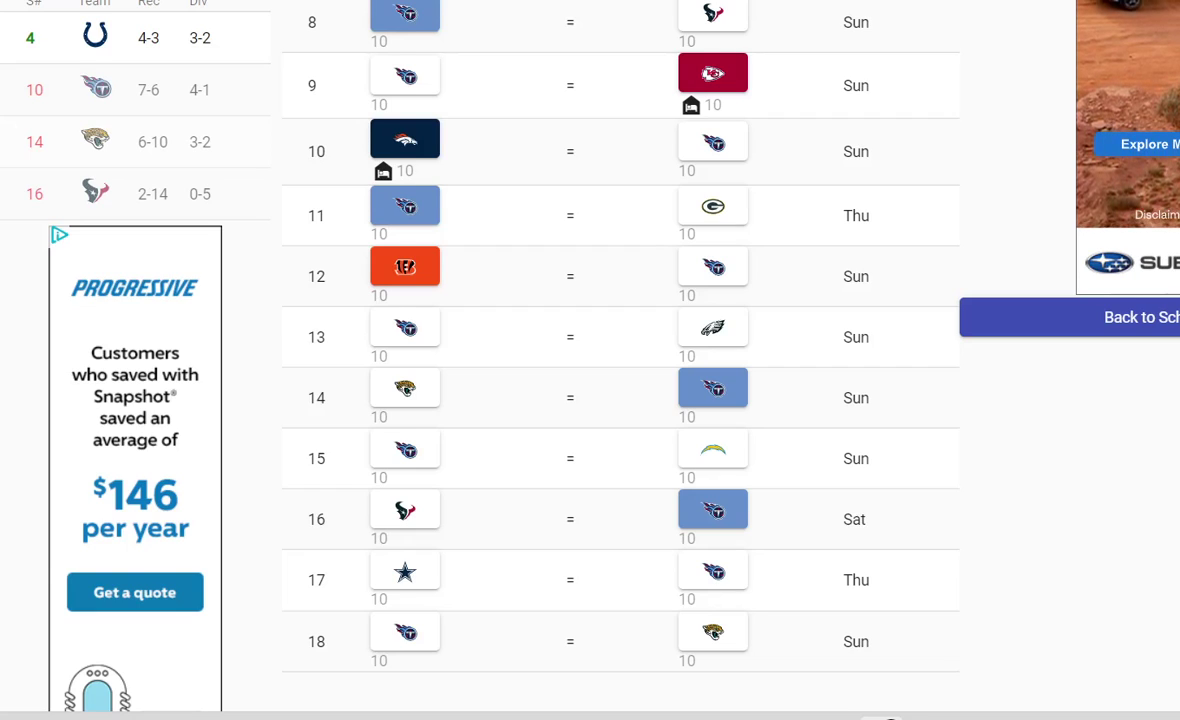
pyautogui.scroll(1, 890, 716)
pyautogui.scroll(-1, 890, 716)
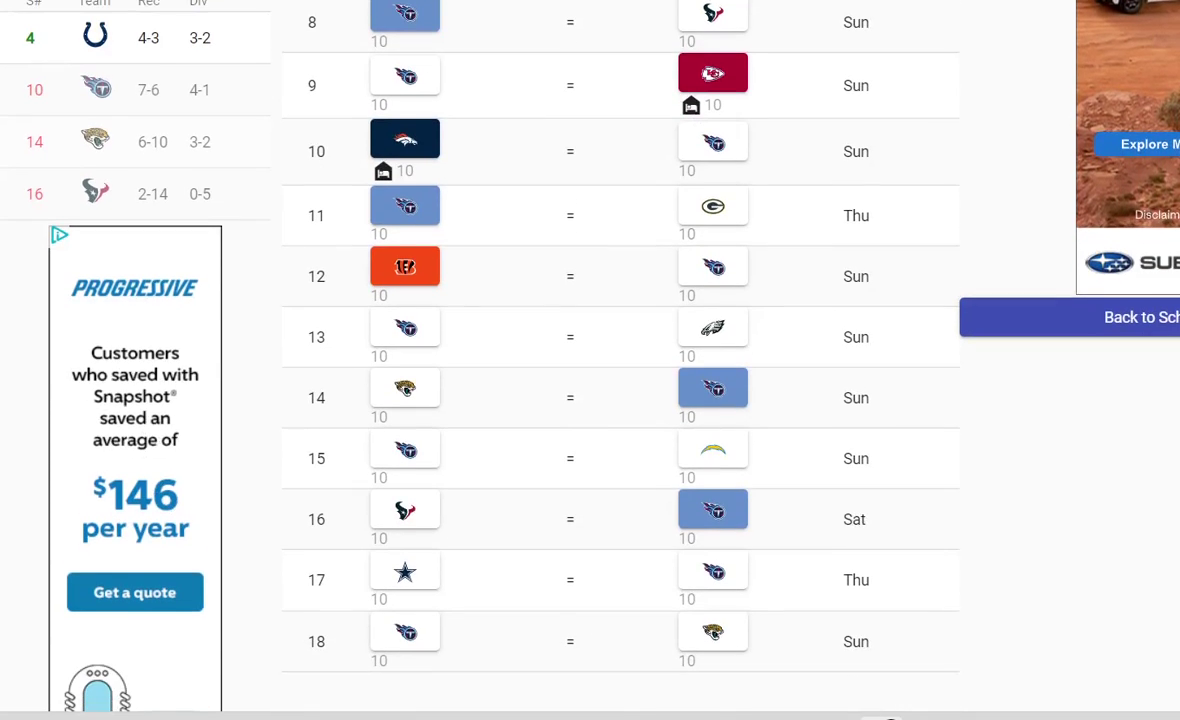
pyautogui.scroll(6, 890, 716)
pyautogui.scroll(-1, 890, 716)
pyautogui.scroll(2, 890, 716)
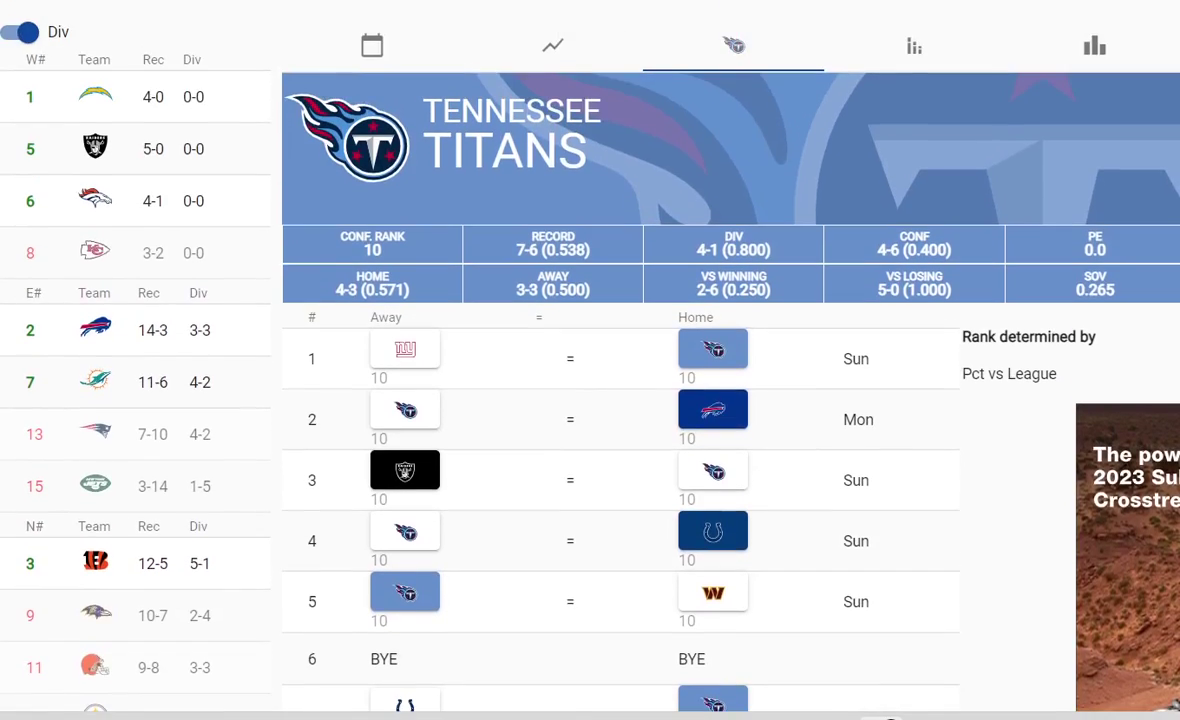
pyautogui.scroll(-8, 890, 716)
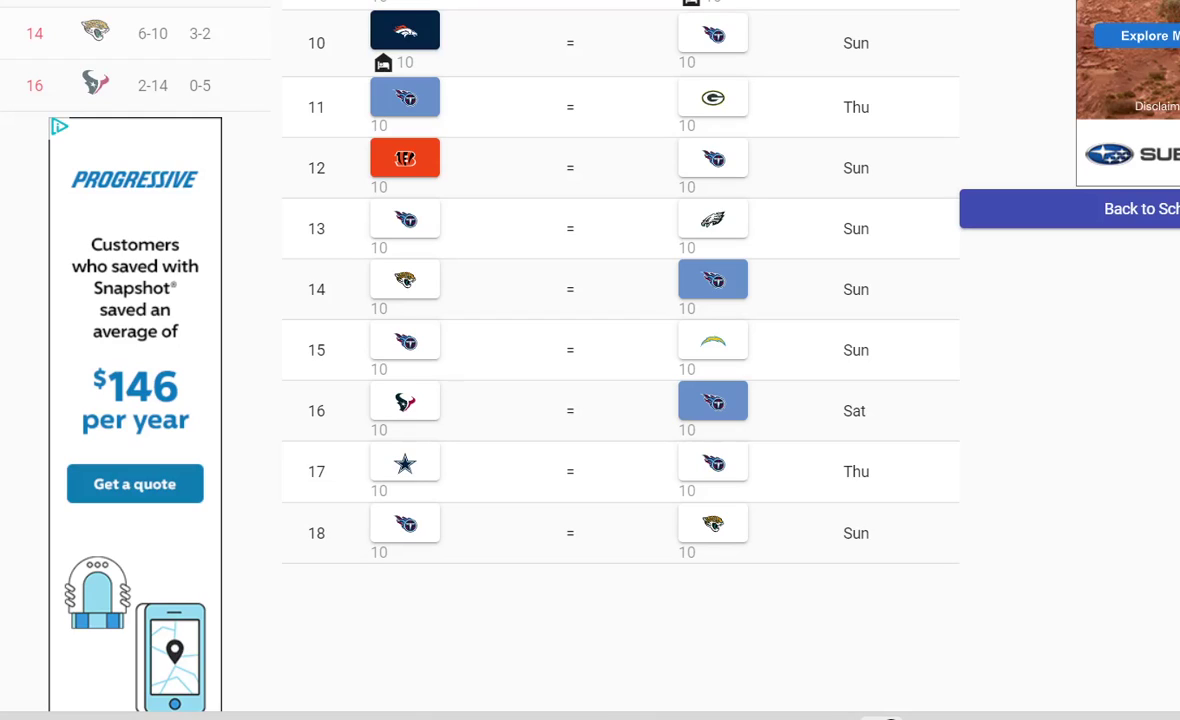
pyautogui.click(712, 220)
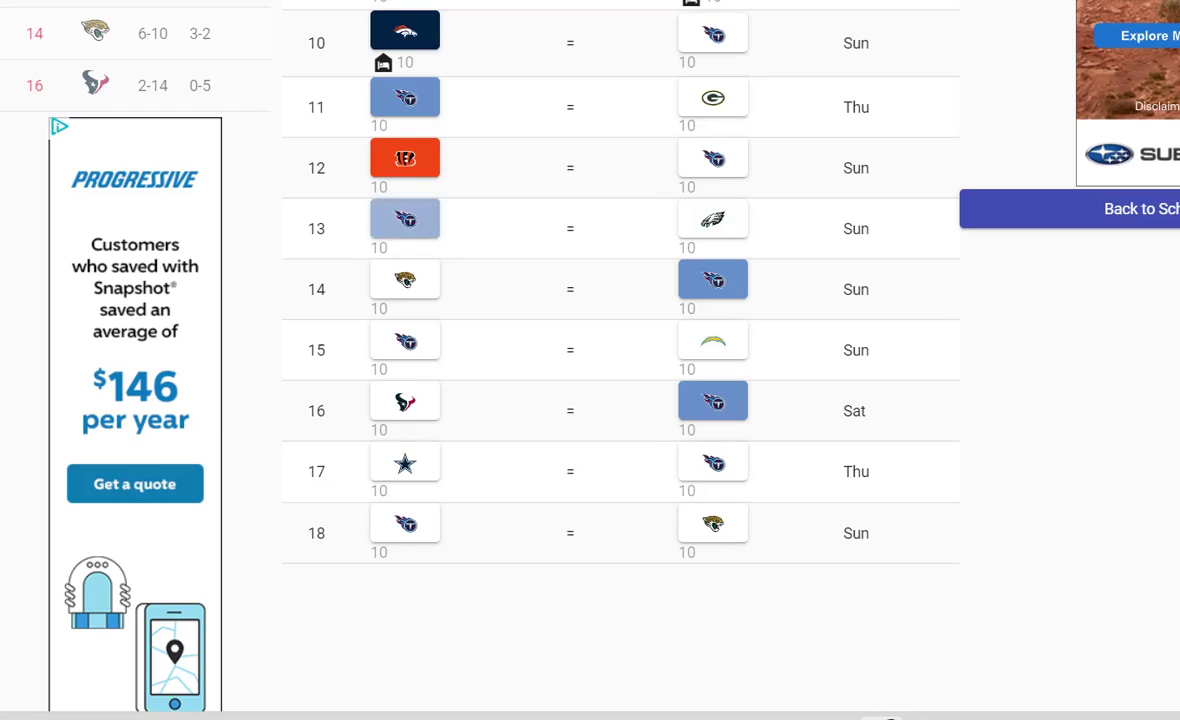
pyautogui.click(405, 219)
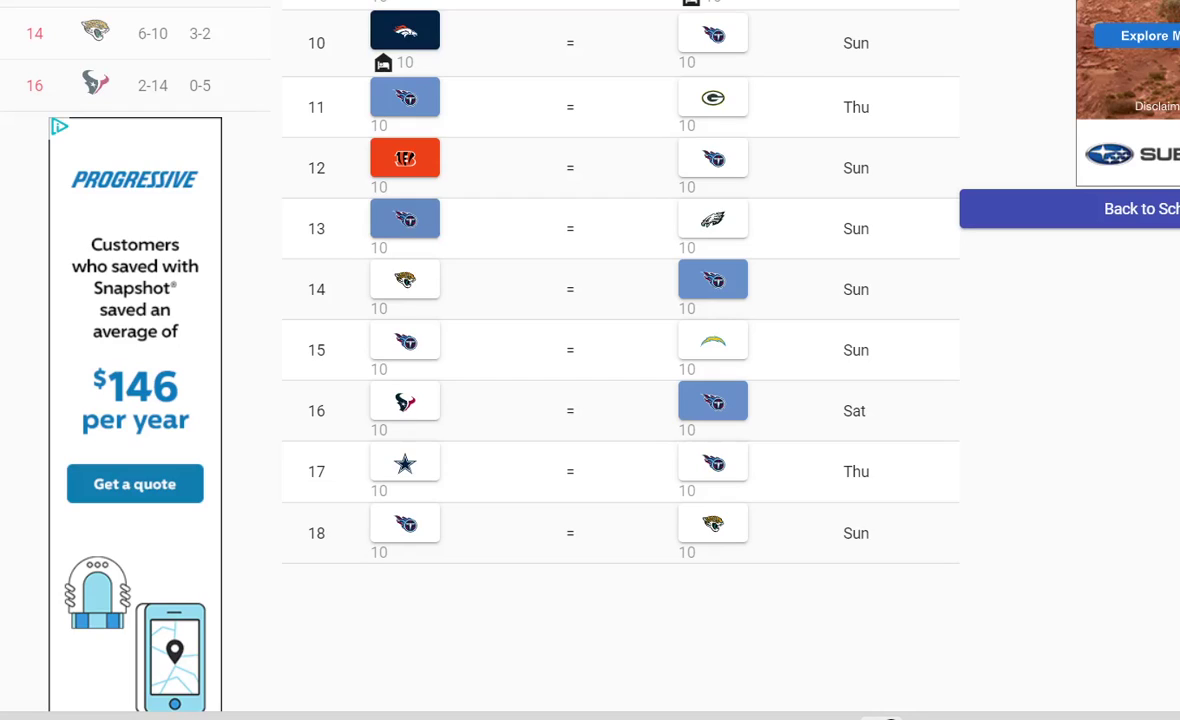
pyautogui.click(728, 220)
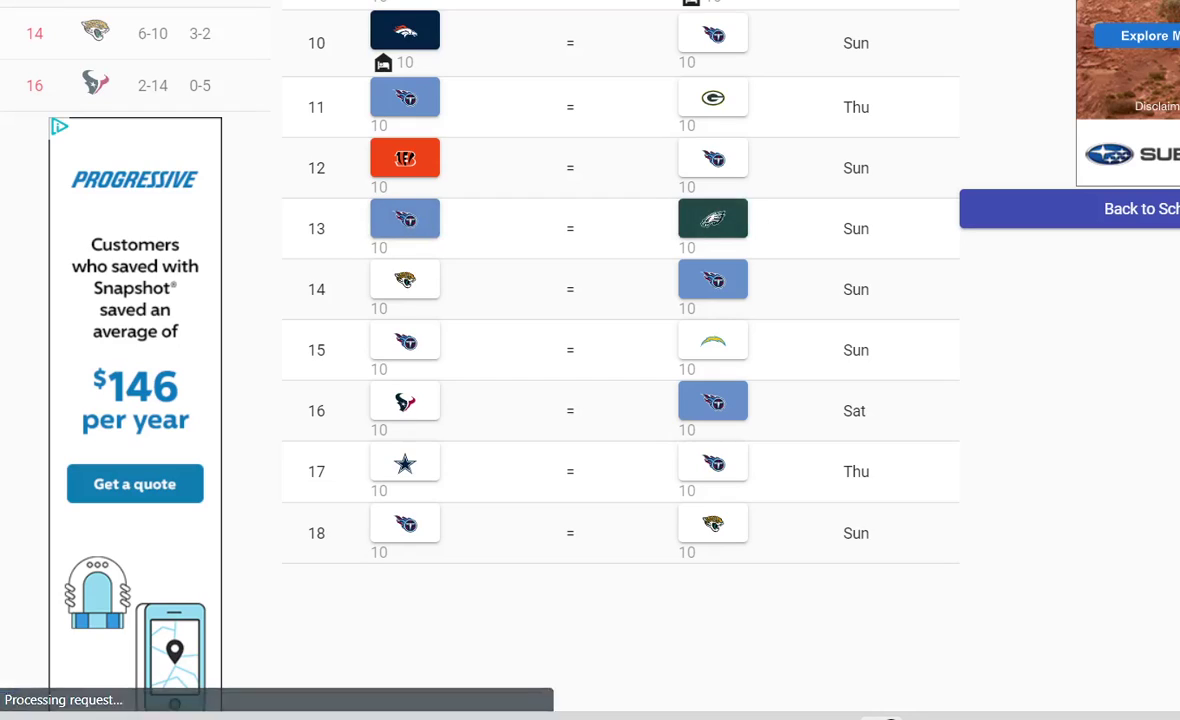
# Review the Titans' record, conference rank and picks from week 1 through the games still undecided up to week 18
pyautogui.scroll(1, 728, 220)
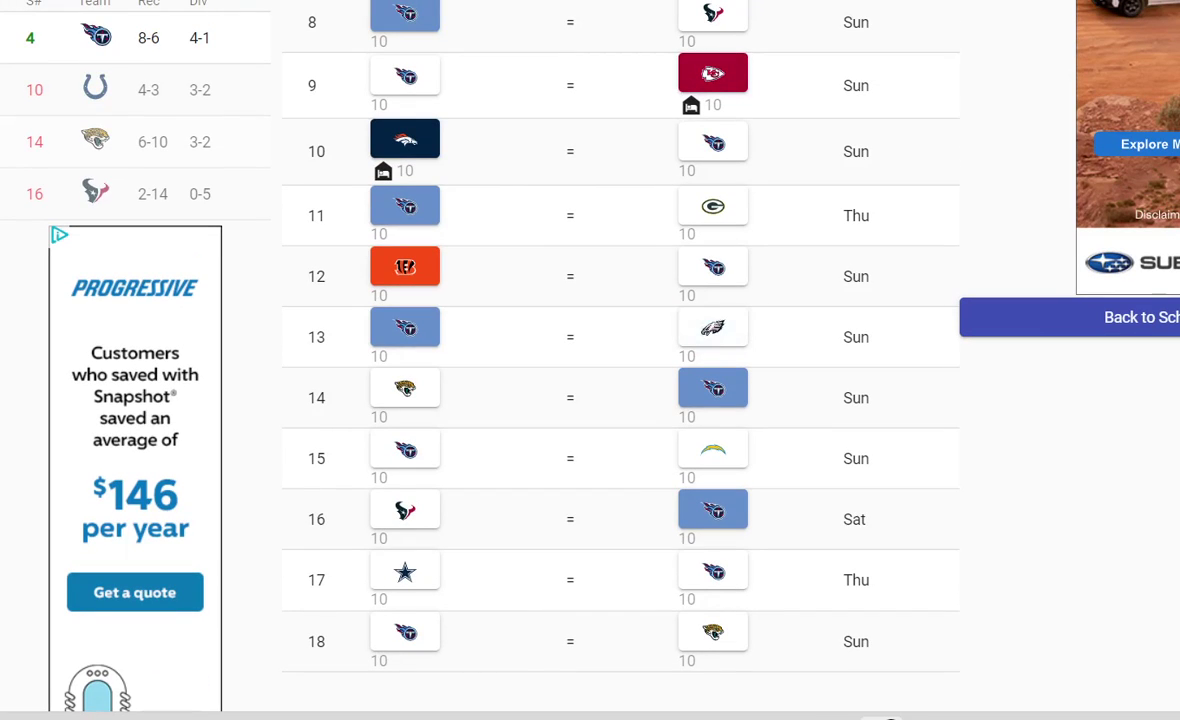
pyautogui.scroll(5, 620, 360)
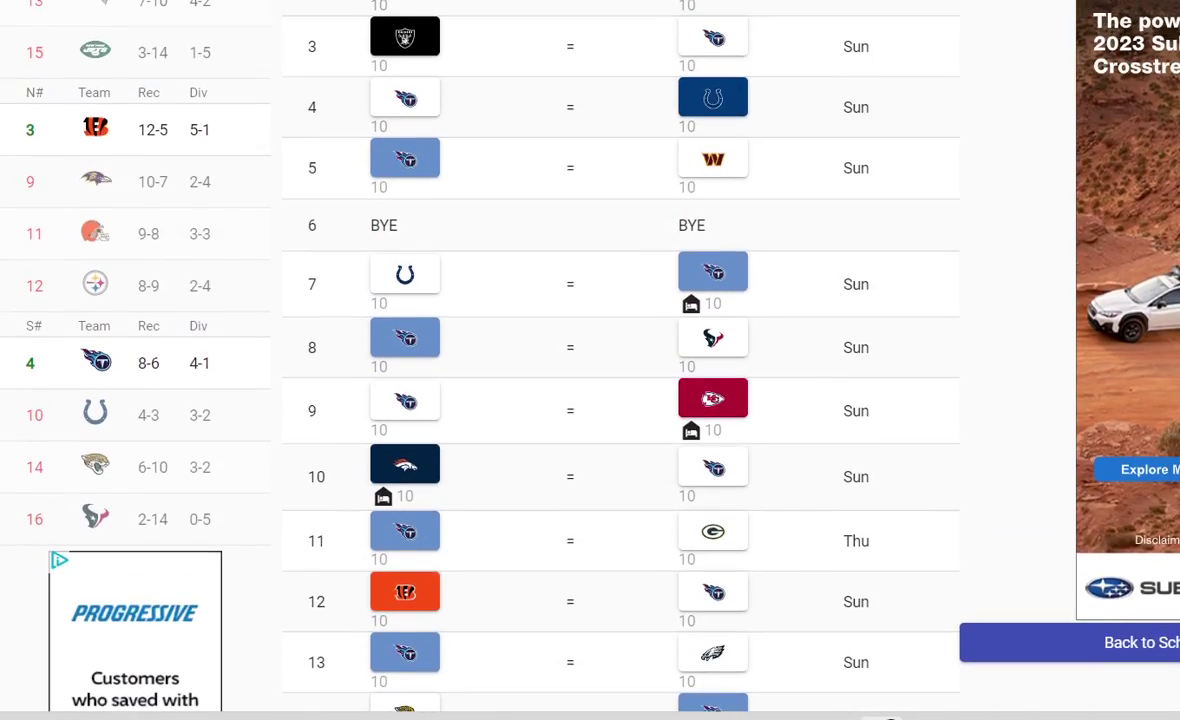
pyautogui.scroll(1, 620, 360)
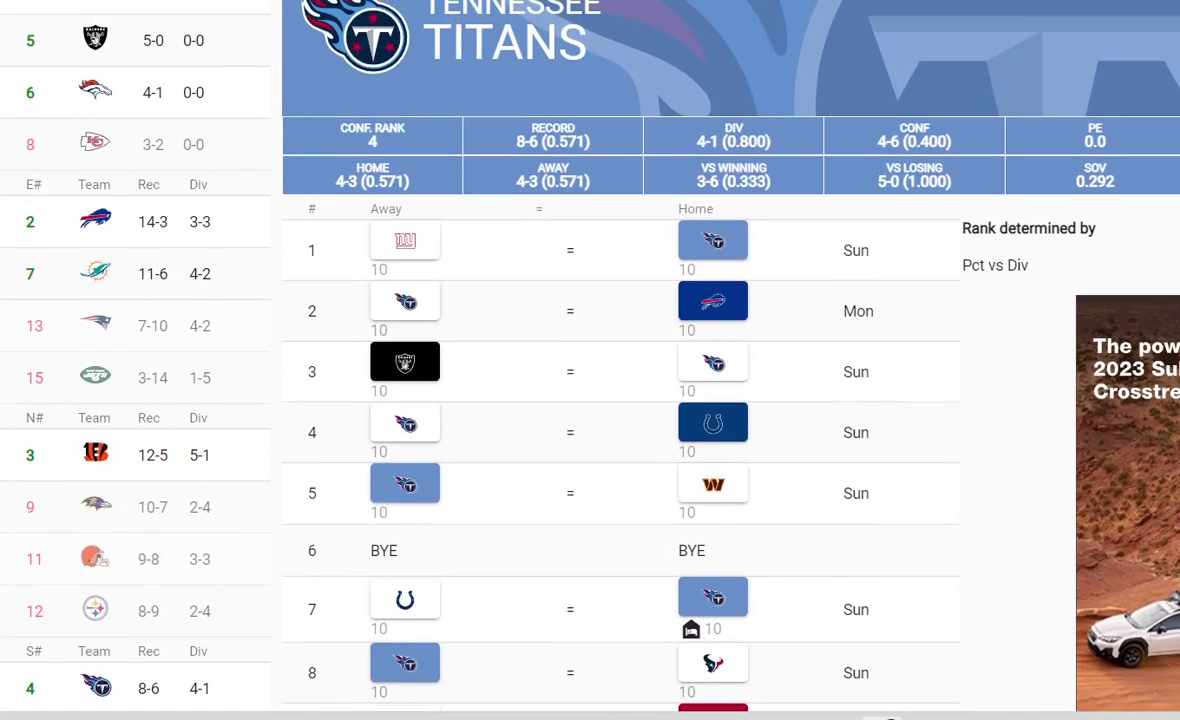
pyautogui.scroll(-7, 620, 360)
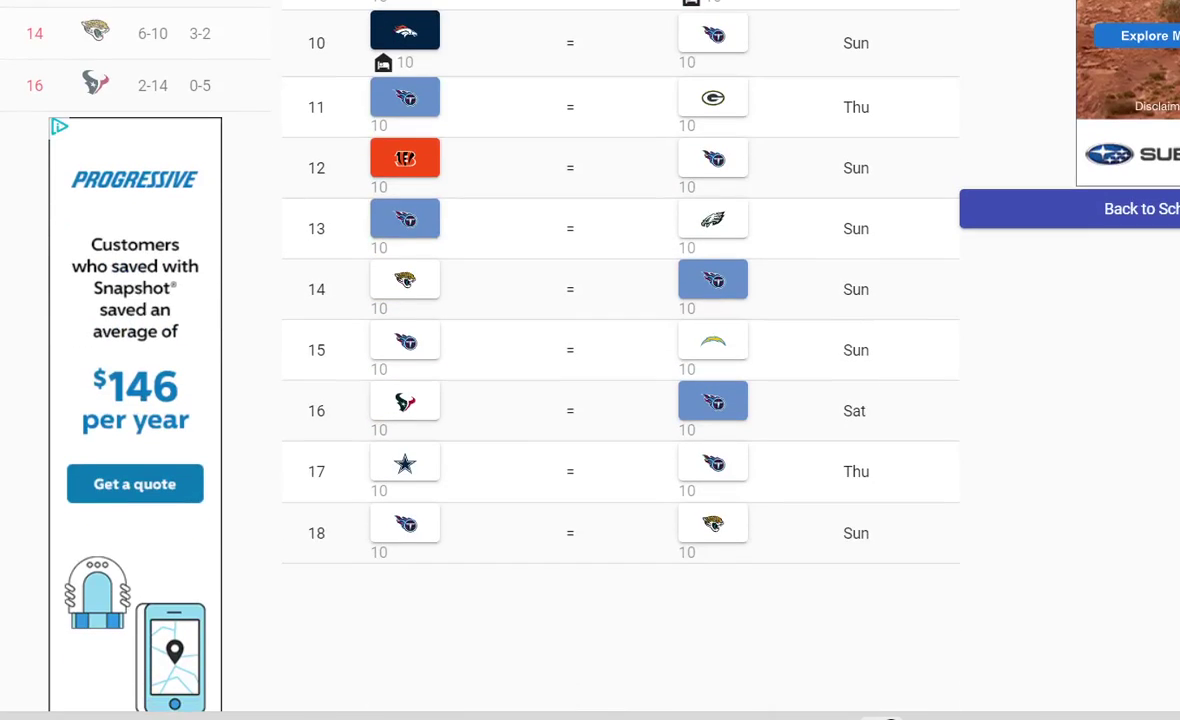
pyautogui.scroll(1, 620, 360)
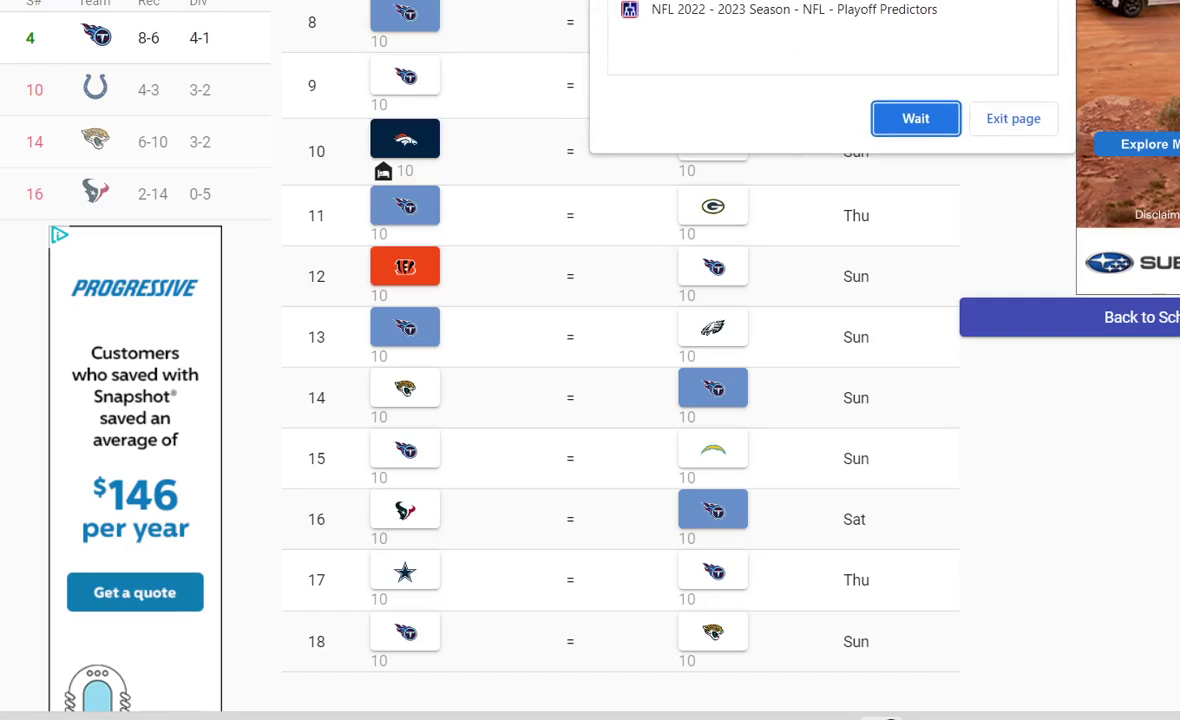
pyautogui.scroll(1, 620, 330)
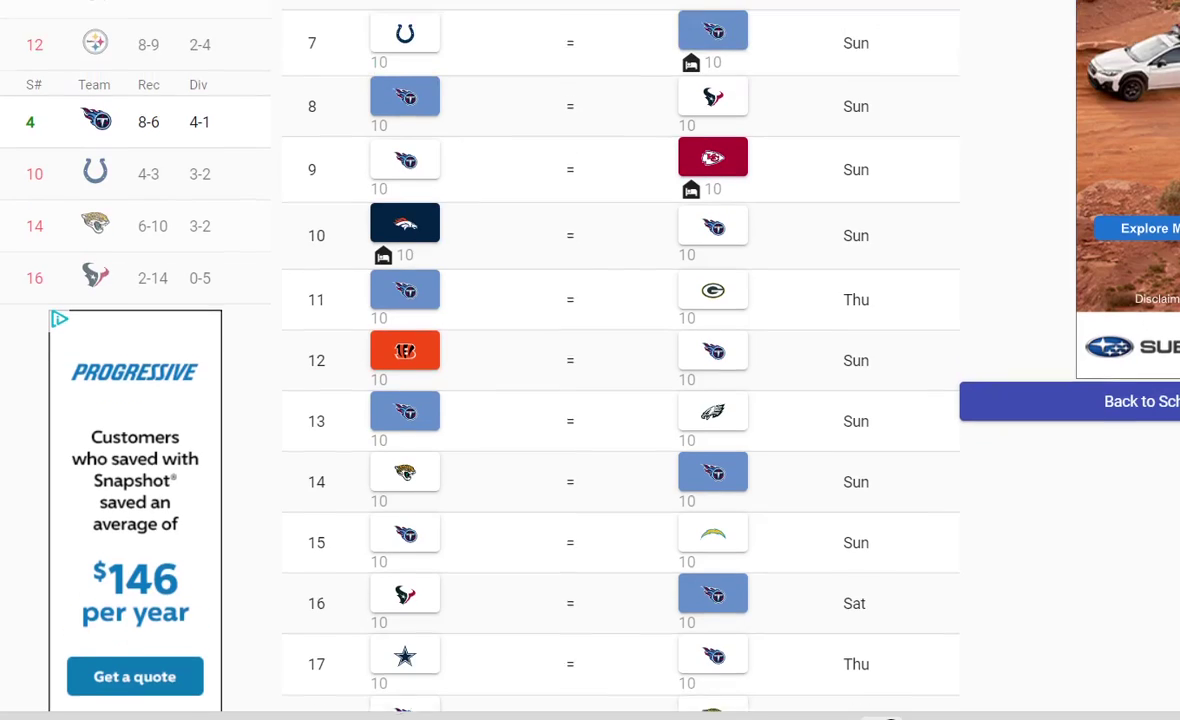
pyautogui.scroll(-1, 620, 330)
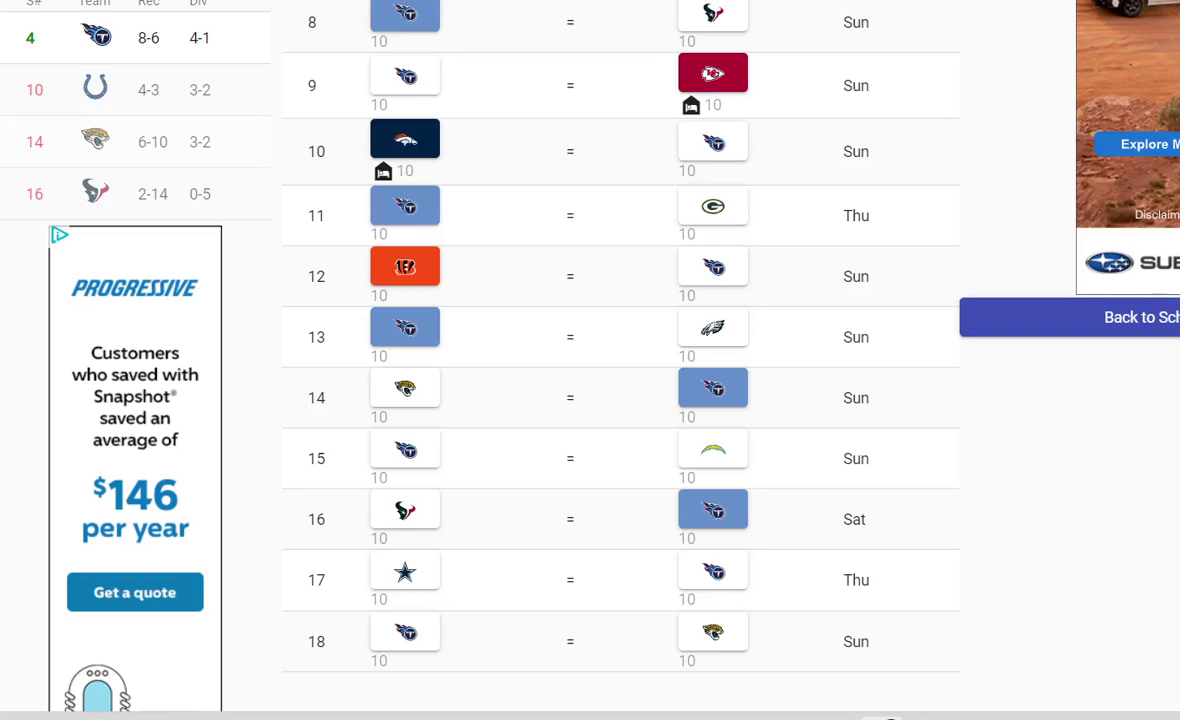
pyautogui.scroll(-1, 620, 360)
pyautogui.scroll(1, 620, 360)
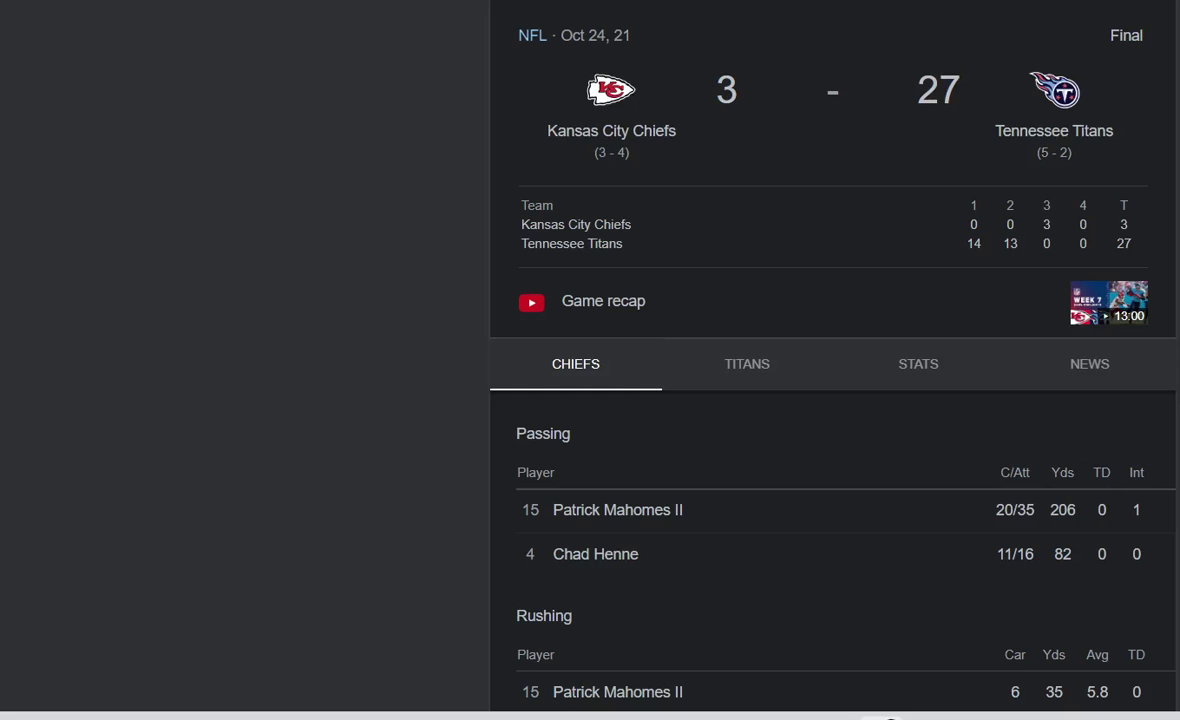
# Search the web for "titans depth chart", open the ESPN depth chart, and examine the Titans' base 3-4 defense and special teams
pyautogui.write('titans')
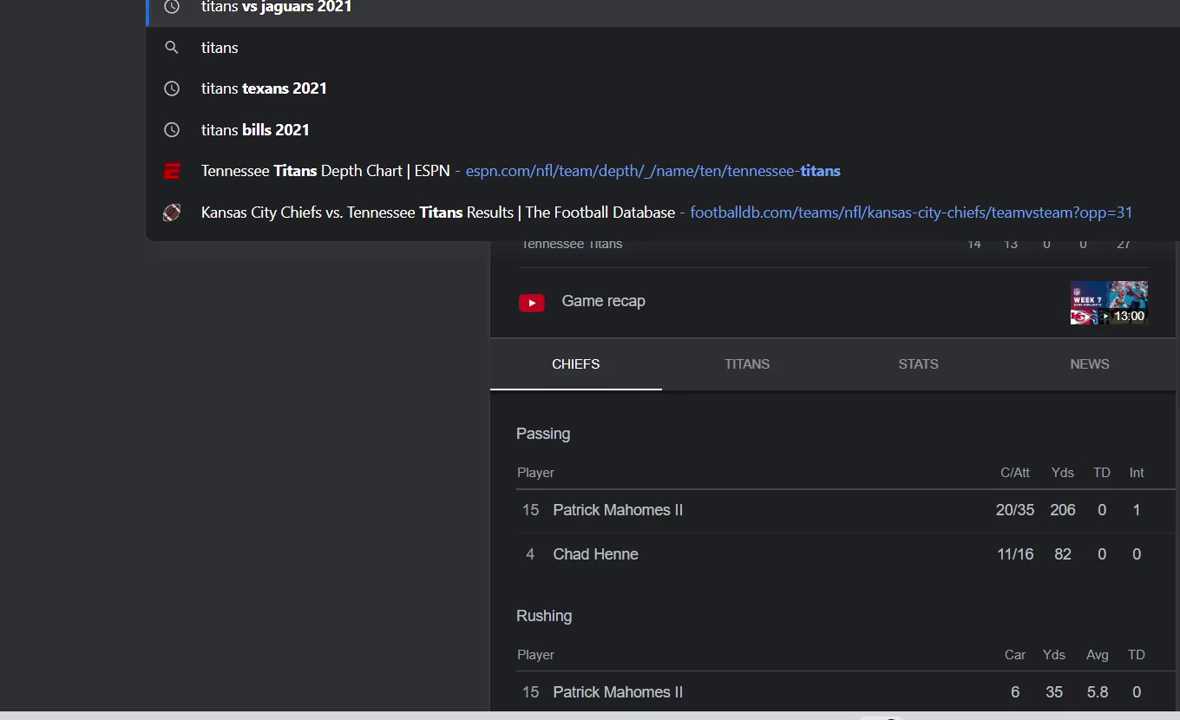
pyautogui.write(' depth chart')
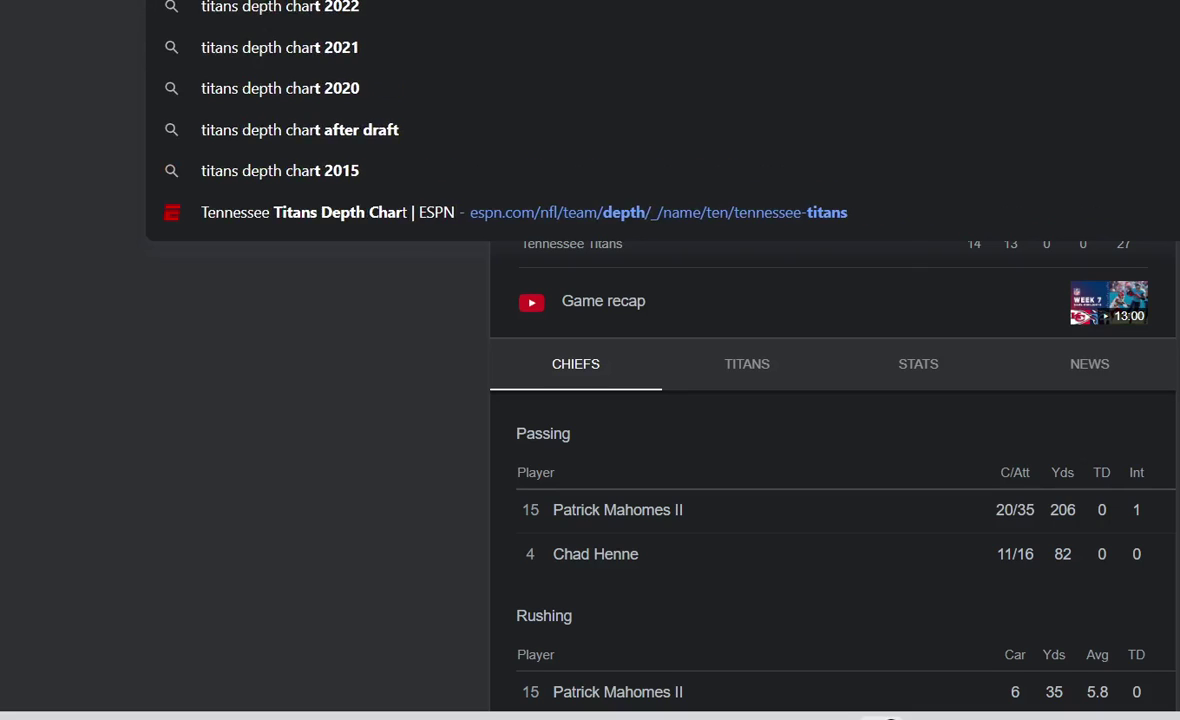
pyautogui.press('Return')
pyautogui.click(375, 178)
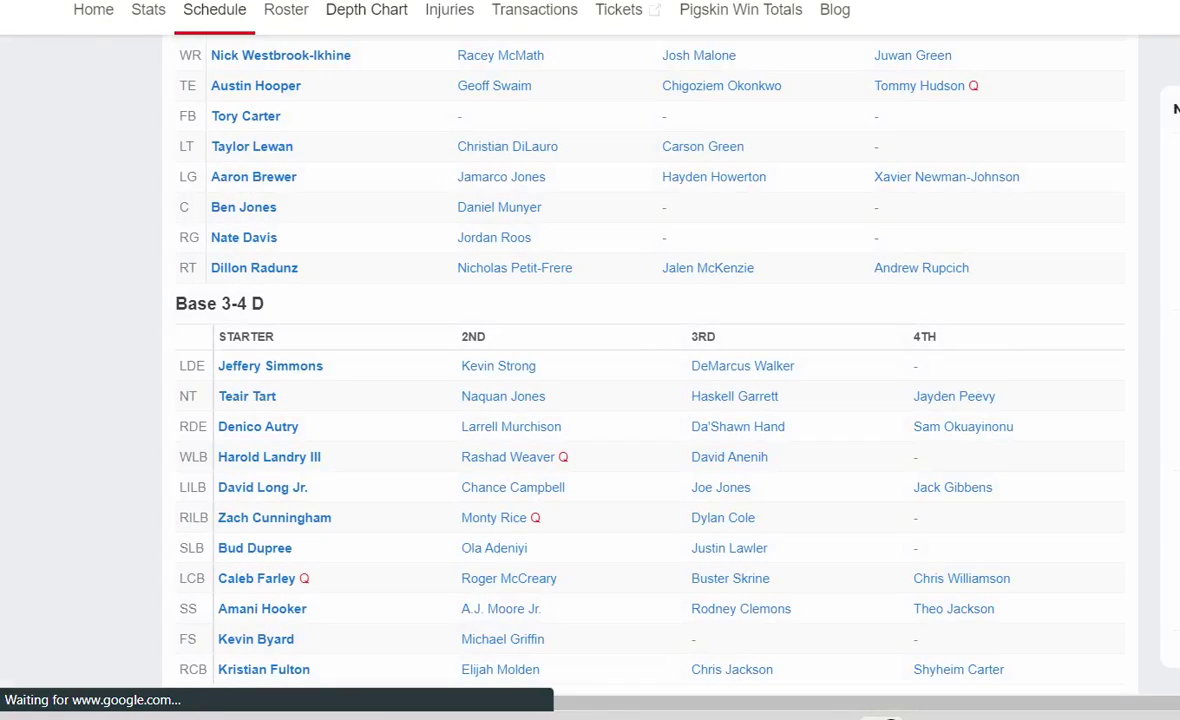
pyautogui.scroll(-4, 640, 360)
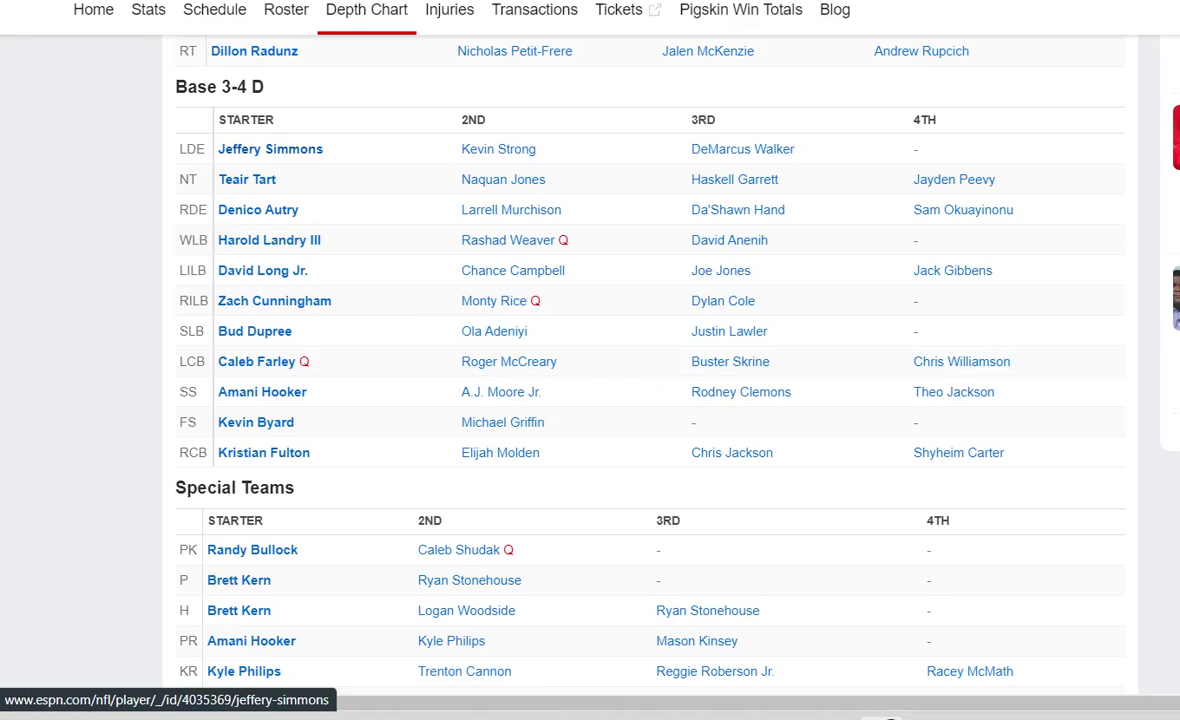
# Open defensive end Denico Autry's player page from the depth chart and examine his 2021 regular-season game log
pyautogui.click(270, 148)
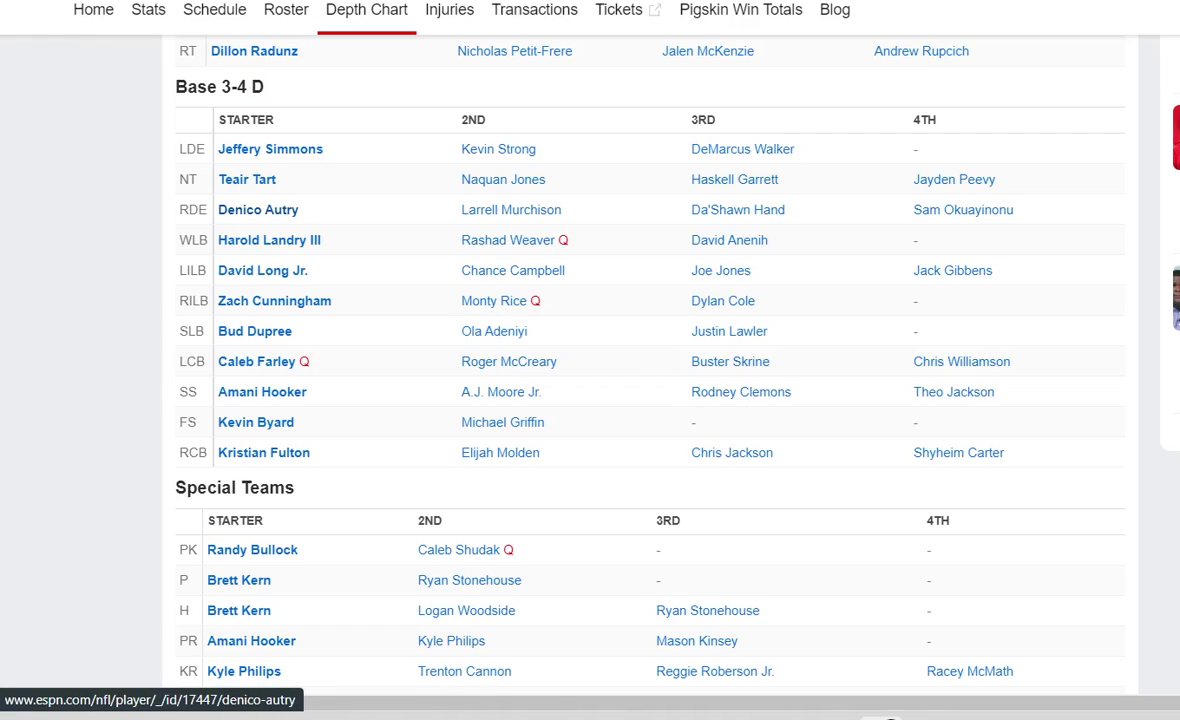
pyautogui.click(258, 209)
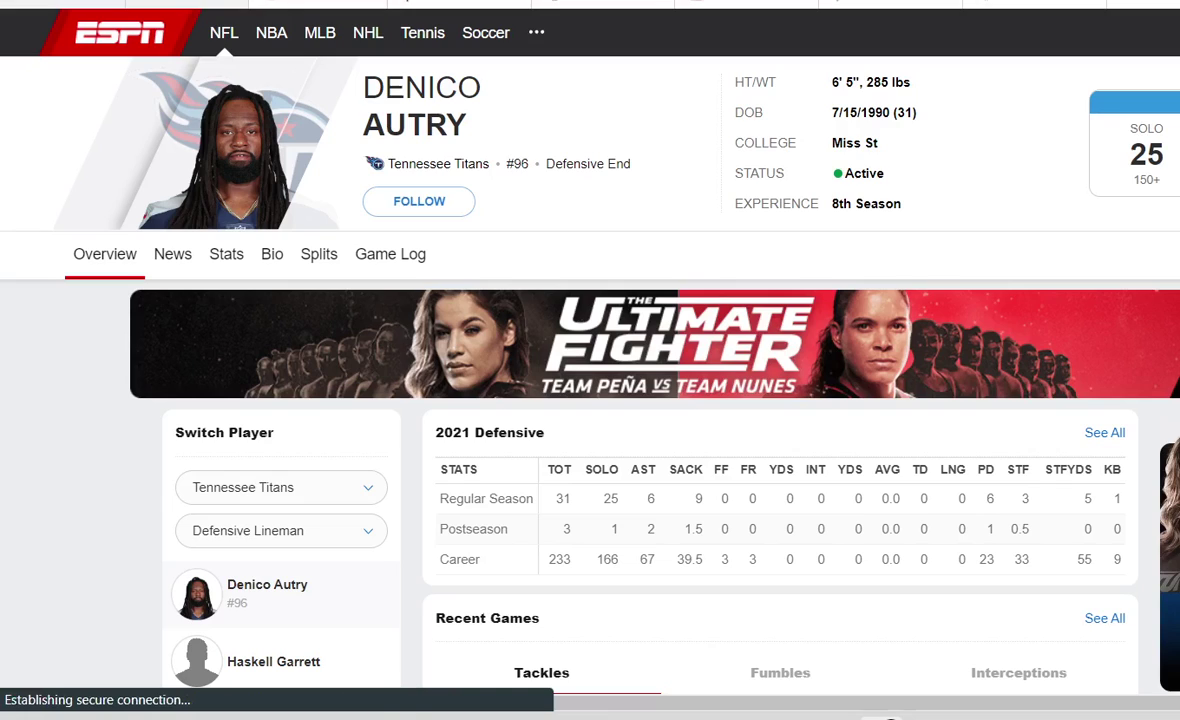
pyautogui.scroll(-5, 590, 400)
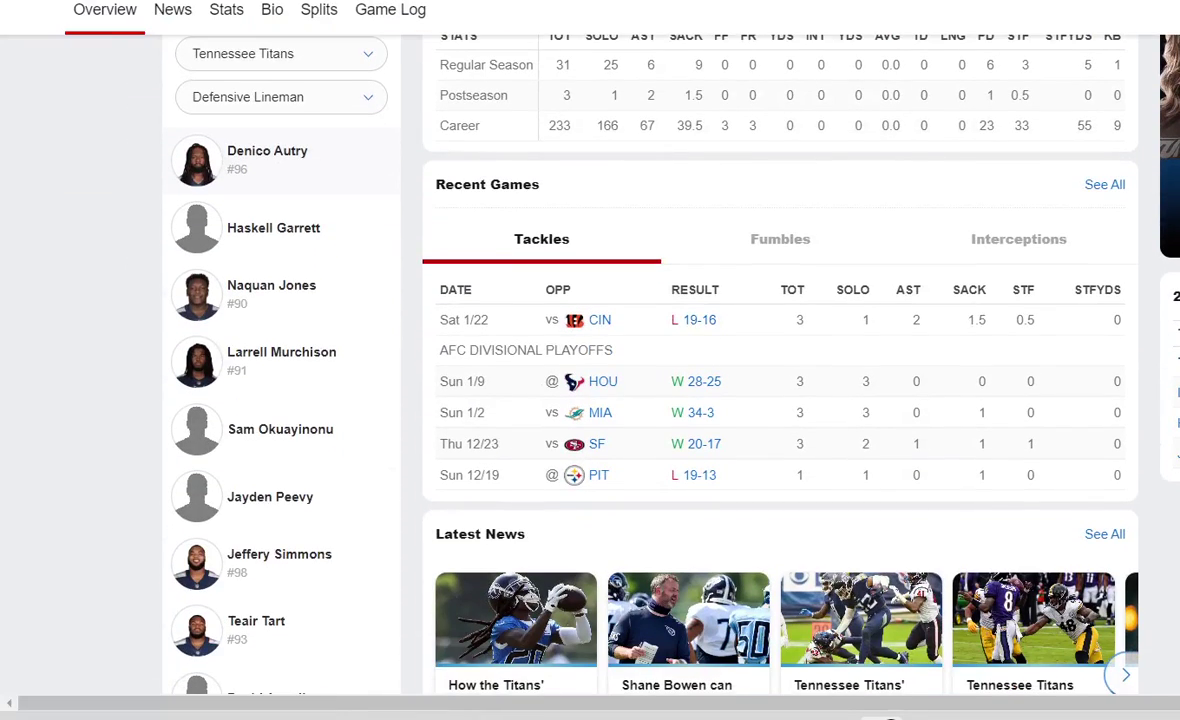
pyautogui.click(262, 158)
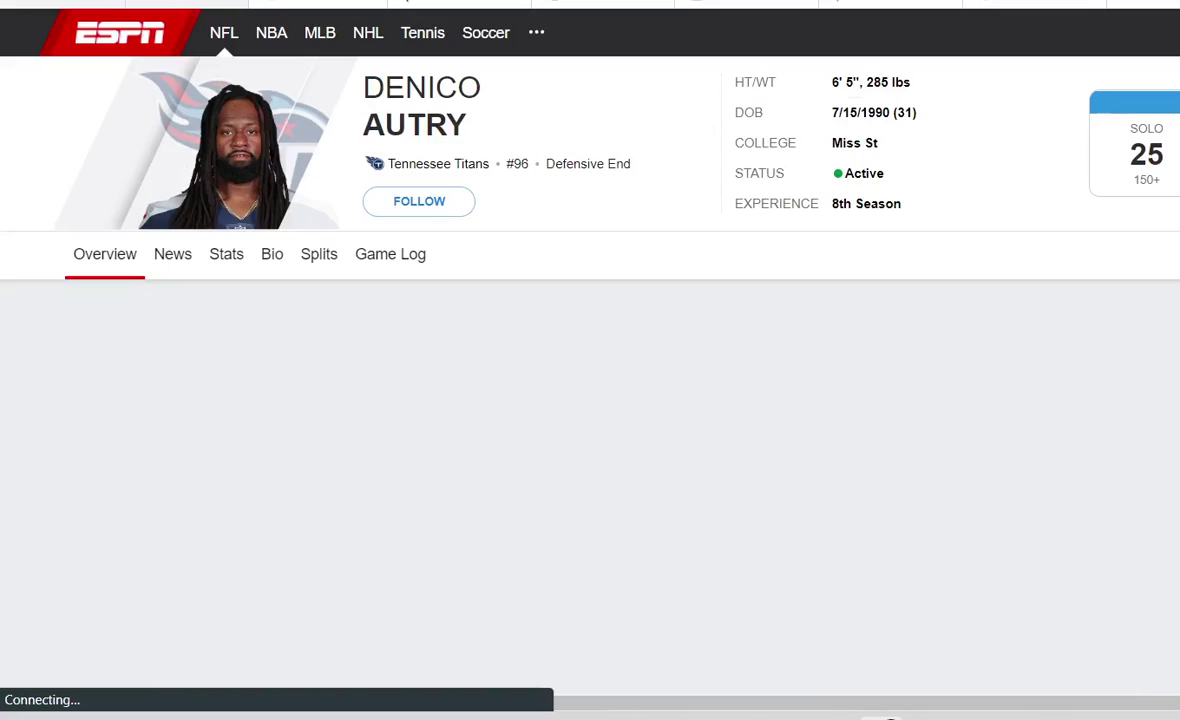
pyautogui.scroll(-5, 590, 400)
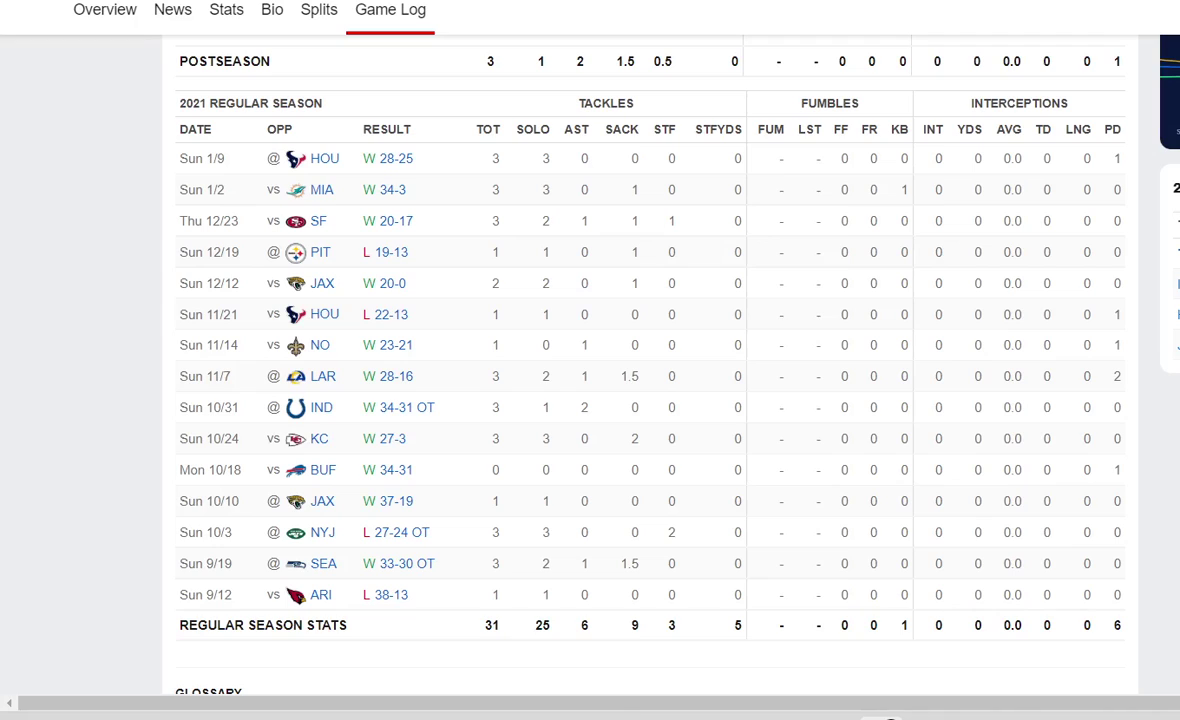
pyautogui.moveTo(430, 252); pyautogui.dragTo(362, 252)
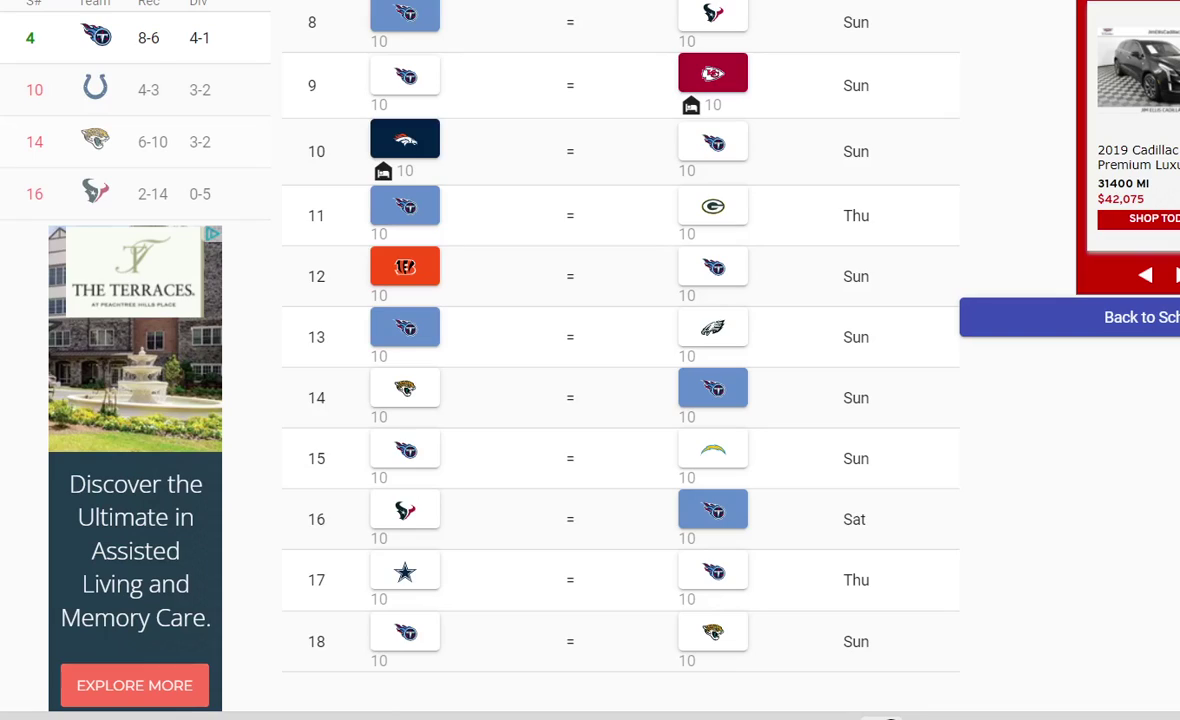
# Return to the season predictor and reread the Titans' season summary and picks across the schedule, including the undecided week 15, 17 and 18 games
pyautogui.scroll(-1, 135, 400)
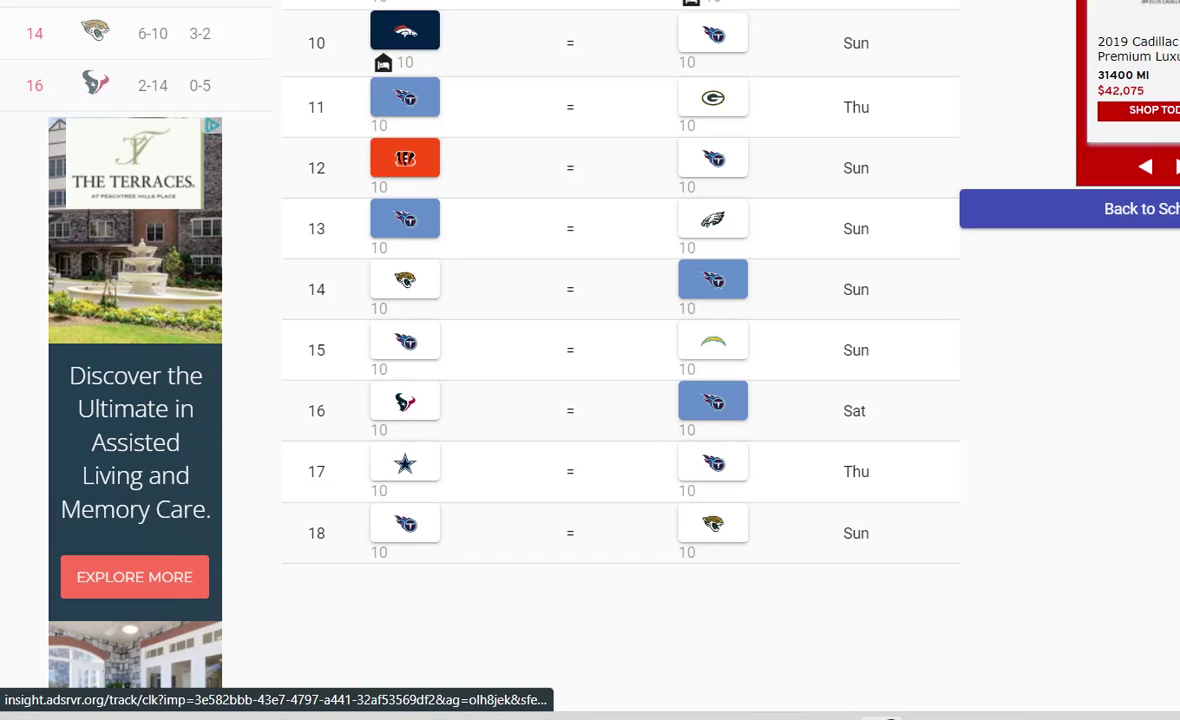
pyautogui.scroll(1, 135, 450)
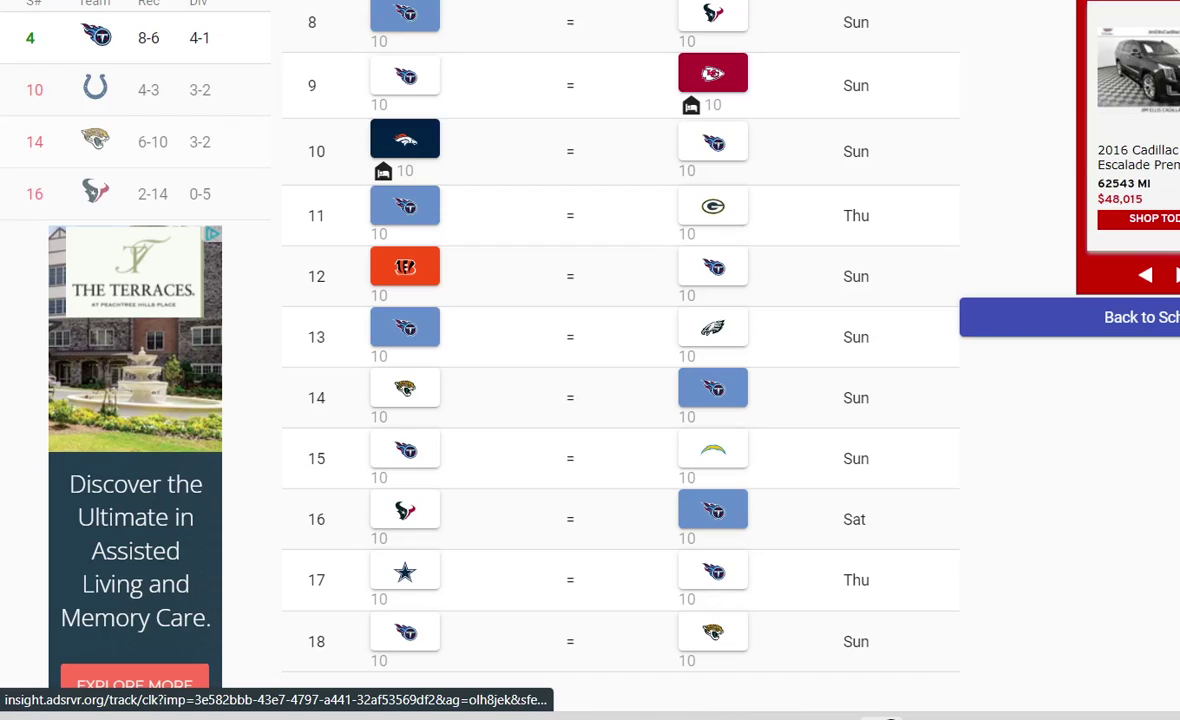
pyautogui.scroll(-1, 135, 450)
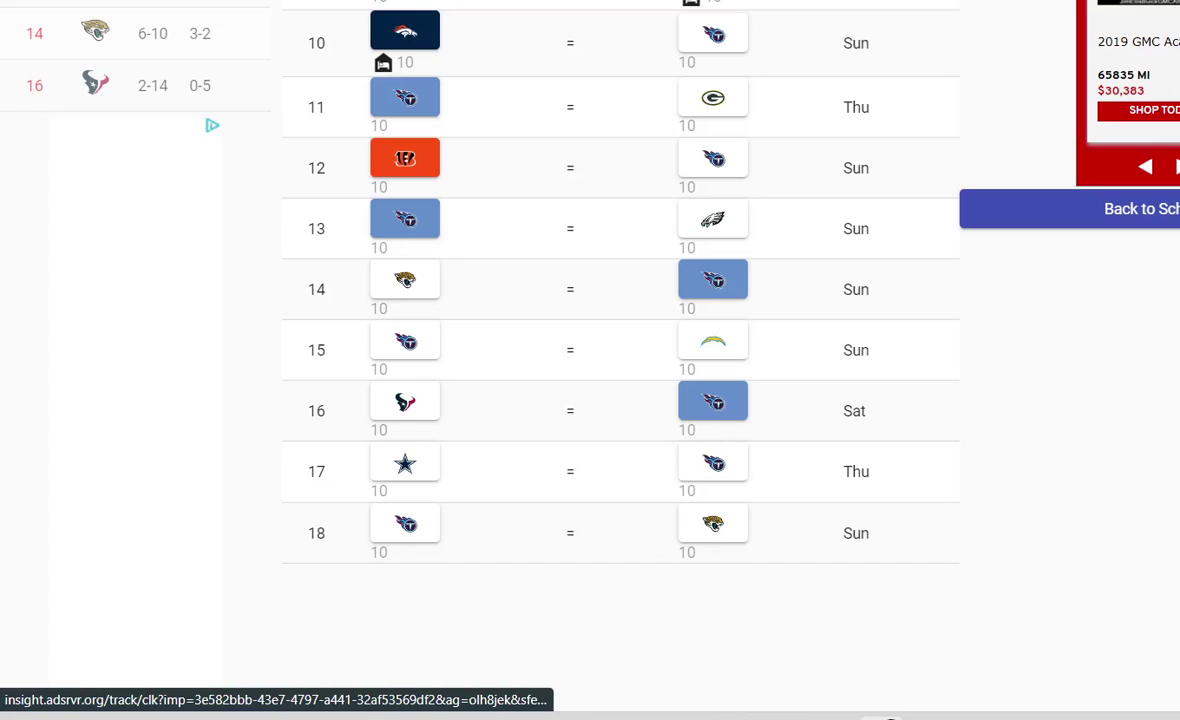
pyautogui.scroll(9, 620, 360)
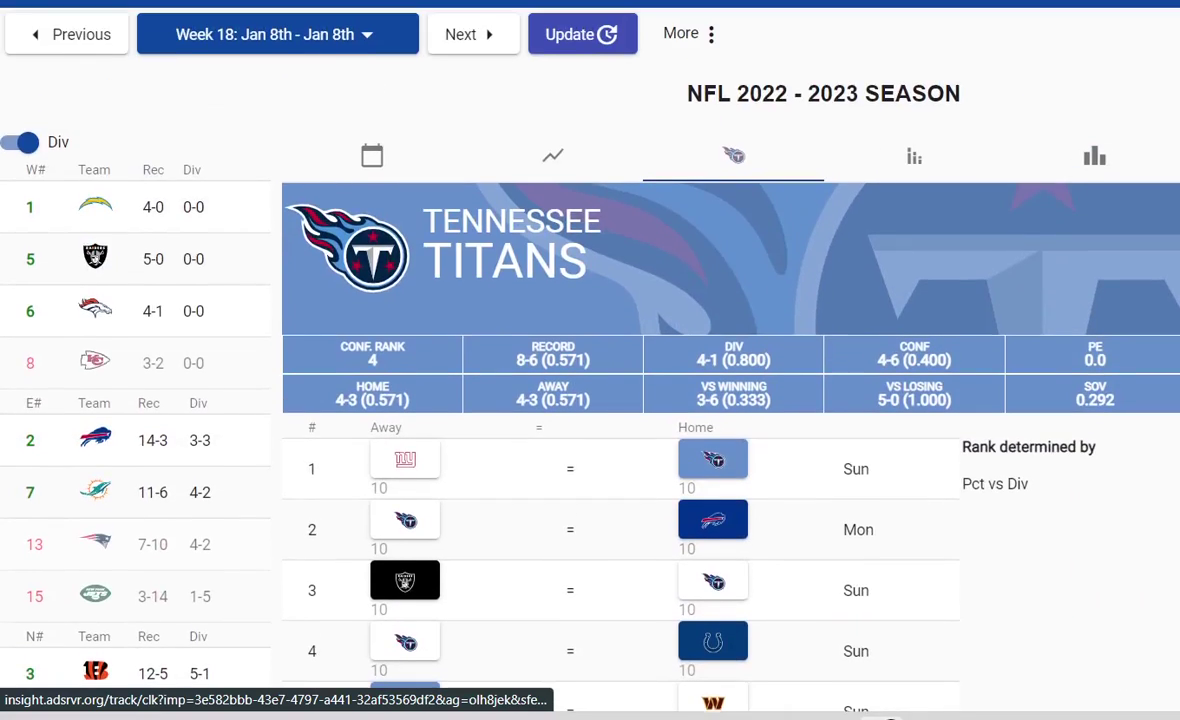
pyautogui.scroll(-2, 620, 360)
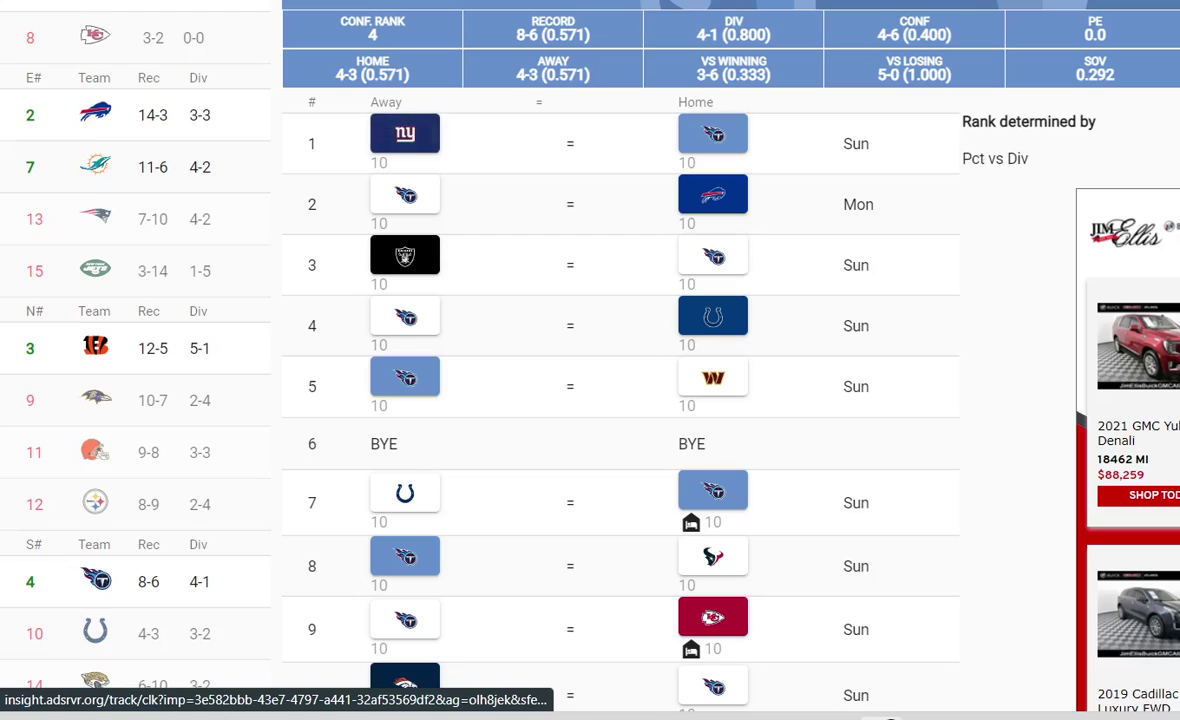
pyautogui.scroll(-2, 620, 360)
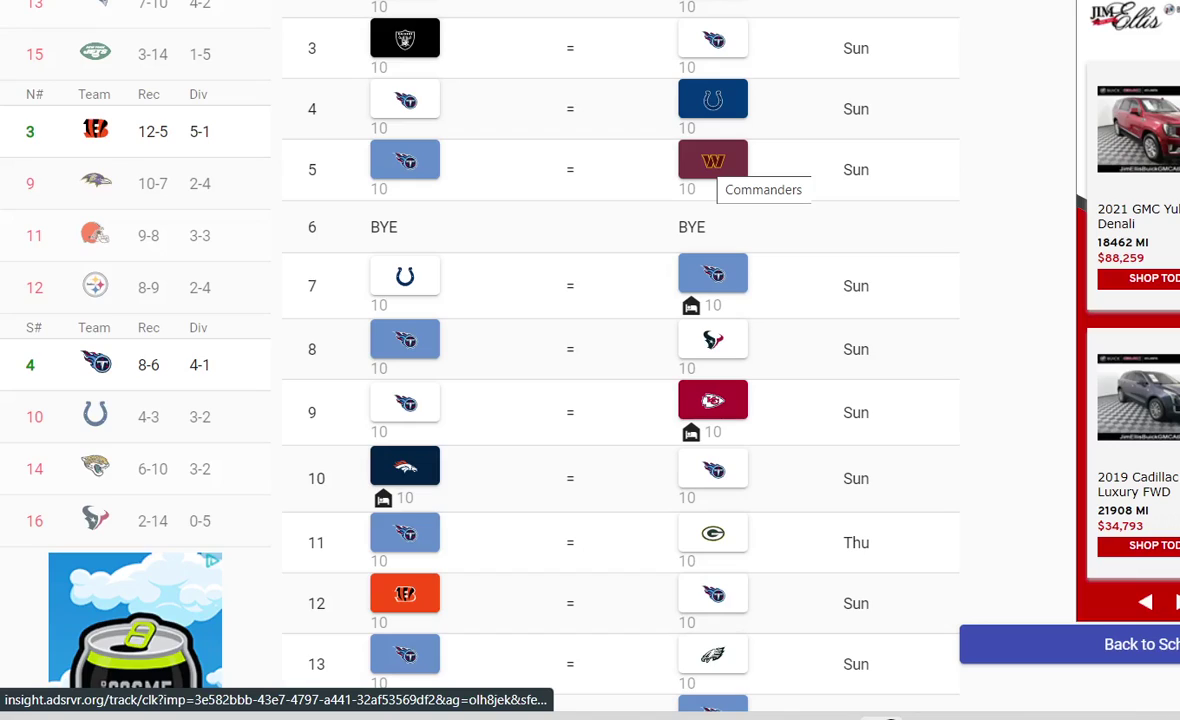
pyautogui.scroll(-1, 712, 200)
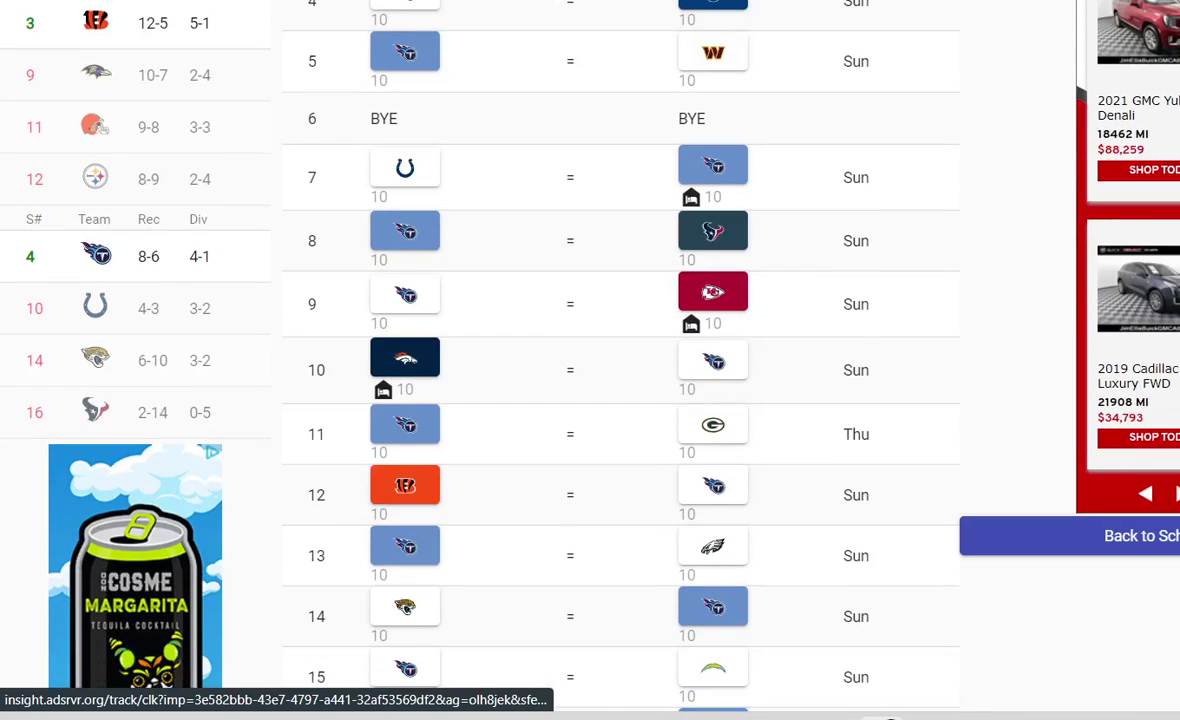
pyautogui.scroll(-1, 712, 231)
pyautogui.scroll(-2, 570, 169)
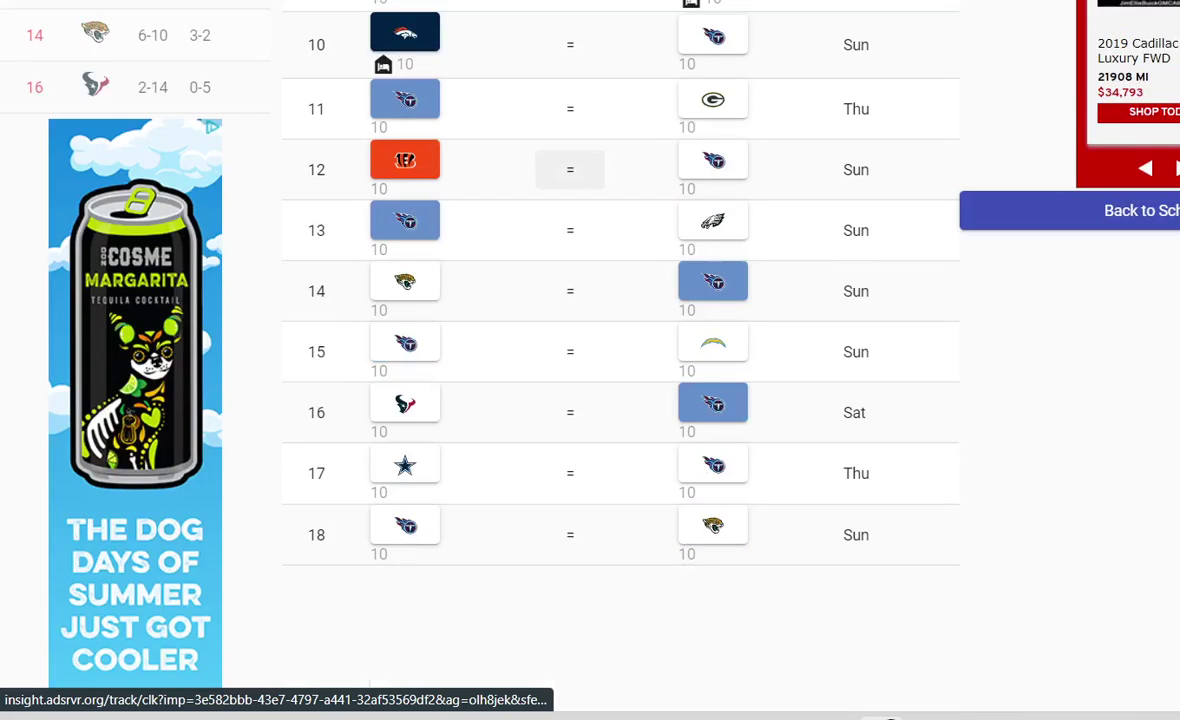
pyautogui.scroll(2, 570, 169)
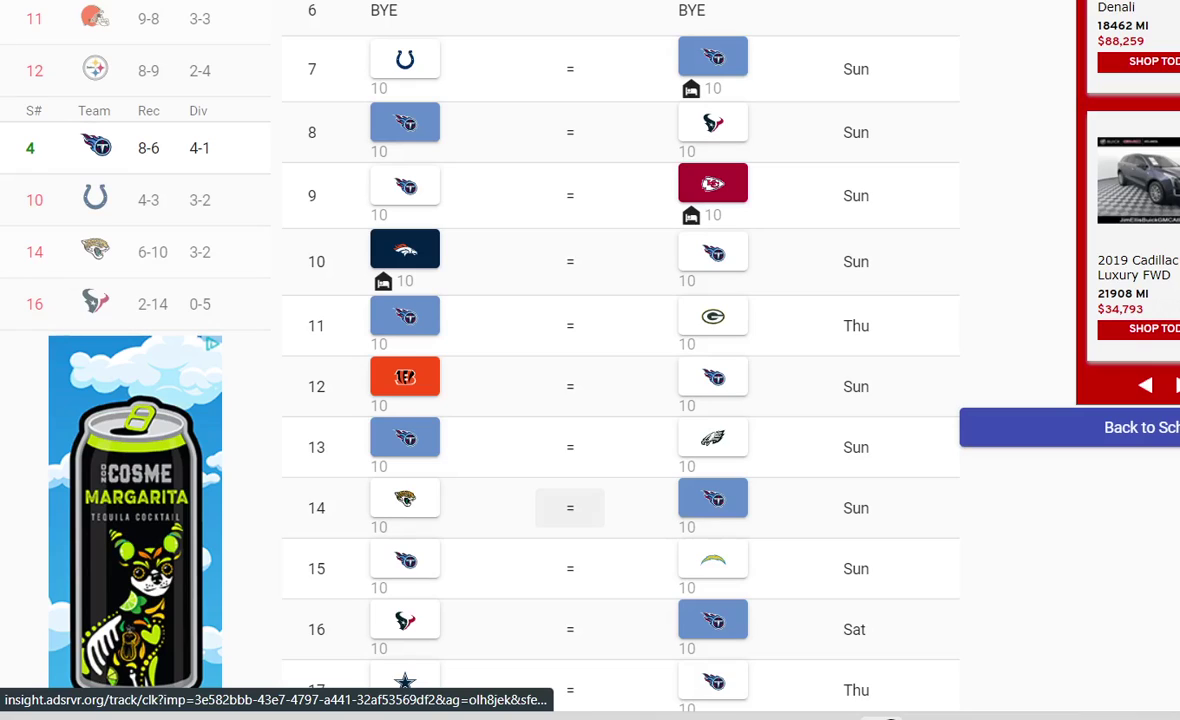
pyautogui.scroll(-3, 135, 520)
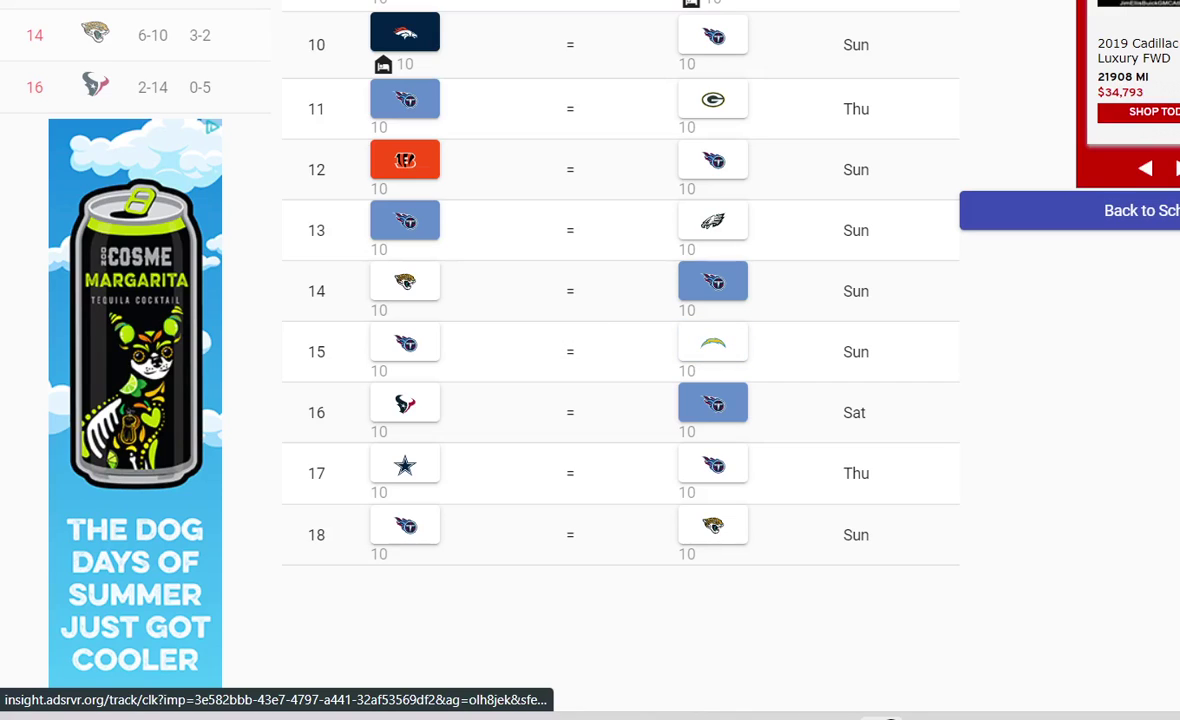
# Pick the Los Angeles Chargers to win the week 15 game against the Titans
pyautogui.scroll(12, 590, 360)
pyautogui.scroll(-10, 590, 360)
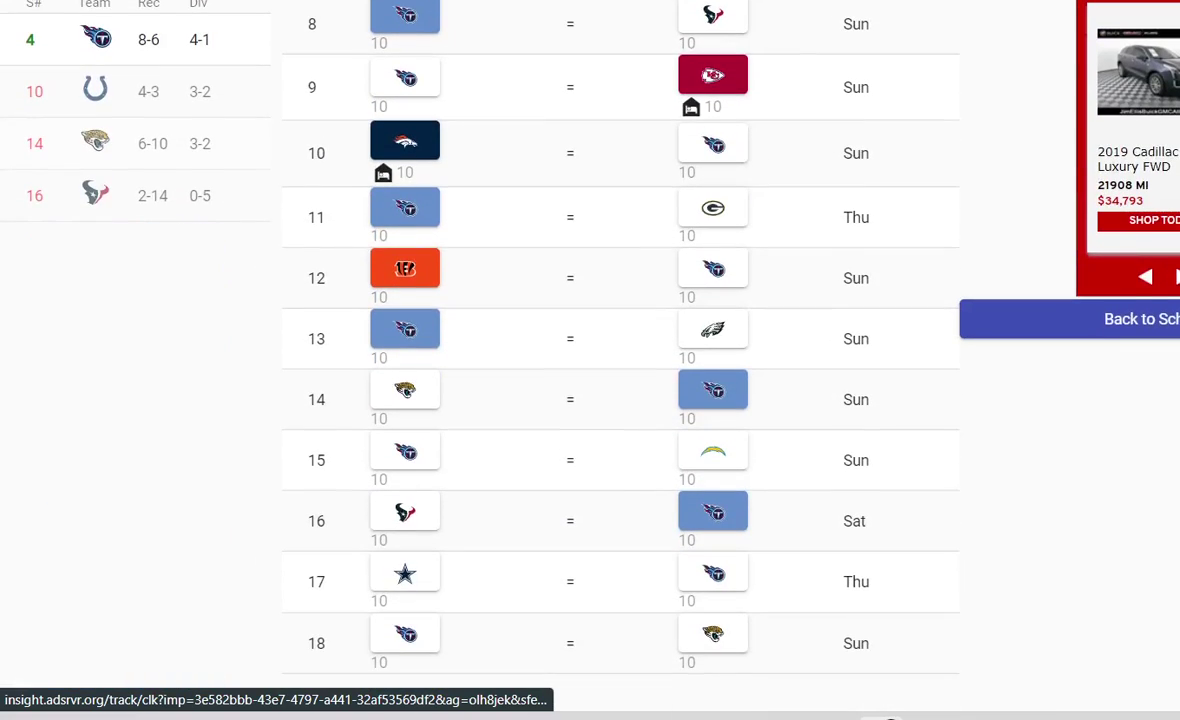
pyautogui.scroll(-1, 544, 311)
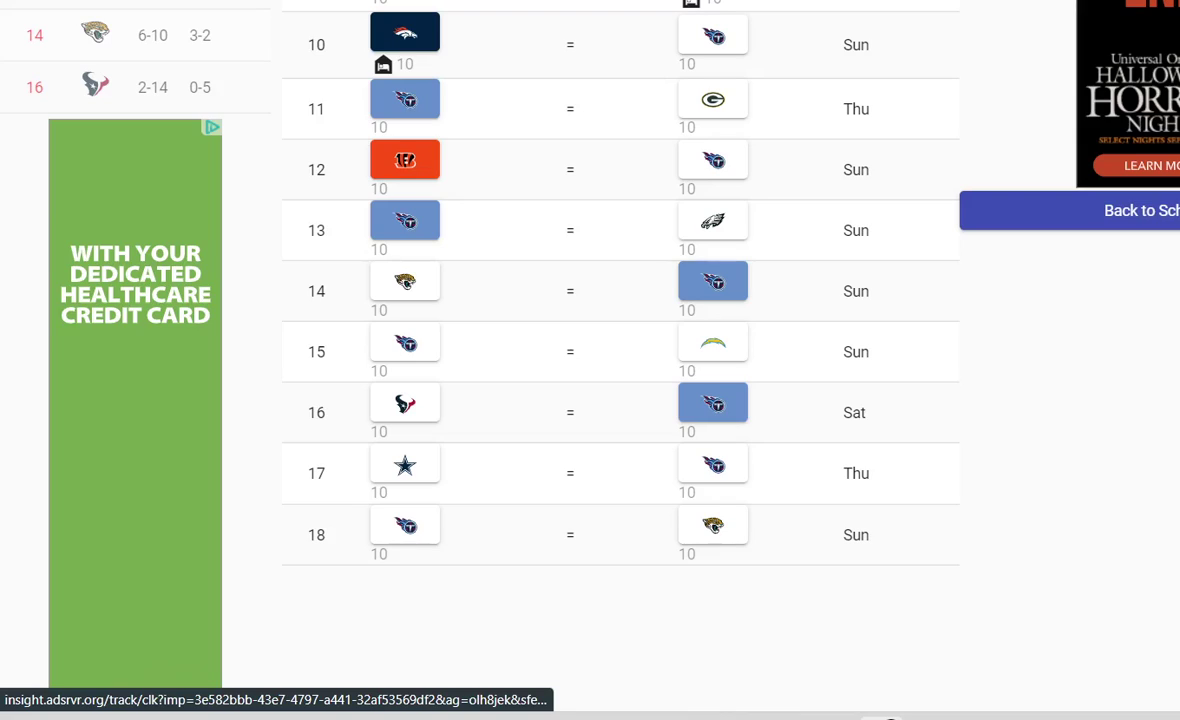
pyautogui.click(712, 342)
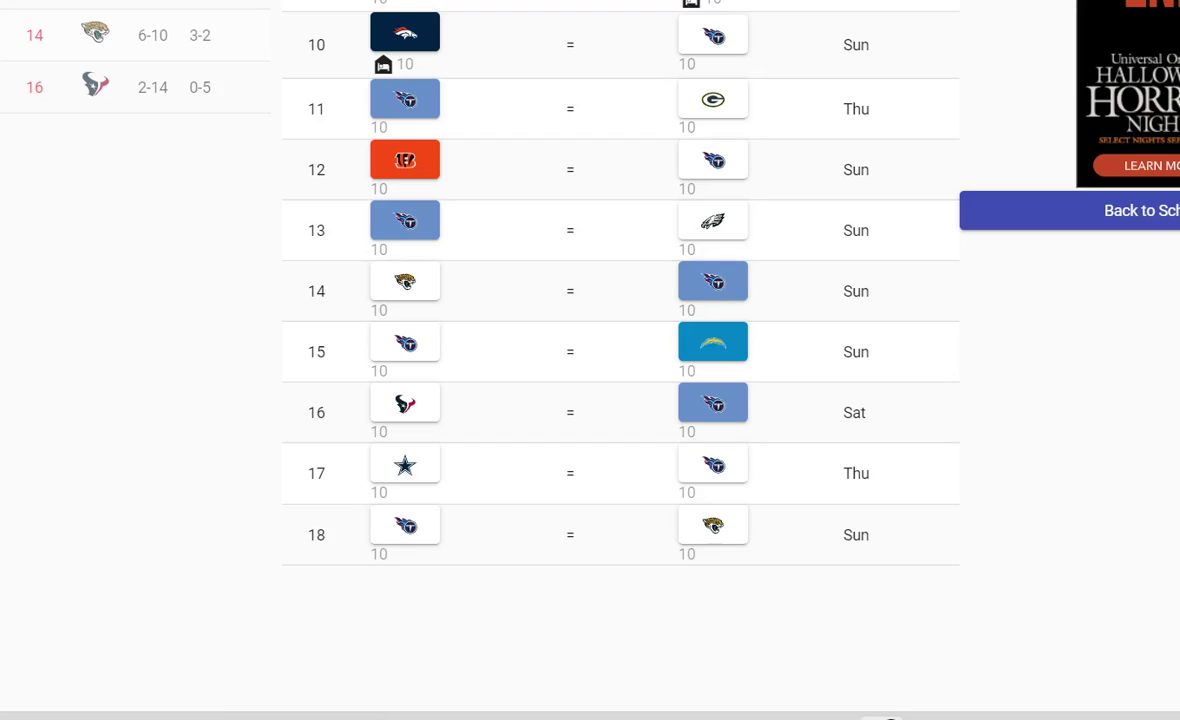
# Review the Titans' picks from week 4 to 18 and the division standings before deciding the week 17 Cowboys game
pyautogui.scroll(1, 590, 360)
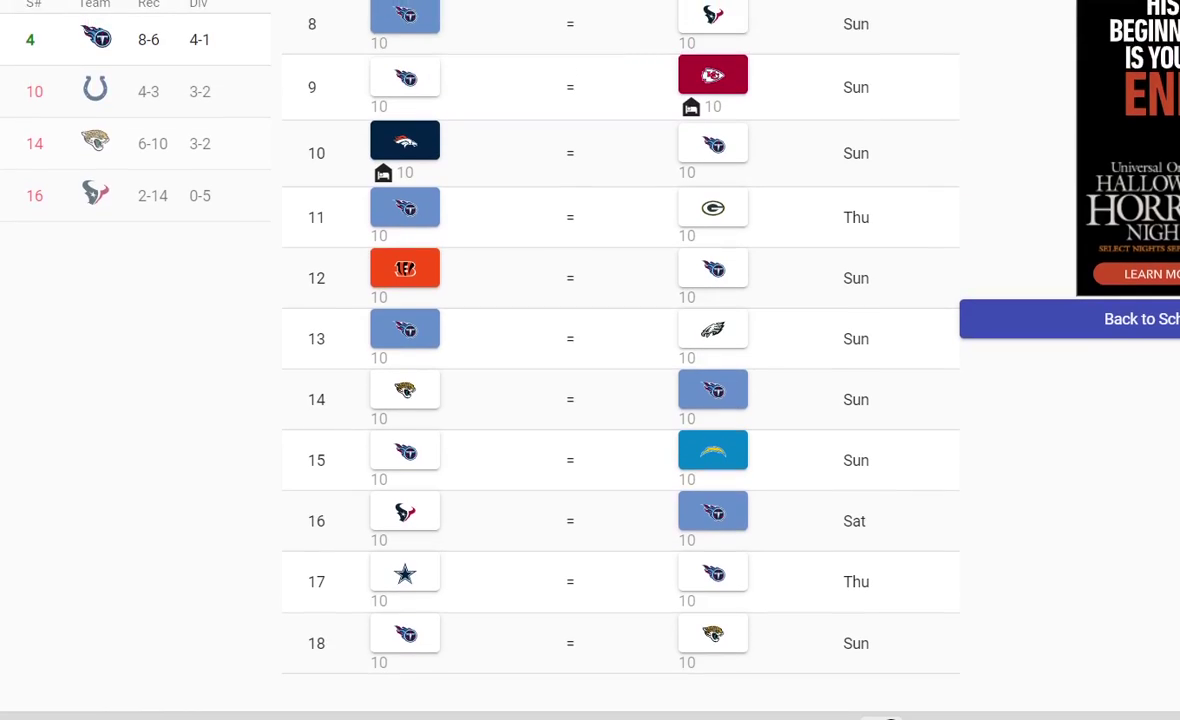
pyautogui.scroll(2, 590, 360)
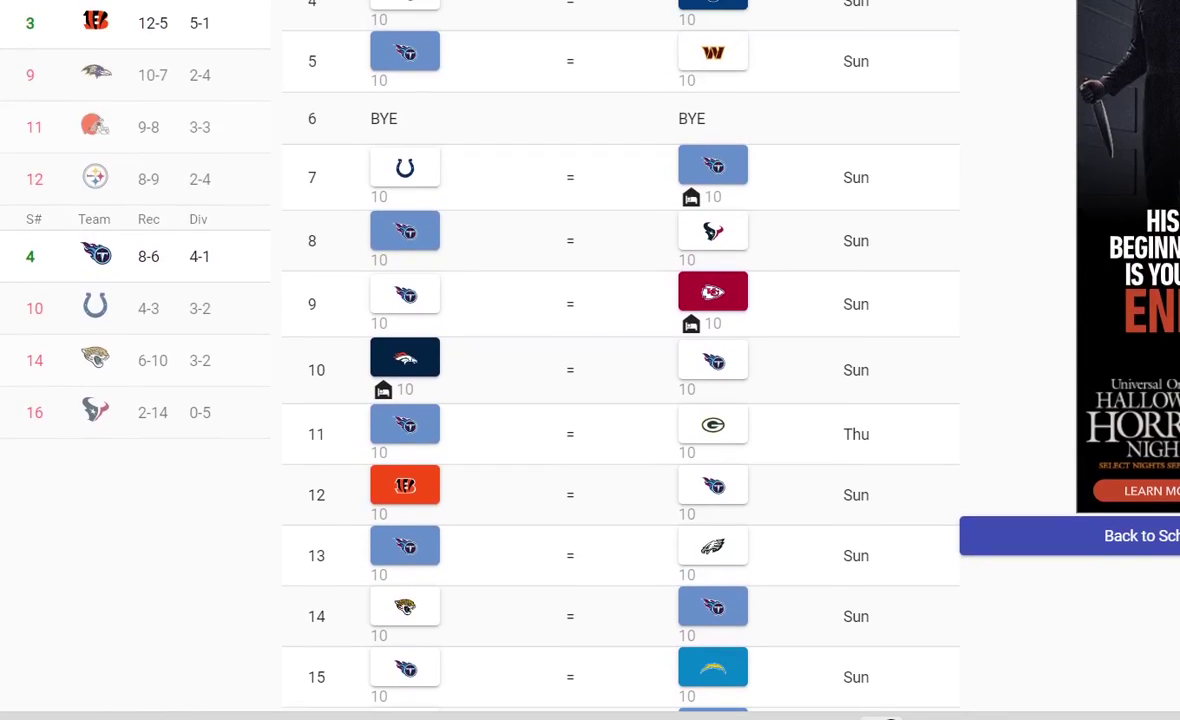
pyautogui.scroll(-2, 590, 360)
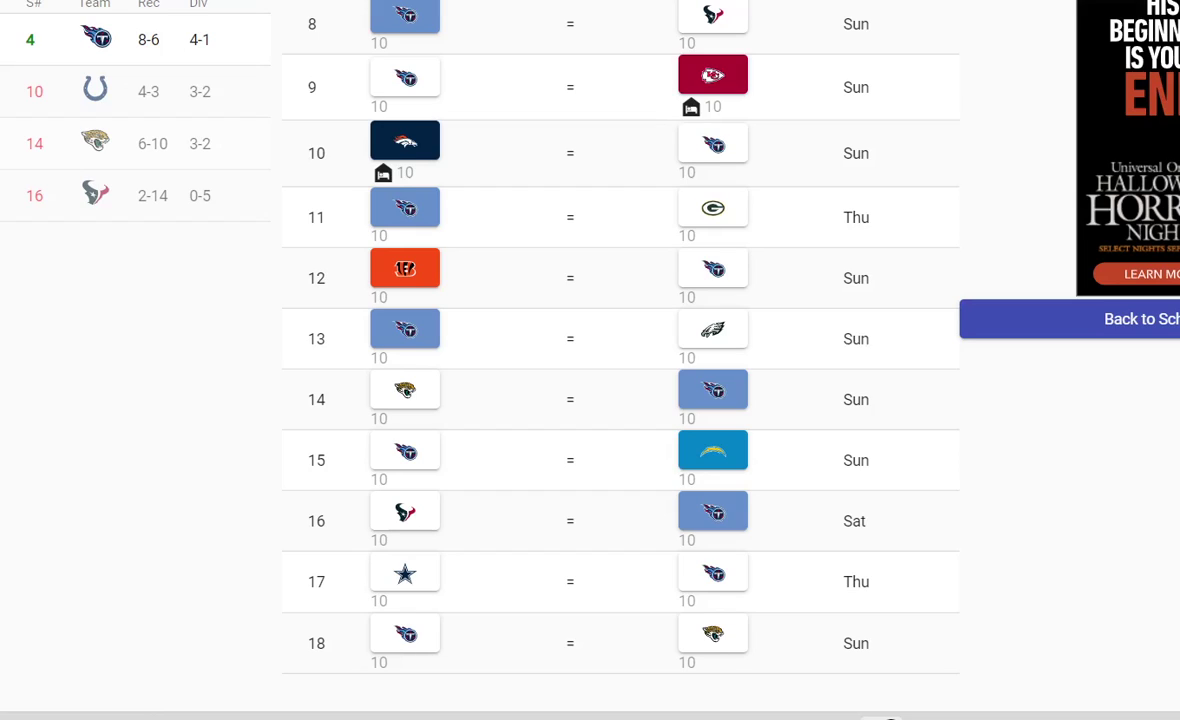
pyautogui.click(713, 572)
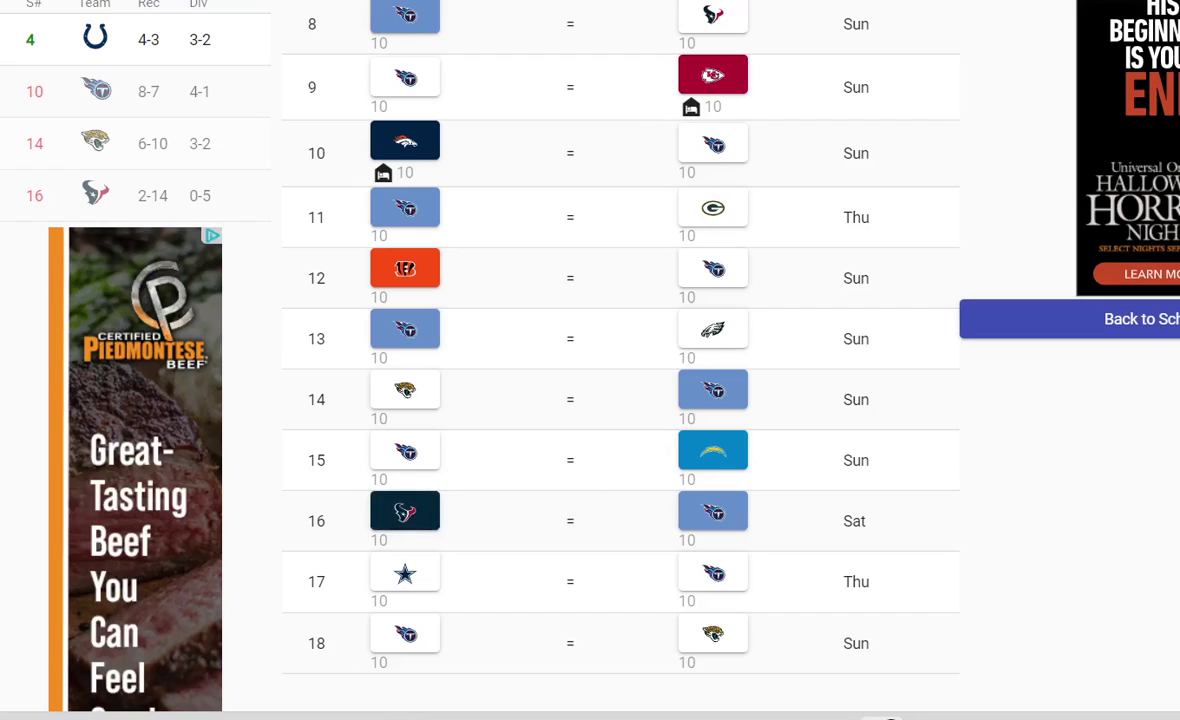
pyautogui.scroll(-1, 620, 360)
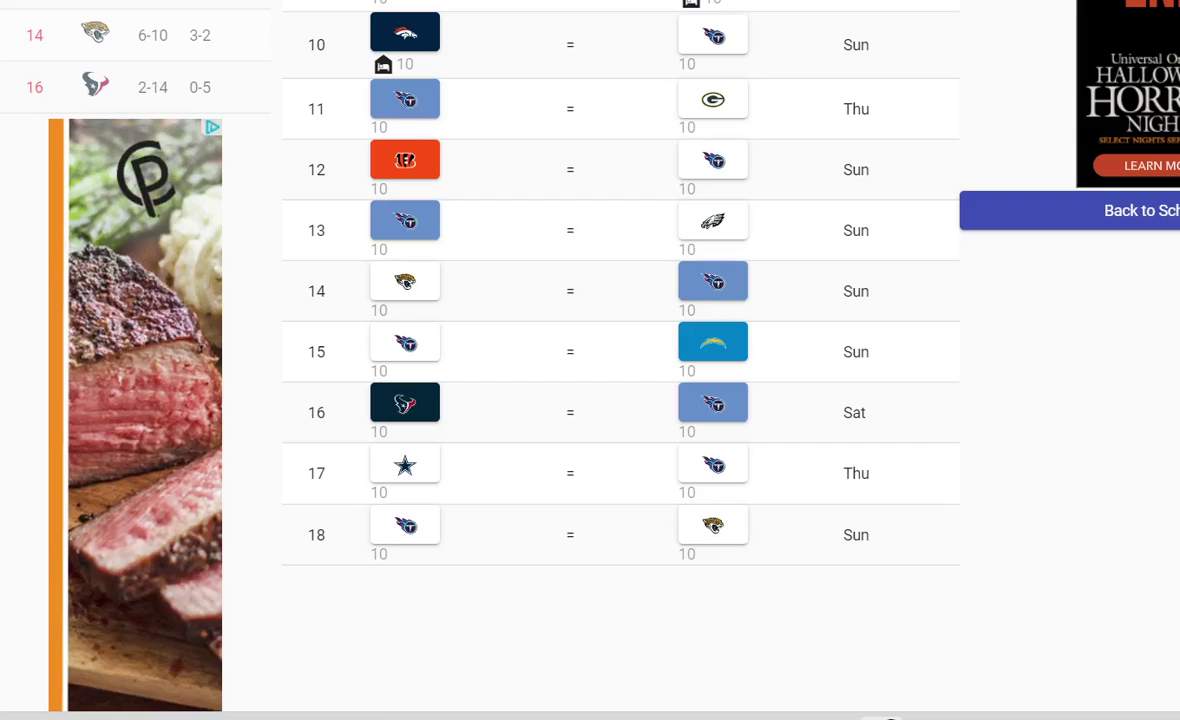
pyautogui.click(712, 464)
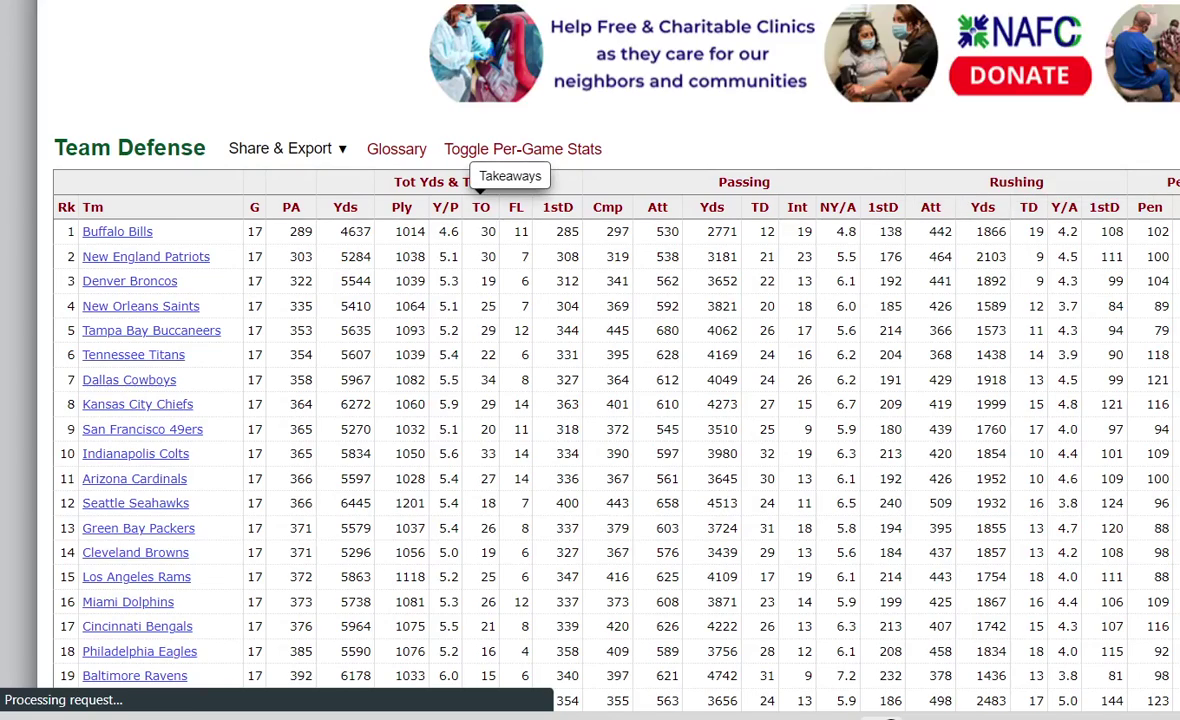
# Switch to the NFL defensive statistics page, sort Team Defense by takeaways in descending and ascending order, and restore the original order
pyautogui.click(481, 207)
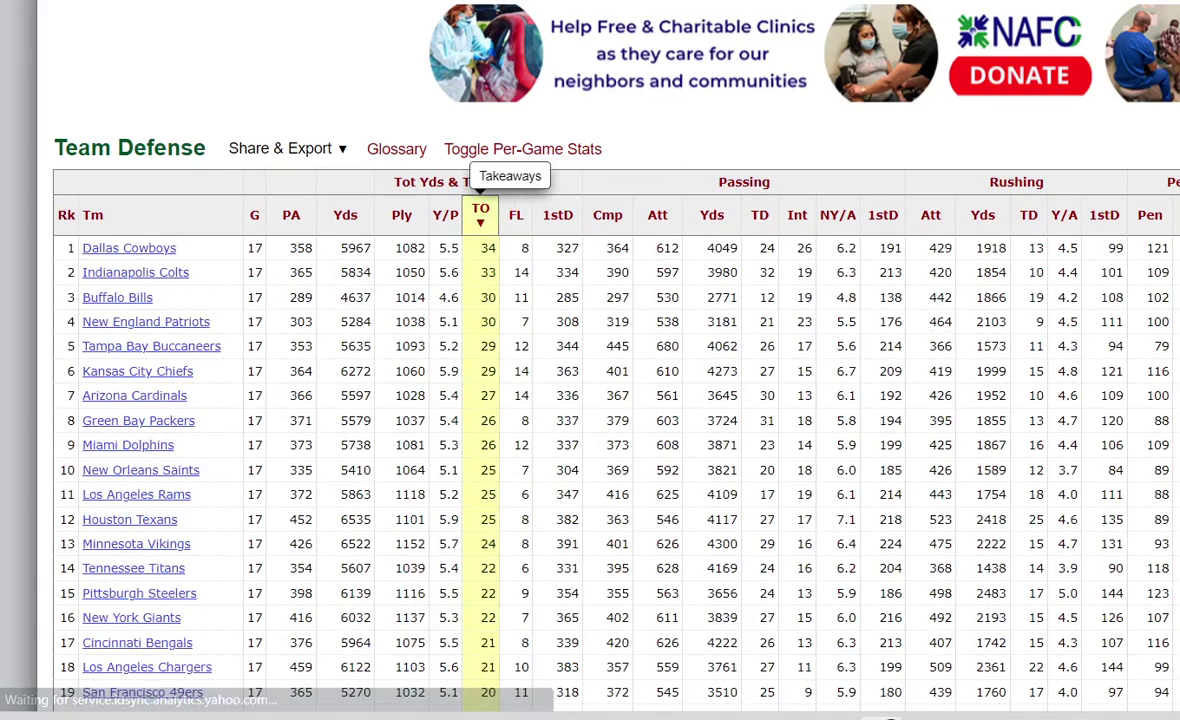
pyautogui.click(481, 192)
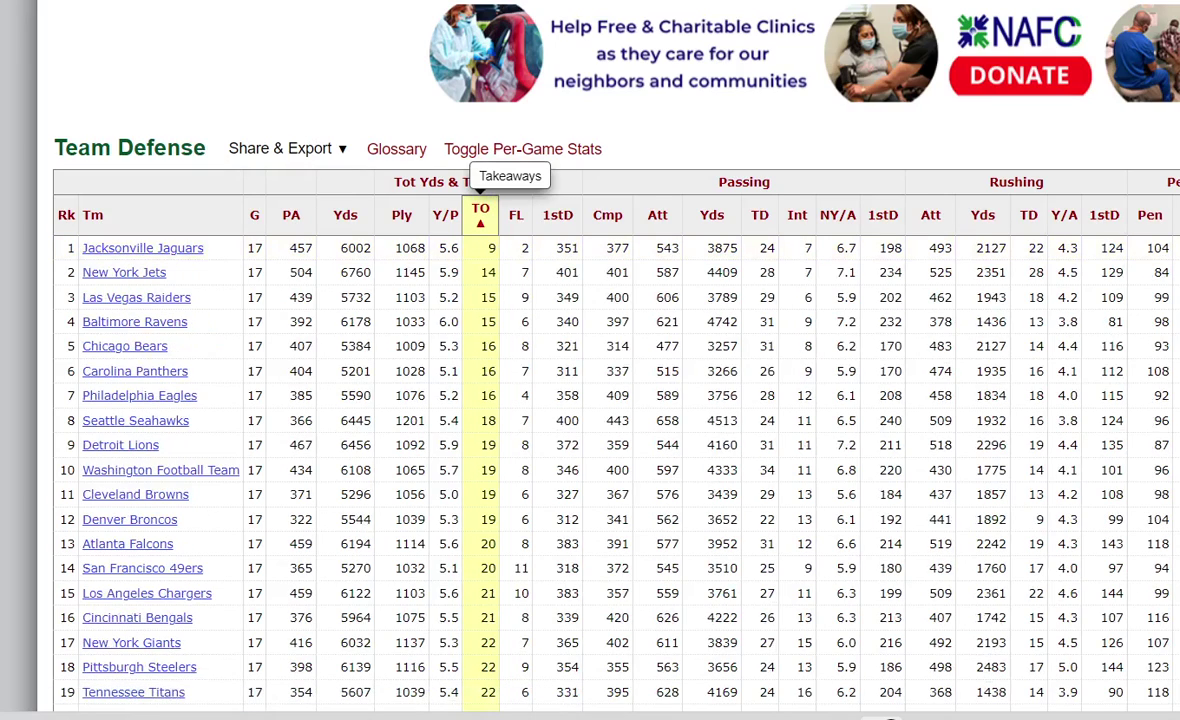
pyautogui.click(481, 192)
pyautogui.click(300, 256)
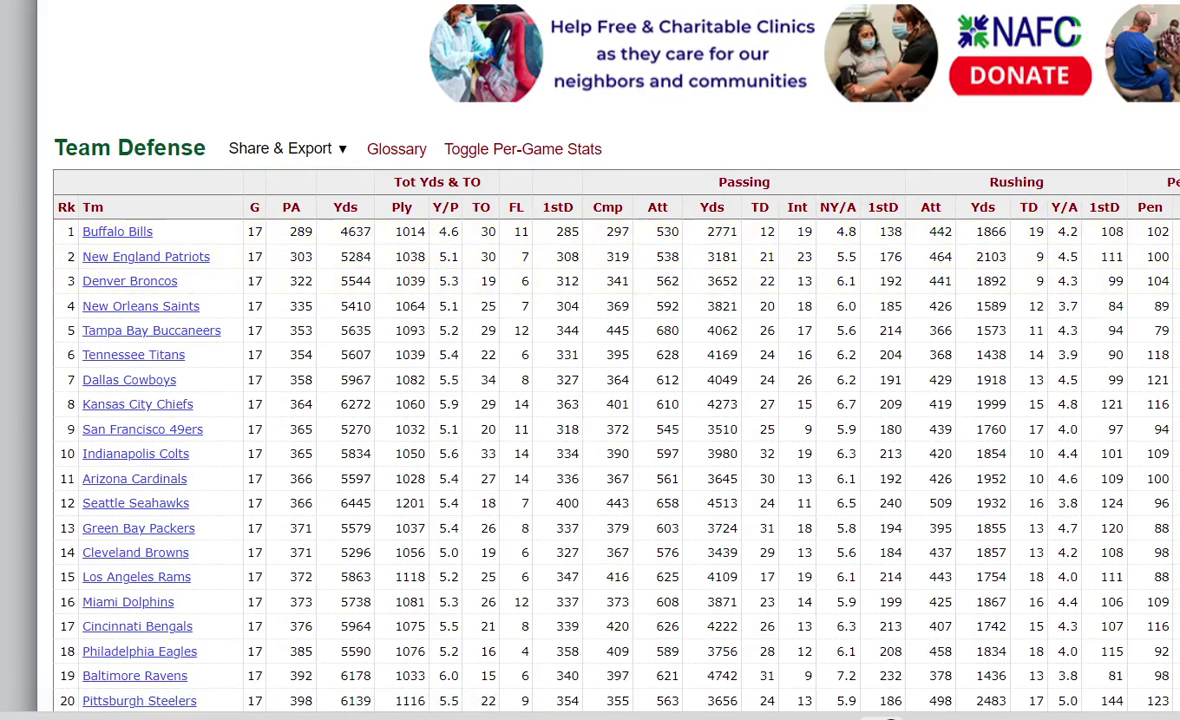
pyautogui.scroll(-2, 600, 450)
pyautogui.scroll(3, 600, 450)
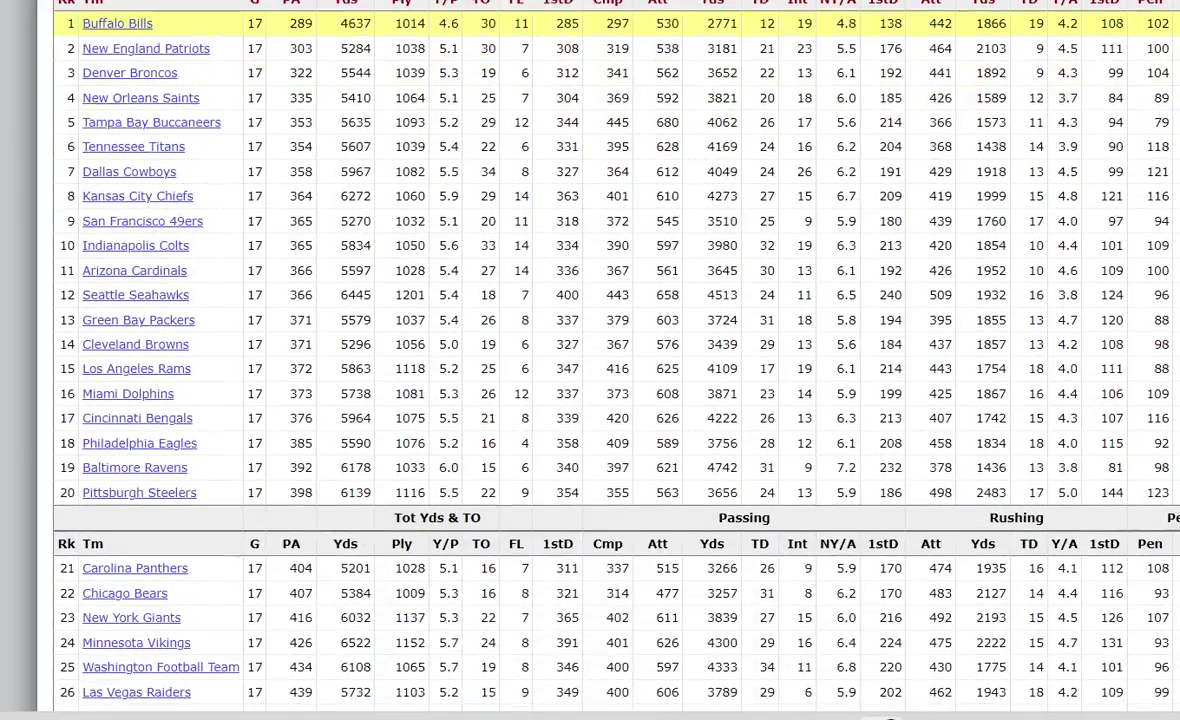
pyautogui.scroll(1, 295, 300)
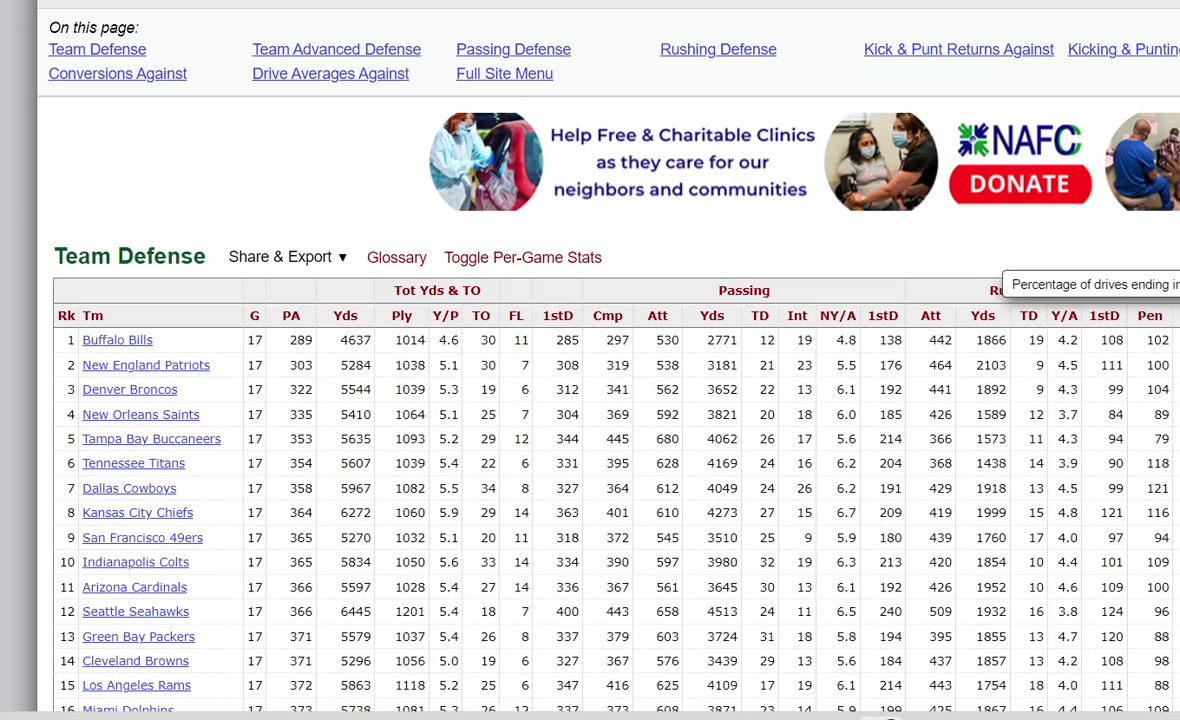
# Sort the Team Advanced Defense table by sacks in ascending order
pyautogui.scroll(-1, 608, 400)
pyautogui.scroll(-2, 600, 290)
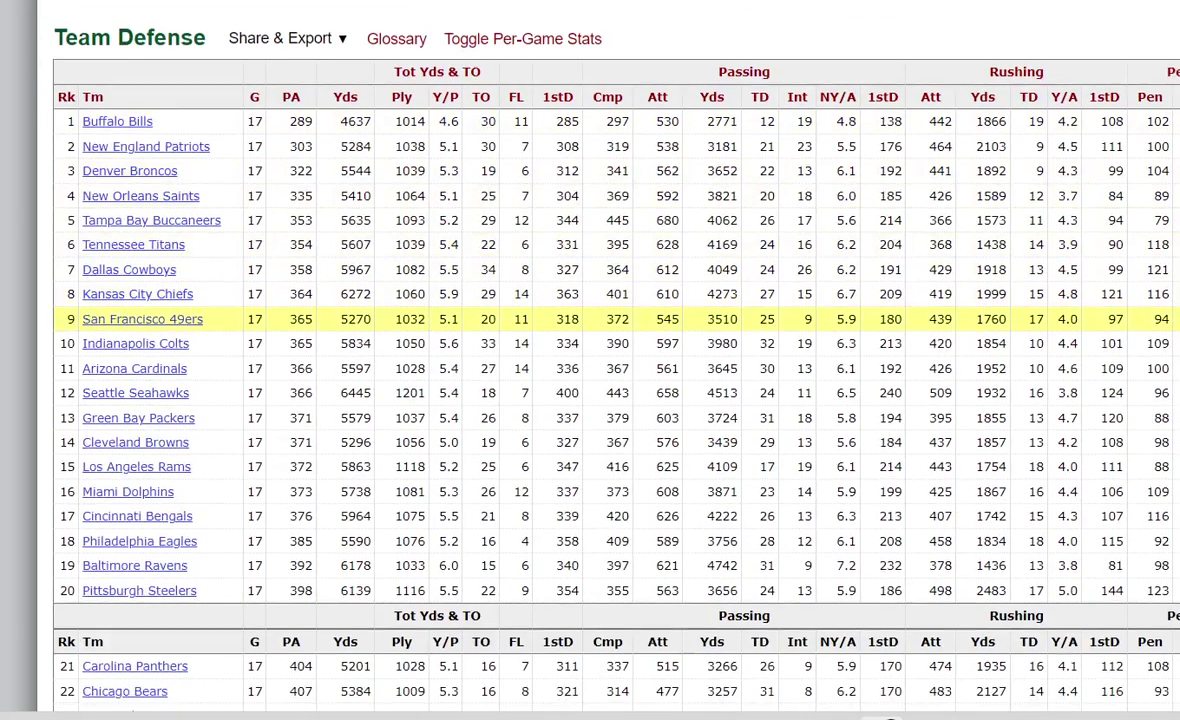
pyautogui.scroll(-4, 445, 320)
pyautogui.scroll(-1, 445, 358)
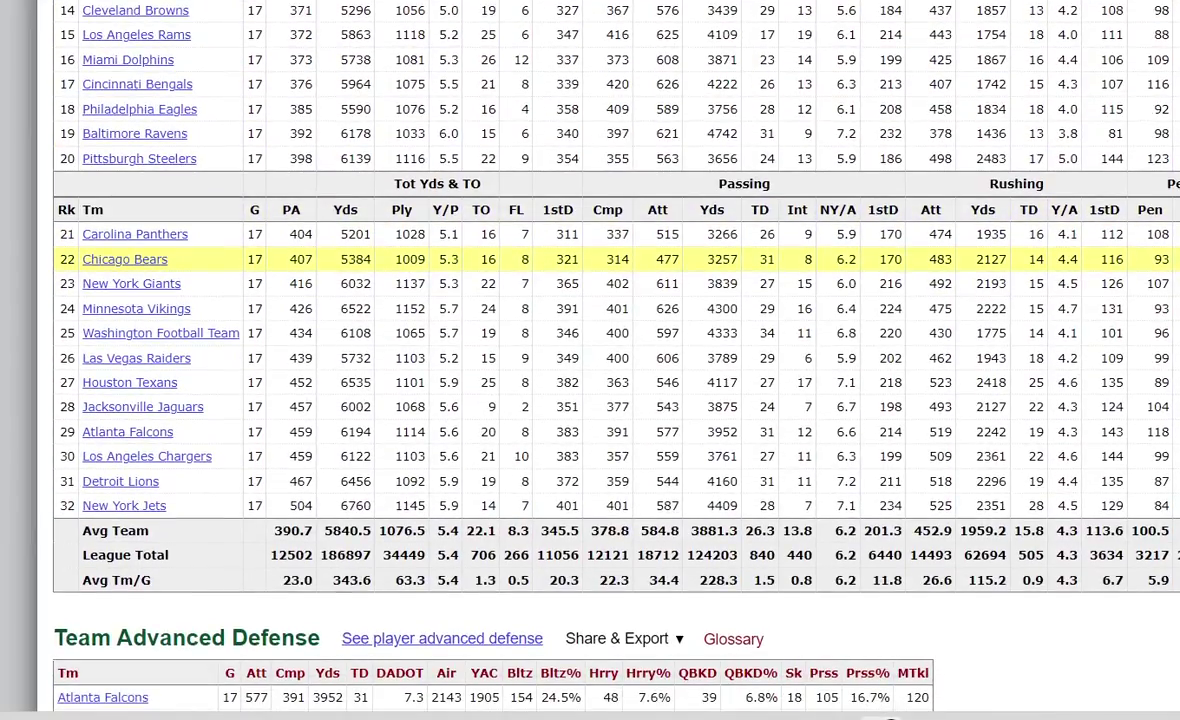
pyautogui.scroll(-6, 445, 358)
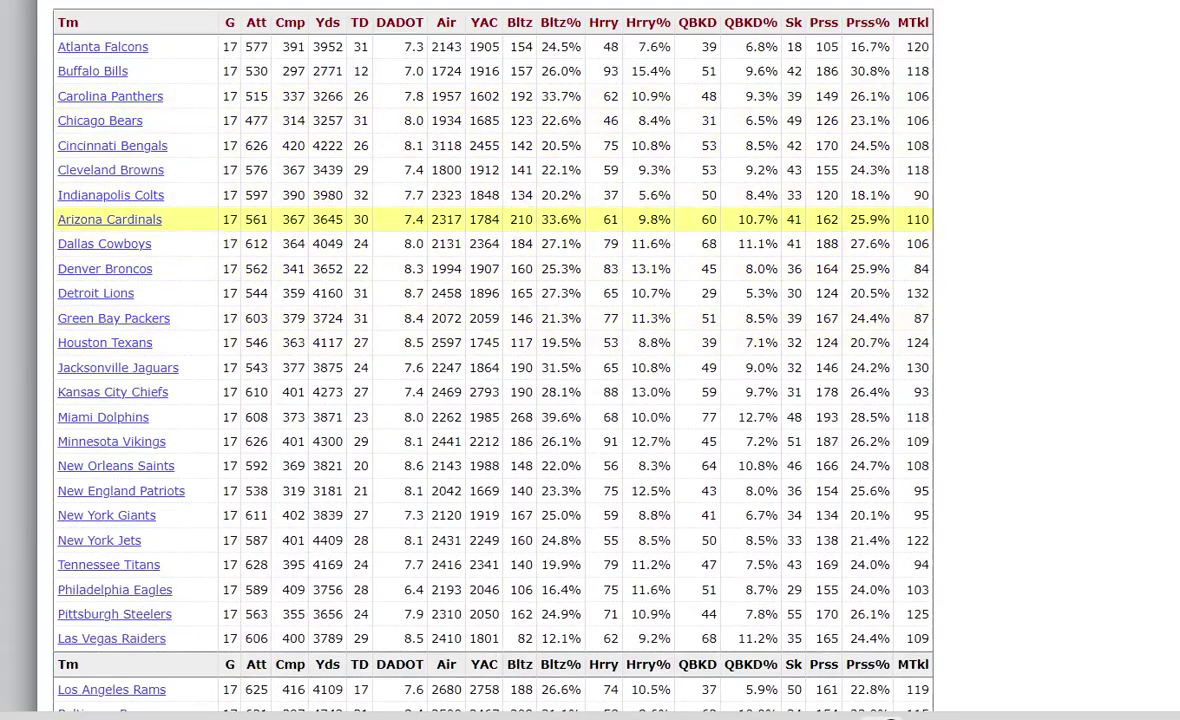
pyautogui.click(793, 22)
pyautogui.click(793, 24)
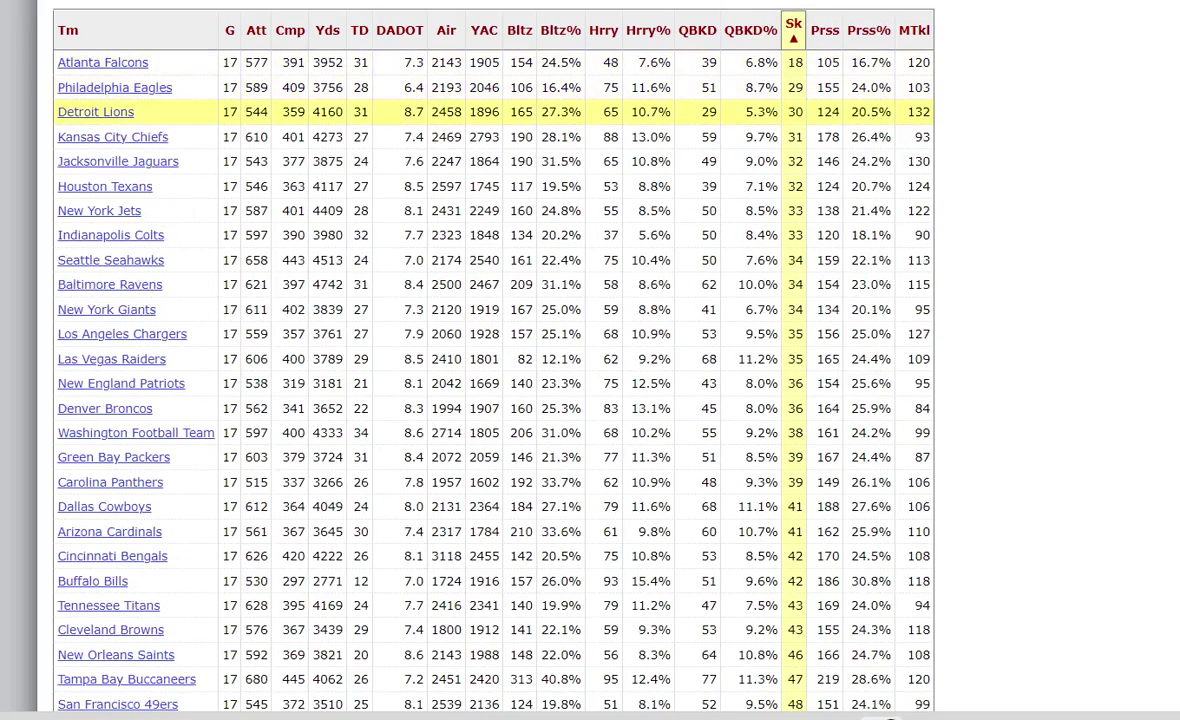
# Compare the teams' sack totals throughout the sorted Team Advanced Defense table
pyautogui.scroll(-3, 490, 360)
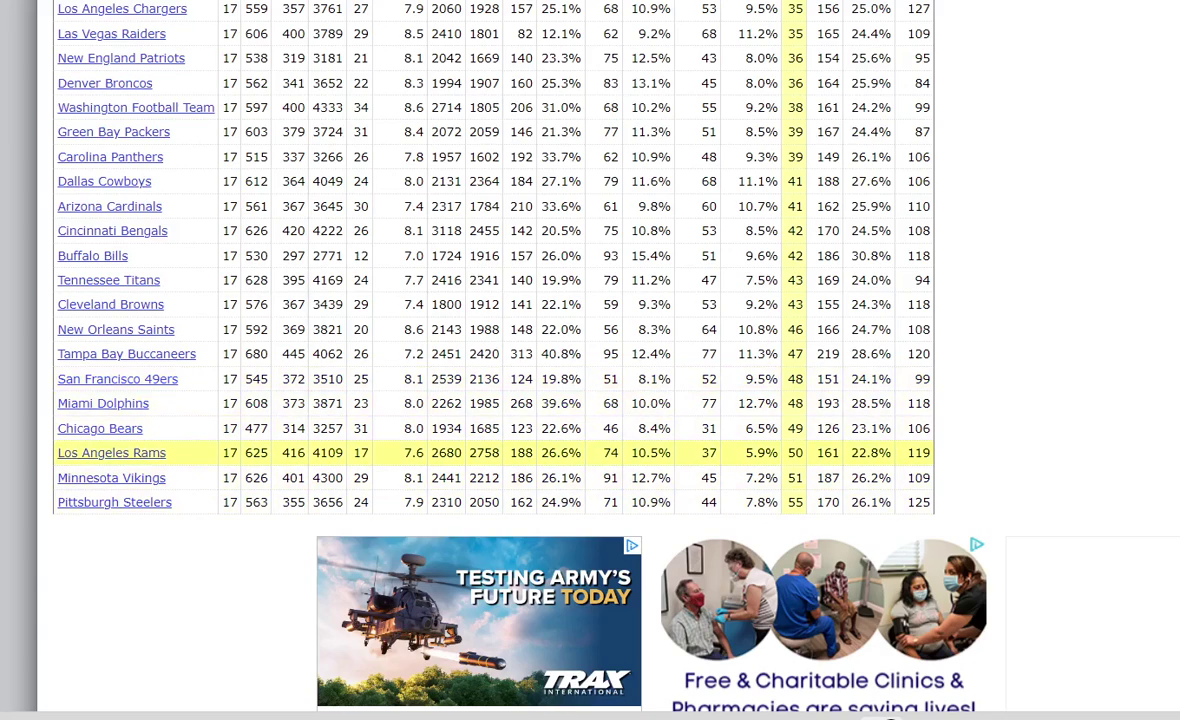
pyautogui.scroll(1, 490, 330)
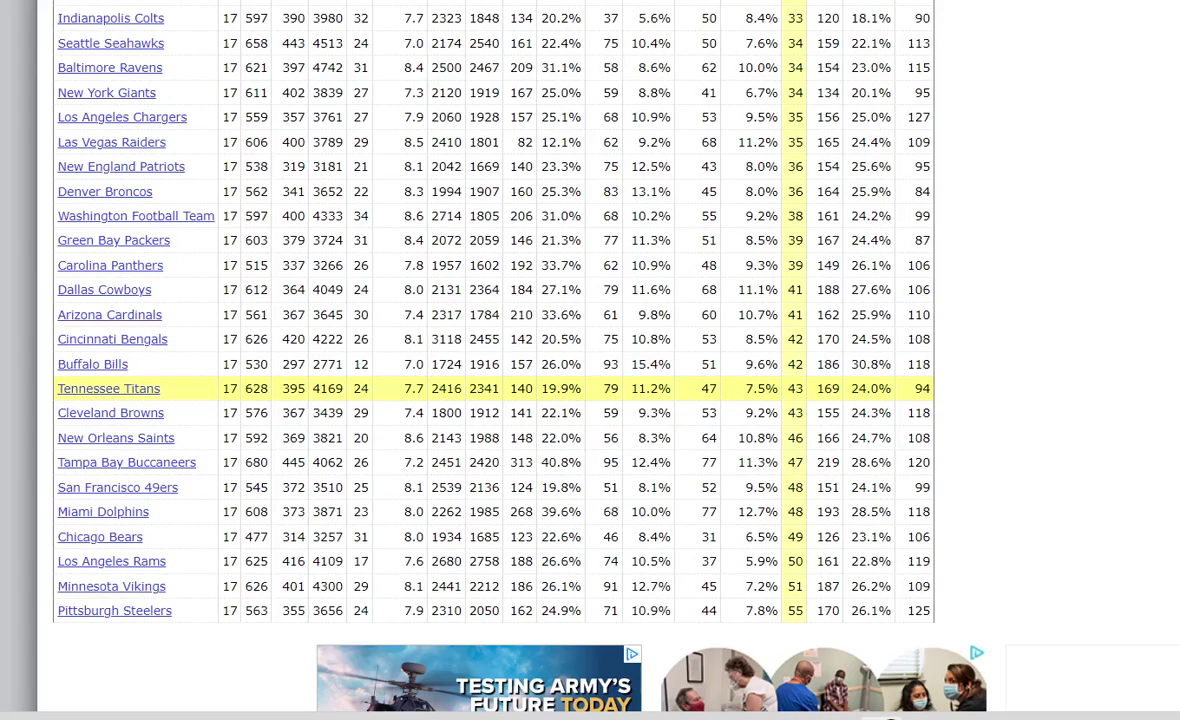
pyautogui.scroll(1, 490, 470)
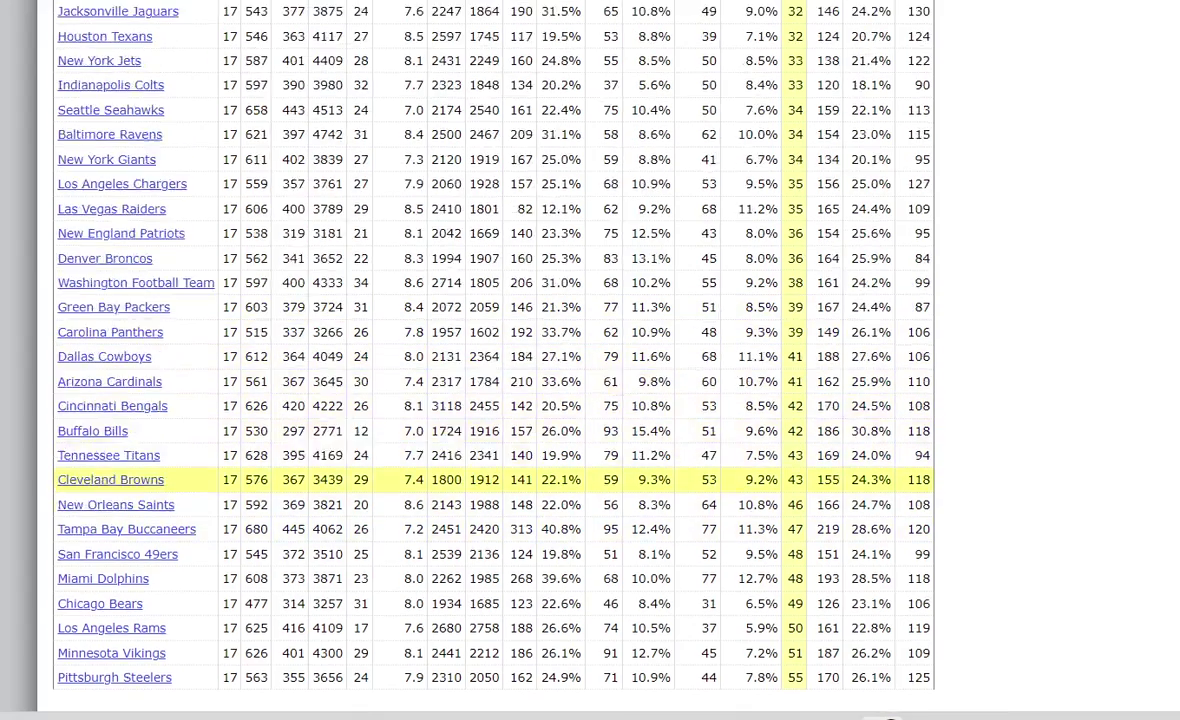
pyautogui.scroll(3, 490, 430)
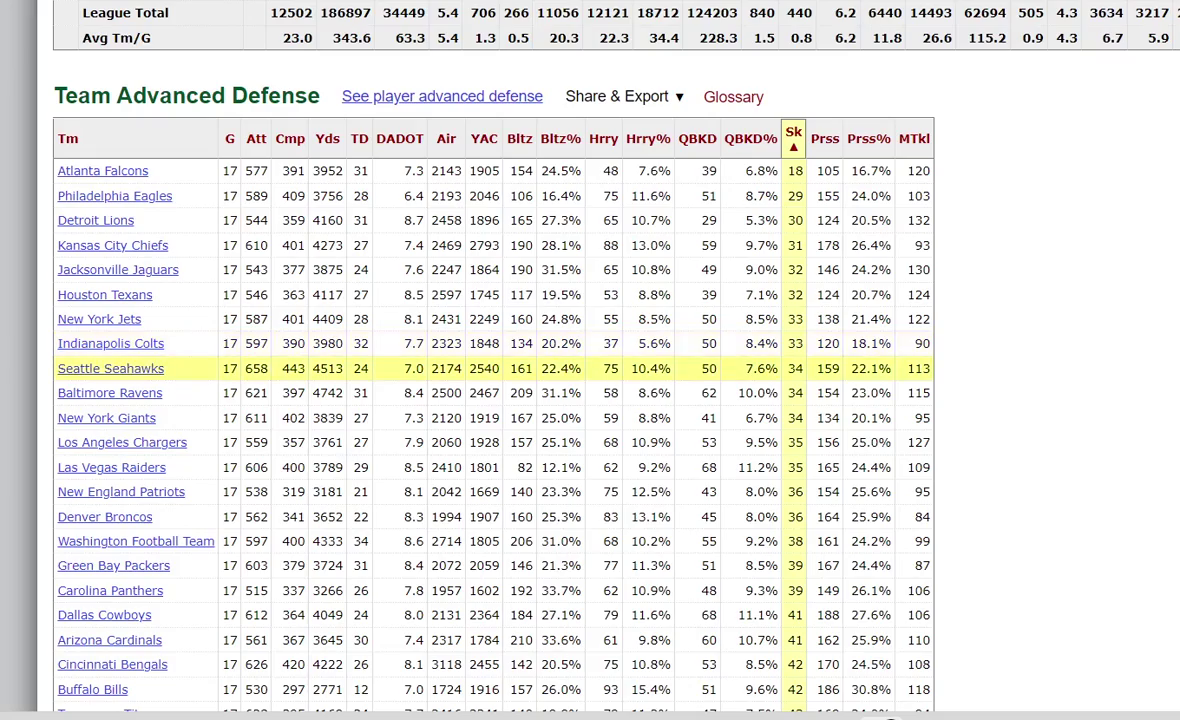
pyautogui.scroll(-5, 480, 360)
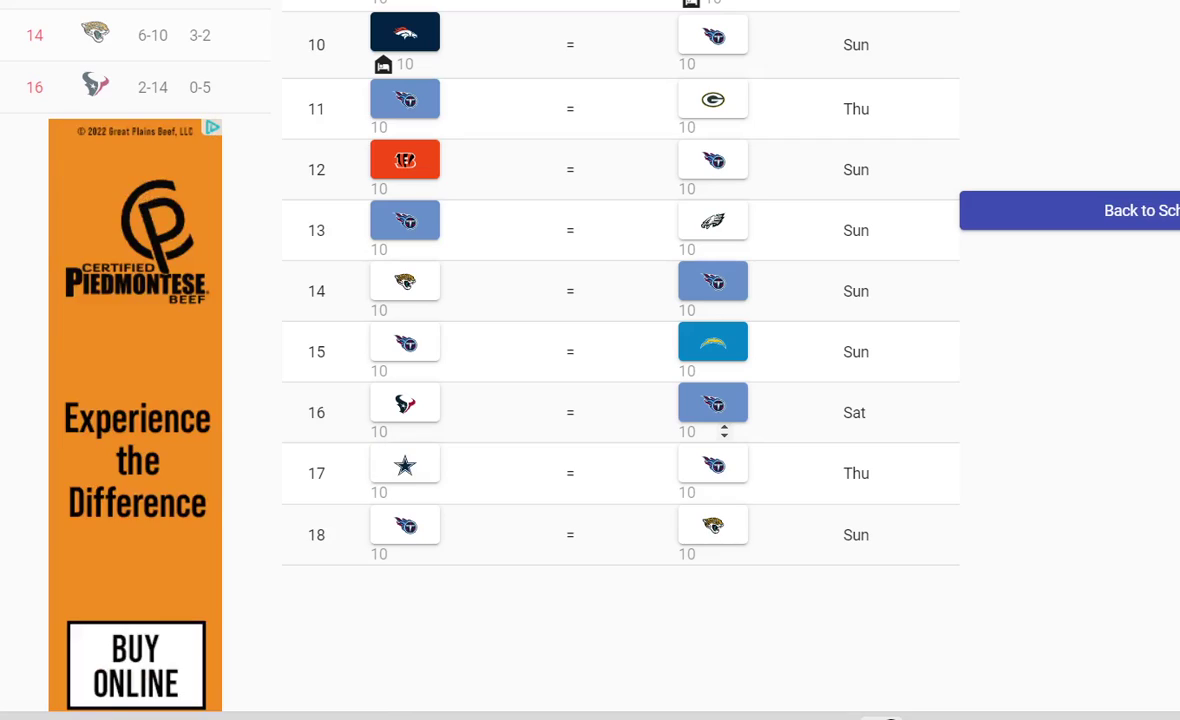
# Switch back to the playoff predictor, pick the Titans to beat the Cowboys in week 17, and check the AFC South standings
pyautogui.click(713, 466)
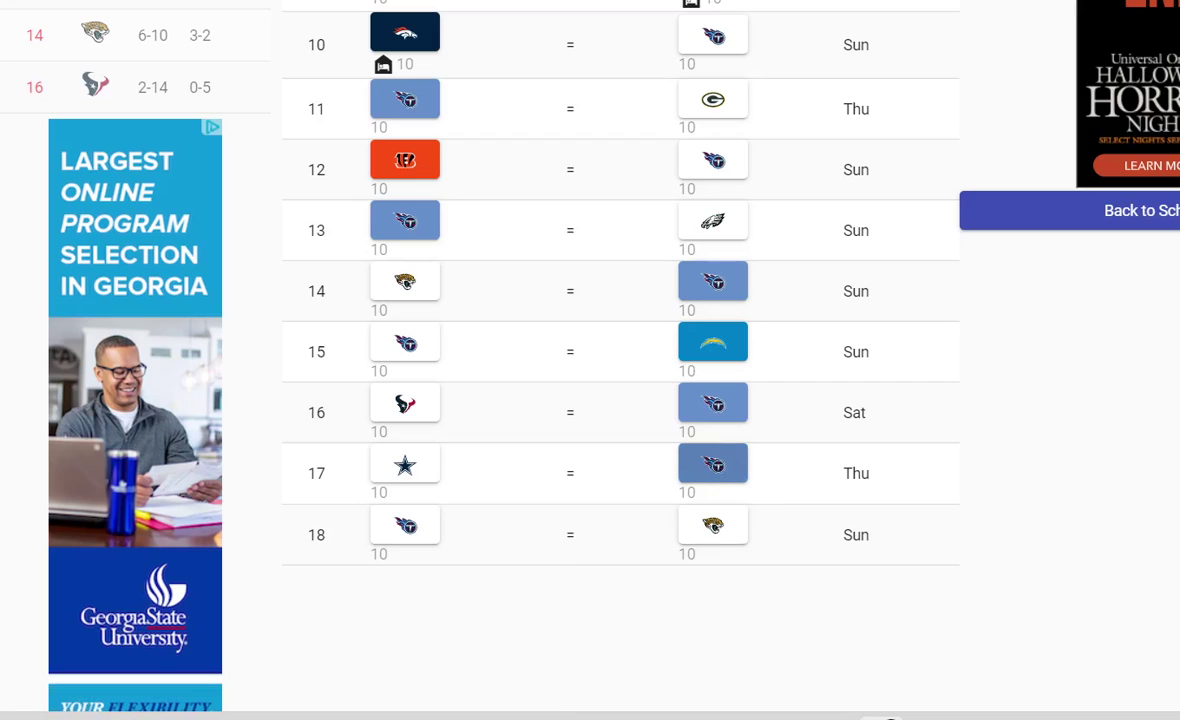
pyautogui.scroll(8, 620, 360)
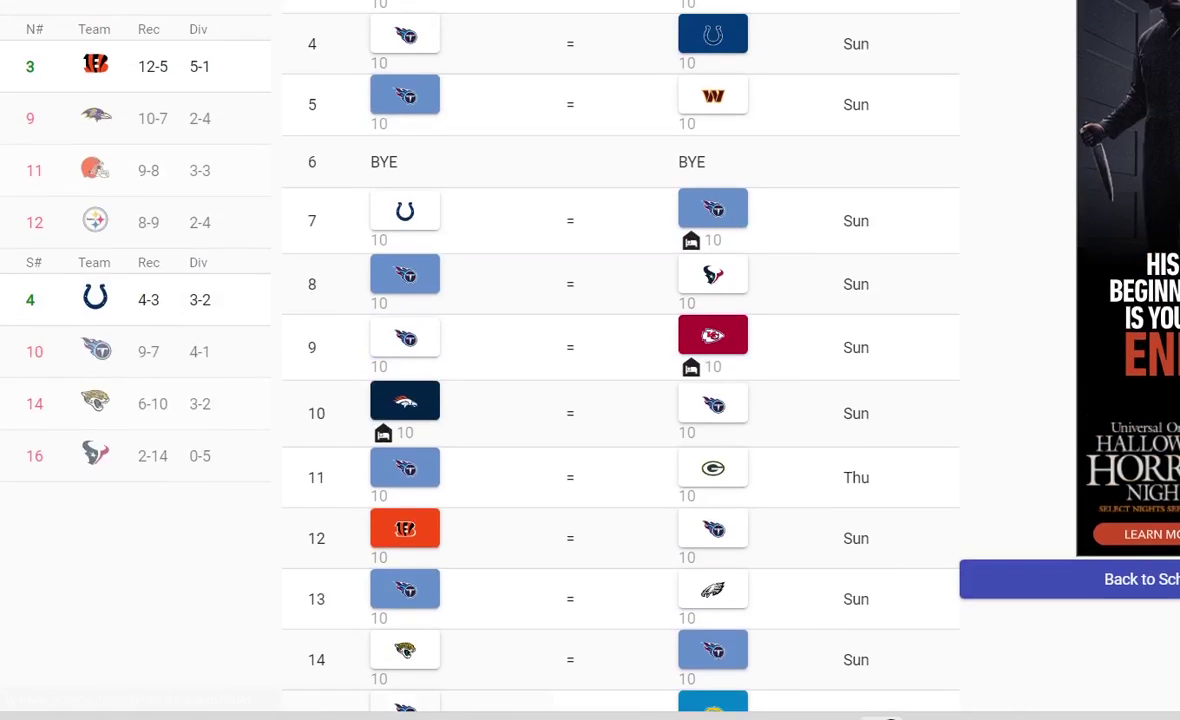
pyautogui.scroll(-8, 620, 360)
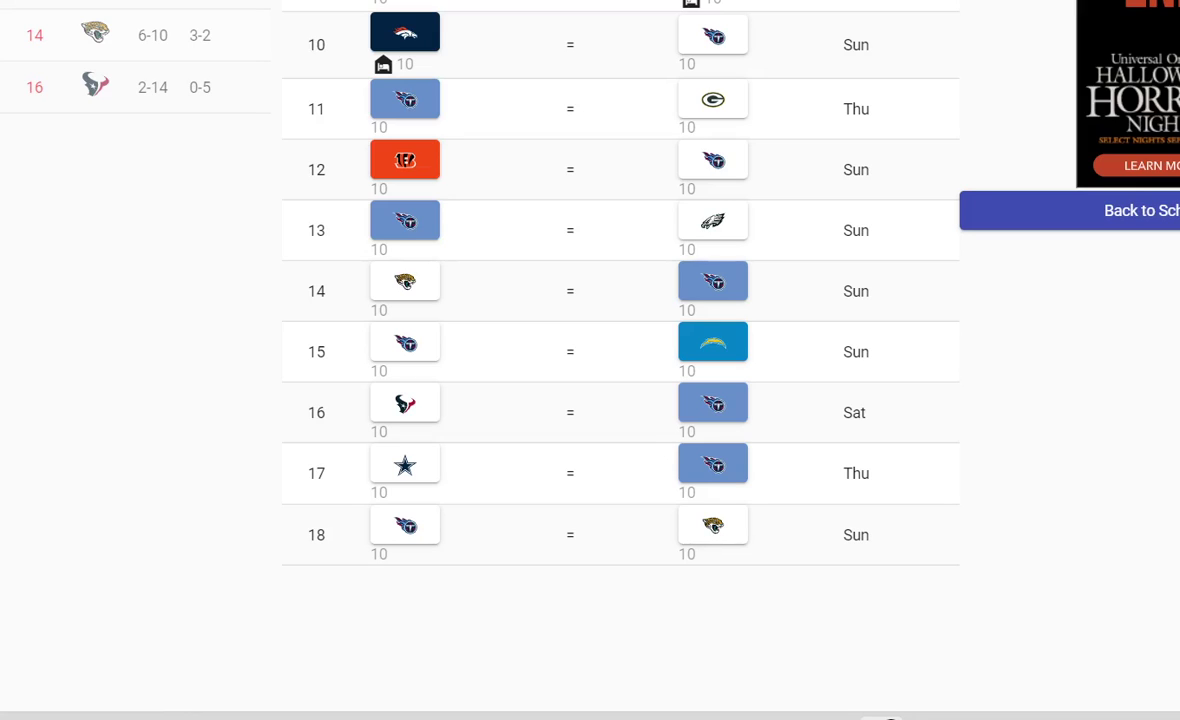
# Examine the Titans' record summary and weekly picks together with the AFC division standings and teams' winning percentages
pyautogui.scroll(8, 620, 360)
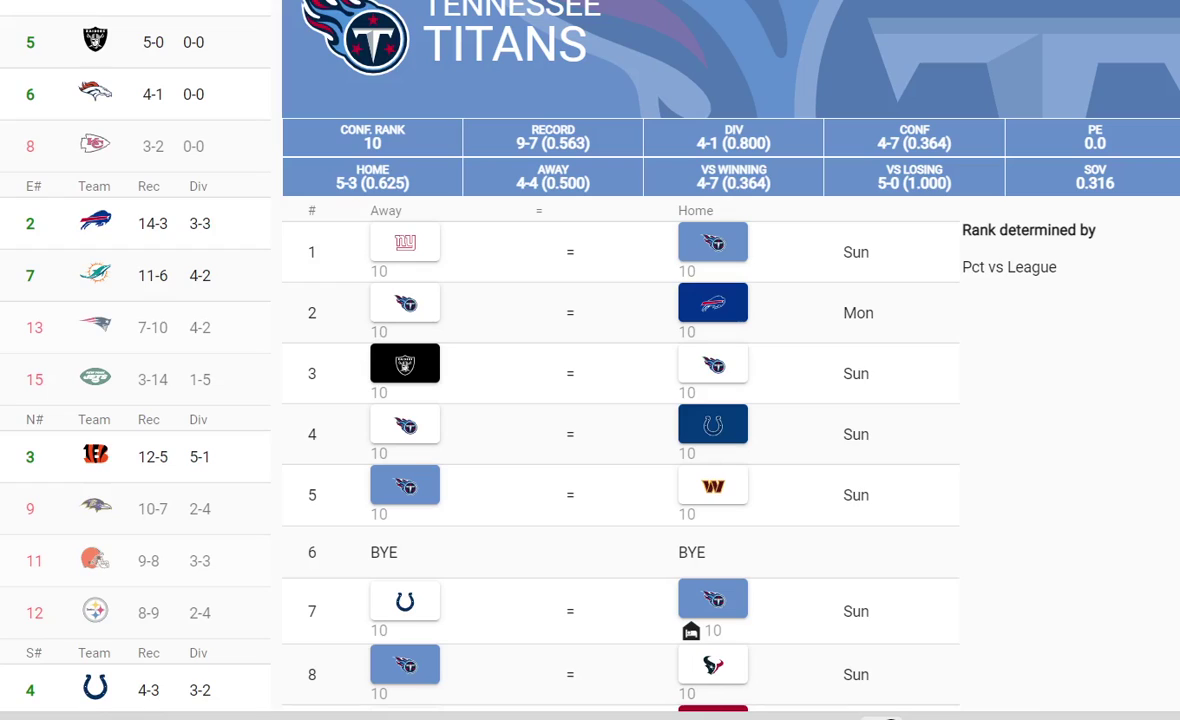
pyautogui.scroll(-1, 620, 360)
pyautogui.scroll(-1, 620, 360)
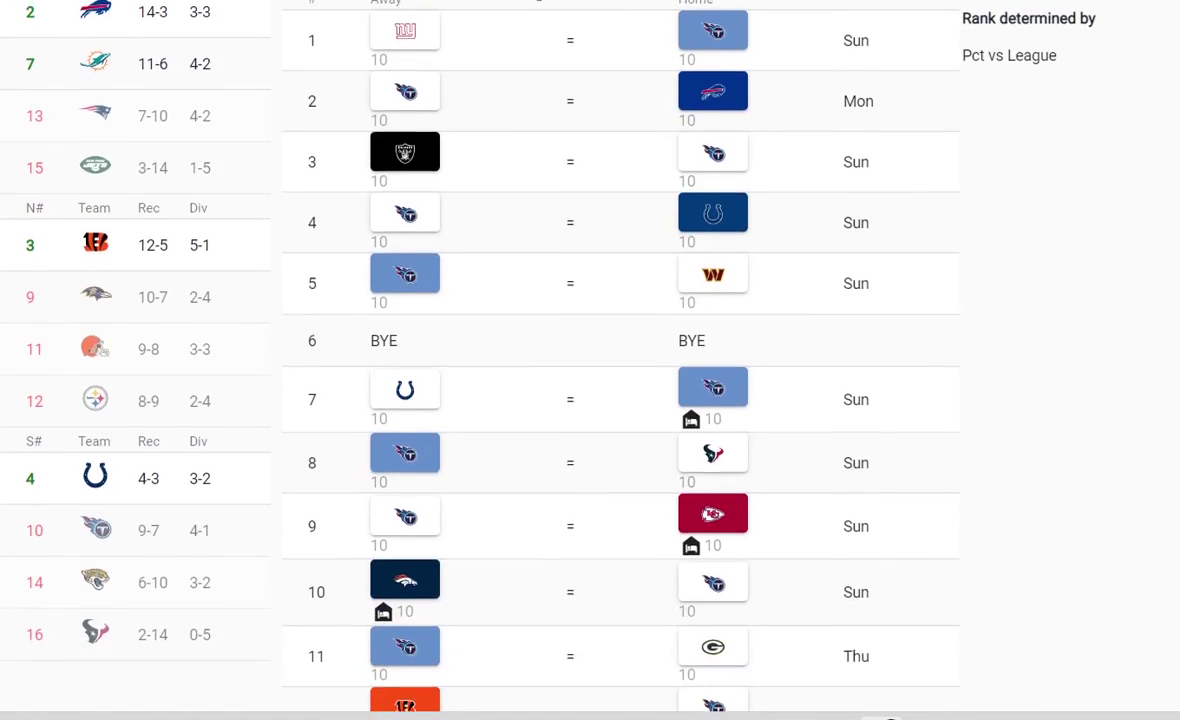
pyautogui.scroll(-1, 620, 360)
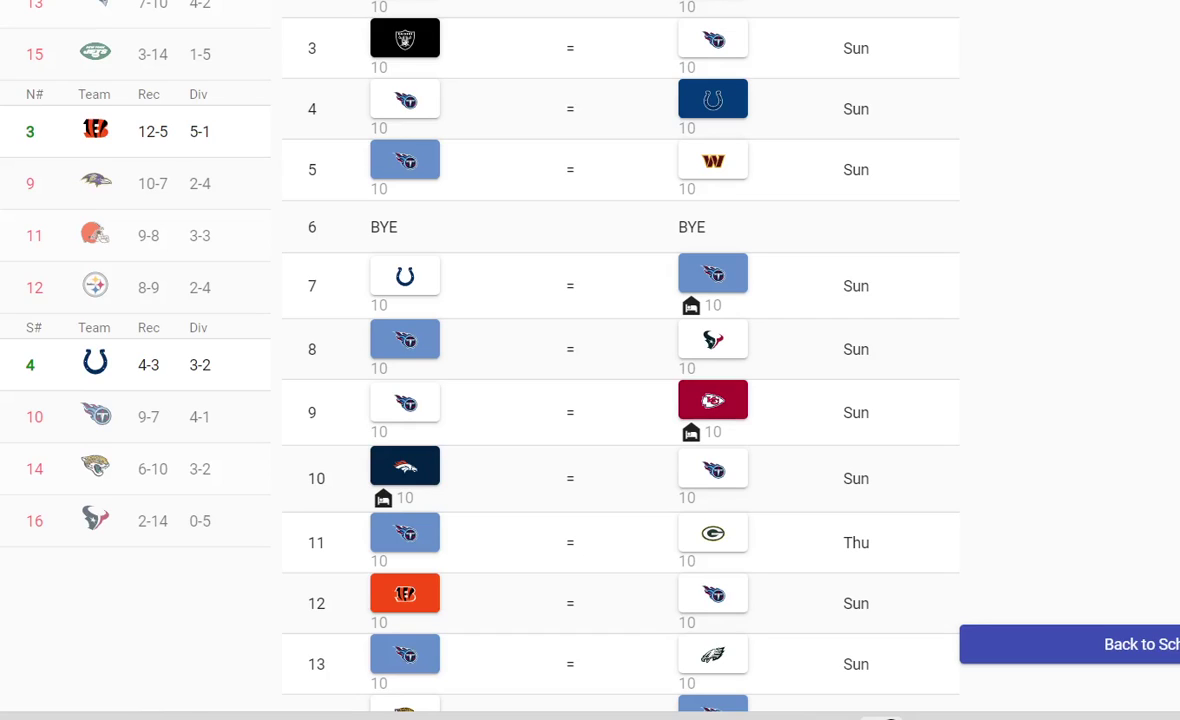
pyautogui.scroll(1, 620, 360)
pyautogui.scroll(2, 620, 360)
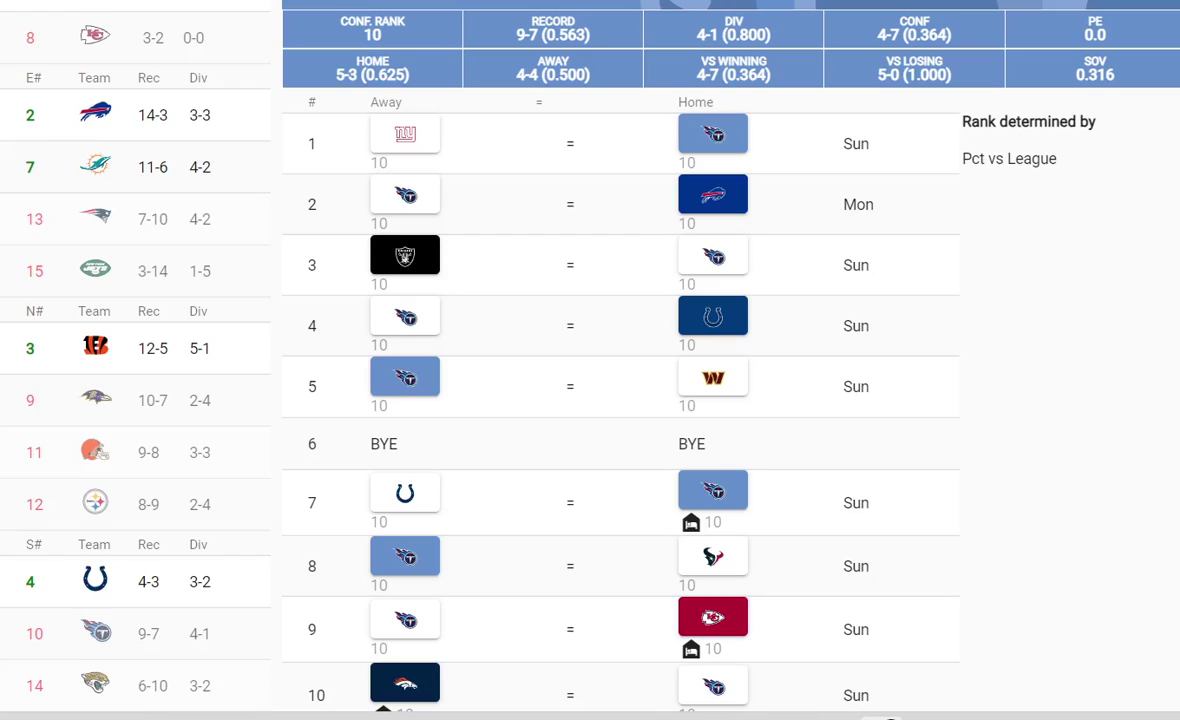
pyautogui.scroll(1, 620, 360)
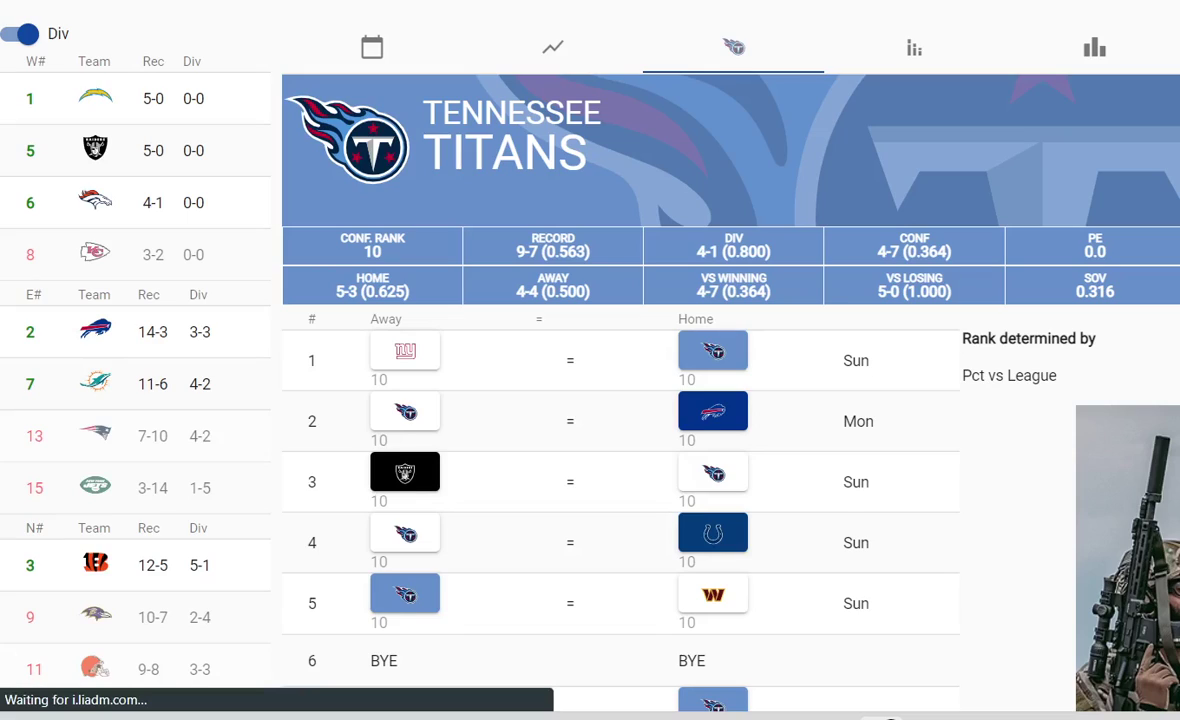
pyautogui.scroll(-2, 153, 270)
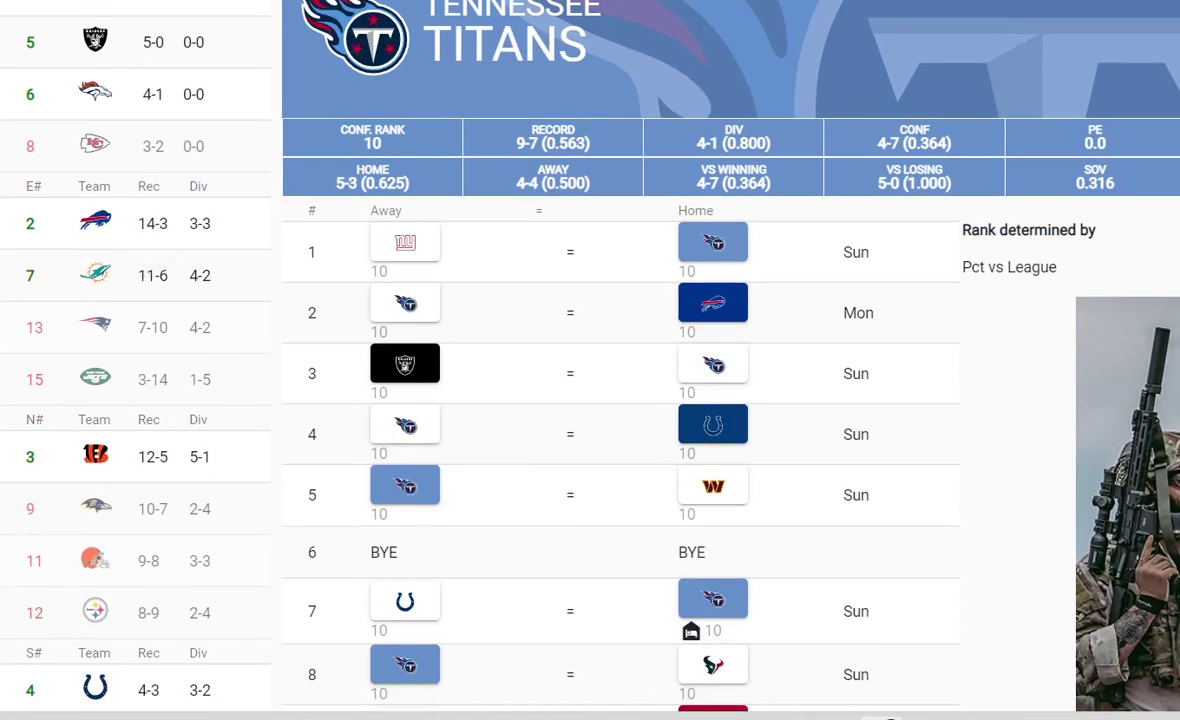
pyautogui.moveTo(153, 379)
pyautogui.scroll(-4, 153, 379)
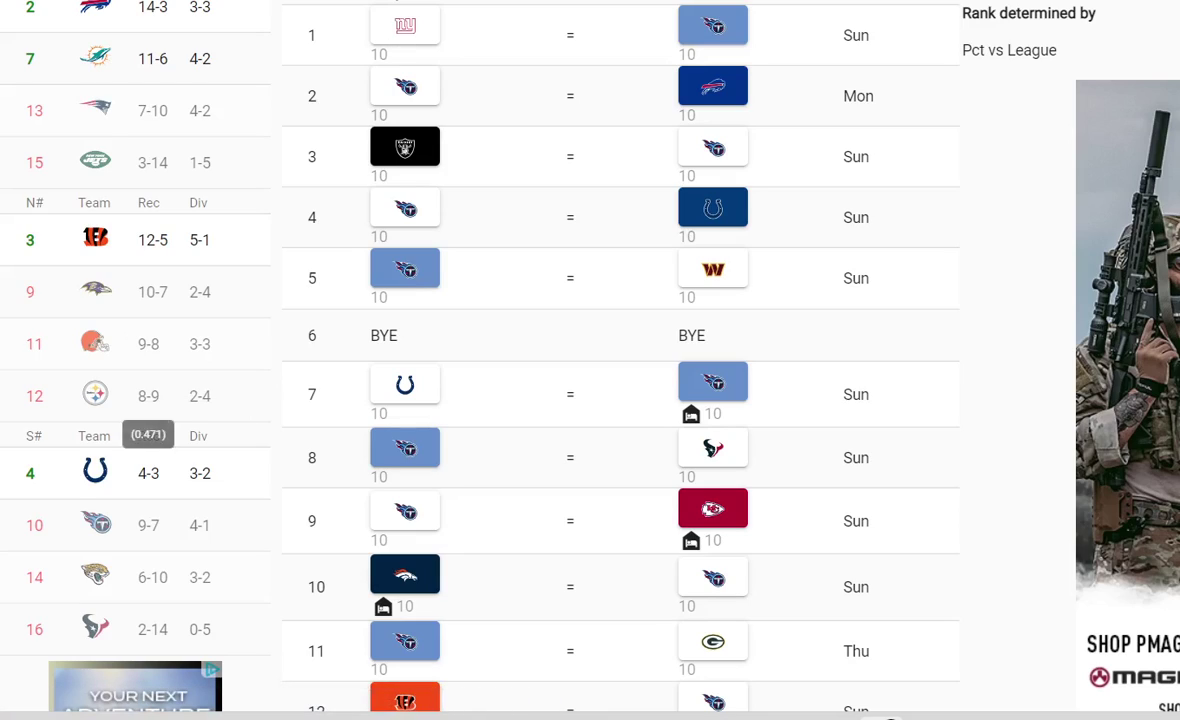
pyautogui.scroll(-2, 95, 393)
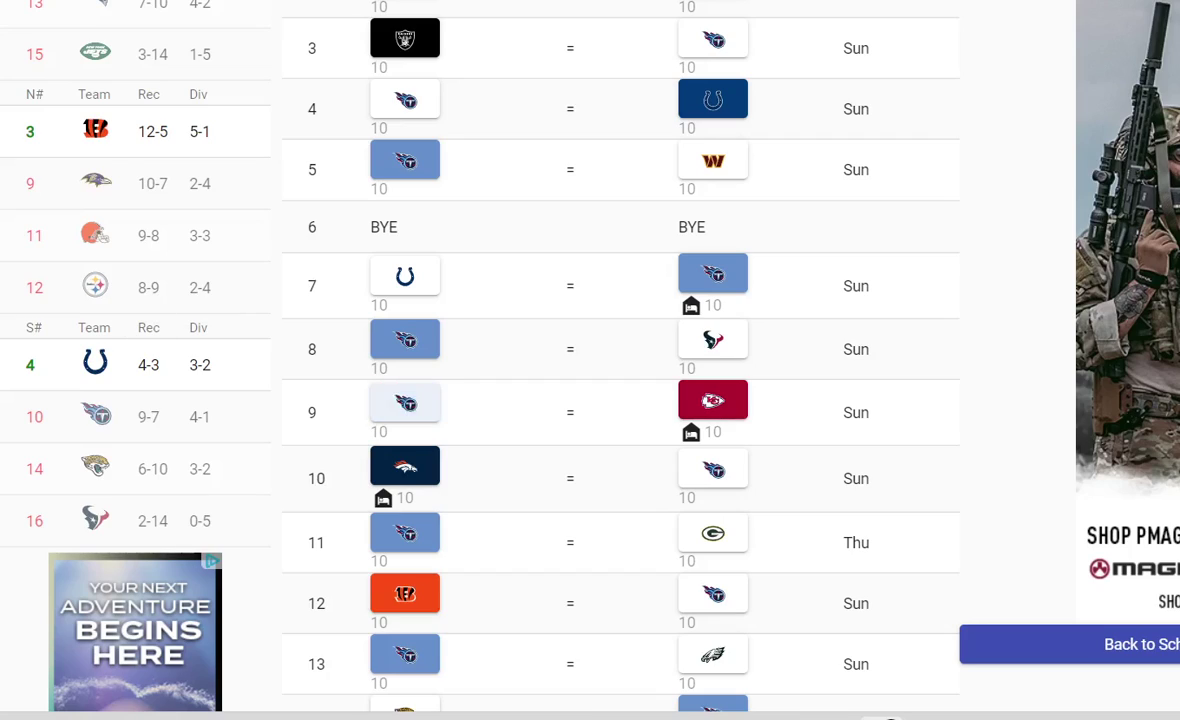
pyautogui.scroll(3, 544, 330)
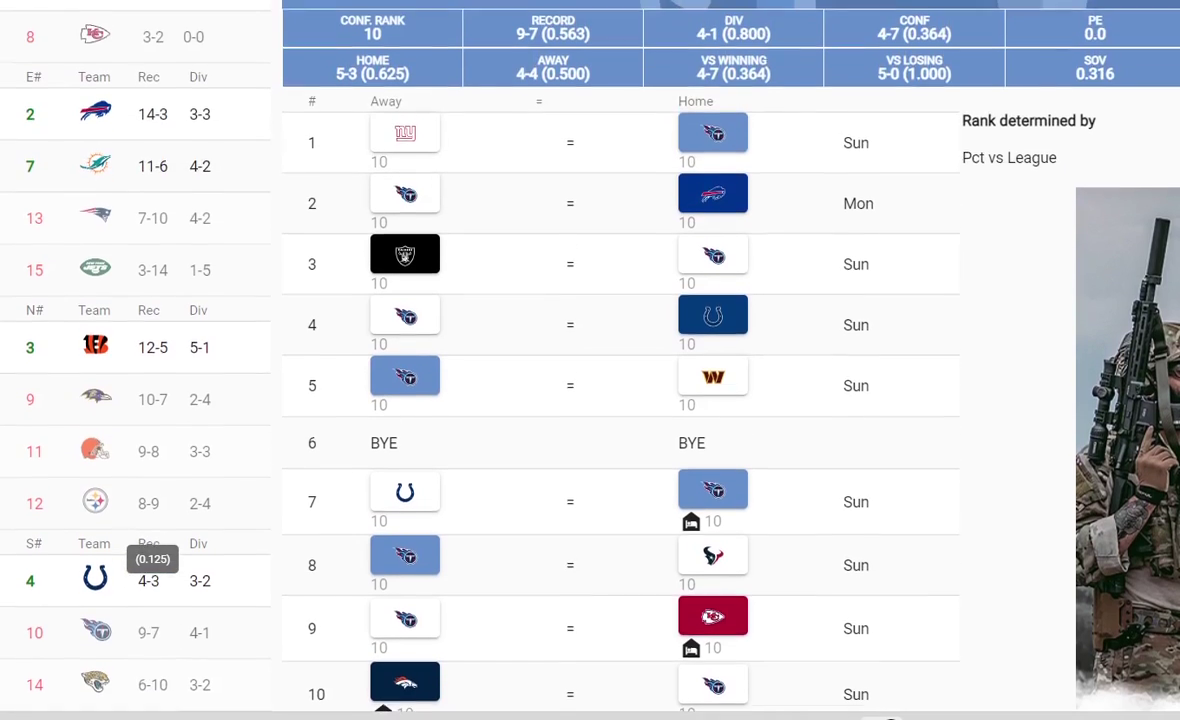
pyautogui.scroll(-3, 620, 360)
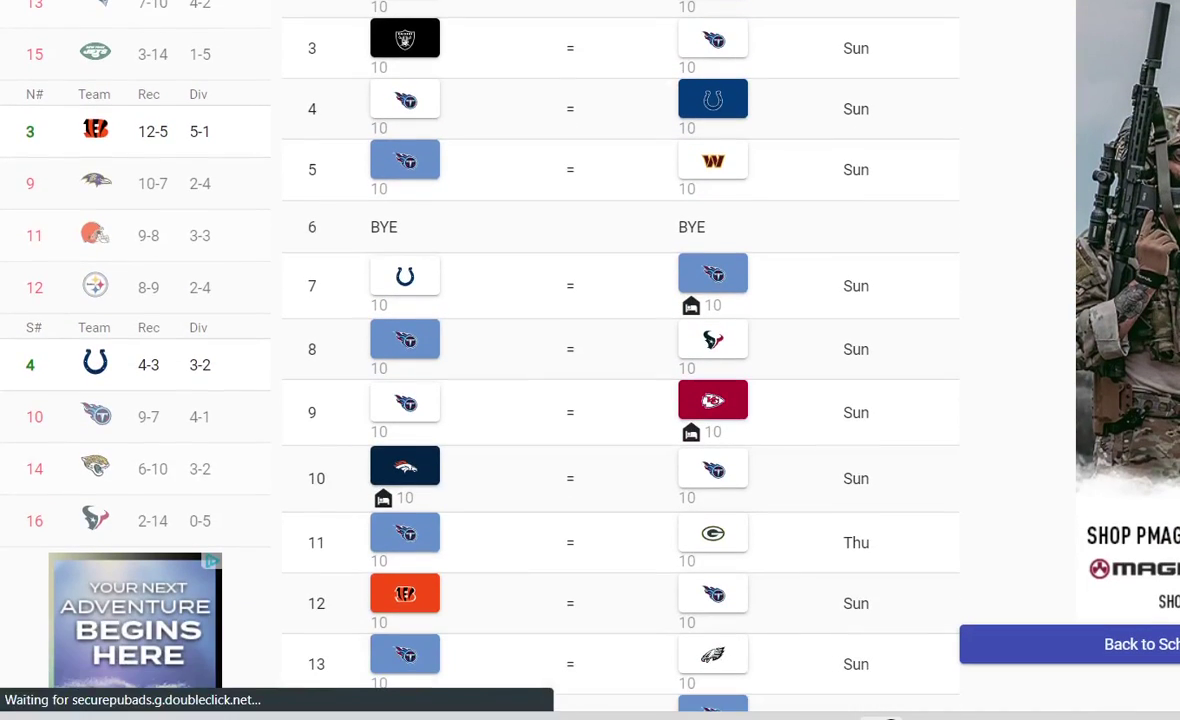
pyautogui.scroll(1, 620, 360)
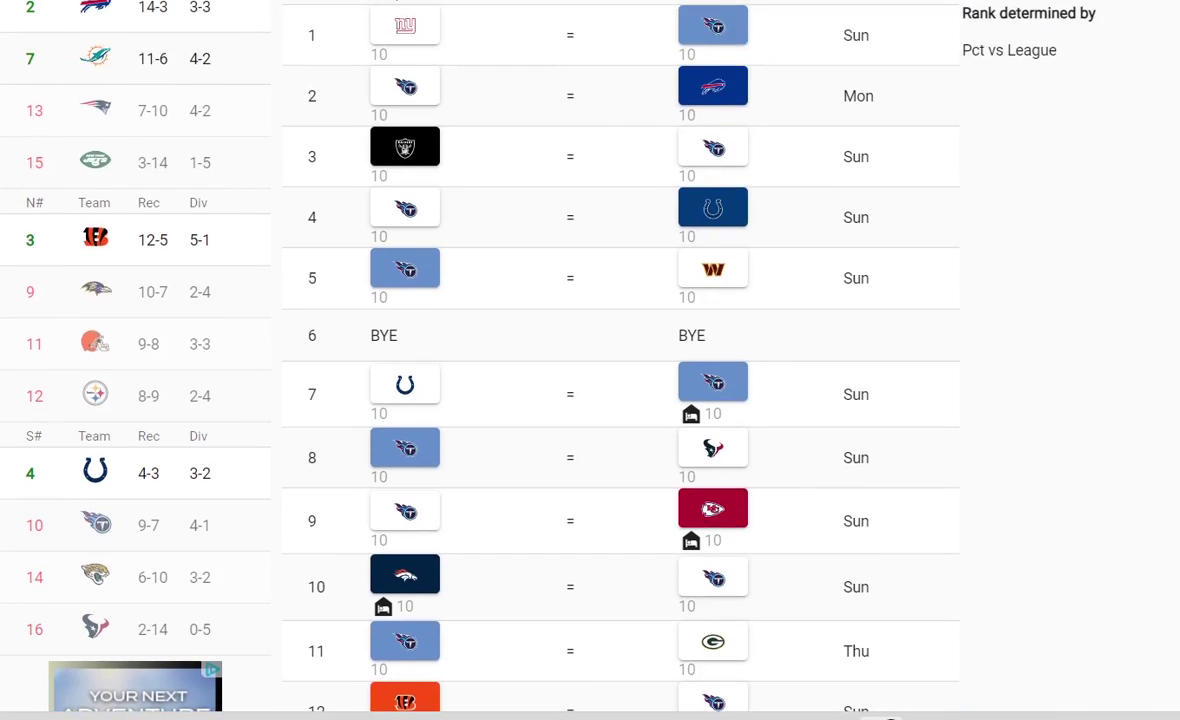
pyautogui.scroll(2, 620, 360)
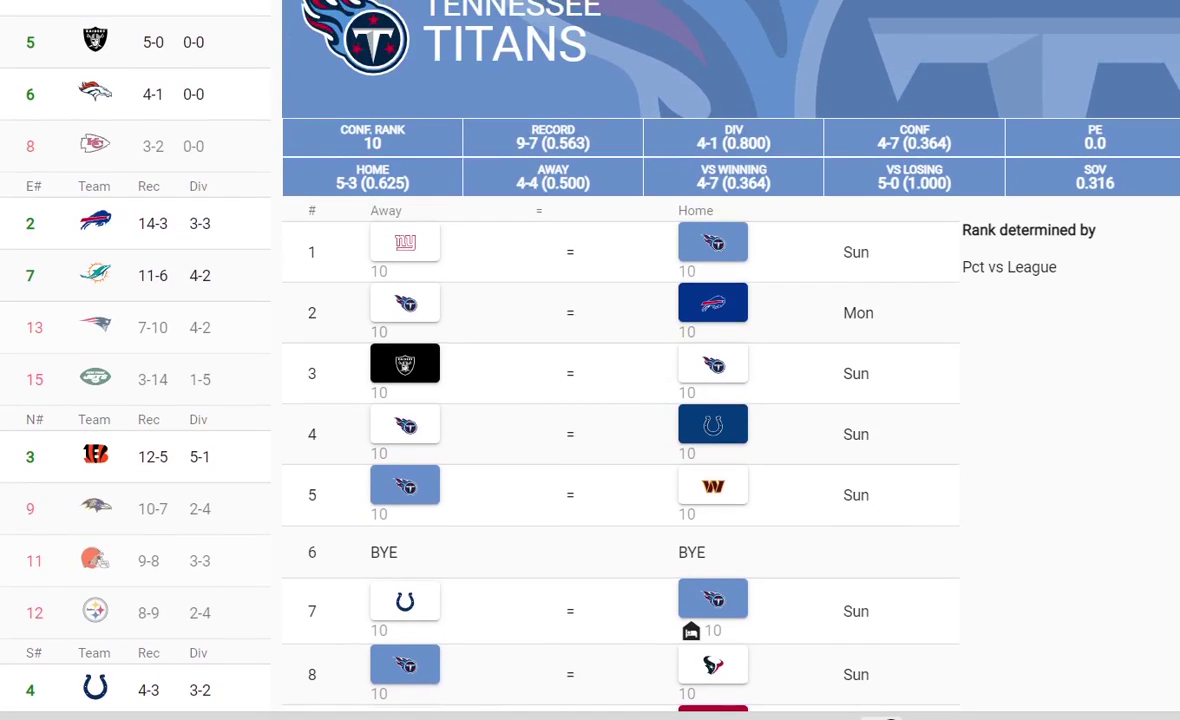
# Review the Titans' weekly picks and pick the Titans to beat the Jaguars in week 18
pyautogui.scroll(-1, 620, 360)
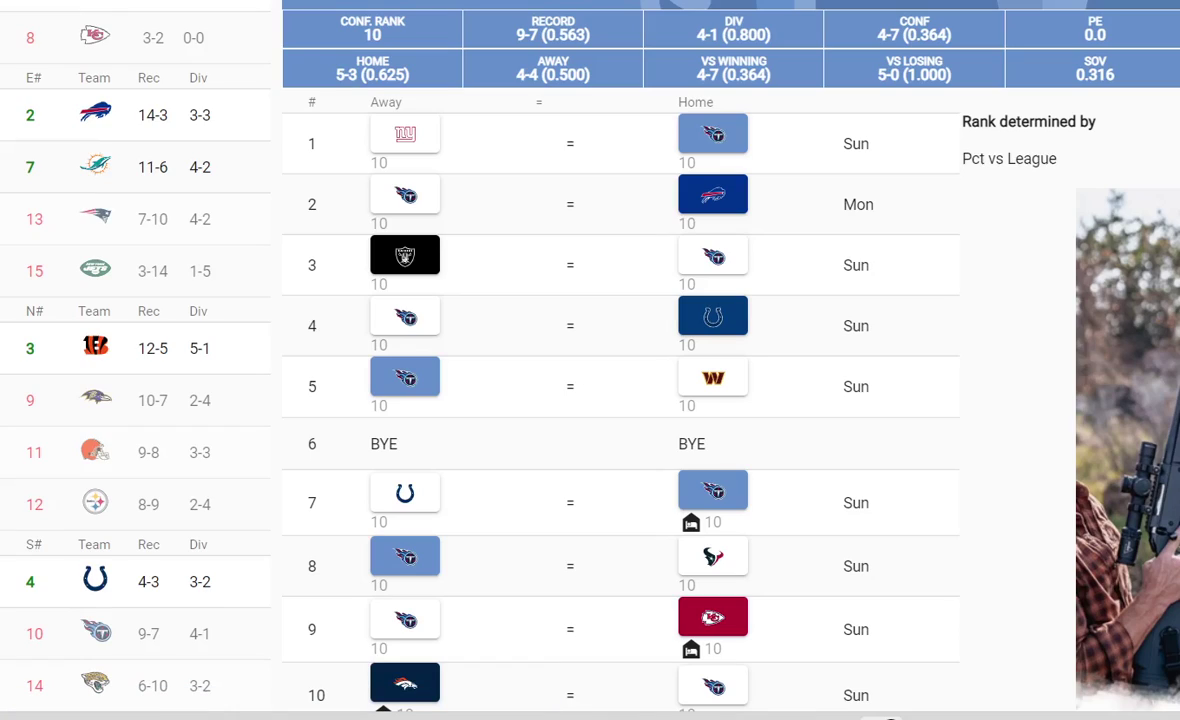
pyautogui.scroll(-1, 620, 400)
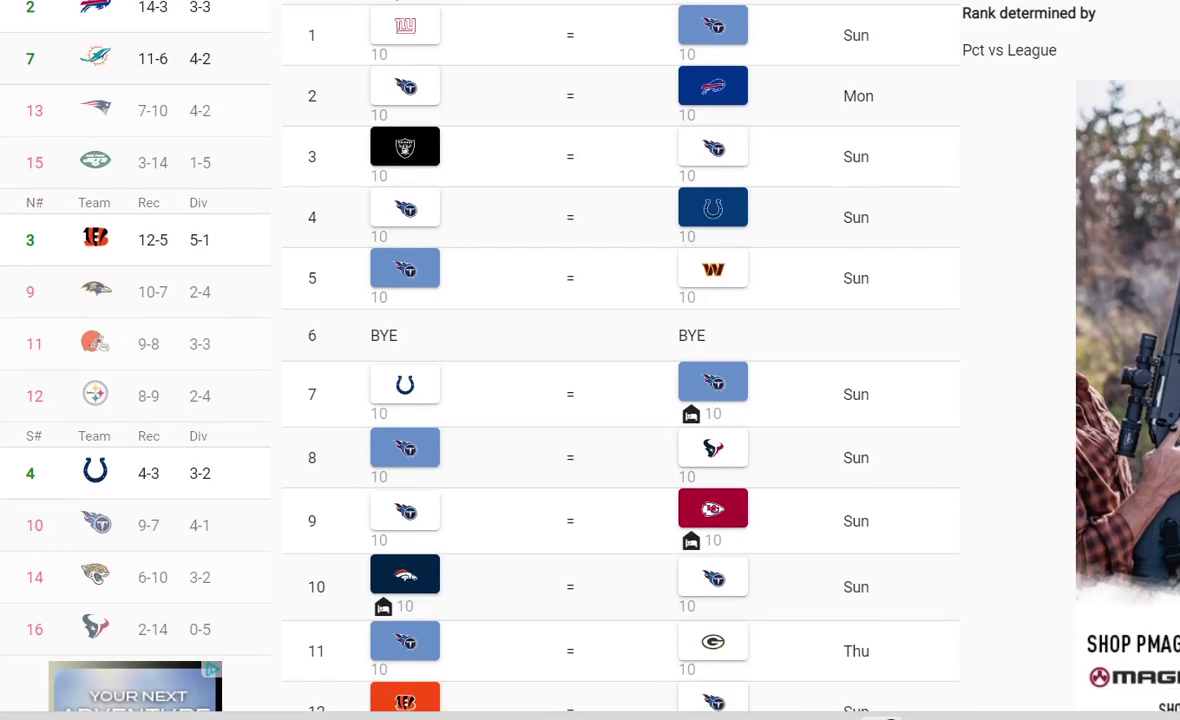
pyautogui.scroll(-1, 620, 400)
pyautogui.scroll(1, 620, 400)
pyautogui.scroll(-5, 620, 400)
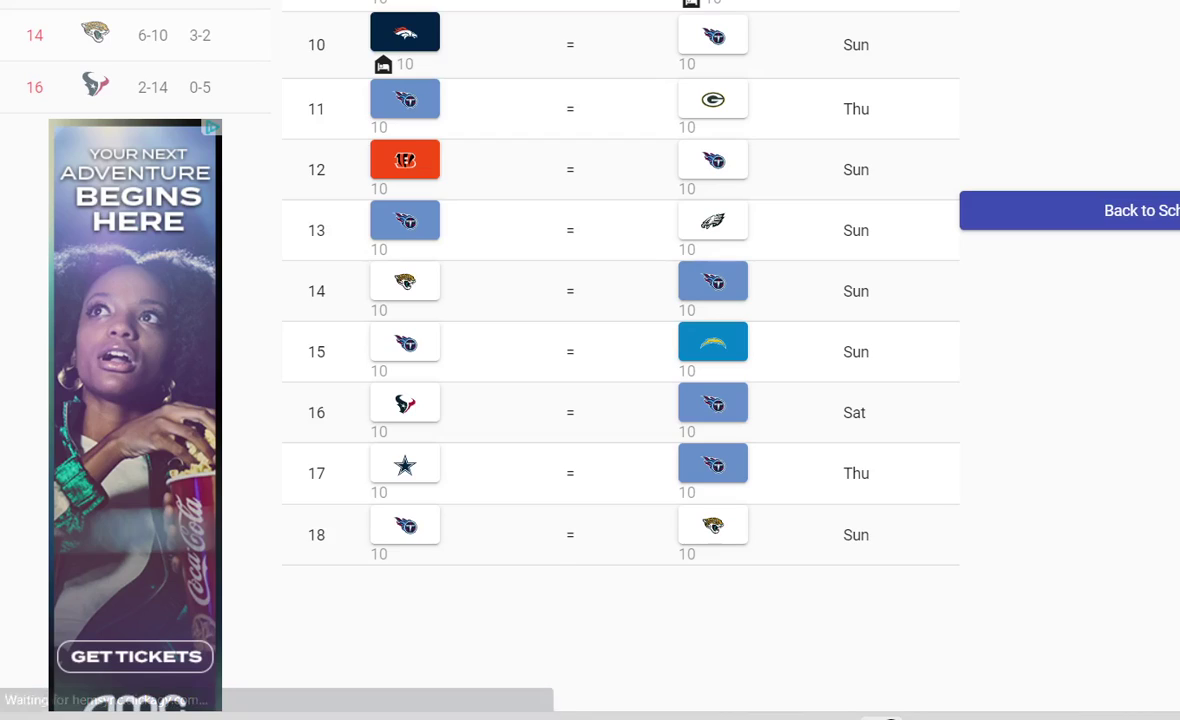
pyautogui.scroll(1, 620, 400)
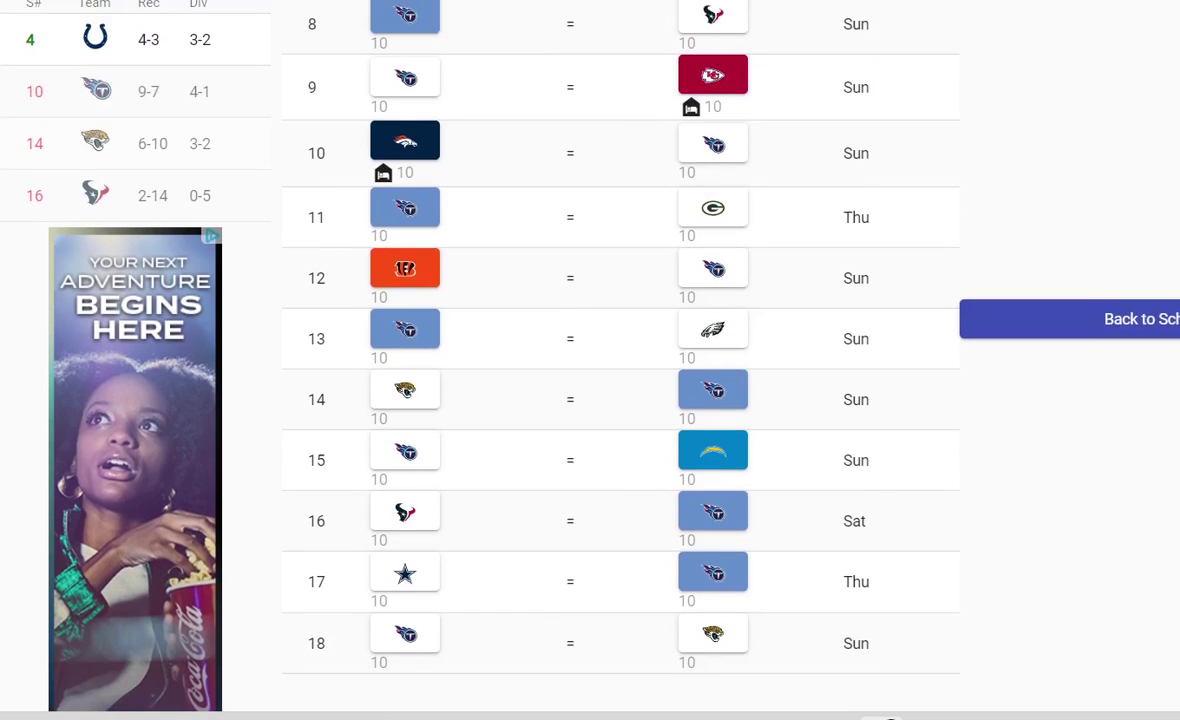
pyautogui.scroll(-1, 620, 360)
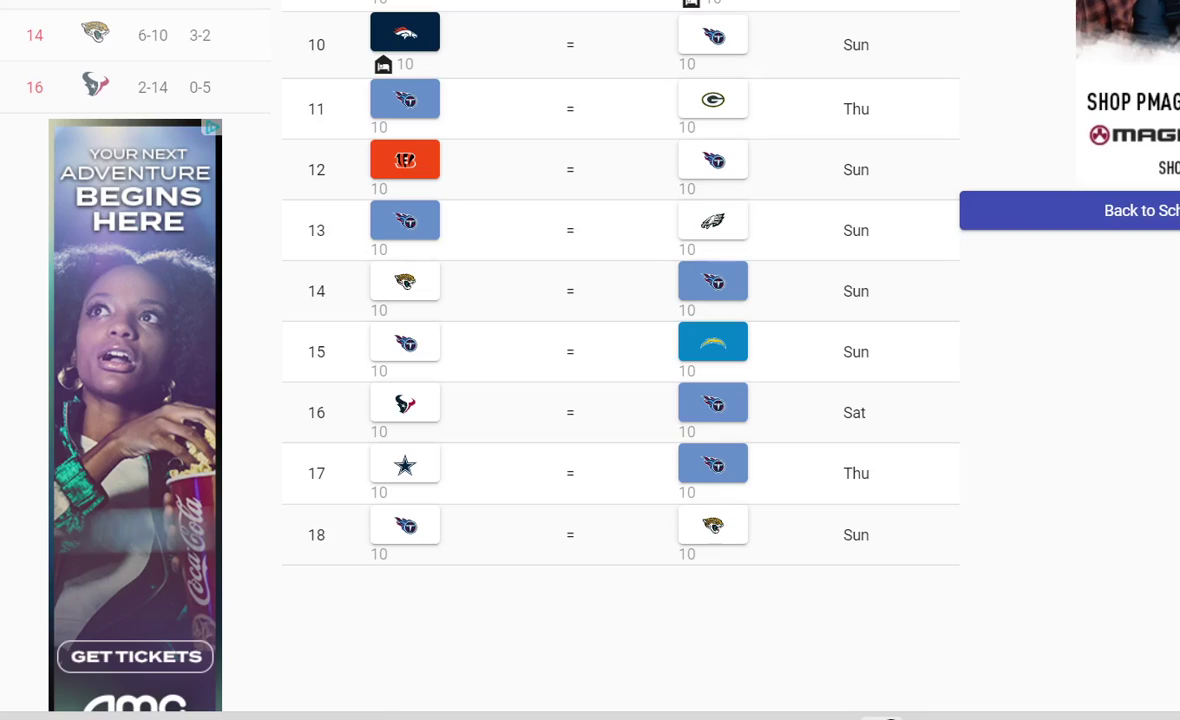
pyautogui.click(405, 525)
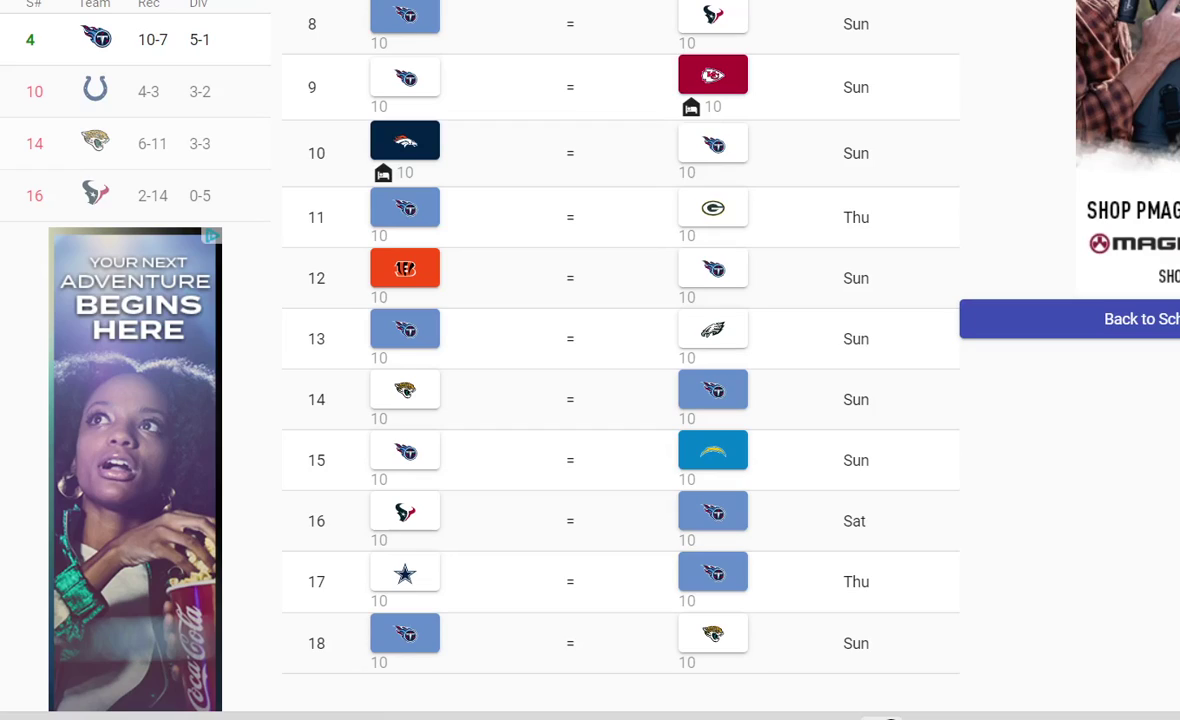
# Examine the Titans' record summary and completed weekly picks alongside the AFC standings and the South teams' winning percentages
pyautogui.scroll(5, 620, 360)
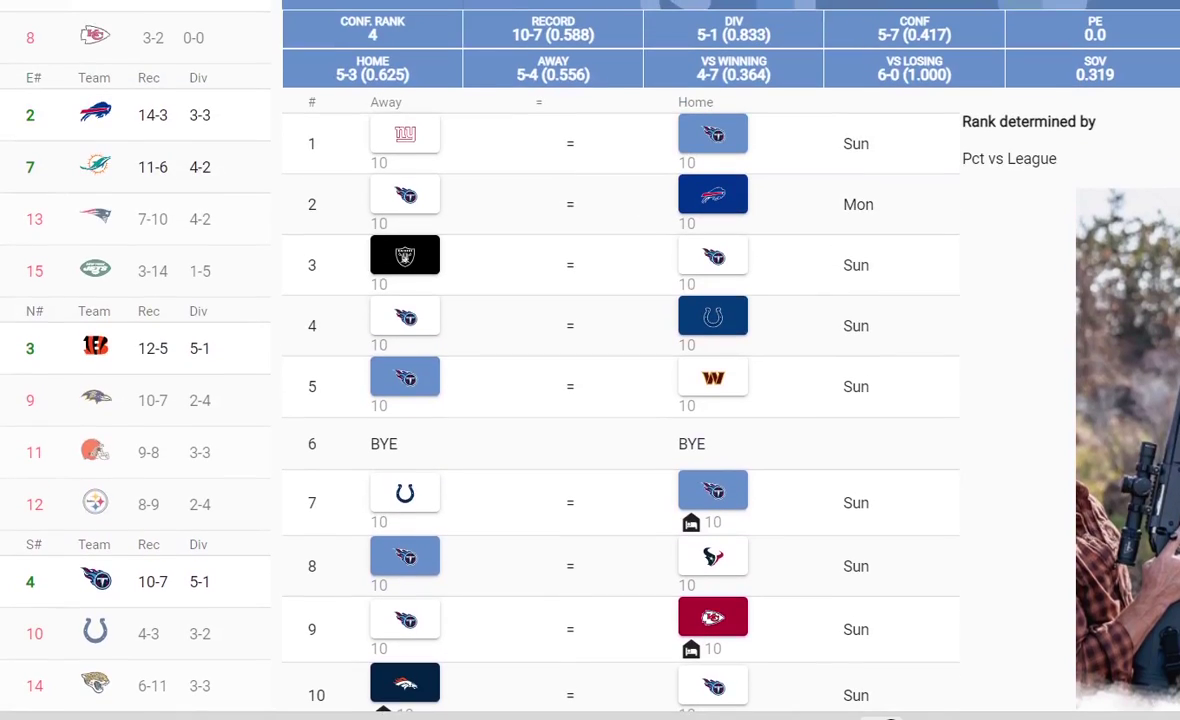
pyautogui.scroll(-3, 620, 360)
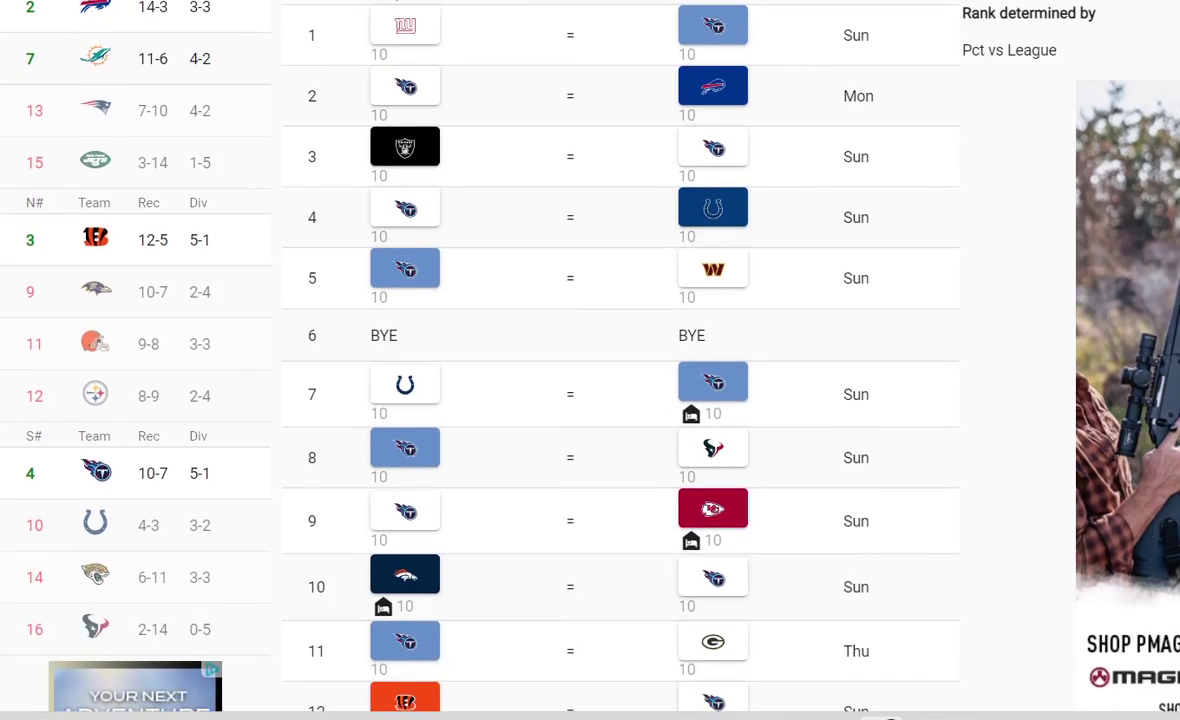
pyautogui.scroll(-2, 620, 360)
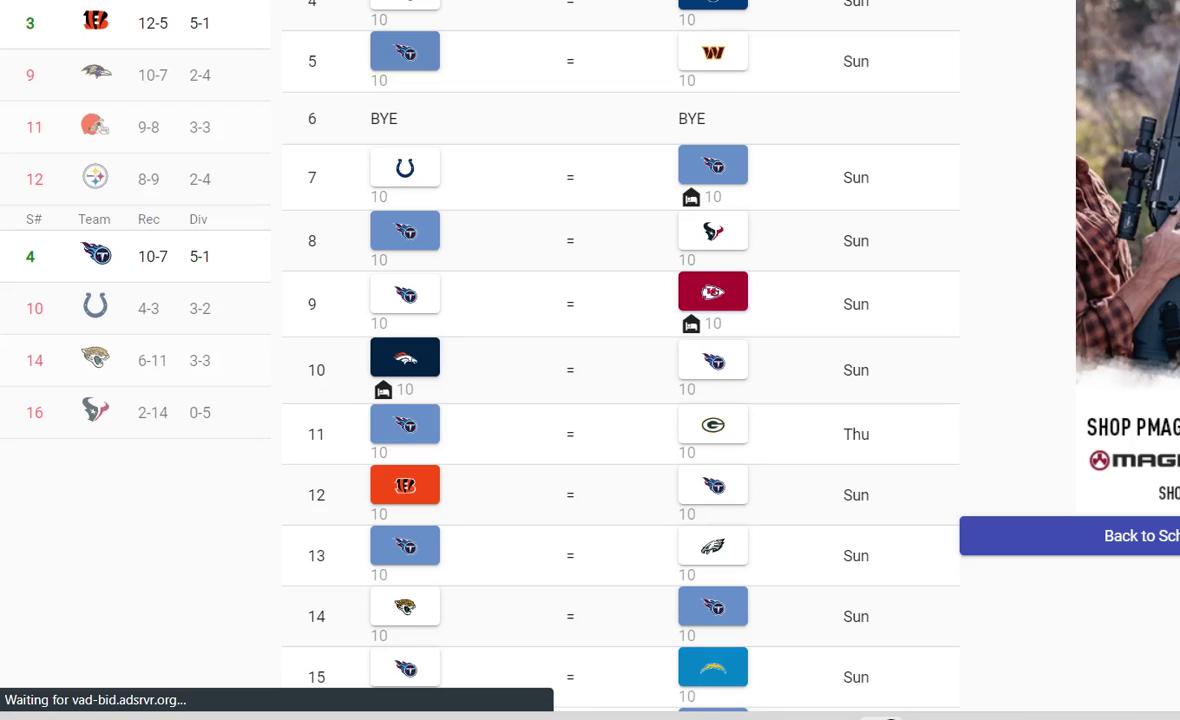
pyautogui.scroll(-2, 620, 360)
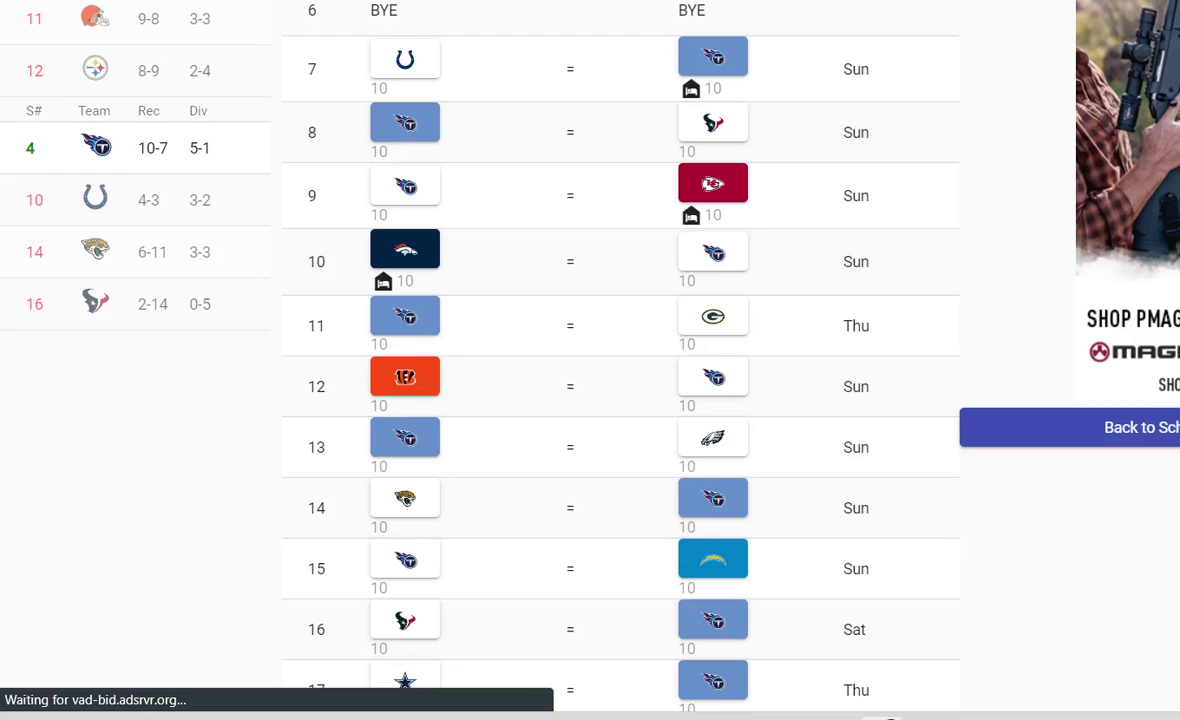
pyautogui.scroll(-2, 620, 360)
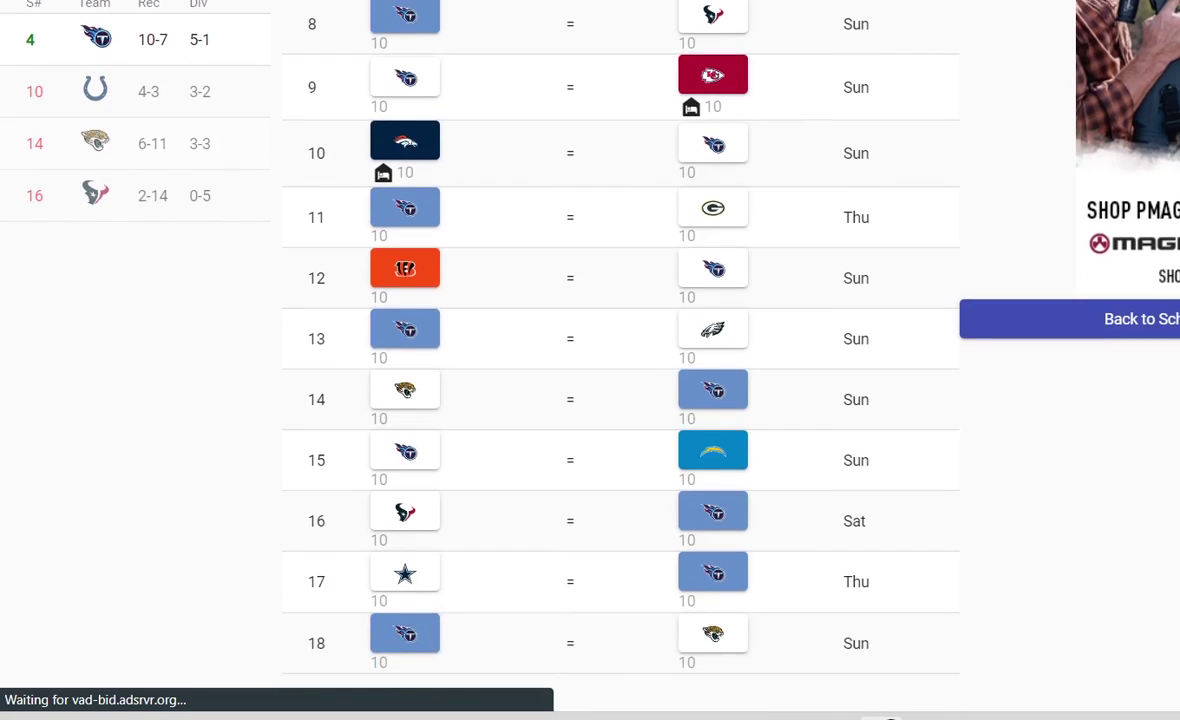
pyautogui.scroll(-2, 620, 360)
pyautogui.scroll(2, 620, 360)
pyautogui.scroll(-4, 620, 360)
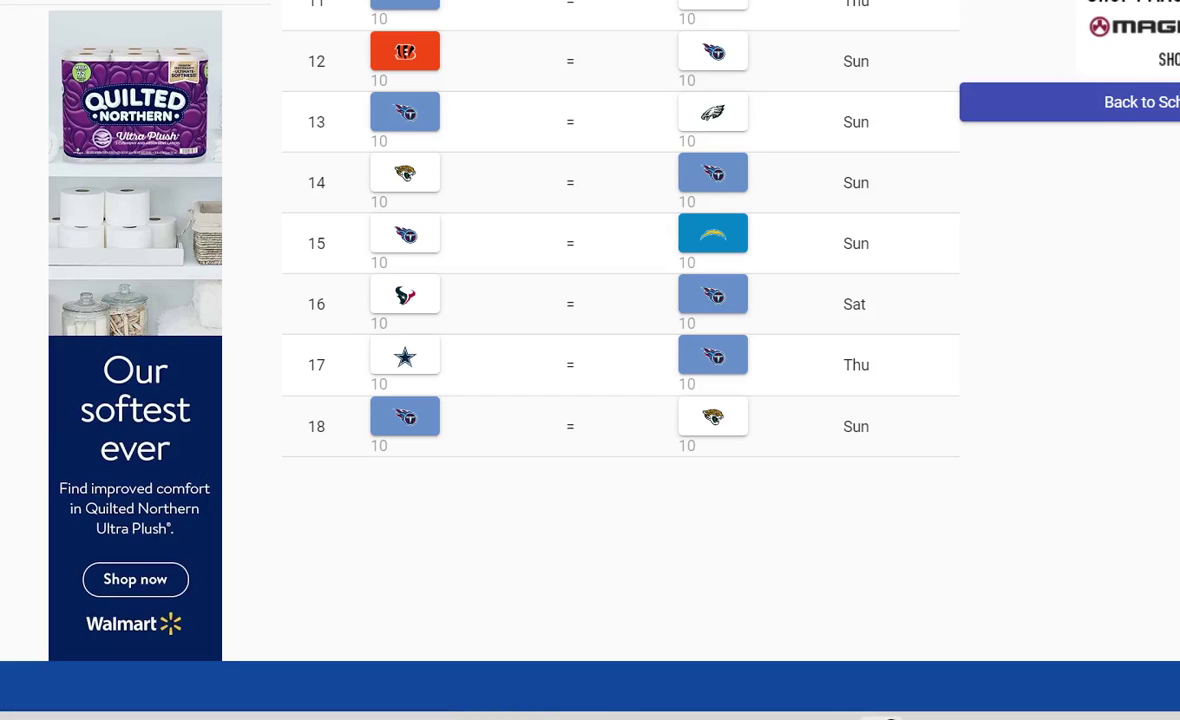
pyautogui.scroll(4, 620, 360)
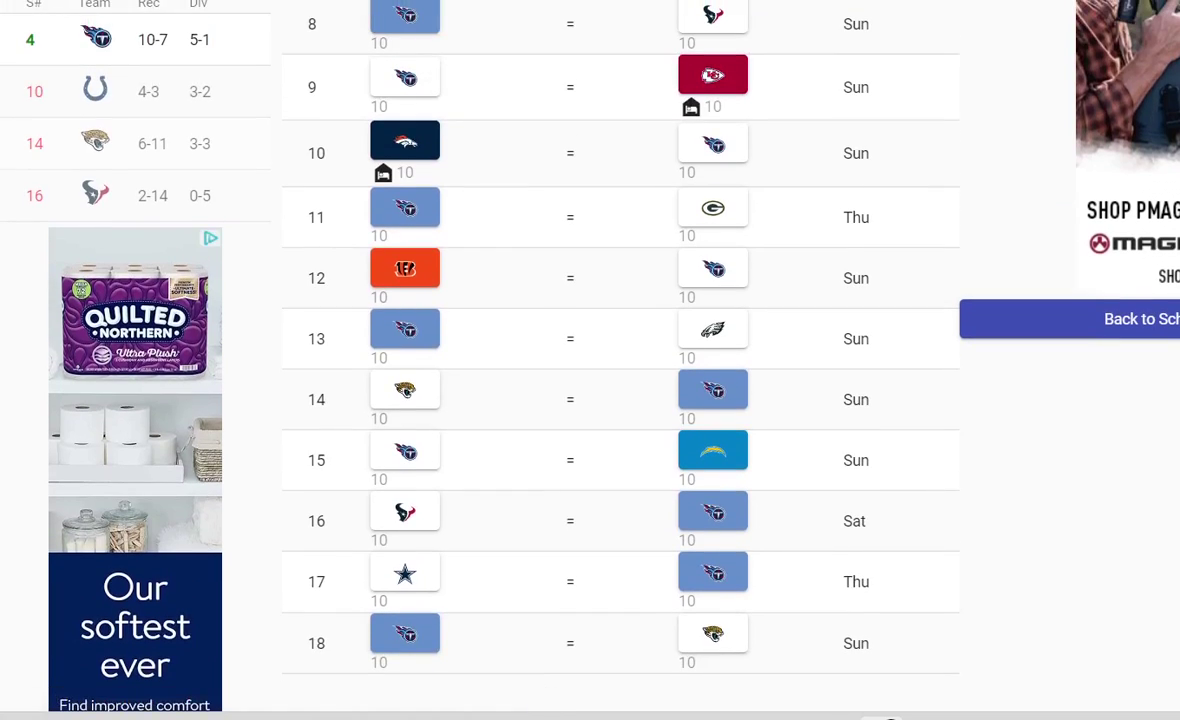
pyautogui.scroll(2, 620, 360)
pyautogui.moveTo(148, 252)
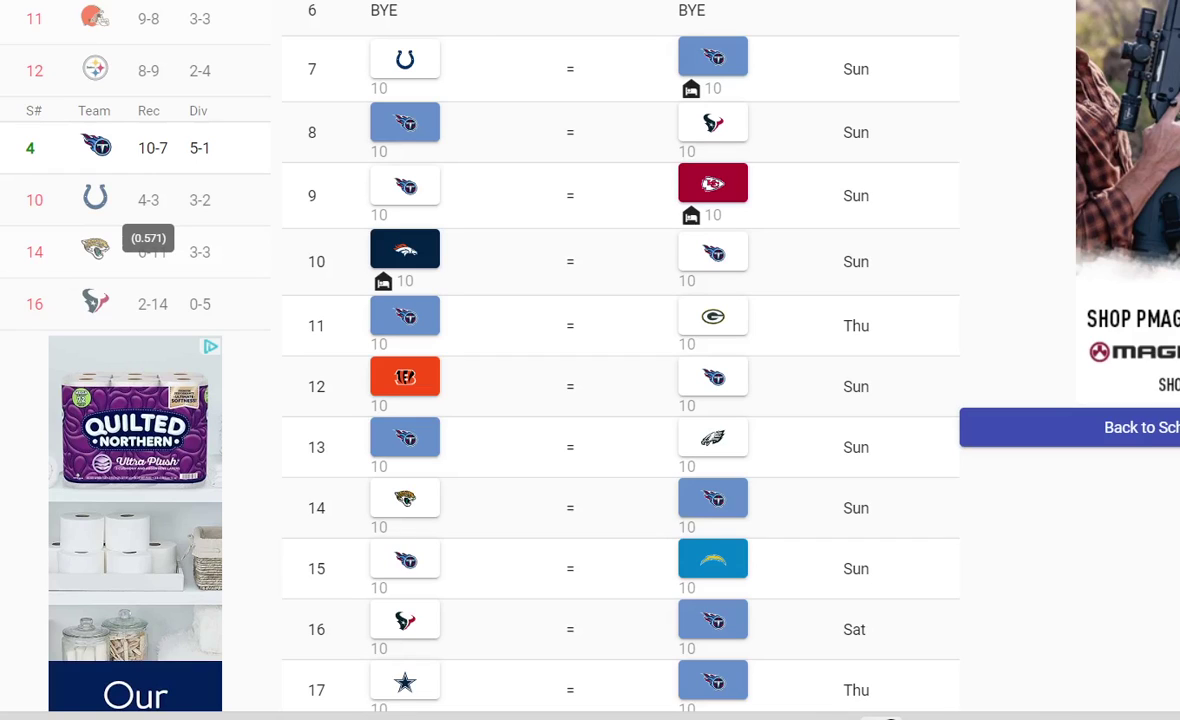
pyautogui.click(95, 147)
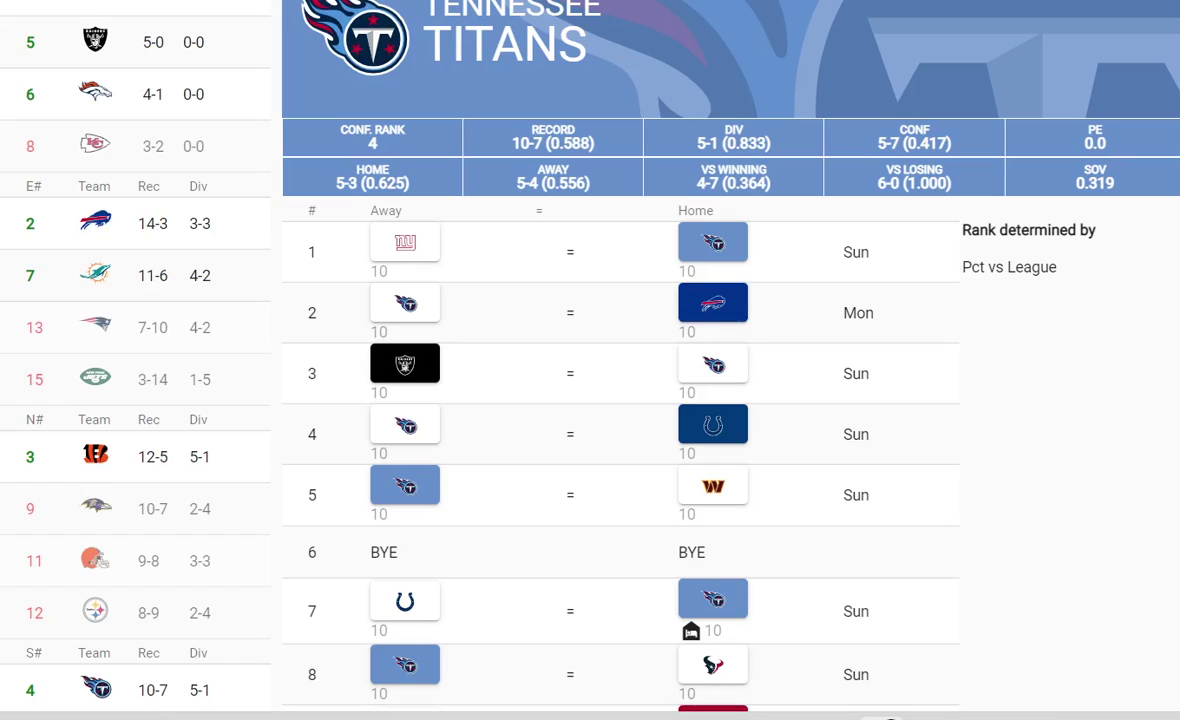
pyautogui.scroll(-2, 620, 360)
pyautogui.scroll(2, 620, 360)
pyautogui.scroll(-2, 620, 360)
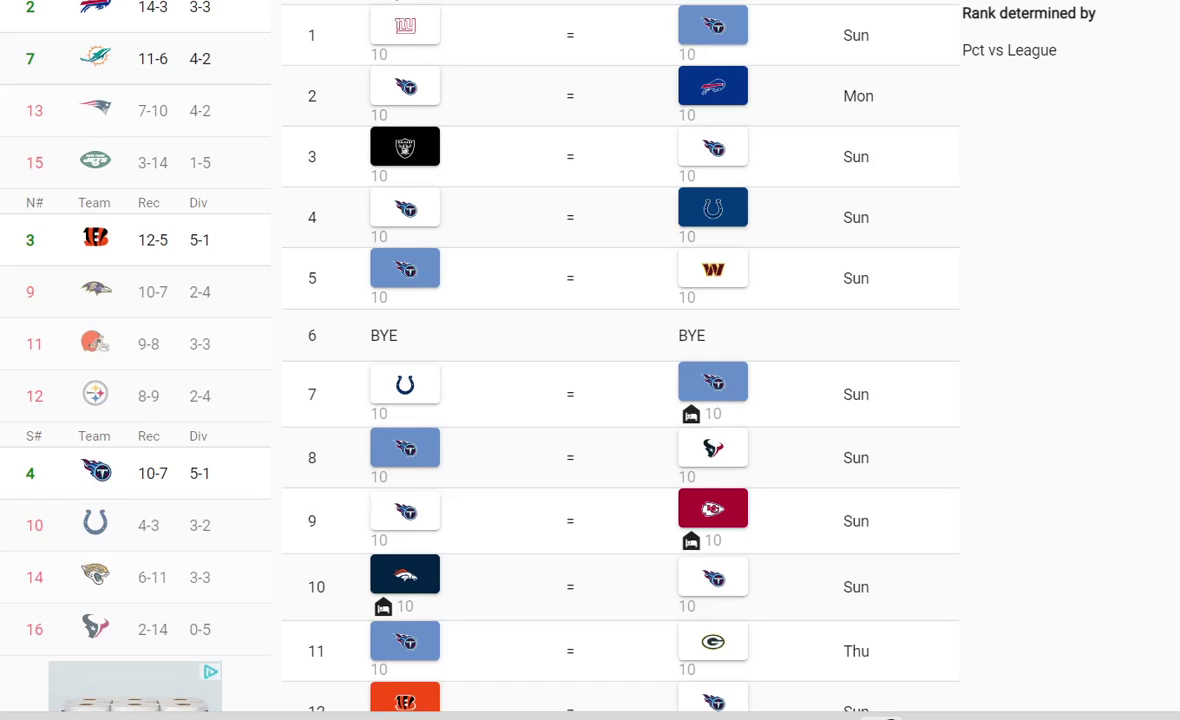
# Look over the Ravens' schedule and open the Indianapolis Colts' schedule from the AFC standings
pyautogui.click(95, 290)
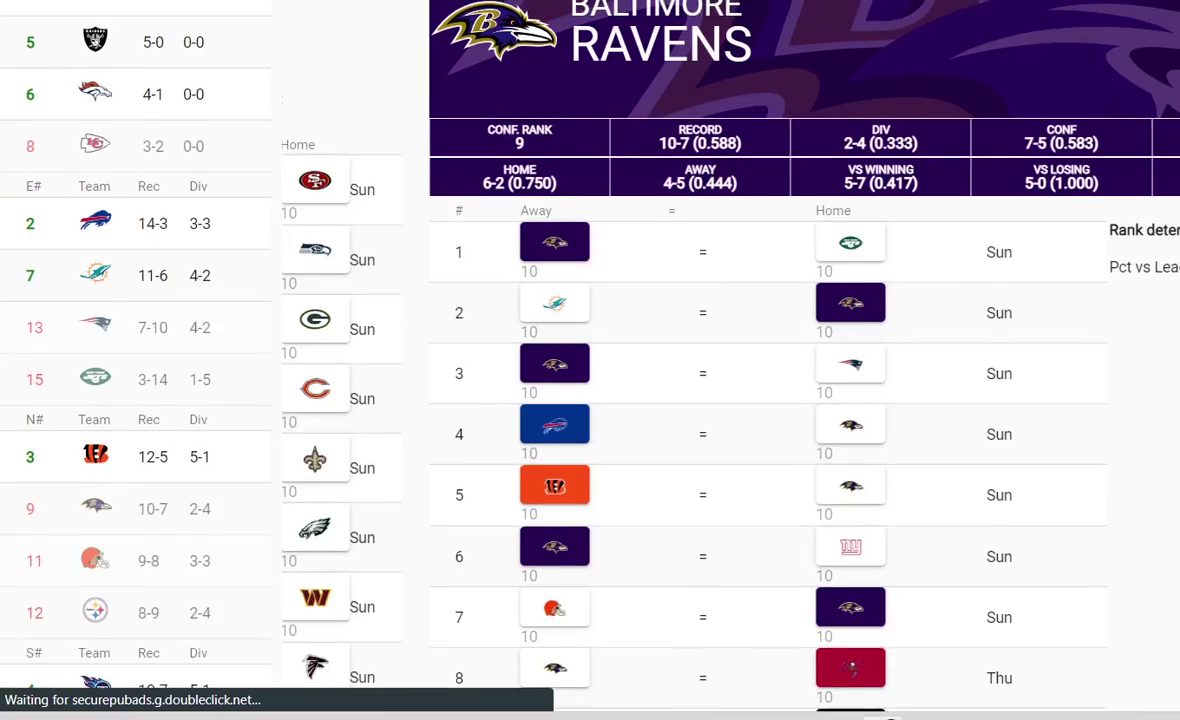
pyautogui.scroll(-9, 620, 360)
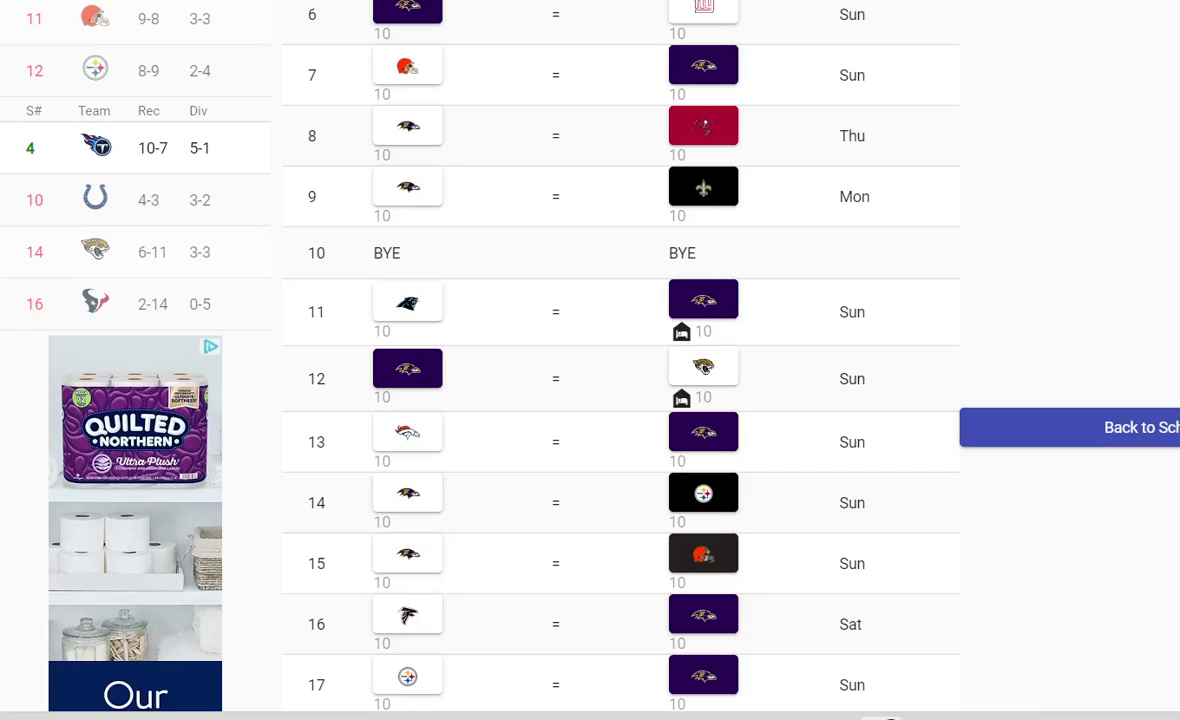
pyautogui.click(95, 199)
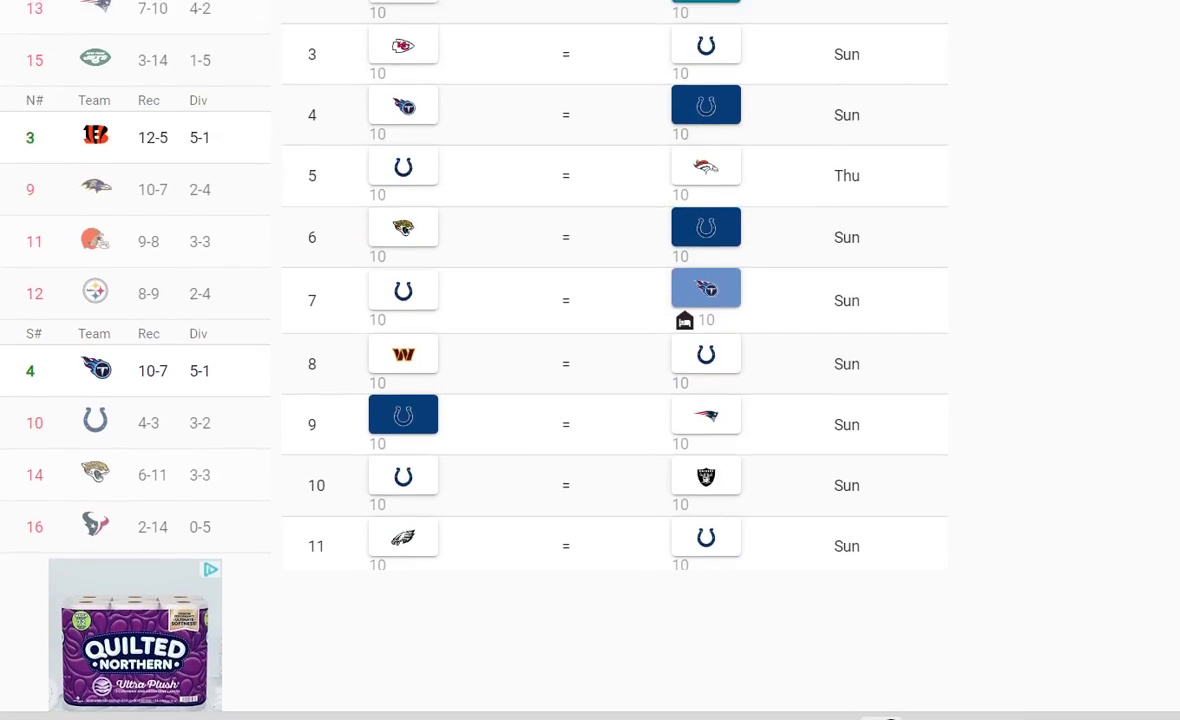
pyautogui.scroll(-1, 620, 360)
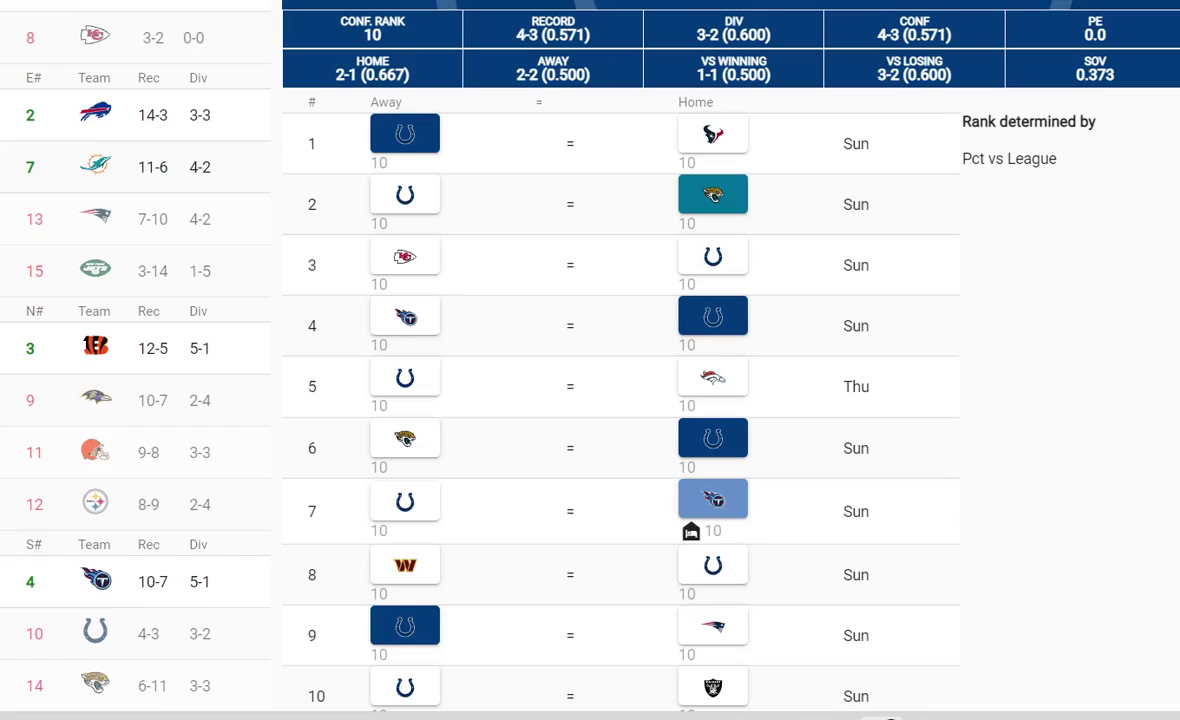
# Pick the Chiefs to beat the Colts in week 3
pyautogui.click(404, 256)
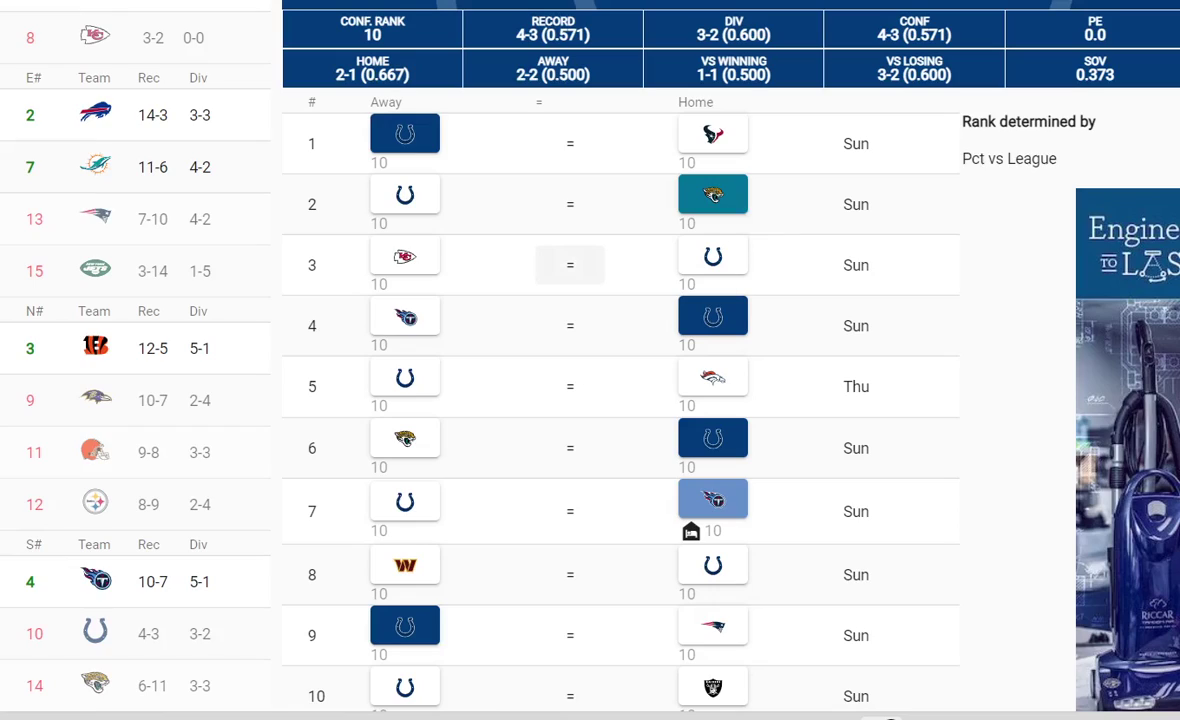
pyautogui.click(405, 256)
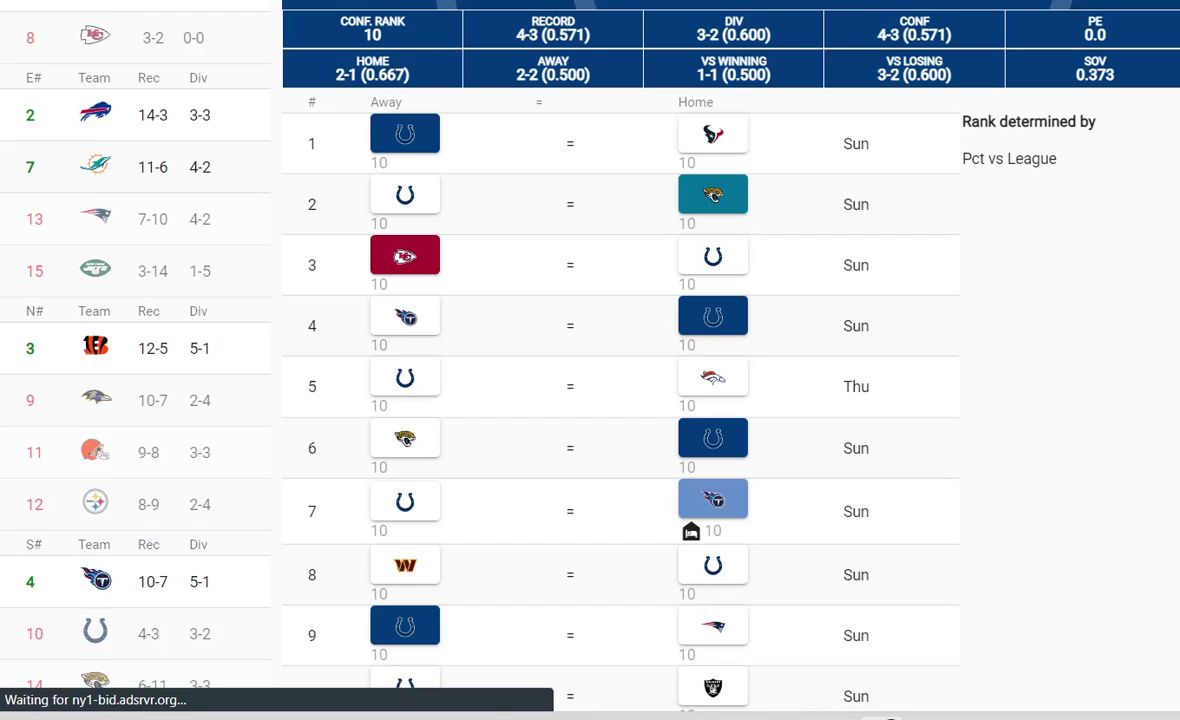
pyautogui.scroll(-3, 620, 400)
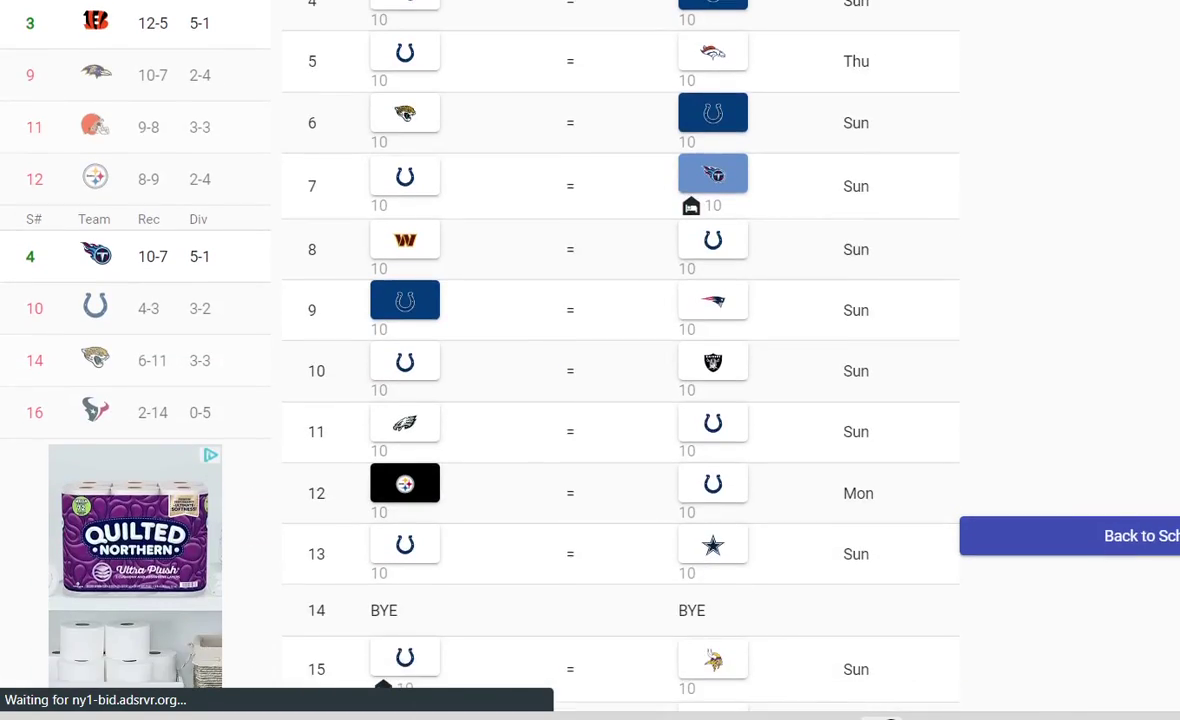
pyautogui.scroll(3, 620, 400)
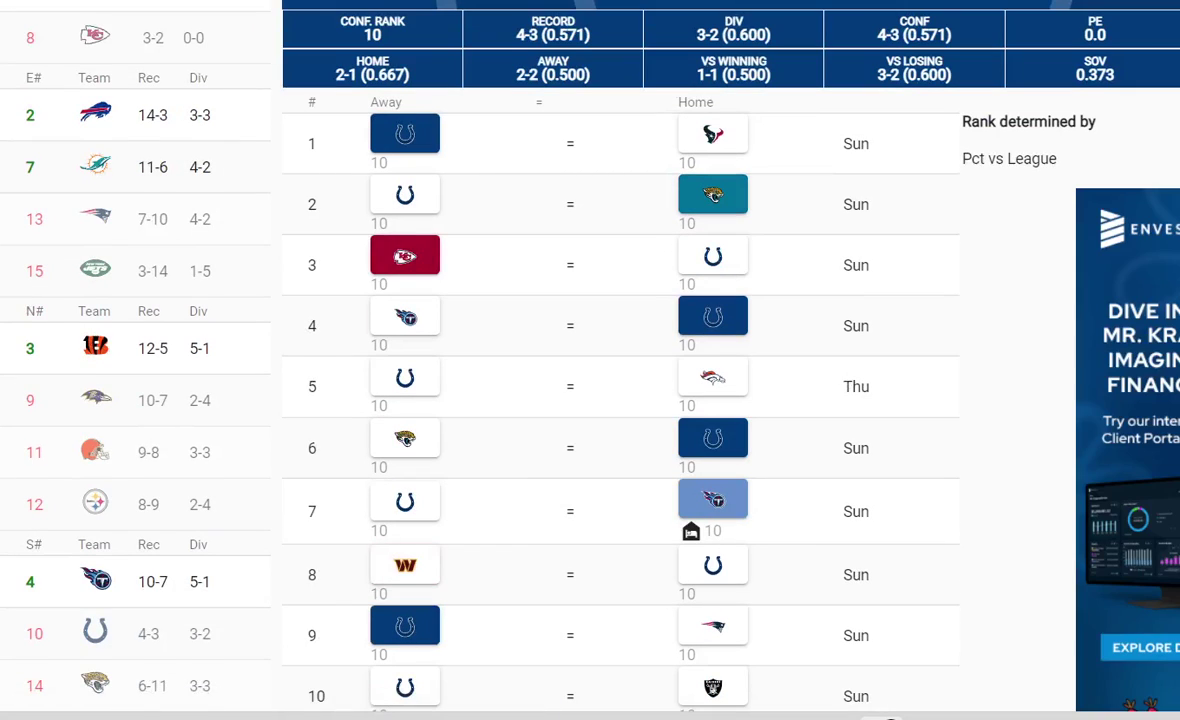
pyautogui.scroll(-2, 620, 400)
pyautogui.scroll(2, 620, 400)
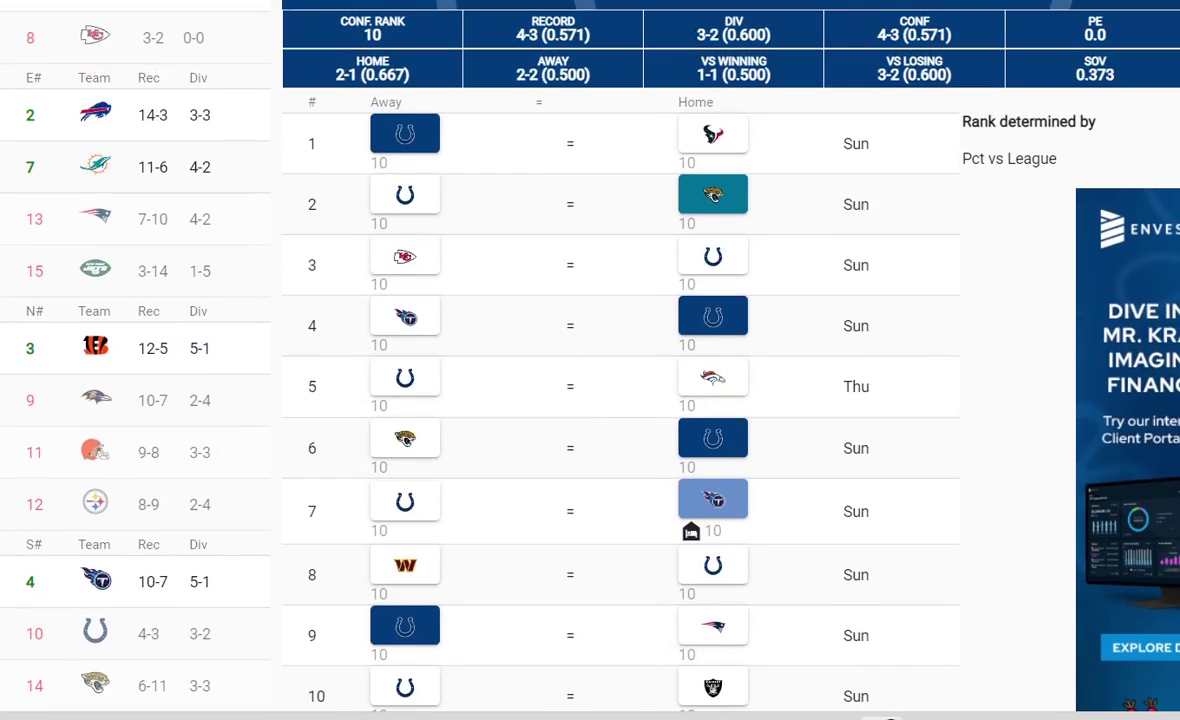
pyautogui.click(404, 256)
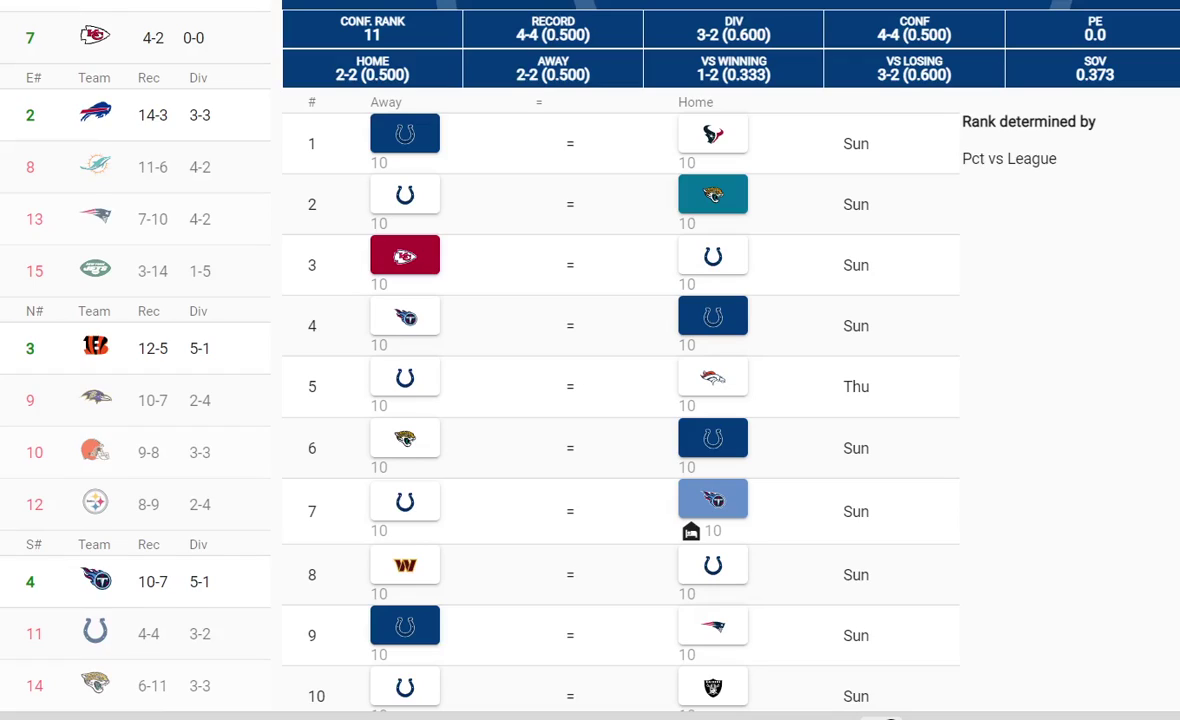
# Look through the Colts' schedule to week 18 and recheck the week 4 pick against the Titans
pyautogui.scroll(-1, 620, 360)
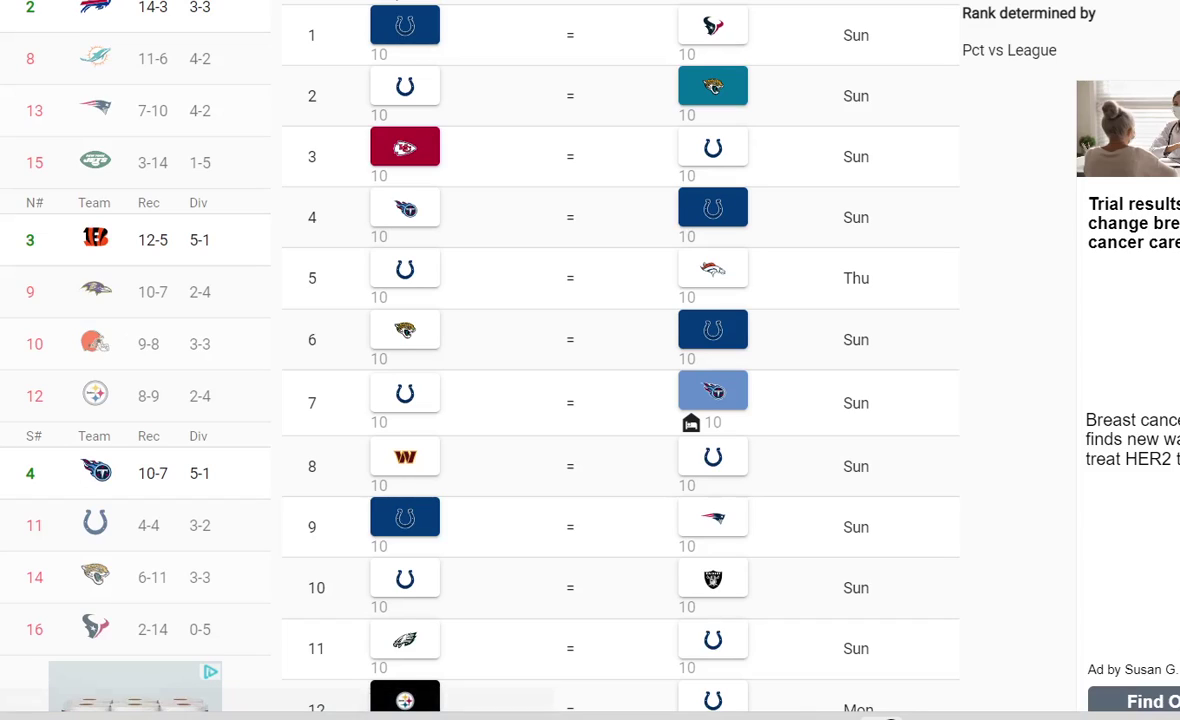
pyautogui.scroll(-1, 620, 360)
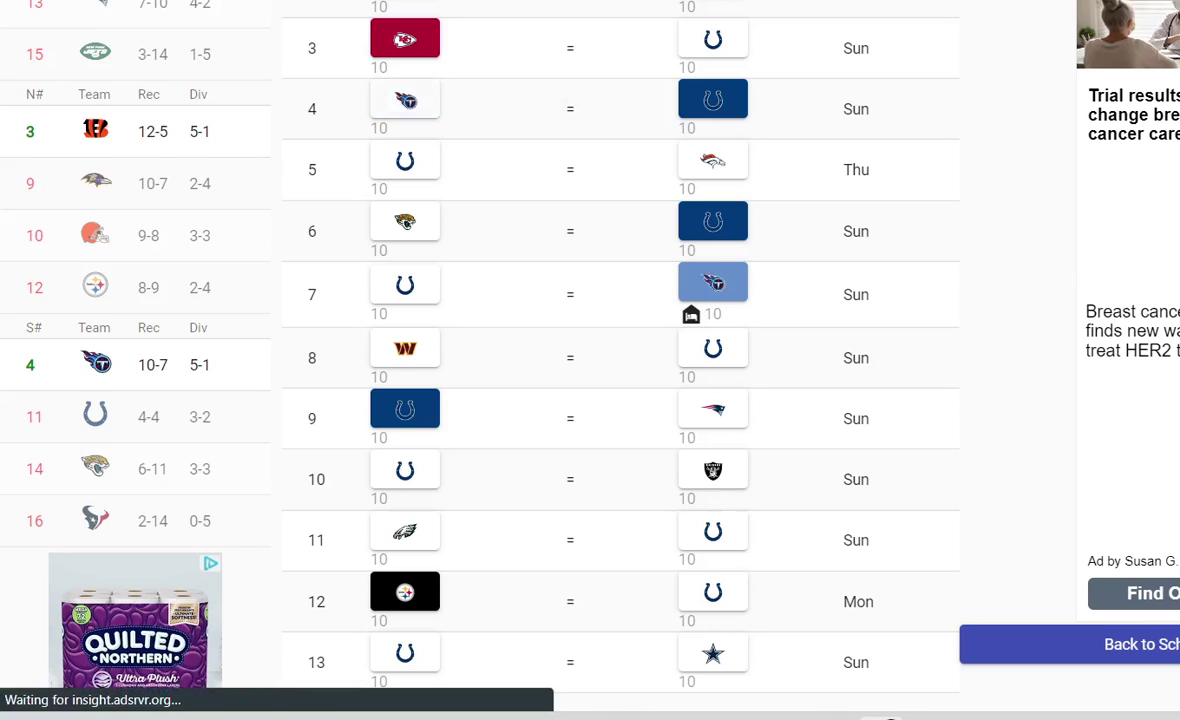
pyautogui.scroll(-3, 620, 360)
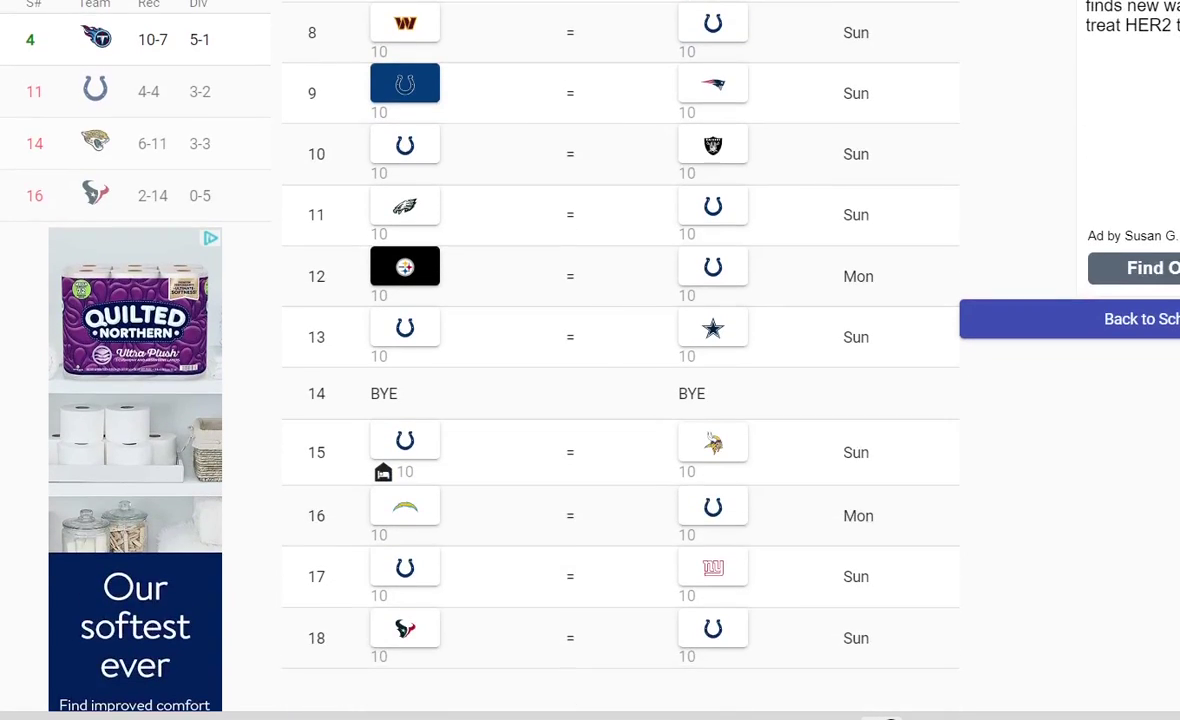
pyautogui.scroll(4, 544, 329)
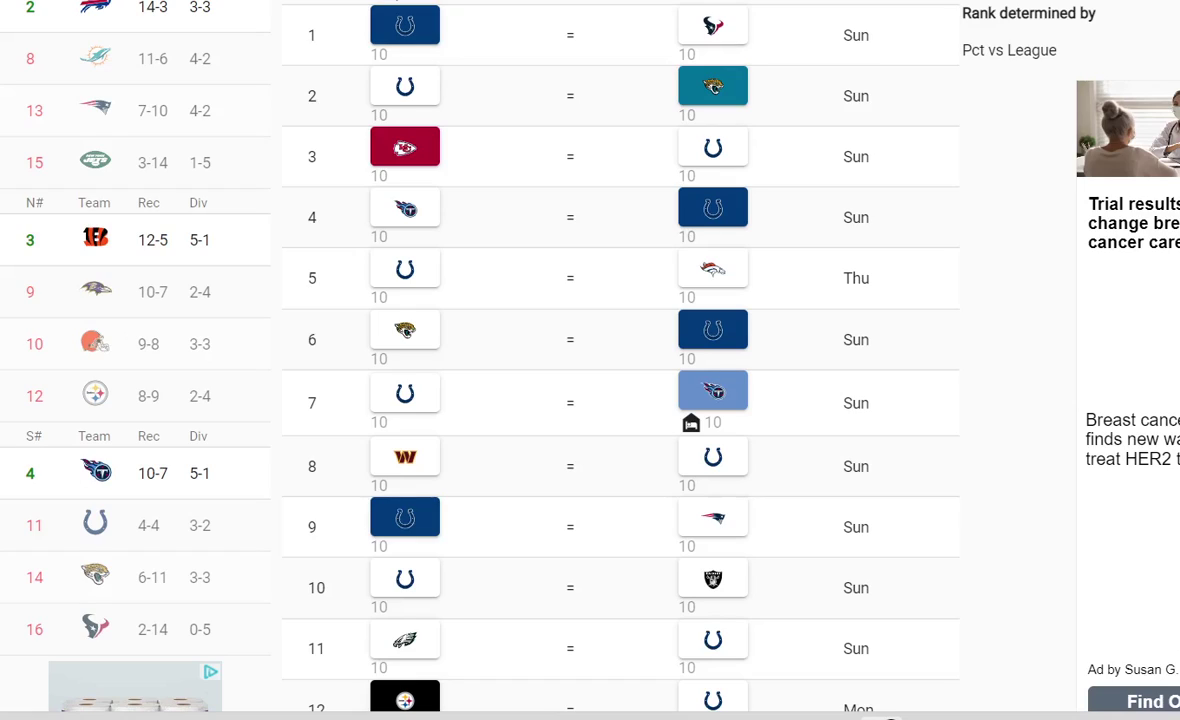
pyautogui.click(405, 208)
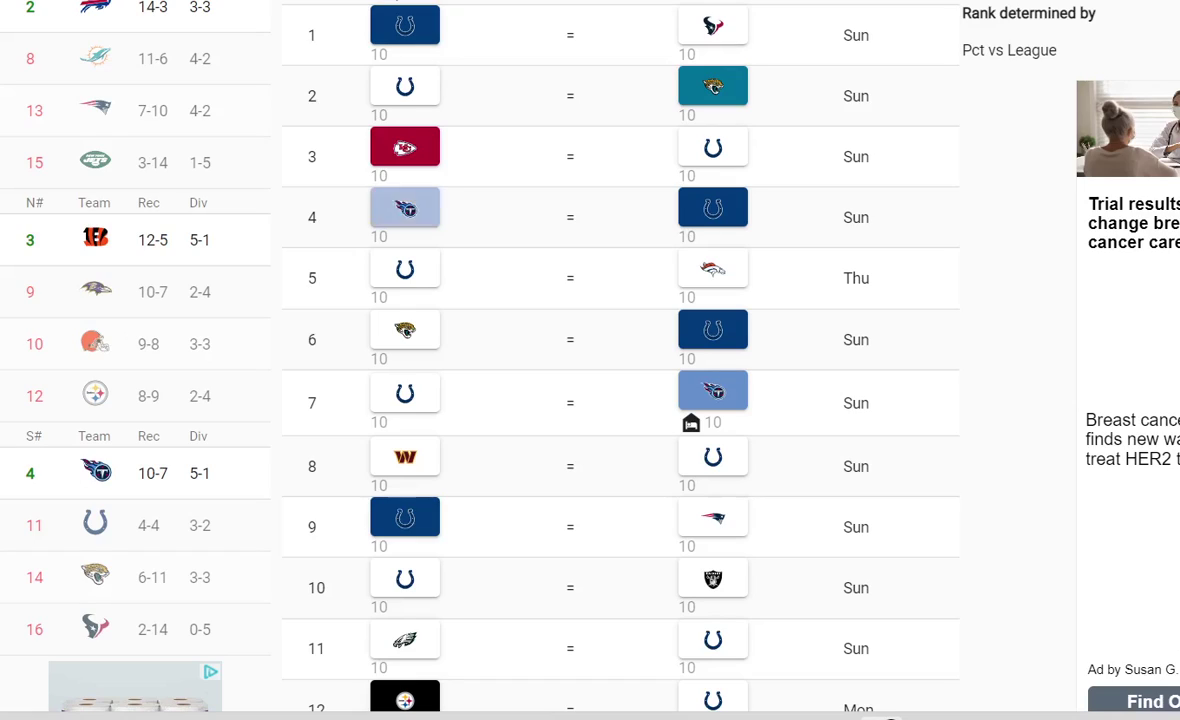
pyautogui.click(405, 208)
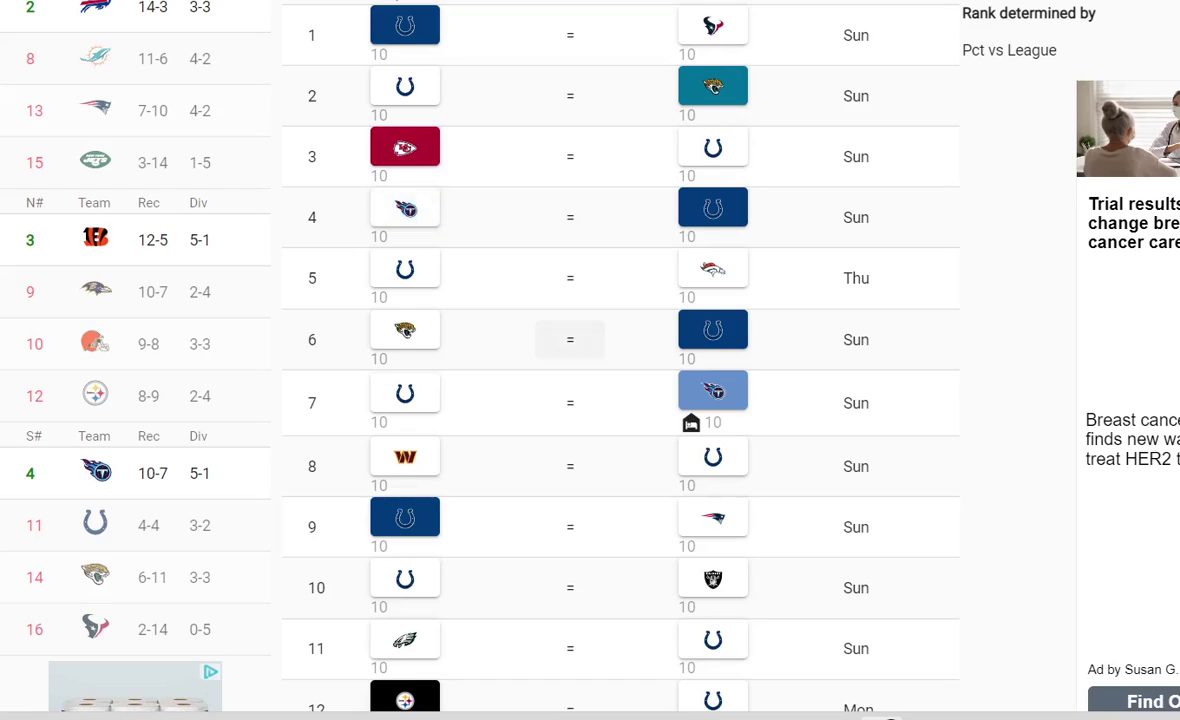
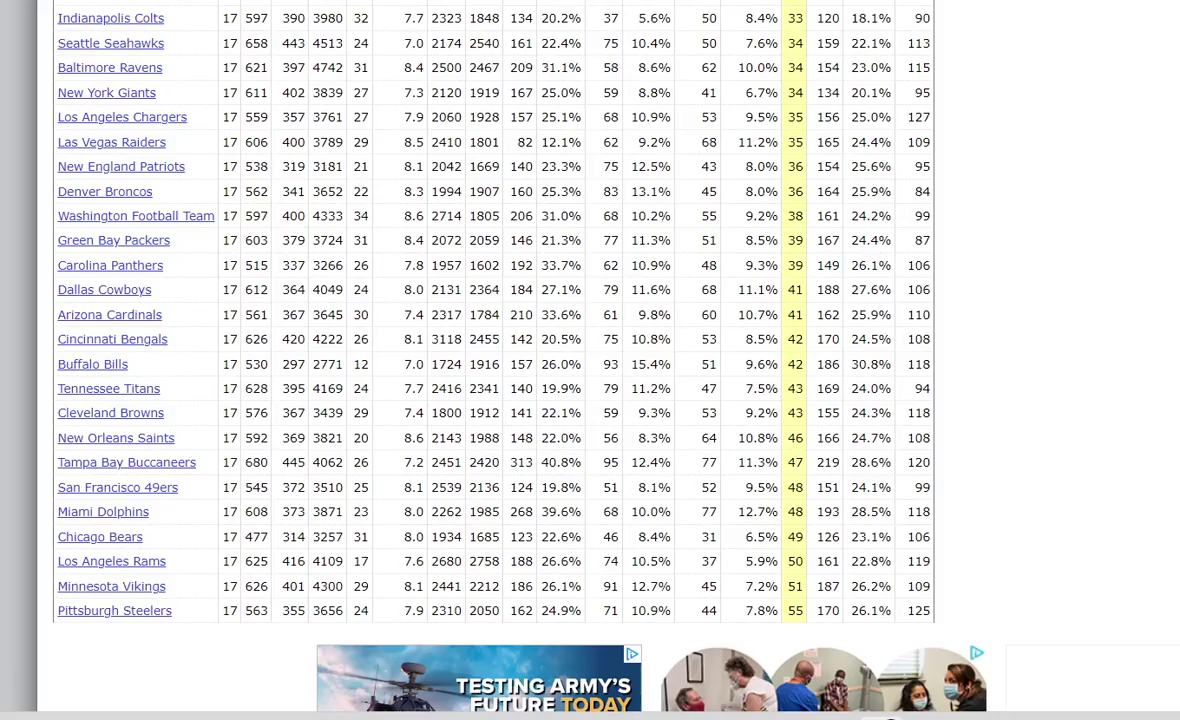
# Switch to the Pro Football Reference defense page and examine the overall Team Defense table
pyautogui.scroll(15, 590, 360)
pyautogui.scroll(-4, 590, 360)
pyautogui.scroll(-2, 590, 400)
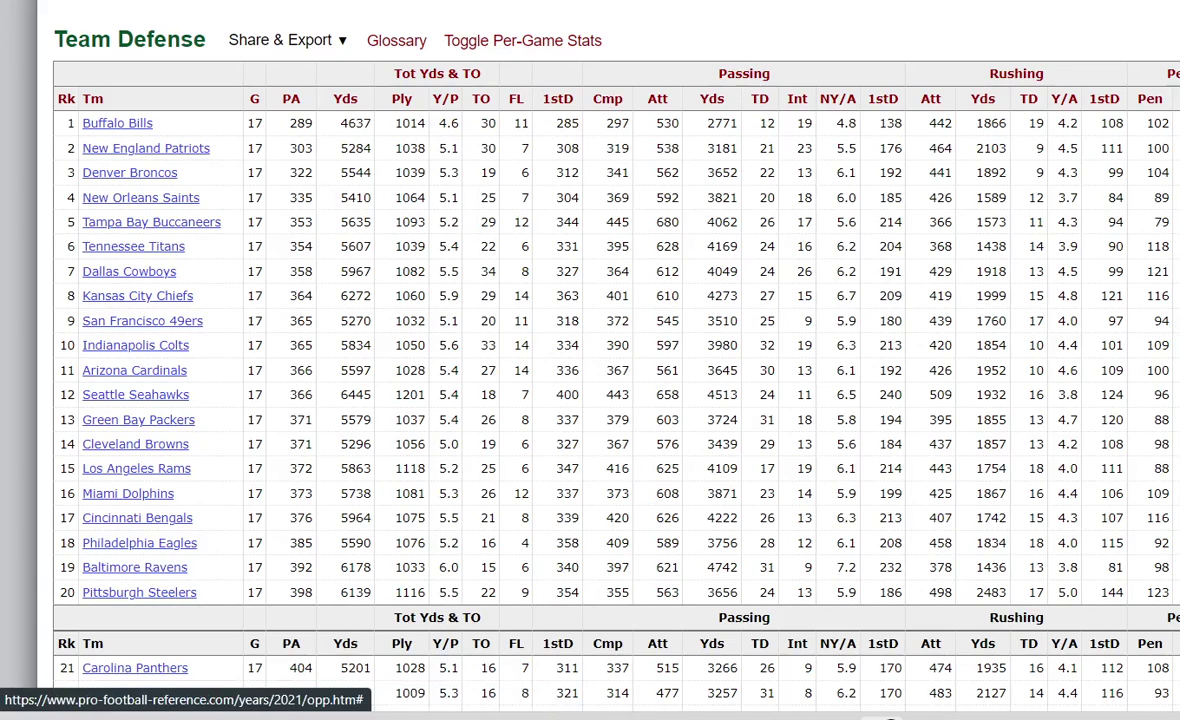
# Search the web for the Seahawks' depth chart in a new browser tab
pyautogui.write('seahawks d')
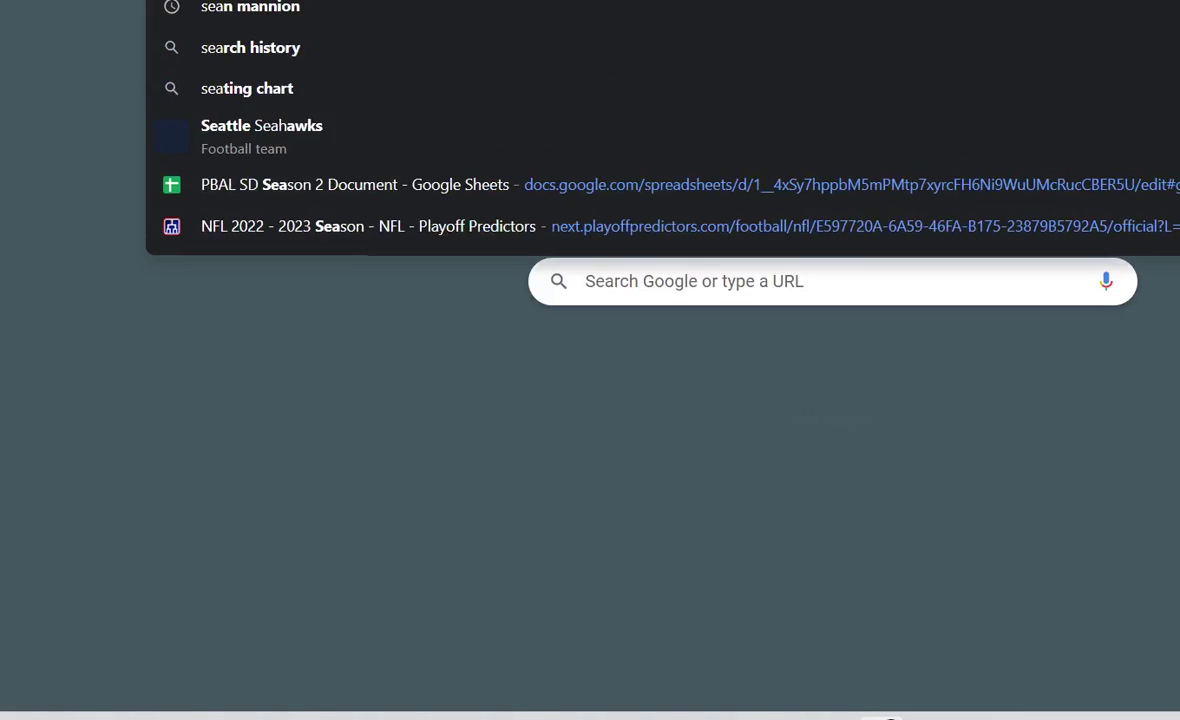
pyautogui.write('epth')
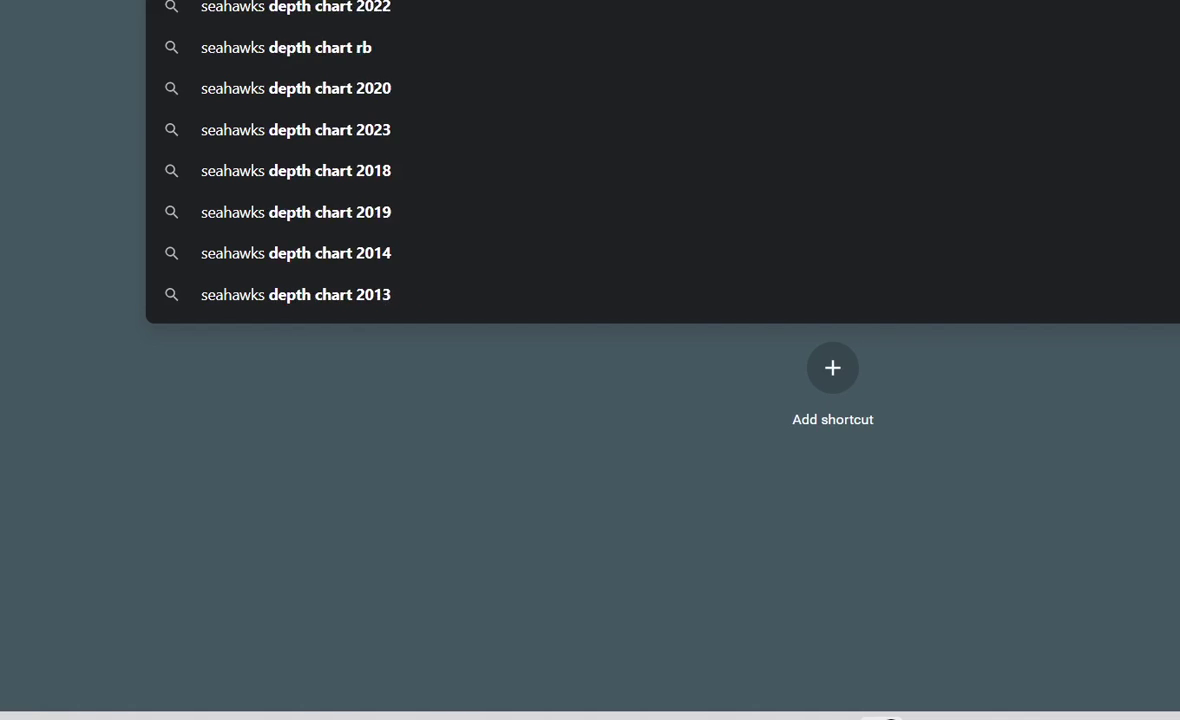
pyautogui.press('Return')
pyautogui.click(300, 203)
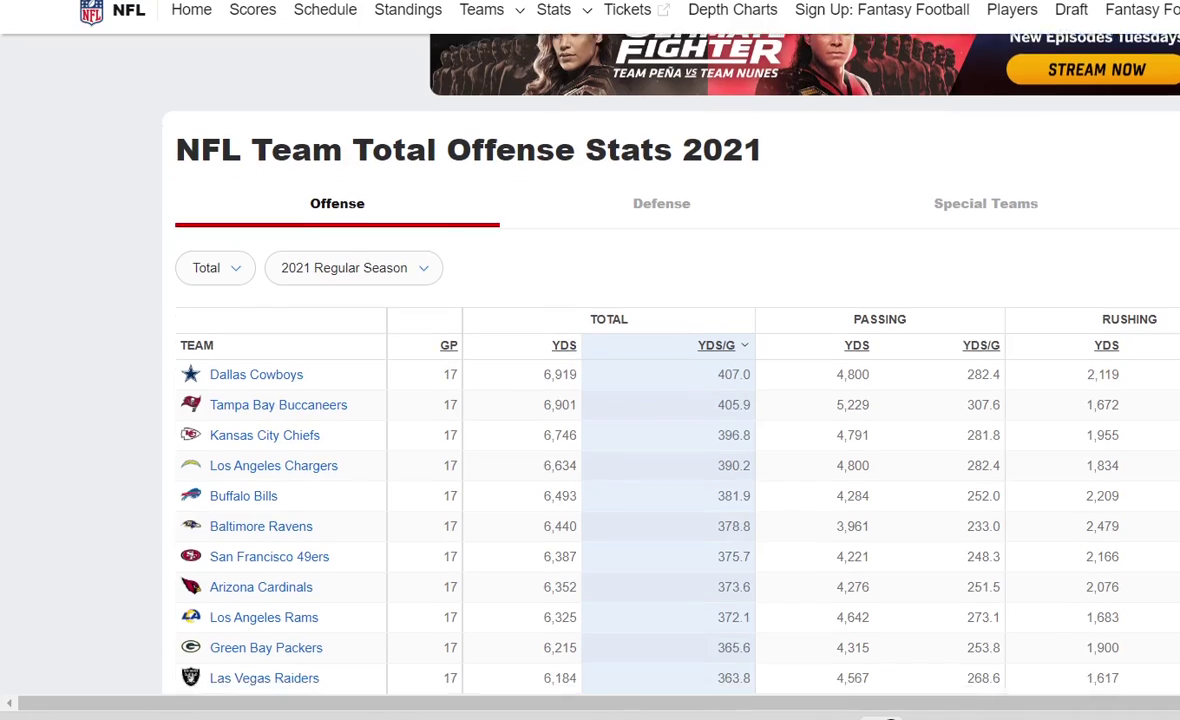
# Examine ESPN's NFL Team Total Offense Stats 2021 table from the top-ranked teams to the lowest-ranked ones
pyautogui.scroll(-2, 640, 400)
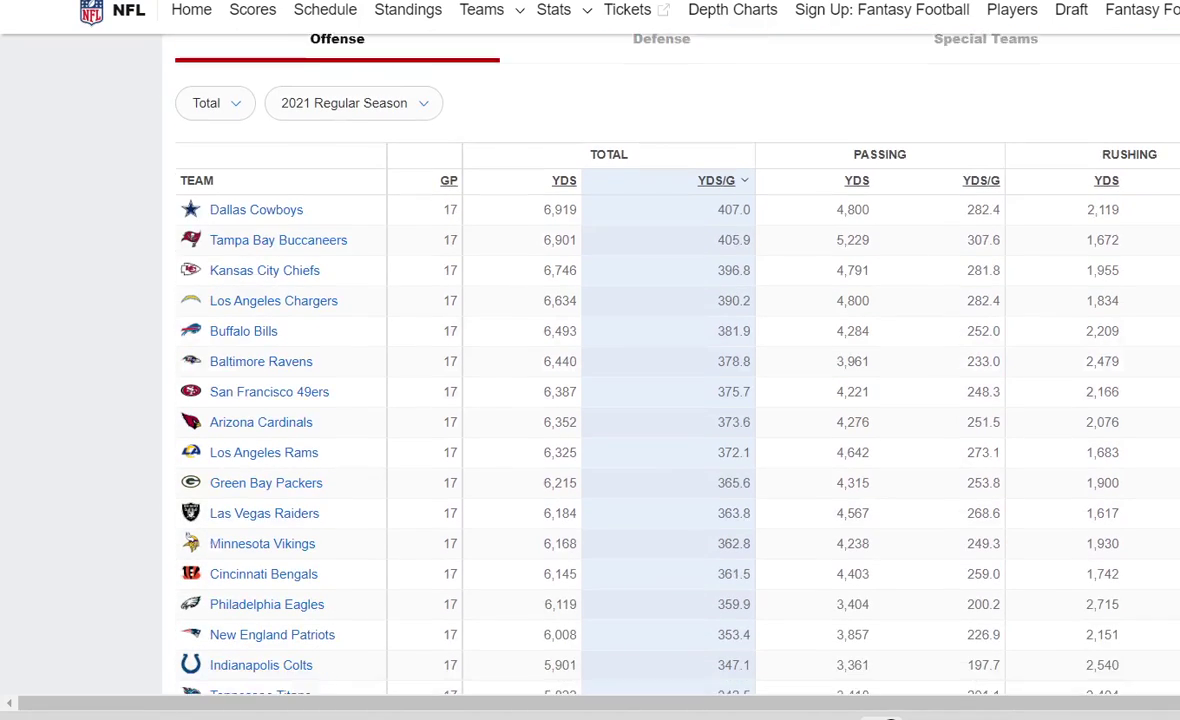
pyautogui.scroll(-5, 275, 490)
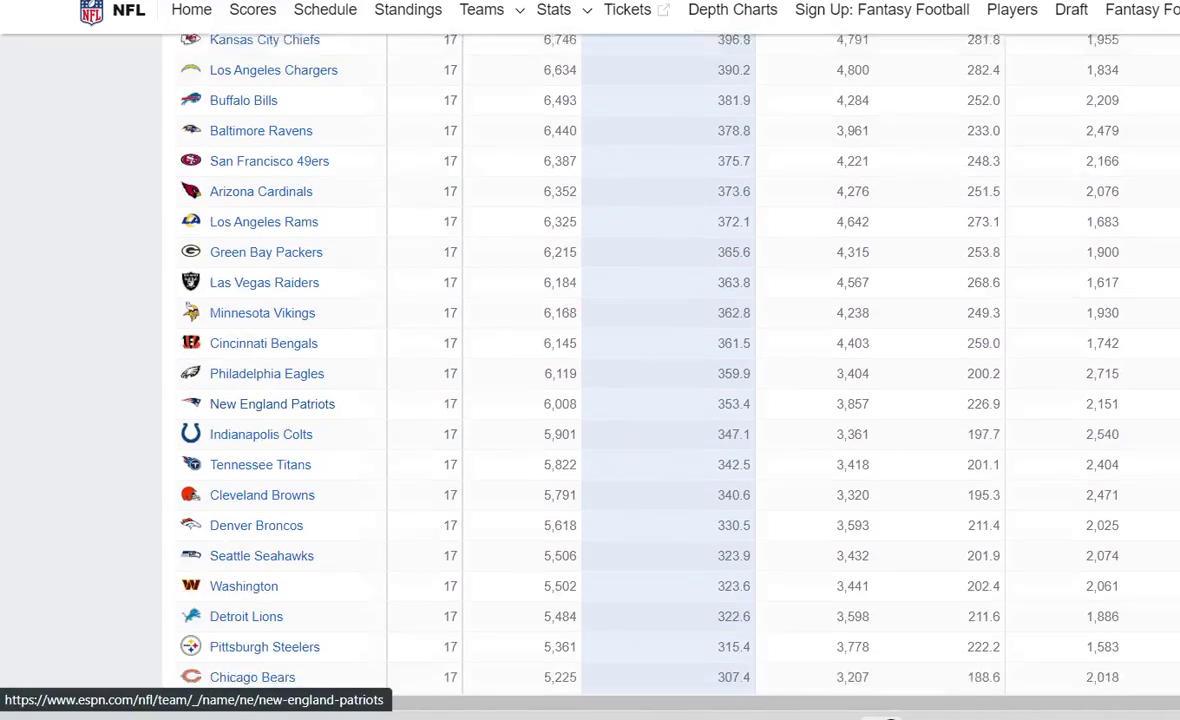
pyautogui.scroll(-3, 640, 400)
pyautogui.scroll(8, 640, 400)
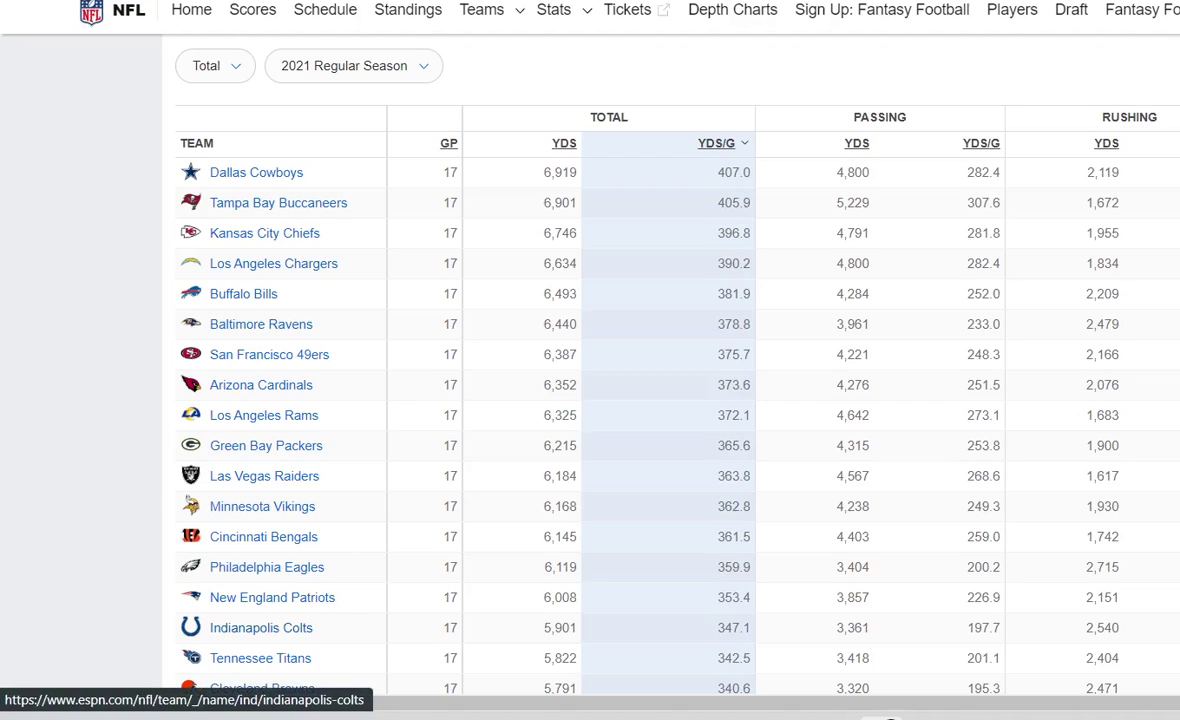
pyautogui.scroll(-7, 261, 620)
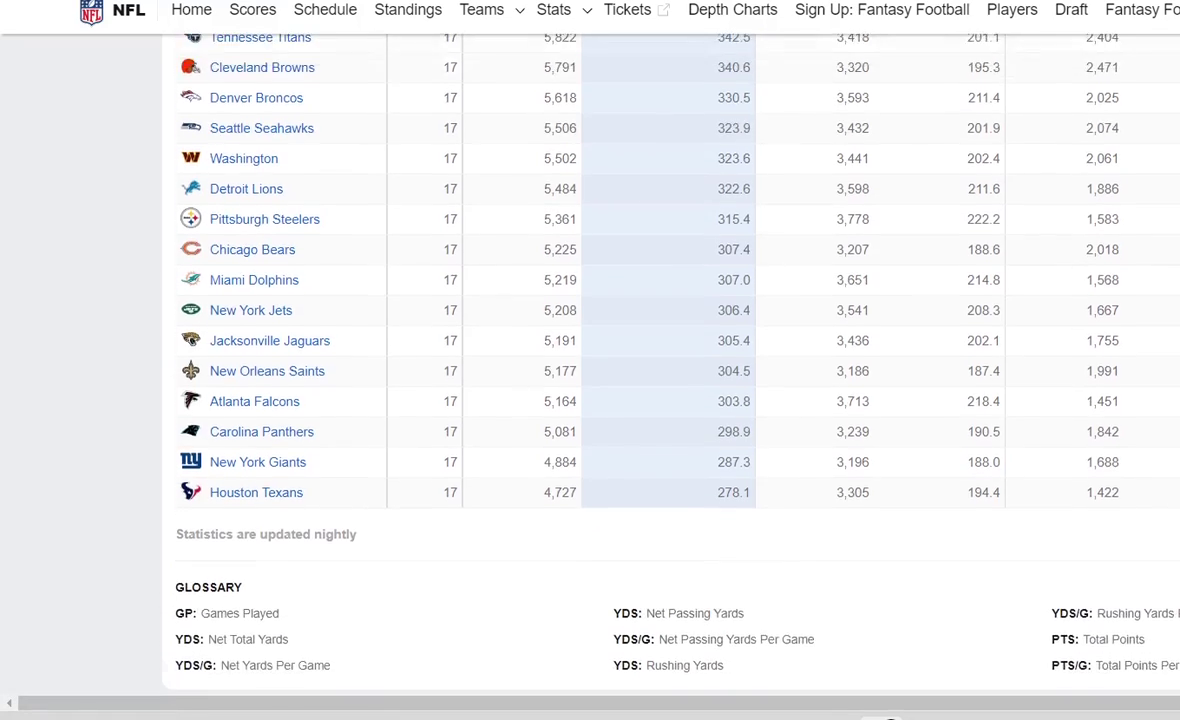
pyautogui.scroll(5, 261, 620)
pyautogui.scroll(3, 630, 360)
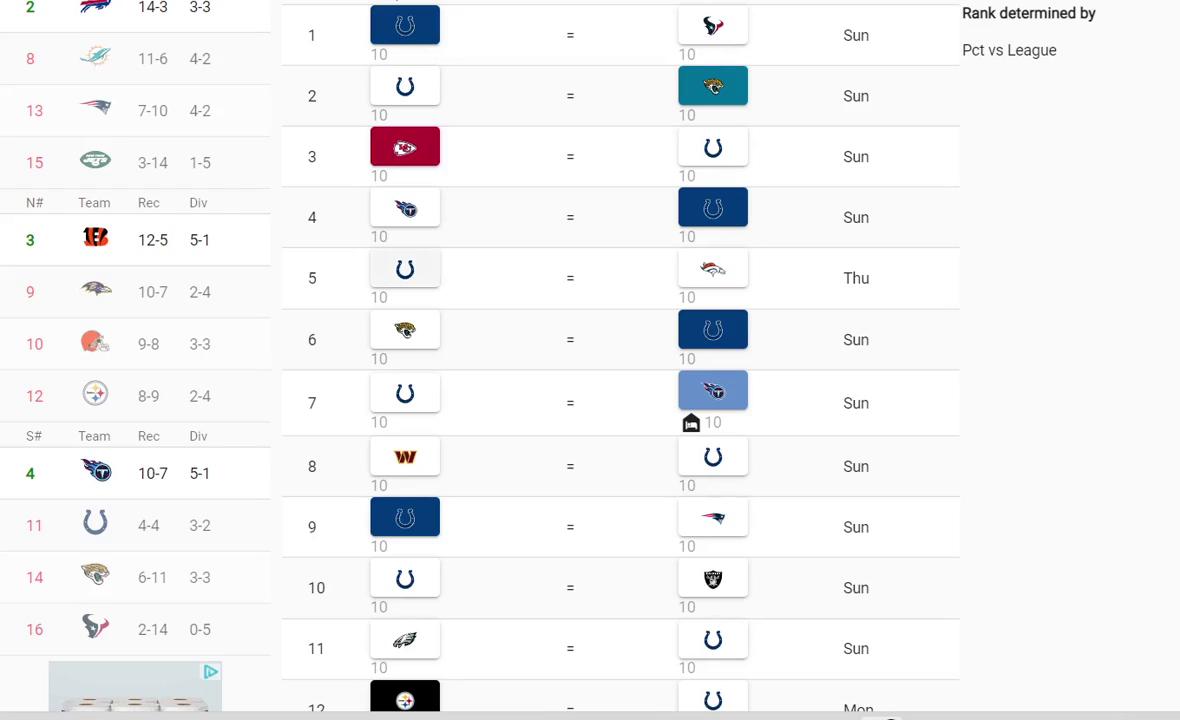
# Switch back to the Colts' schedule in the playoff predictor and pick the Colts to beat the Broncos in week 5
pyautogui.click(405, 270)
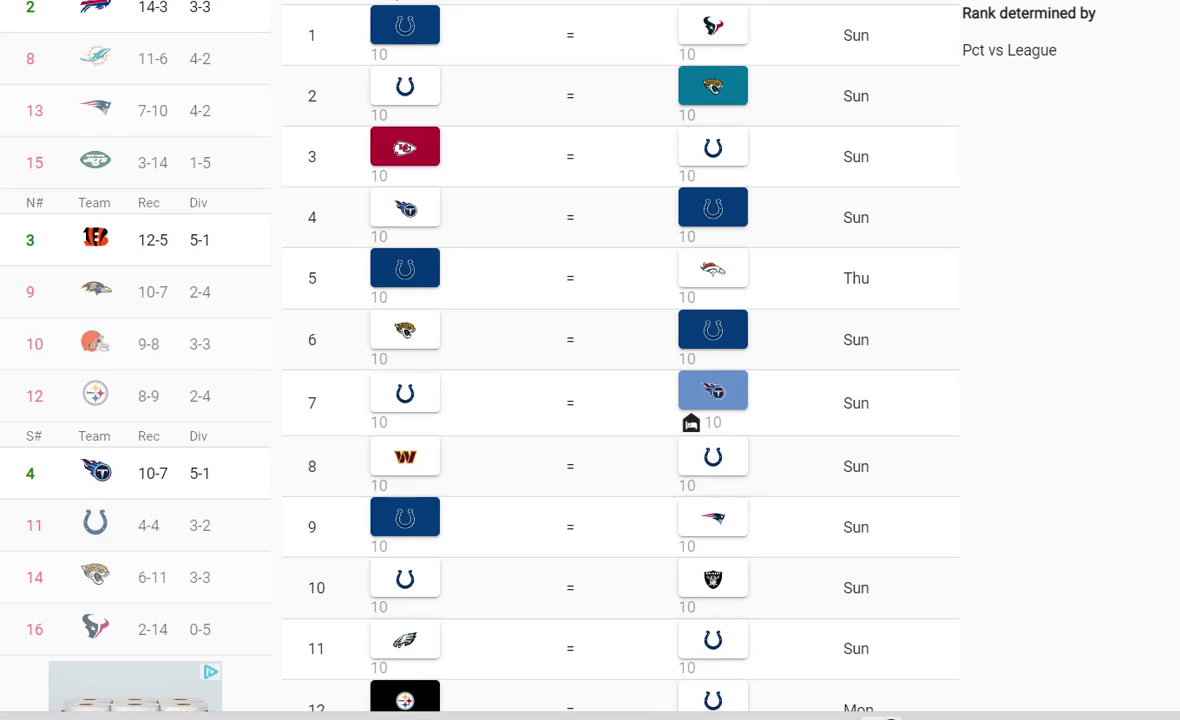
pyautogui.click(405, 268)
pyautogui.scroll(1, 712, 280)
pyautogui.scroll(1, 565, 385)
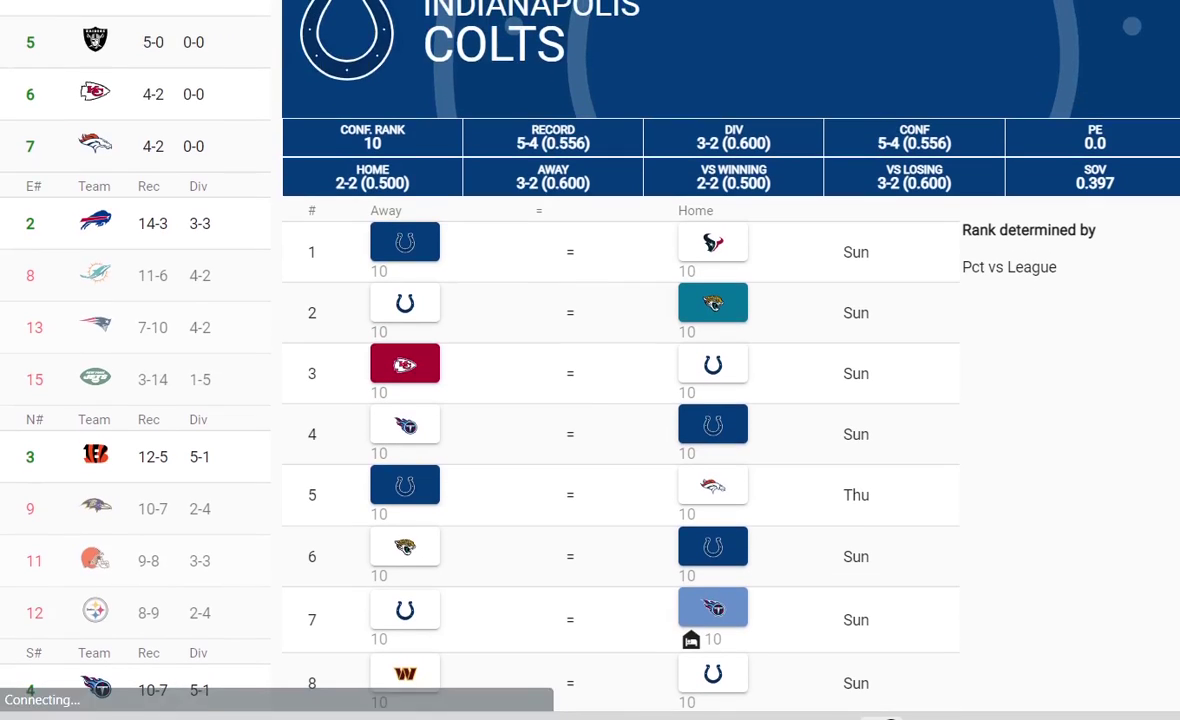
pyautogui.scroll(-2, 565, 385)
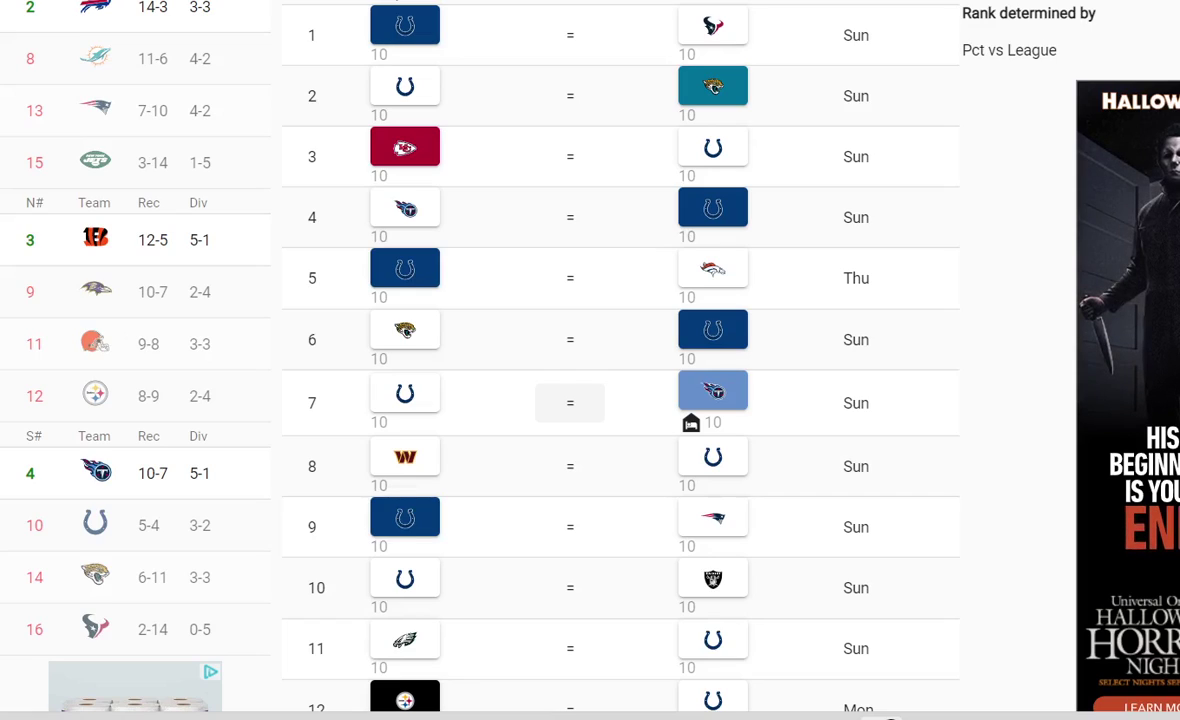
pyautogui.scroll(2, 1020, 300)
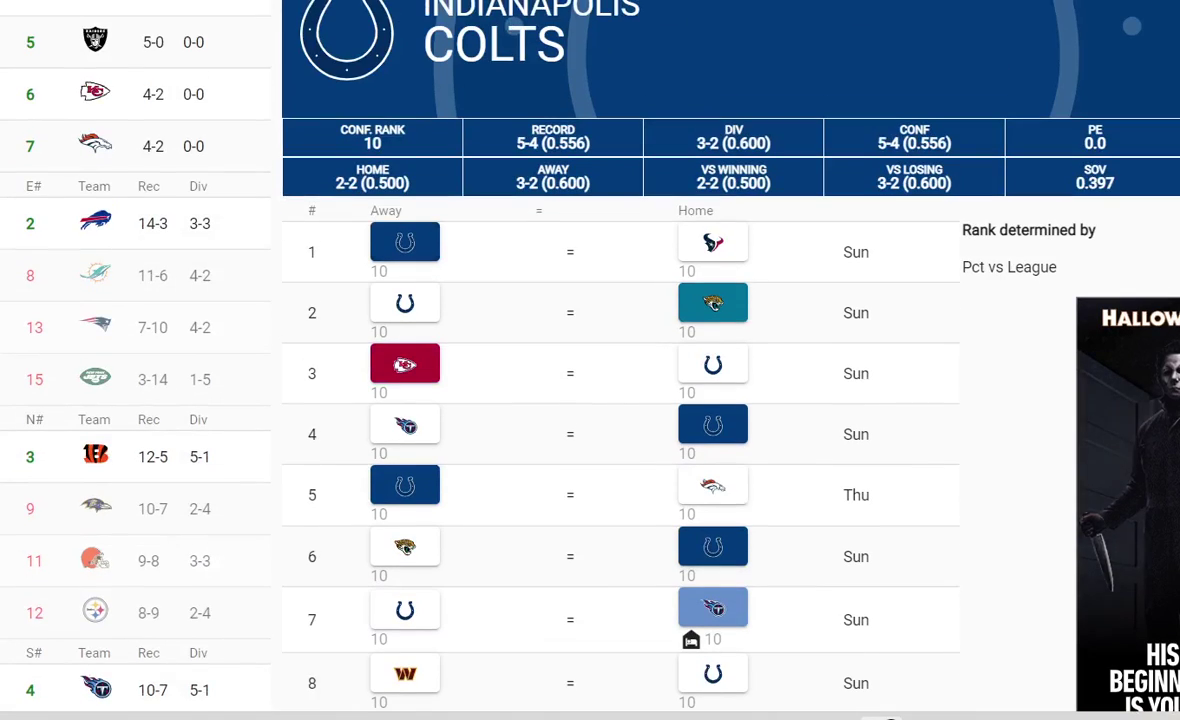
pyautogui.scroll(-2, 620, 360)
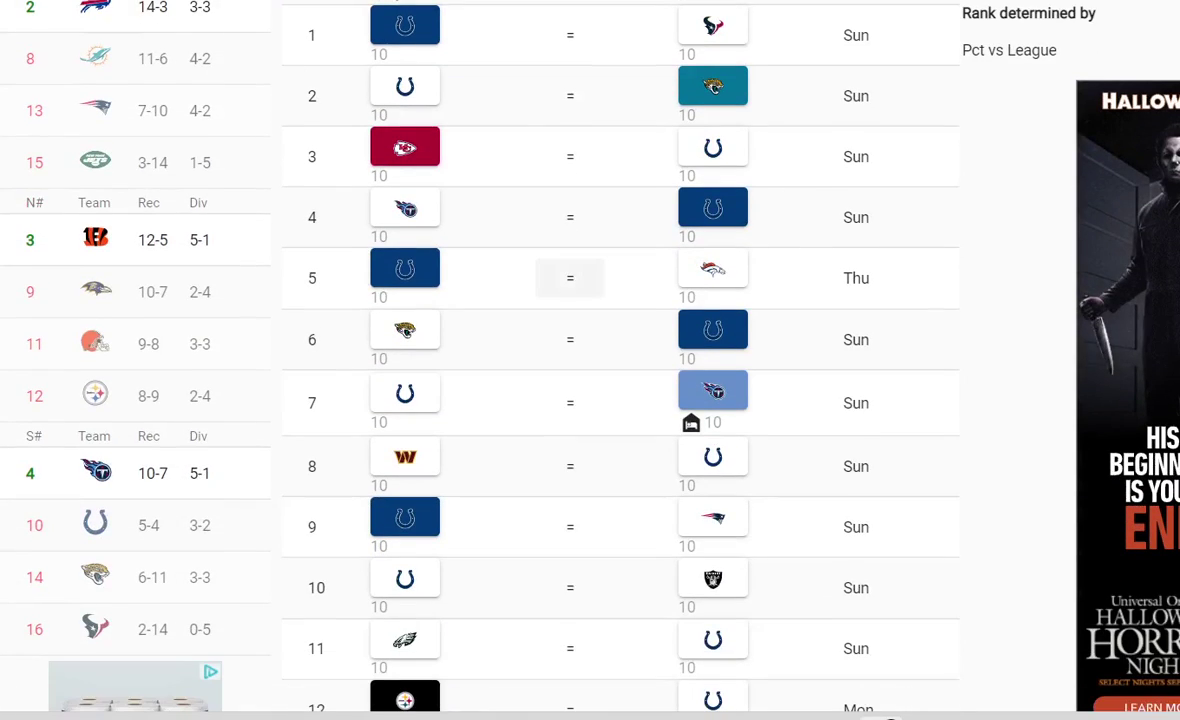
pyautogui.click(712, 268)
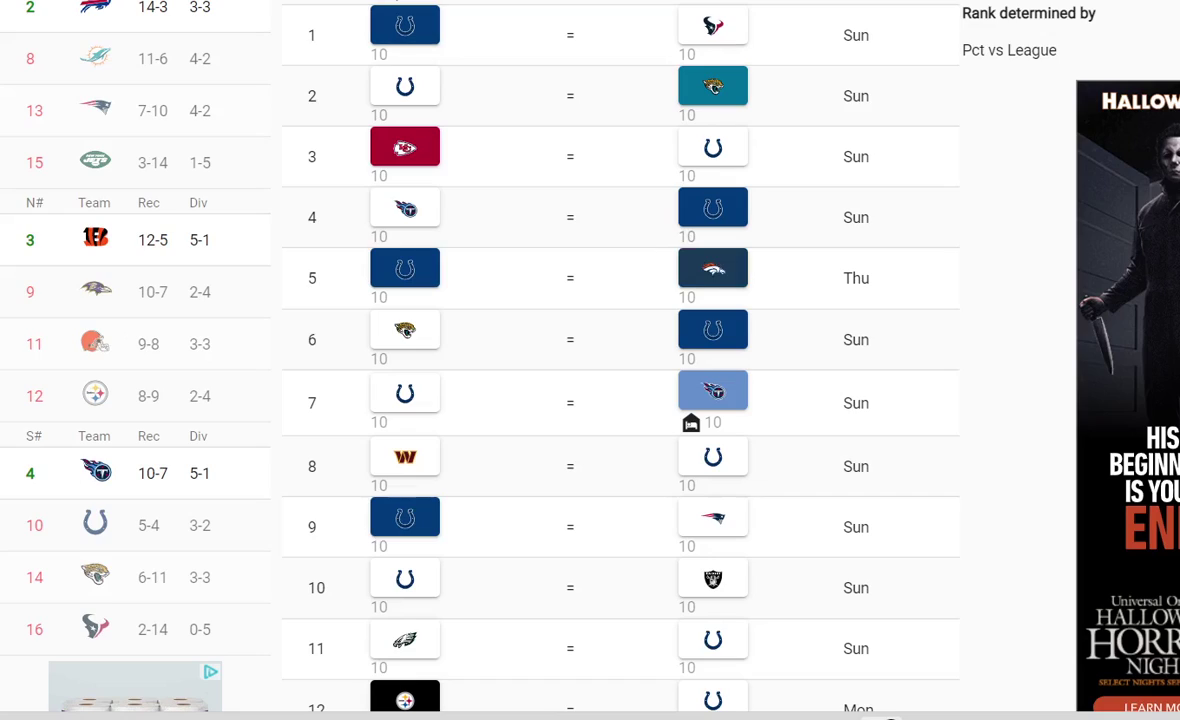
pyautogui.click(712, 268)
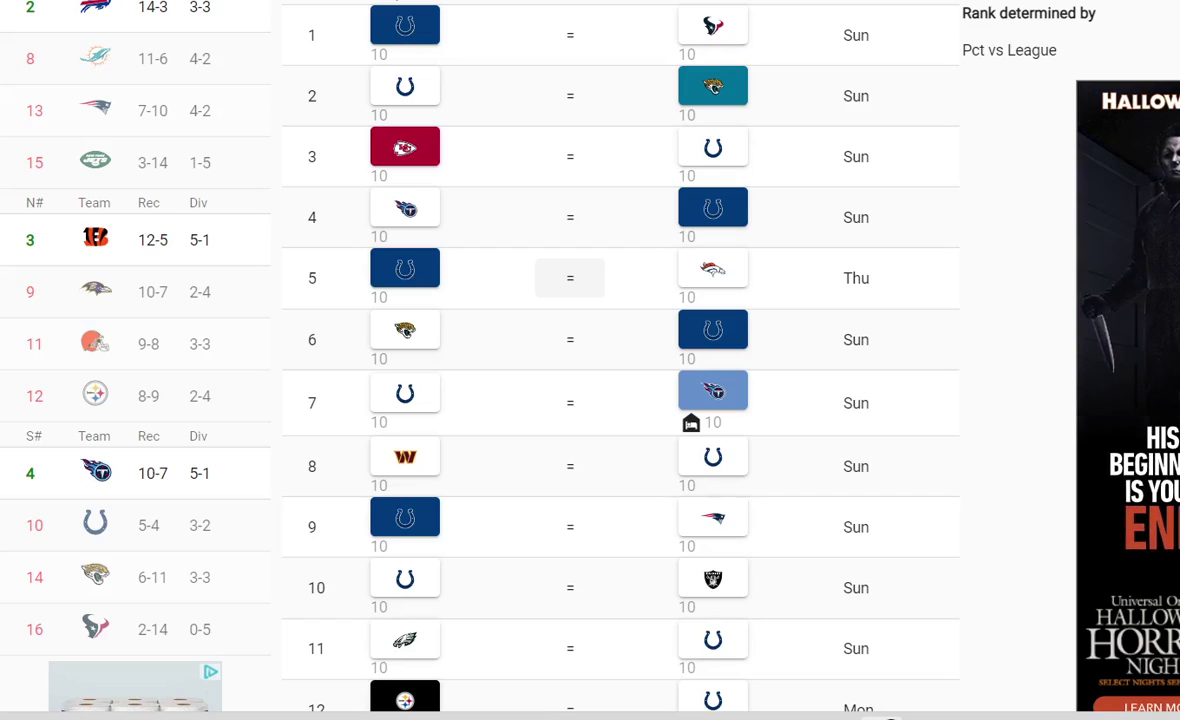
# Pick the Colts to beat Washington in week 8
pyautogui.scroll(-1, 544, 330)
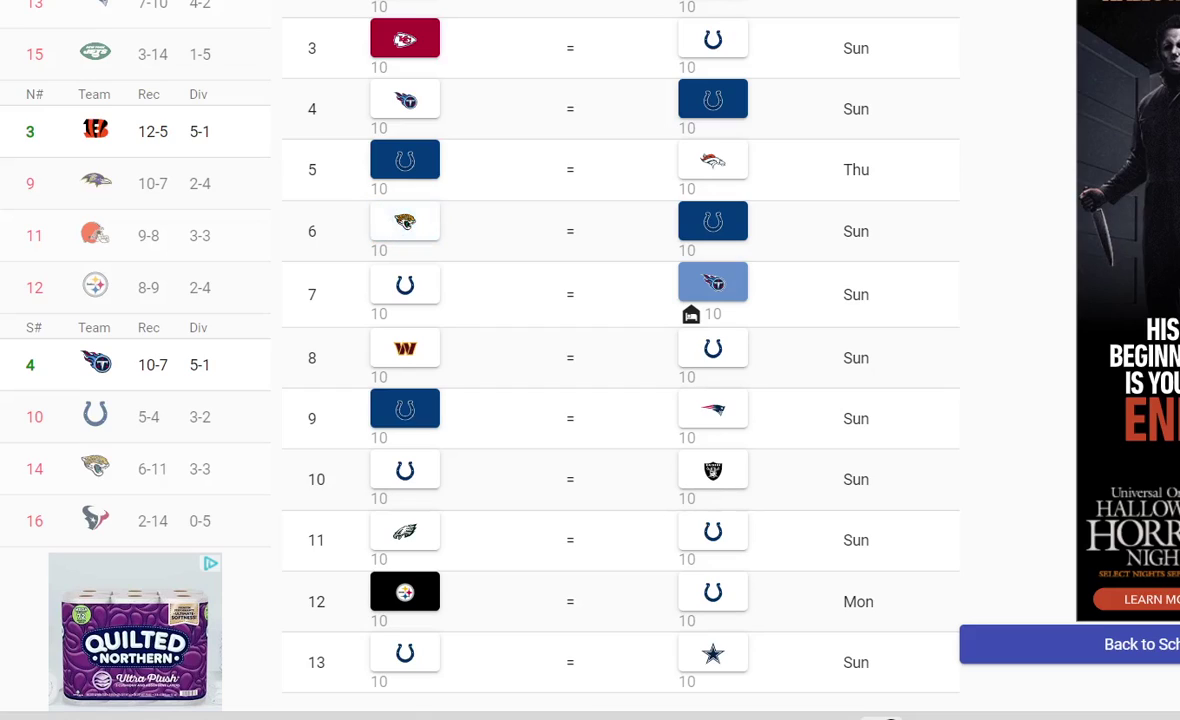
pyautogui.scroll(-1, 570, 294)
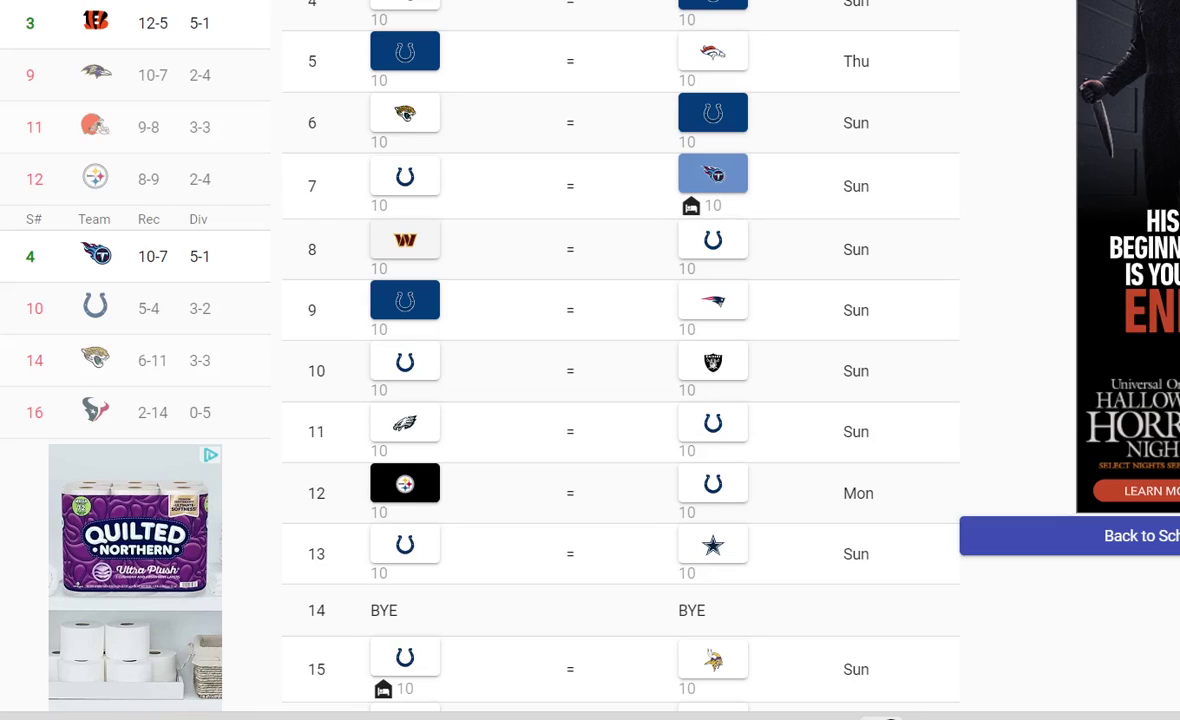
pyautogui.click(405, 240)
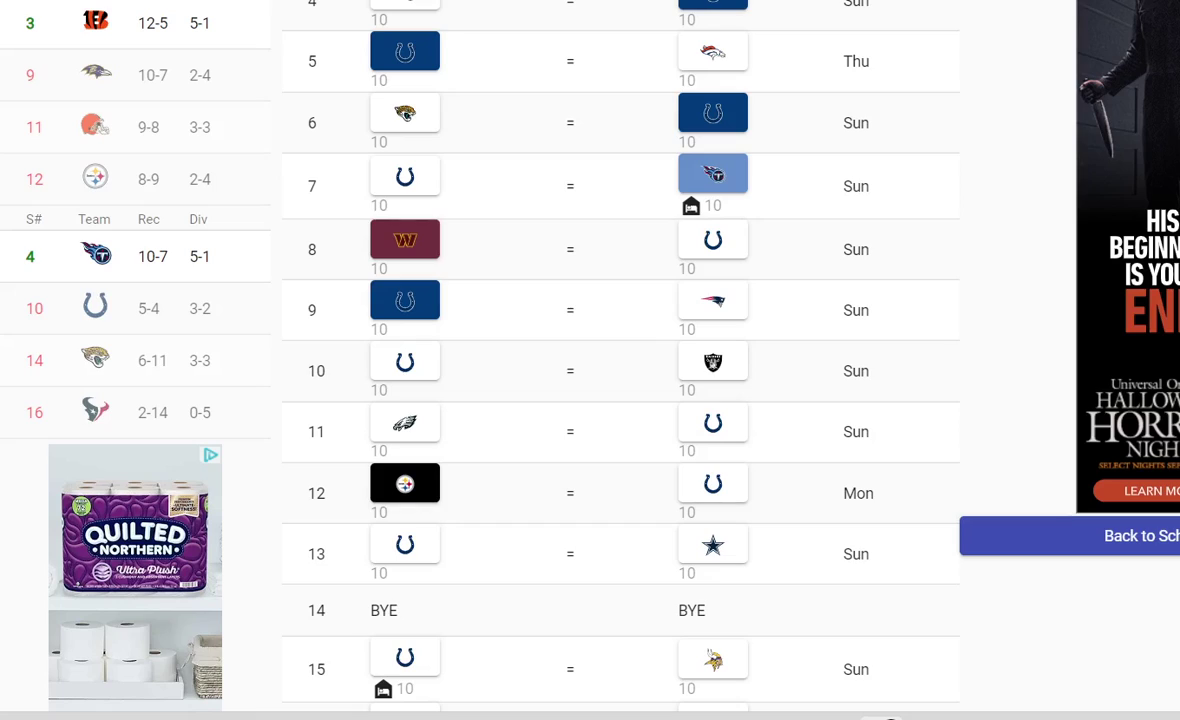
pyautogui.click(712, 240)
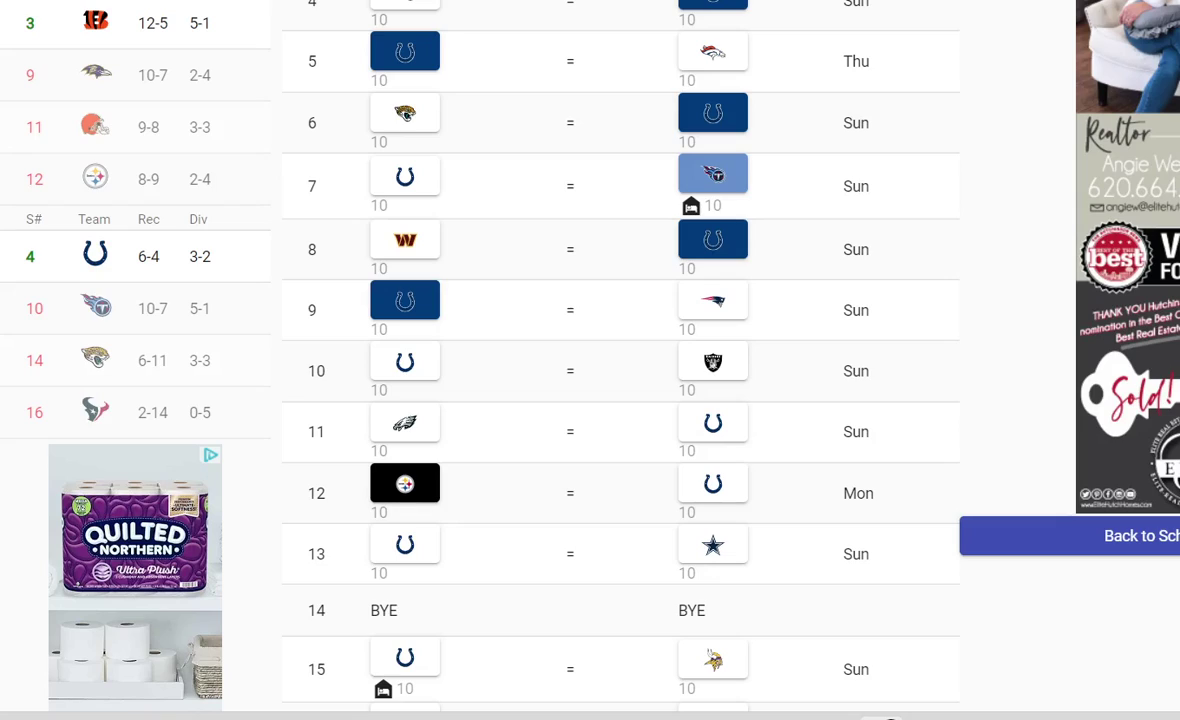
pyautogui.click(712, 240)
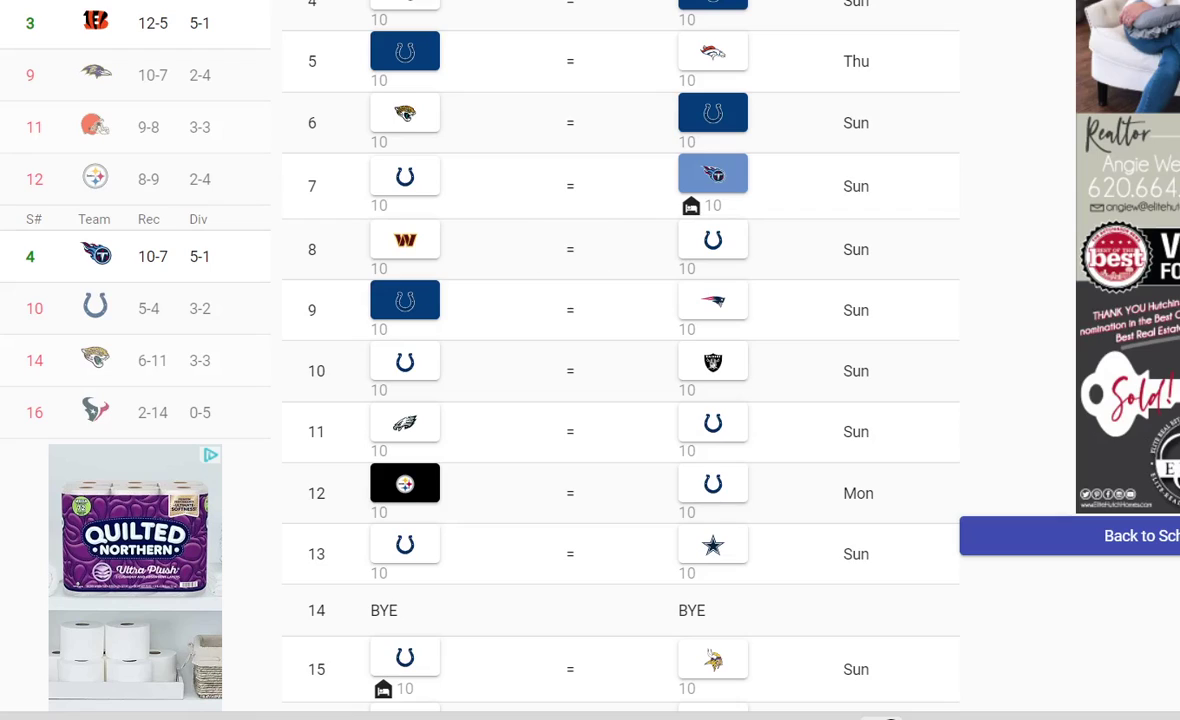
pyautogui.click(712, 240)
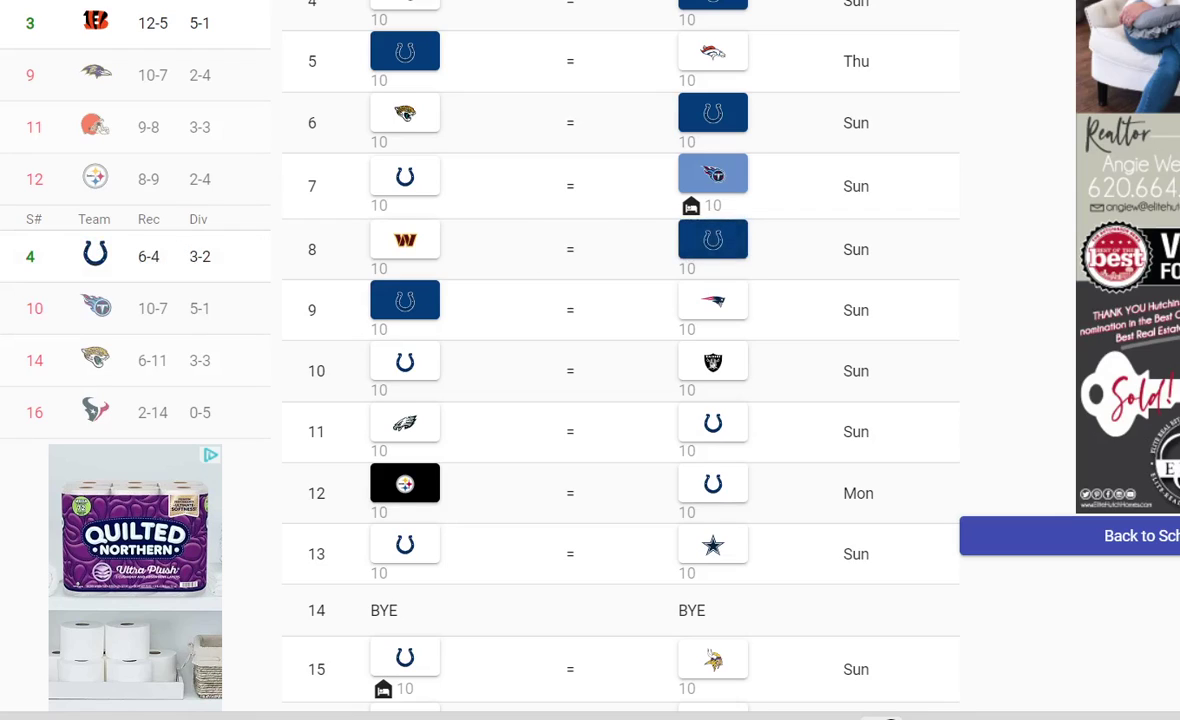
pyautogui.scroll(-3, 620, 360)
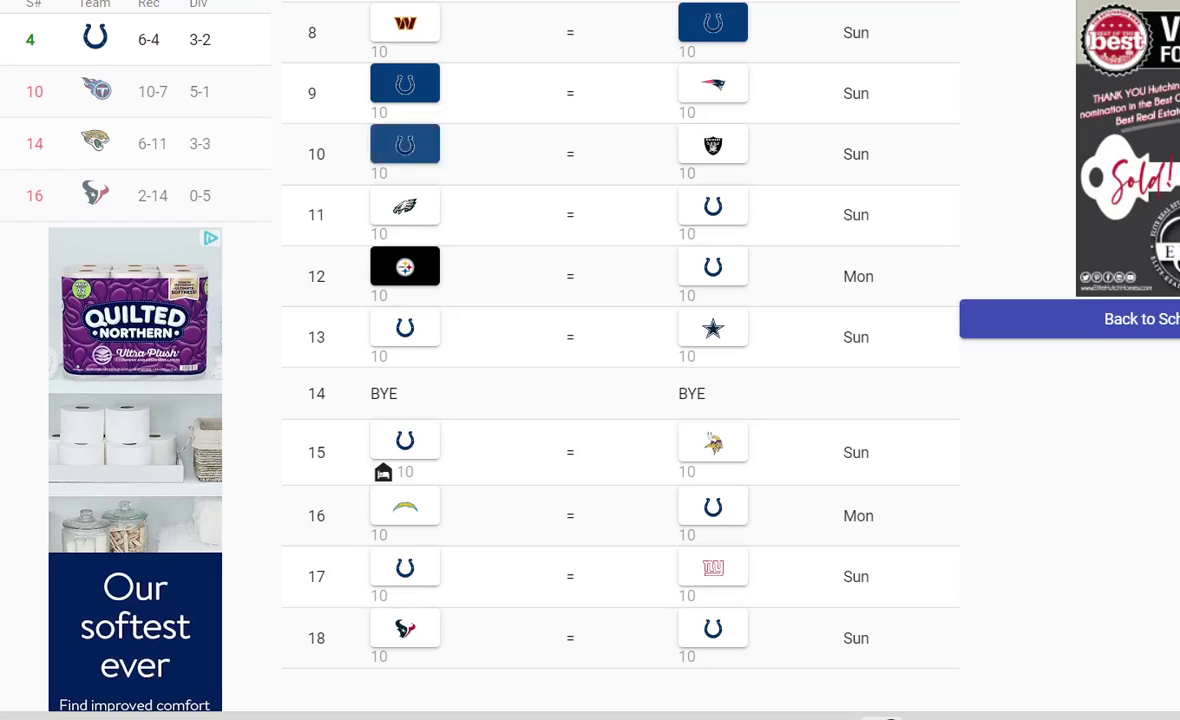
pyautogui.scroll(1, 590, 360)
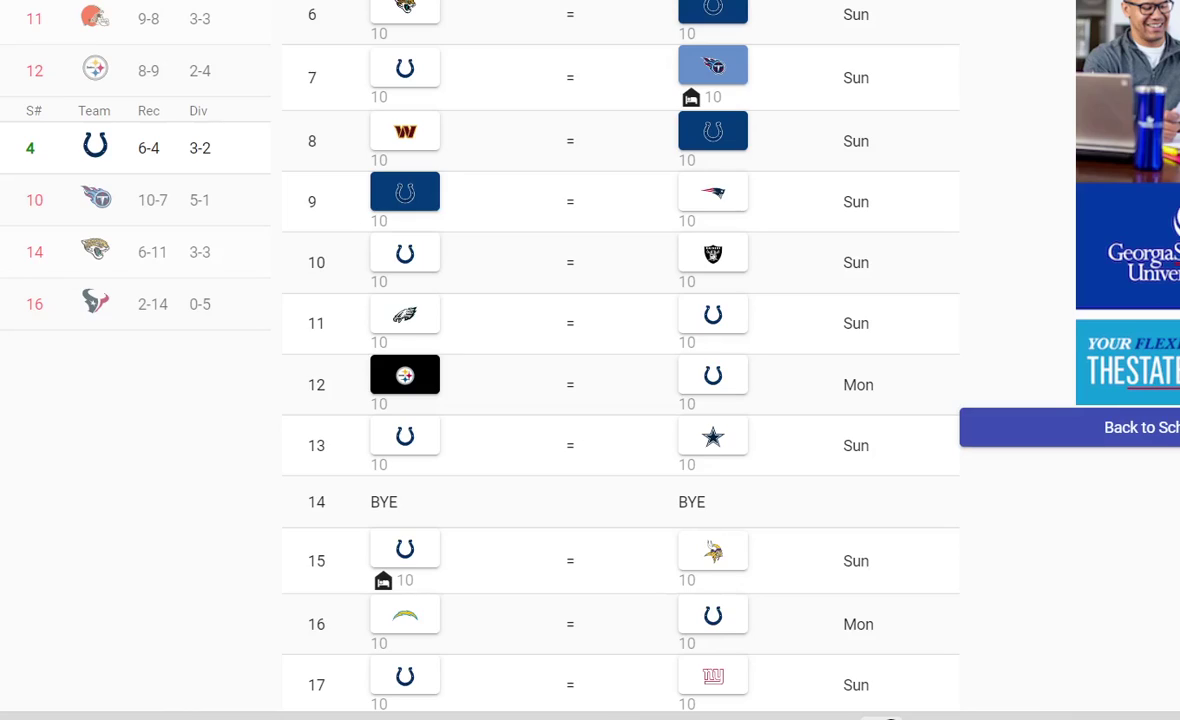
pyautogui.click(712, 252)
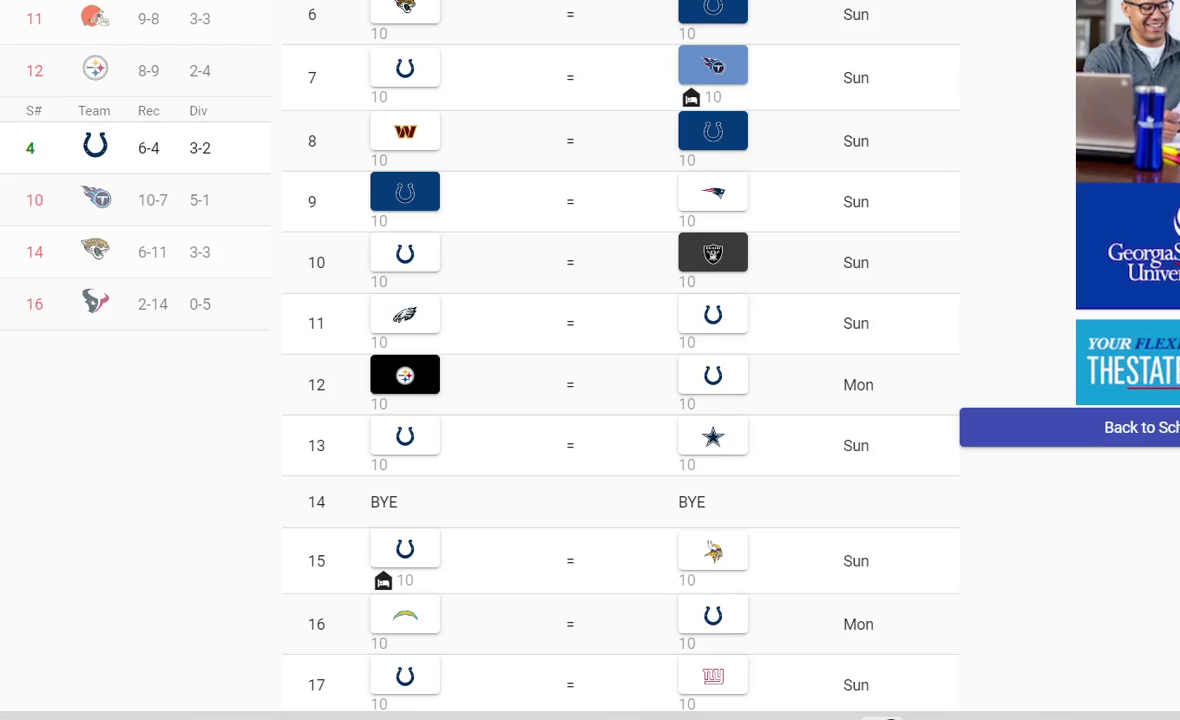
pyautogui.click(712, 252)
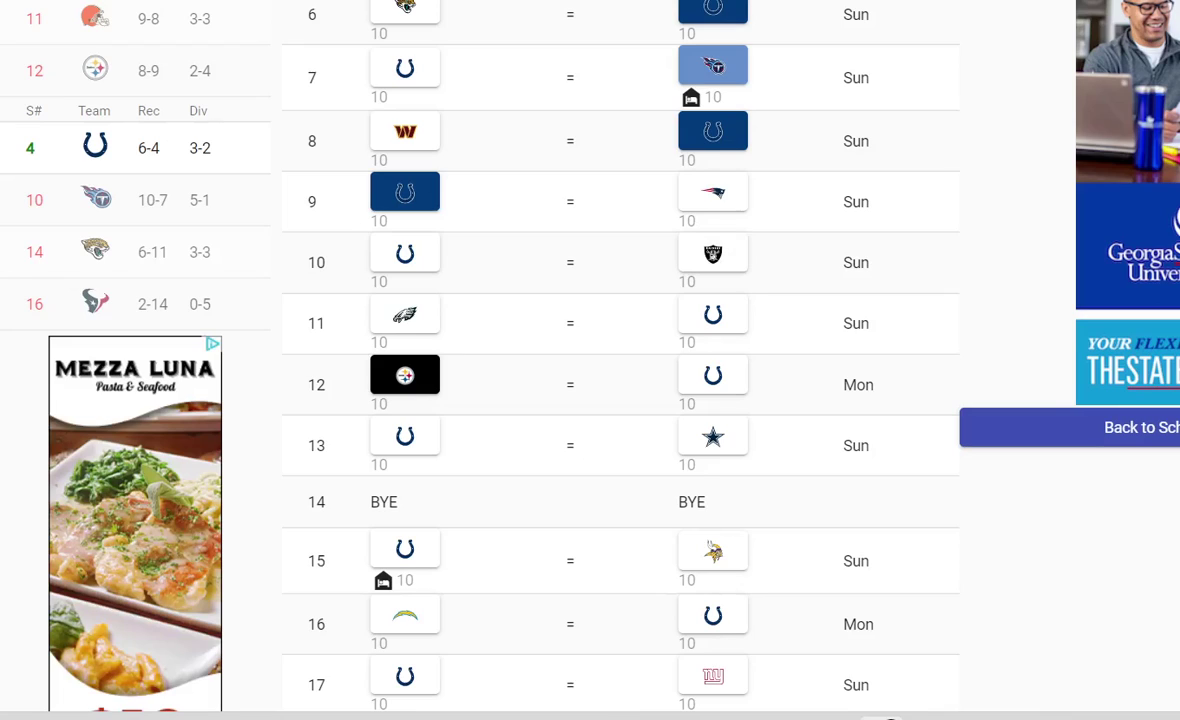
pyautogui.click(712, 192)
pyautogui.click(712, 192)
pyautogui.scroll(-1, 620, 360)
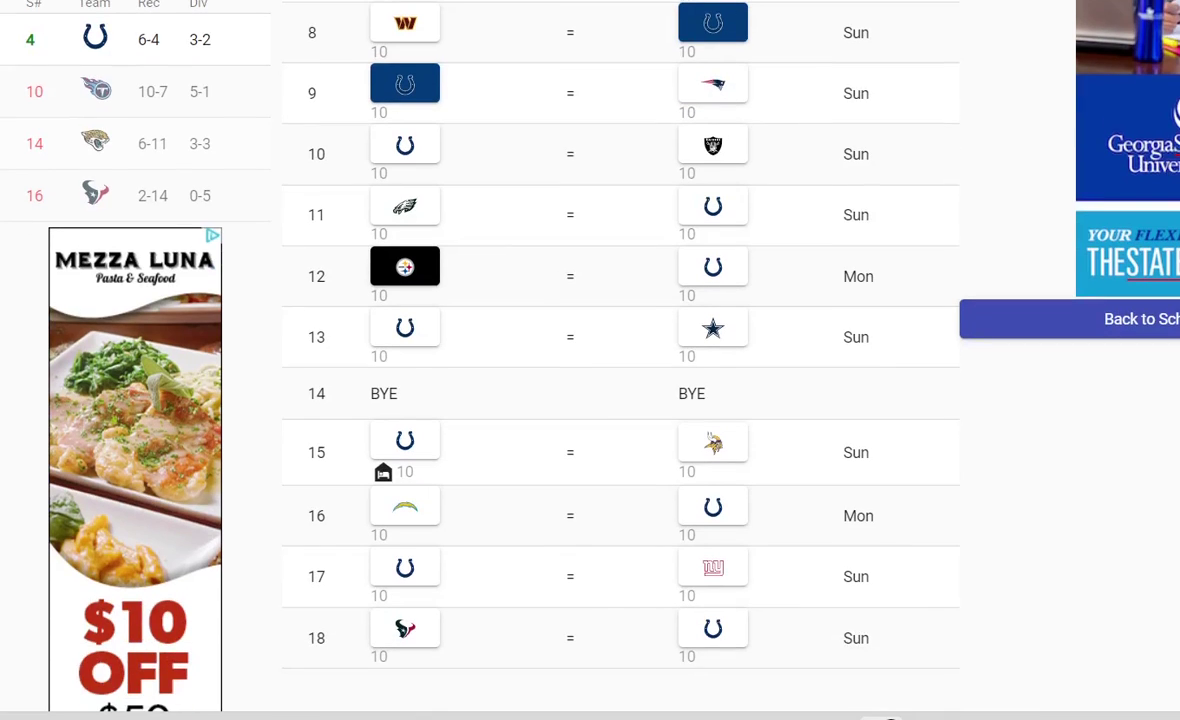
pyautogui.click(405, 146)
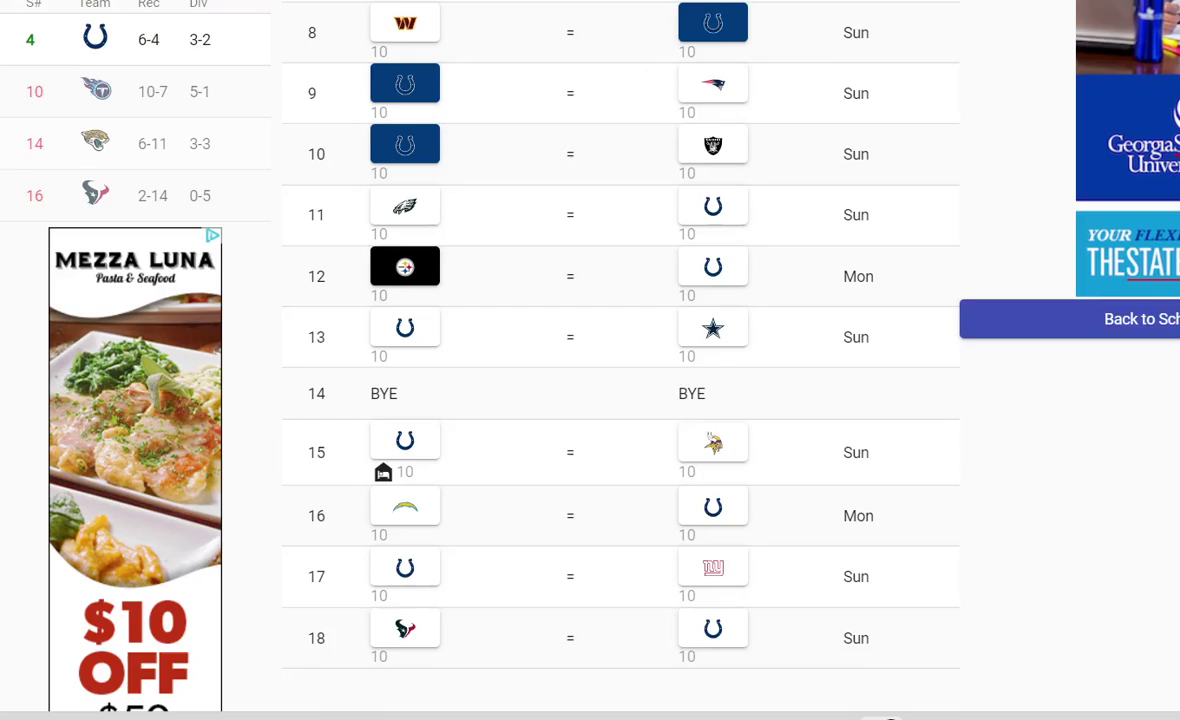
pyautogui.scroll(1, 620, 360)
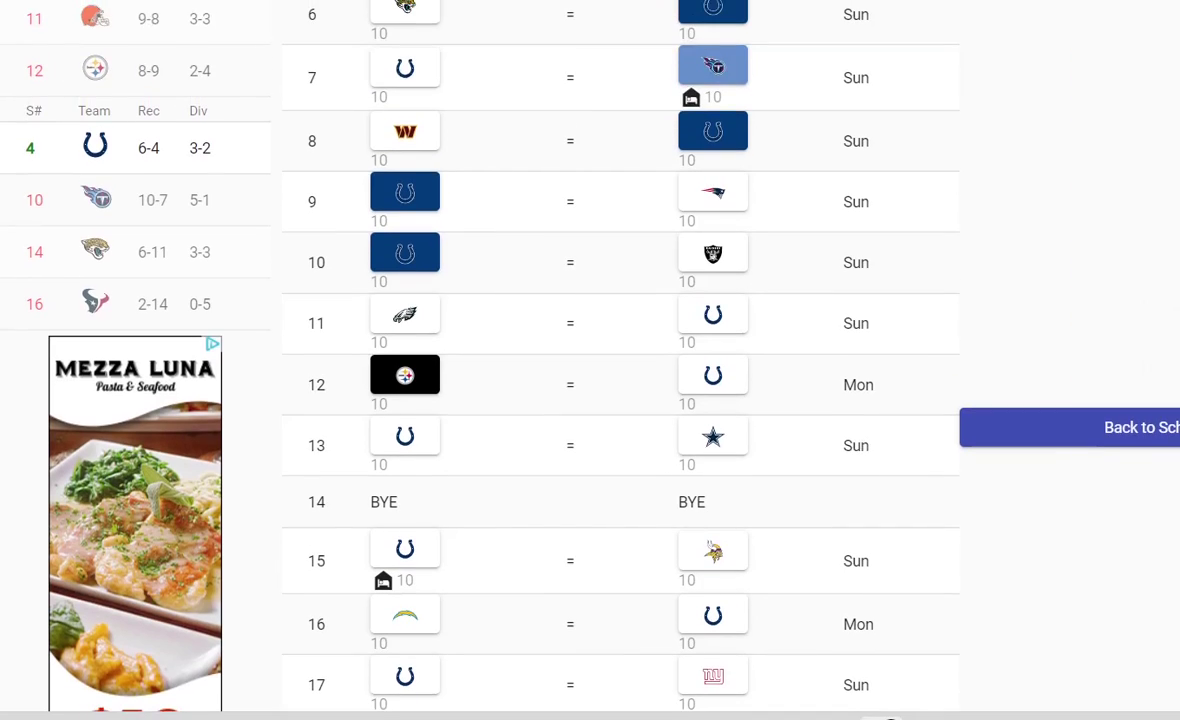
pyautogui.click(405, 252)
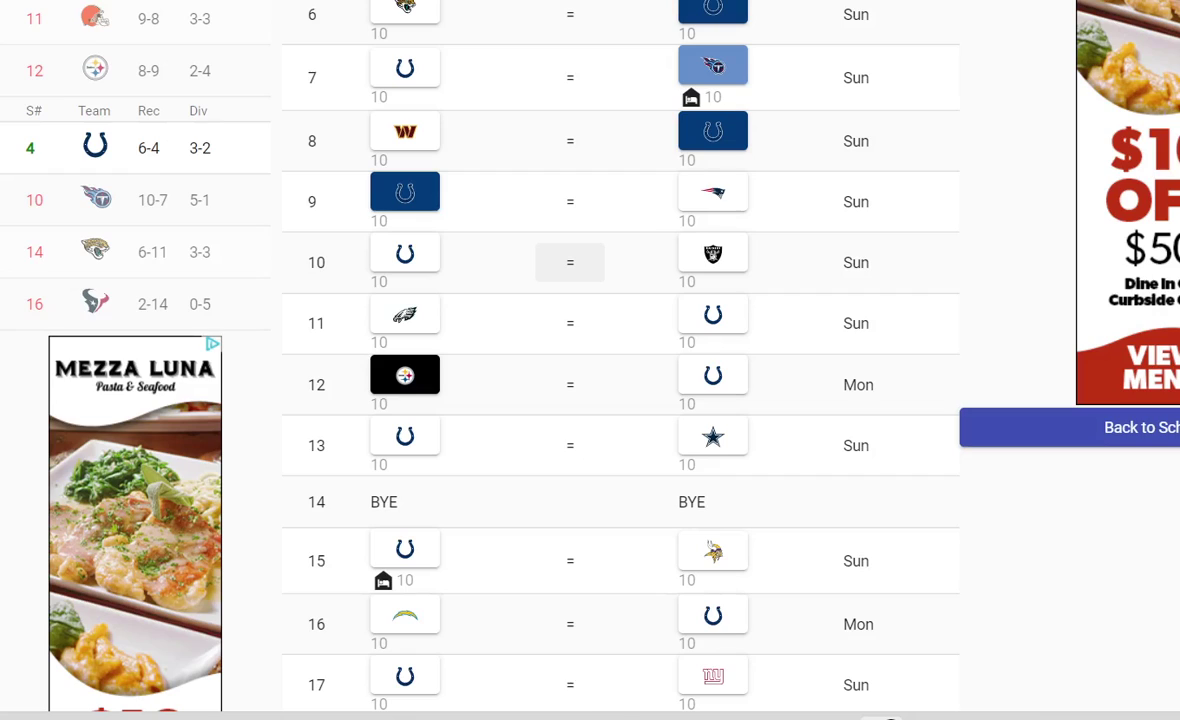
pyautogui.hotkey('alt', 'Tab')
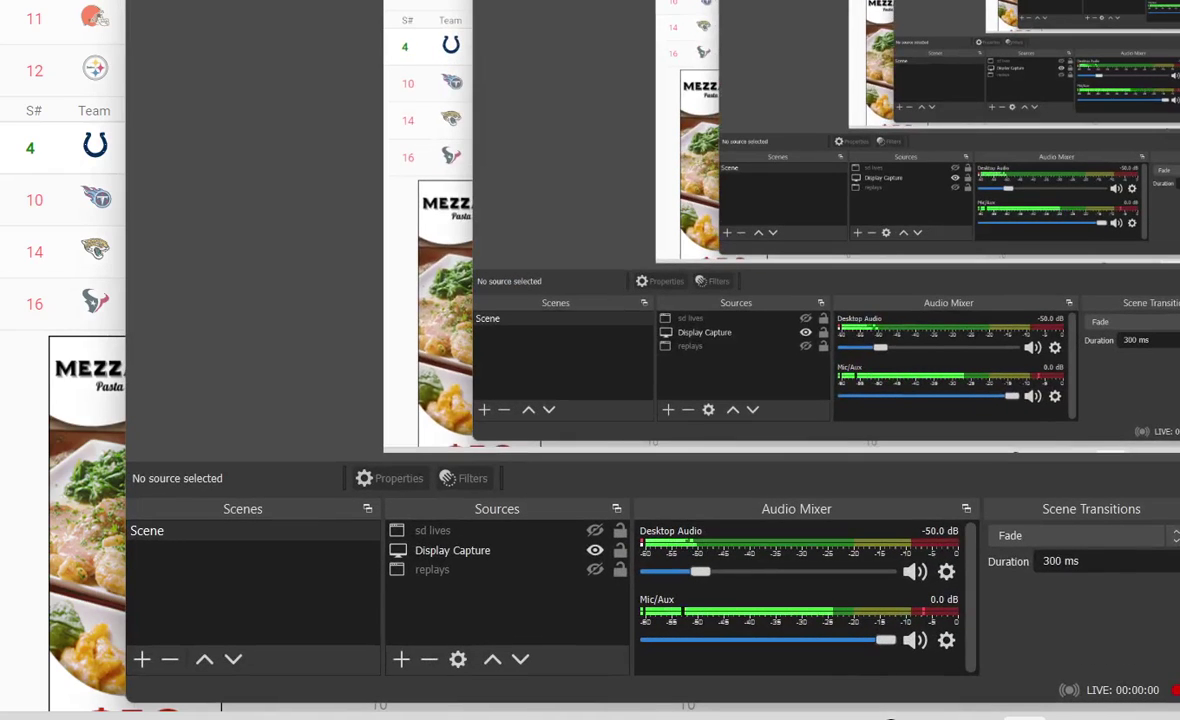
pyautogui.hotkey('alt', 'Tab')
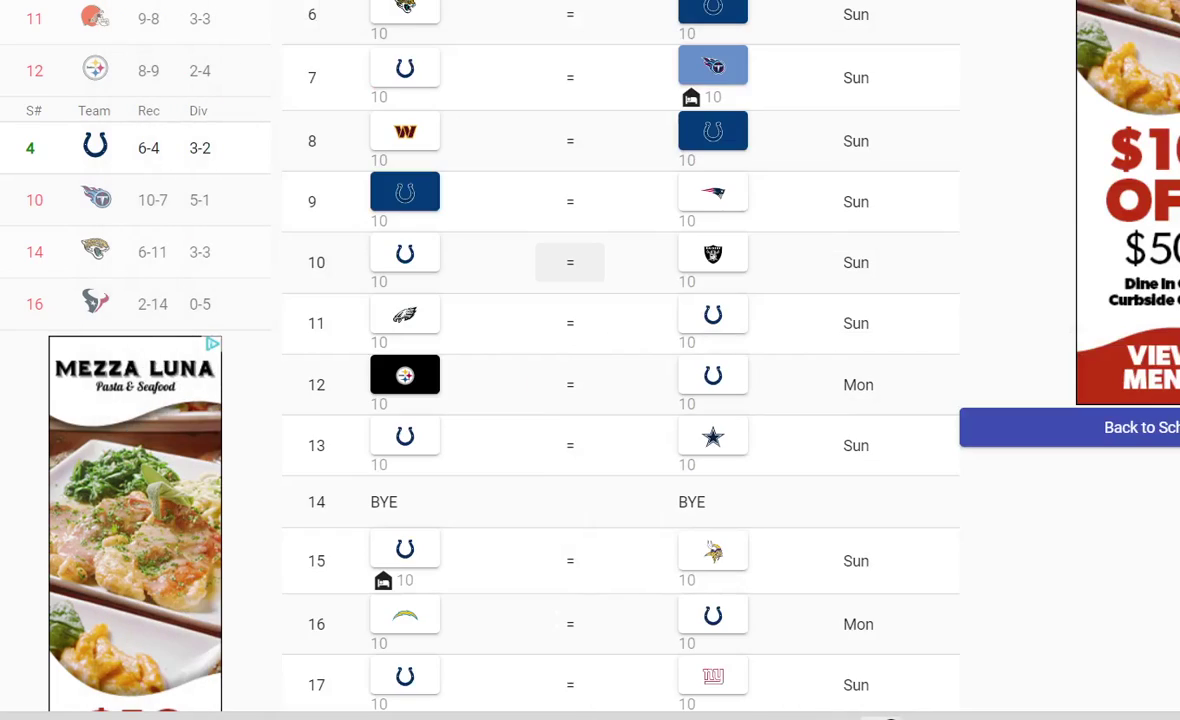
# Pick the Colts to beat the Raiders in week 10
pyautogui.scroll(-2, 620, 360)
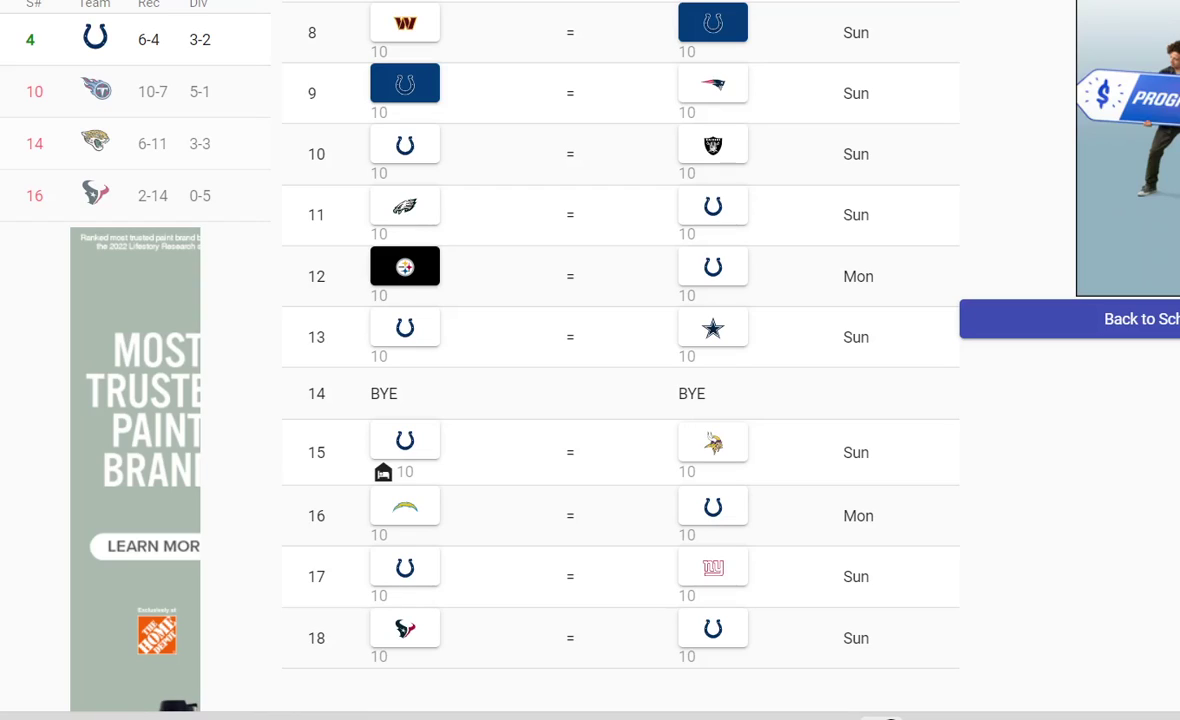
pyautogui.click(404, 145)
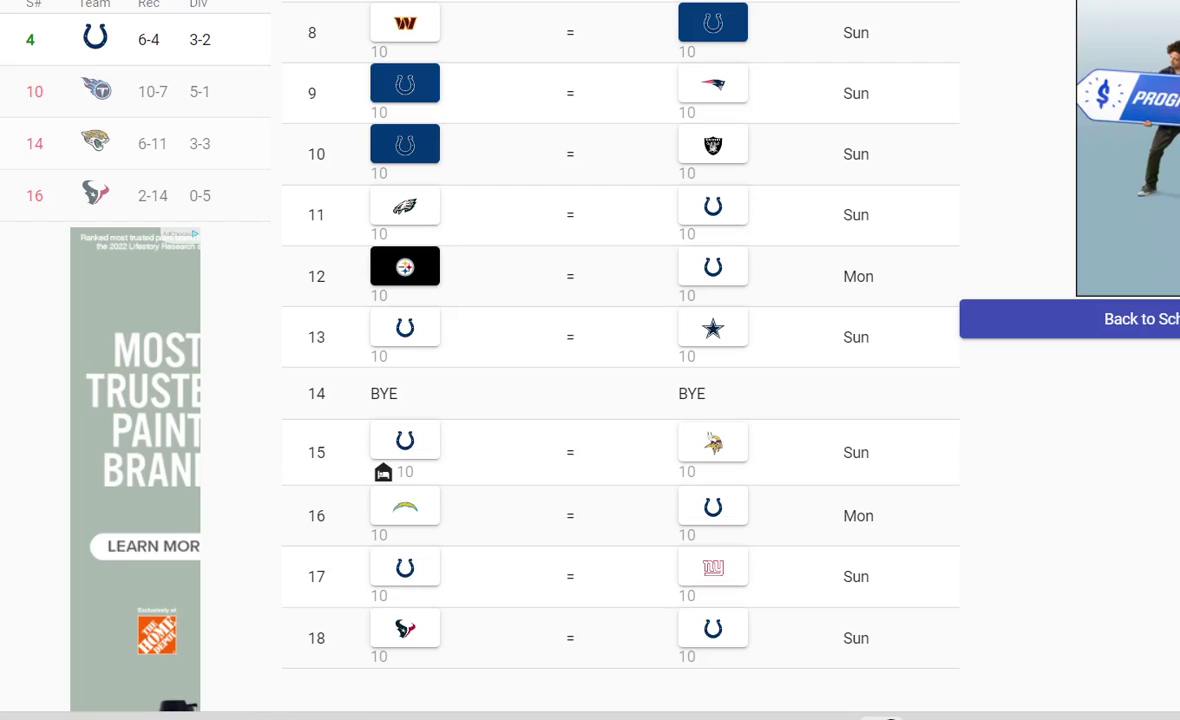
pyautogui.click(404, 145)
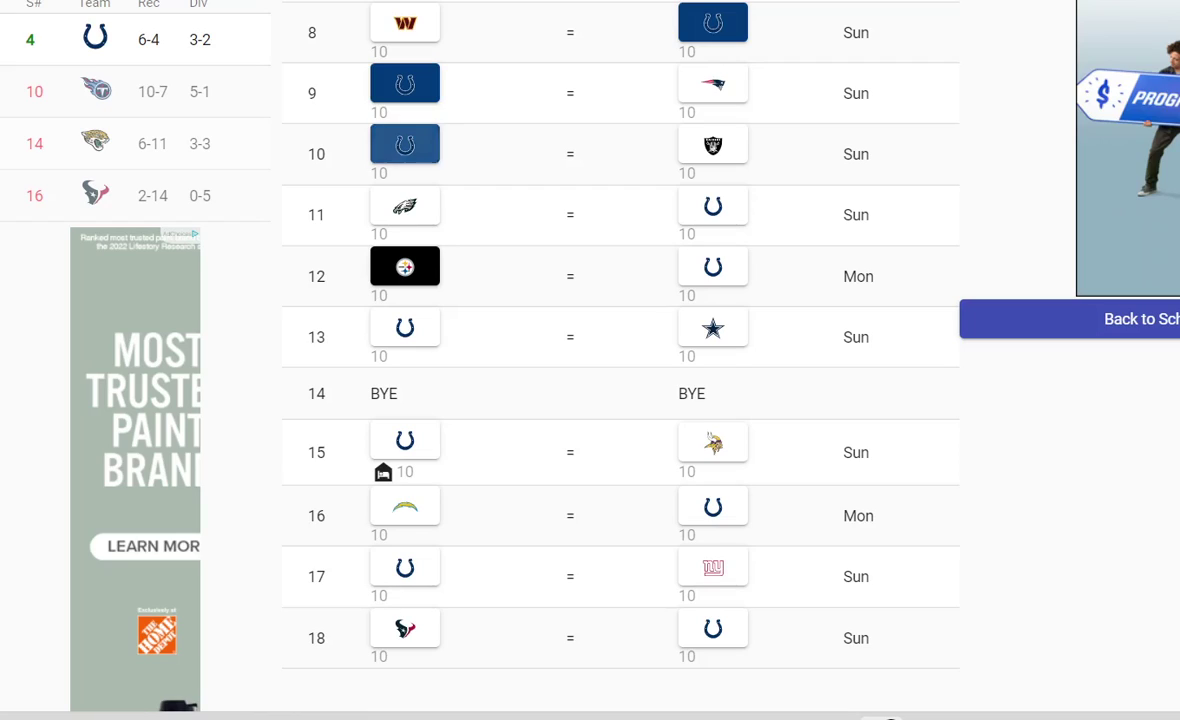
pyautogui.click(404, 145)
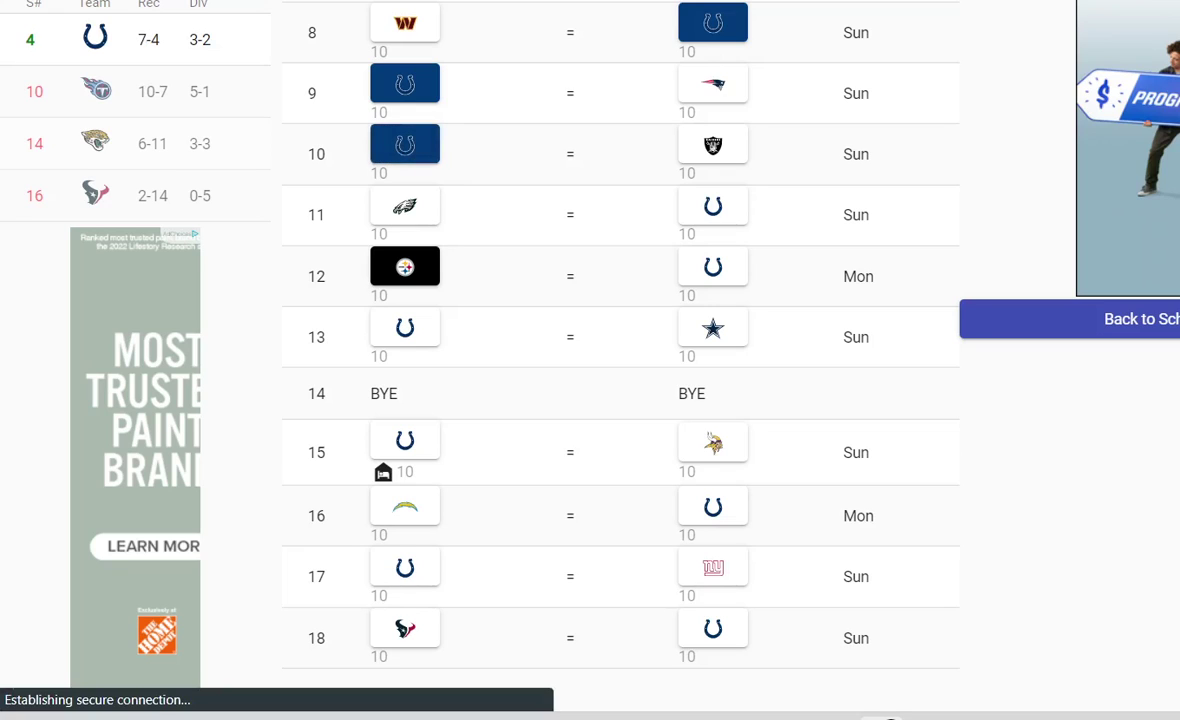
# Review the Colts' picks and try the Raiders as the week 10 winner before restoring the Colts pick
pyautogui.scroll(2, 712, 150)
pyautogui.scroll(4, 620, 360)
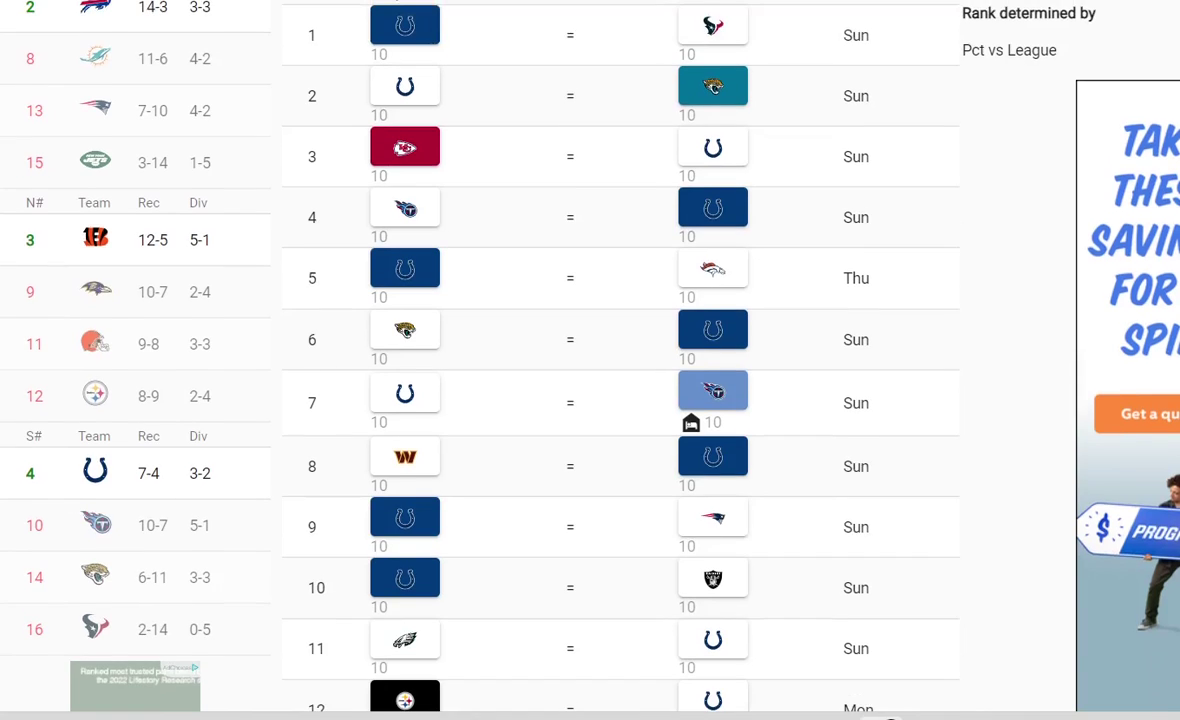
pyautogui.scroll(-2, 620, 360)
pyautogui.scroll(-3, 620, 360)
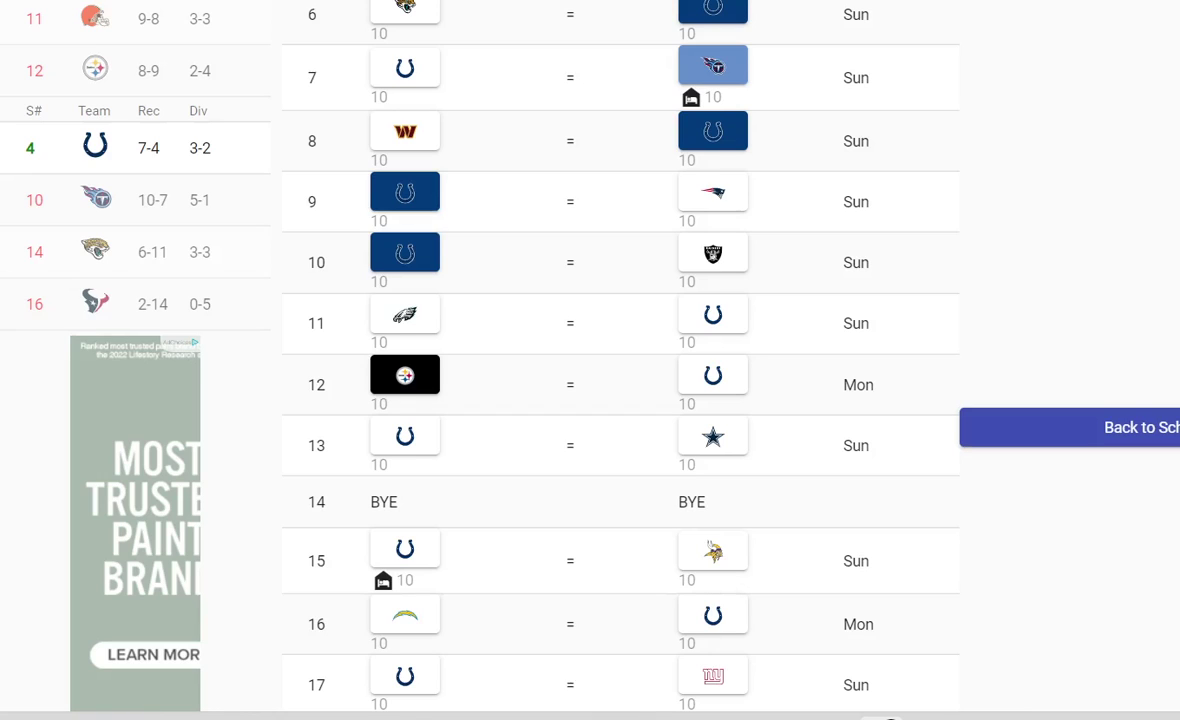
pyautogui.scroll(5, 620, 360)
pyautogui.scroll(-5, 620, 360)
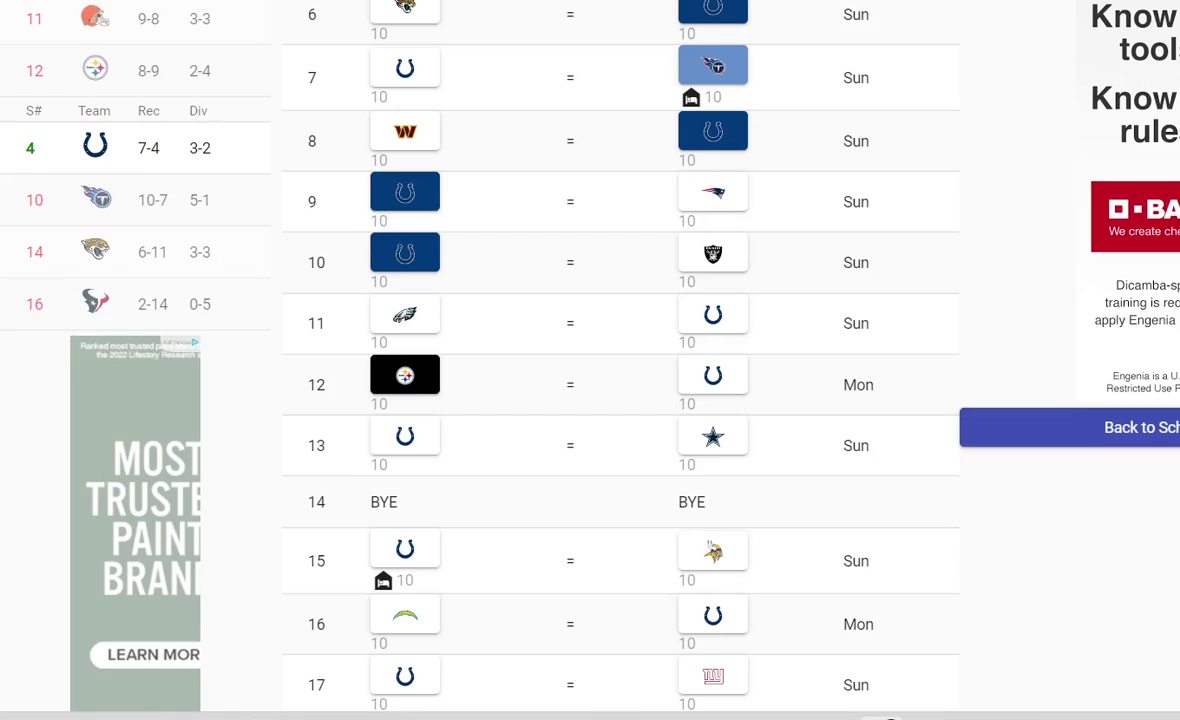
pyautogui.click(713, 253)
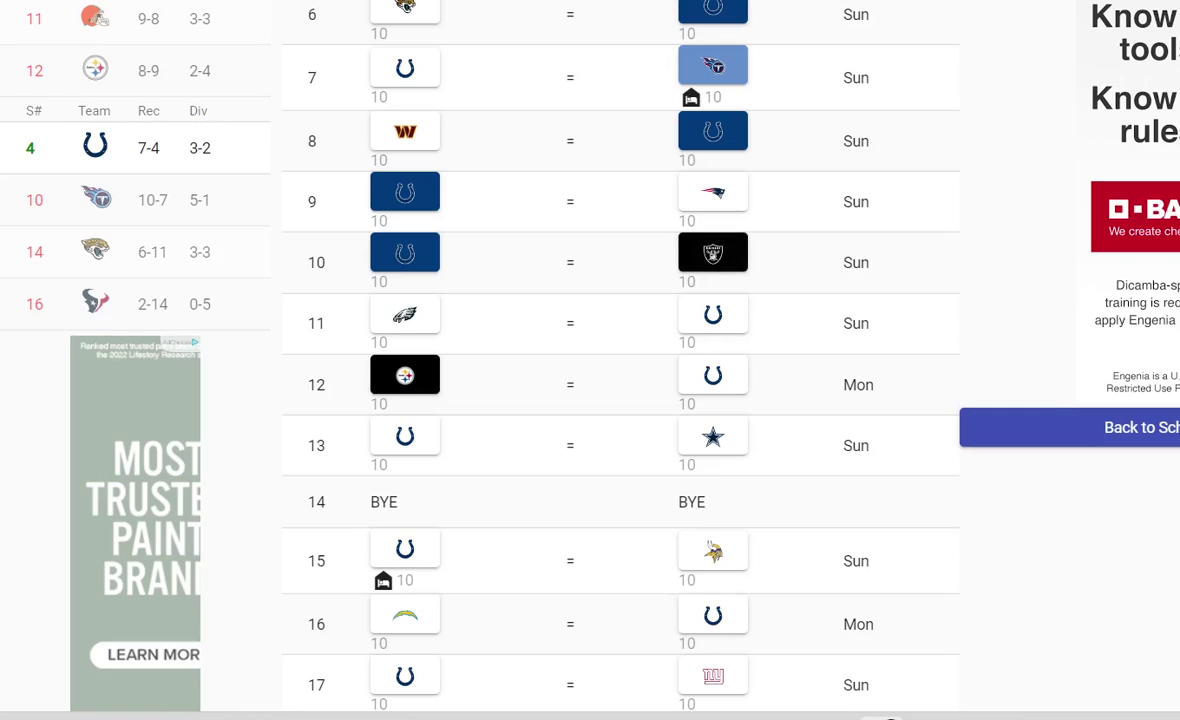
pyautogui.click(713, 253)
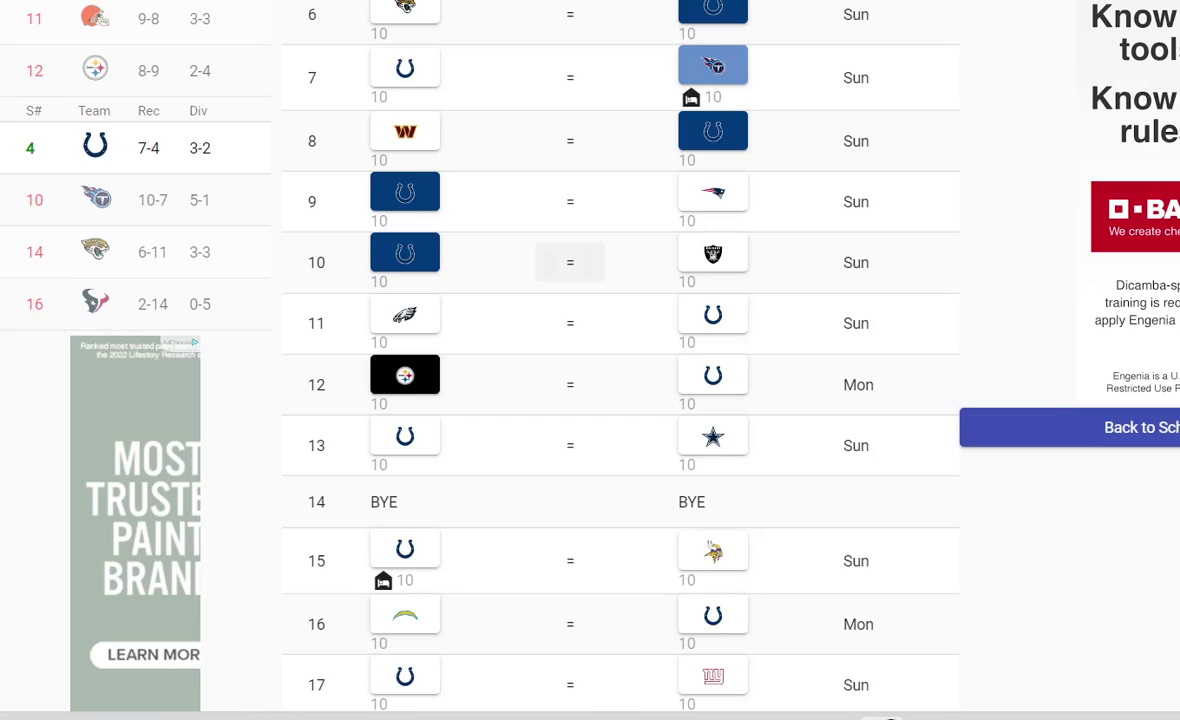
# Pick the Eagles to beat the Colts in week 11 and review the Colts' updated record and remaining games
pyautogui.click(405, 314)
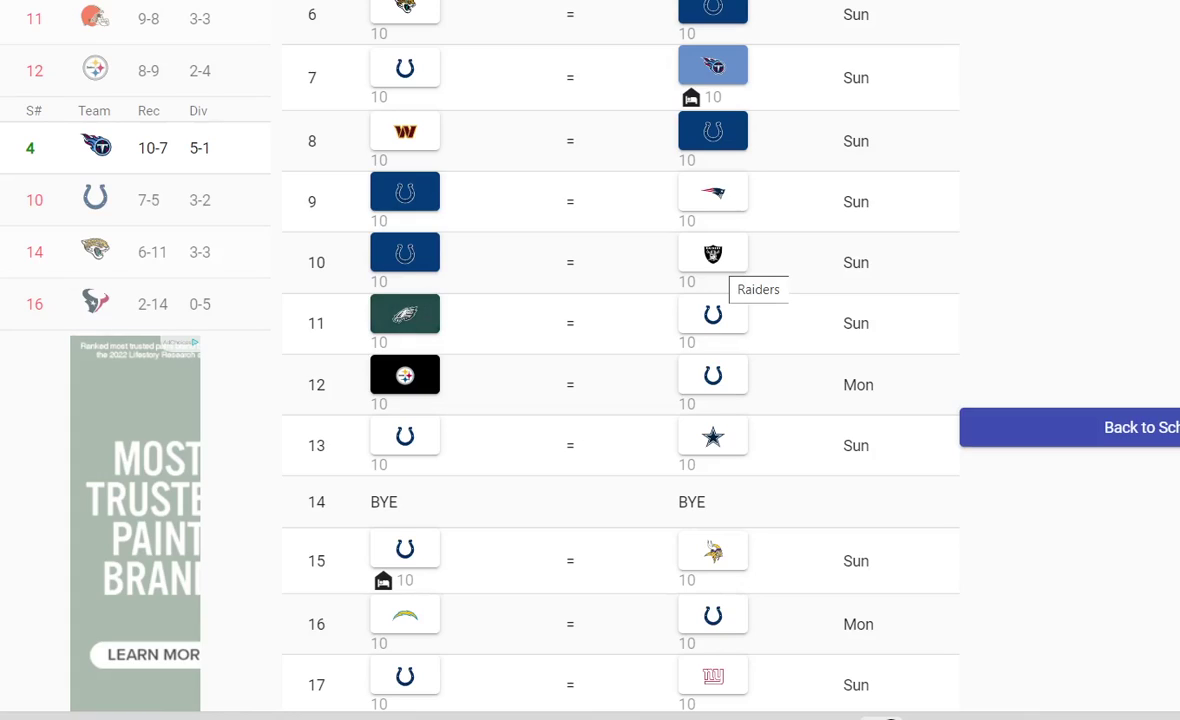
pyautogui.scroll(5, 620, 360)
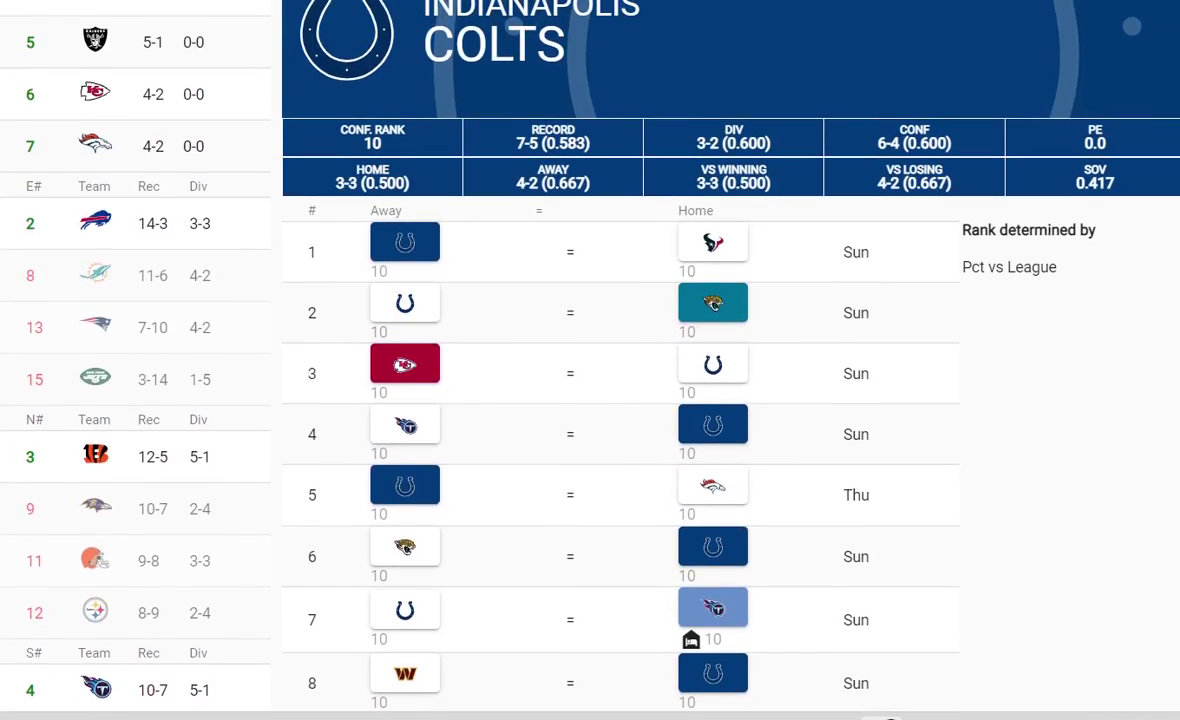
pyautogui.scroll(-2, 620, 360)
pyautogui.scroll(-4, 620, 360)
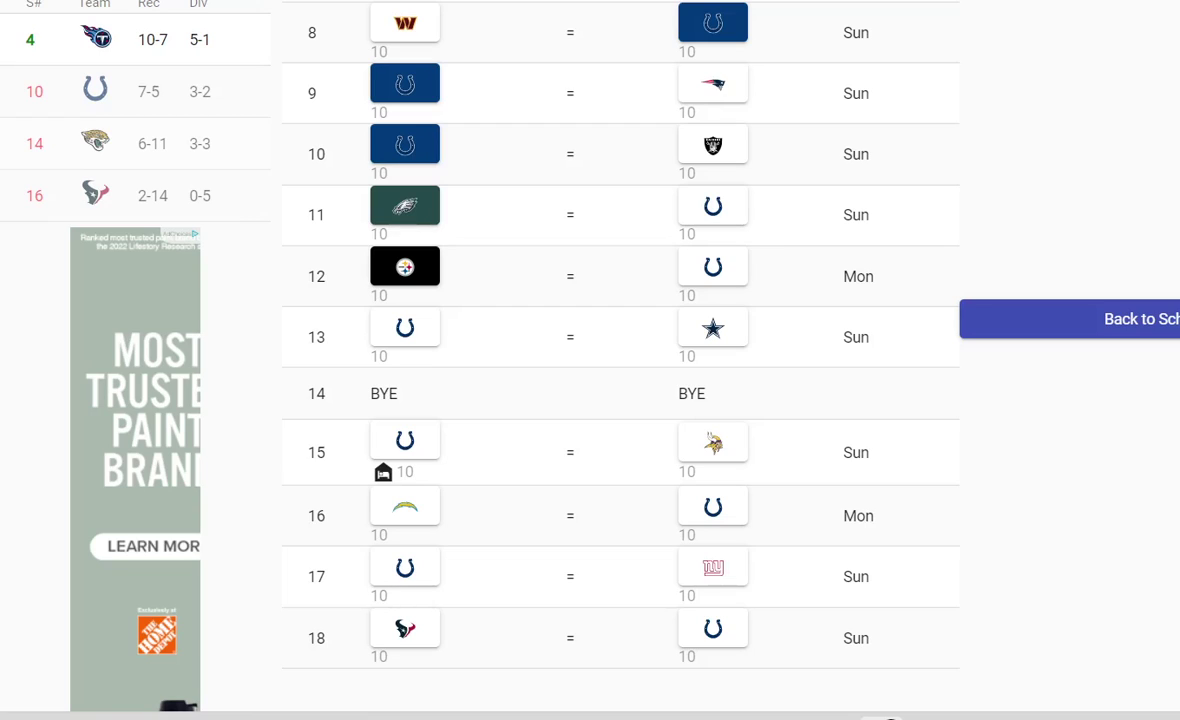
pyautogui.scroll(2, 620, 360)
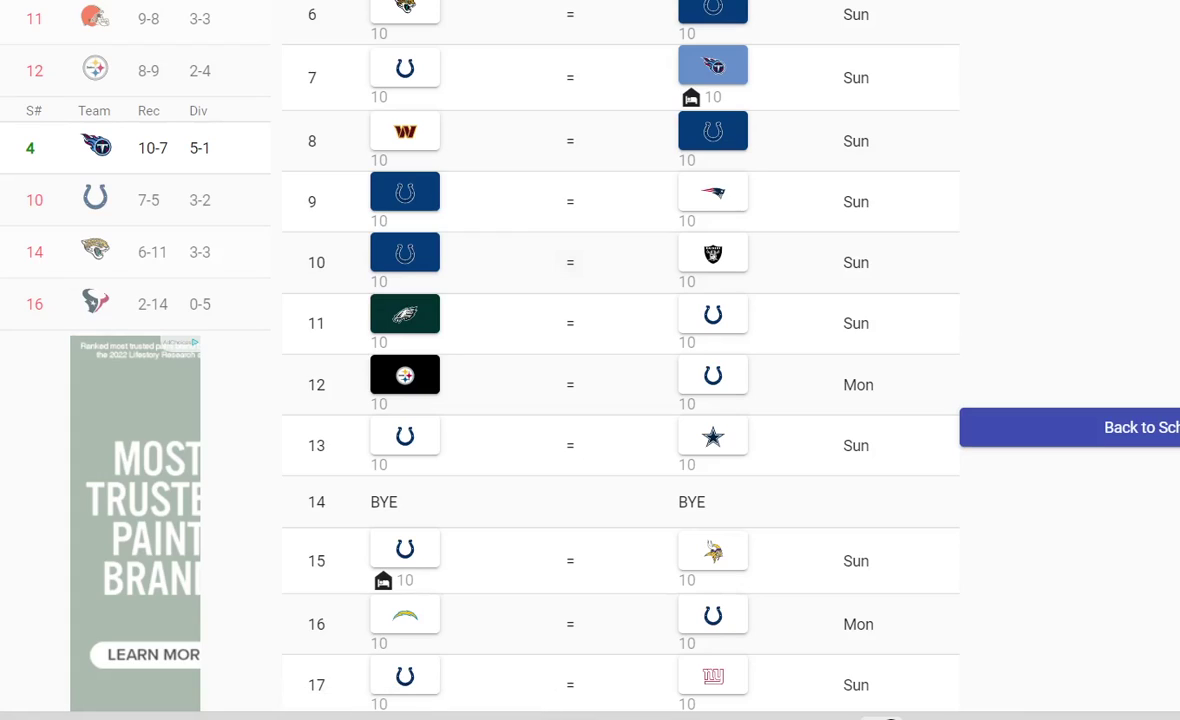
pyautogui.scroll(-1, 620, 360)
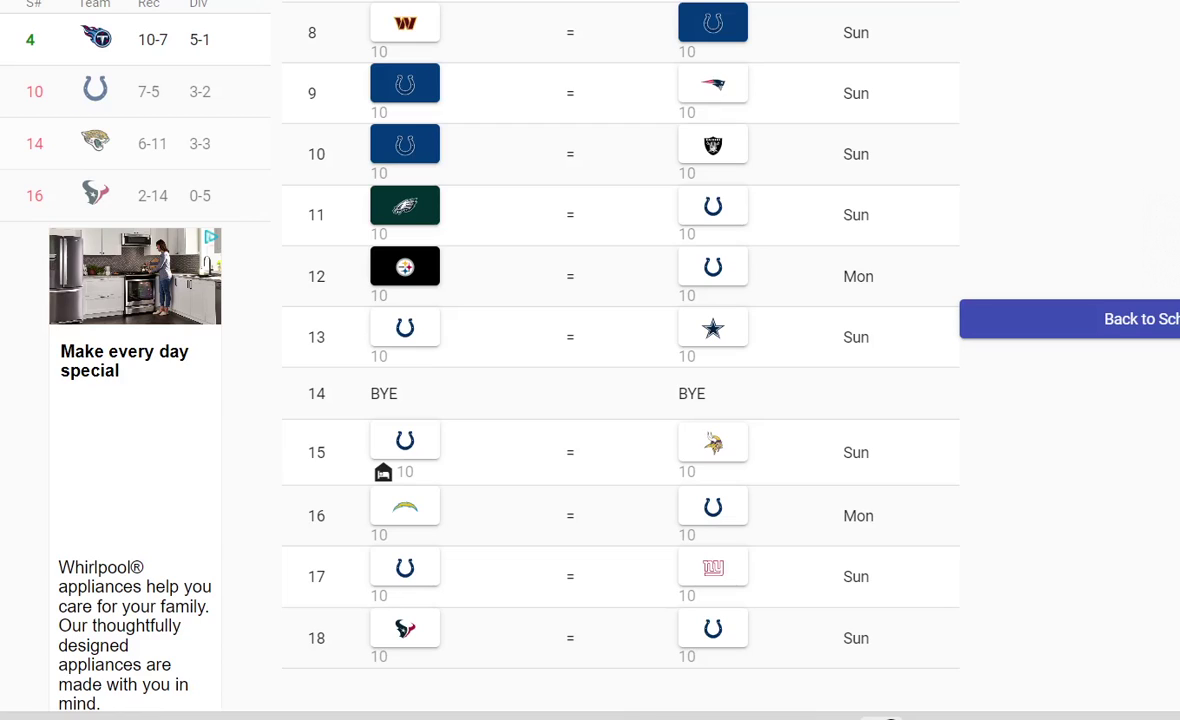
# Look up the Dallas Cowboys in a new browser tab
pyautogui.hotkey('ctrl', 't')
pyautogui.write('cow')
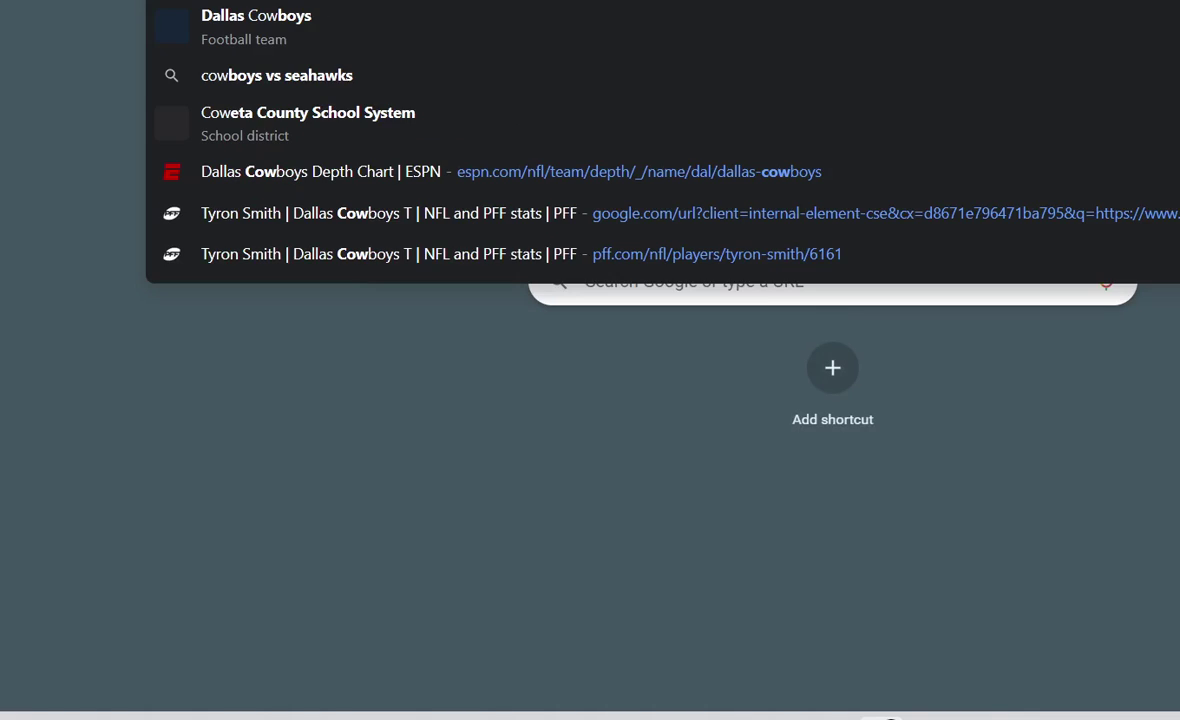
pyautogui.press('Return')
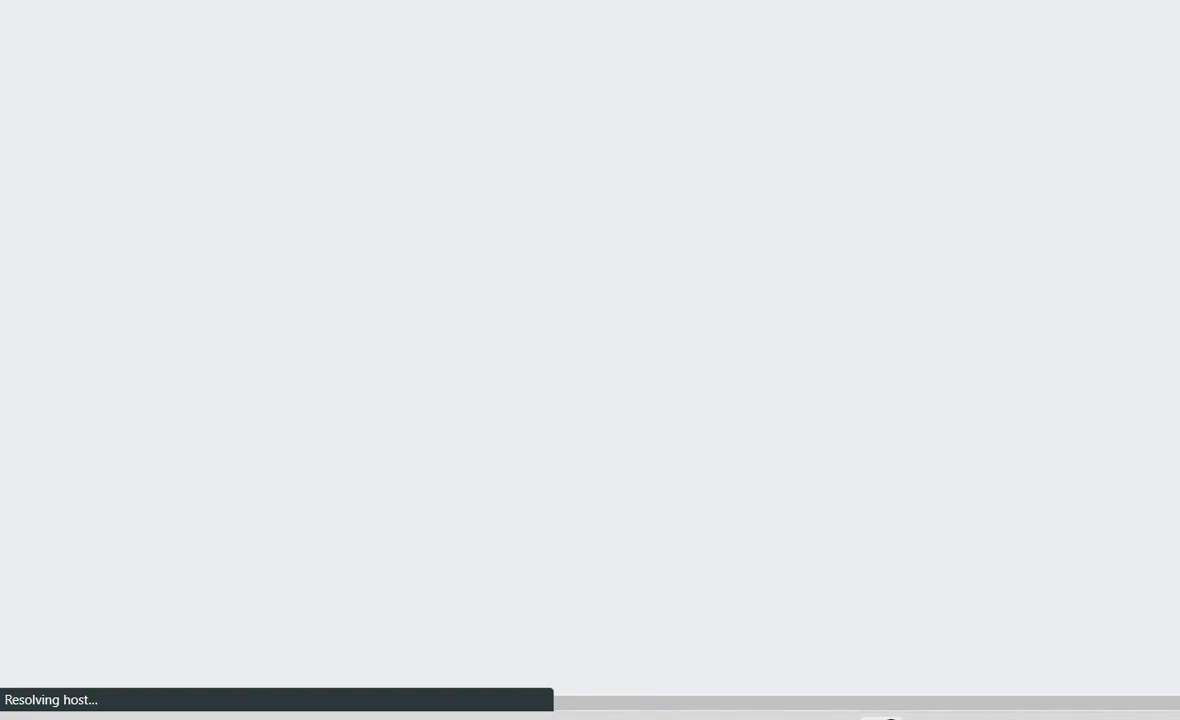
pyautogui.scroll(-2, 270, 490)
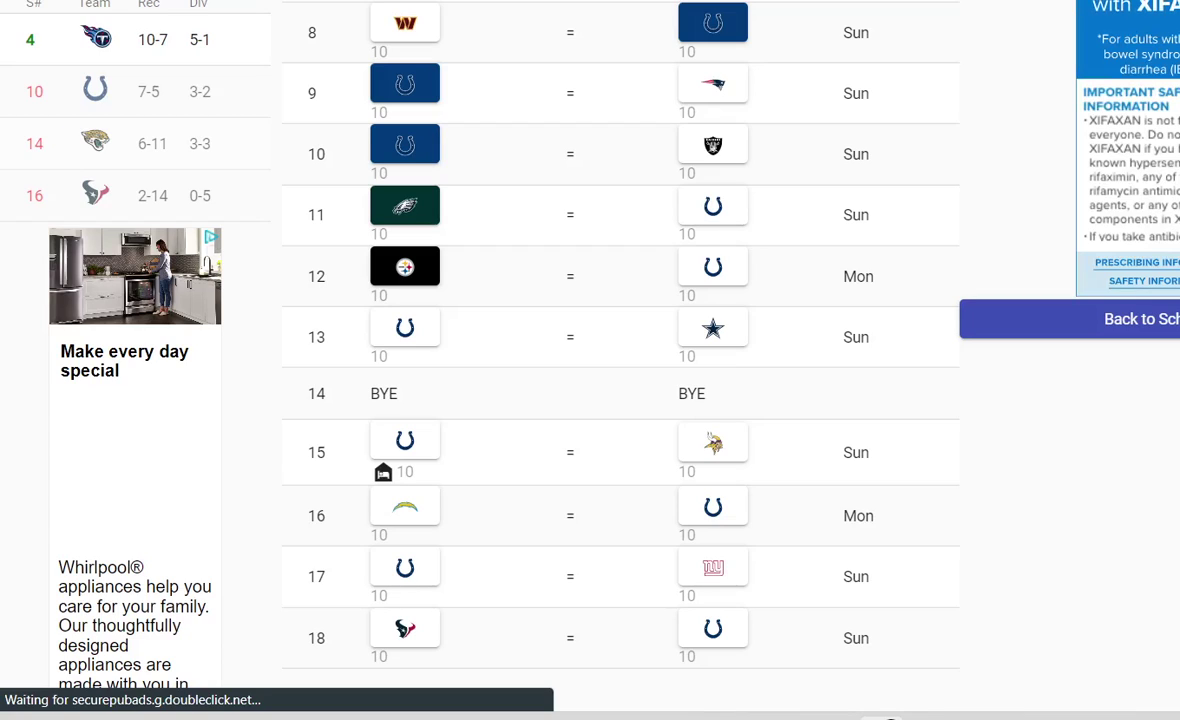
# Search the web for Tony Pollard in a new browser tab and view his Pro-Football-Reference stats page
pyautogui.hotkey('ctrl', 't')
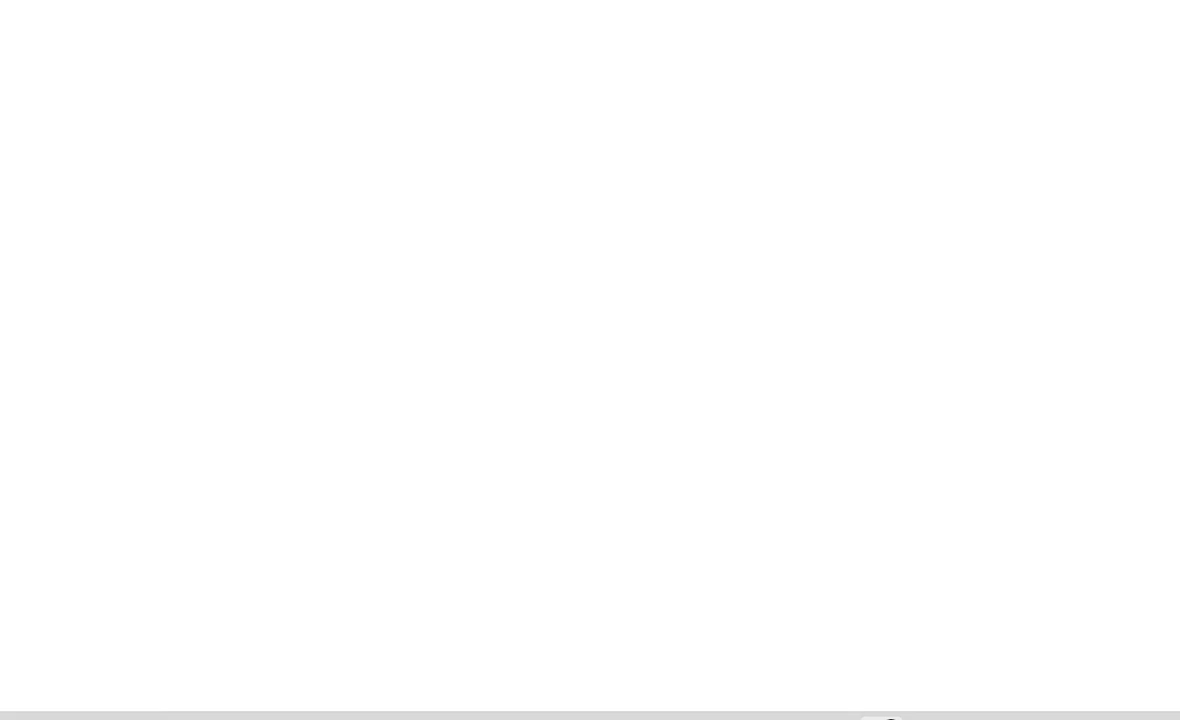
pyautogui.write('tony')
pyautogui.press('Return')
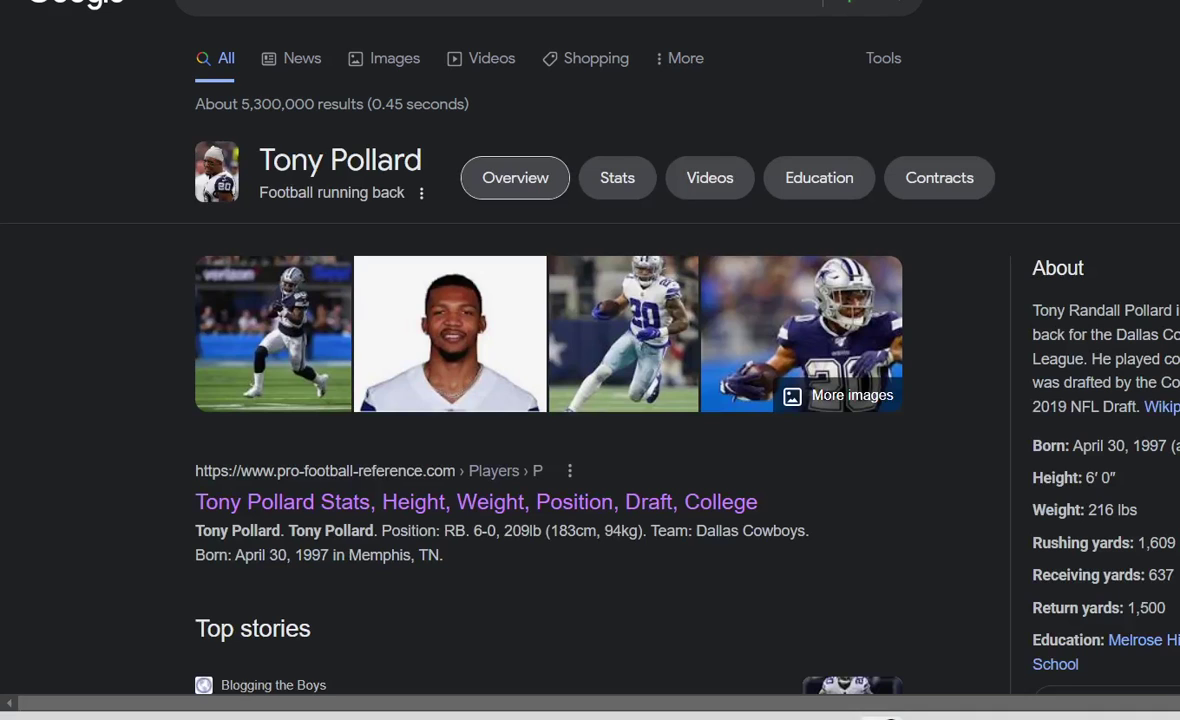
pyautogui.scroll(-2, 590, 400)
pyautogui.click(476, 393)
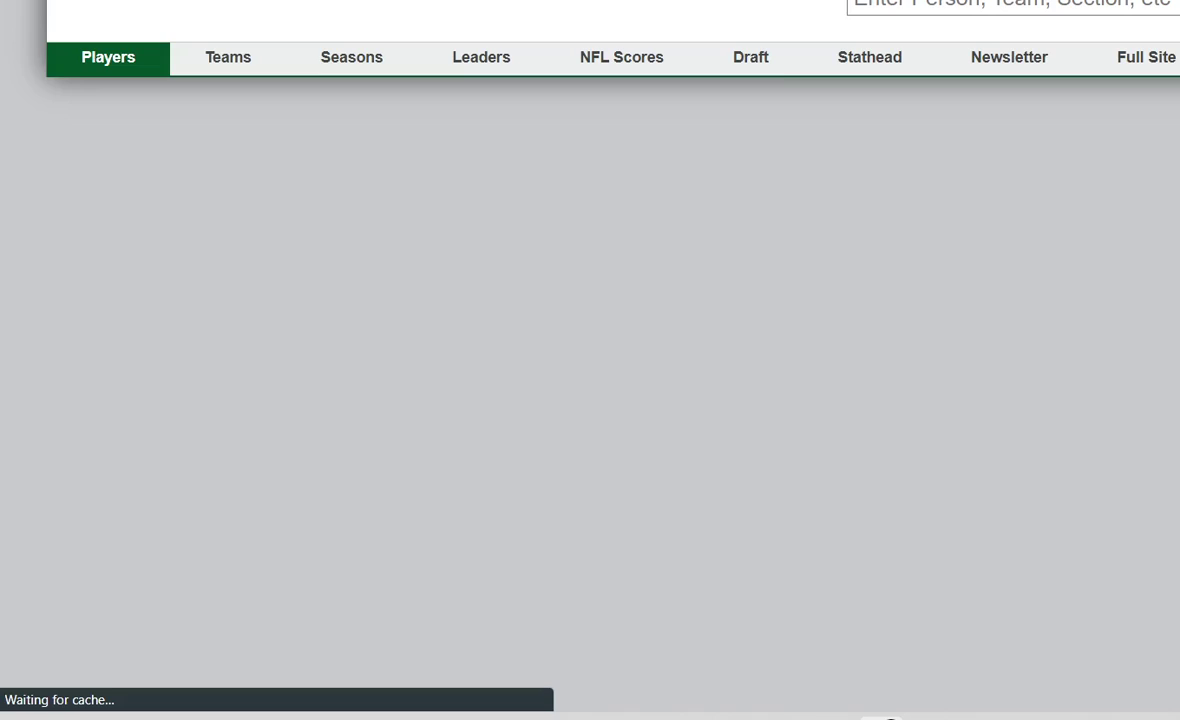
pyautogui.scroll(-6, 590, 360)
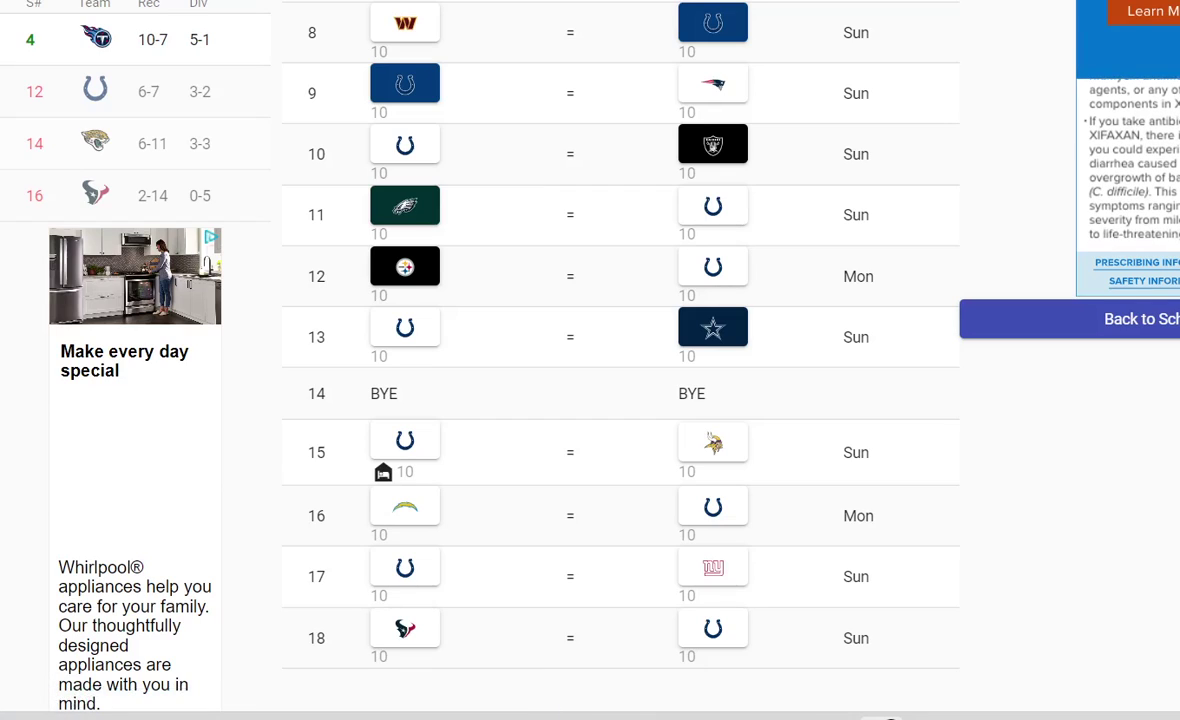
# Review the Colts' record and weekly picks in the playoff predictor, and compare them with the Cowboys' schedule
pyautogui.scroll(2, 620, 360)
pyautogui.scroll(6, 620, 360)
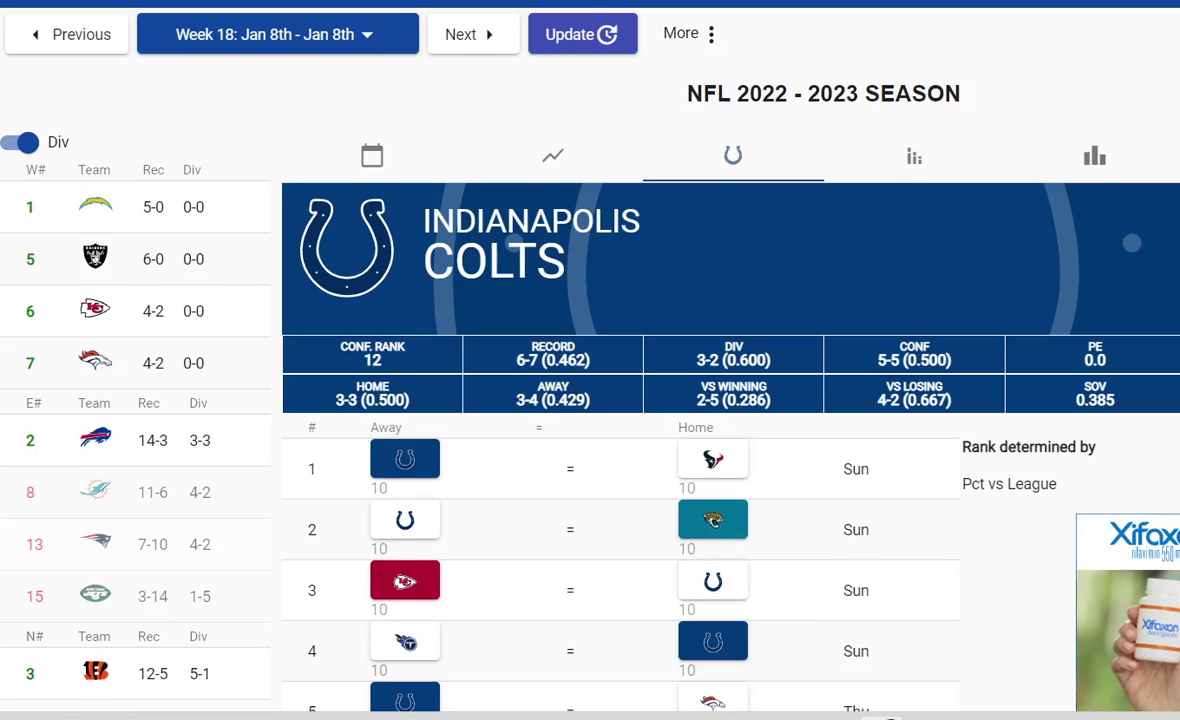
pyautogui.scroll(-5, 620, 400)
pyautogui.scroll(4, 620, 400)
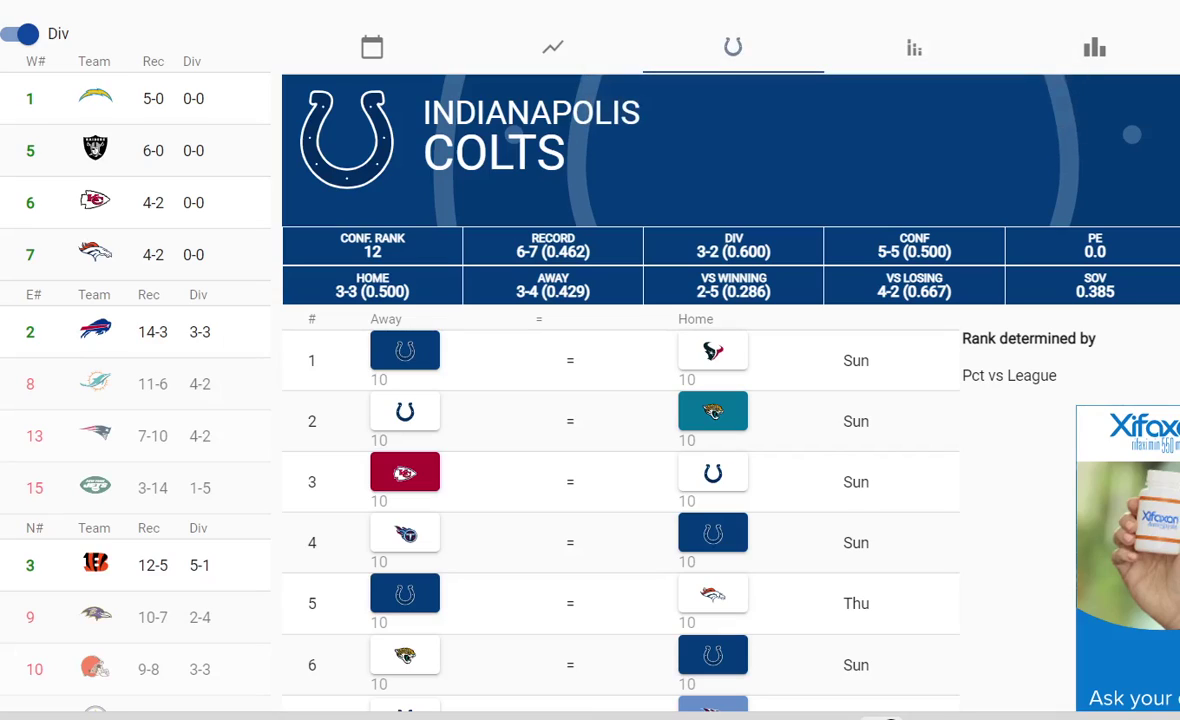
pyautogui.scroll(-9, 620, 400)
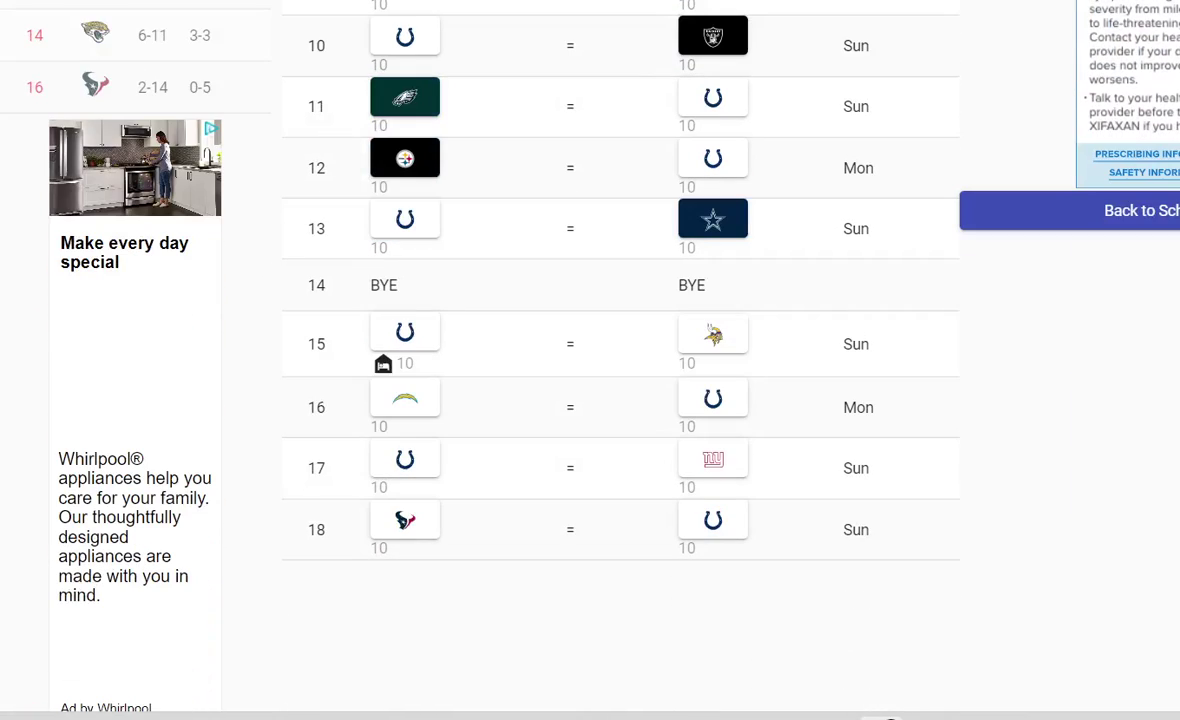
pyautogui.scroll(3, 620, 400)
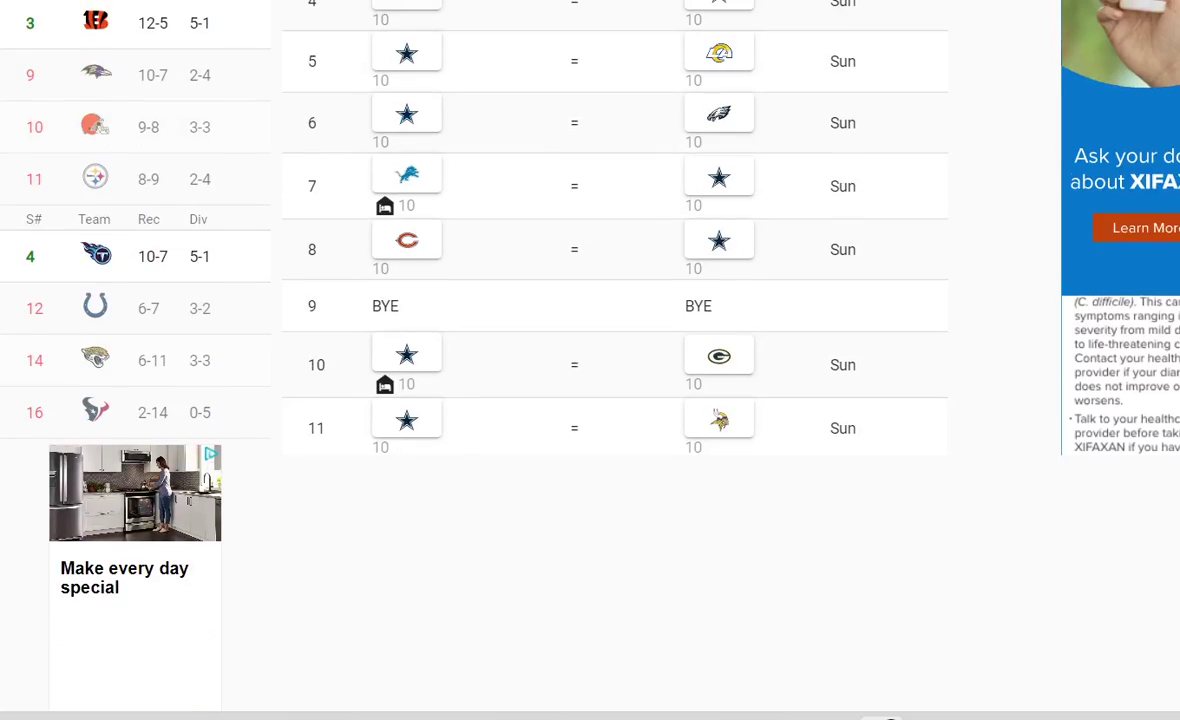
pyautogui.scroll(5, 544, 330)
pyautogui.scroll(-5, 544, 330)
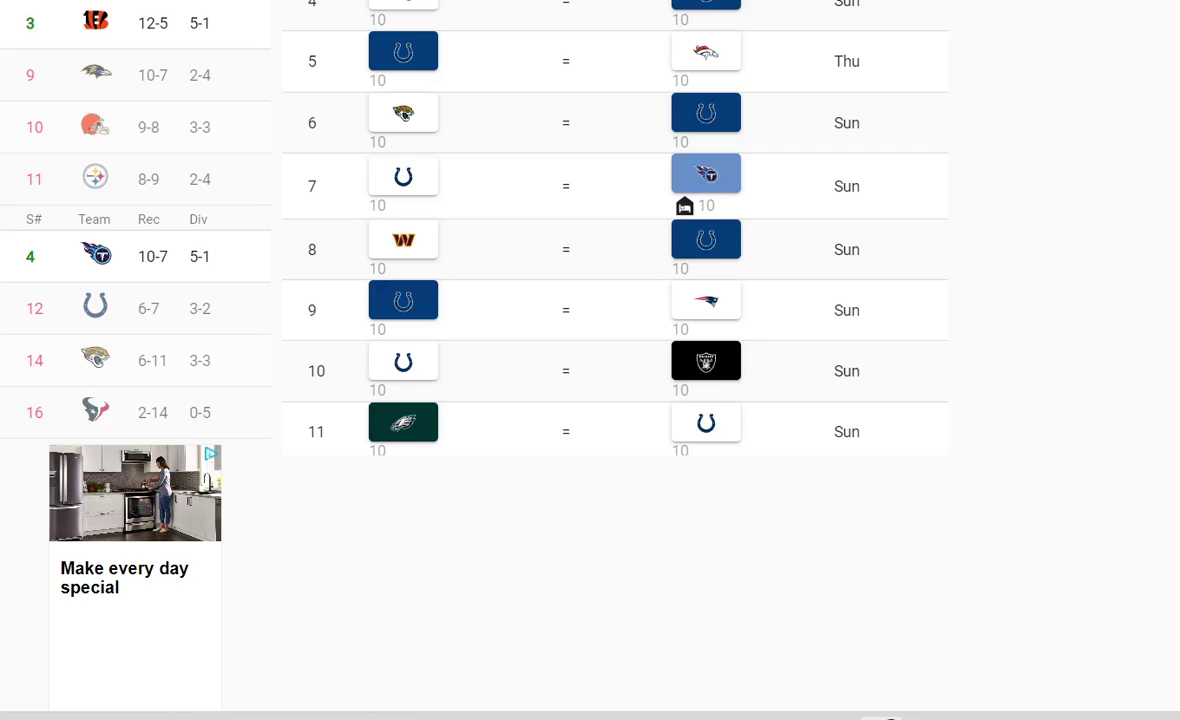
pyautogui.scroll(-5, 590, 360)
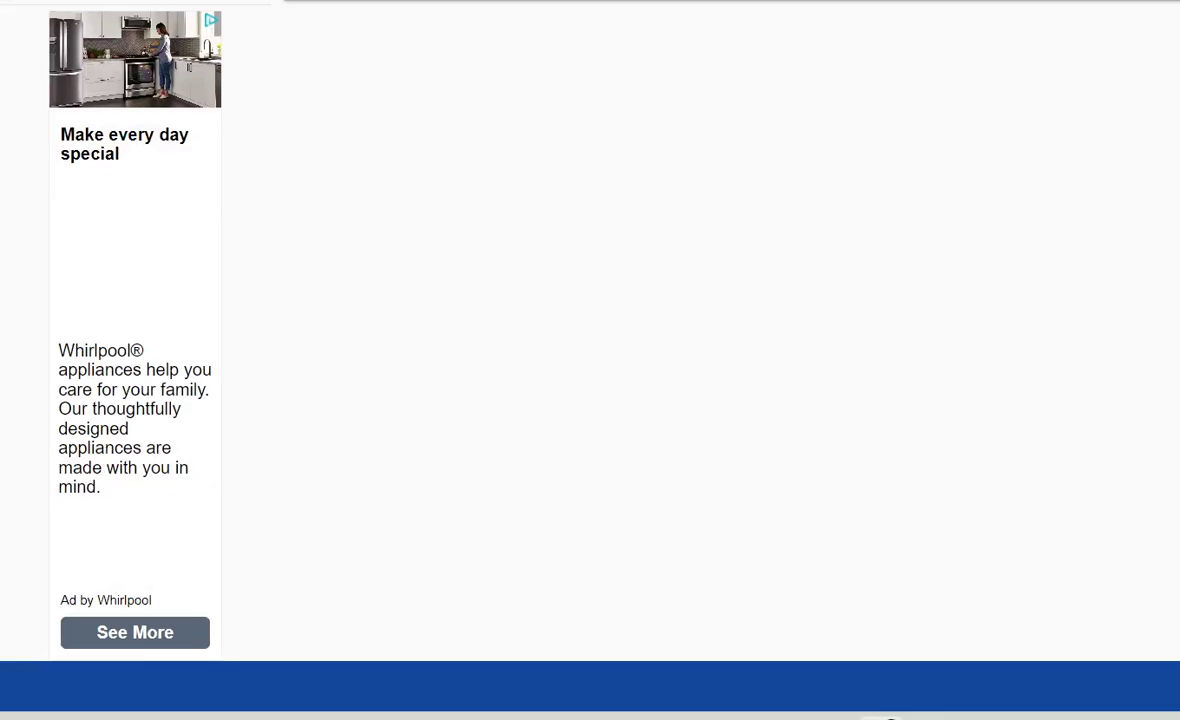
pyautogui.scroll(5, 590, 360)
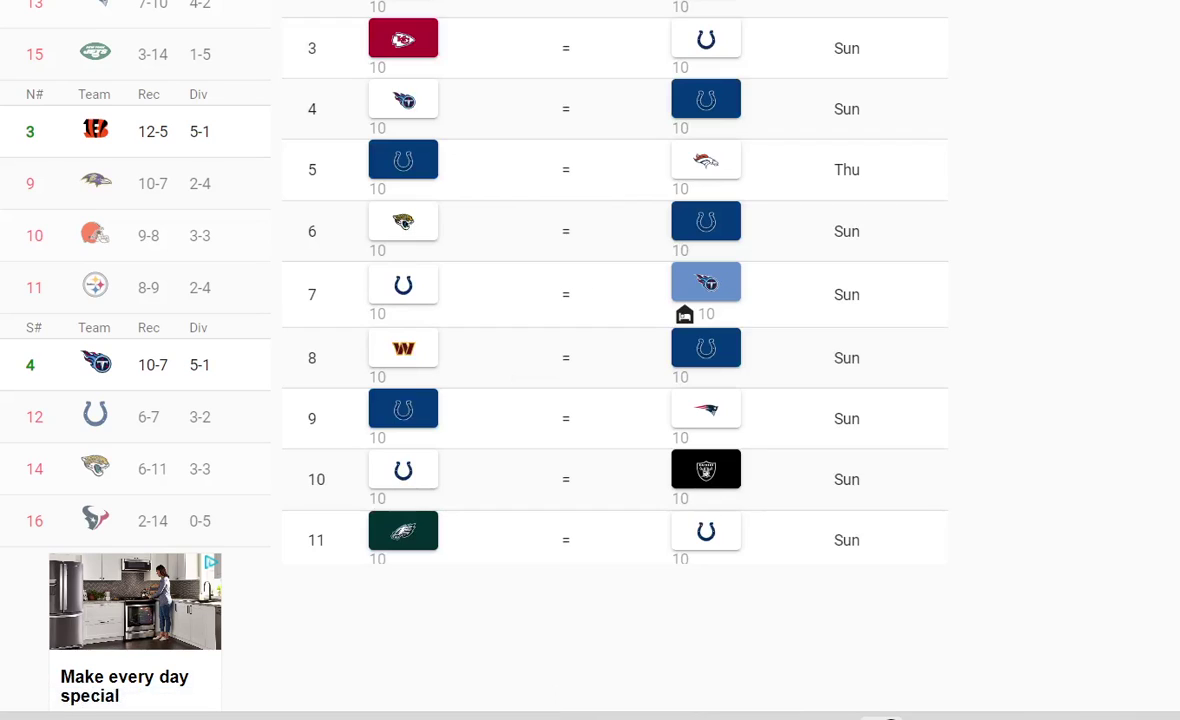
pyautogui.scroll(-3, 544, 360)
pyautogui.scroll(4, 544, 360)
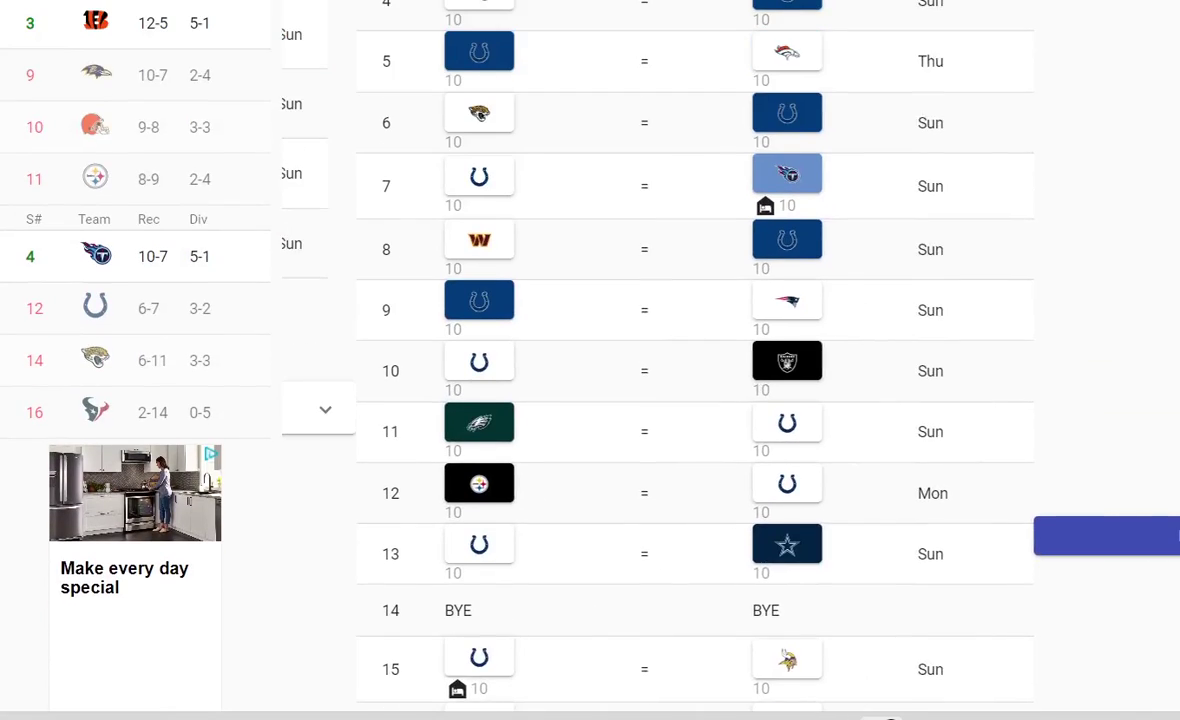
# Pick the Colts to beat the Giants in week 17 and the Vikings in week 15
pyautogui.scroll(-5, 590, 360)
pyautogui.scroll(1, 590, 360)
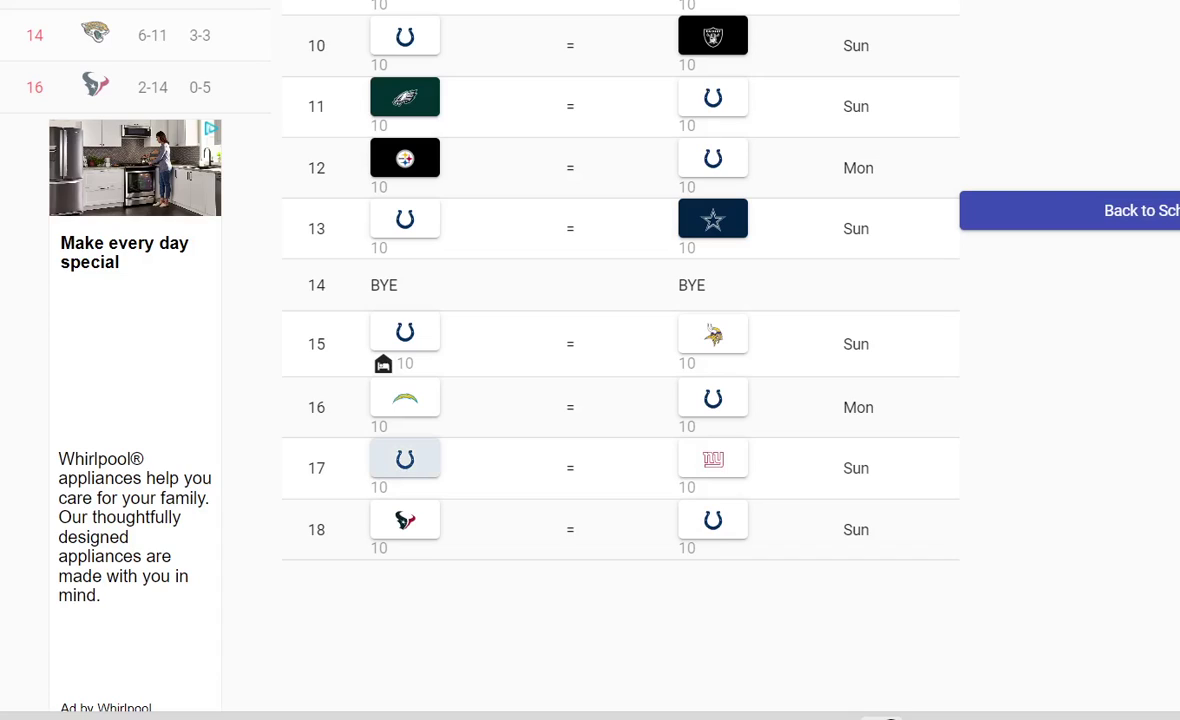
pyautogui.click(405, 458)
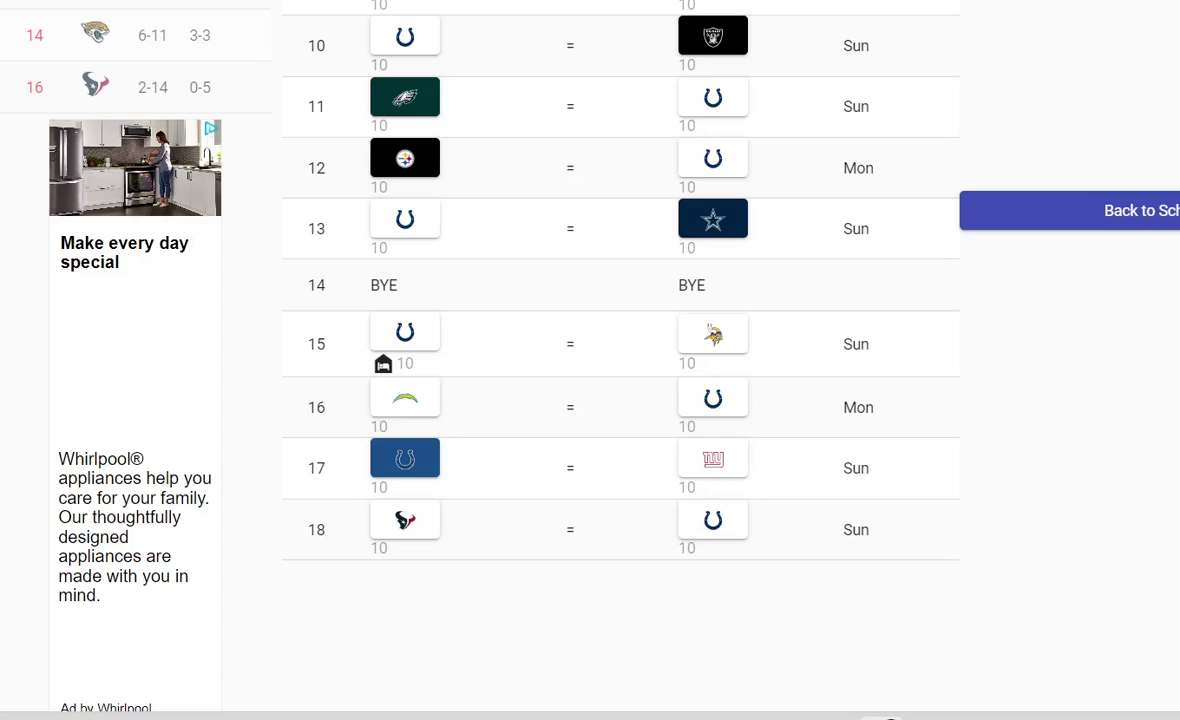
pyautogui.click(405, 335)
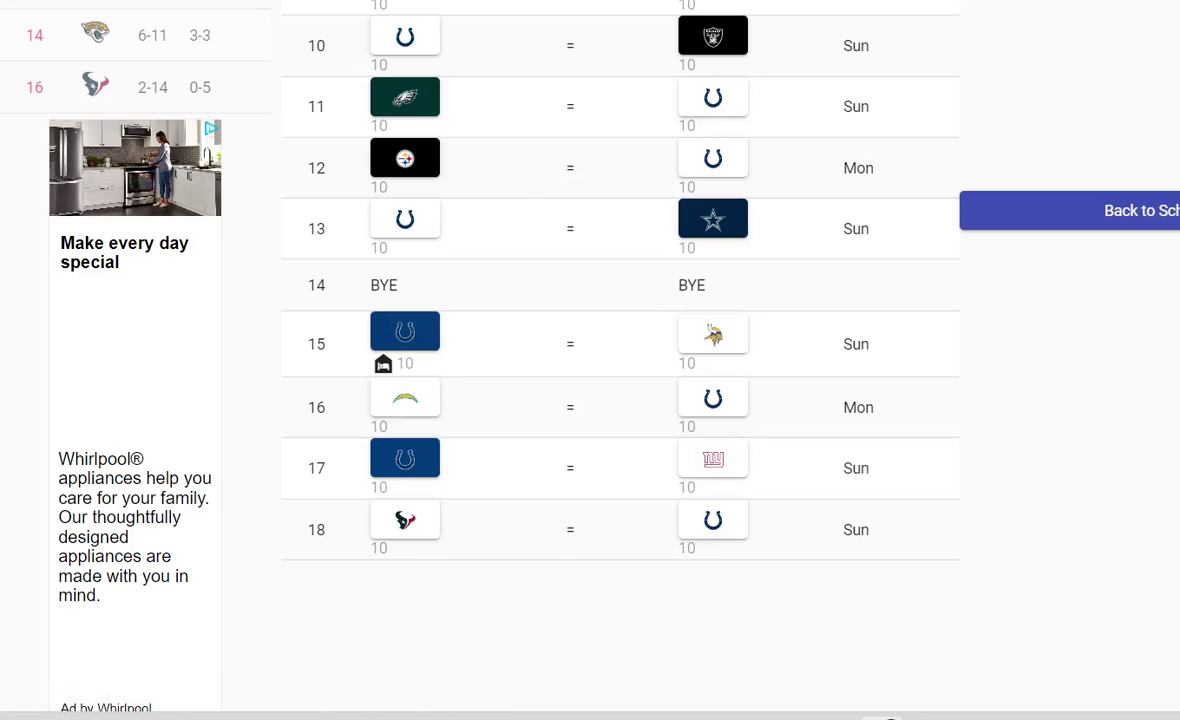
pyautogui.scroll(2, 620, 340)
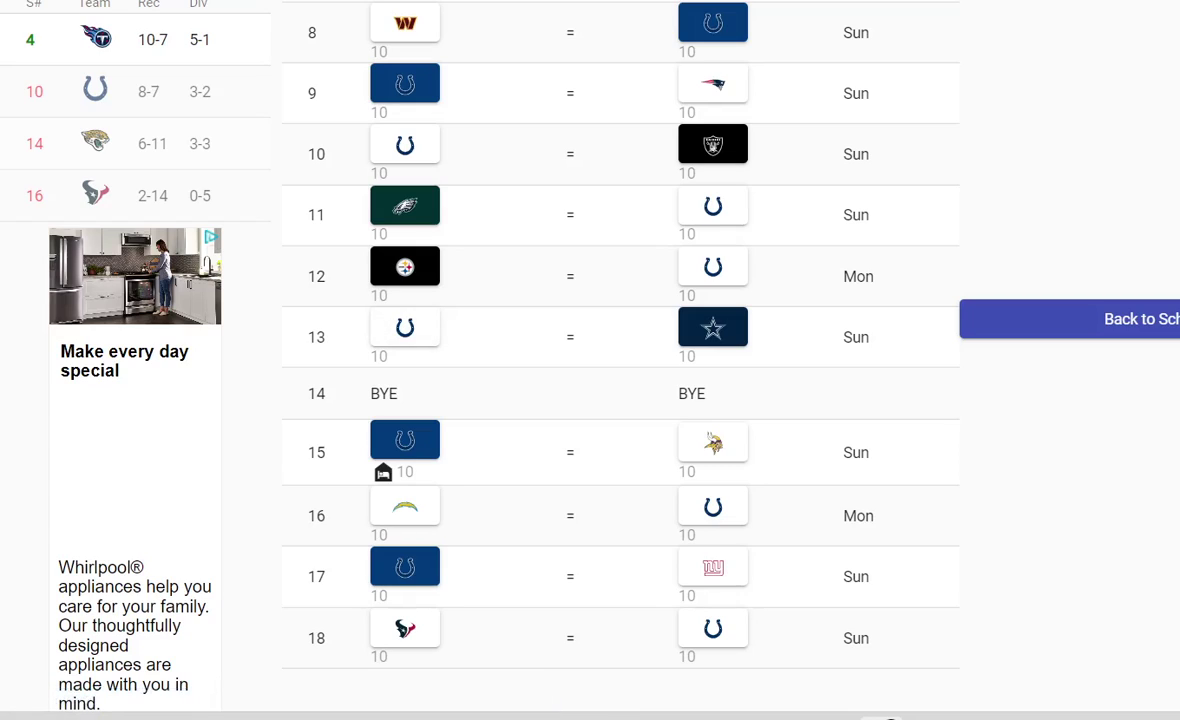
pyautogui.moveTo(410, 472)
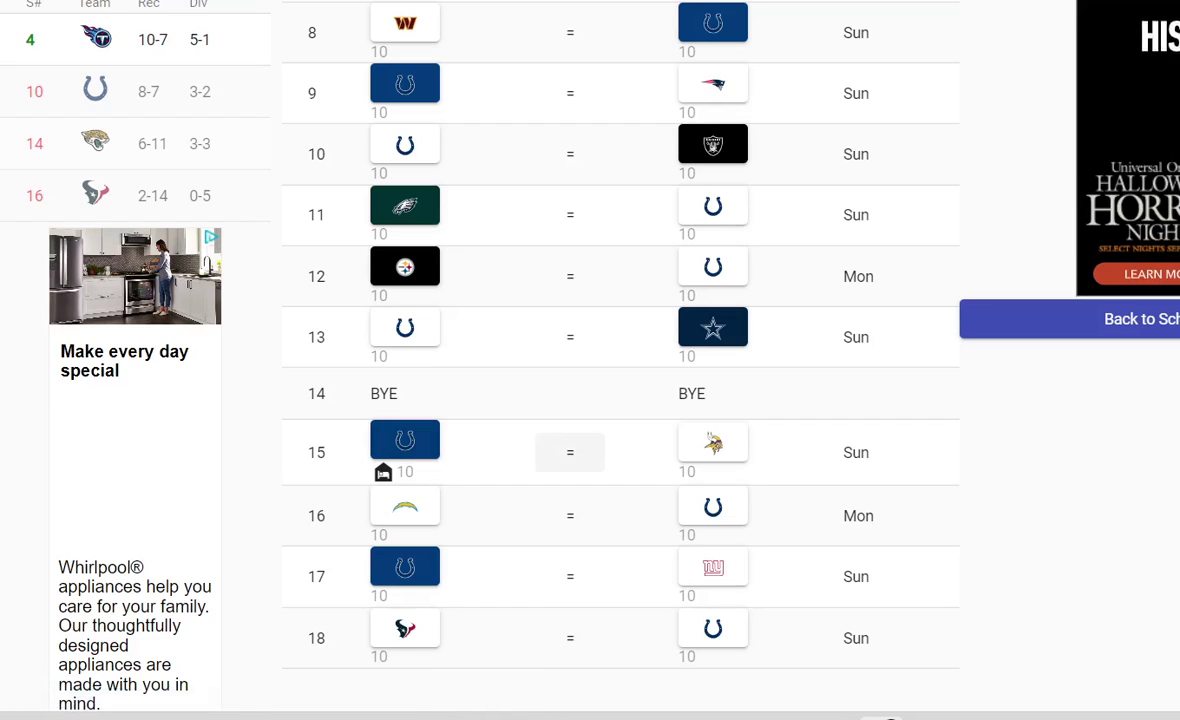
# Check the Colts' record and earlier results, and pick the Colts to beat the Chargers in week 16
pyautogui.scroll(-1, 570, 452)
pyautogui.scroll(1, 544, 329)
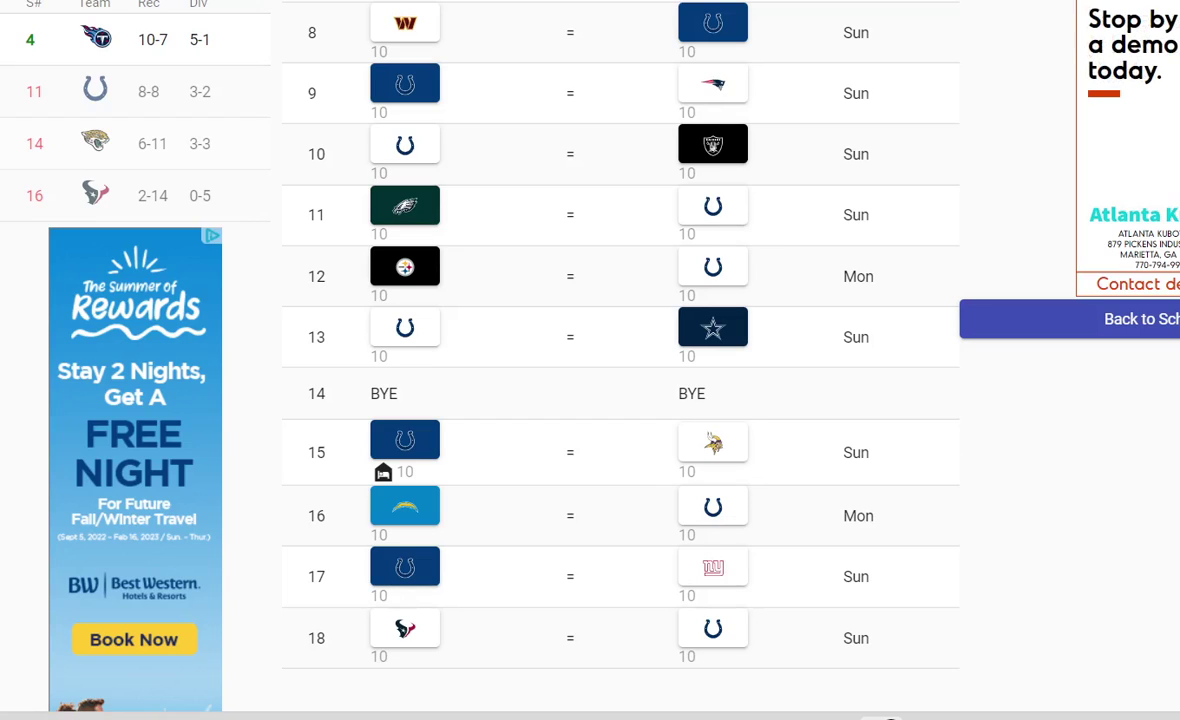
pyautogui.scroll(8, 620, 360)
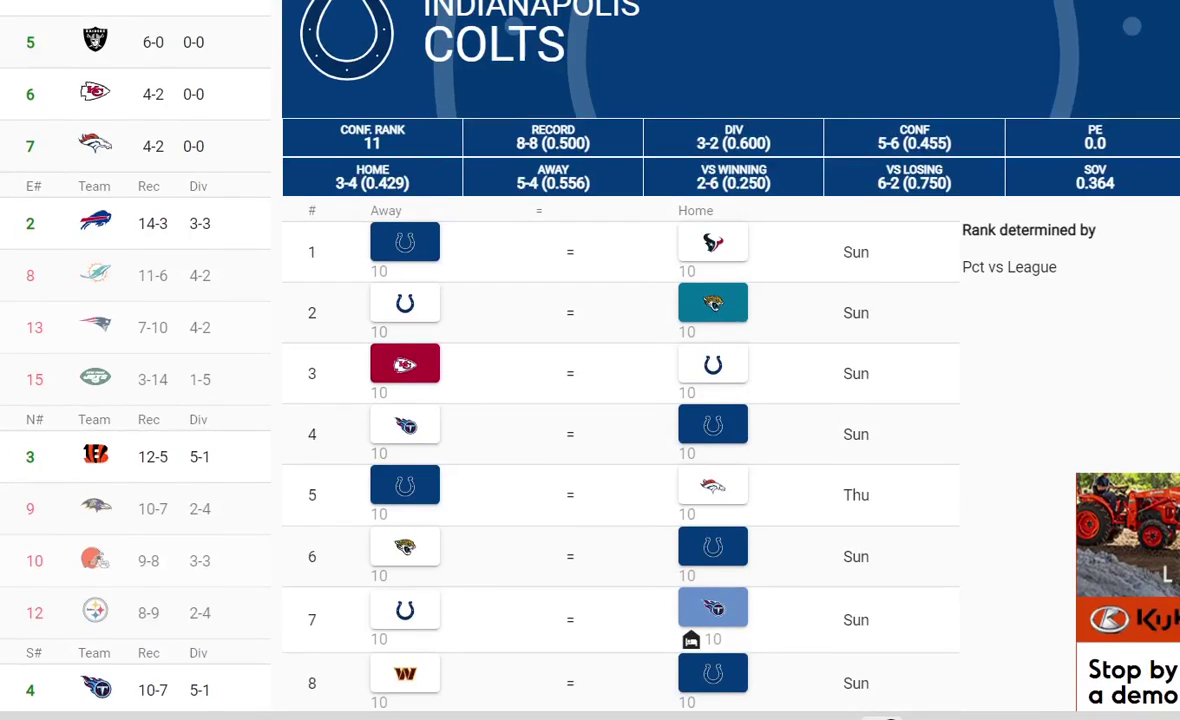
pyautogui.scroll(-8, 620, 360)
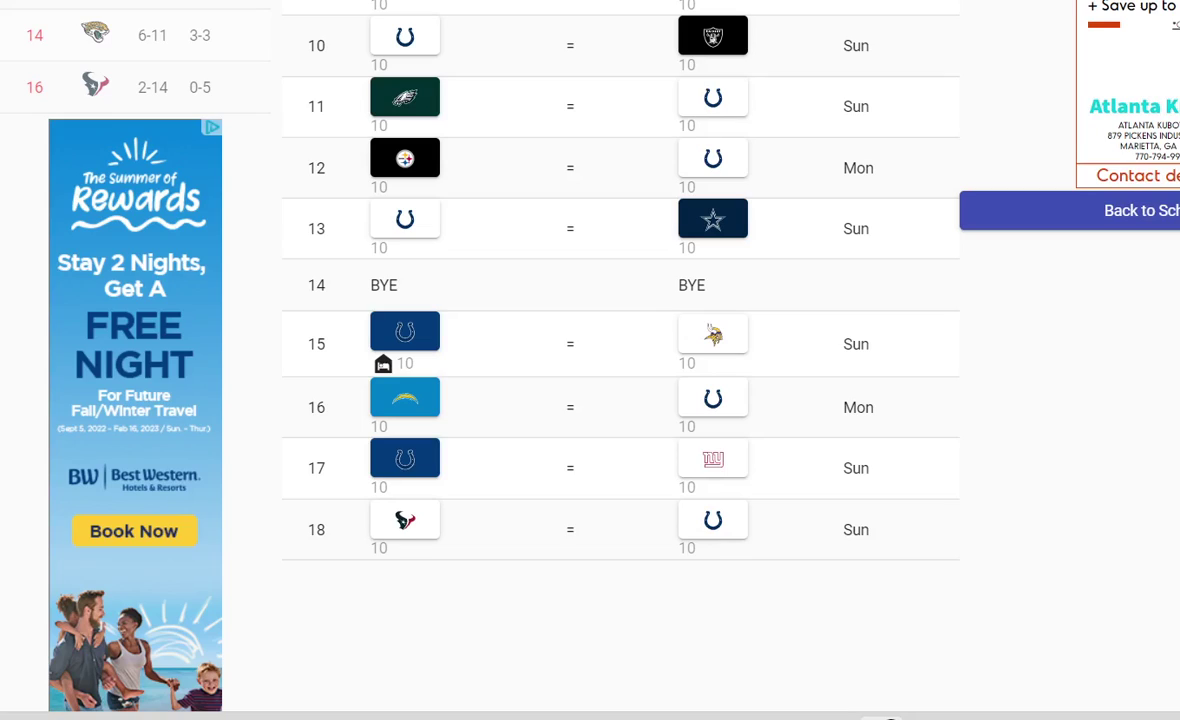
pyautogui.scroll(1, 620, 360)
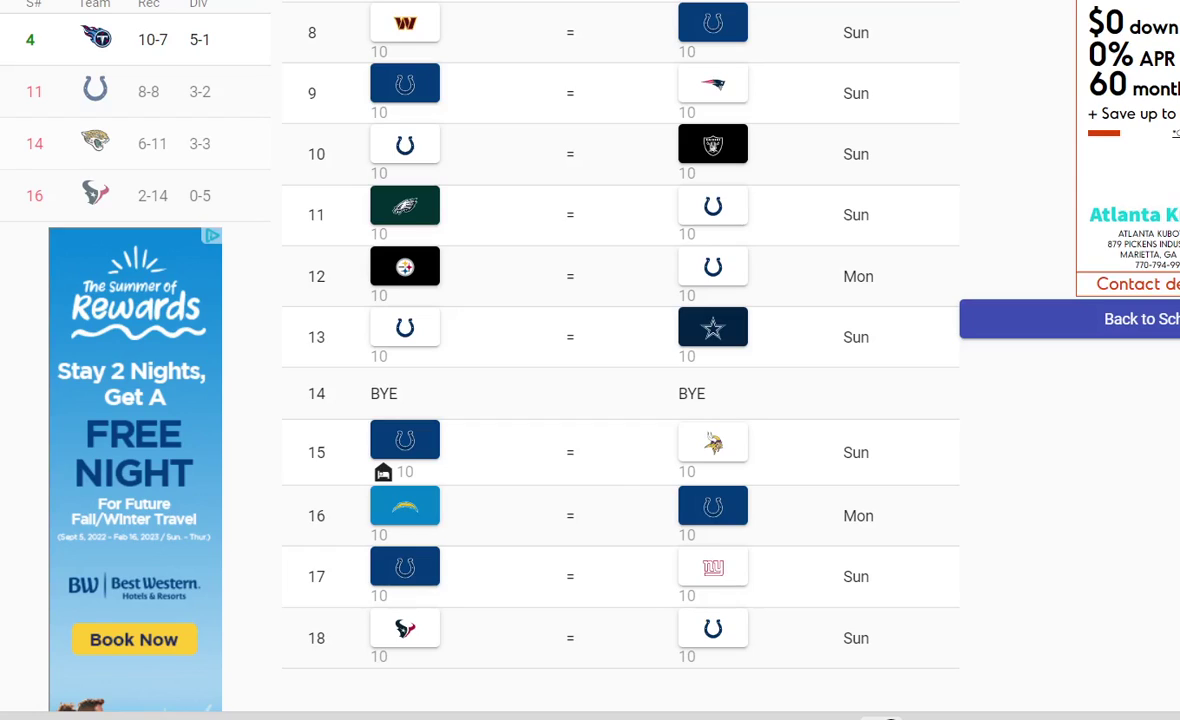
pyautogui.click(713, 506)
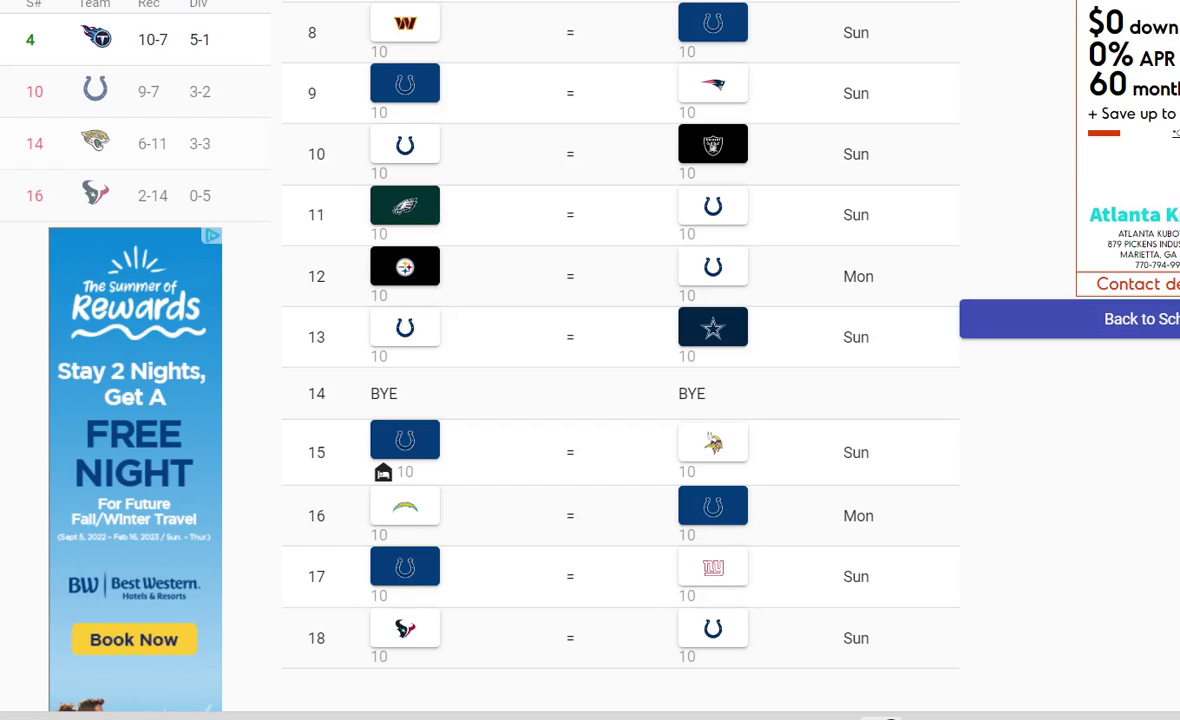
# Pick the Colts to beat the Texans in week 18, and review their record and picks for the whole season
pyautogui.click(712, 628)
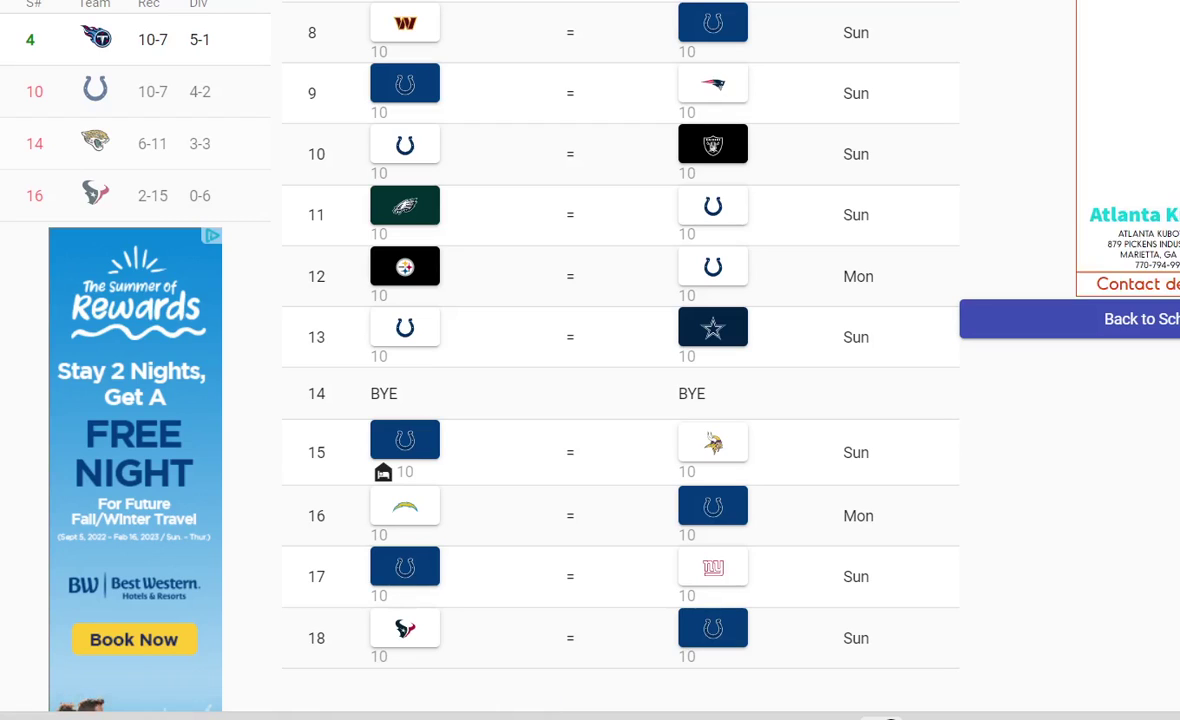
pyautogui.scroll(3, 620, 360)
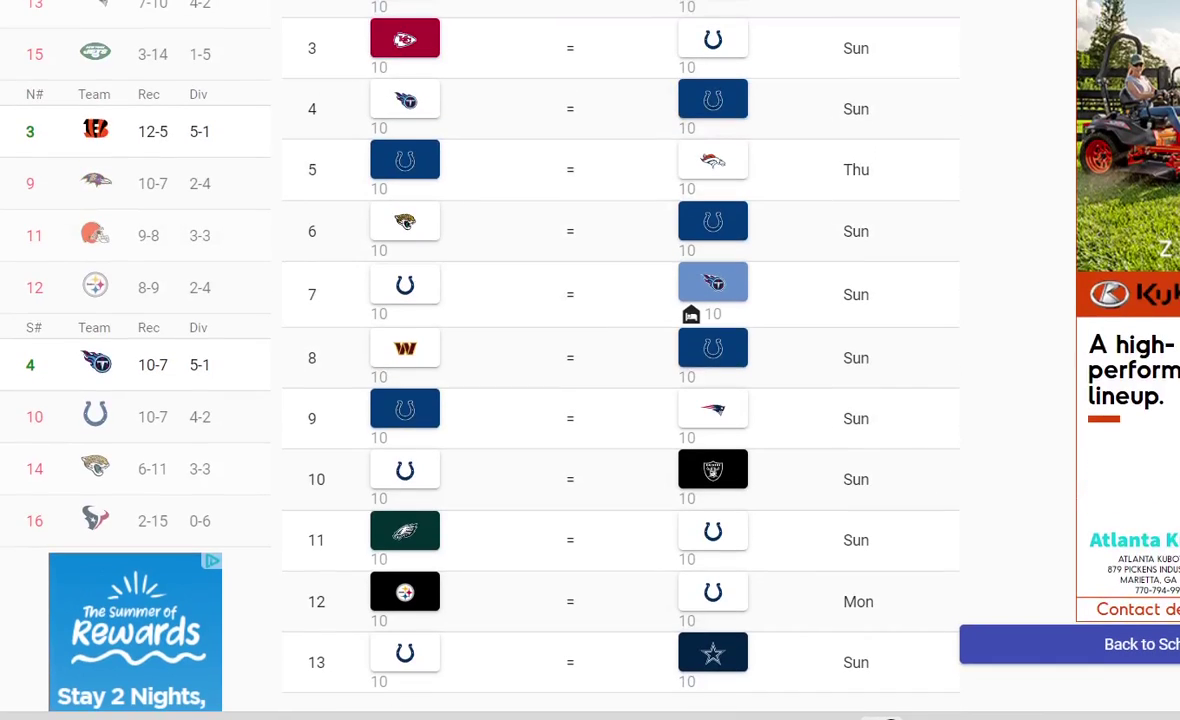
pyautogui.scroll(3, 620, 360)
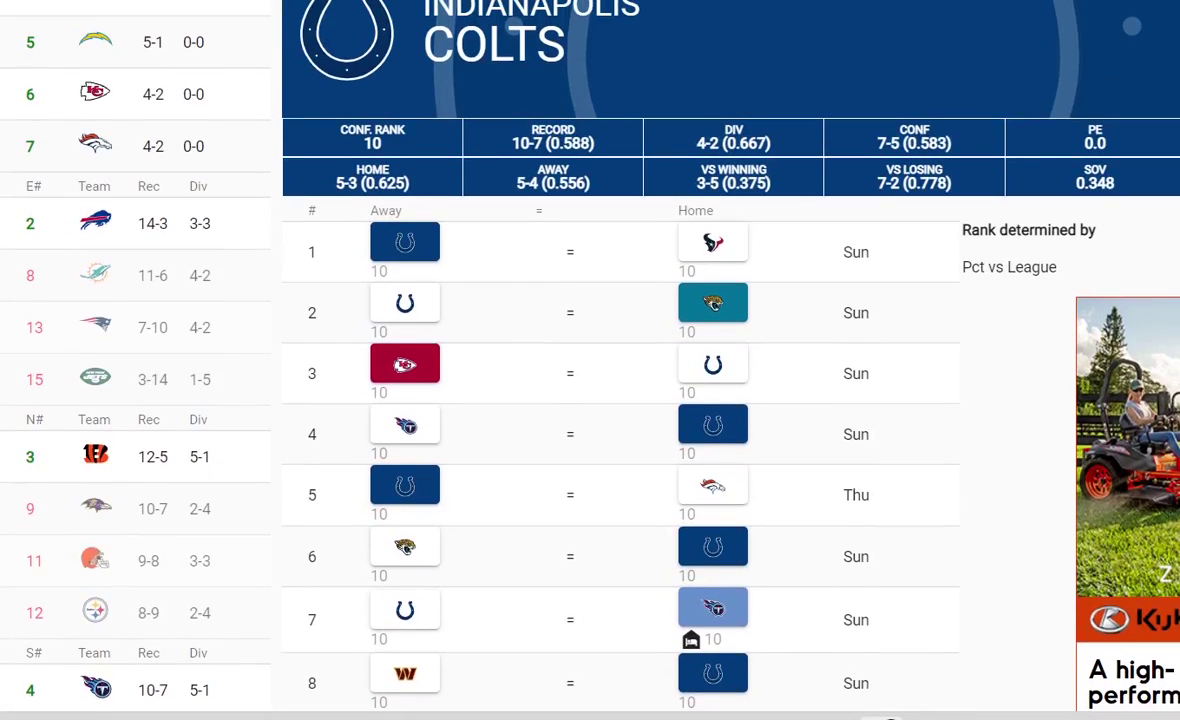
pyautogui.scroll(-2, 620, 360)
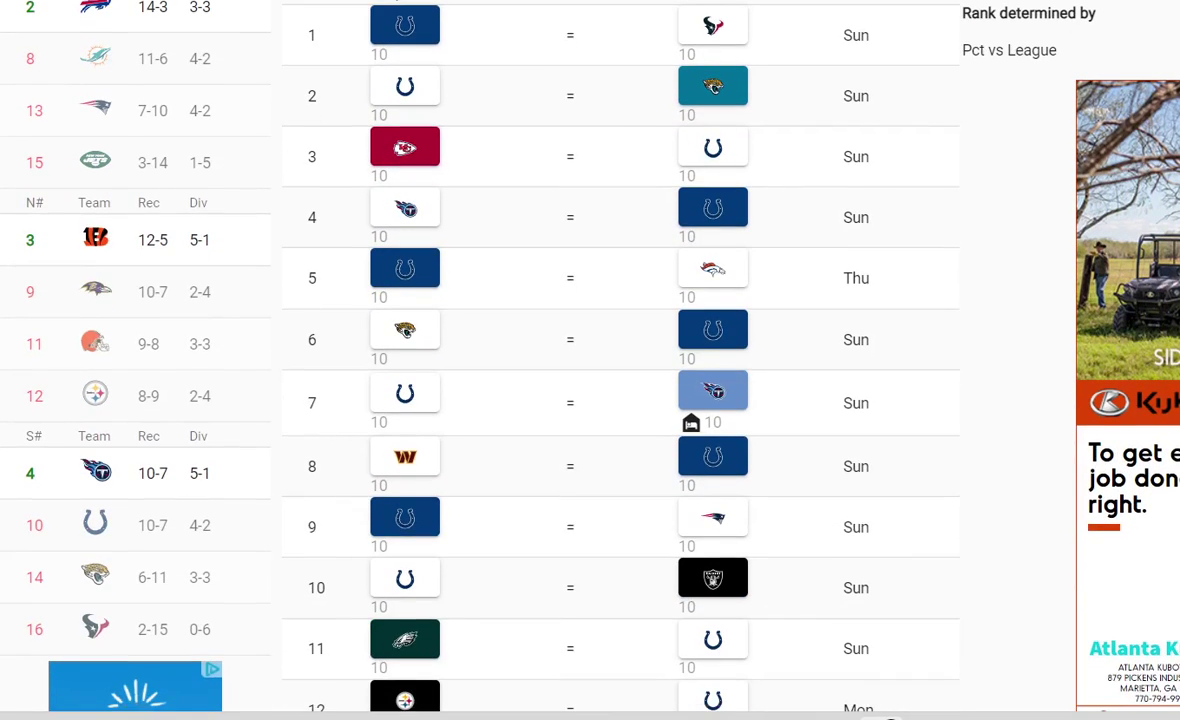
pyautogui.scroll(3, 620, 360)
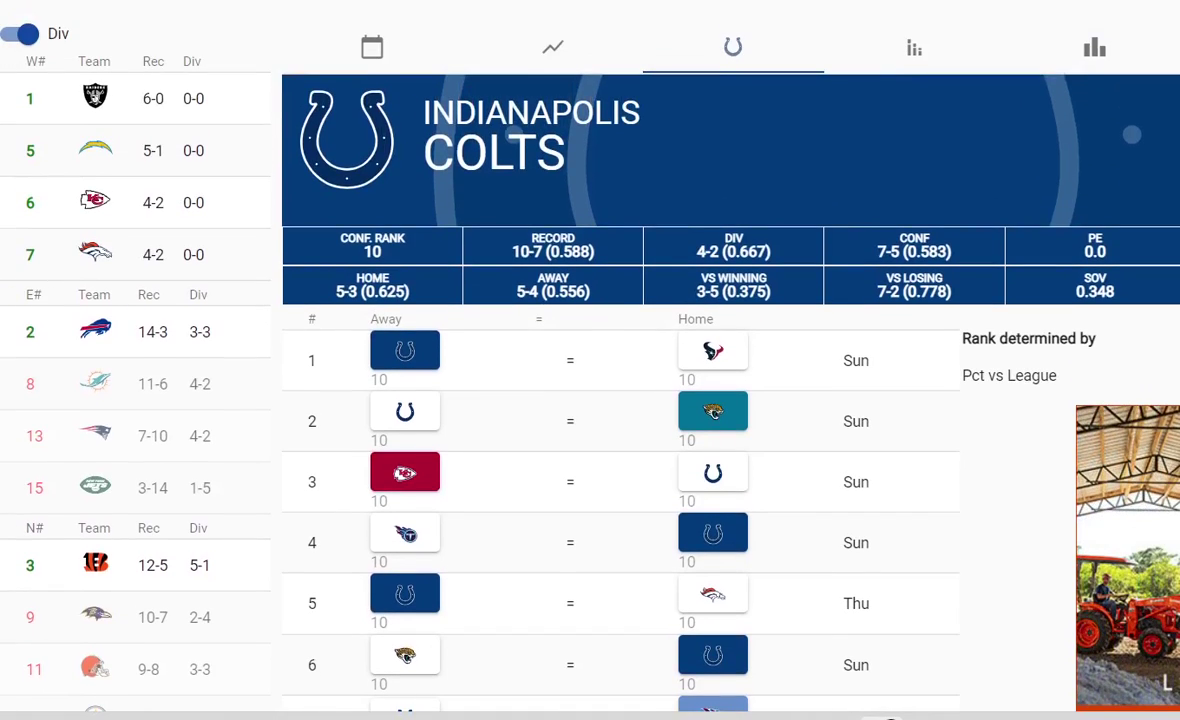
pyautogui.scroll(-3, 620, 360)
pyautogui.scroll(-2, 620, 360)
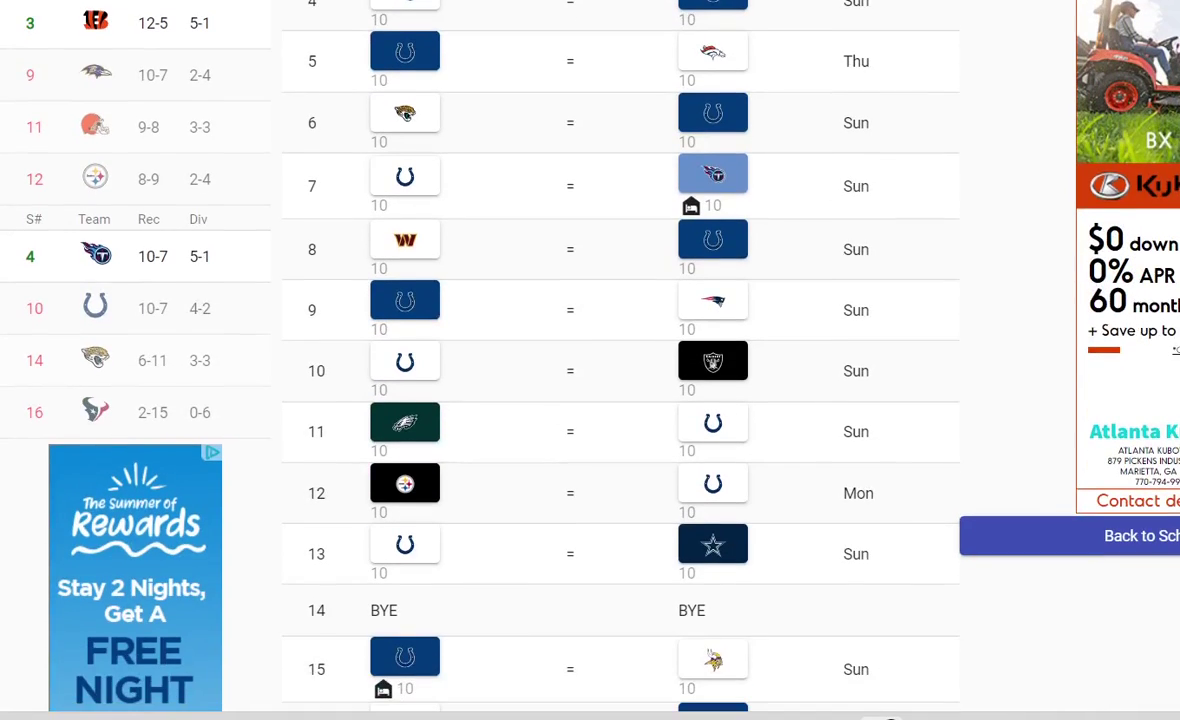
pyautogui.scroll(1, 620, 360)
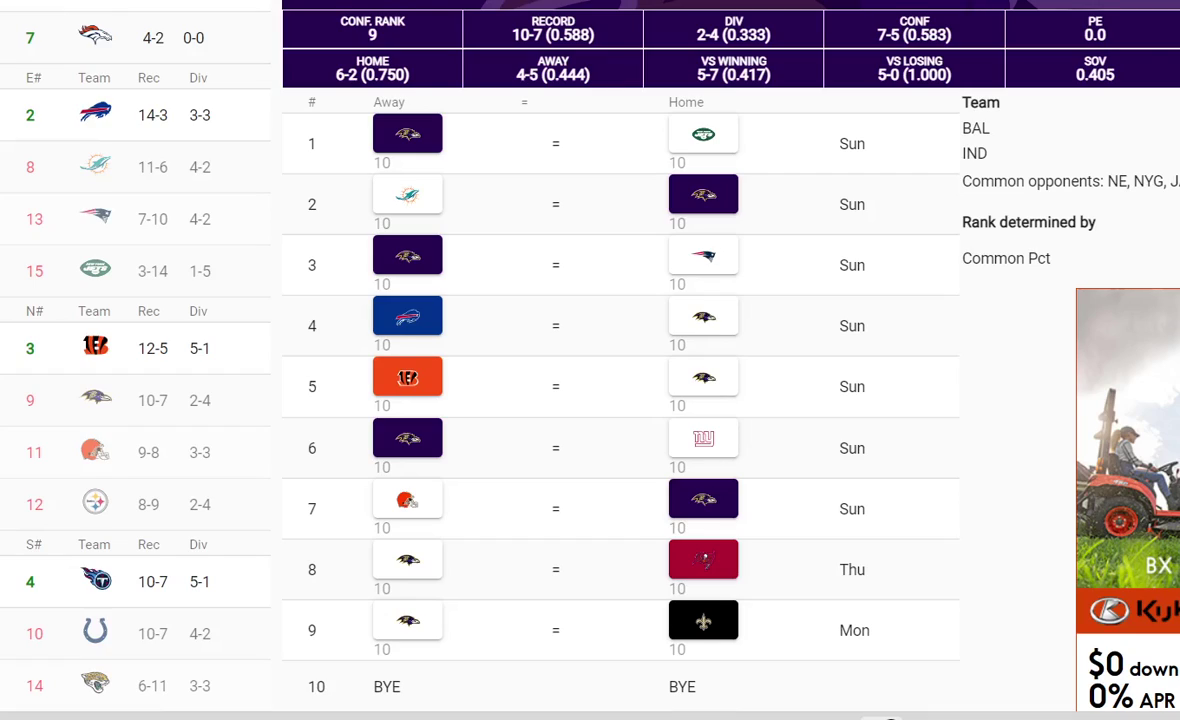
# Examine the Ravens' tiebreaker against the Colts, highlighting the common opponents, and look through the Ravens' schedule
pyautogui.moveTo(1107, 181); pyautogui.dragTo(1179, 181)
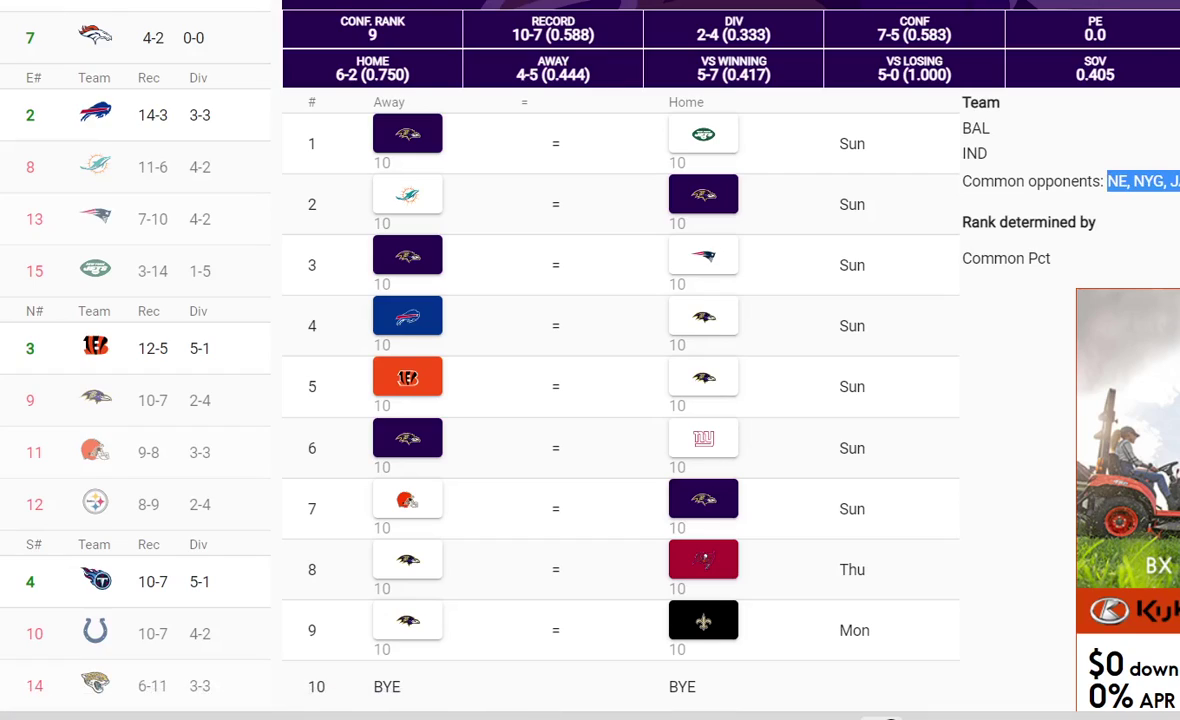
pyautogui.click(890, 717)
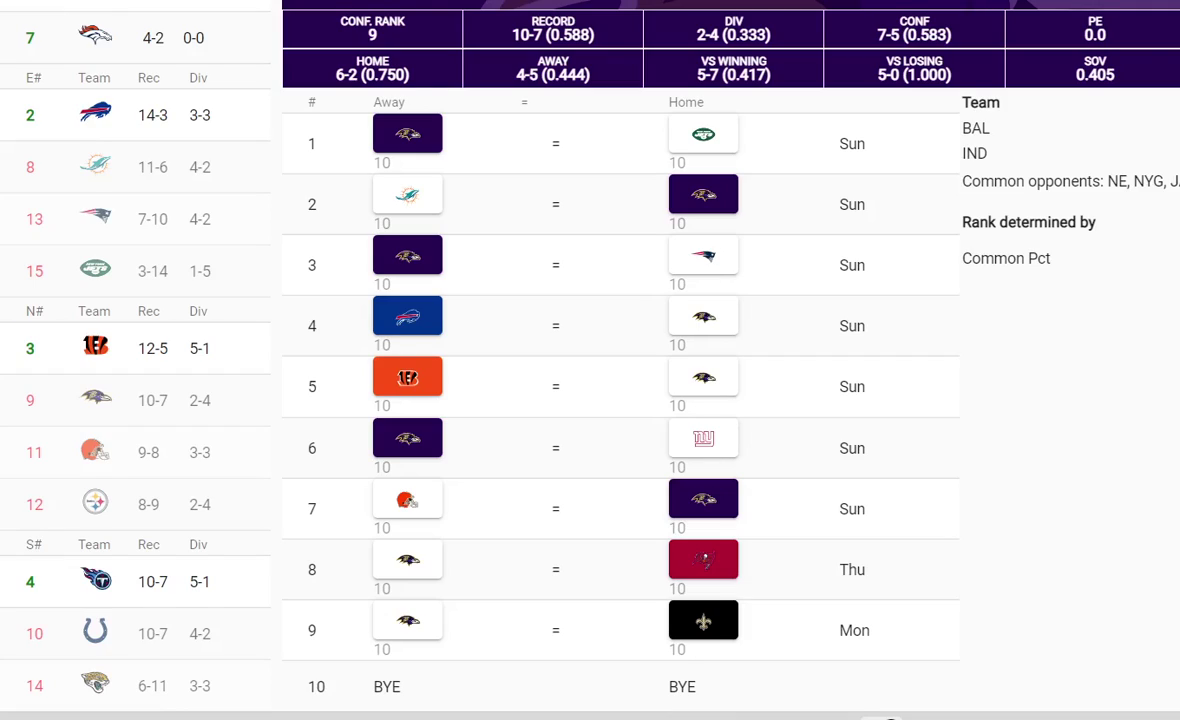
pyautogui.scroll(-5, 890, 717)
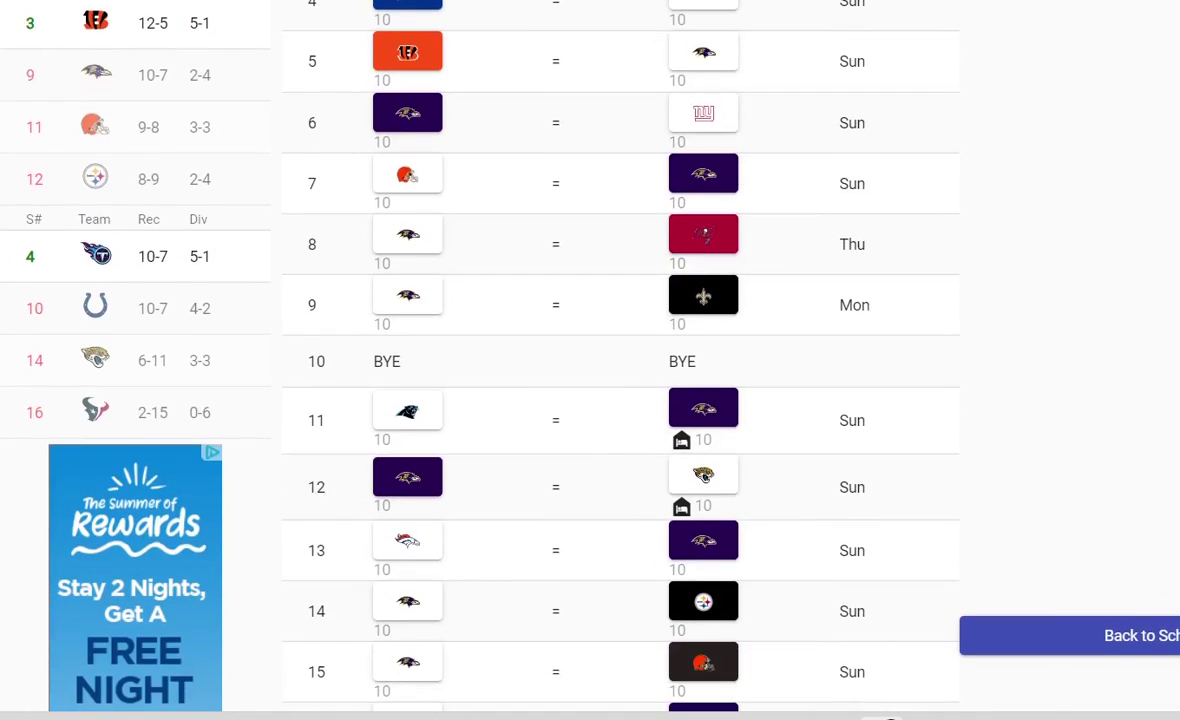
pyautogui.scroll(-1, 890, 717)
pyautogui.scroll(2, 890, 717)
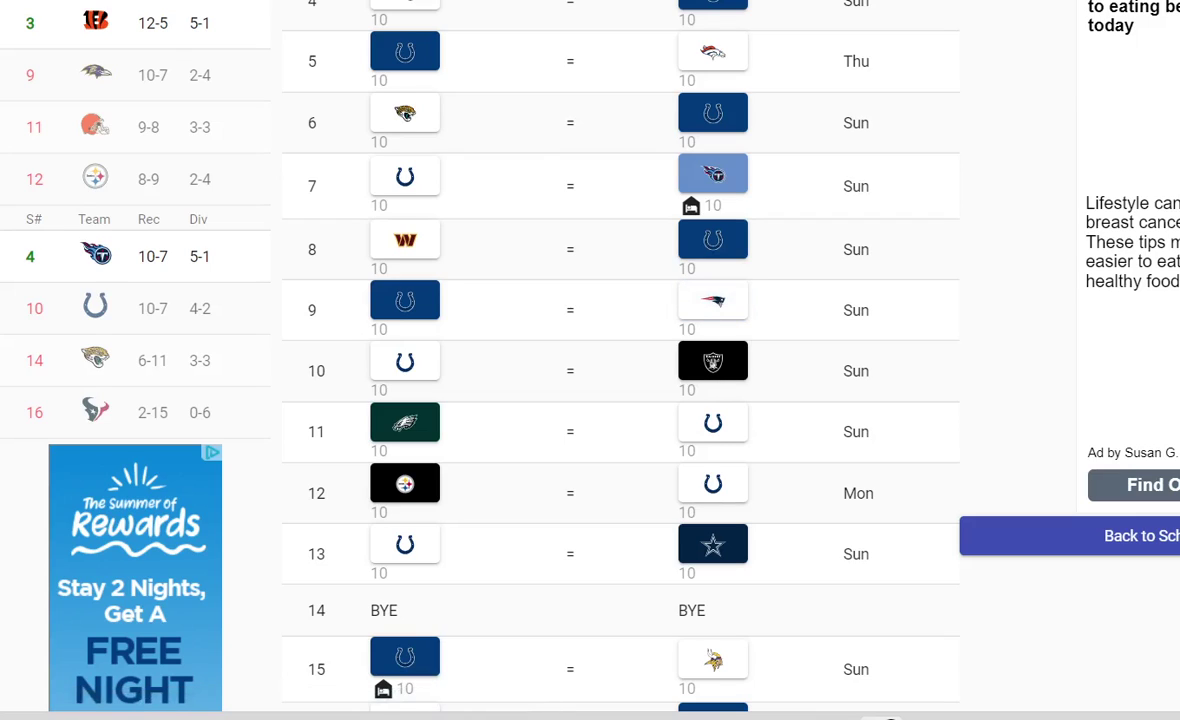
# Review the Colts' schedule from week 1 to week 18 along with their conference rank and record breakdown
pyautogui.scroll(-5, 570, 576)
pyautogui.scroll(3, 570, 576)
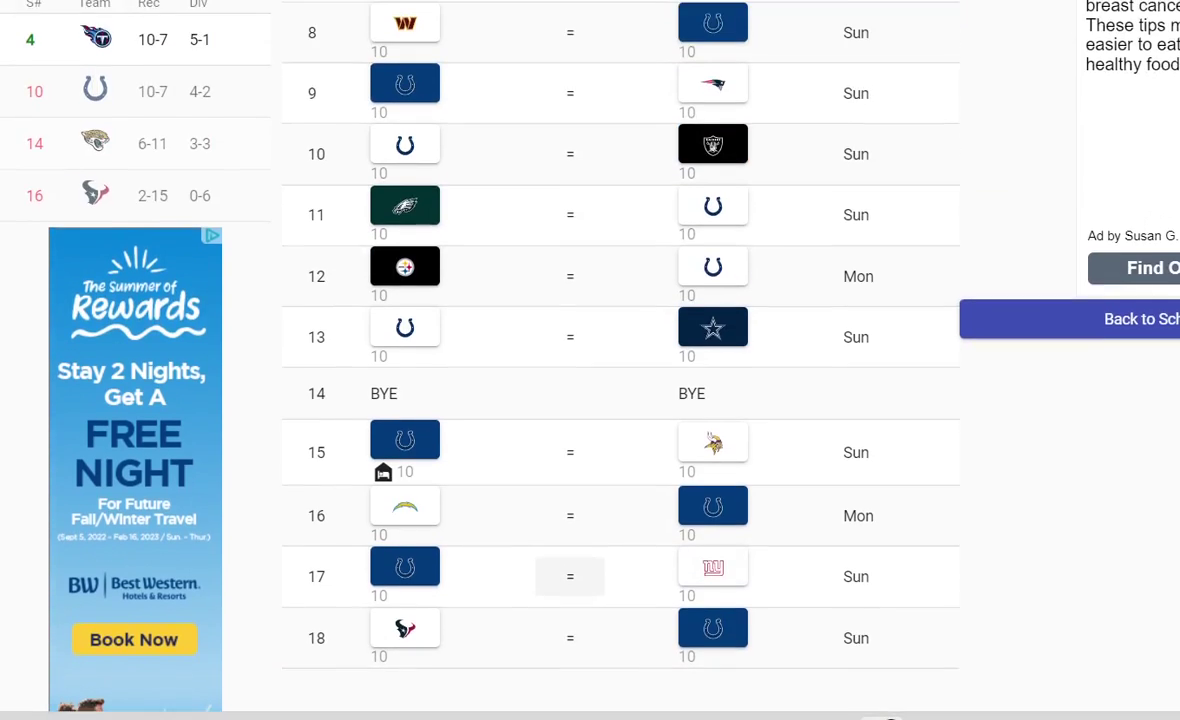
pyautogui.scroll(2, 570, 576)
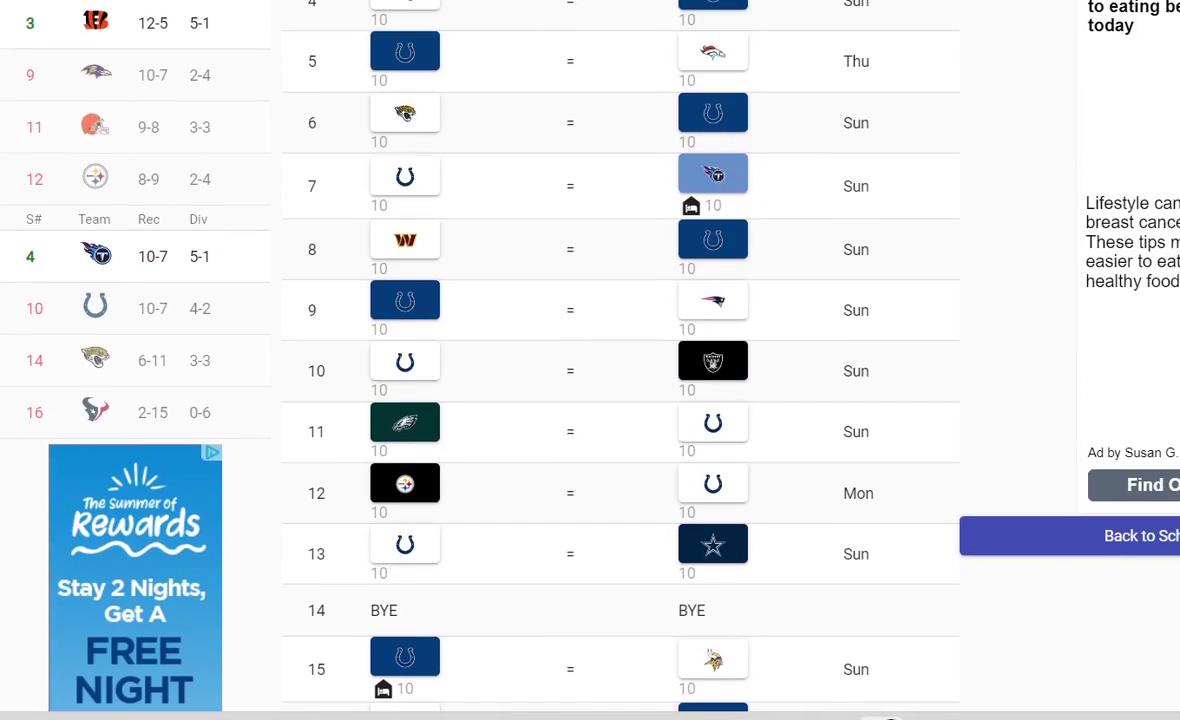
pyautogui.scroll(1, 570, 576)
pyautogui.scroll(2, 570, 576)
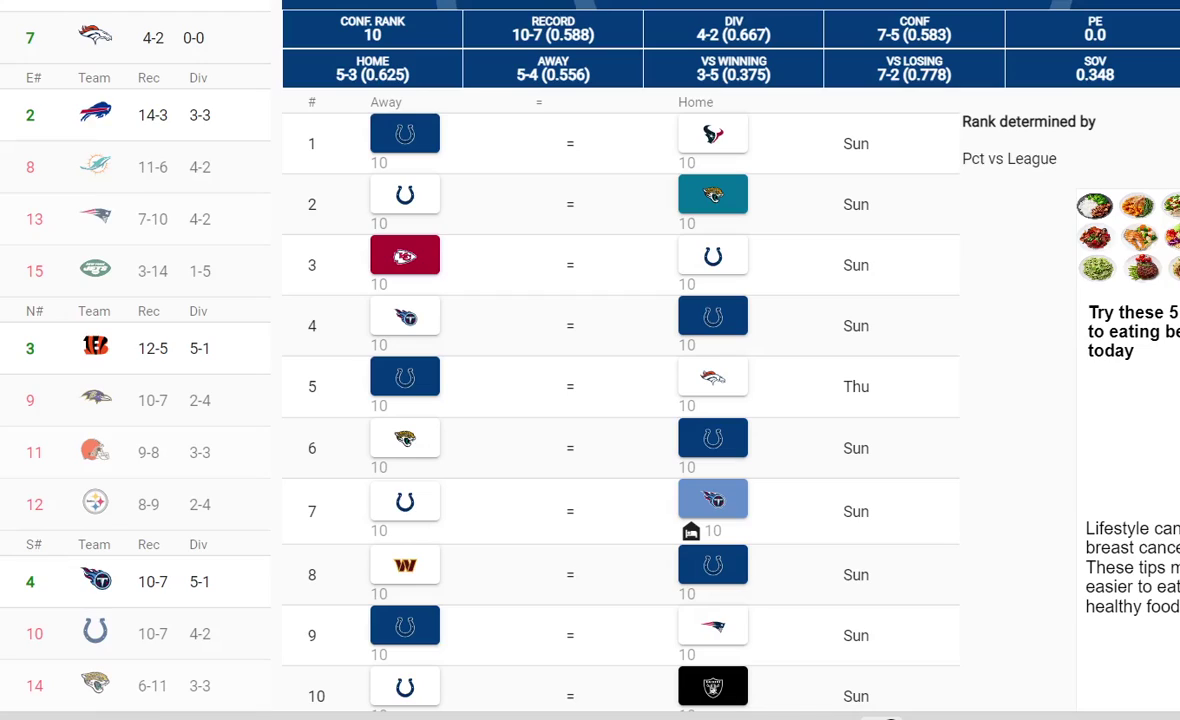
pyautogui.scroll(1, 570, 576)
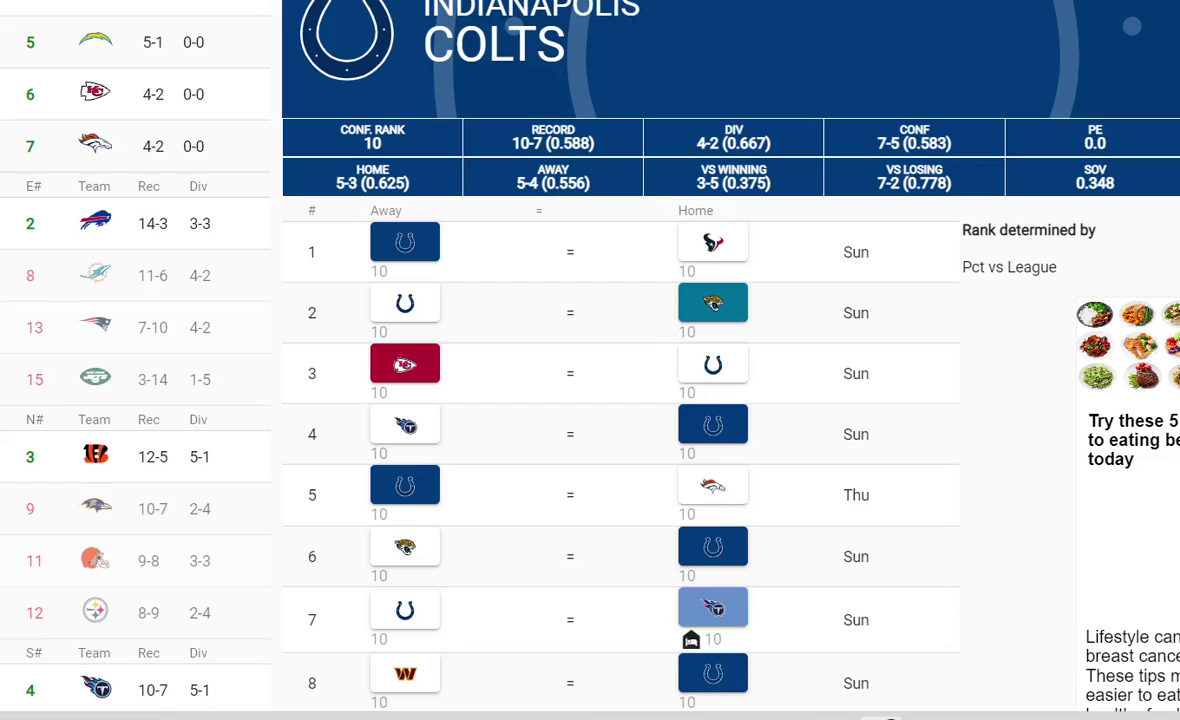
pyautogui.scroll(-1, 570, 400)
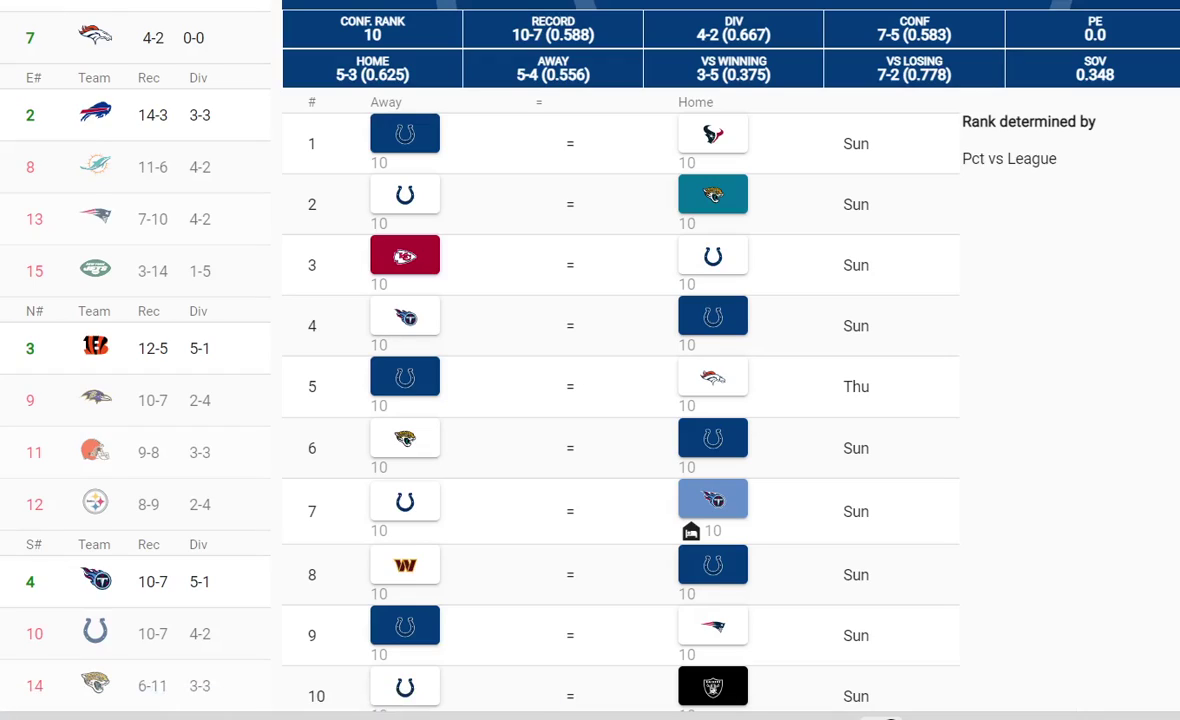
pyautogui.scroll(-5, 620, 360)
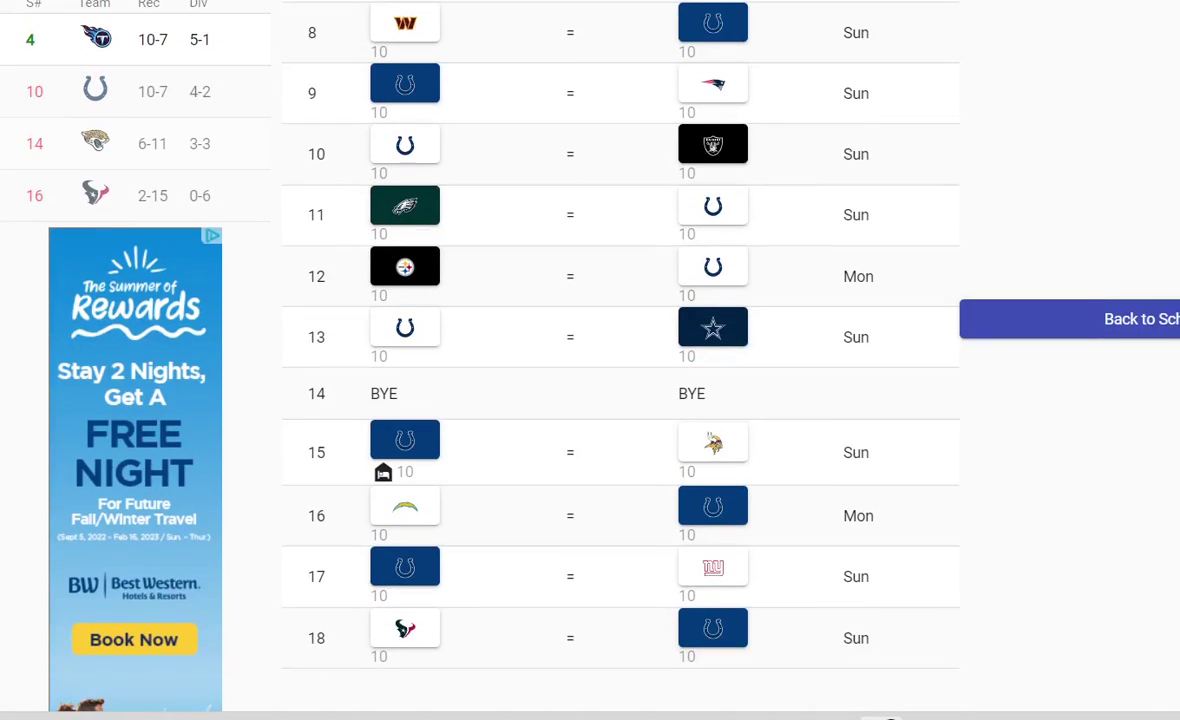
pyautogui.scroll(-2, 544, 329)
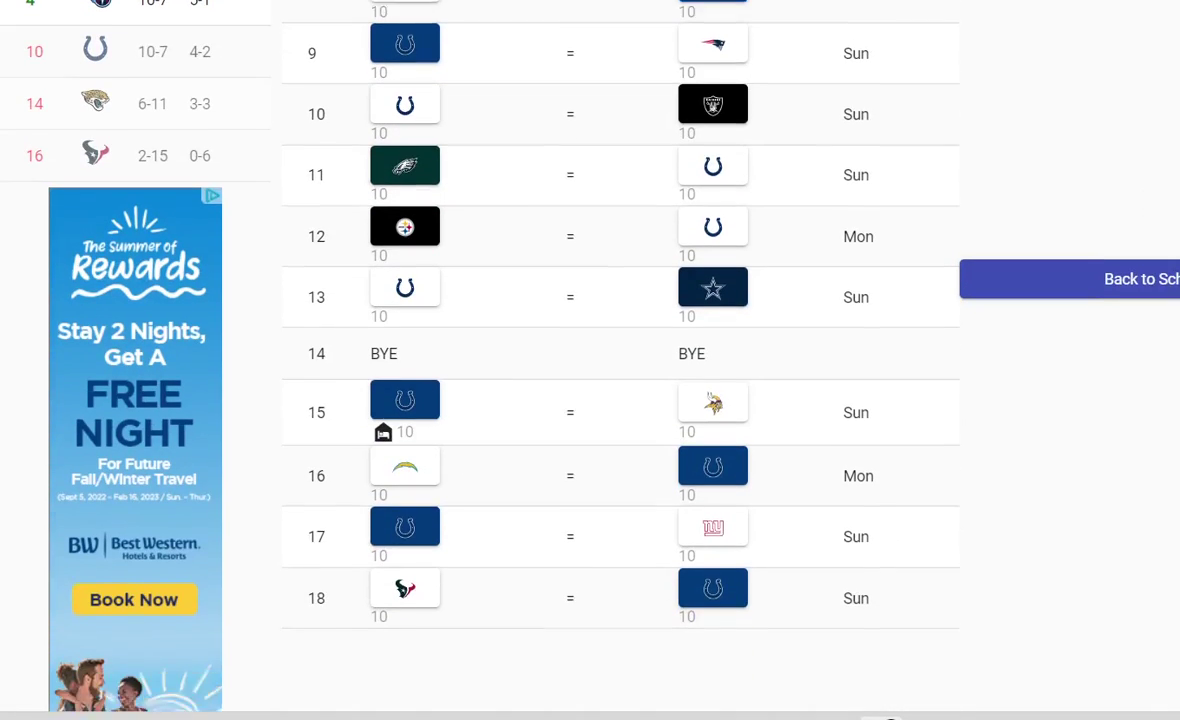
pyautogui.scroll(5, 544, 329)
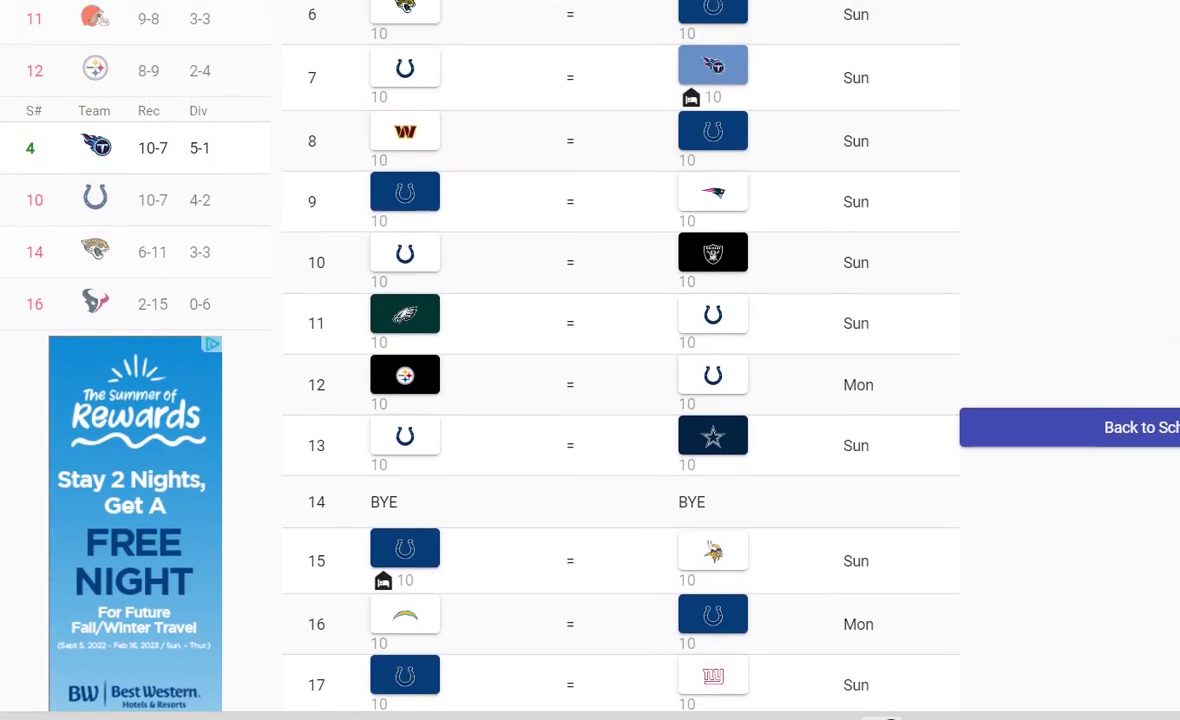
pyautogui.scroll(2, 620, 360)
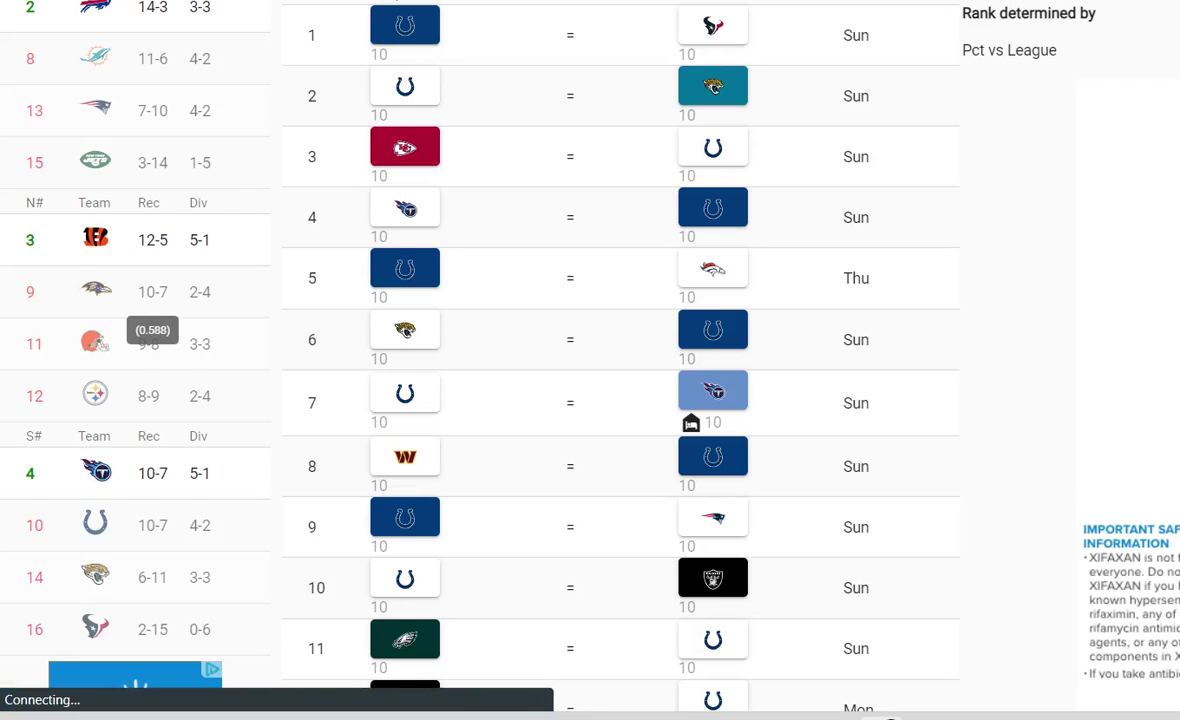
# Compare the Colts' record and tiebreaker figures with the Titans and the other AFC teams in the standings
pyautogui.scroll(2, 152, 291)
pyautogui.scroll(-2, 152, 320)
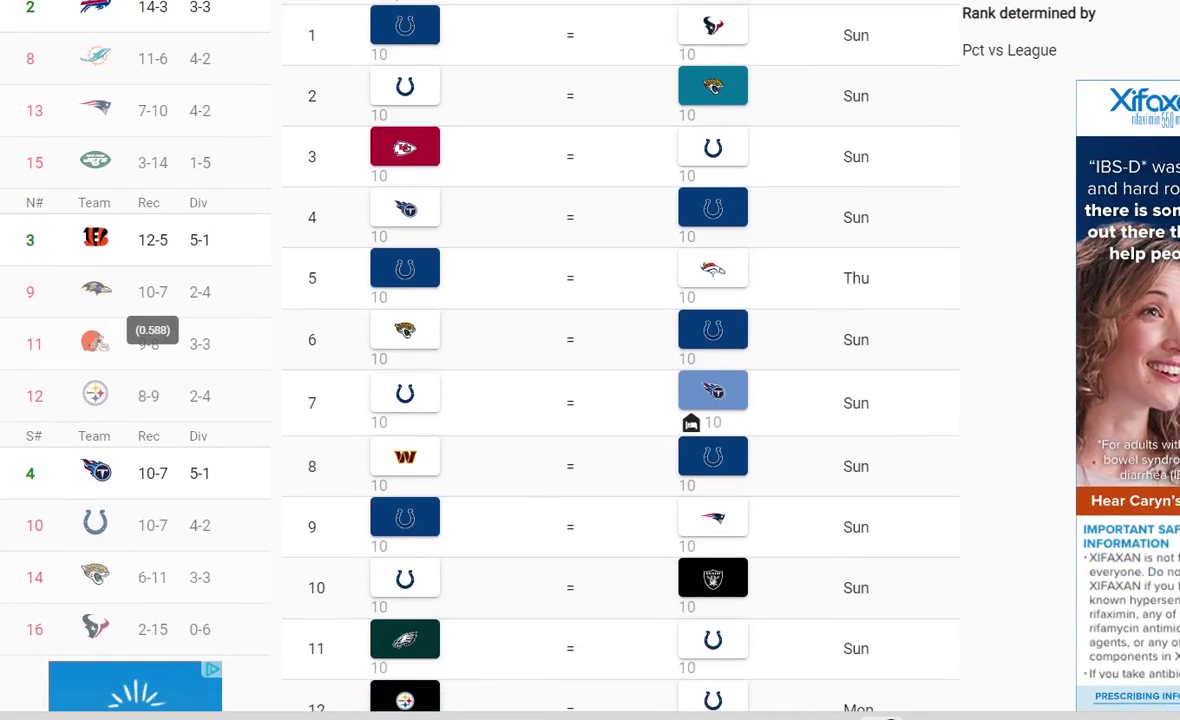
pyautogui.scroll(2, 152, 320)
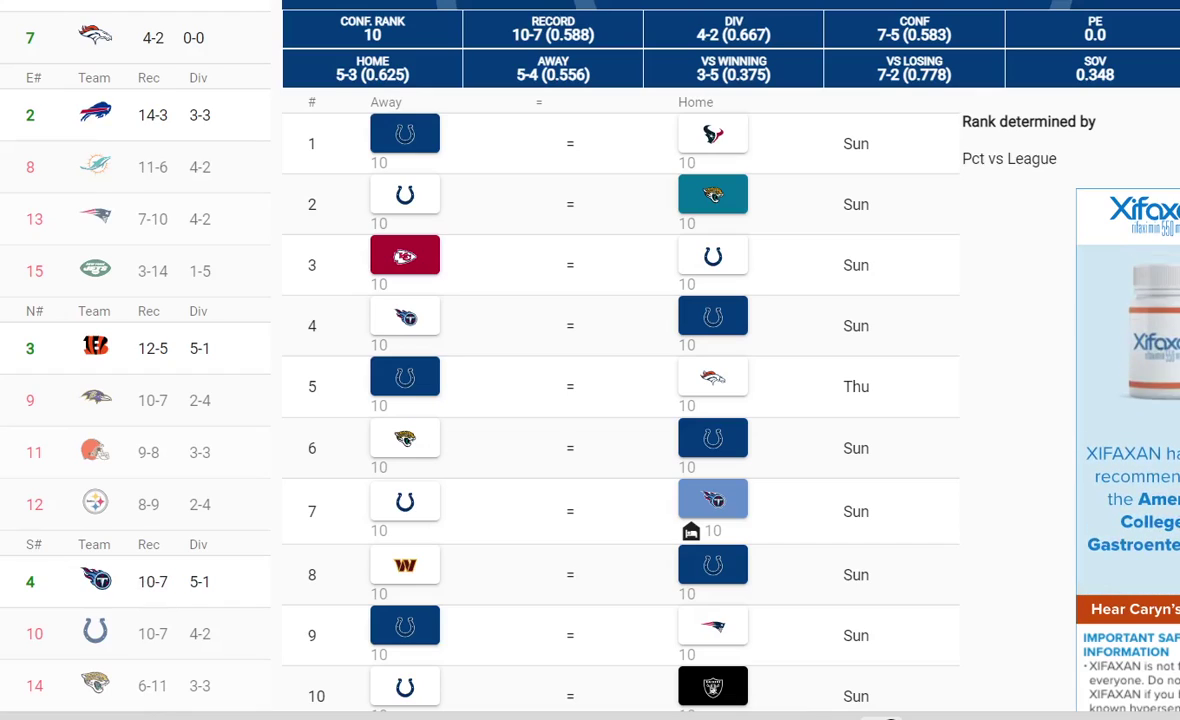
pyautogui.scroll(-2, 544, 360)
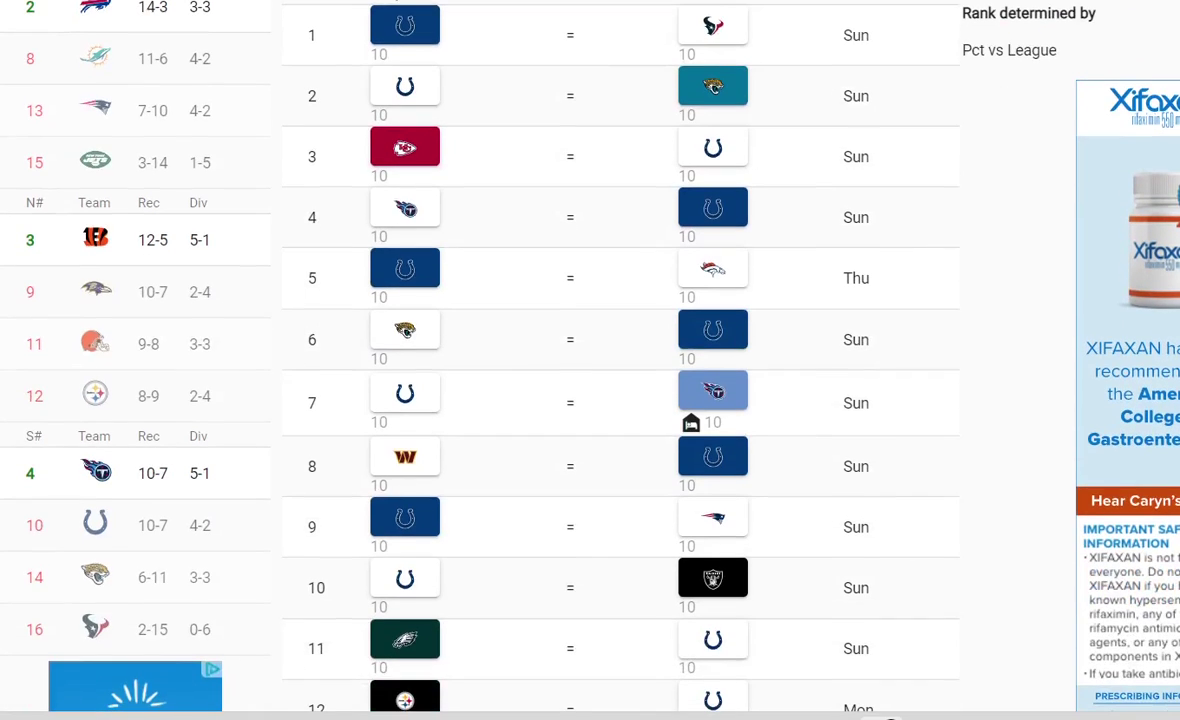
pyautogui.scroll(2, 620, 360)
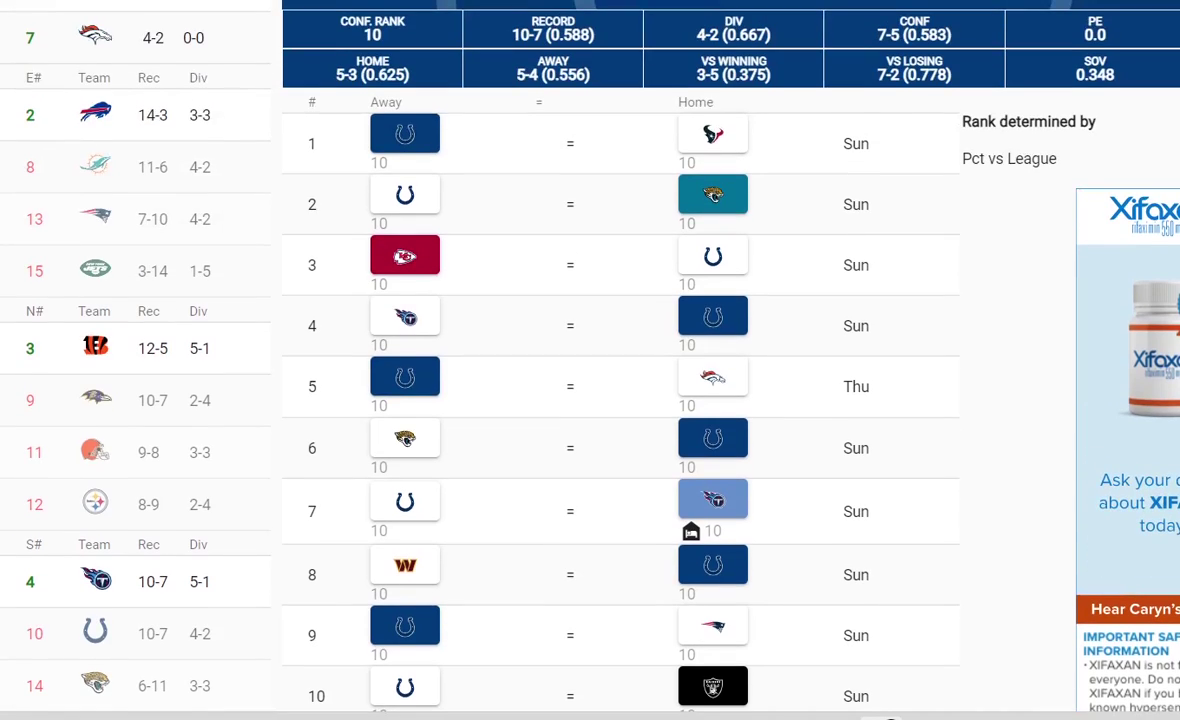
pyautogui.scroll(-8, 620, 360)
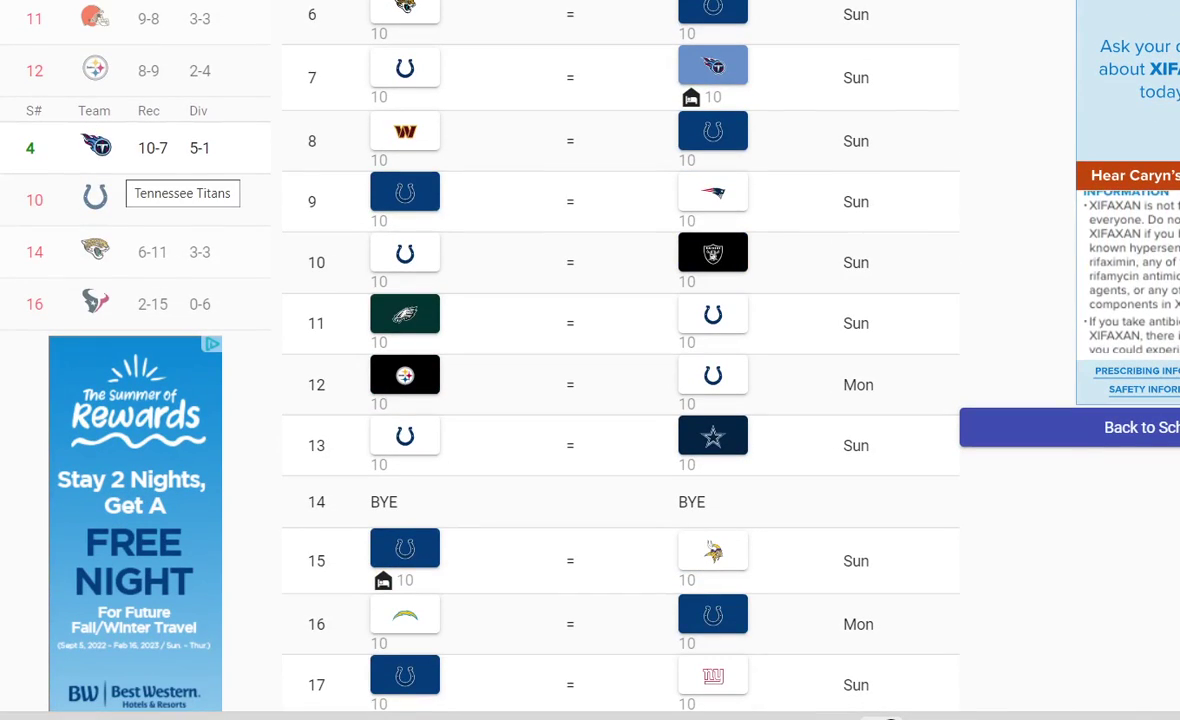
pyautogui.scroll(4, 620, 360)
# View the league-wide week 18 matchups and return to the Colts' team schedule
pyautogui.scroll(-8, 620, 360)
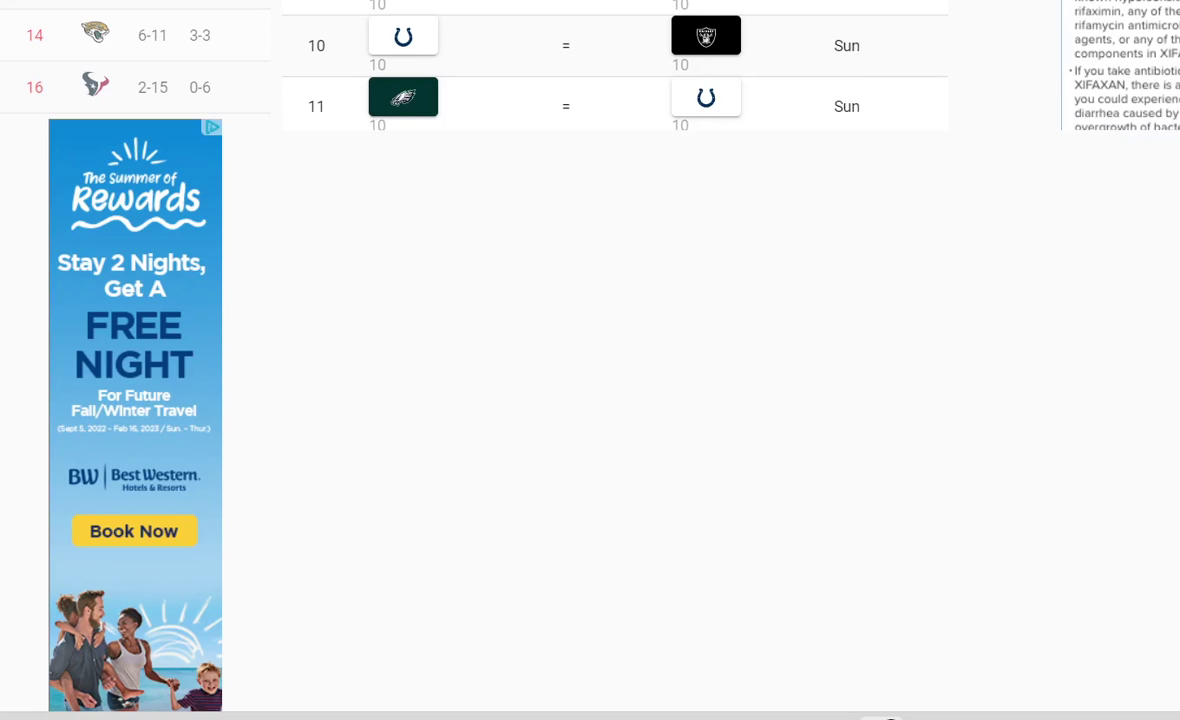
pyautogui.scroll(4, 620, 360)
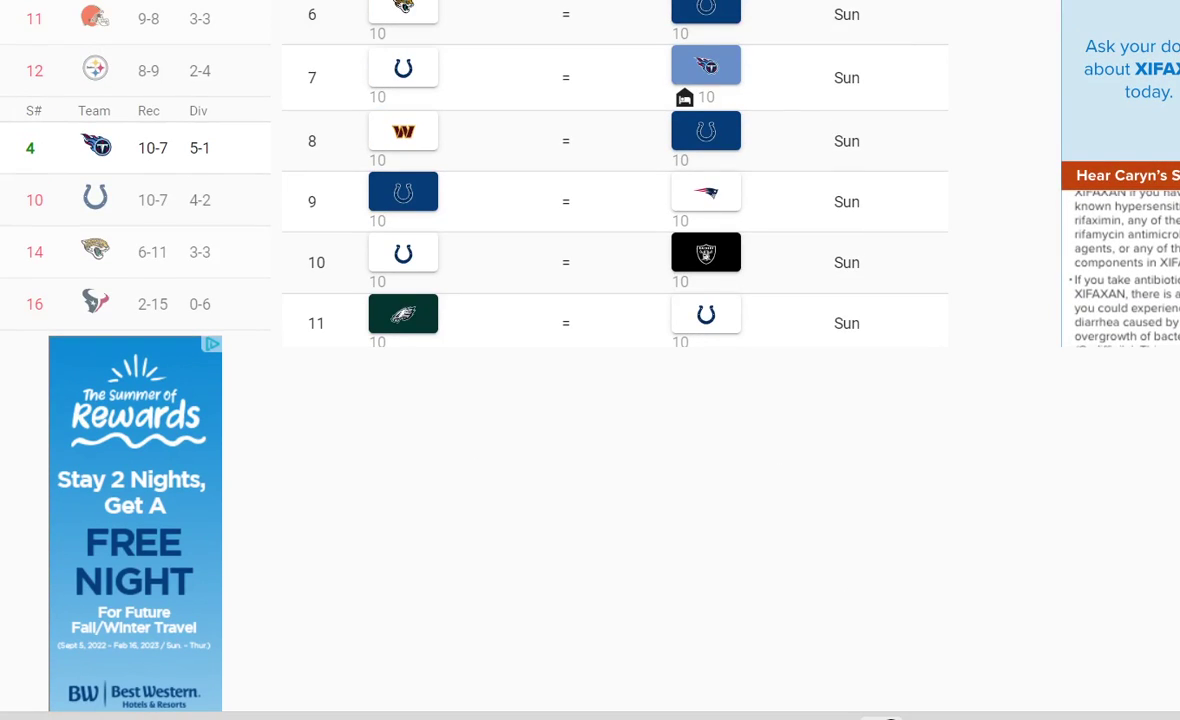
pyautogui.scroll(4, 590, 360)
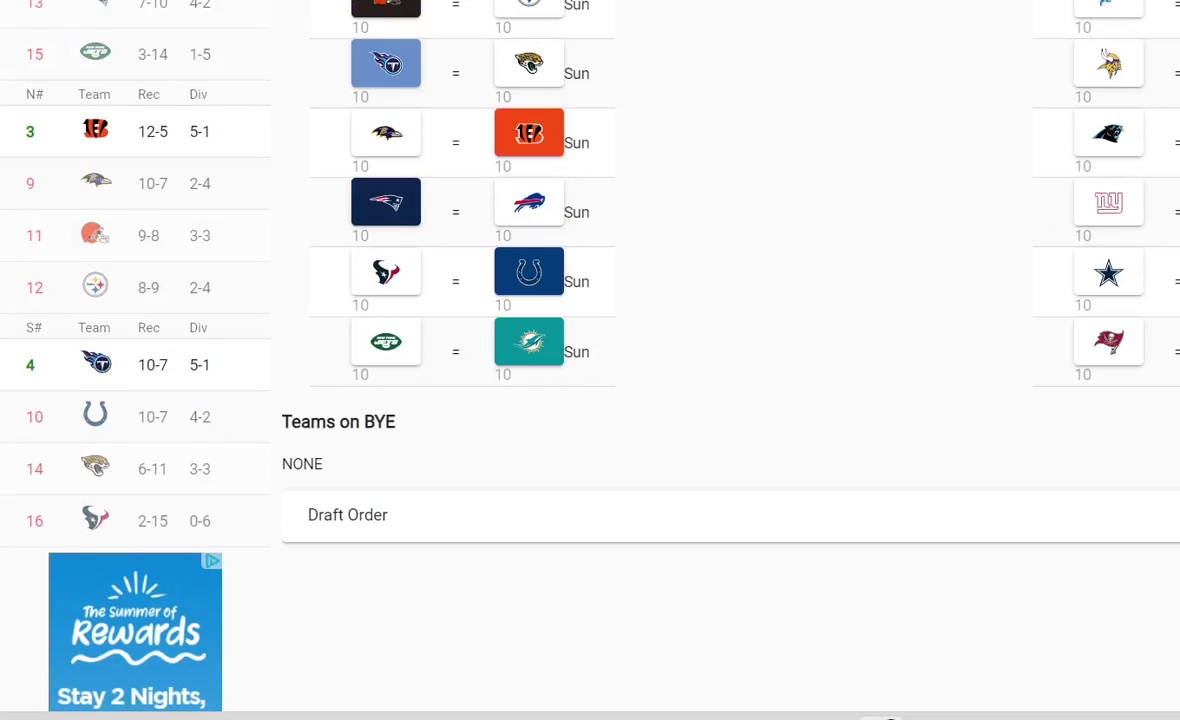
pyautogui.hscroll(5, 725, 360)
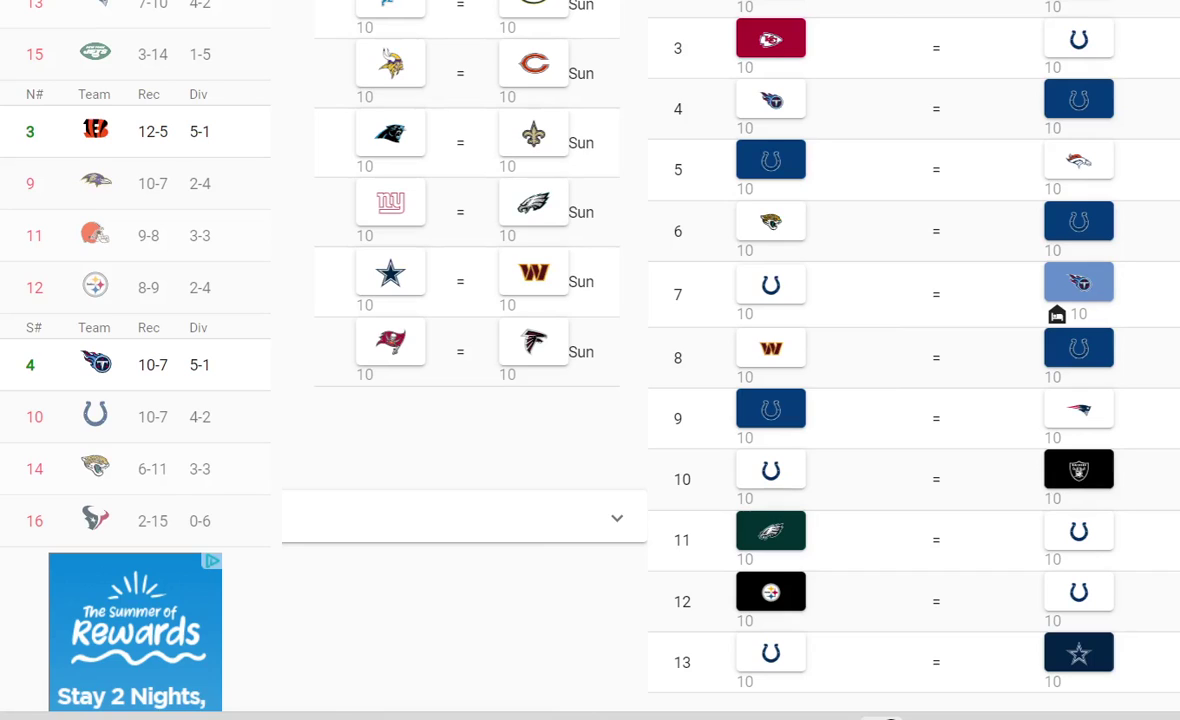
pyautogui.scroll(-3, 590, 360)
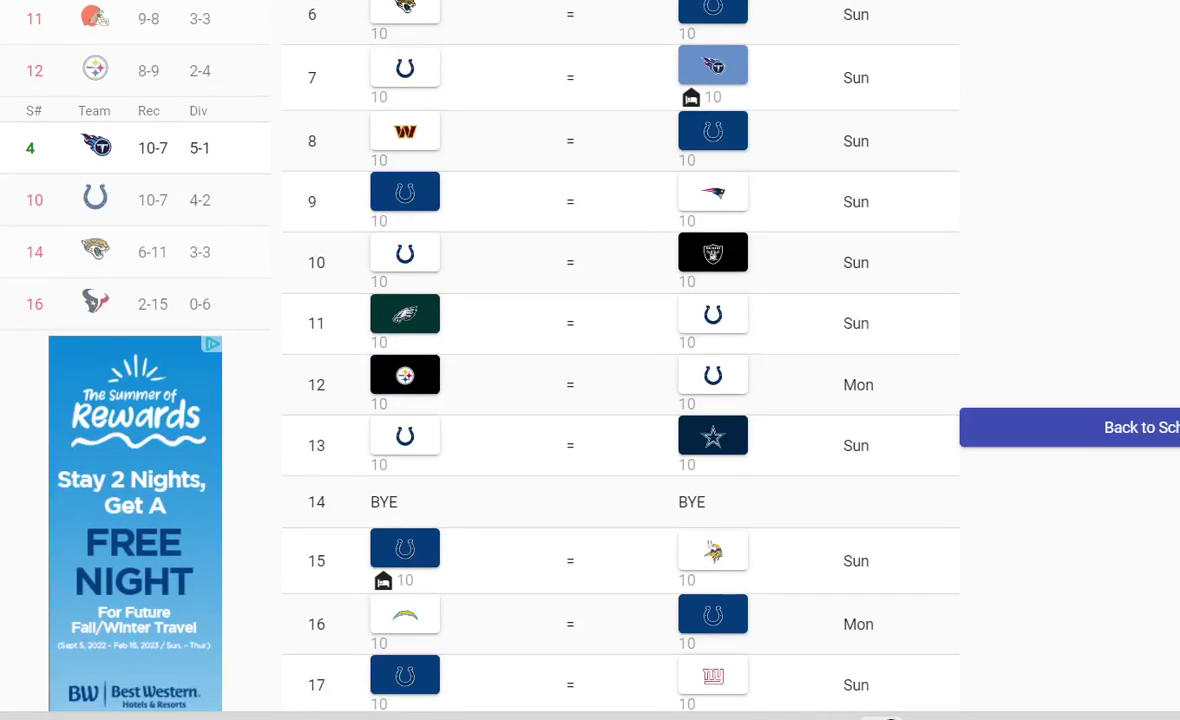
# Look over the Colts' mid- and late-season picks once more against the AFC South standings
pyautogui.scroll(-2, 590, 360)
pyautogui.scroll(4, 590, 360)
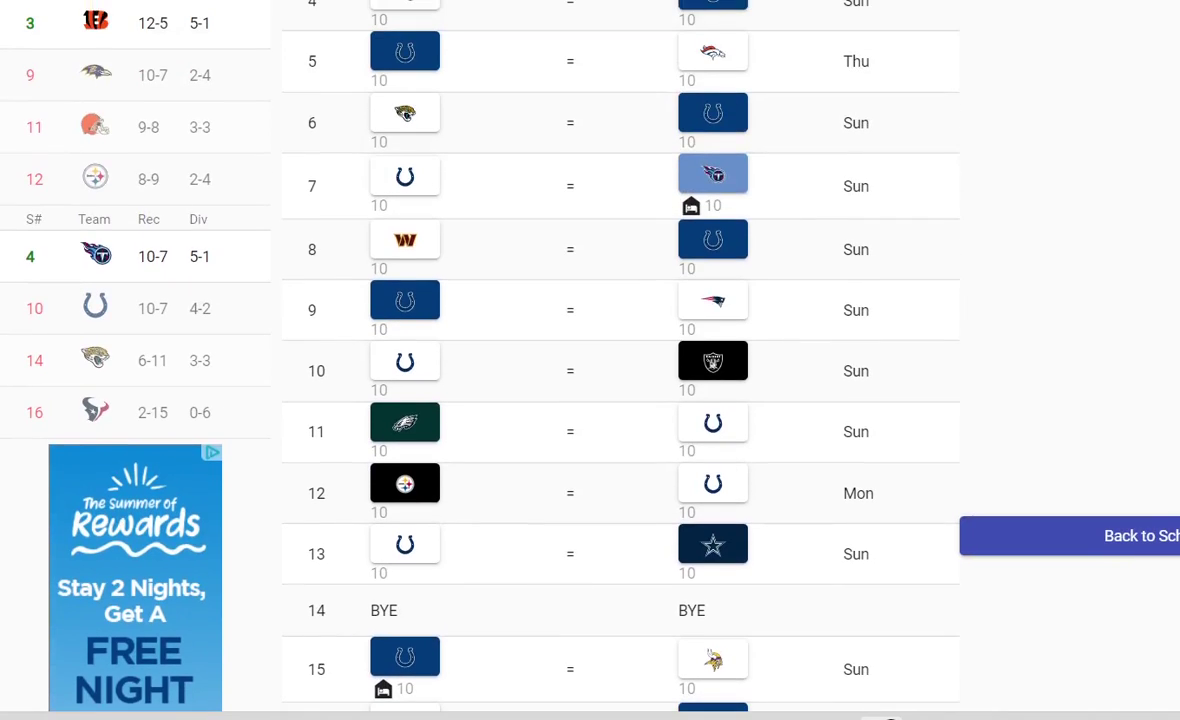
pyautogui.scroll(-2, 590, 360)
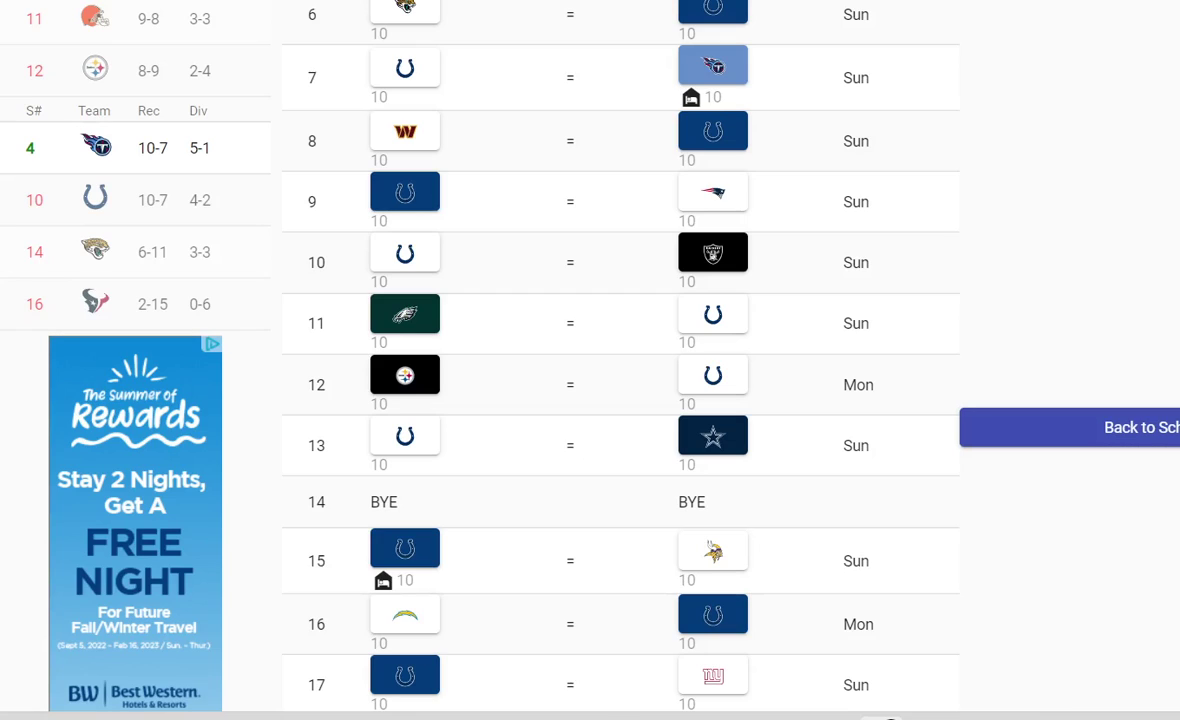
pyautogui.scroll(-2, 590, 360)
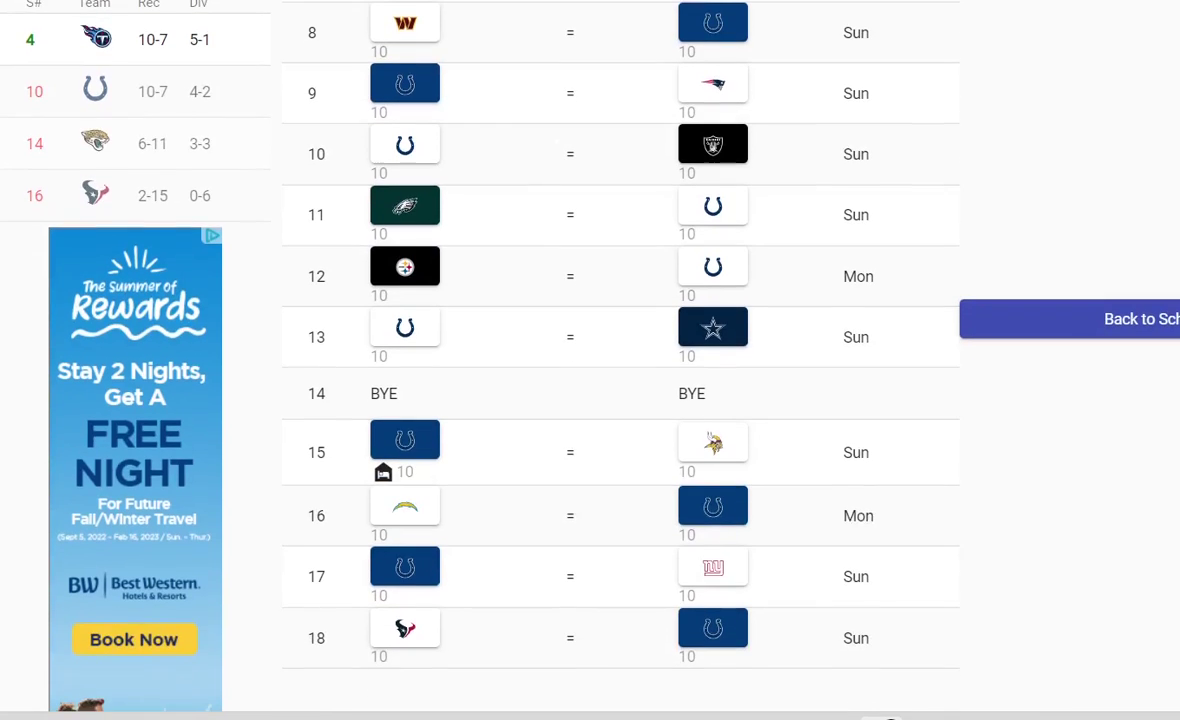
pyautogui.scroll(-2, 590, 360)
pyautogui.scroll(2, 590, 360)
pyautogui.scroll(2, 590, 360)
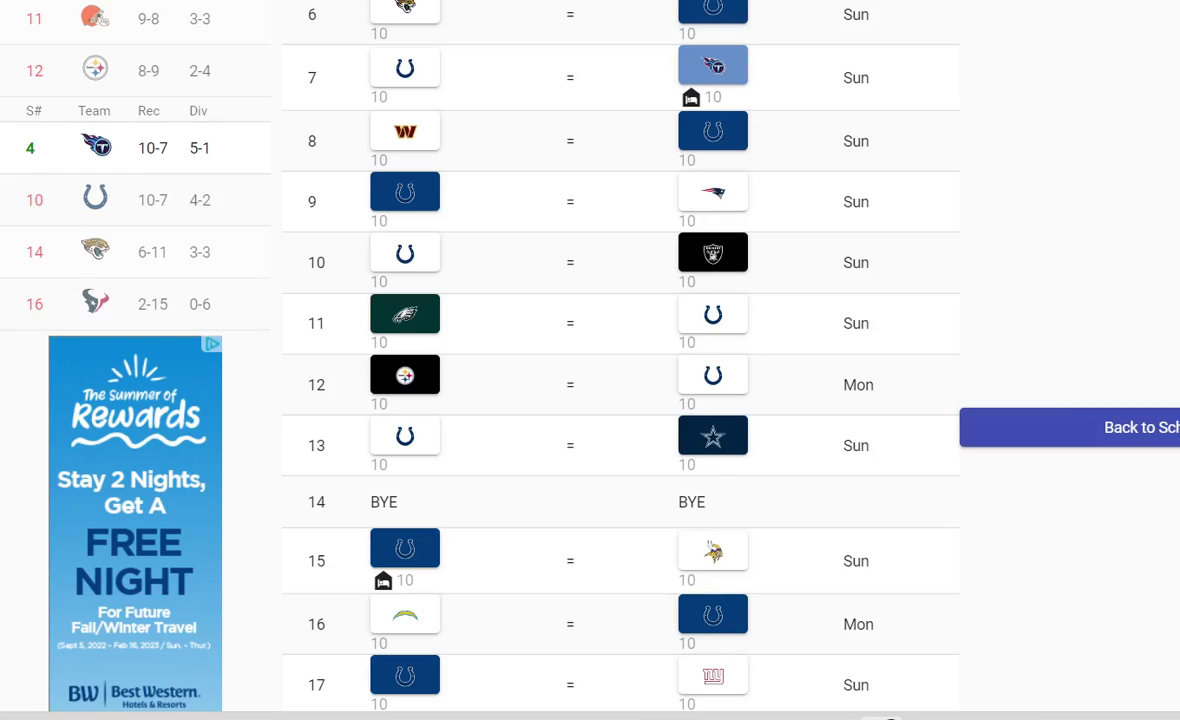
pyautogui.scroll(6, 590, 360)
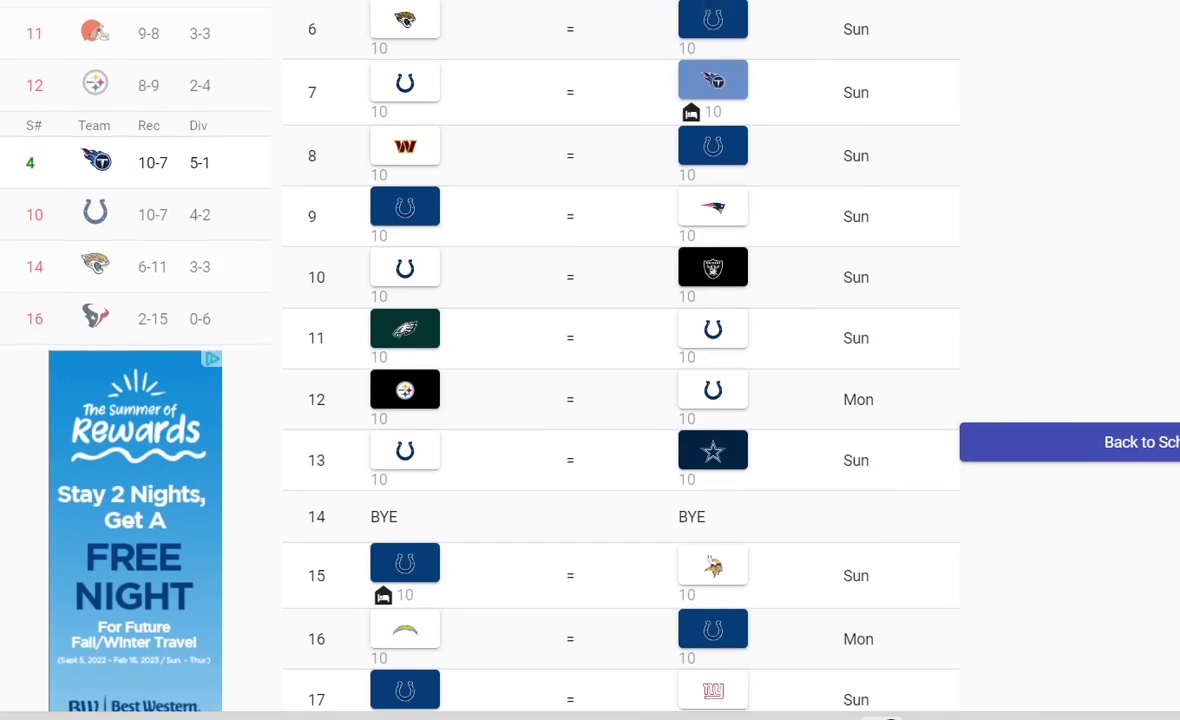
# Review the Colts' picks from week 1 to week 18 against their record breakdown and the division standings
pyautogui.scroll(-1, 590, 360)
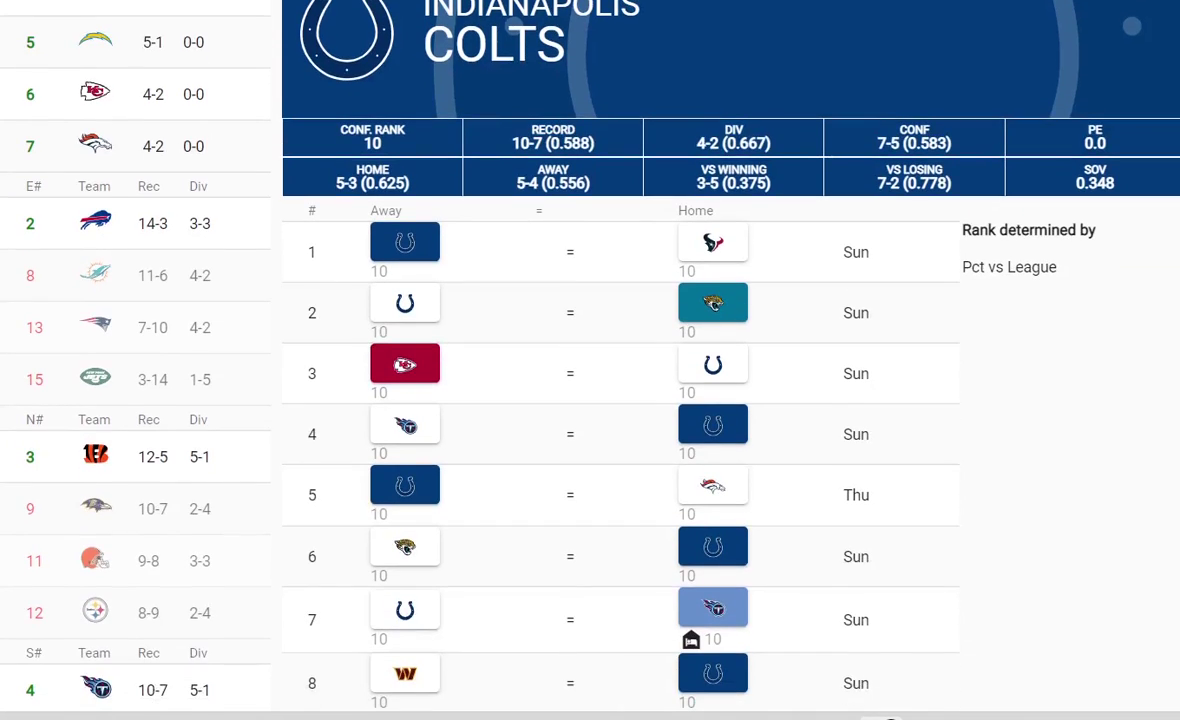
pyautogui.scroll(-1, 590, 360)
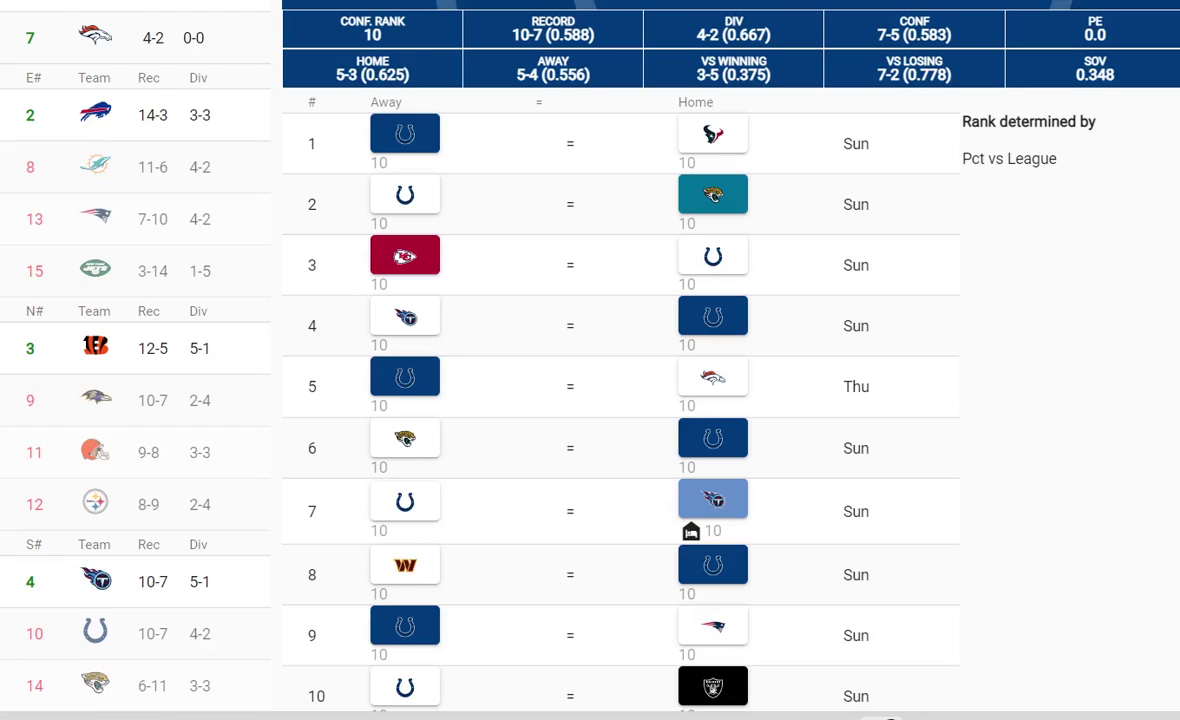
pyautogui.scroll(-4, 590, 360)
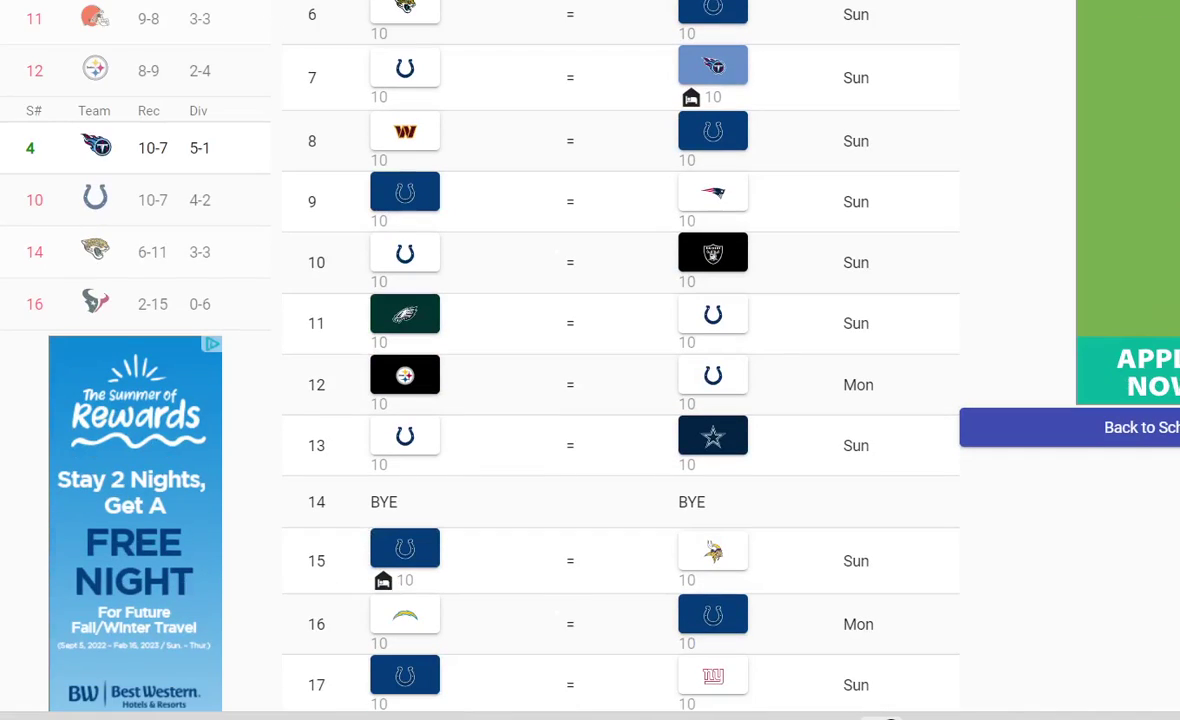
pyautogui.scroll(-2, 590, 360)
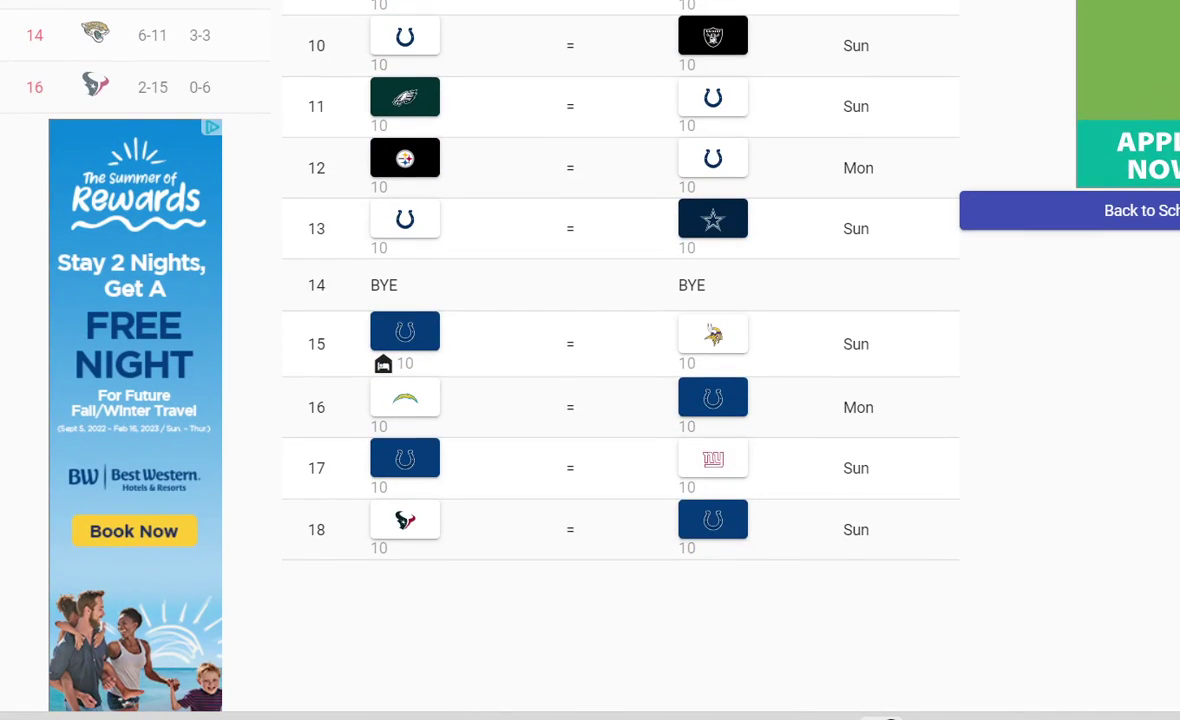
pyautogui.scroll(4, 590, 360)
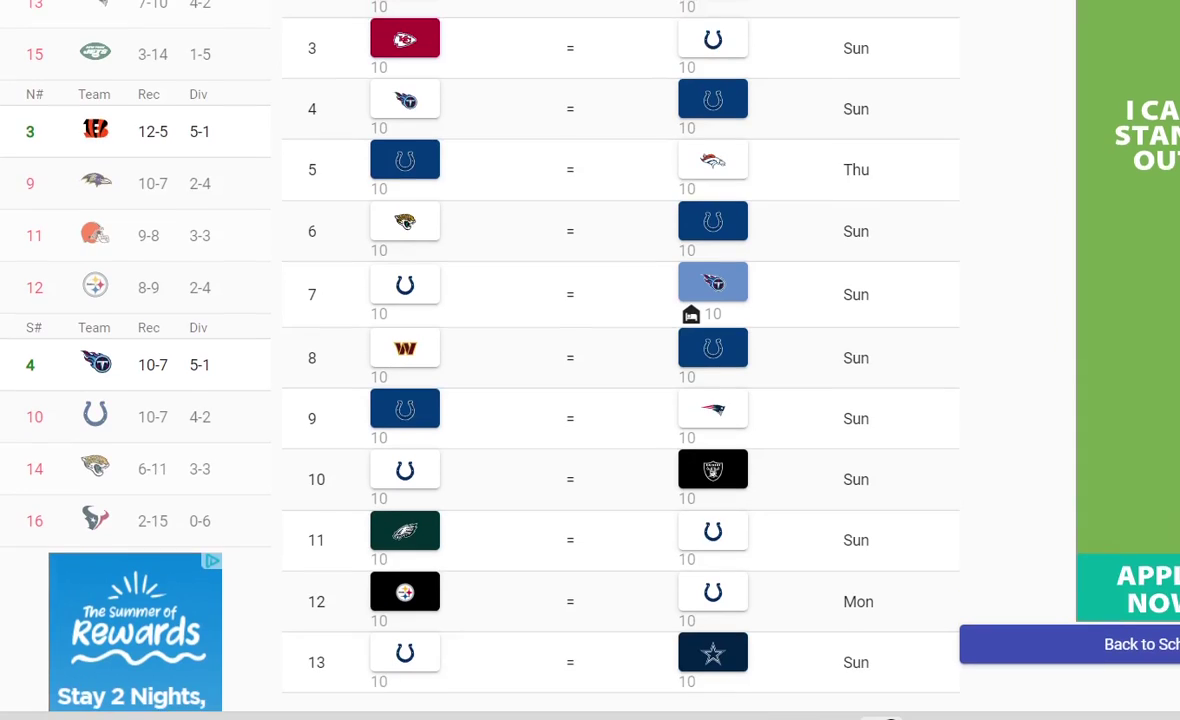
pyautogui.scroll(1, 590, 360)
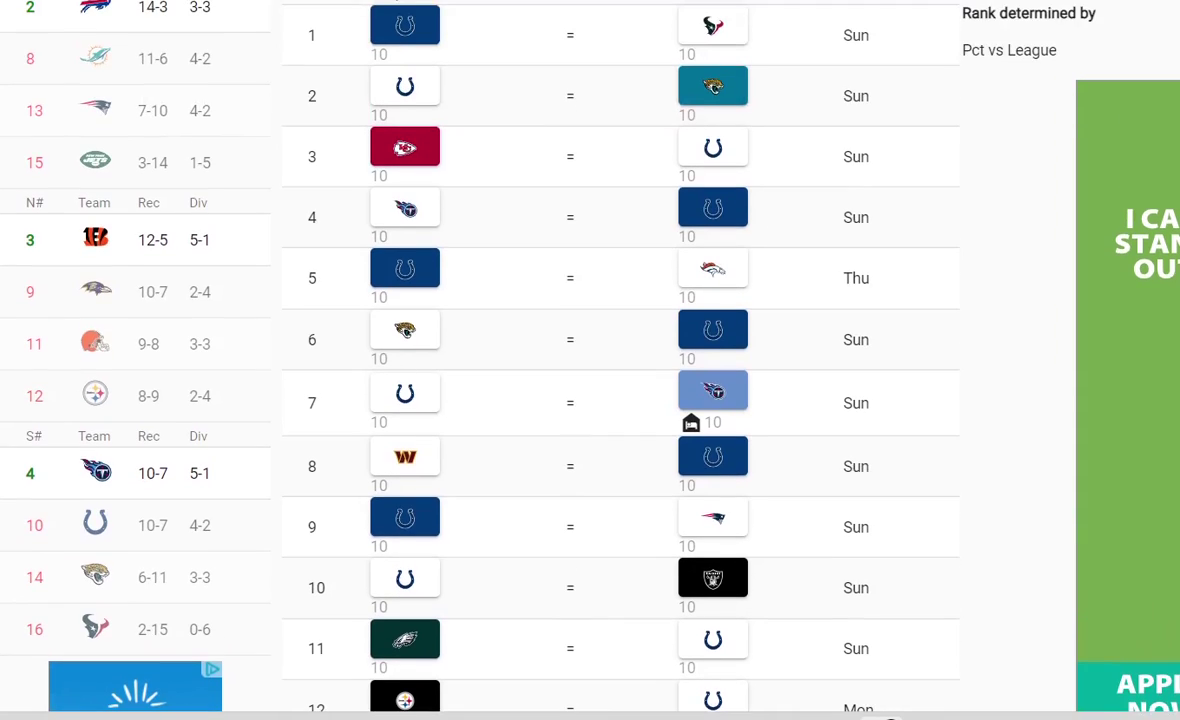
pyautogui.scroll(-2, 590, 360)
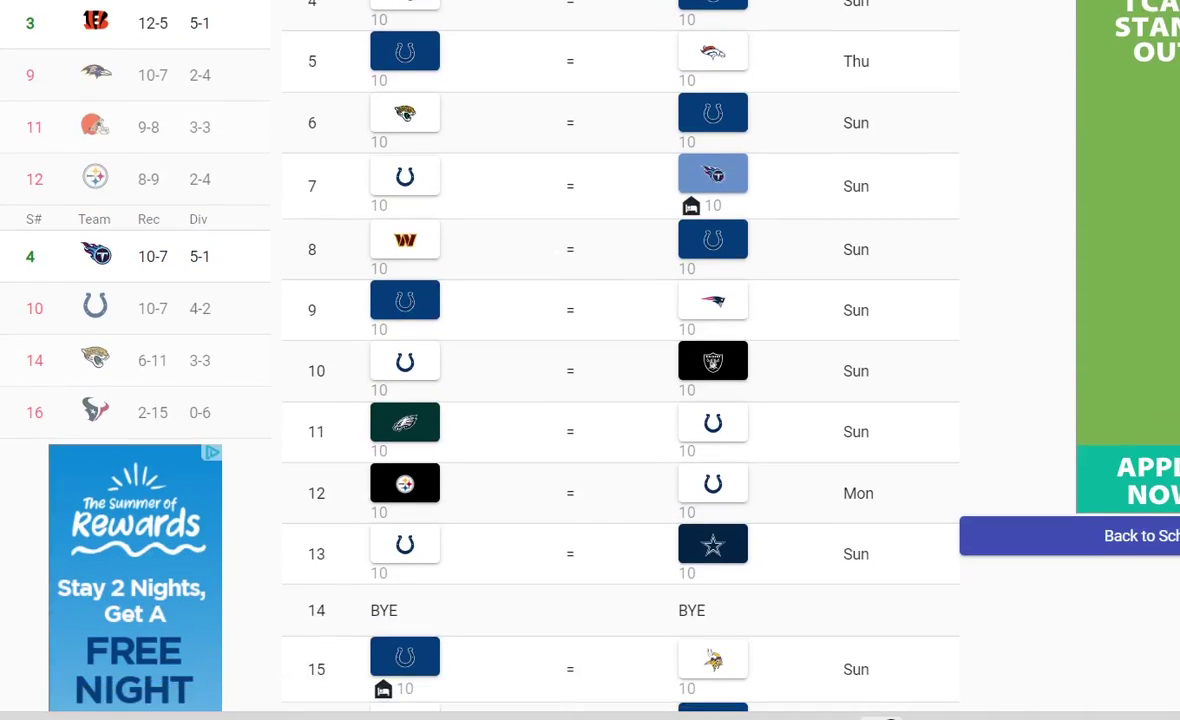
pyautogui.scroll(4, 590, 360)
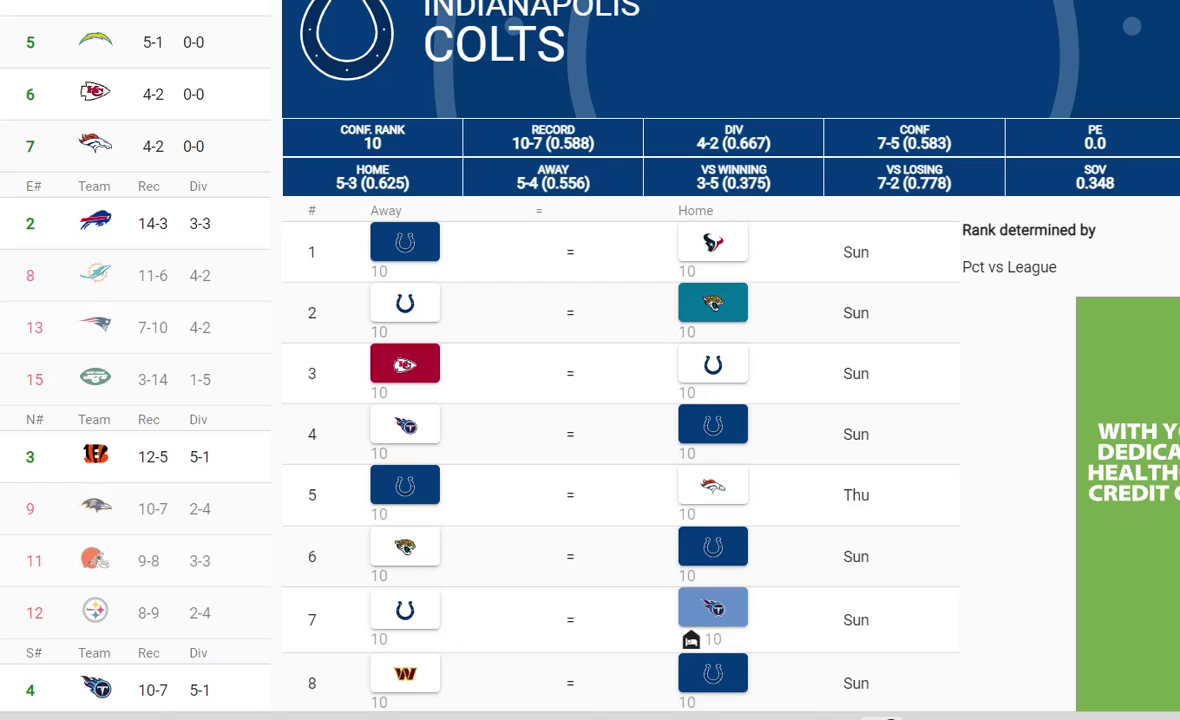
pyautogui.scroll(-1, 544, 360)
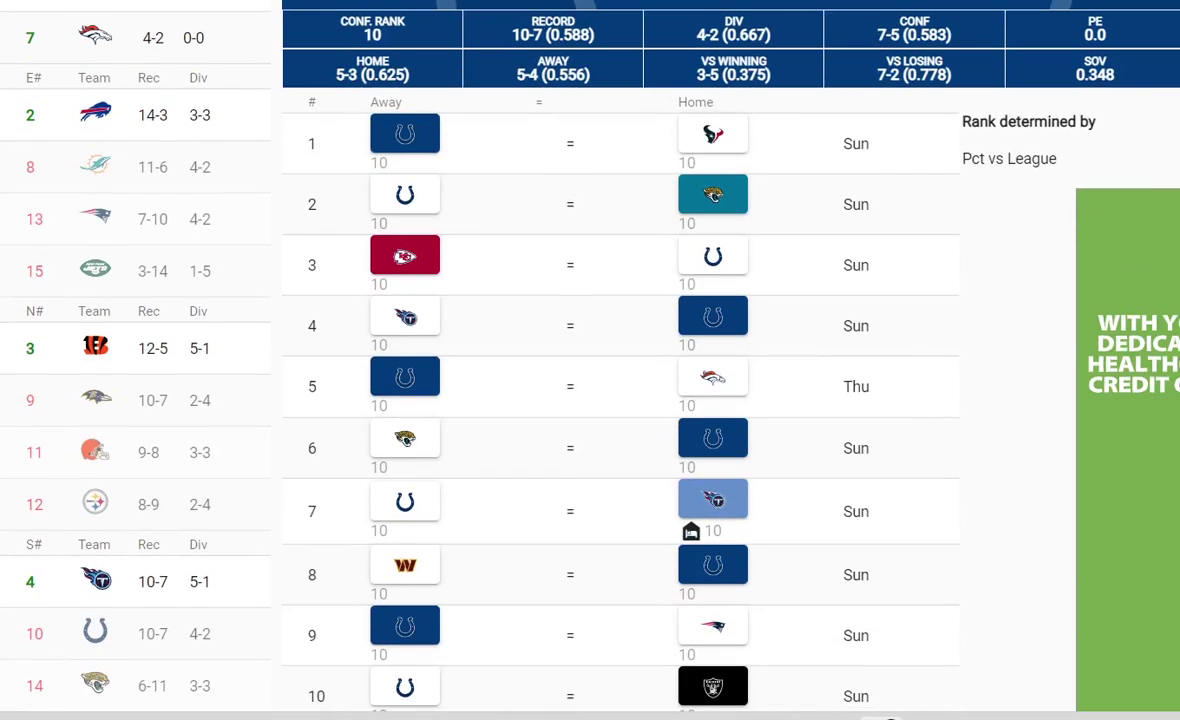
pyautogui.scroll(-1, 544, 360)
pyautogui.scroll(-3, 544, 360)
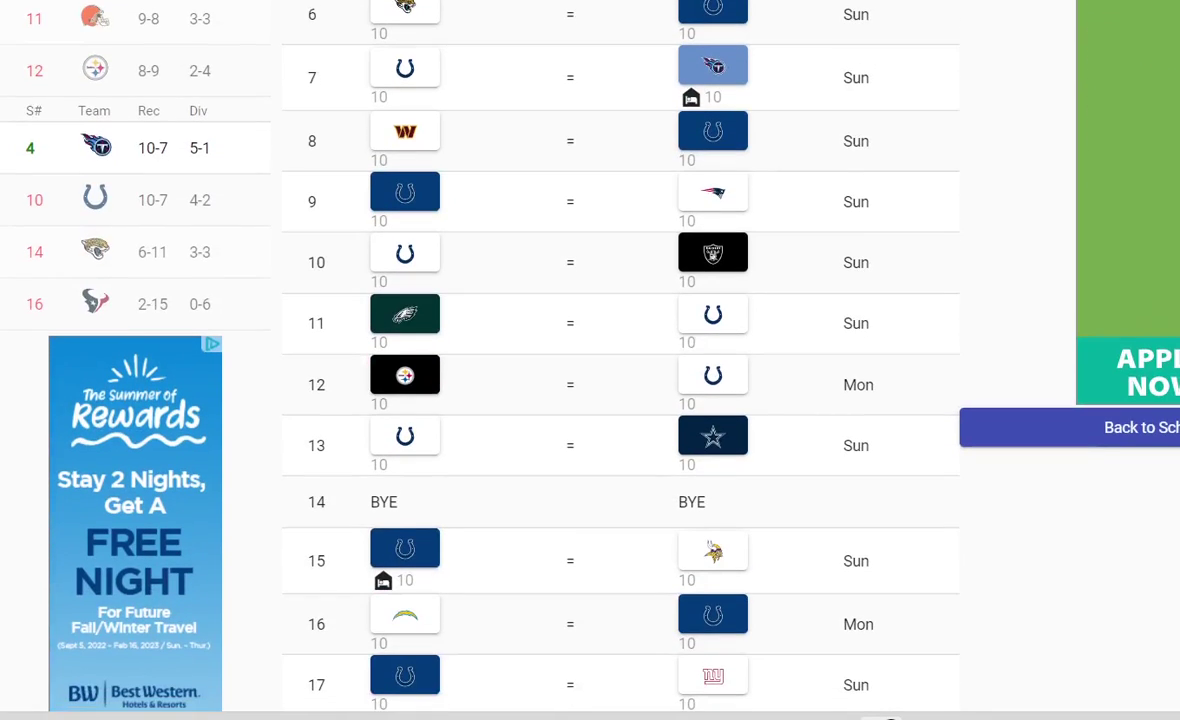
pyautogui.scroll(-2, 544, 360)
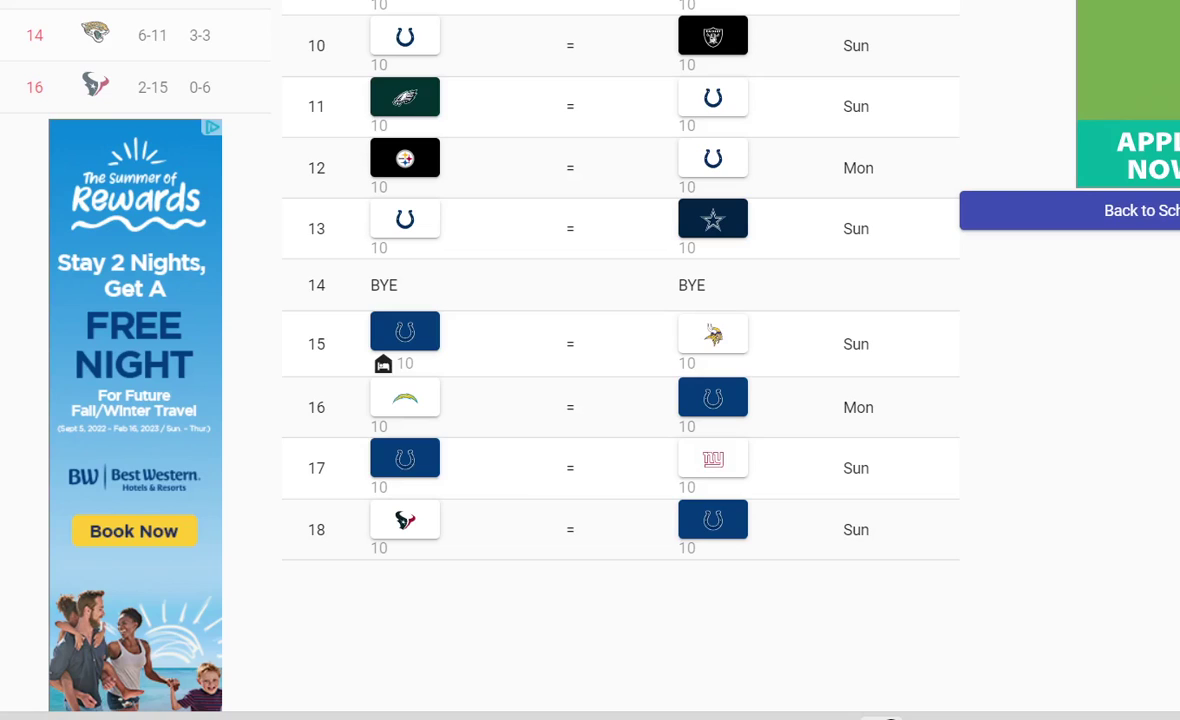
pyautogui.scroll(5, 620, 360)
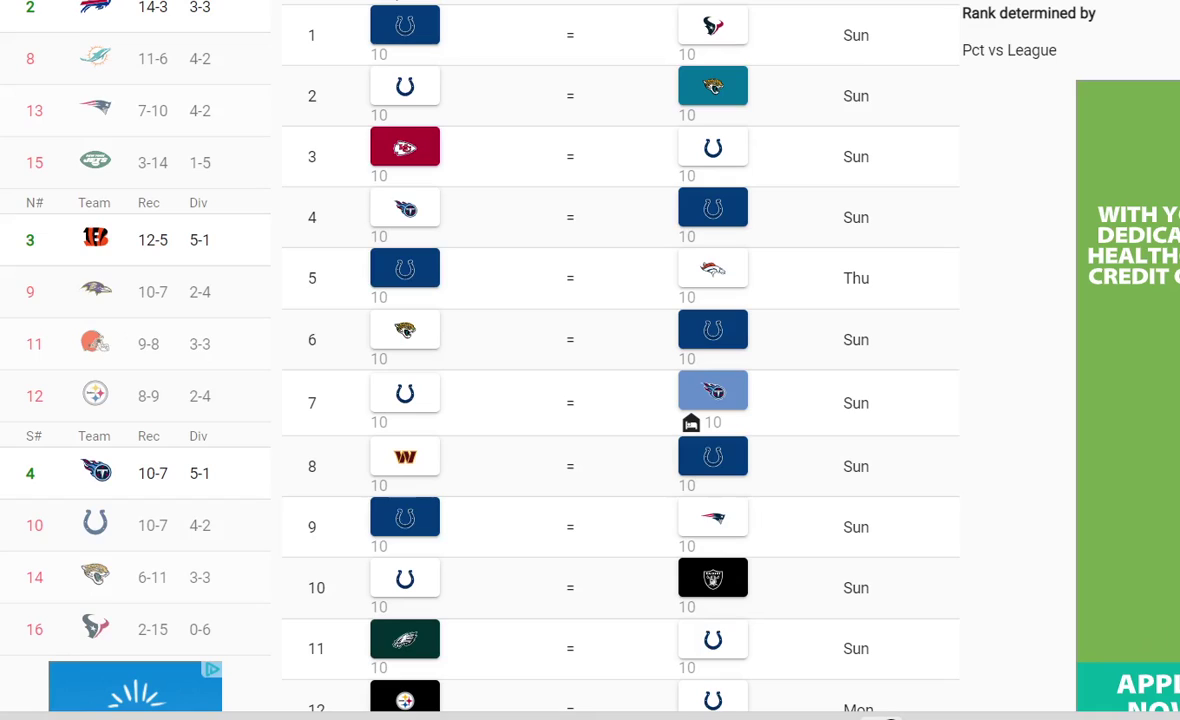
pyautogui.scroll(-1, 620, 360)
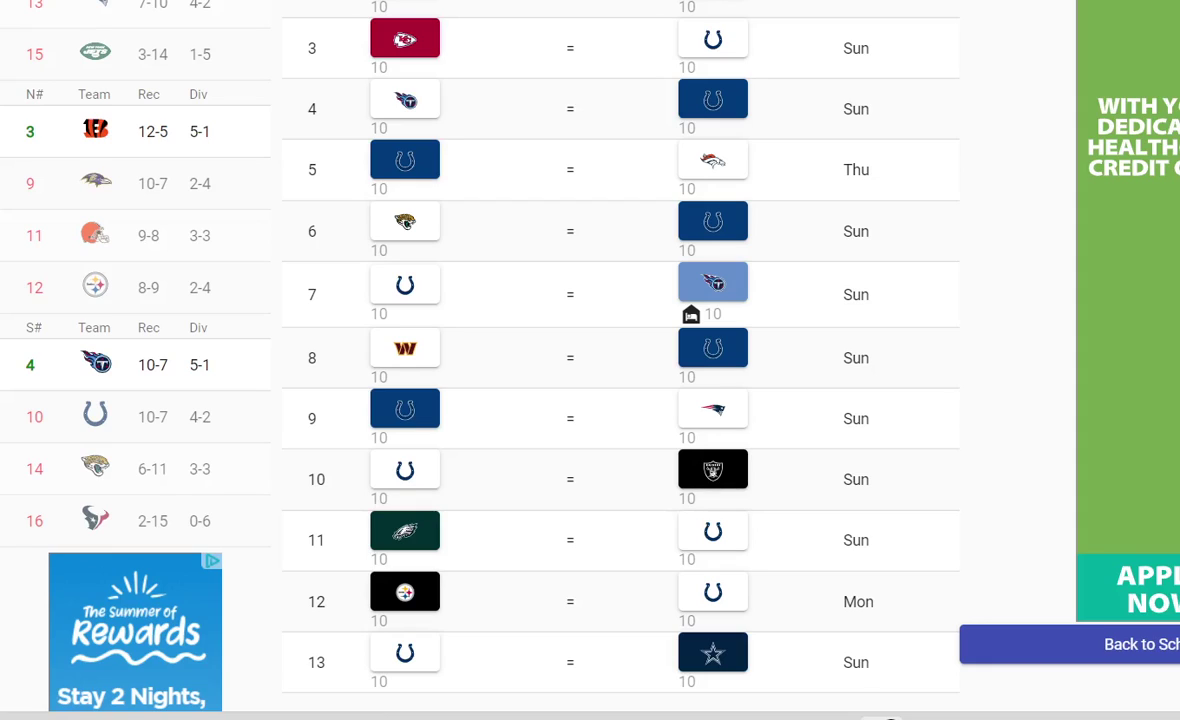
# Open the Titans' team schedule and look through their record breakdown and picks down to week 18
pyautogui.click(95, 364)
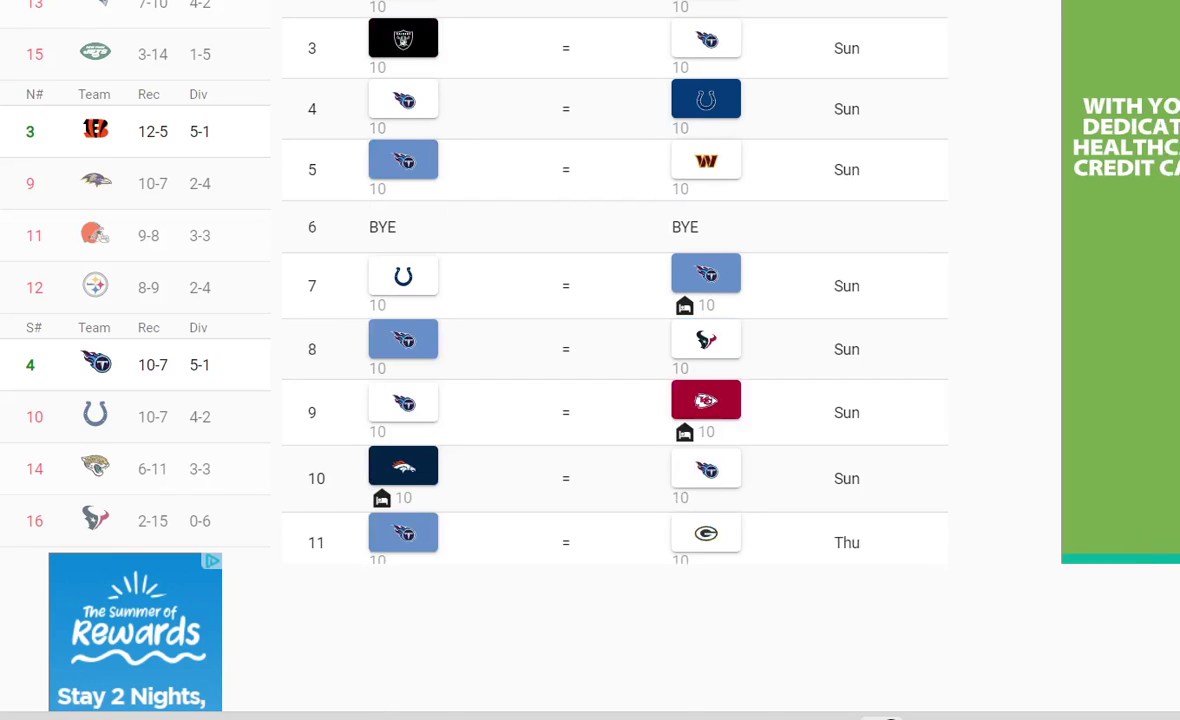
pyautogui.scroll(3, 620, 360)
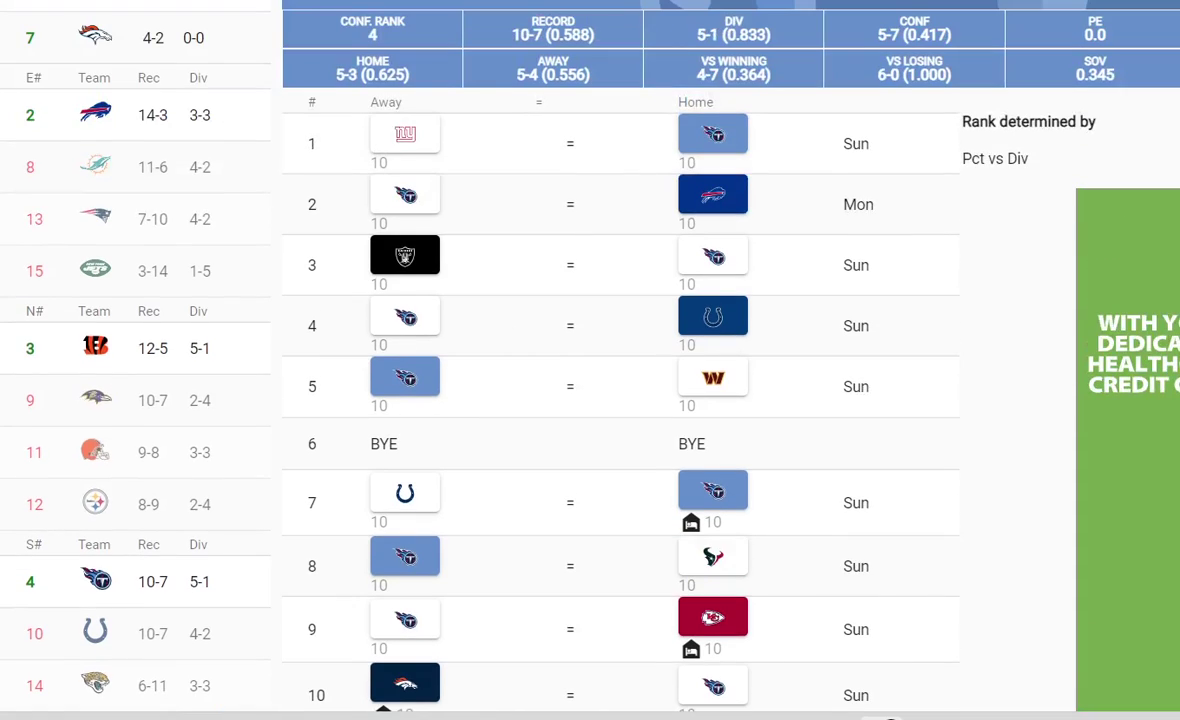
pyautogui.scroll(-5, 620, 360)
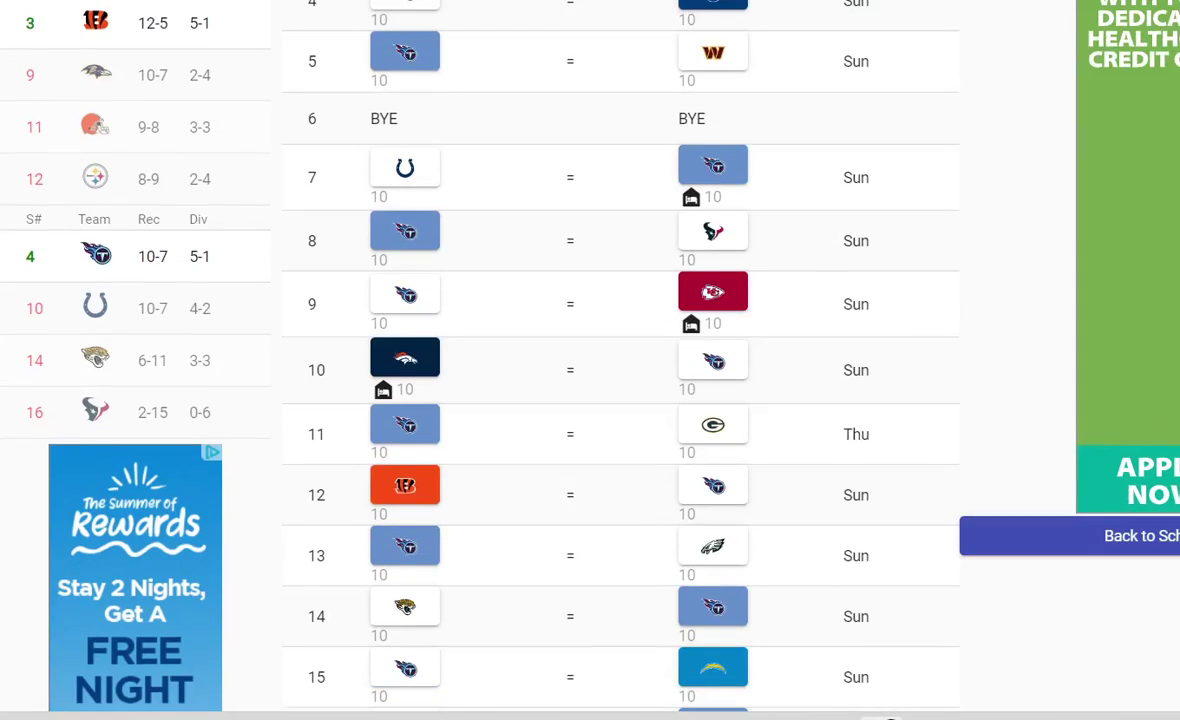
pyautogui.scroll(-1, 620, 360)
pyautogui.scroll(2, 620, 360)
pyautogui.scroll(-1, 620, 360)
pyautogui.scroll(-1, 620, 360)
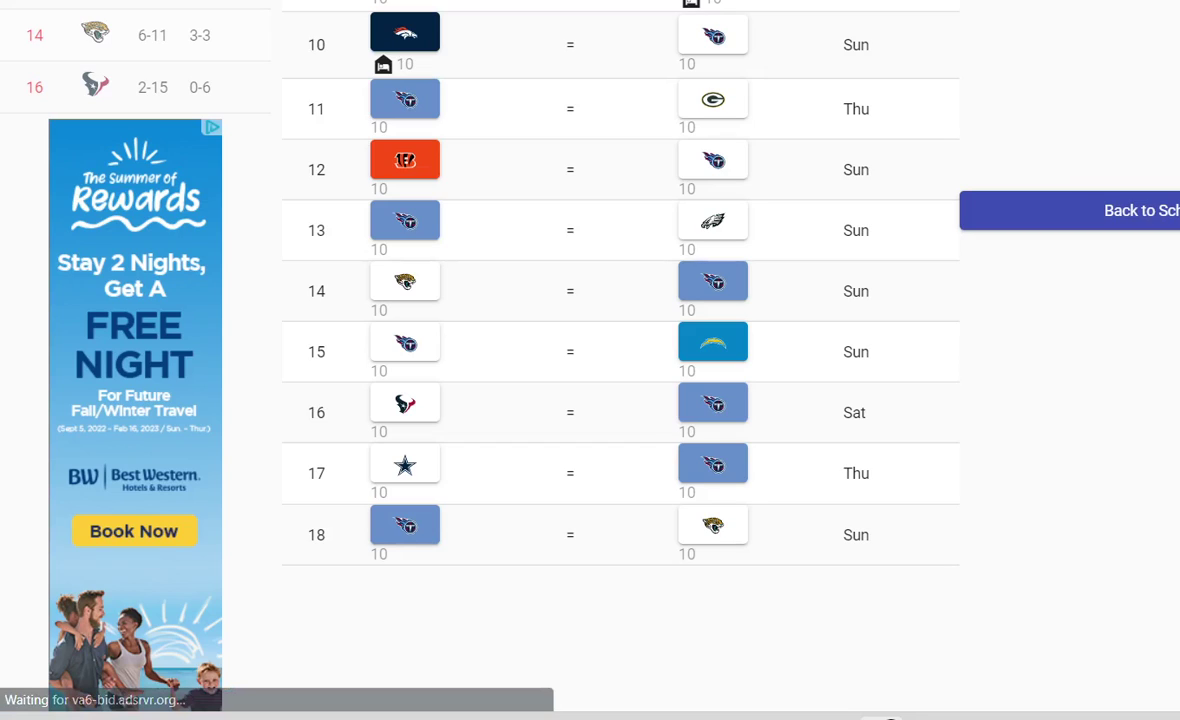
pyautogui.scroll(2, 620, 360)
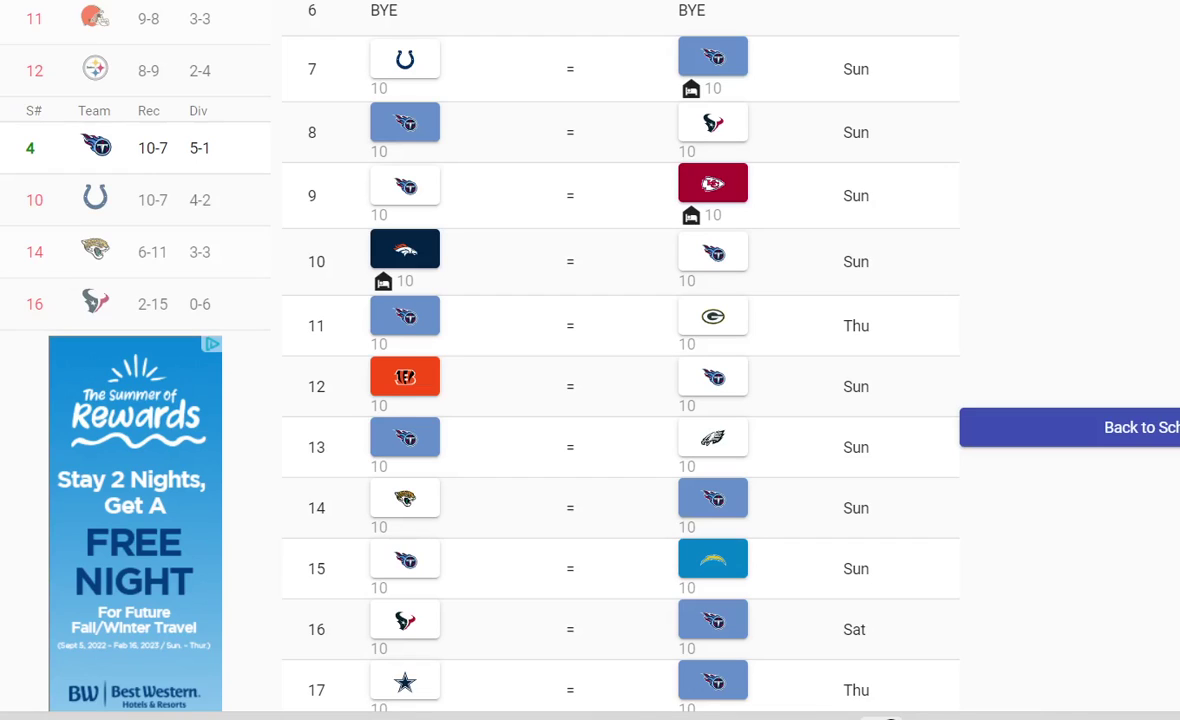
# Go through the Titans' season again week by week, examining their conference rank, tiebreaker basis and early-season games
pyautogui.scroll(6, 620, 360)
pyautogui.scroll(-2, 620, 360)
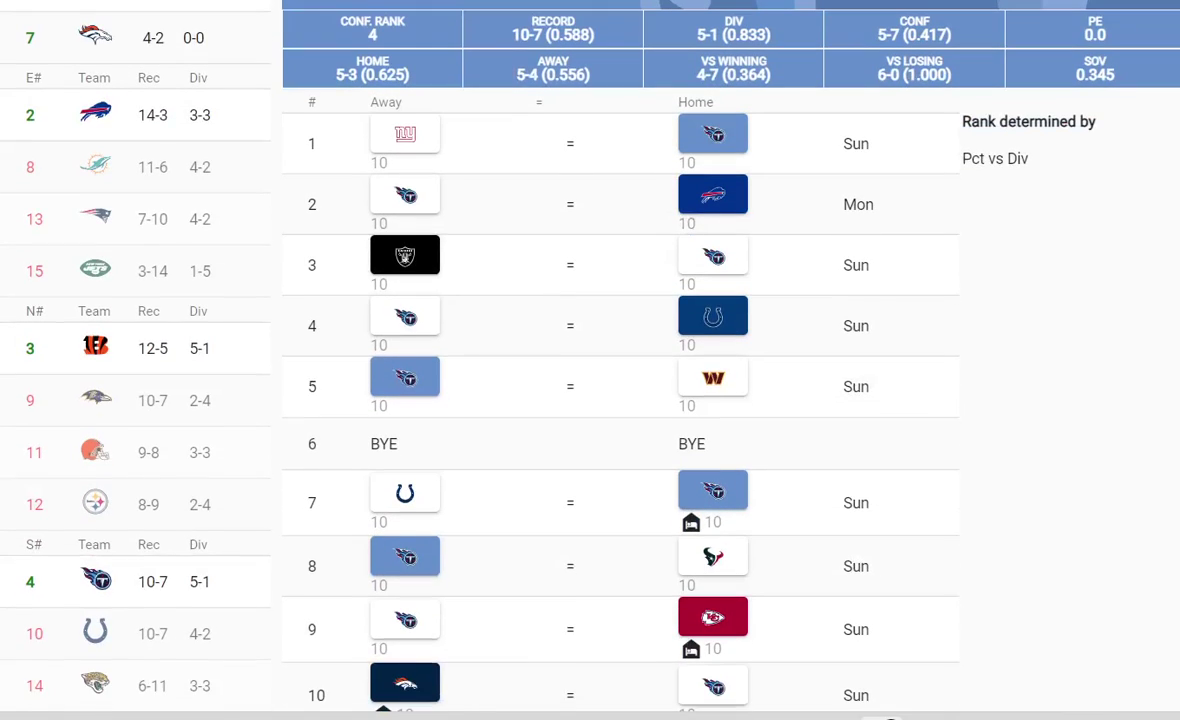
pyautogui.scroll(-1, 620, 360)
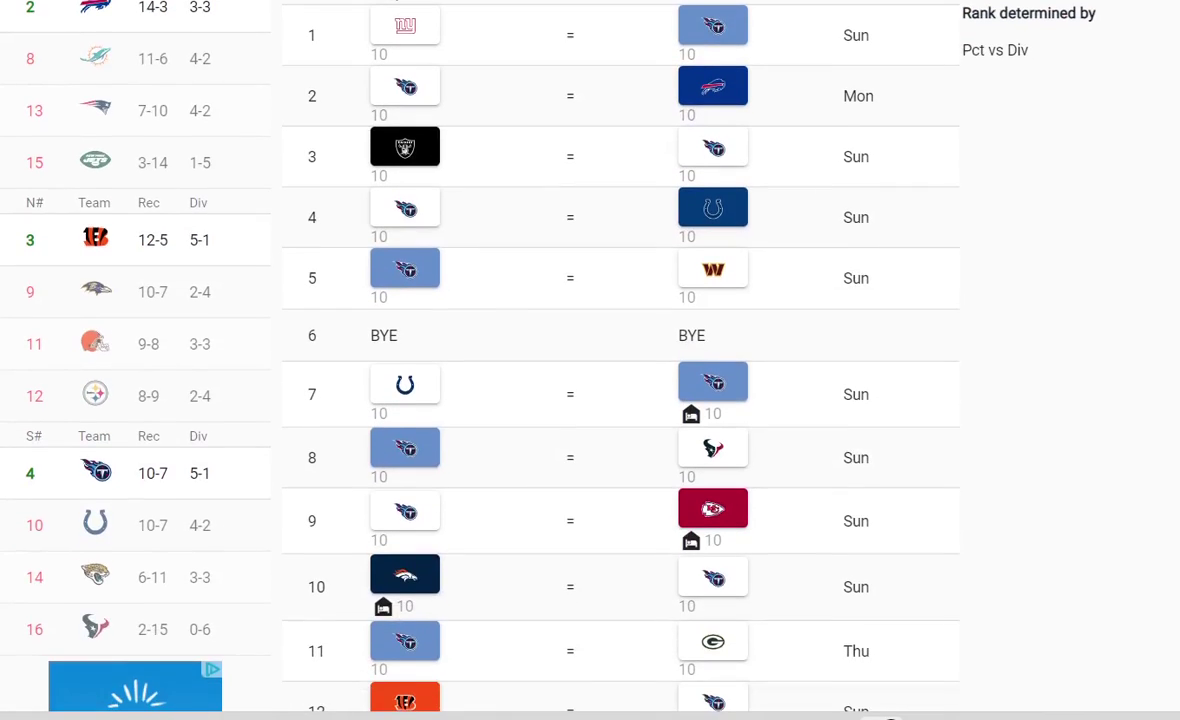
pyautogui.scroll(-1, 620, 360)
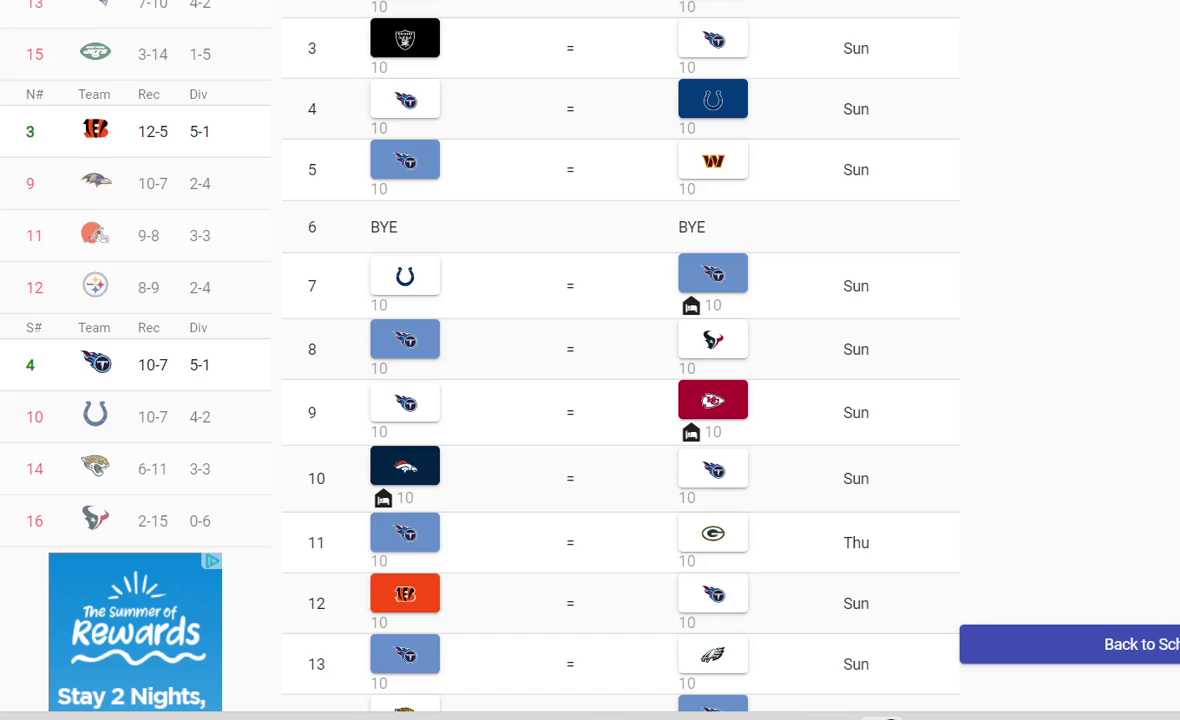
pyautogui.scroll(-2, 620, 360)
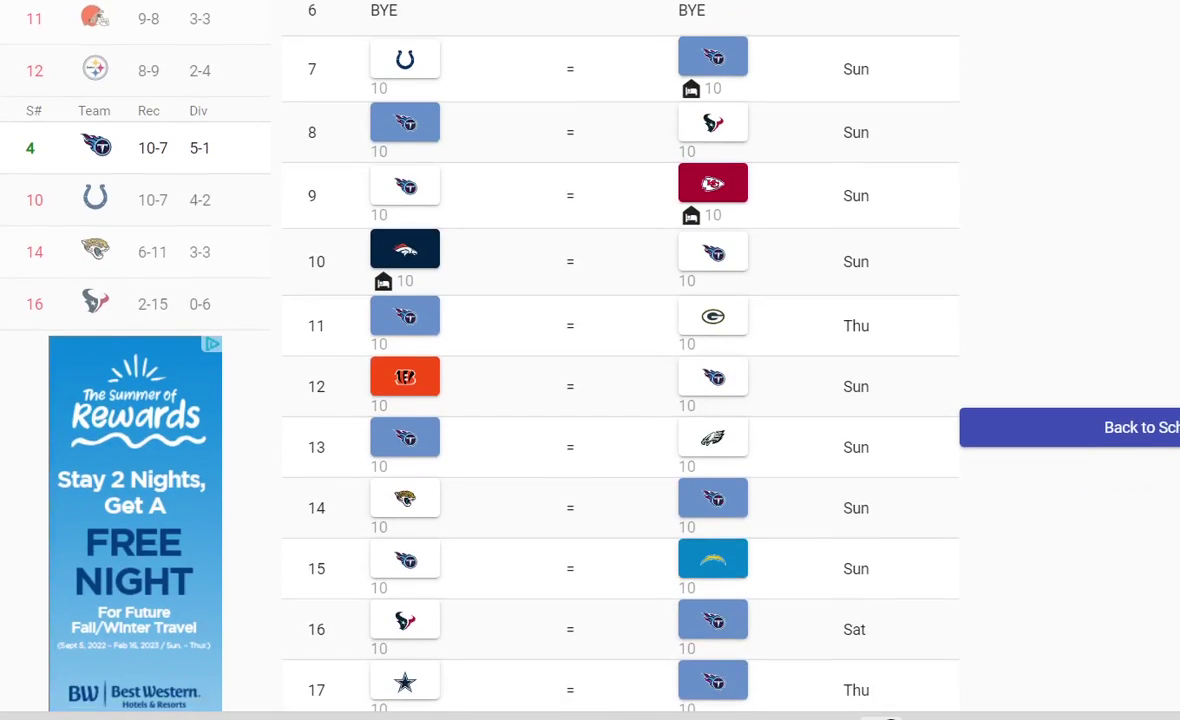
pyautogui.scroll(-1, 620, 360)
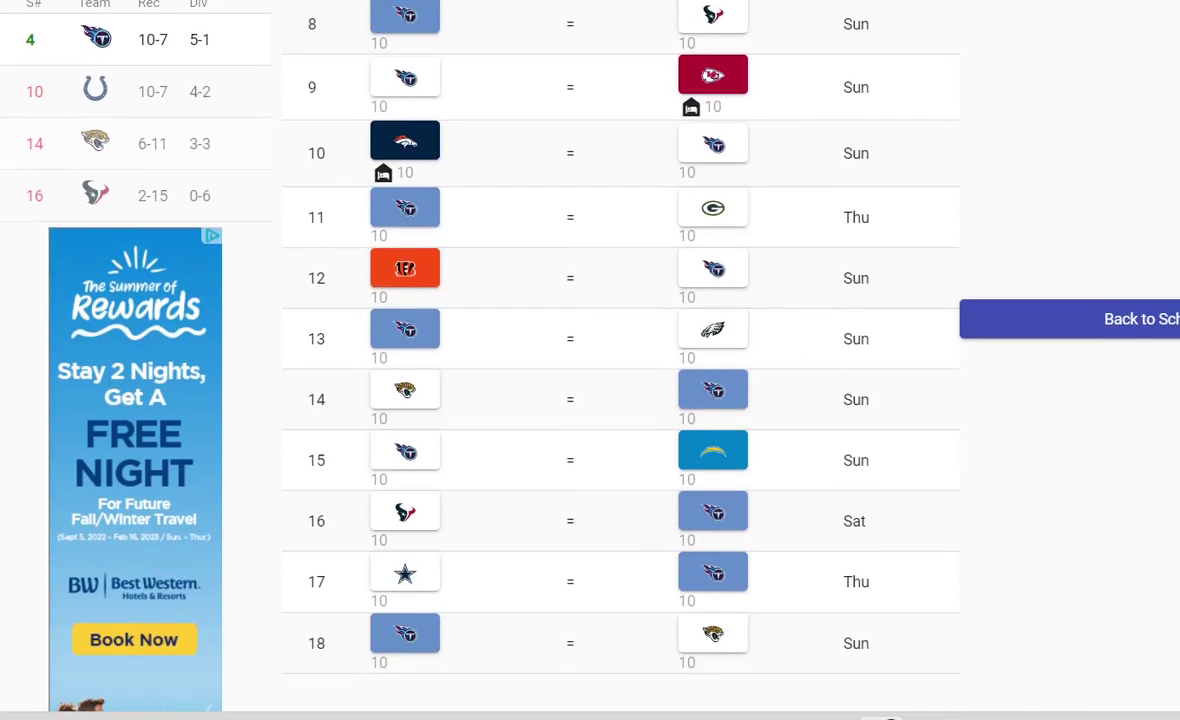
pyautogui.scroll(-1, 620, 360)
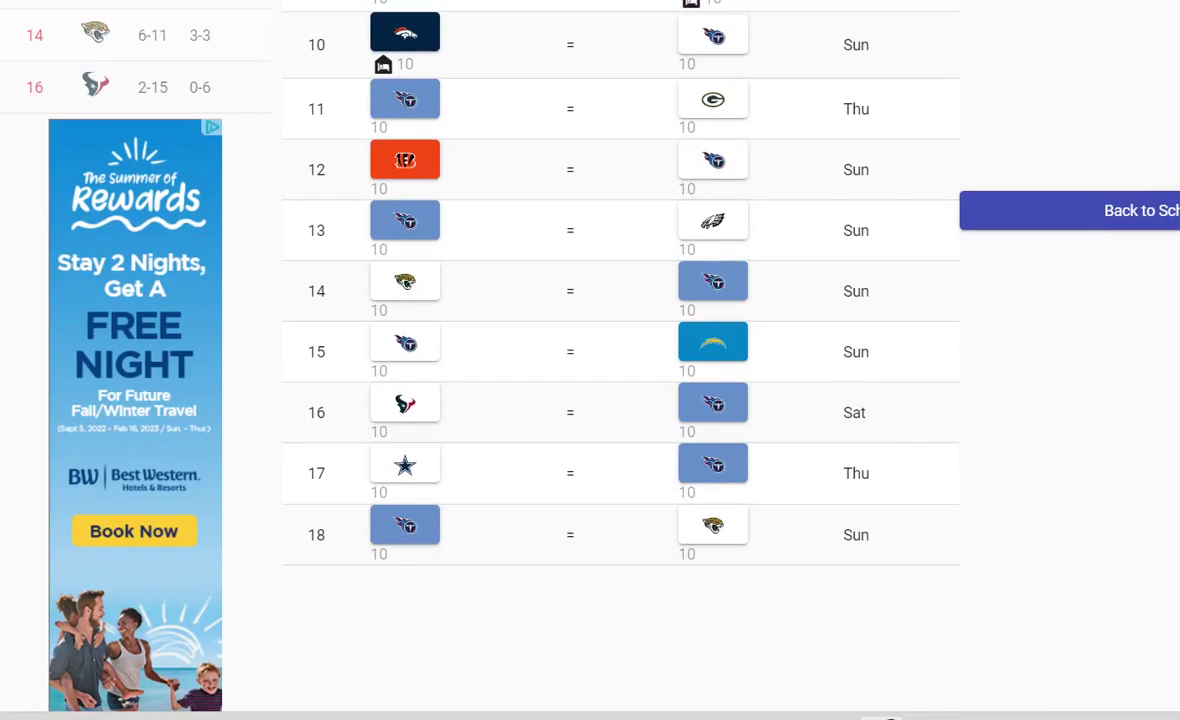
pyautogui.scroll(-1, 620, 360)
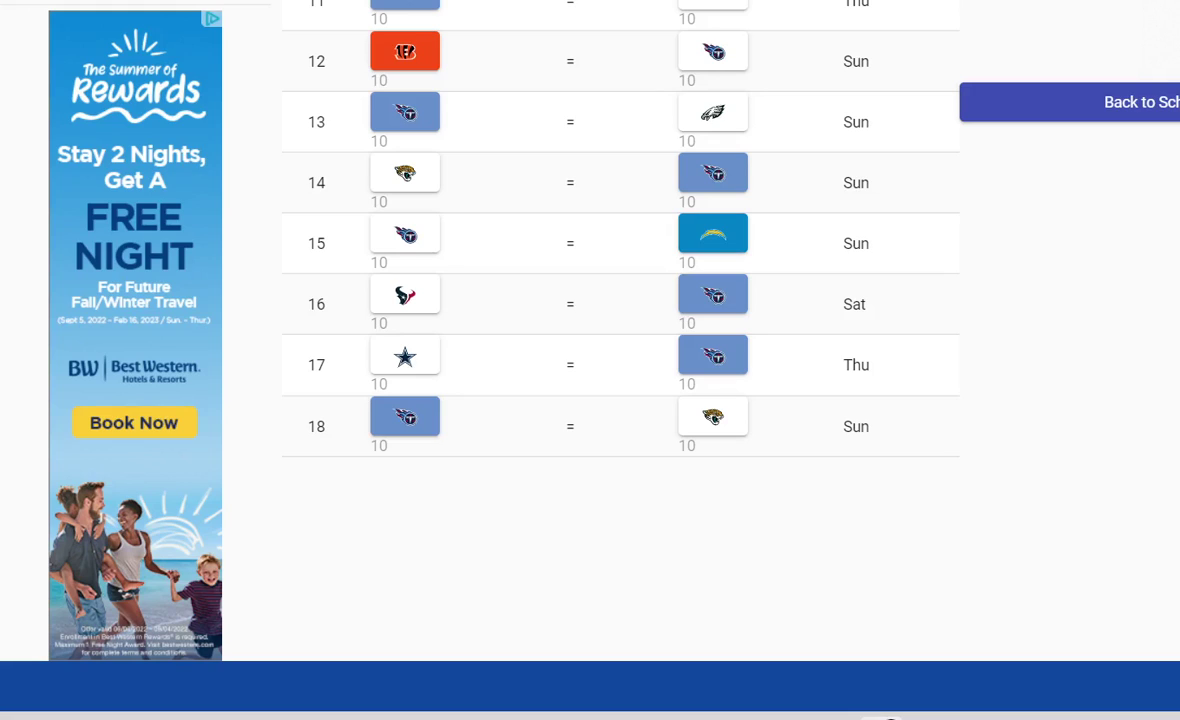
pyautogui.scroll(10, 620, 360)
pyautogui.scroll(-2, 620, 360)
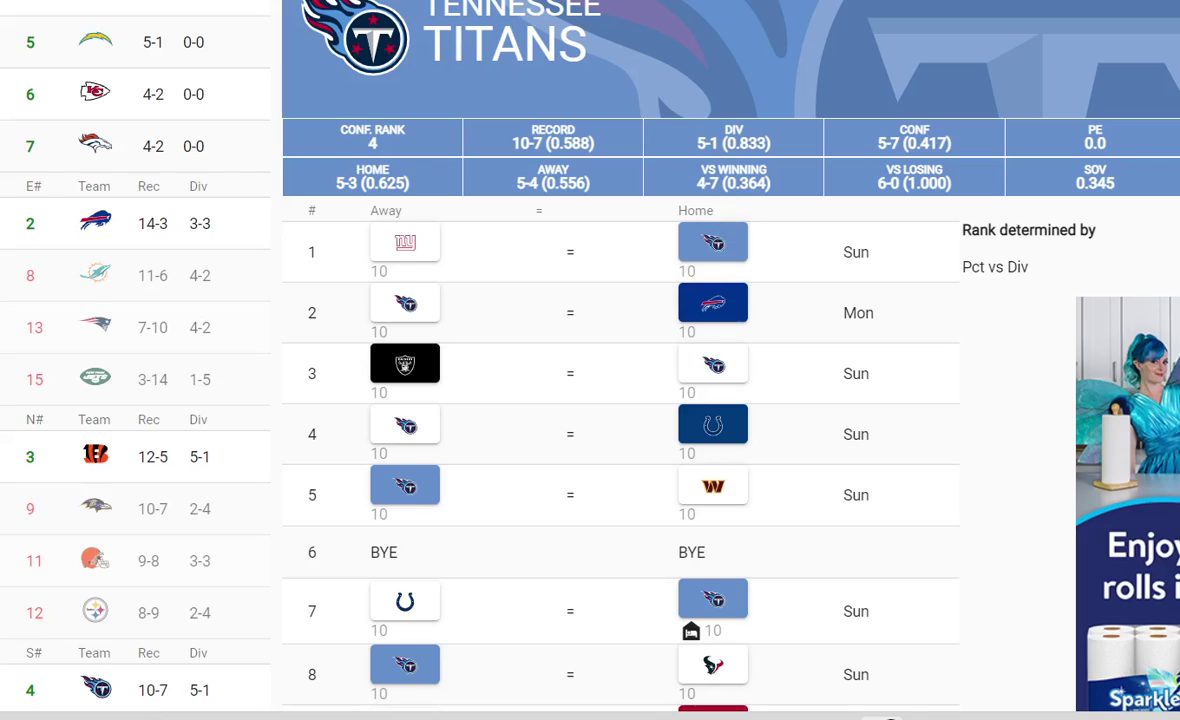
pyautogui.scroll(-1, 570, 279)
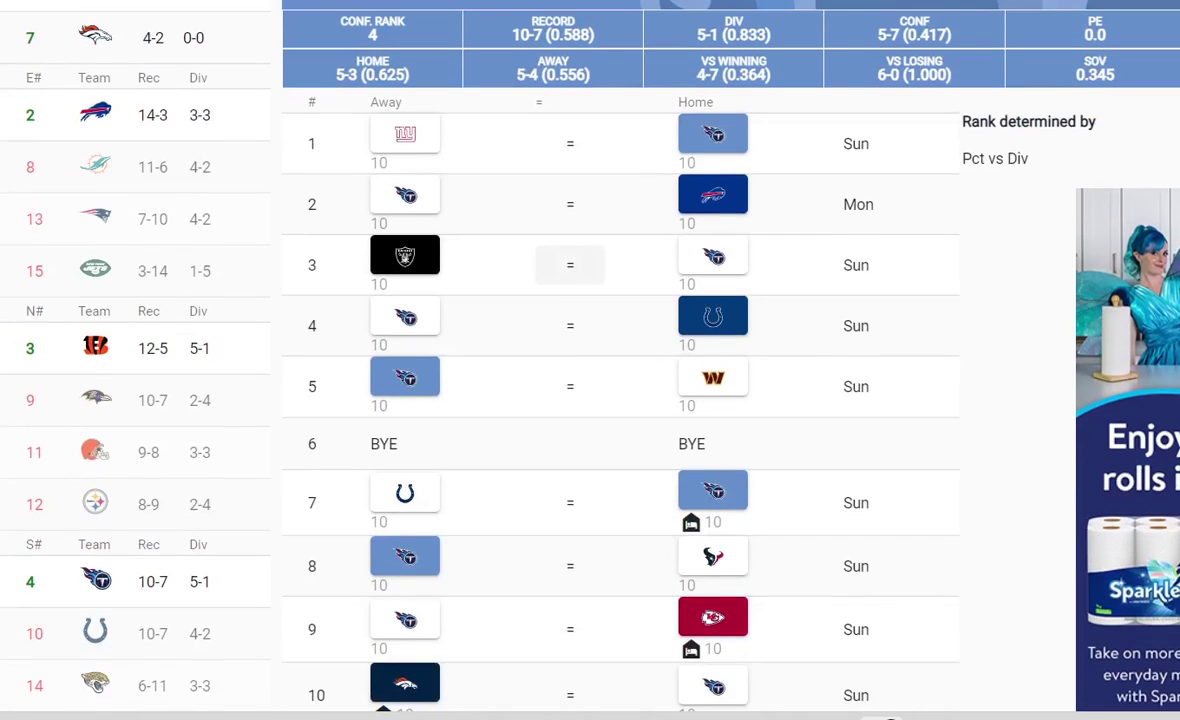
pyautogui.scroll(1, 570, 279)
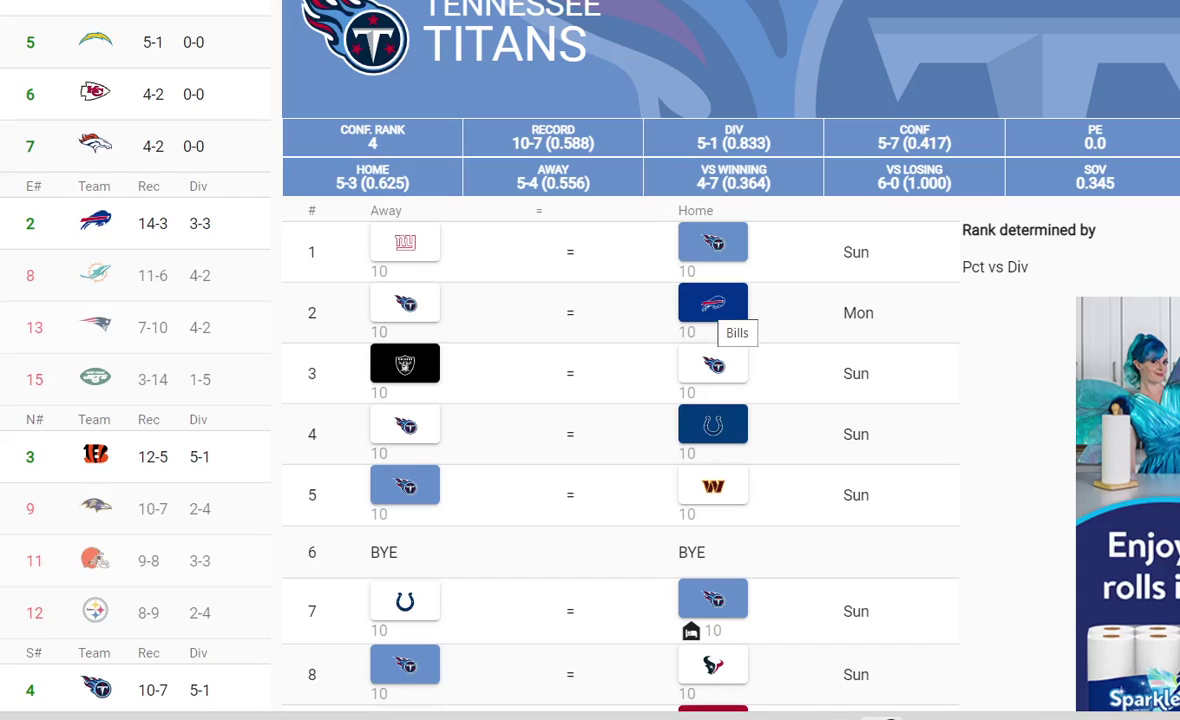
# On the Colts' schedule, try the Colts as week 2 winners over the Jaguars, and switch the pick back to the Jaguars
pyautogui.scroll(-1, 712, 305)
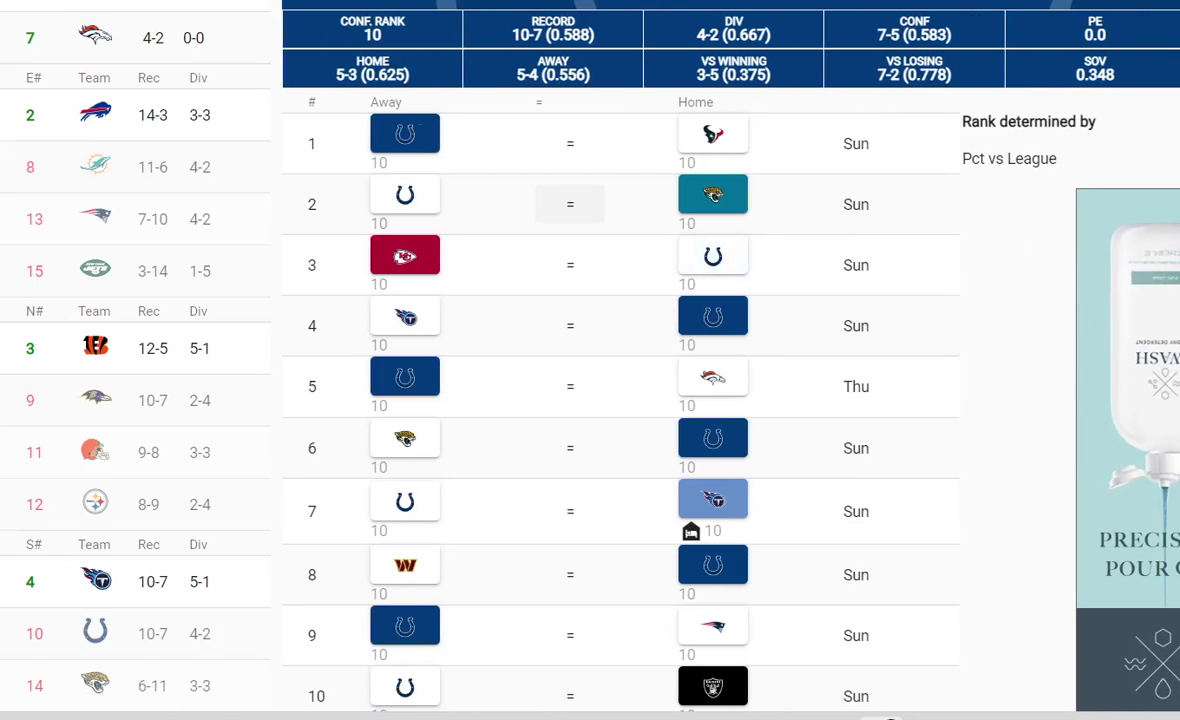
pyautogui.click(405, 194)
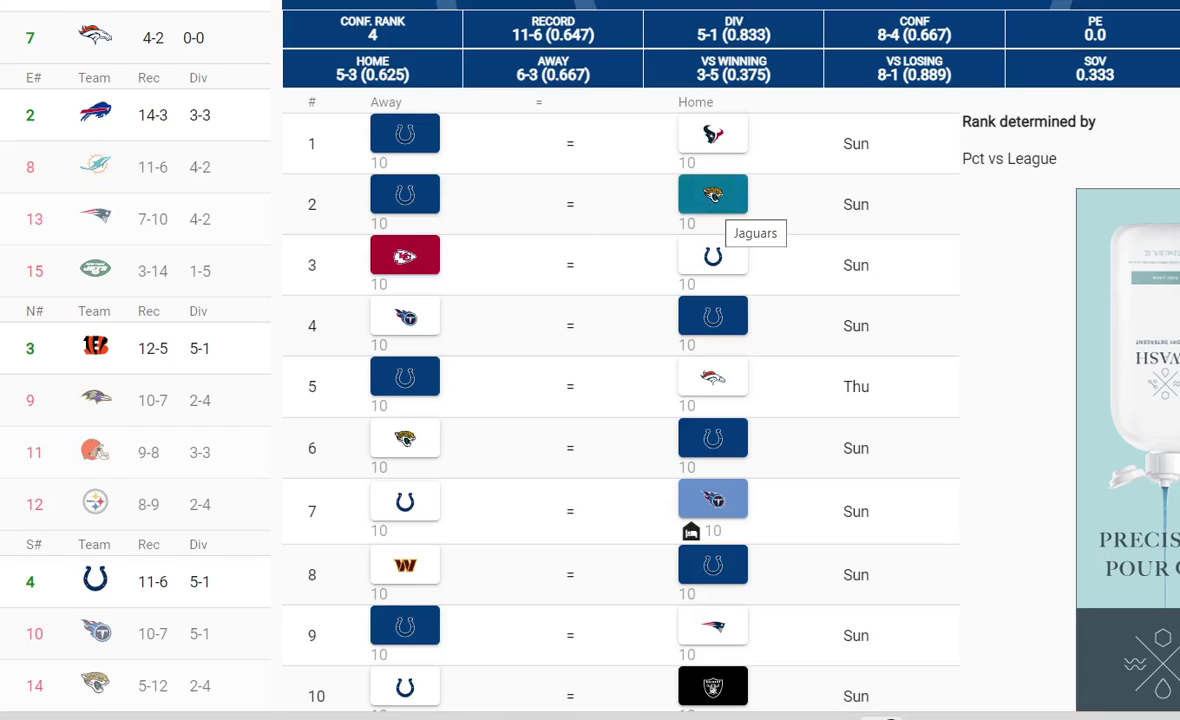
pyautogui.click(712, 197)
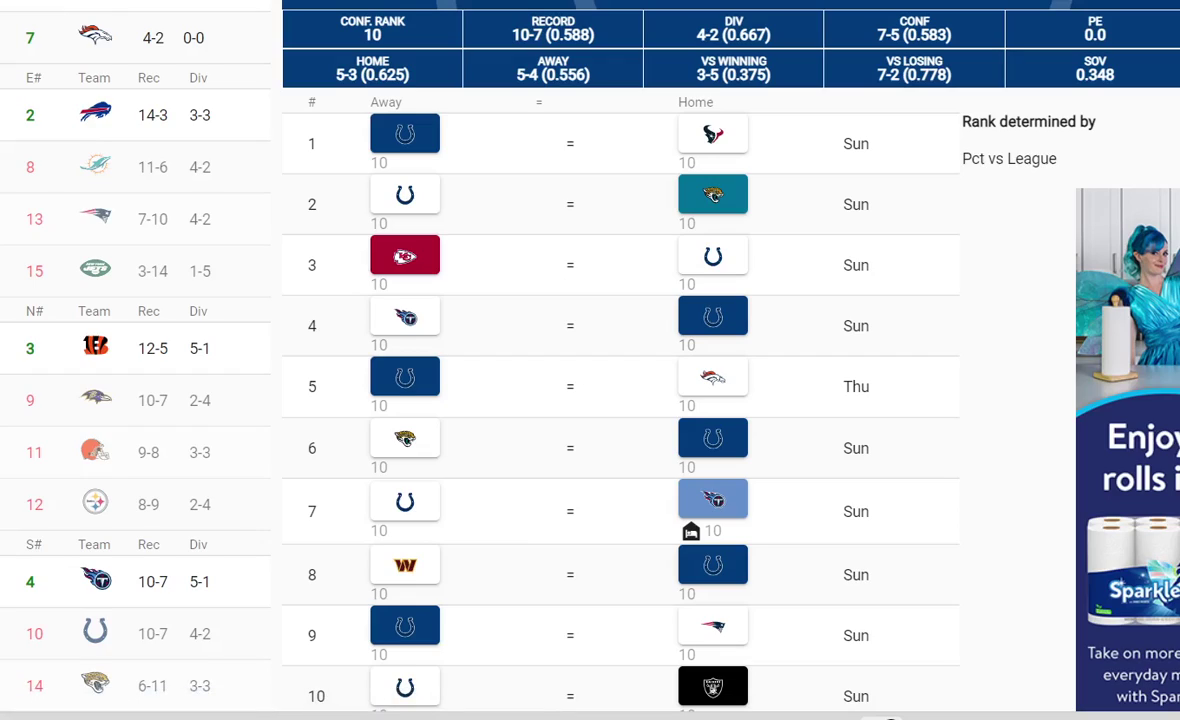
# Pick the Colts to beat the Jaguars in week 2 and check the Colts' record summary
pyautogui.click(404, 194)
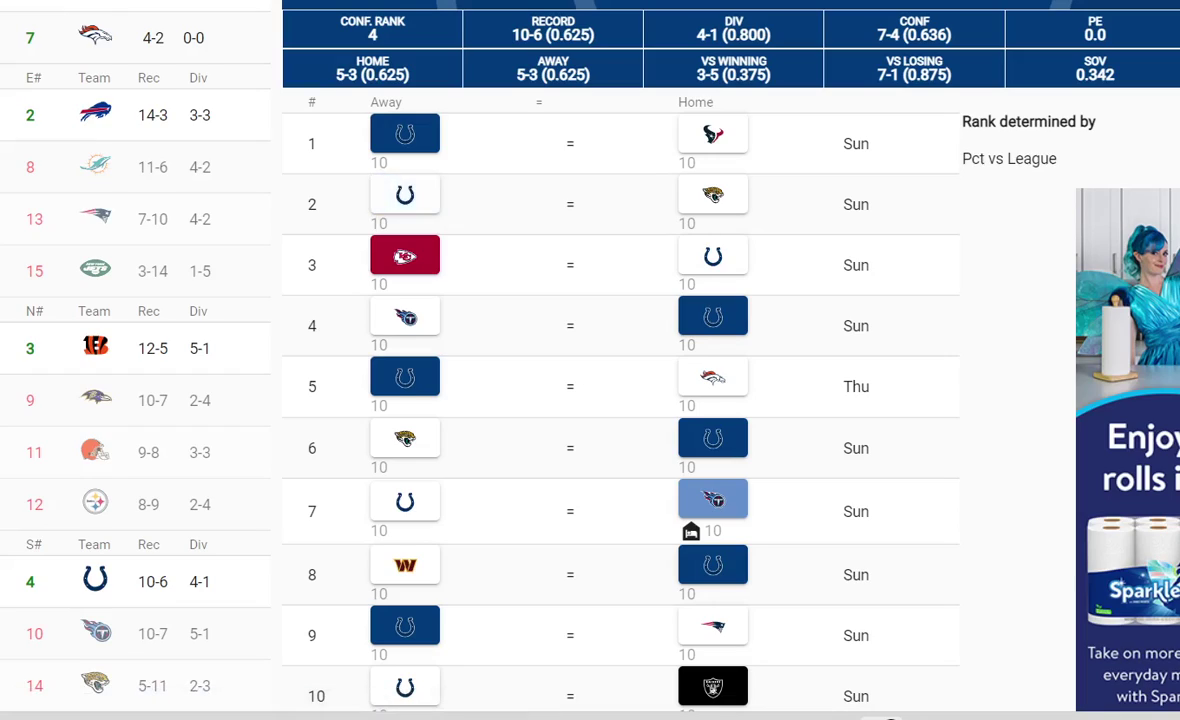
pyautogui.click(404, 194)
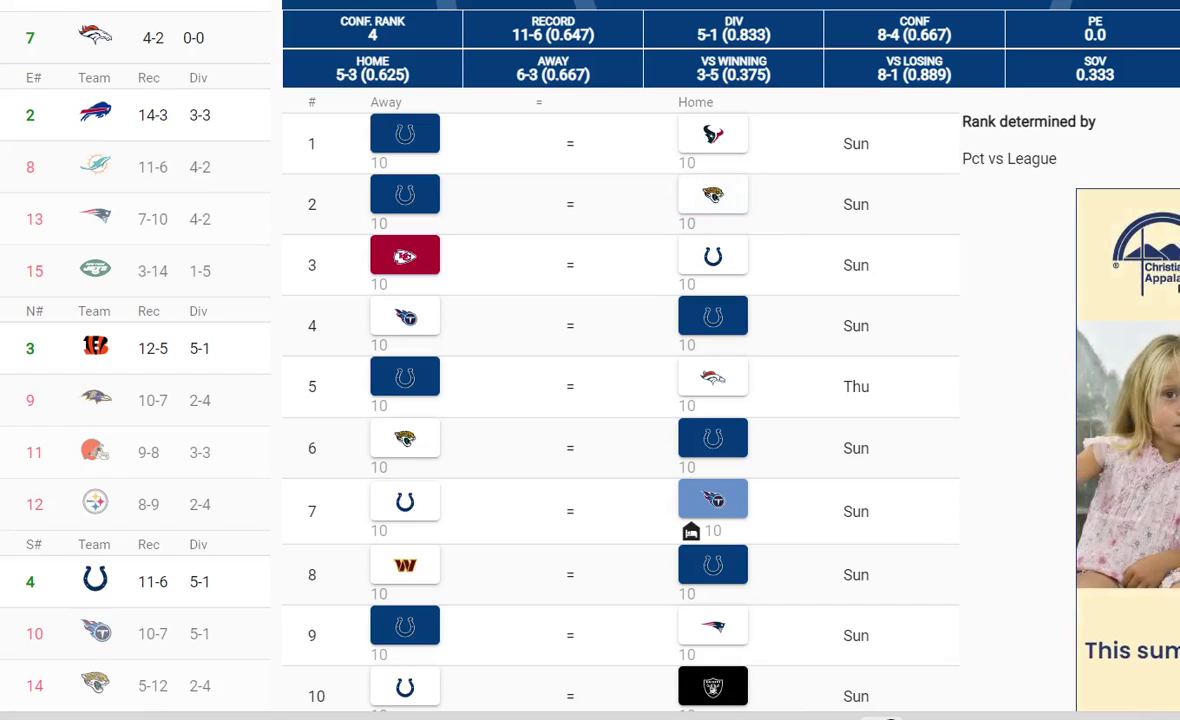
pyautogui.scroll(-1, 130, 280)
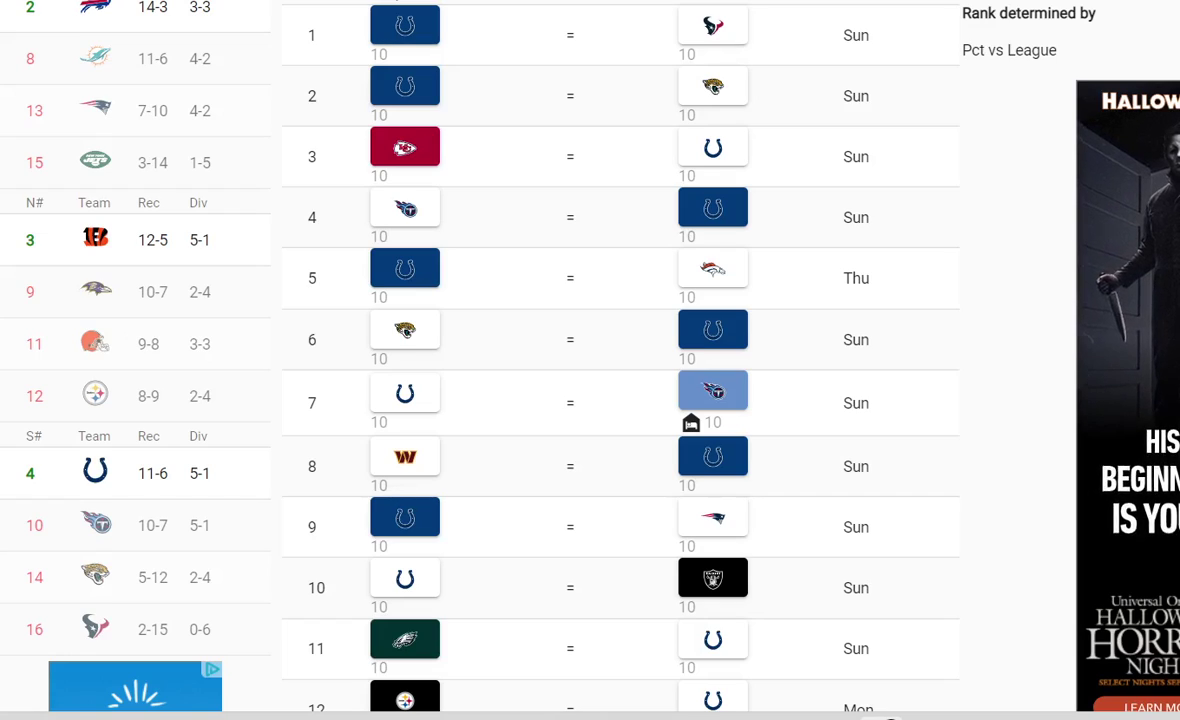
pyautogui.scroll(4, 620, 400)
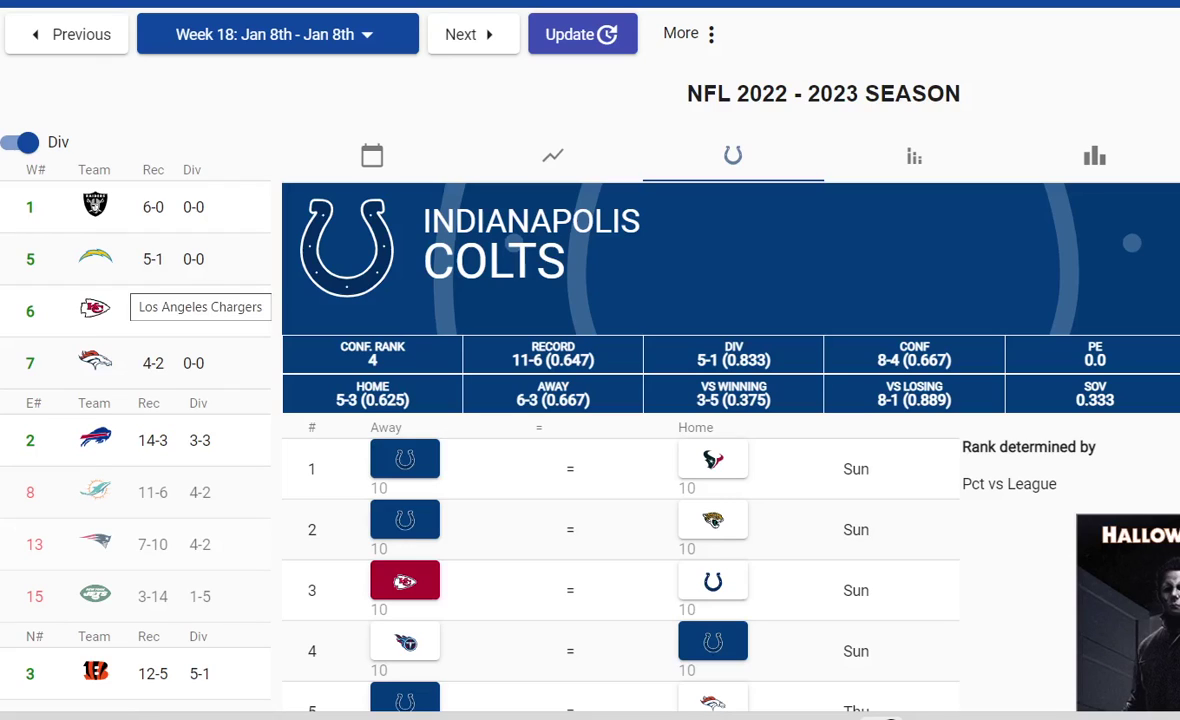
# Open the Raiders' team schedule and look through their games and existing picks down to week 18
pyautogui.click(95, 205)
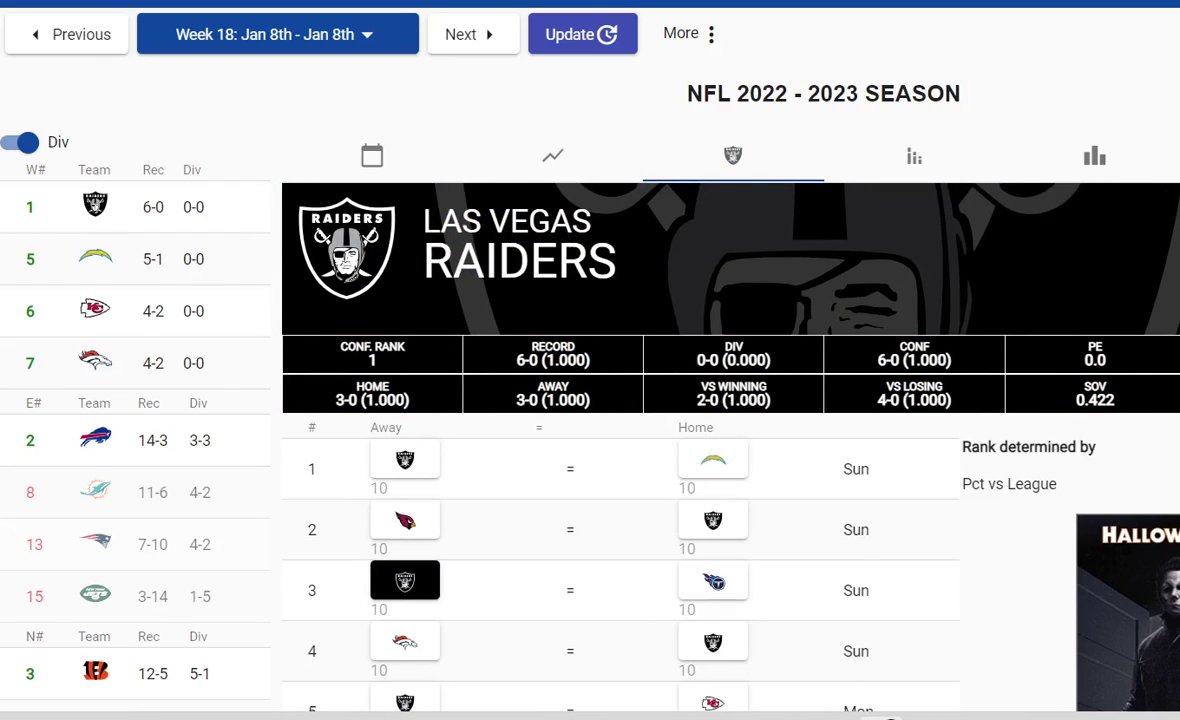
pyautogui.scroll(-6, 590, 360)
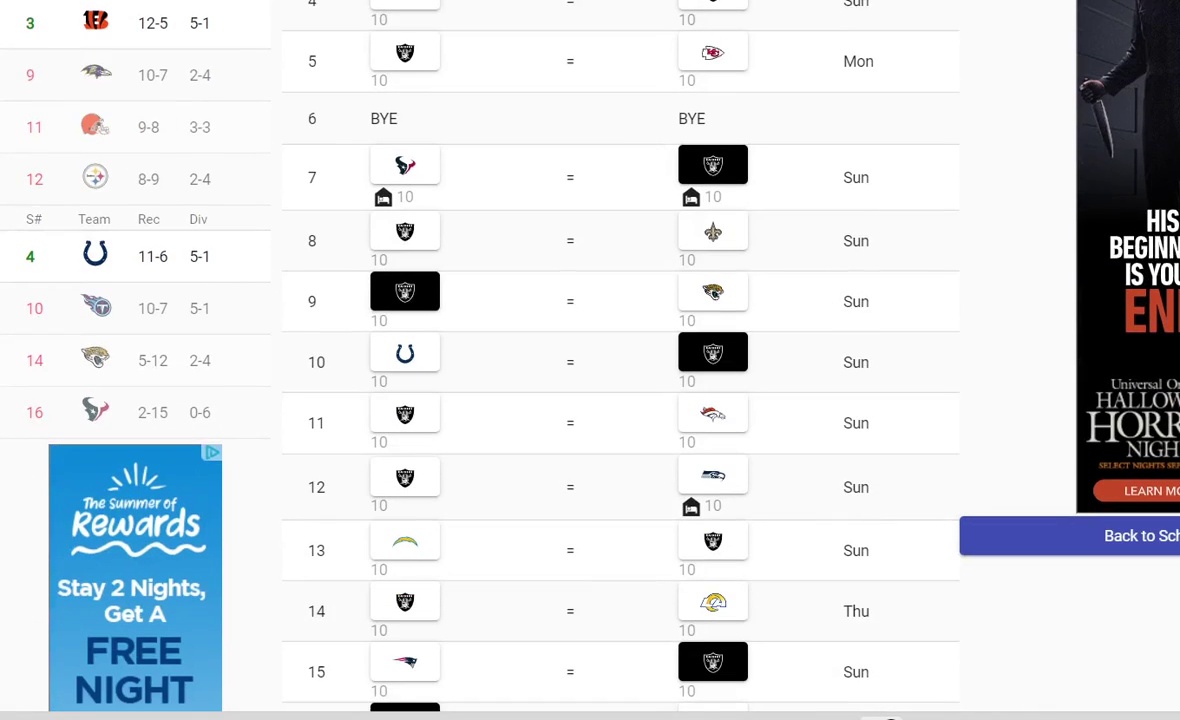
pyautogui.scroll(-1, 405, 352)
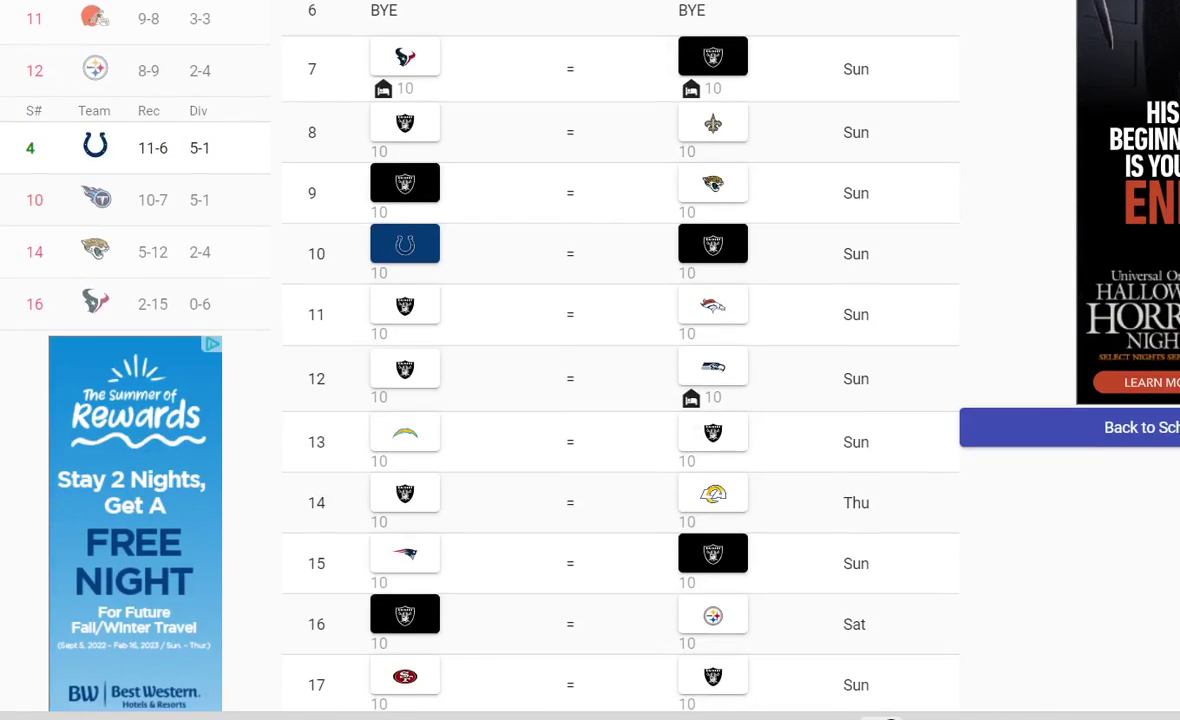
pyautogui.scroll(-1, 405, 244)
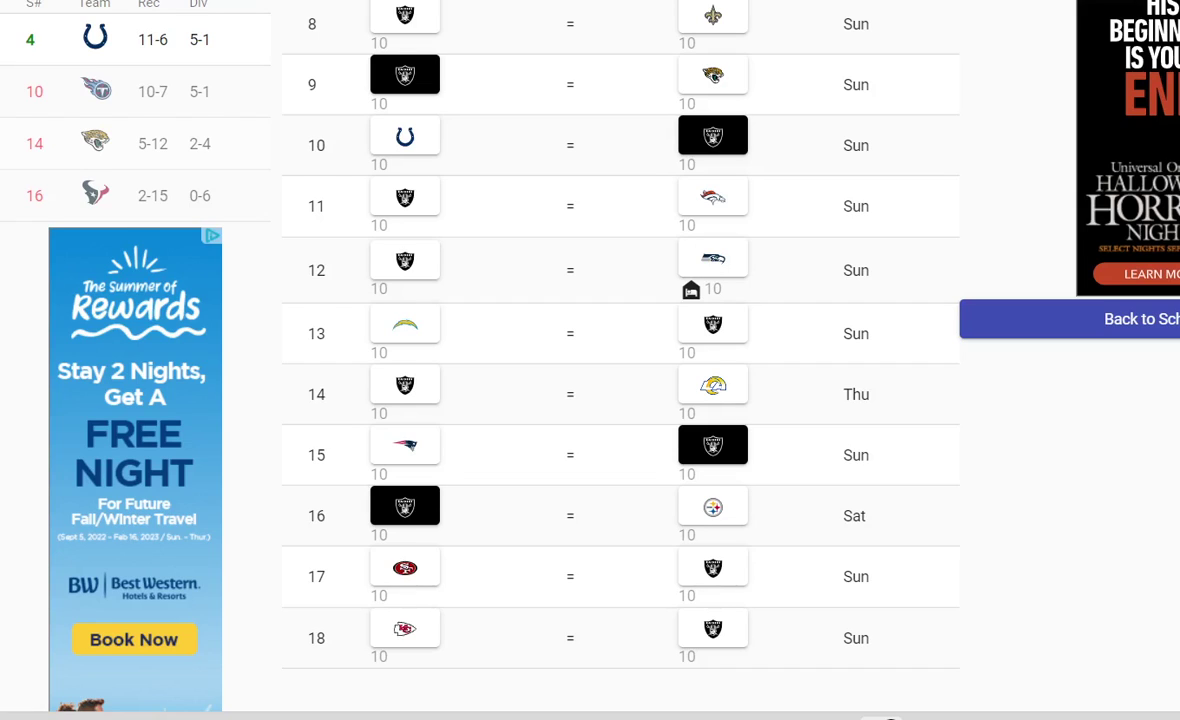
pyautogui.scroll(2, 590, 360)
pyautogui.scroll(2, 590, 360)
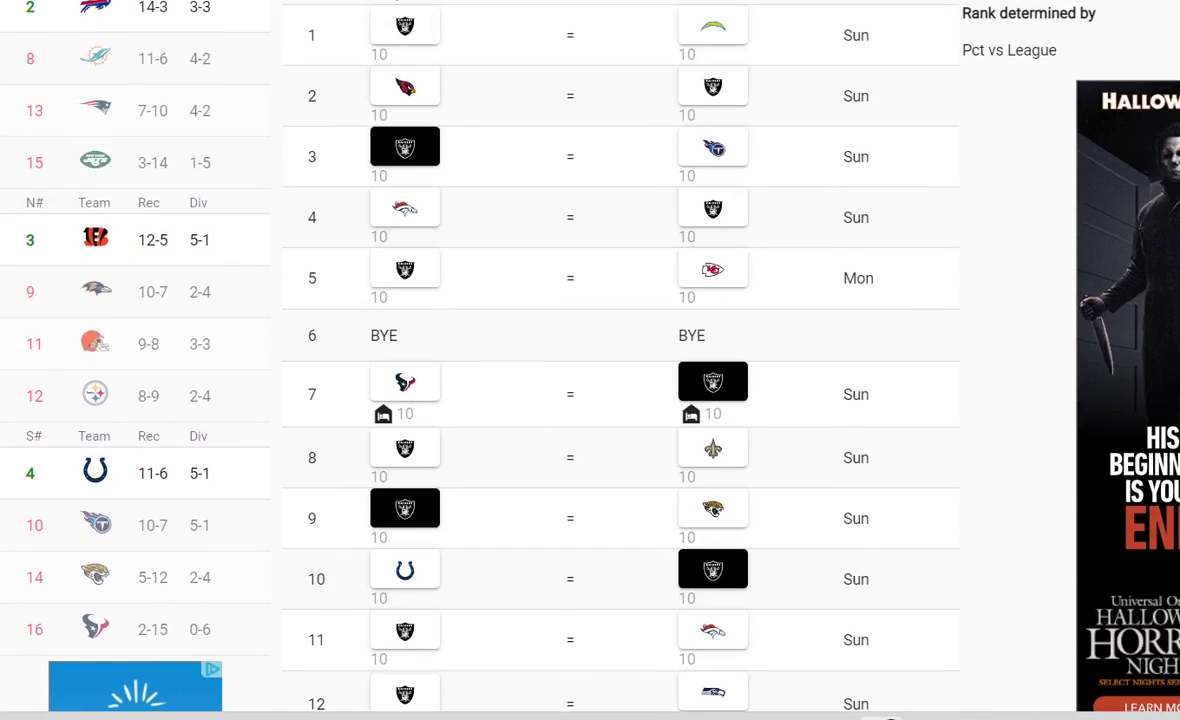
# Review the Raiders' schedule again through week 18, noting which matchups still have no winner picked
pyautogui.scroll(-3, 590, 360)
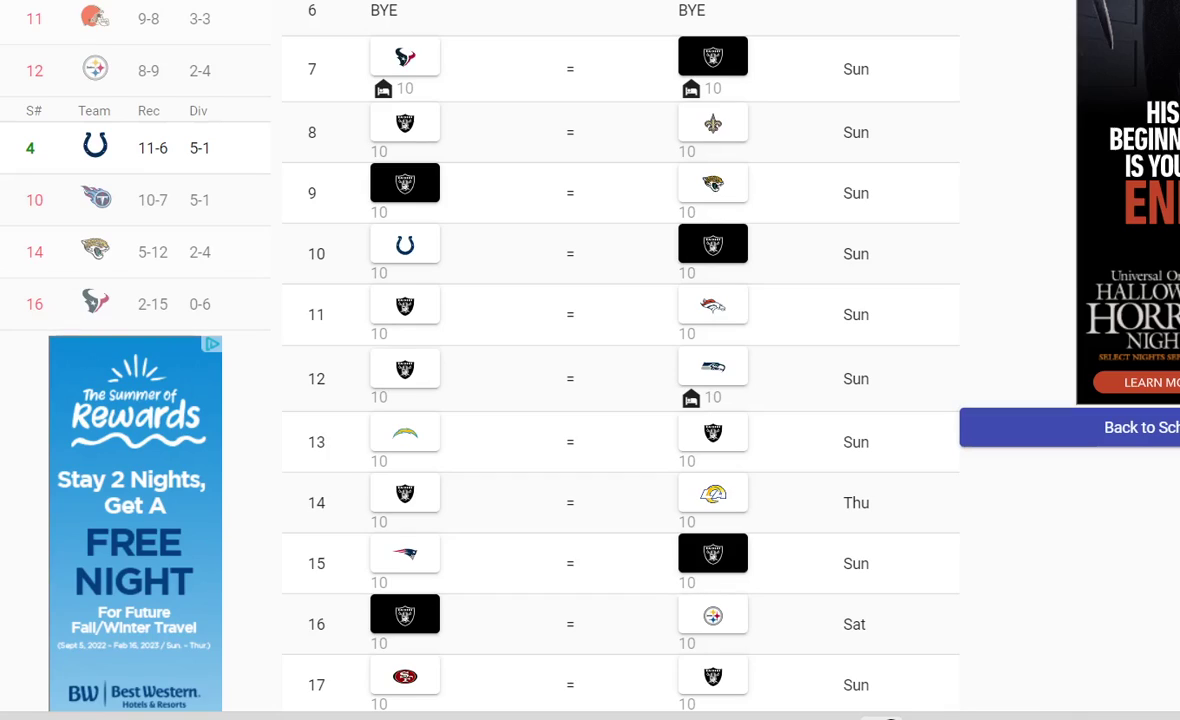
pyautogui.scroll(1, 544, 329)
pyautogui.scroll(2, 590, 360)
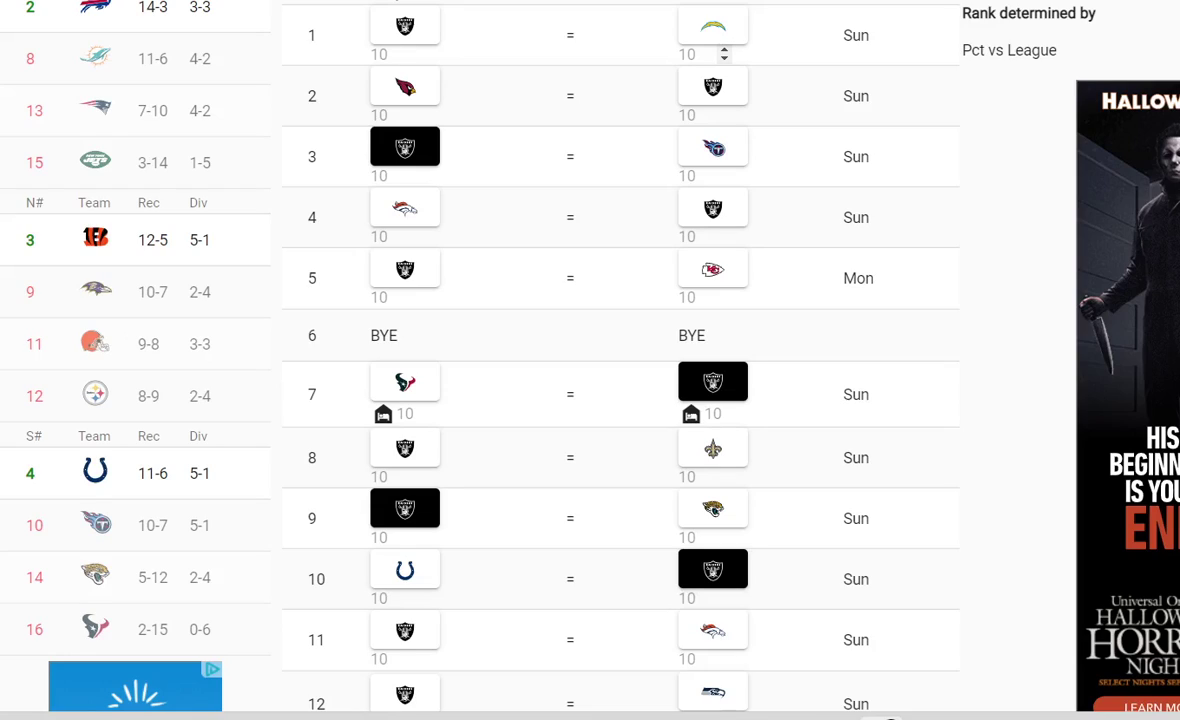
pyautogui.scroll(-2, 724, 54)
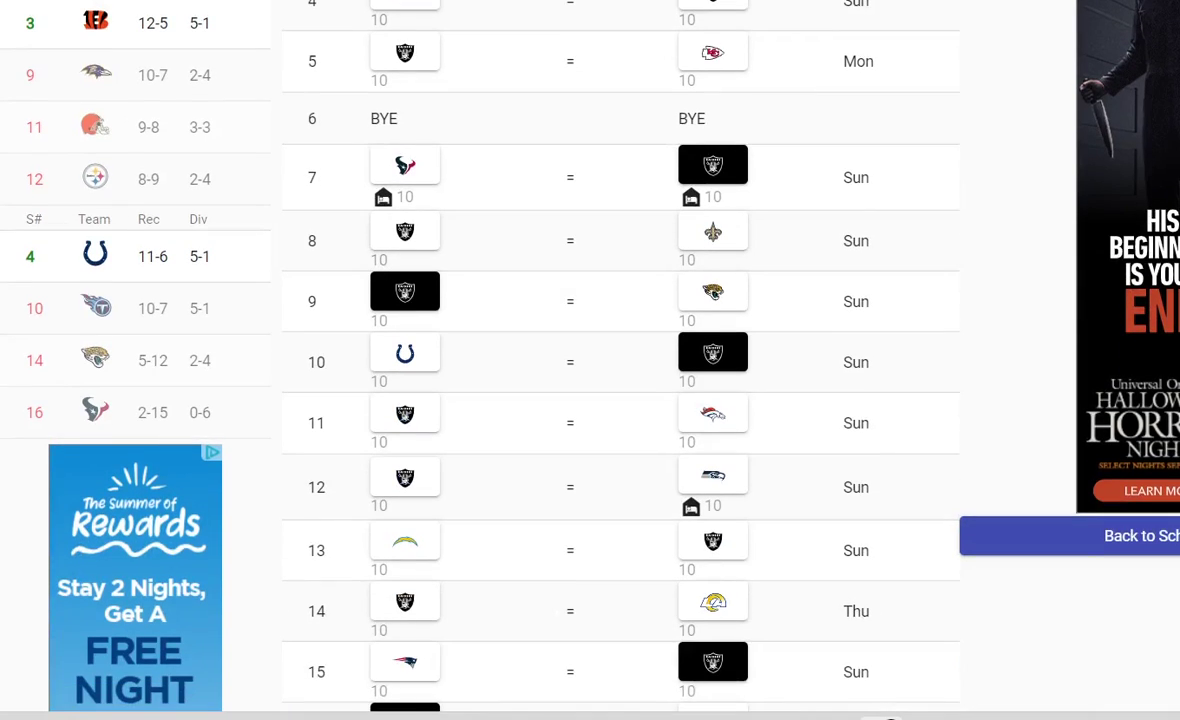
pyautogui.scroll(-1, 544, 329)
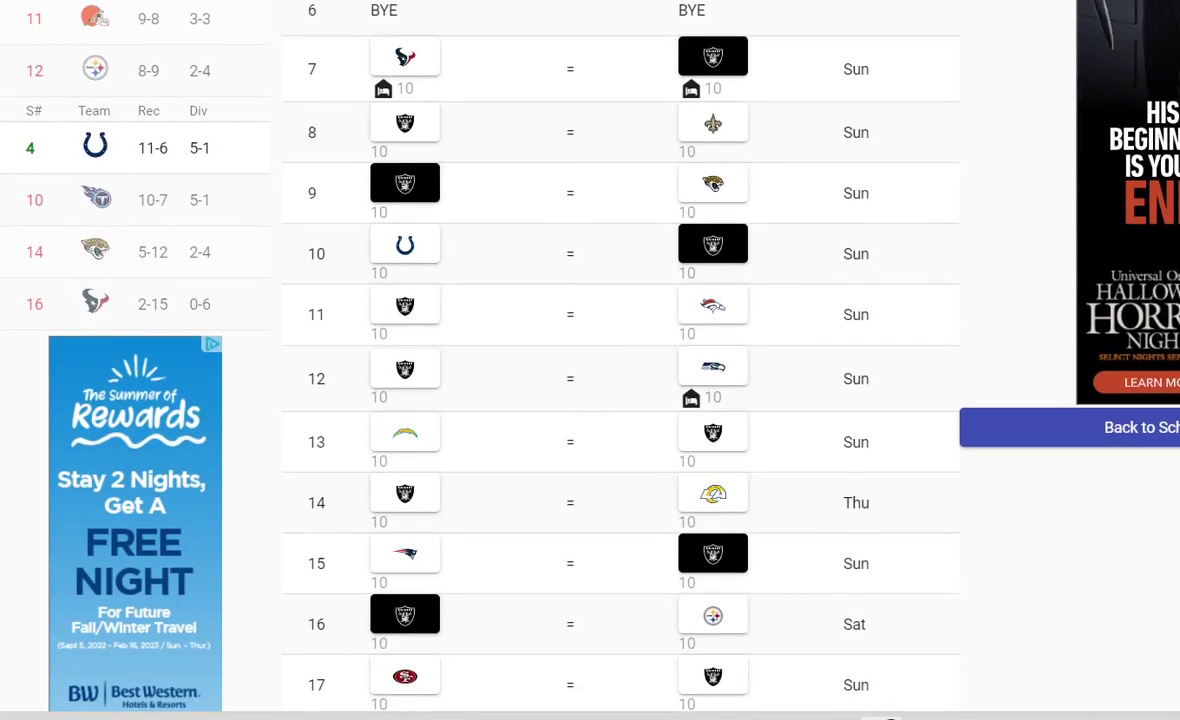
pyautogui.scroll(-1, 620, 360)
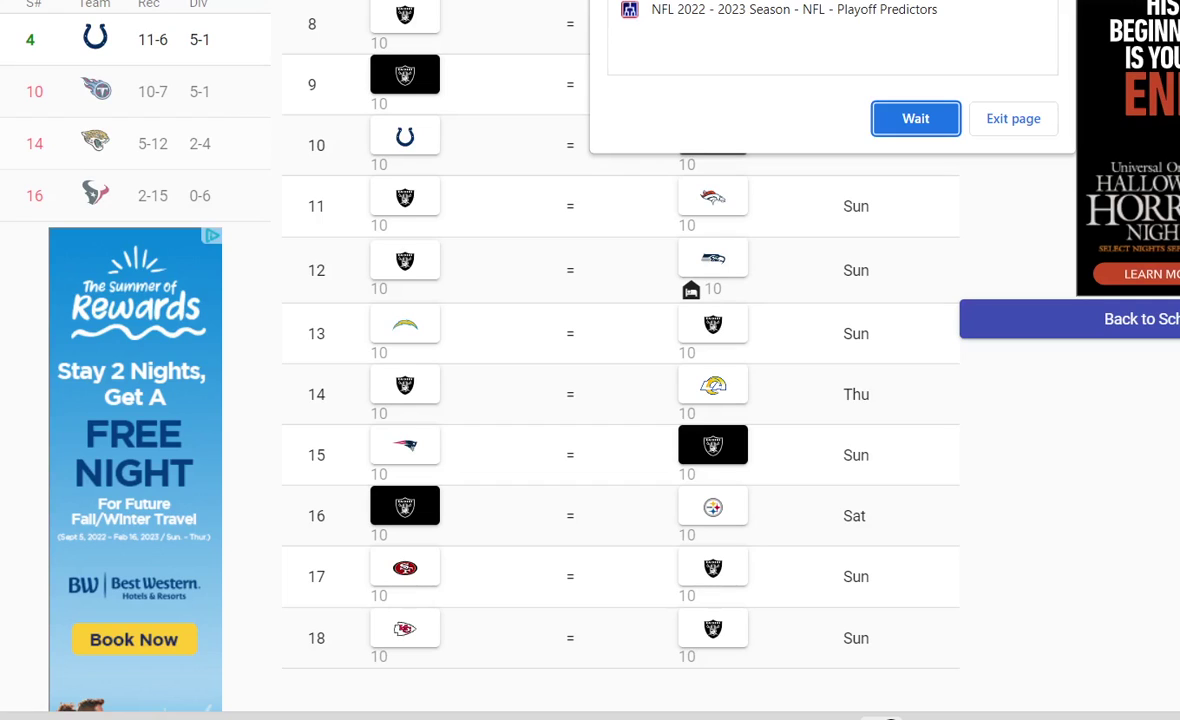
# Examine the Raiders' record summary, rank basis and early-season games alongside the AFC division standings
pyautogui.scroll(1, 544, 329)
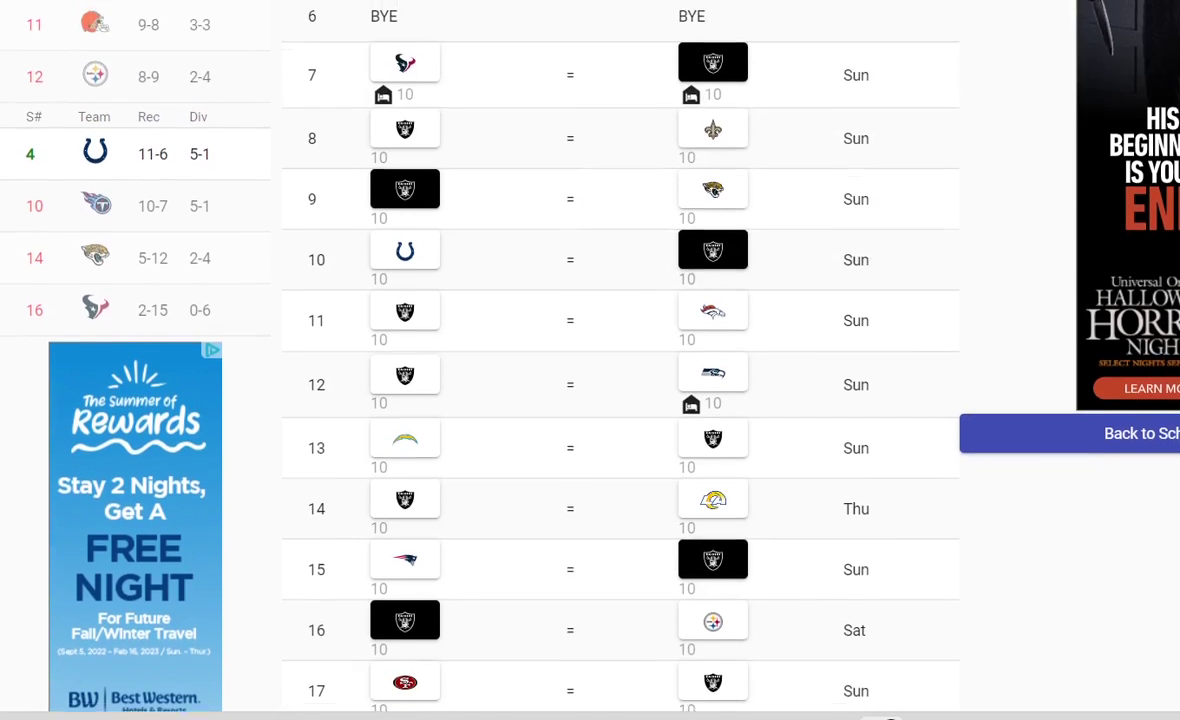
pyautogui.scroll(2, 544, 329)
pyautogui.scroll(4, 705, 378)
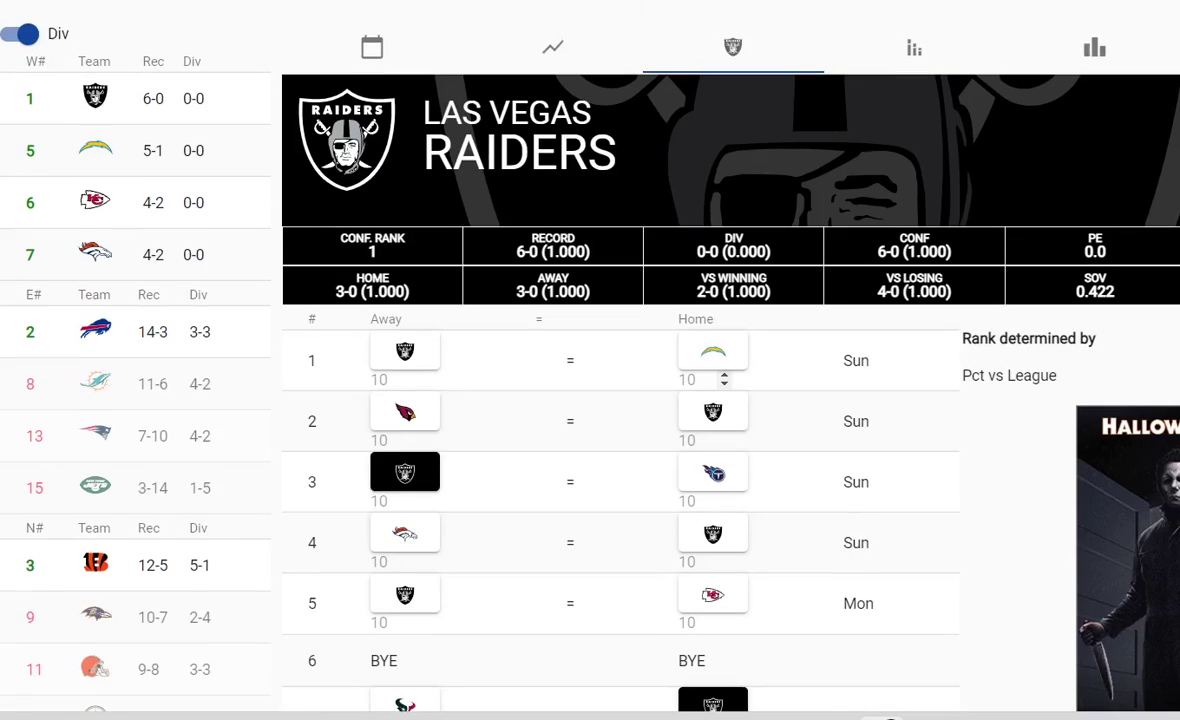
pyautogui.scroll(-3, 705, 378)
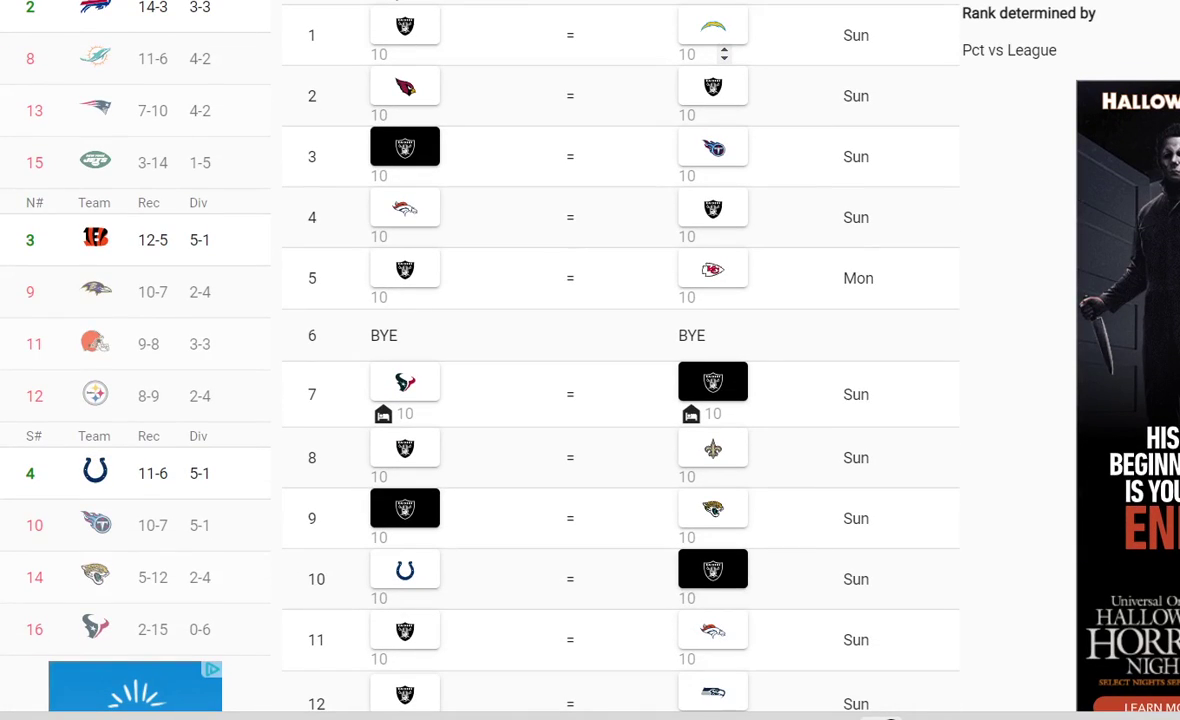
pyautogui.scroll(4, 705, 378)
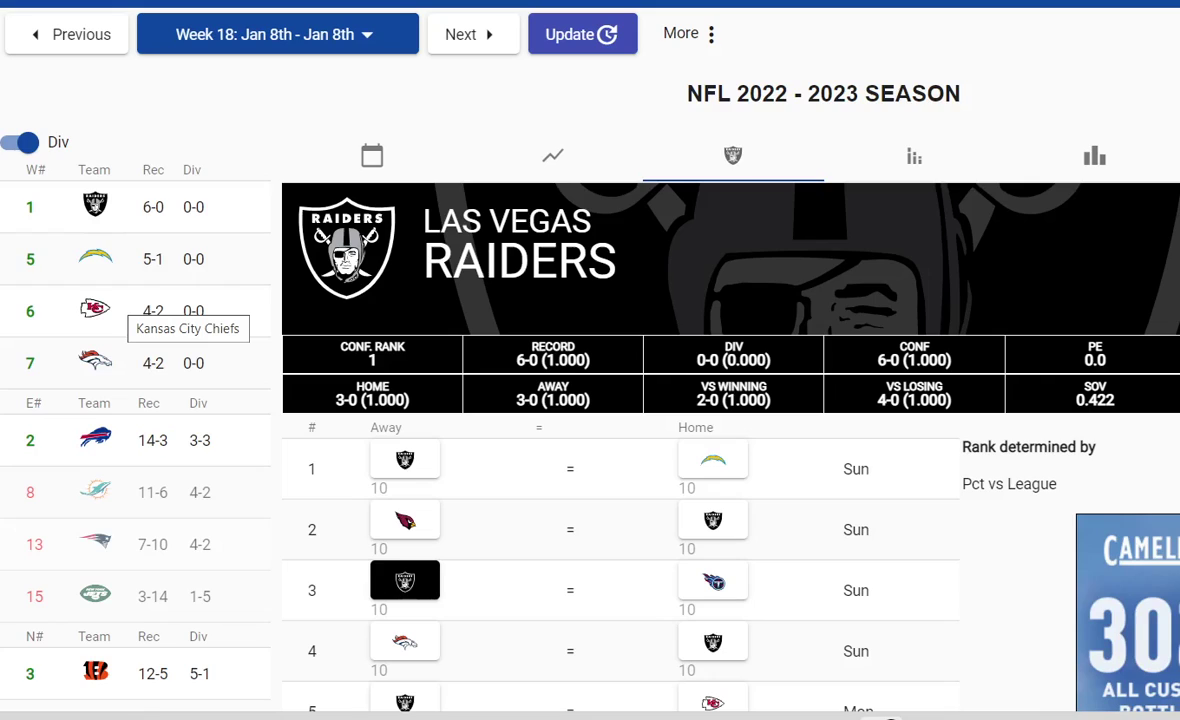
pyautogui.scroll(-3, 95, 310)
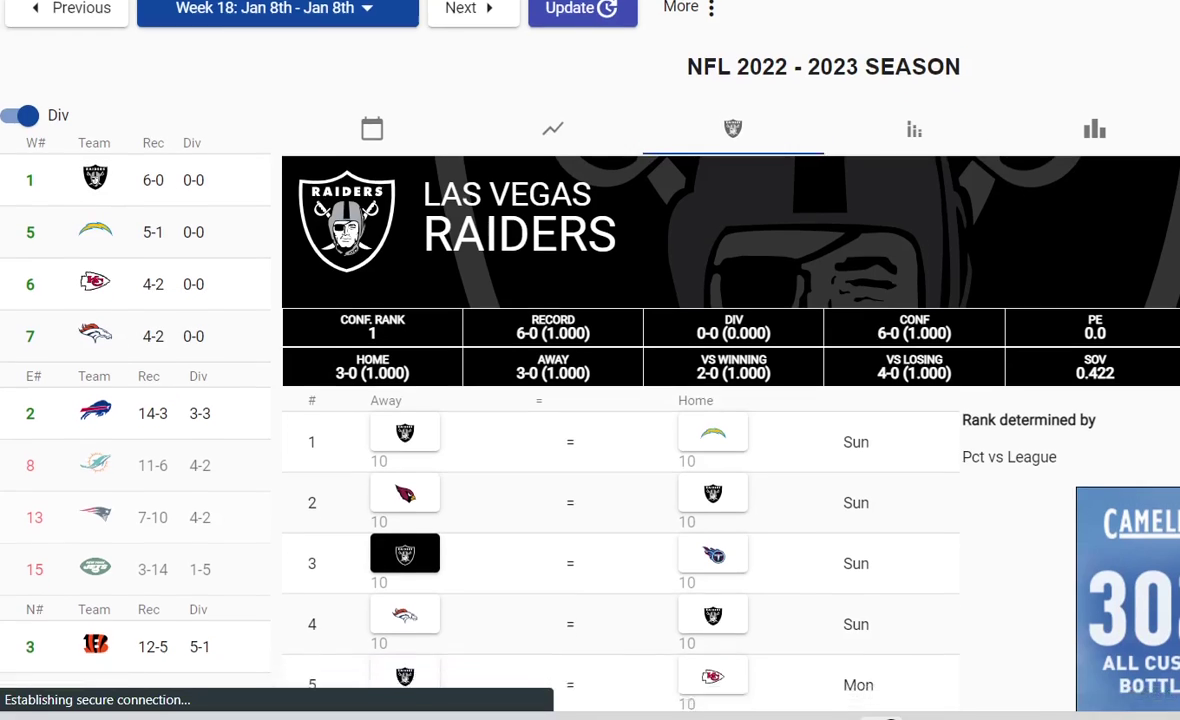
pyautogui.scroll(-4, 544, 360)
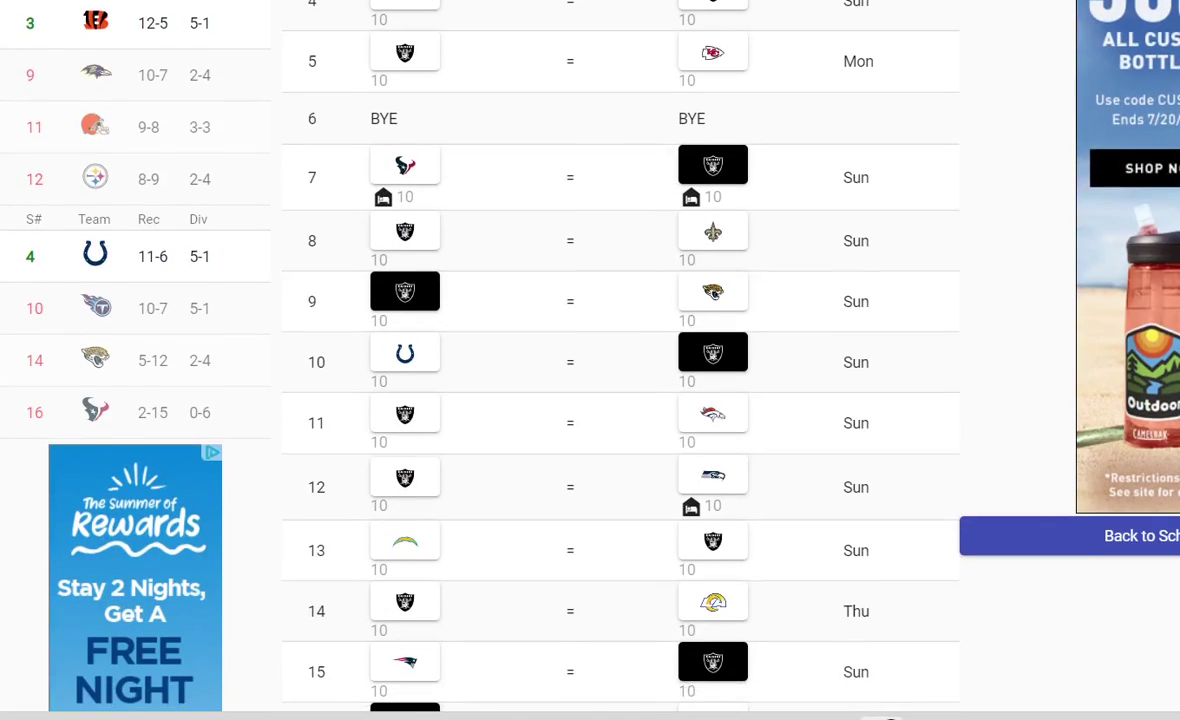
# Open the Colts' team schedule and review their picks from week 5 through week 18
pyautogui.click(95, 255)
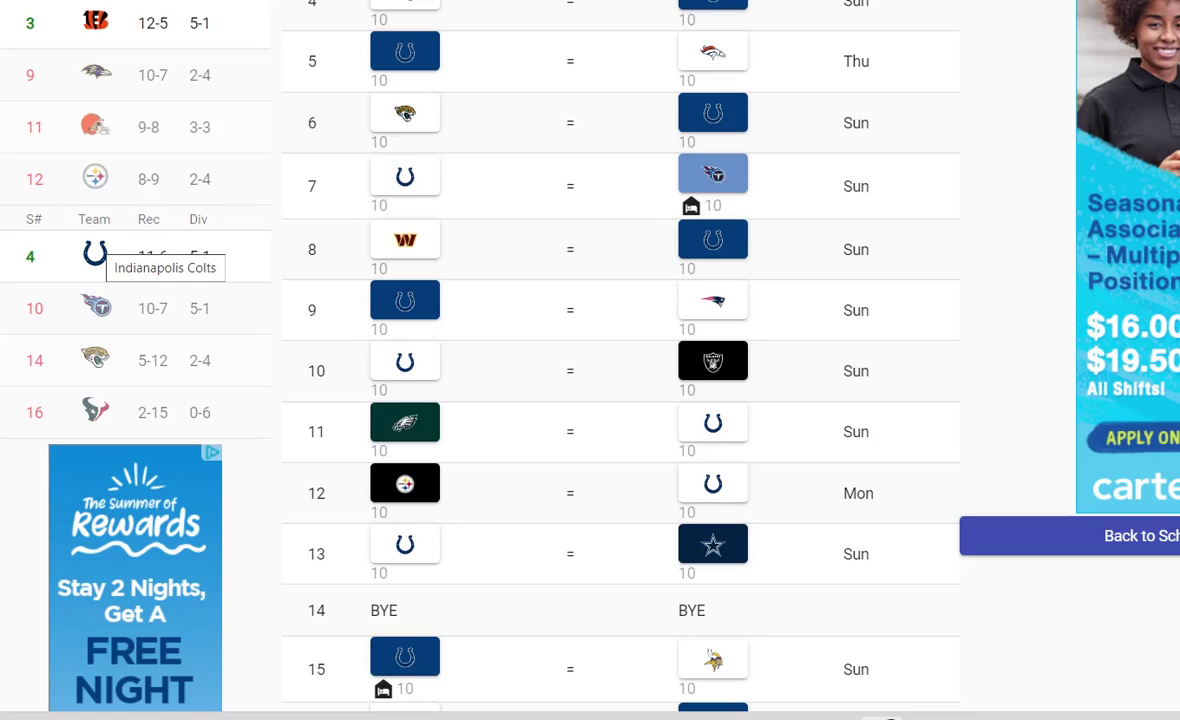
pyautogui.scroll(-2, 620, 360)
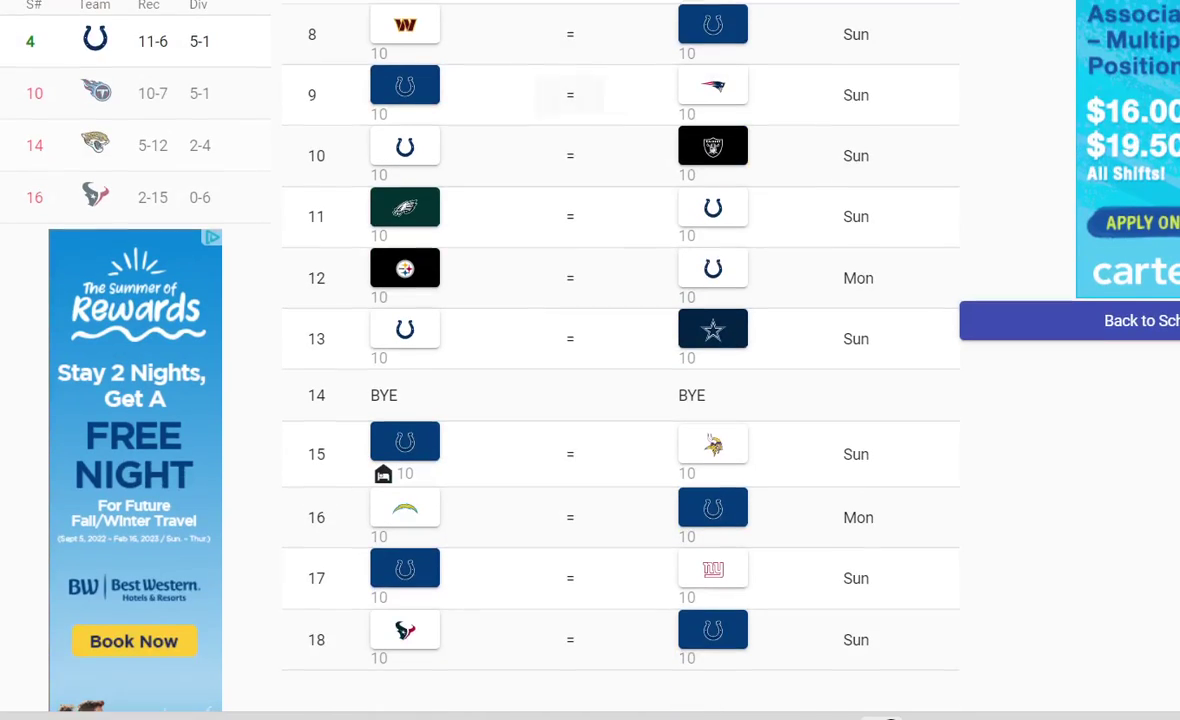
pyautogui.scroll(1, 620, 360)
pyautogui.scroll(1, 620, 360)
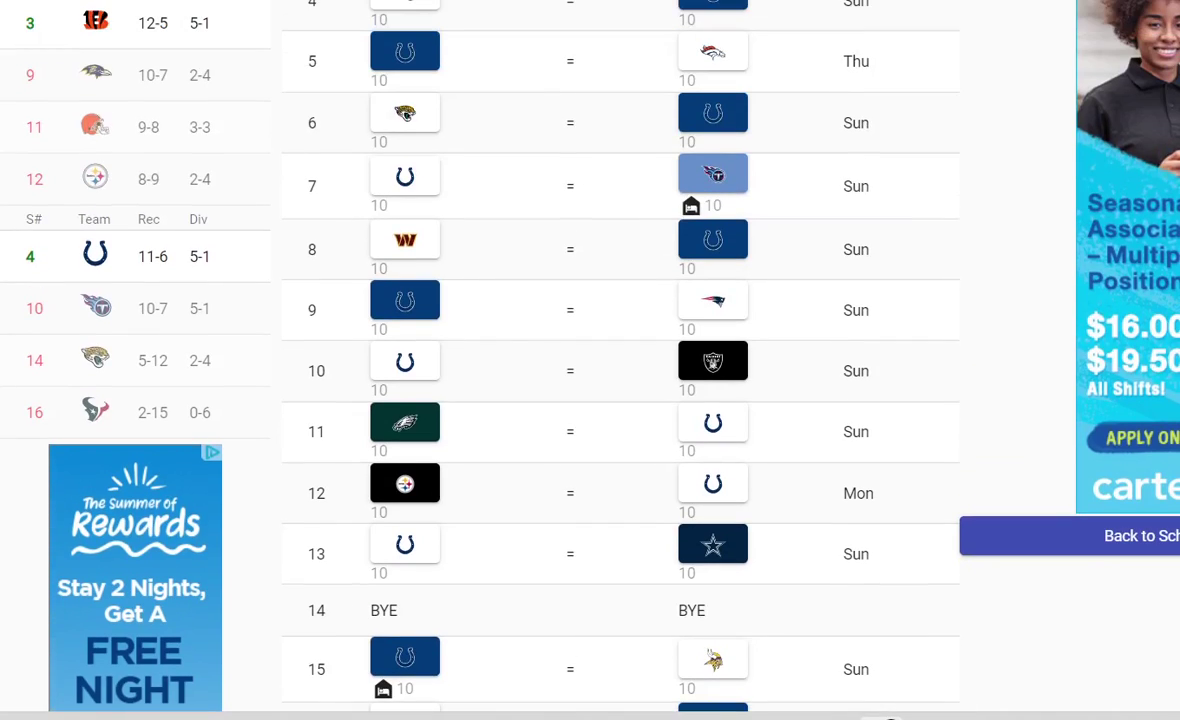
pyautogui.scroll(1, 620, 360)
pyautogui.scroll(-1, 620, 360)
# Open the Texans' team schedule and examine their record breakdown, conference rank and game picks
pyautogui.click(95, 412)
pyautogui.scroll(3, 95, 412)
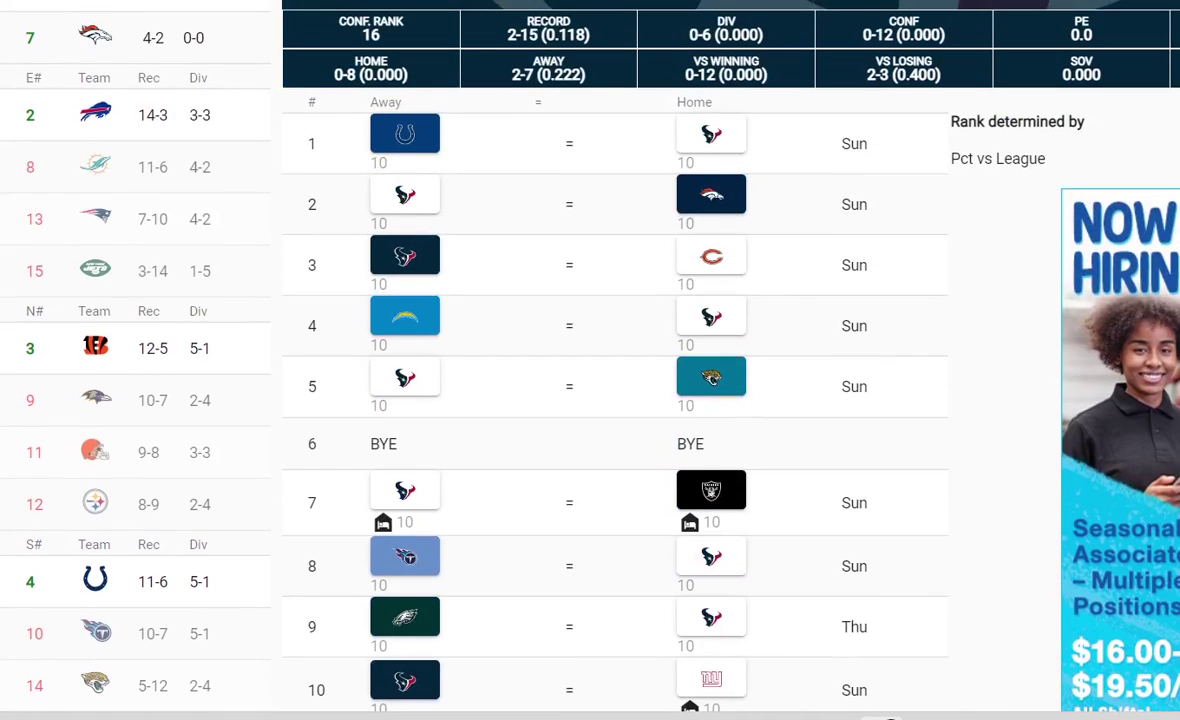
pyautogui.scroll(-5, 600, 400)
pyautogui.scroll(6, 600, 400)
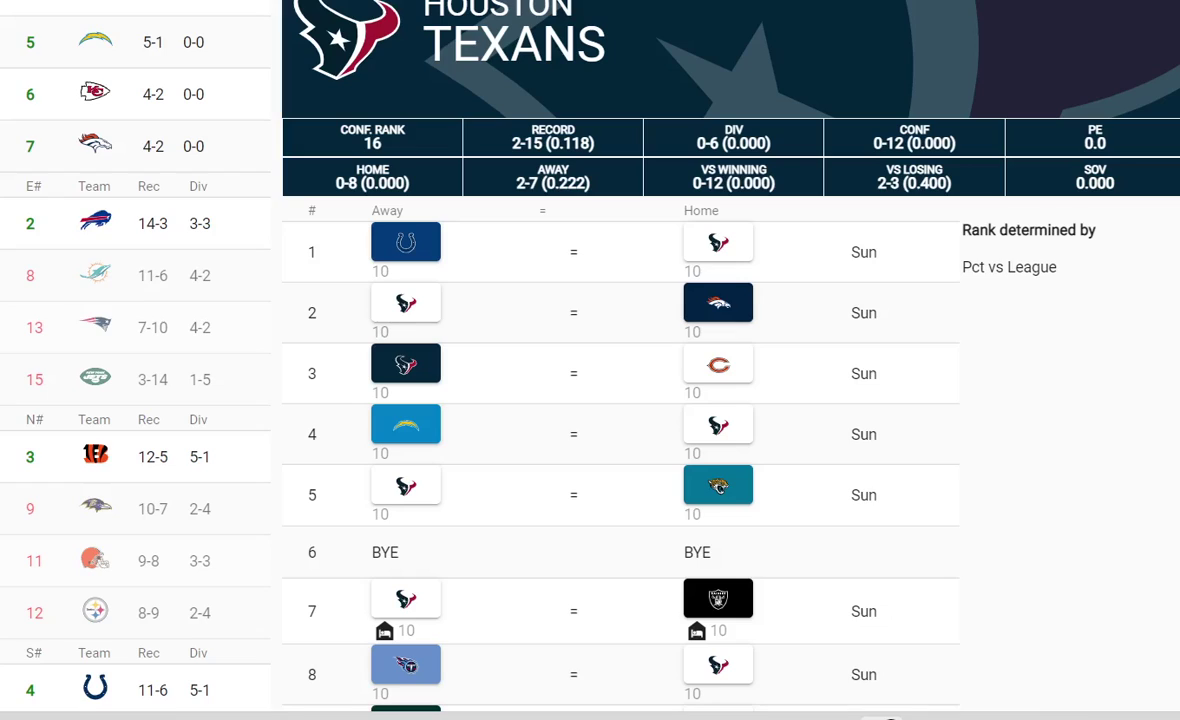
pyautogui.scroll(-2, 590, 360)
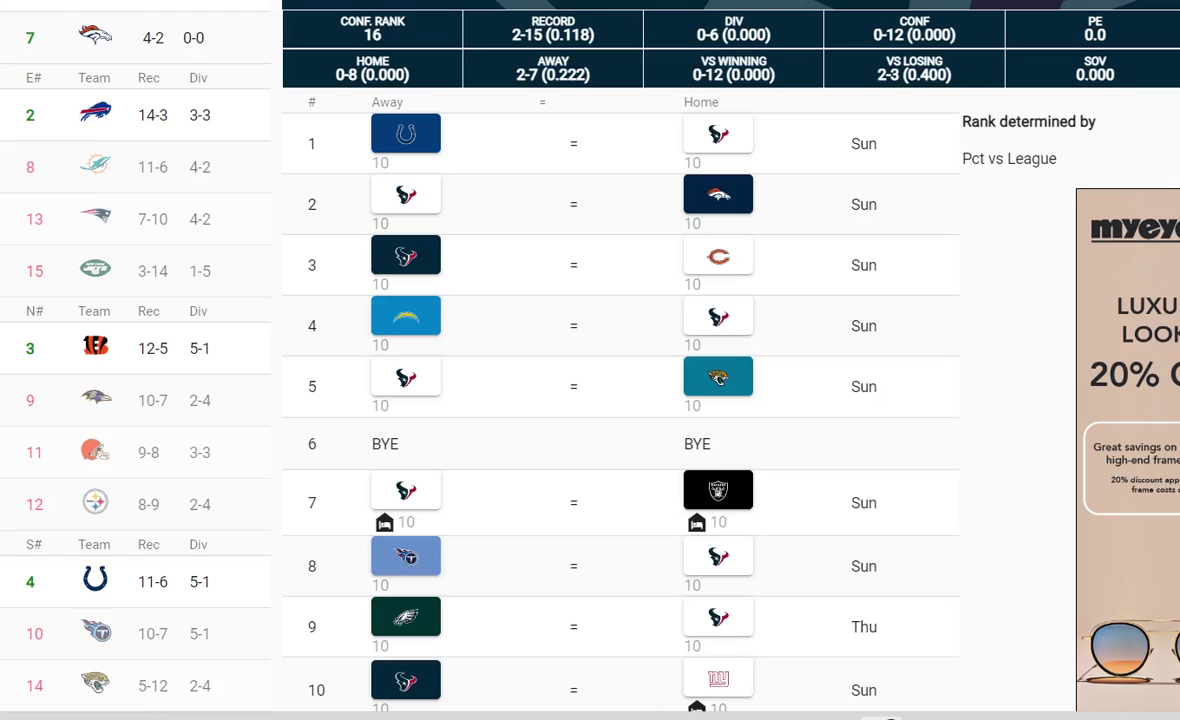
pyautogui.scroll(1, 620, 400)
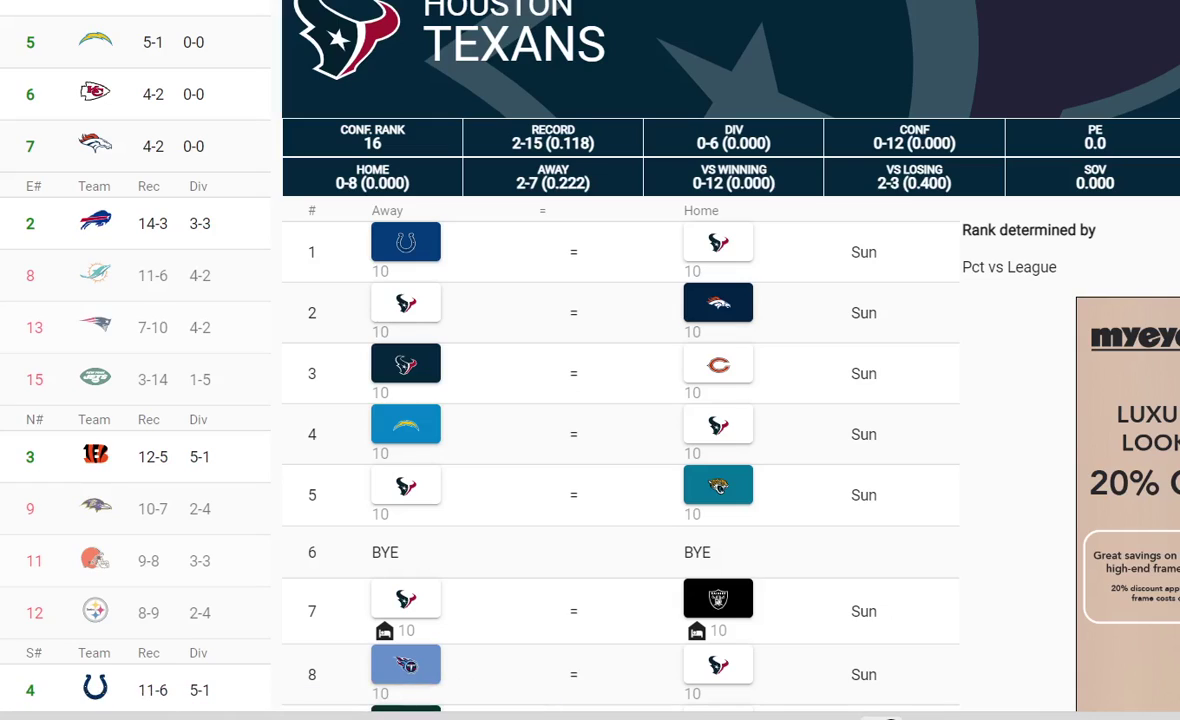
pyautogui.scroll(-1, 620, 400)
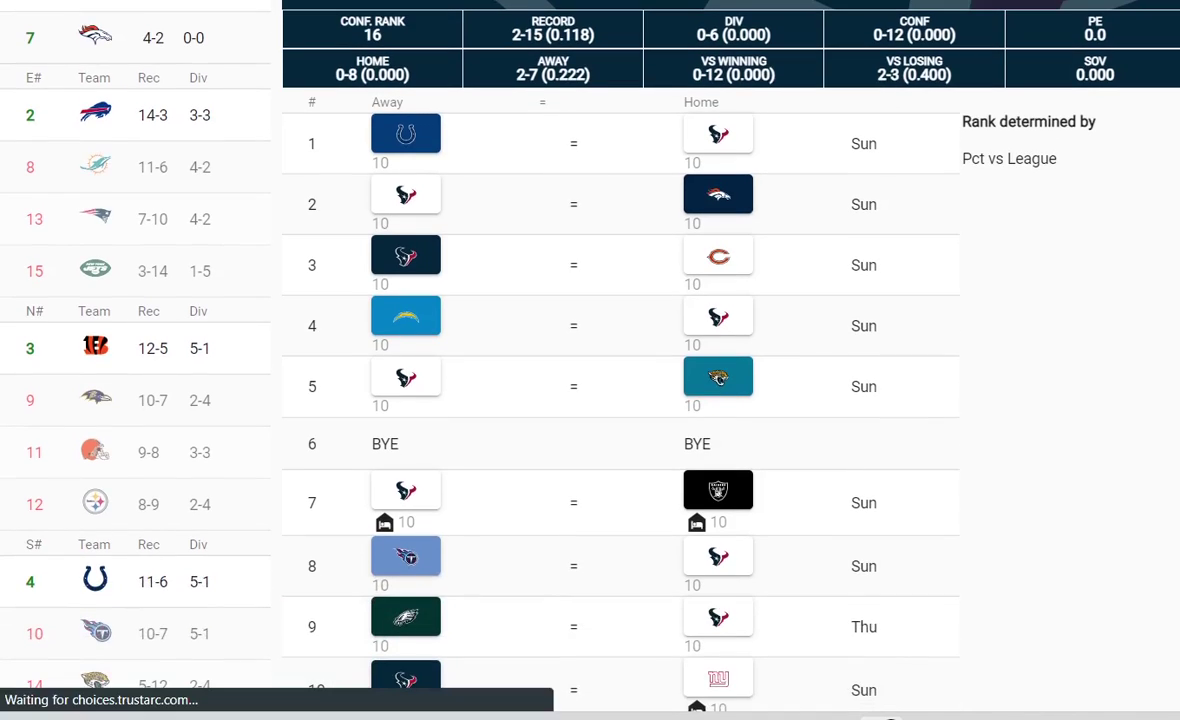